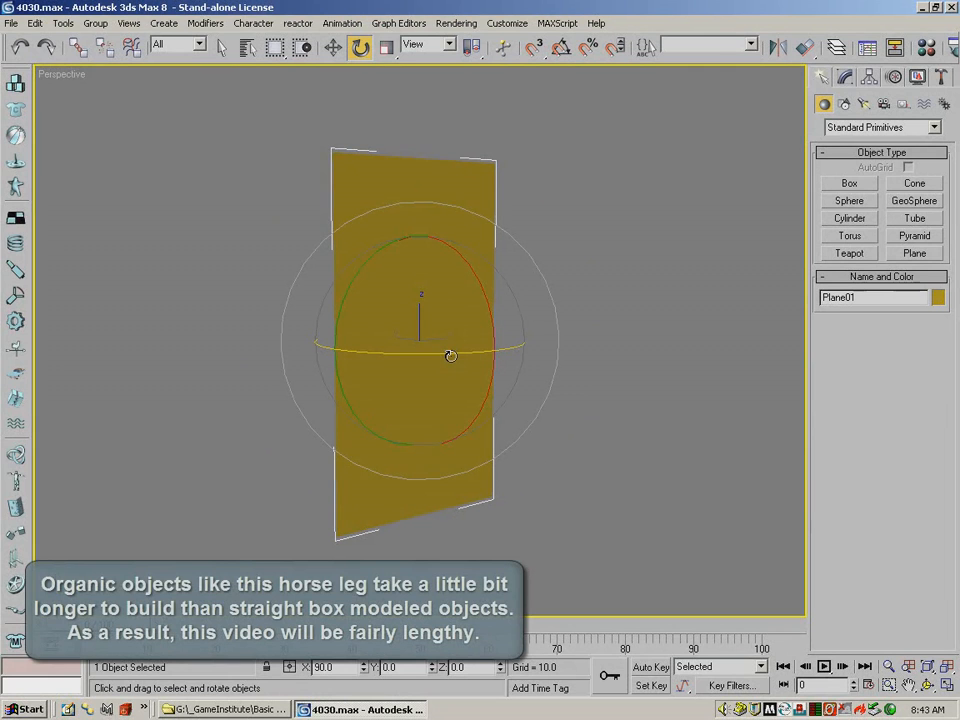
# Clone the upright plane as a copy rotated about 90 degrees around Z and move it to form a corner with the original.
pyautogui.keyDown('shift'); pyautogui.moveTo(451, 356); pyautogui.dragTo(301, 366); pyautogui.keyUp('shift')
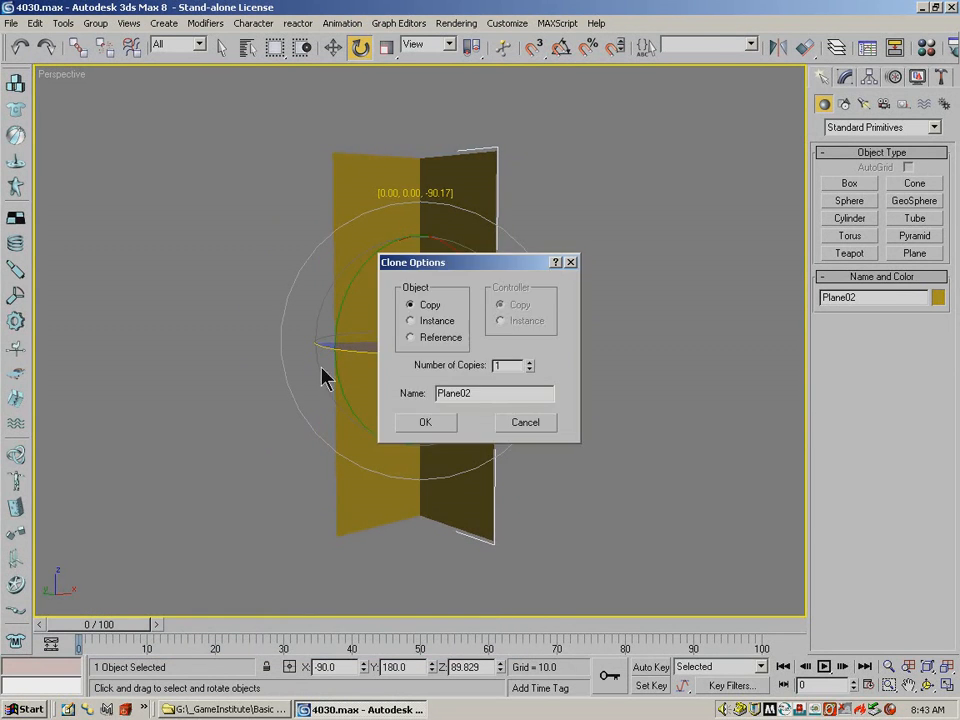
pyautogui.click(446, 425)
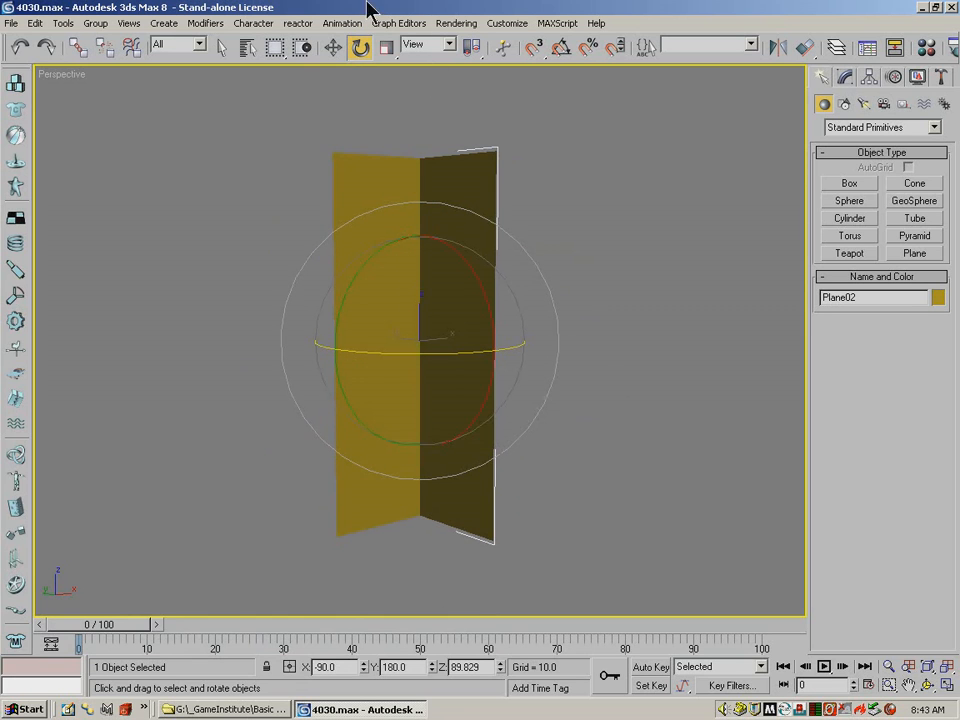
pyautogui.click(333, 47)
pyautogui.moveTo(471, 336); pyautogui.dragTo(523, 367)
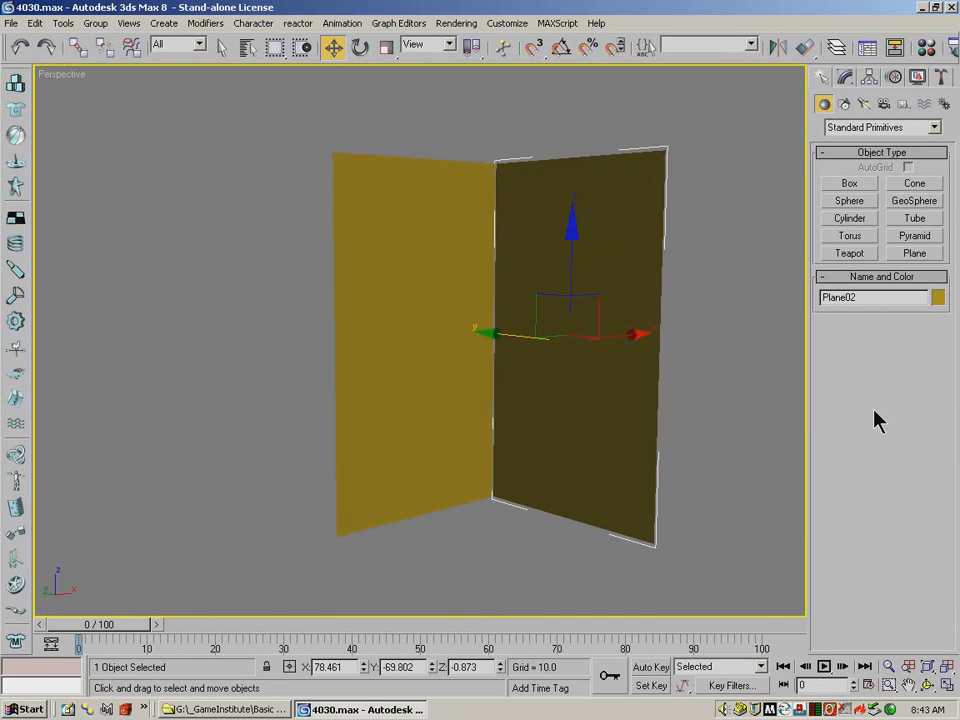
# Give the third sample material a Bitmap map for its Diffuse Color.
pyautogui.click(927, 48)
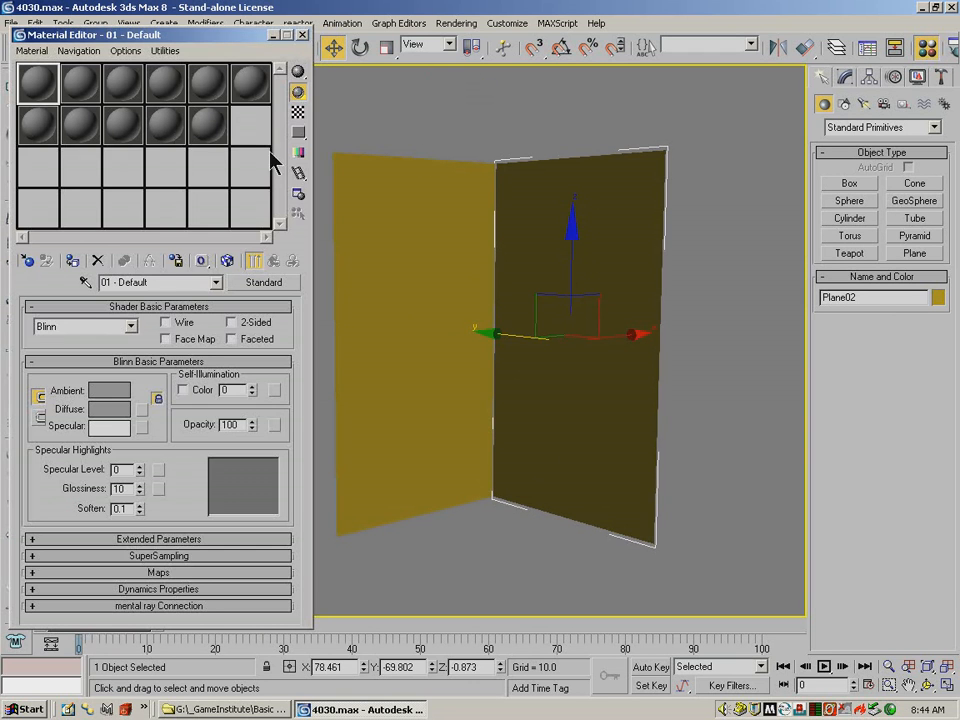
pyautogui.click(123, 84)
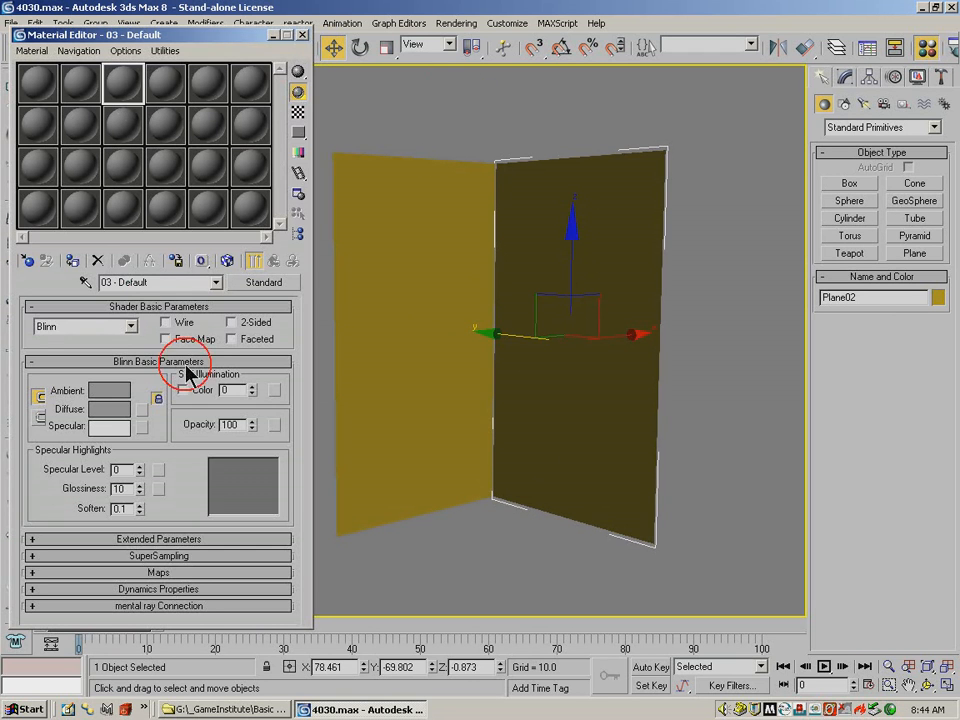
pyautogui.click(165, 574)
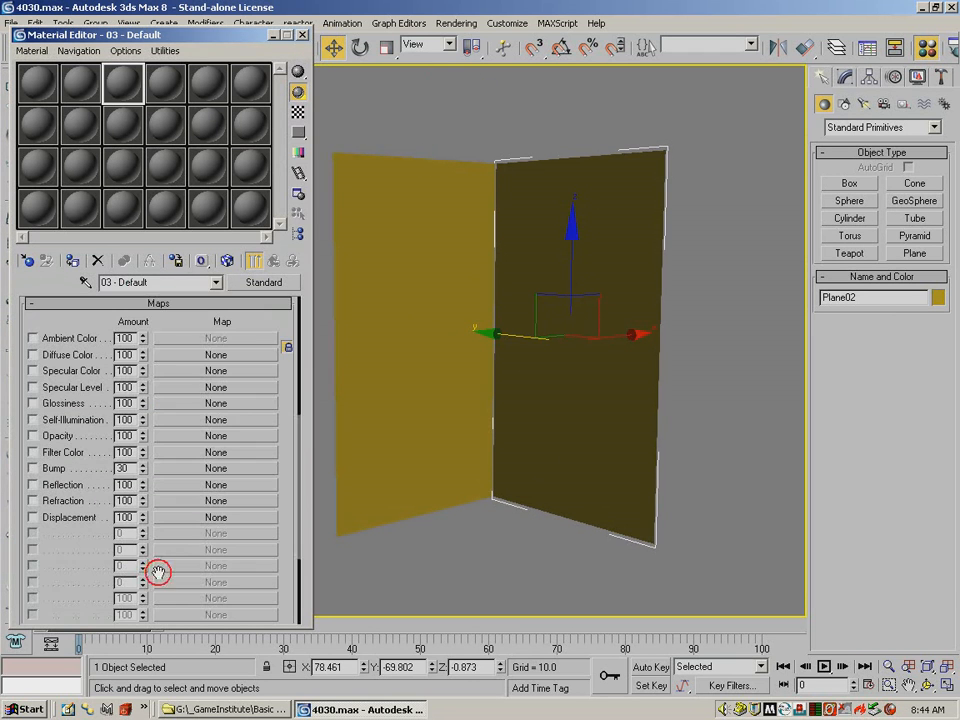
pyautogui.click(212, 355)
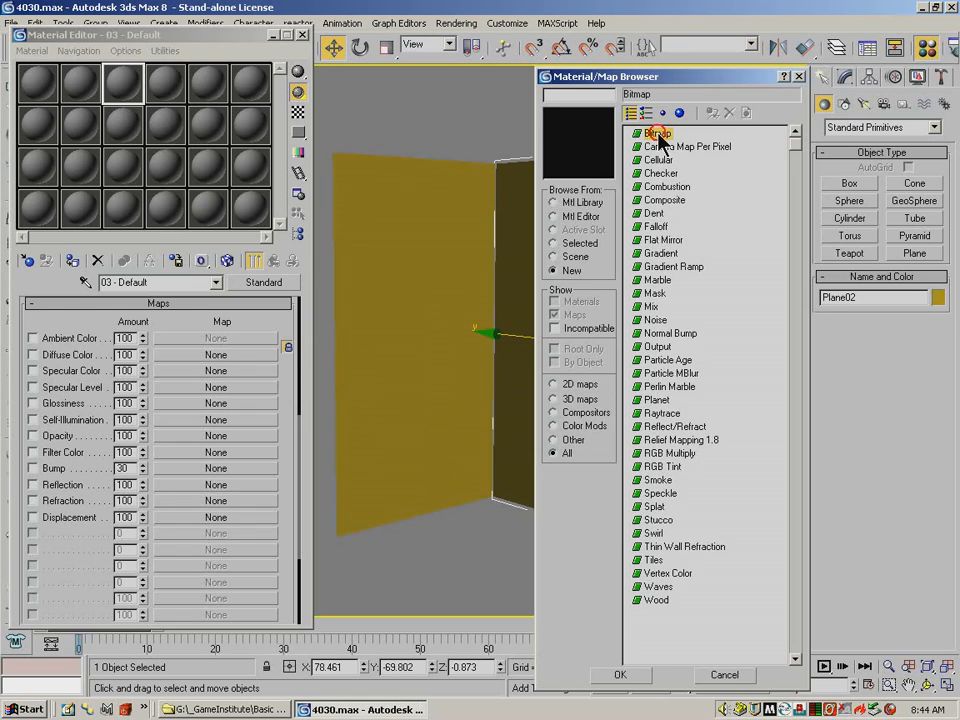
pyautogui.doubleClick(657, 137)
# Load horselegFrnt01.bmp from the 4030 folder inside M2_MaxClassWeek_04 on drive G as the diffuse bitmap.
pyautogui.click(339, 92)
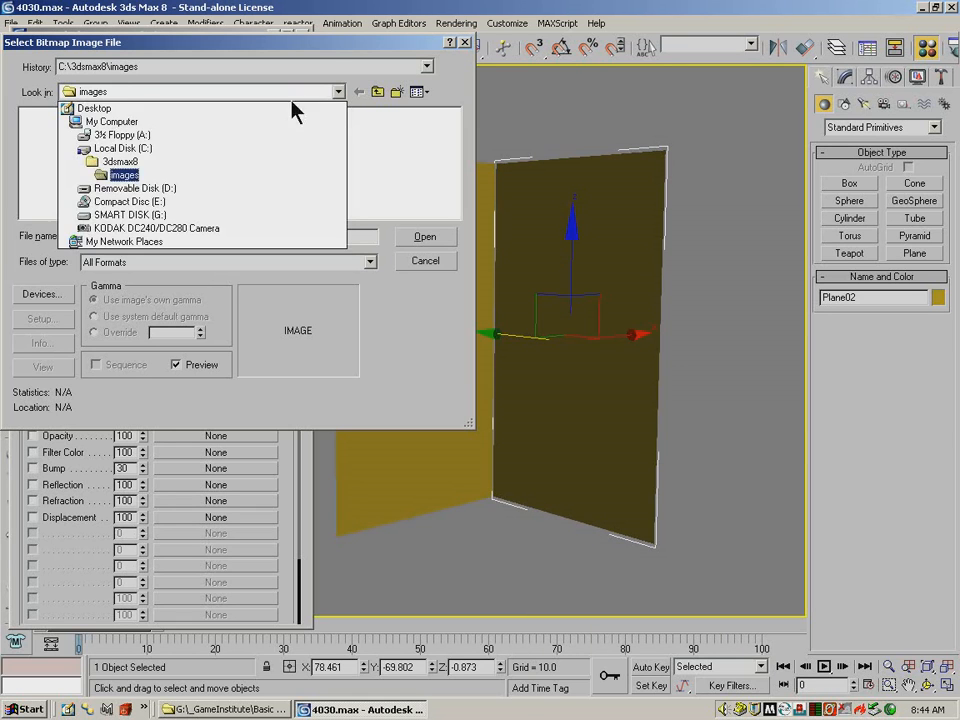
pyautogui.click(142, 216)
pyautogui.doubleClick(65, 130)
pyautogui.doubleClick(118, 130)
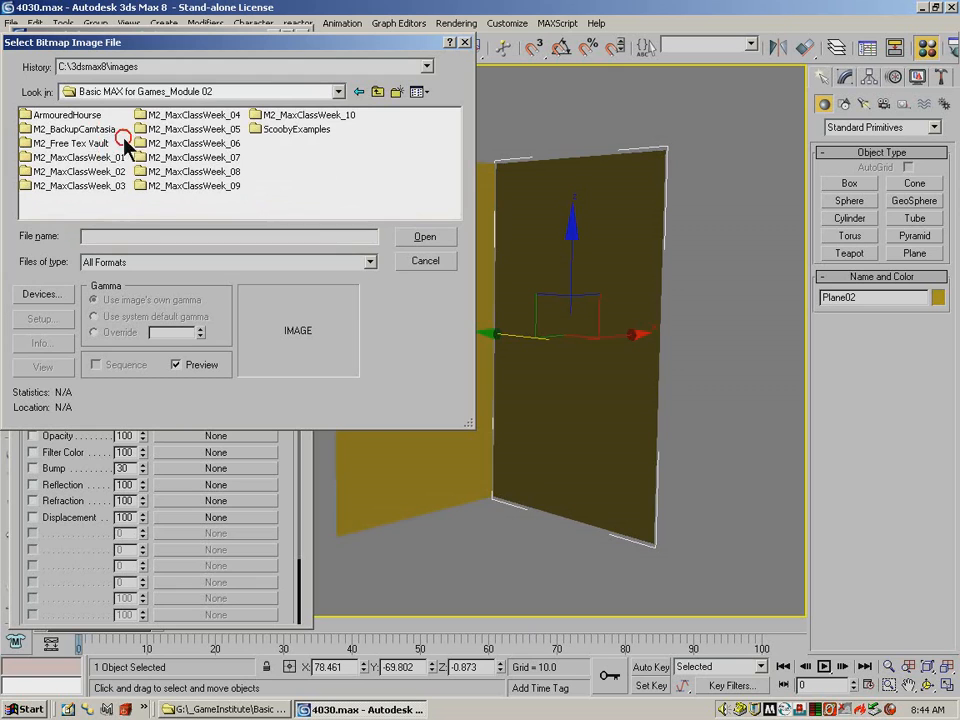
pyautogui.doubleClick(199, 116)
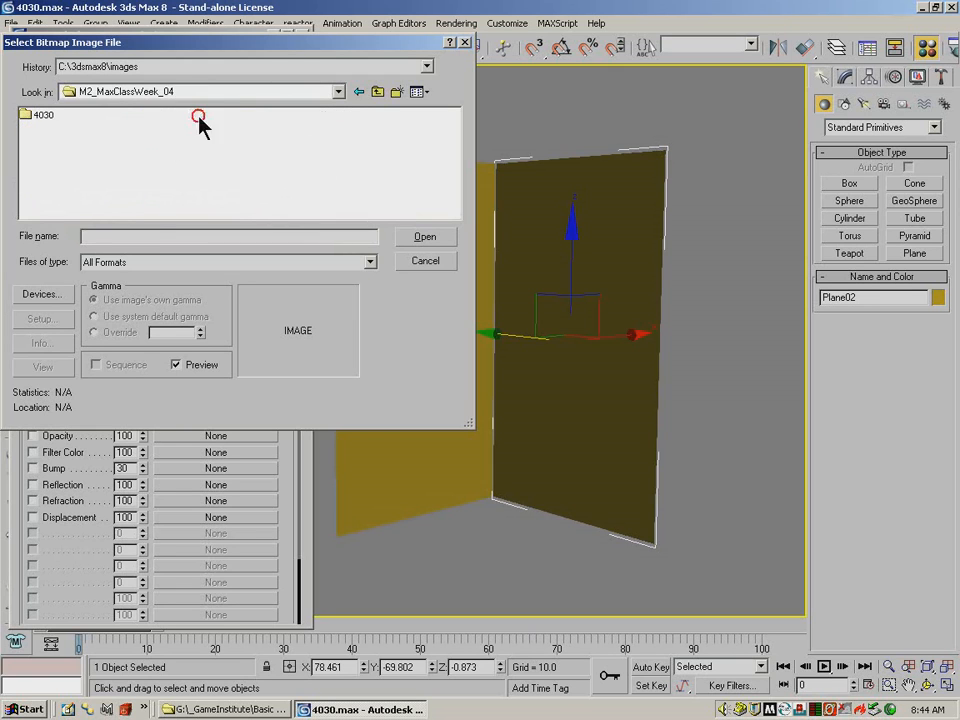
pyautogui.doubleClick(38, 116)
pyautogui.click(57, 116)
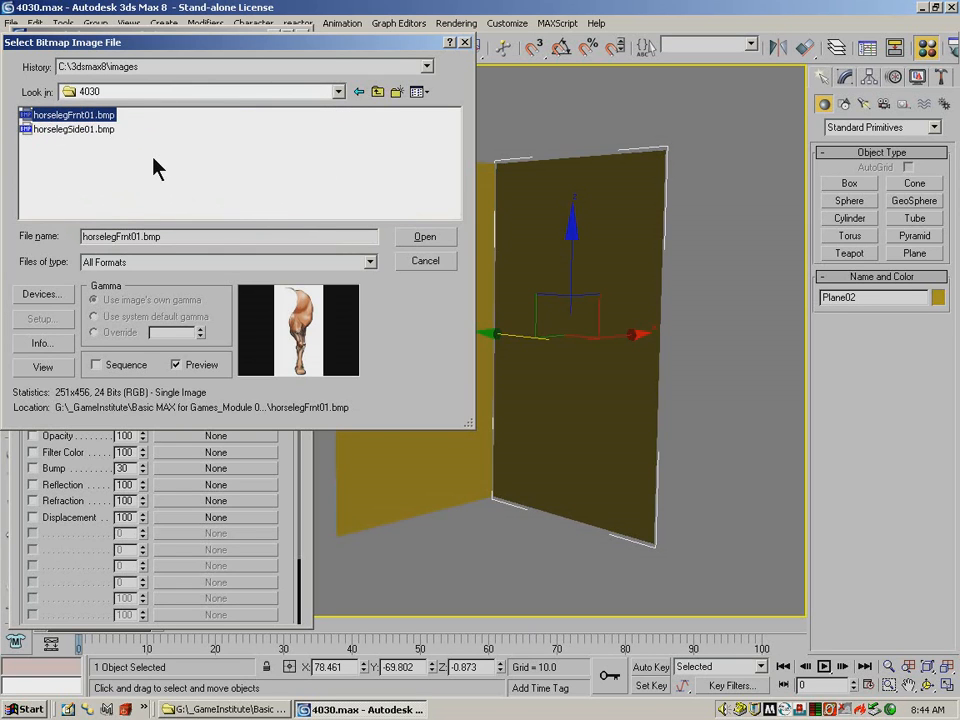
pyautogui.click(428, 238)
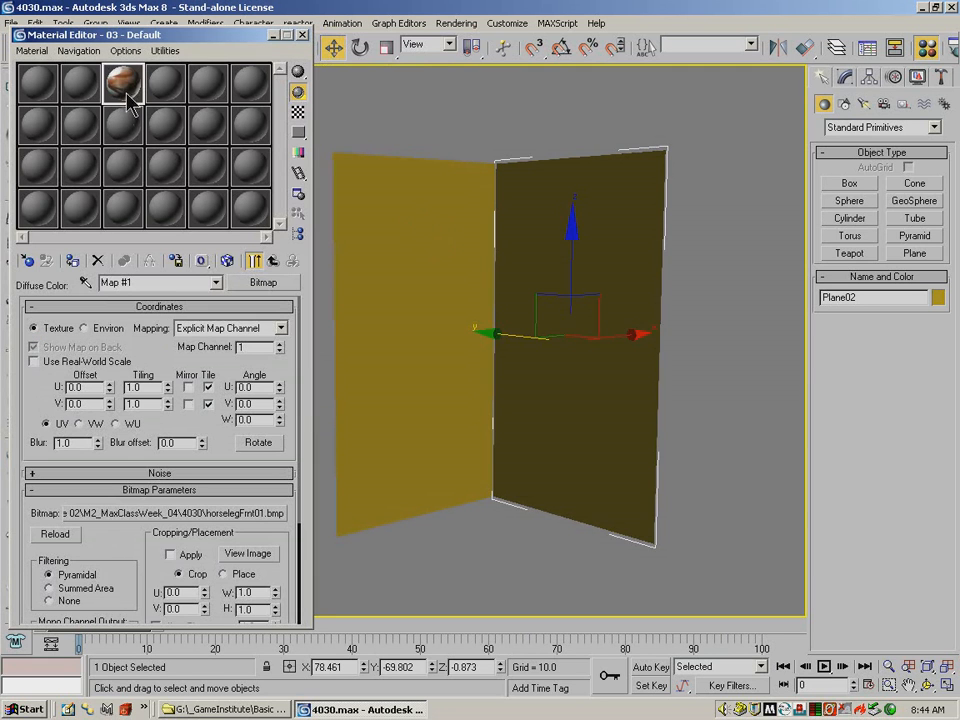
# Assign the front-leg material to the copied plane and show its map in the viewport.
pyautogui.moveTo(640, 333); pyautogui.dragTo(600, 320)
pyautogui.click(227, 260)
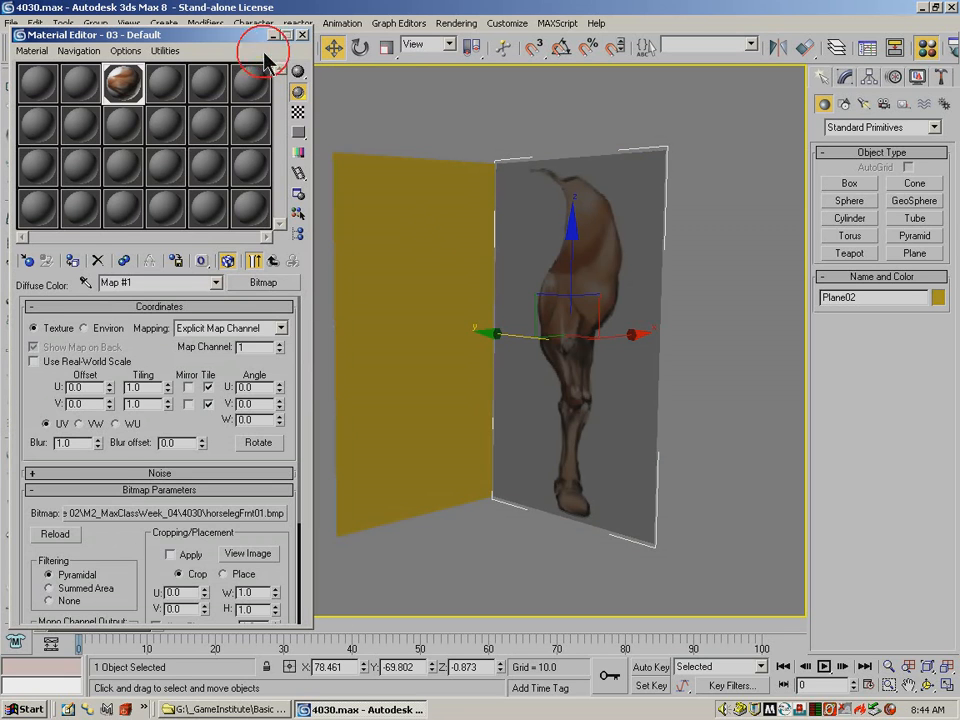
pyautogui.moveTo(268, 38); pyautogui.dragTo(302, 60)
pyautogui.moveTo(123, 101); pyautogui.dragTo(159, 109)
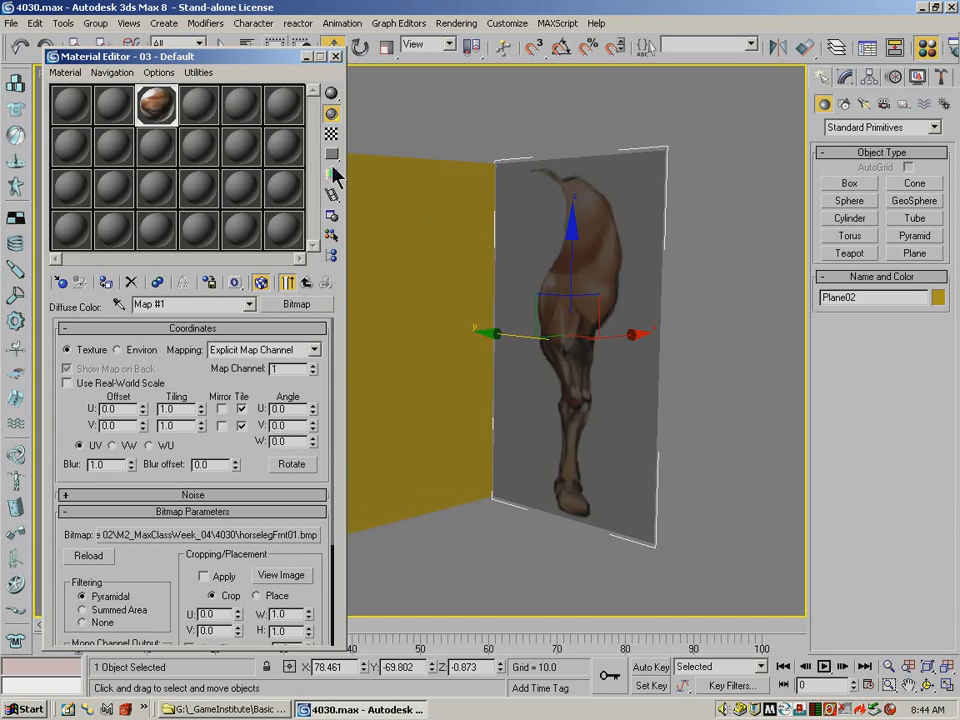
# Copy the front-leg material to the neighbouring sample slot and replace its diffuse bitmap with horselegSide01.bmp.
pyautogui.moveTo(153, 104); pyautogui.dragTo(205, 112)
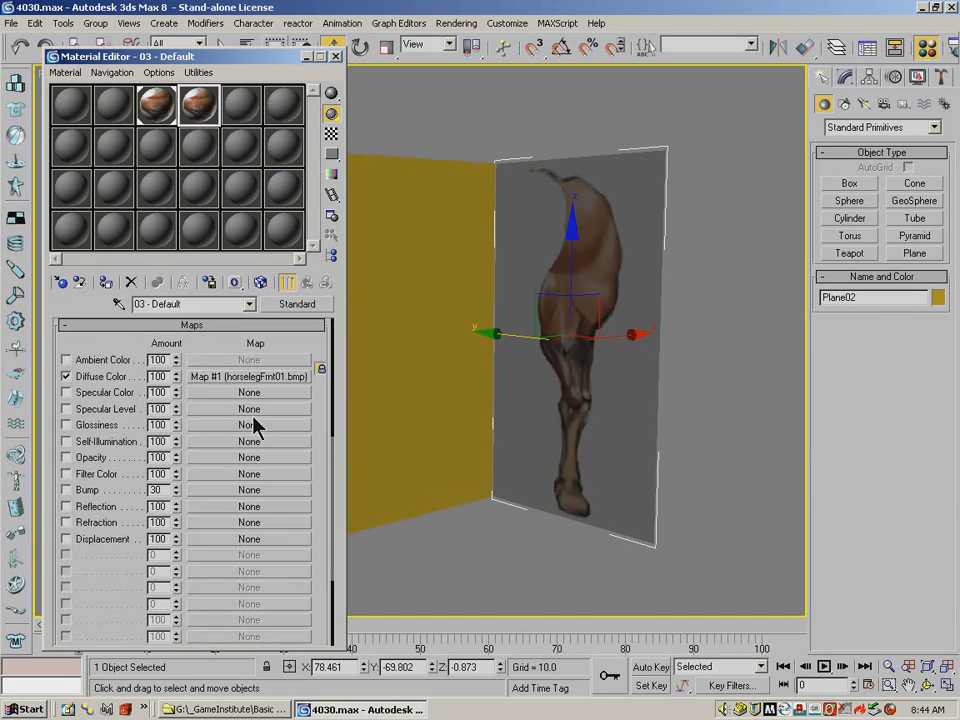
pyautogui.click(246, 377)
pyautogui.click(258, 536)
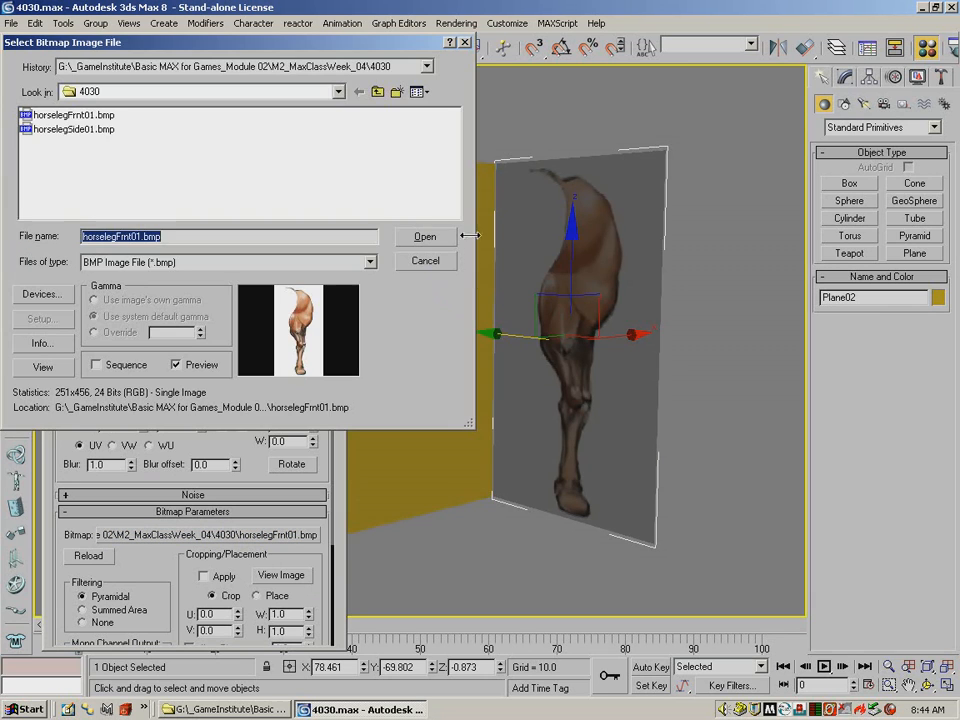
pyautogui.click(70, 130)
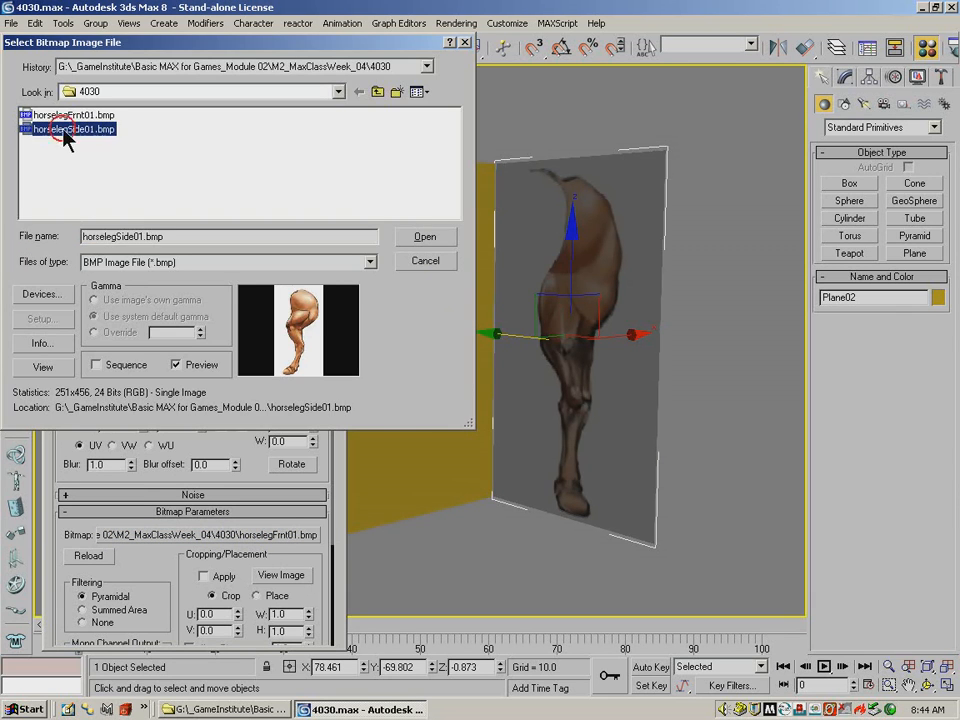
pyautogui.click(428, 237)
# Assign the side-leg material to the original plane, renaming it 03 - Default34, and close the Material Editor.
pyautogui.moveTo(198, 133); pyautogui.dragTo(388, 242)
pyautogui.click(402, 353)
pyautogui.click(516, 379)
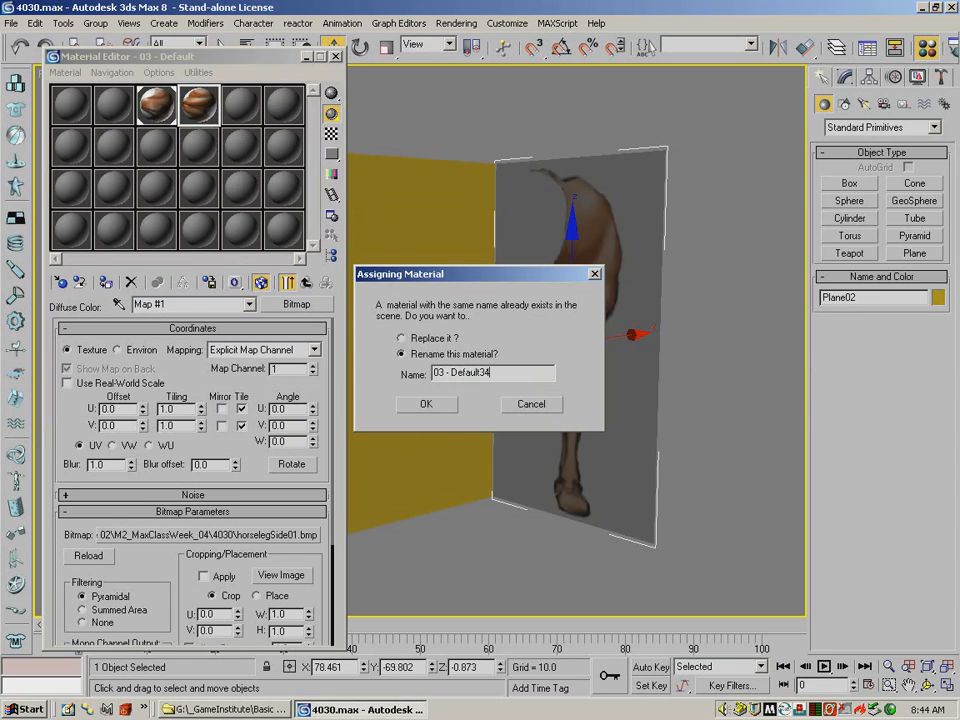
pyautogui.click(430, 404)
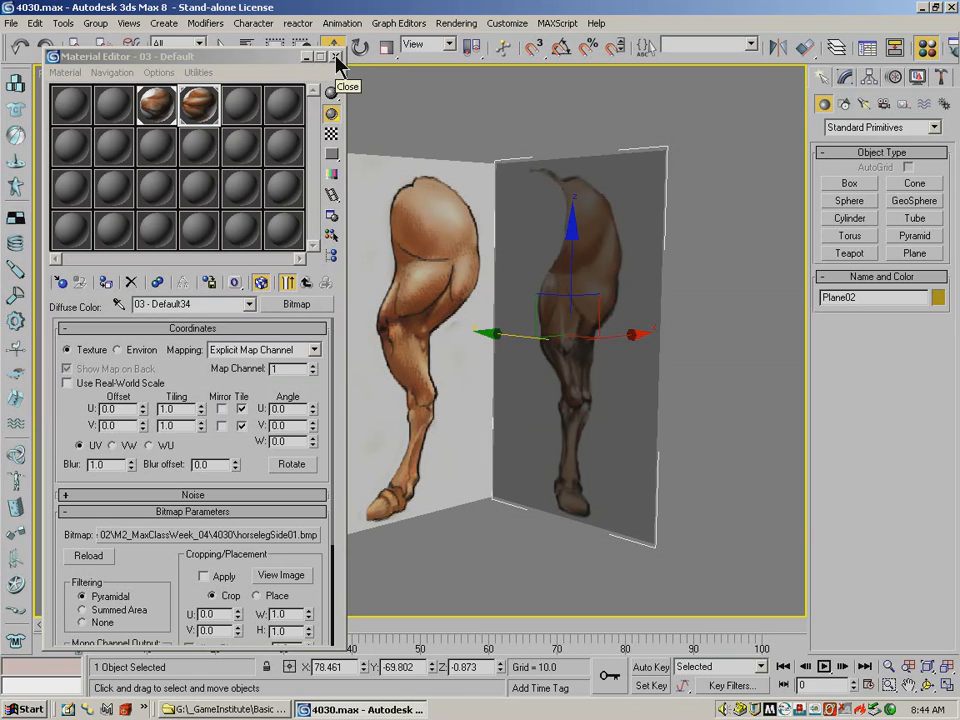
pyautogui.click(336, 57)
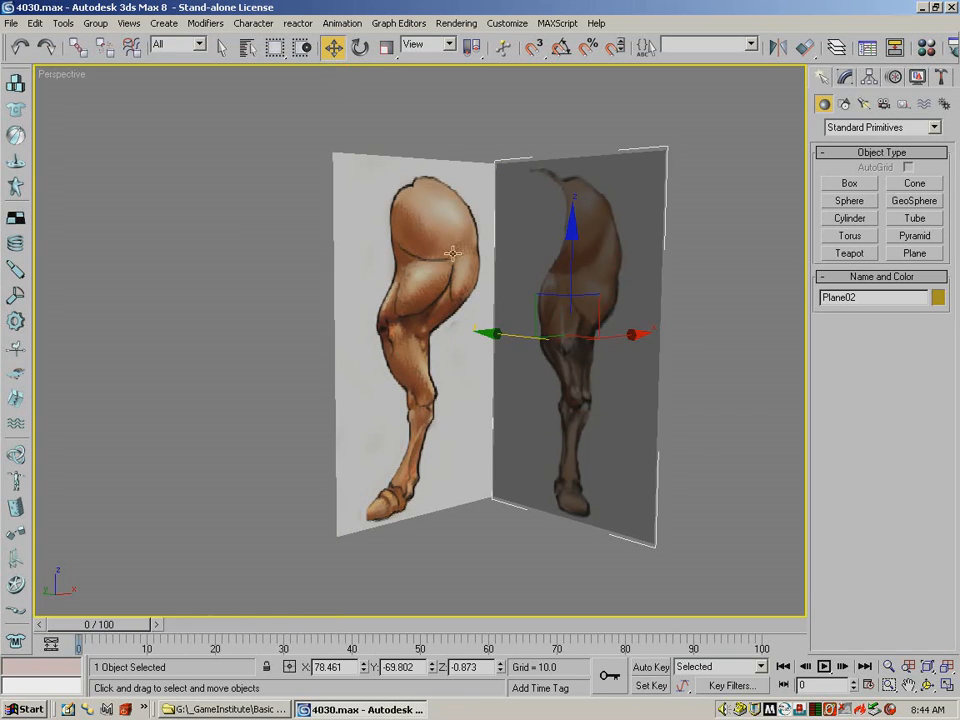
# Narrow the front-leg plane to about 73% of its width and move it back against the side-leg plane's edge.
pyautogui.click(928, 686)
pyautogui.moveTo(497, 358); pyautogui.dragTo(521, 362)
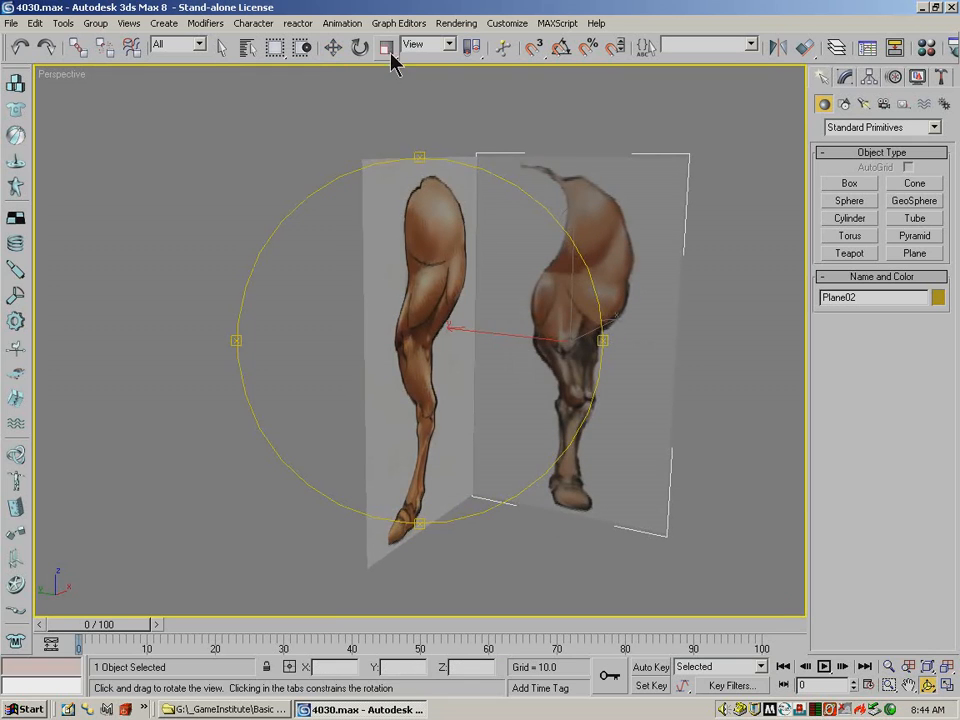
pyautogui.click(386, 47)
pyautogui.moveTo(709, 358); pyautogui.dragTo(688, 369)
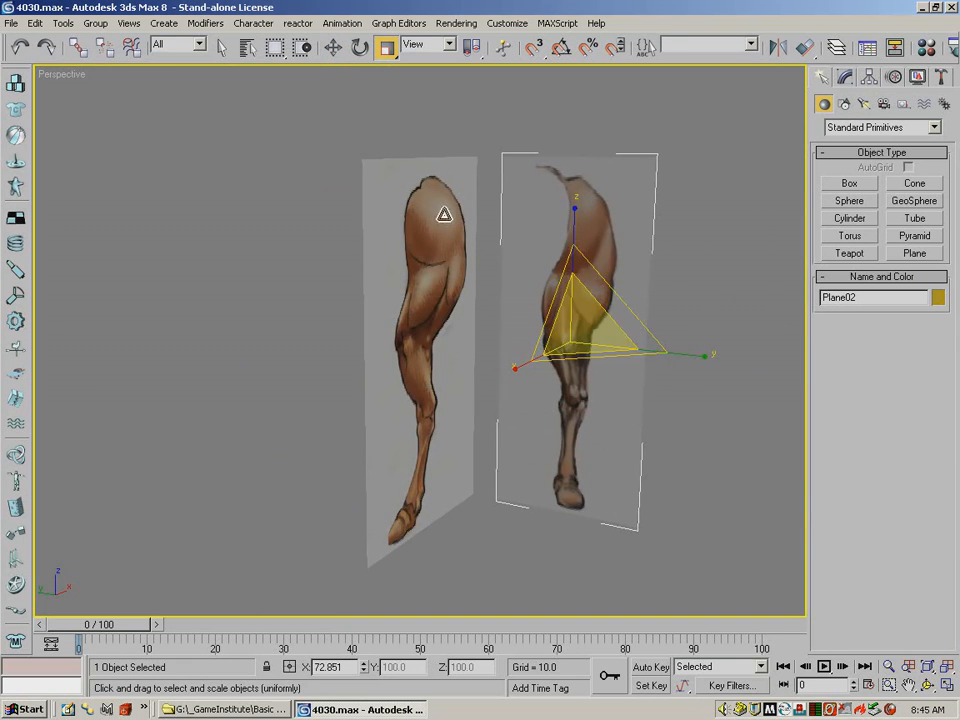
pyautogui.click(330, 47)
pyautogui.moveTo(522, 340); pyautogui.dragTo(493, 336)
# Narrow the side-leg plane slightly along X and move it along X to meet the front-leg plane.
pyautogui.click(928, 685)
pyautogui.moveTo(495, 397); pyautogui.dragTo(418, 353)
pyautogui.click(405, 50)
pyautogui.click(387, 51)
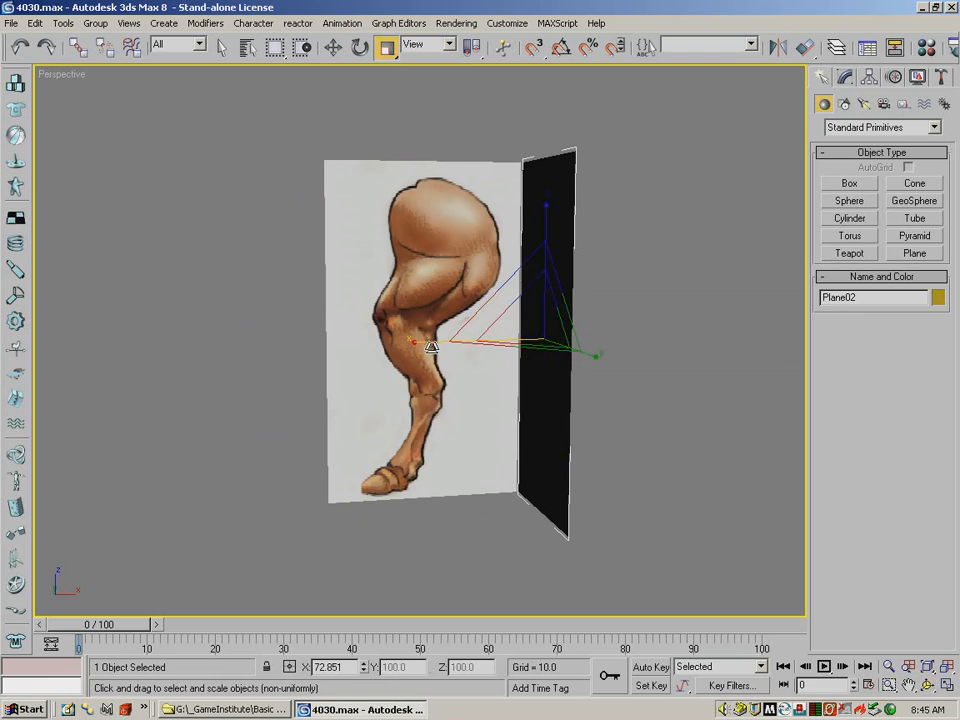
pyautogui.moveTo(431, 347); pyautogui.dragTo(420, 346)
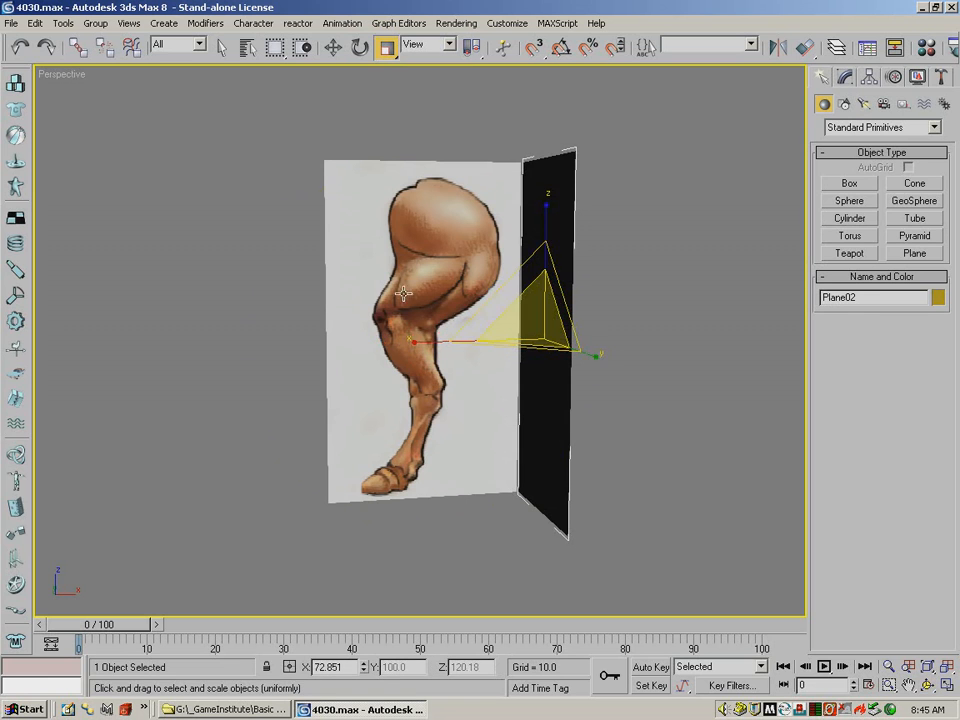
pyautogui.click(375, 253)
pyautogui.moveTo(315, 336)
pyautogui.mouseDown()
pyautogui.moveTo(305, 338)
pyautogui.moveTo(328, 338)
pyautogui.mouseUp()
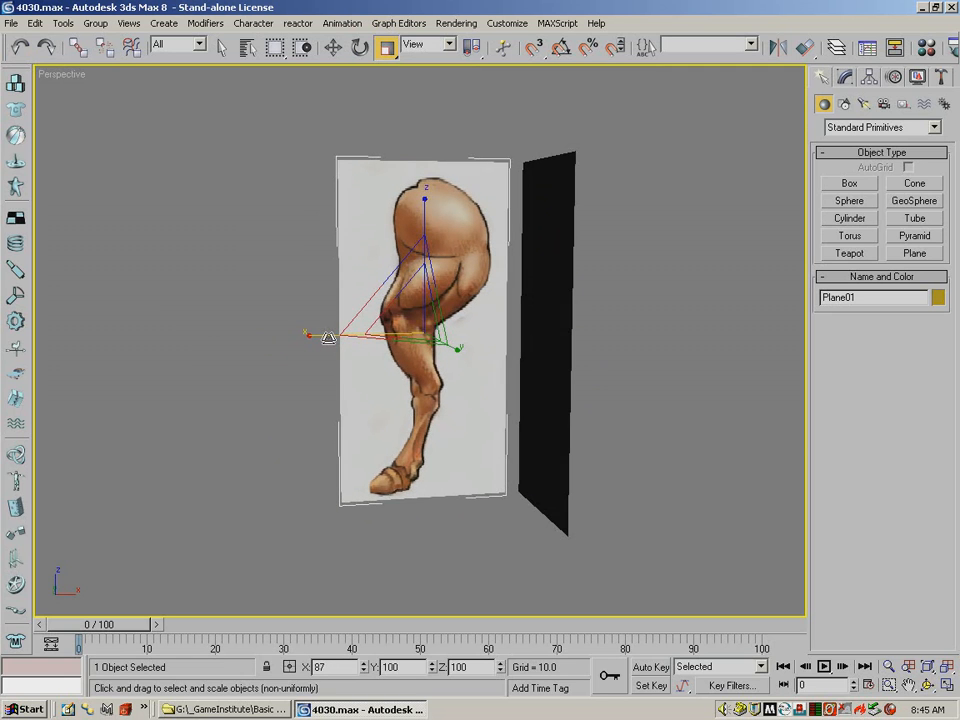
pyautogui.click(334, 50)
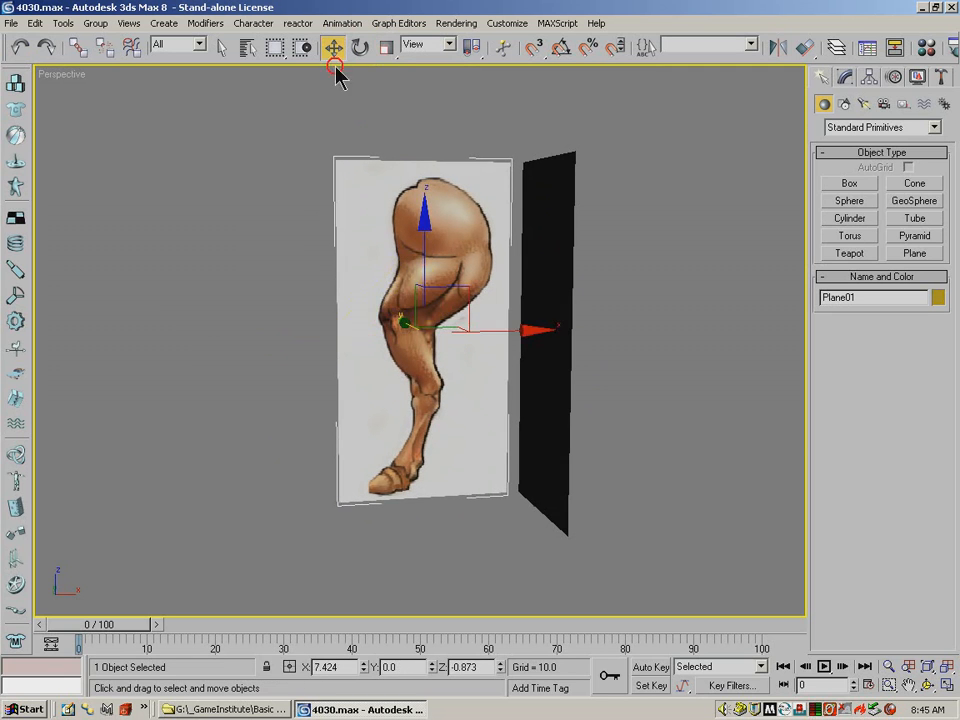
pyautogui.moveTo(501, 332); pyautogui.dragTo(569, 337)
# Create a cylinder of about 4.4 radius and 25.4 height beside the hooves, in front of both reference planes.
pyautogui.click(928, 685)
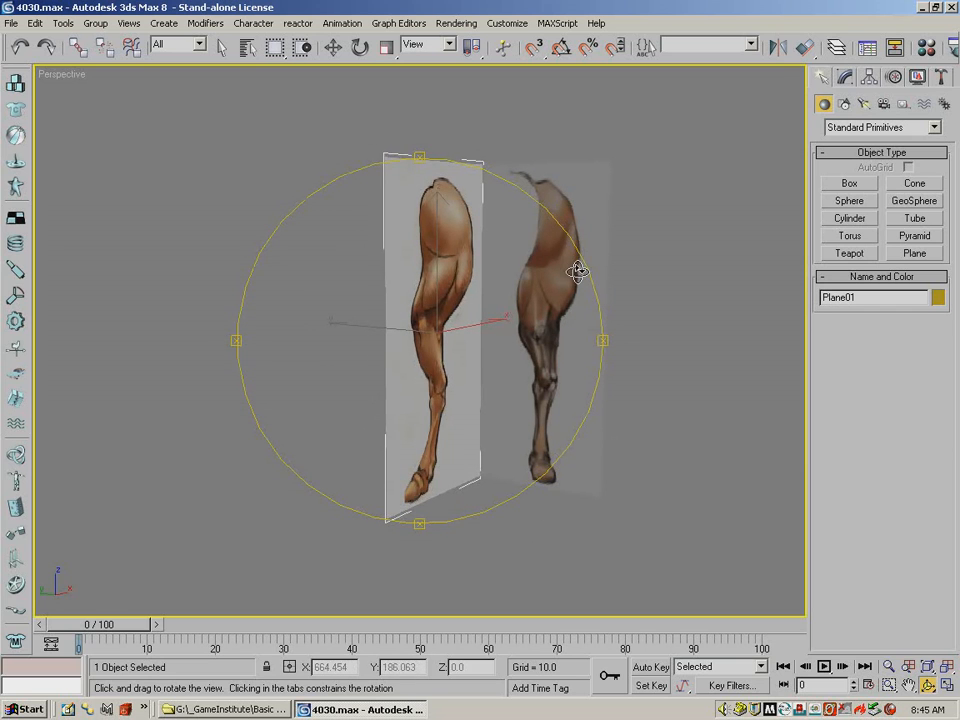
pyautogui.moveTo(475, 363)
pyautogui.mouseDown()
pyautogui.moveTo(439, 381)
pyautogui.moveTo(407, 381)
pyautogui.moveTo(407, 354)
pyautogui.moveTo(459, 364)
pyautogui.mouseUp()
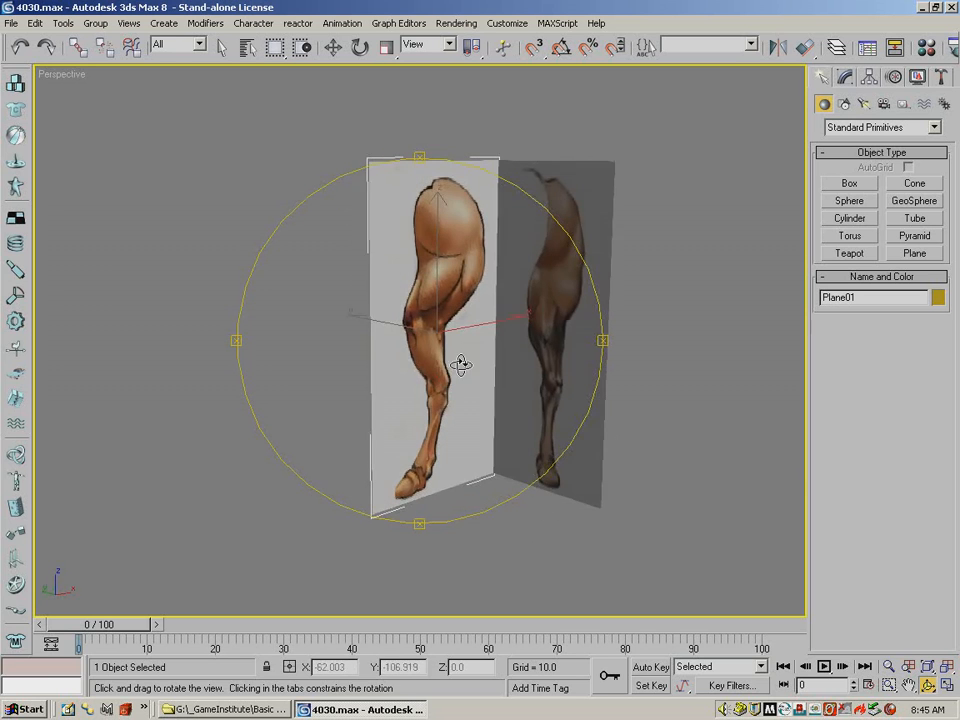
pyautogui.moveTo(540, 312); pyautogui.dragTo(499, 326)
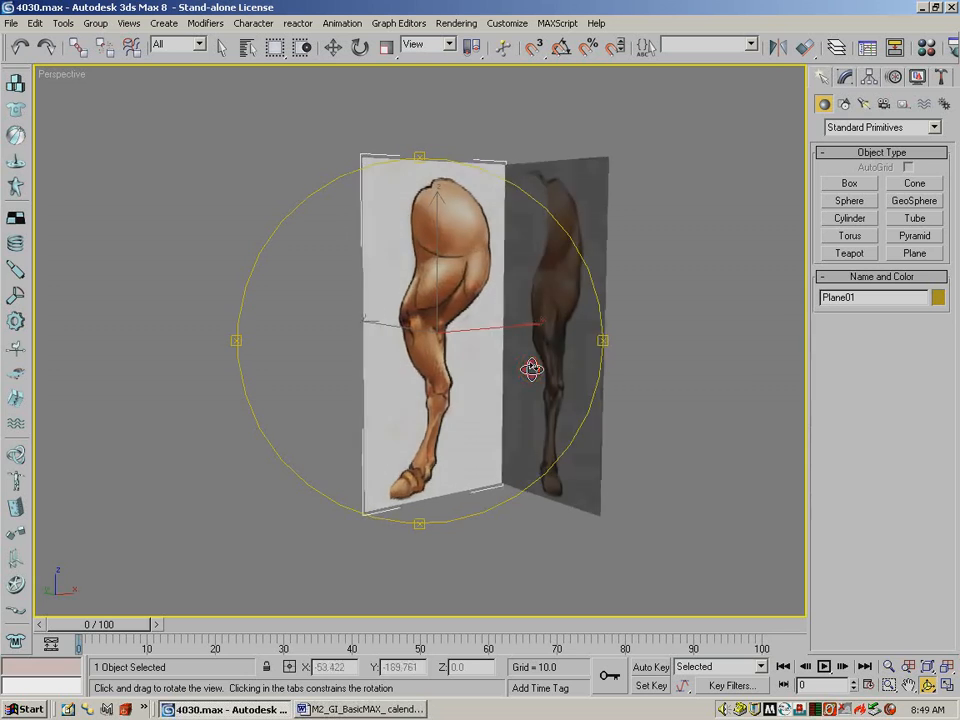
pyautogui.moveTo(531, 369); pyautogui.dragTo(758, 158)
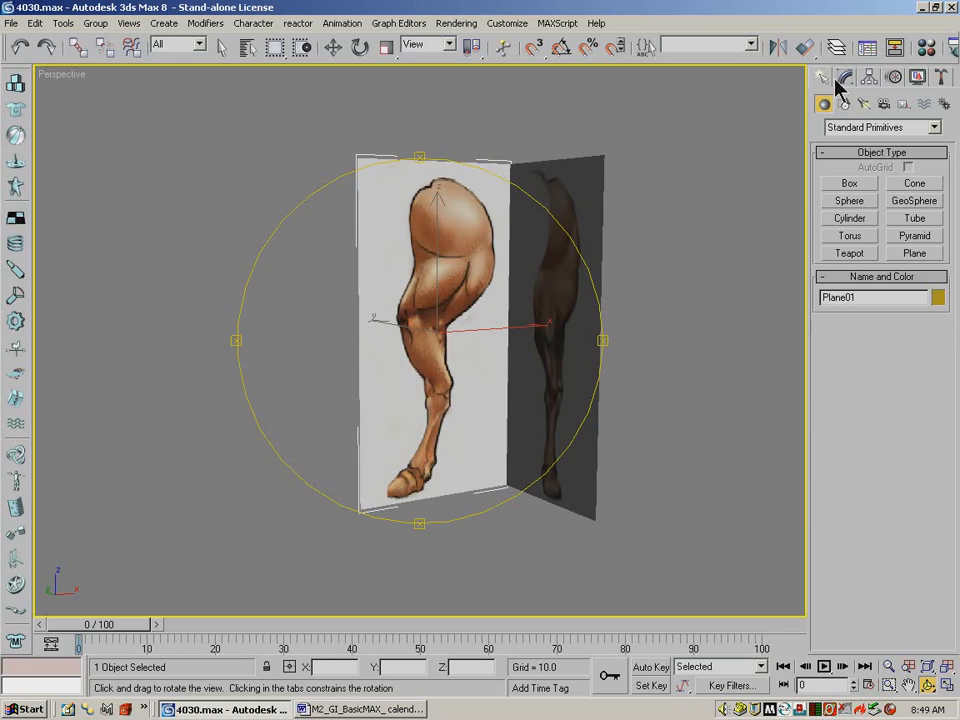
pyautogui.click(857, 222)
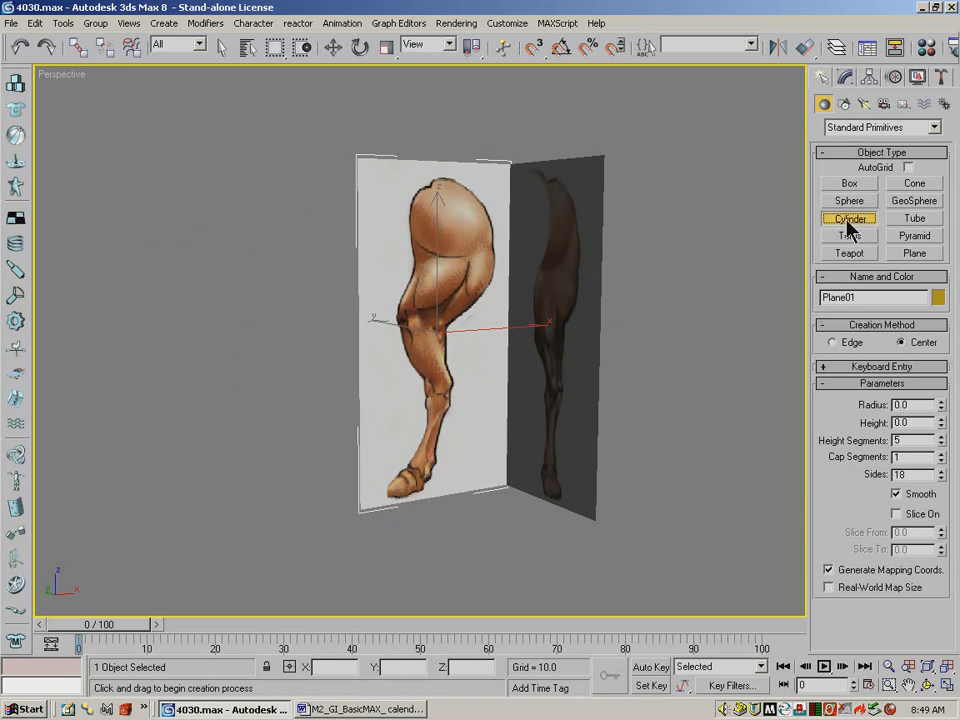
pyautogui.moveTo(481, 506); pyautogui.dragTo(481, 508)
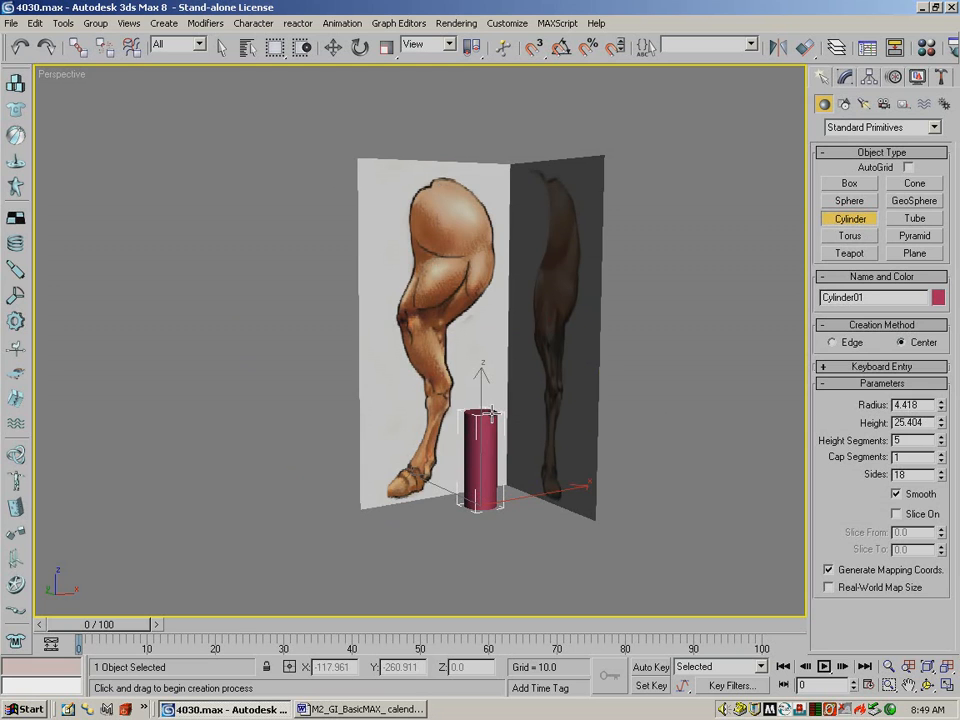
pyautogui.click(500, 409)
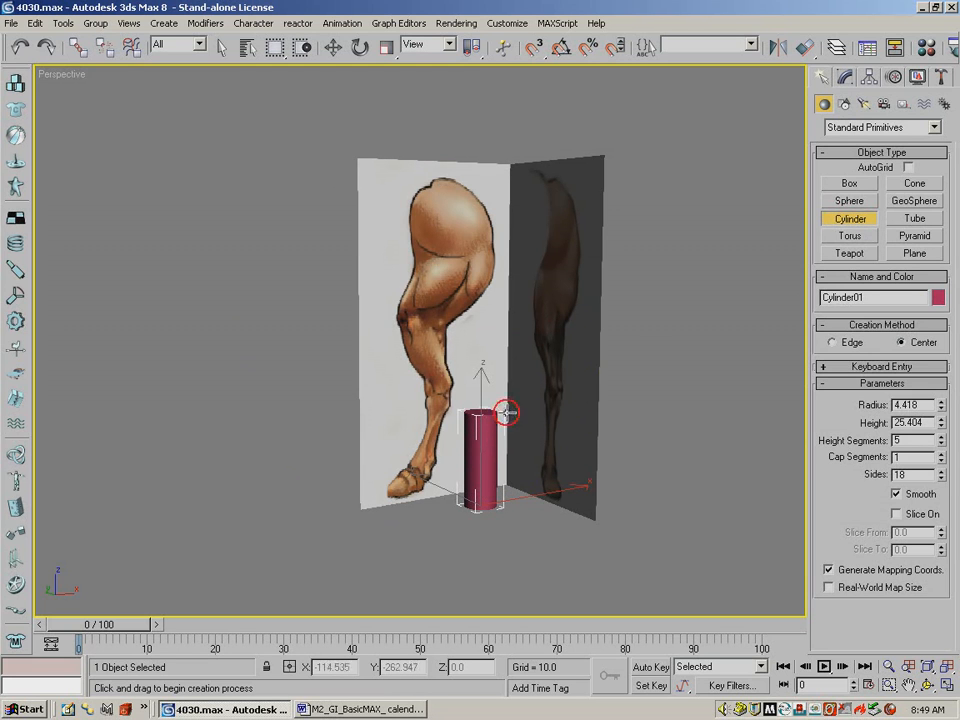
# Change the cylinder's object color to the golden brown in the 3ds Max palette.
pyautogui.click(935, 298)
pyautogui.click(387, 325)
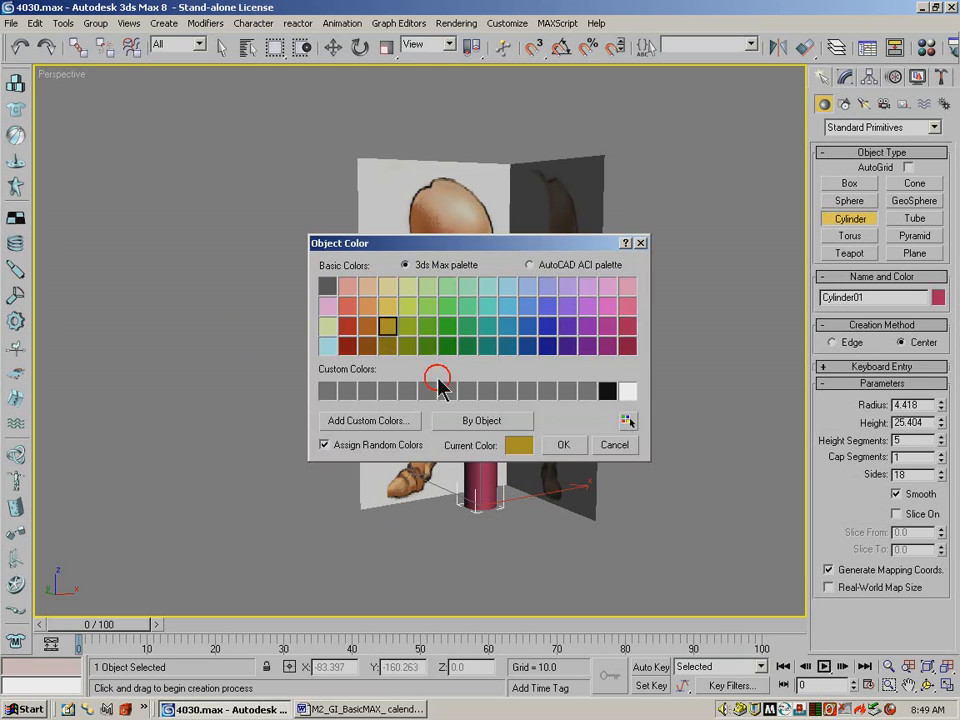
pyautogui.click(566, 445)
pyautogui.click(932, 692)
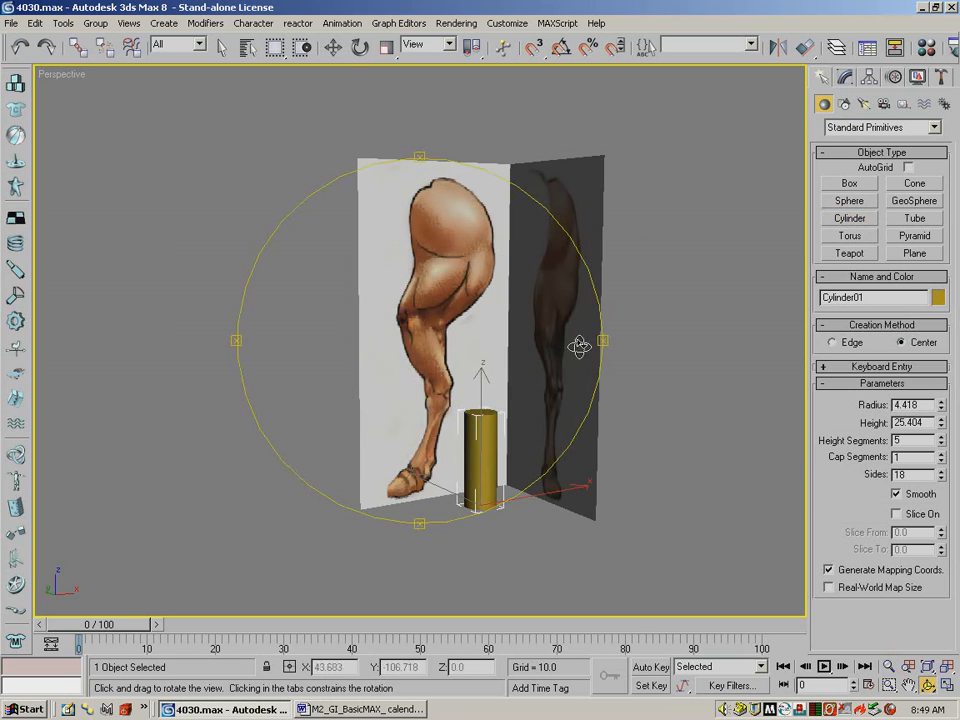
# Turn the Left view around to face the front-leg plane and shade it with Smooth + Highlights.
pyautogui.click(360, 47)
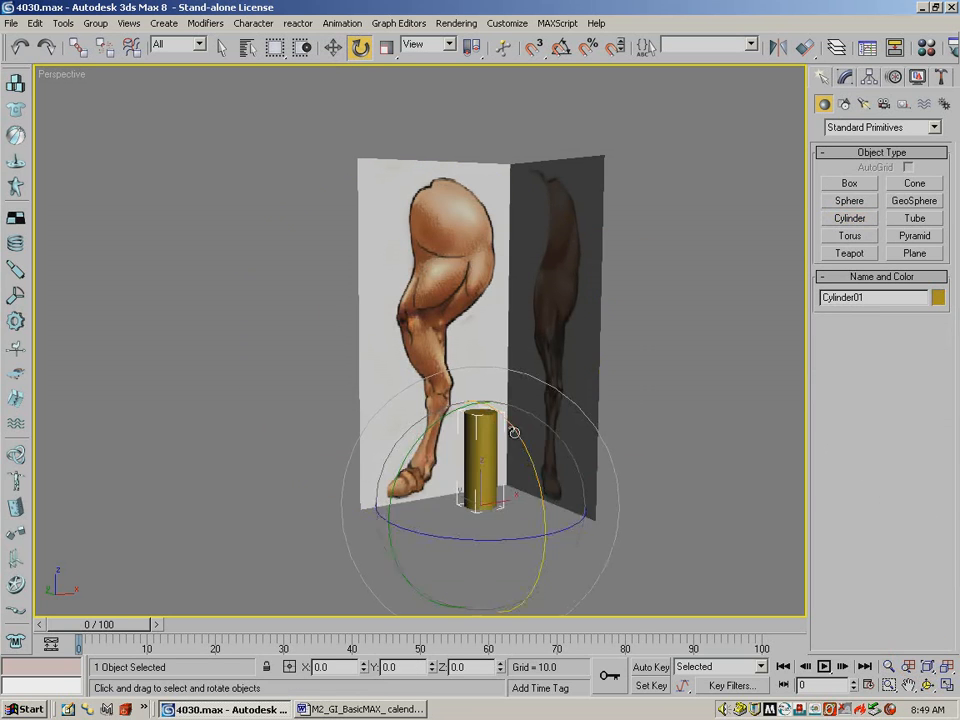
pyautogui.click(333, 47)
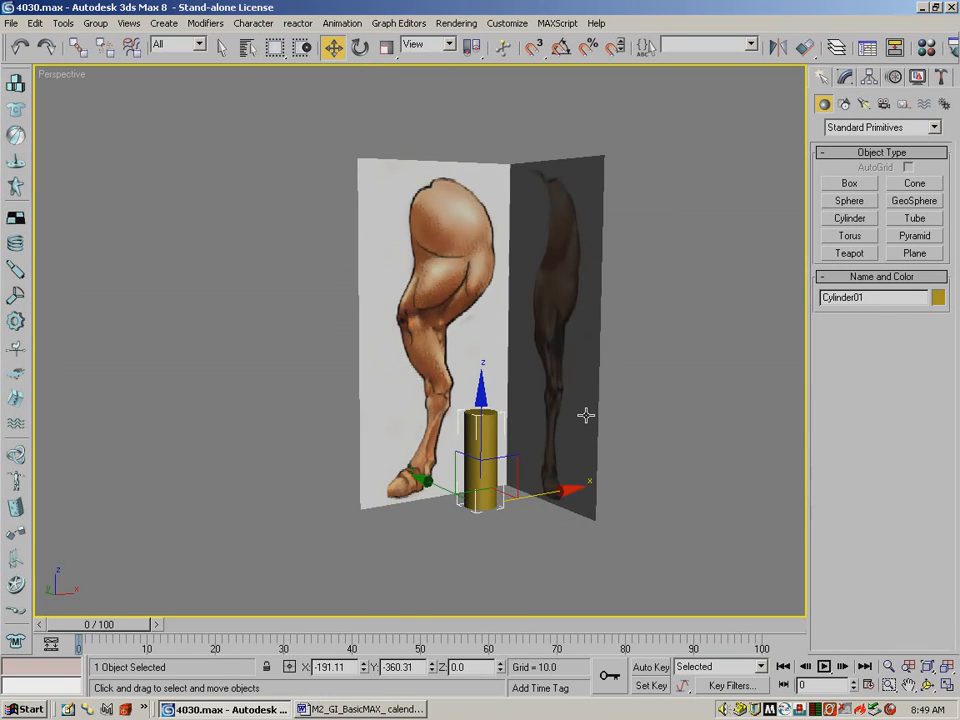
pyautogui.press('f')
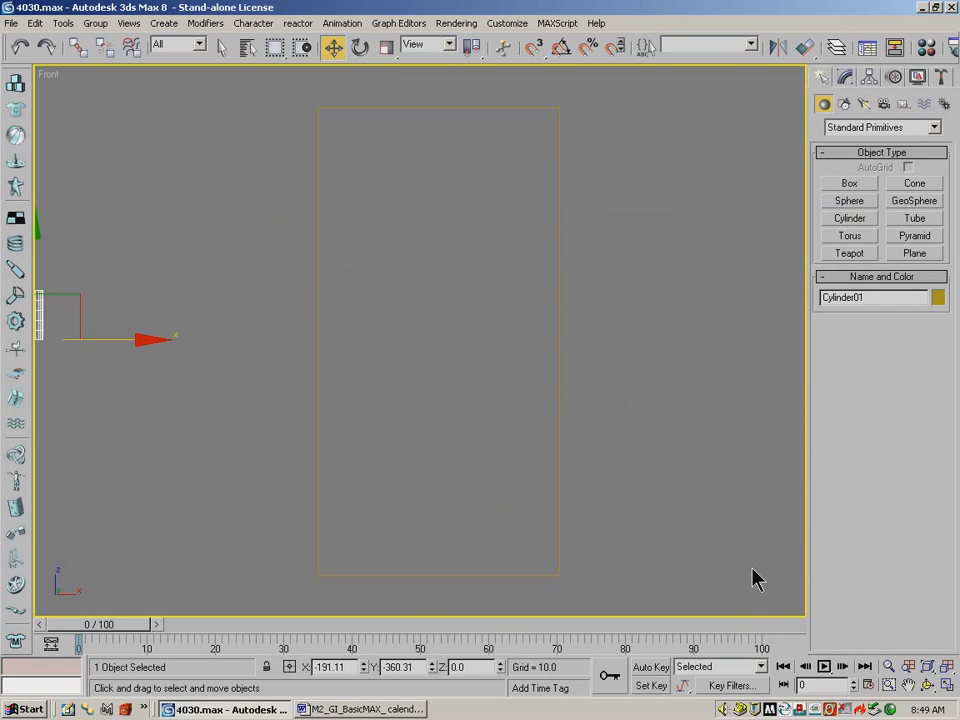
pyautogui.press('l')
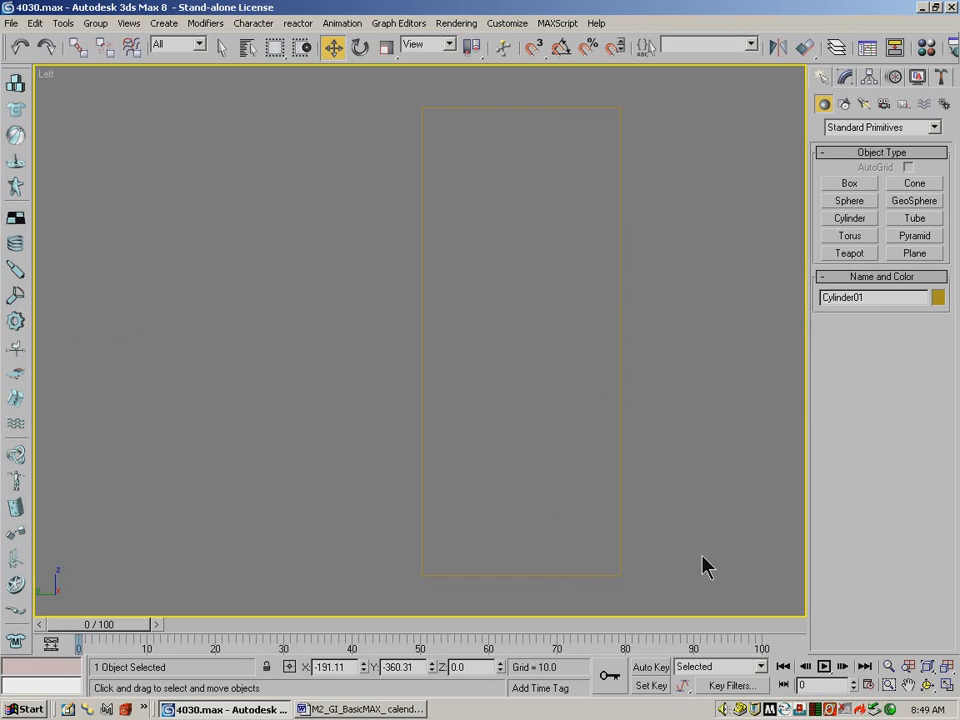
pyautogui.click(929, 684)
pyautogui.moveTo(403, 361); pyautogui.dragTo(449, 366)
pyautogui.rightClick(45, 74)
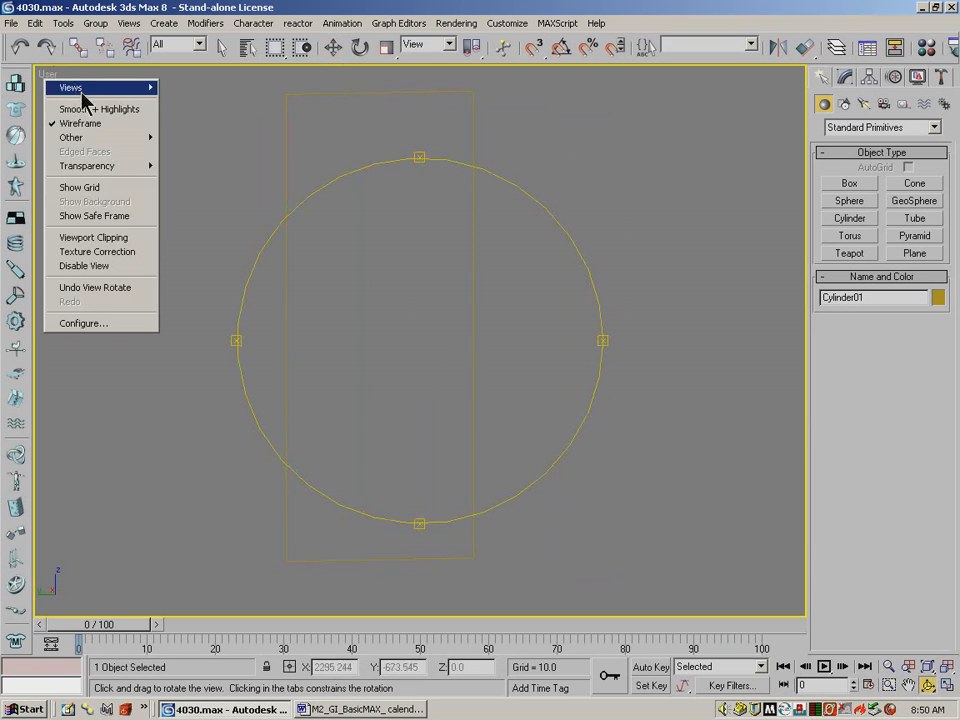
pyautogui.click(78, 88)
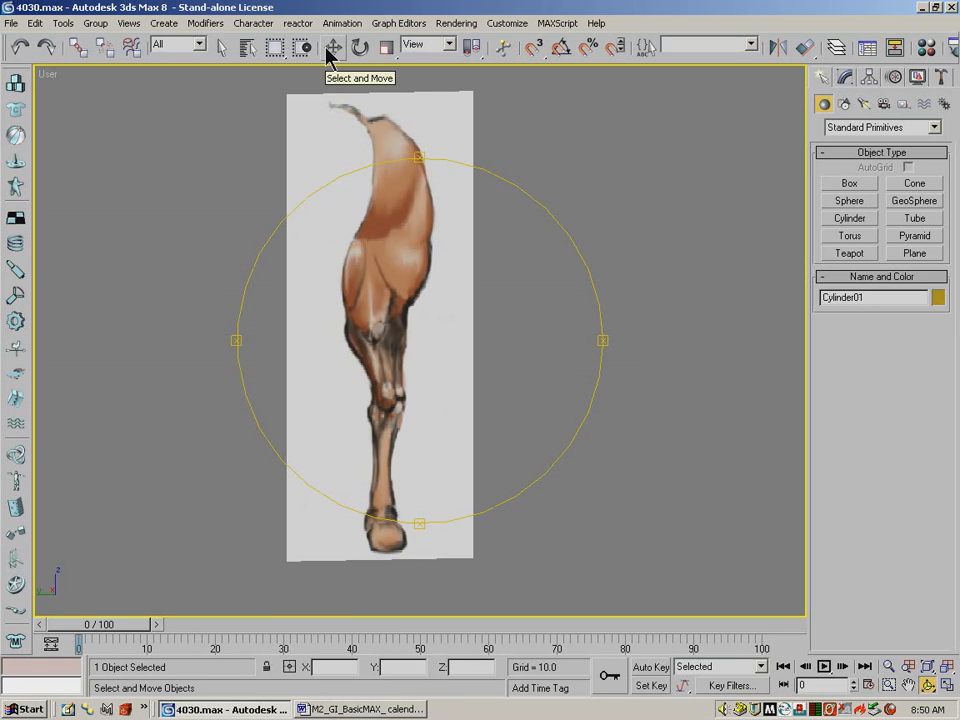
# Move the cylinder over the lower leg in both reference images, to about X 22.6, Y -31.8, Z -71.6.
pyautogui.click(948, 662)
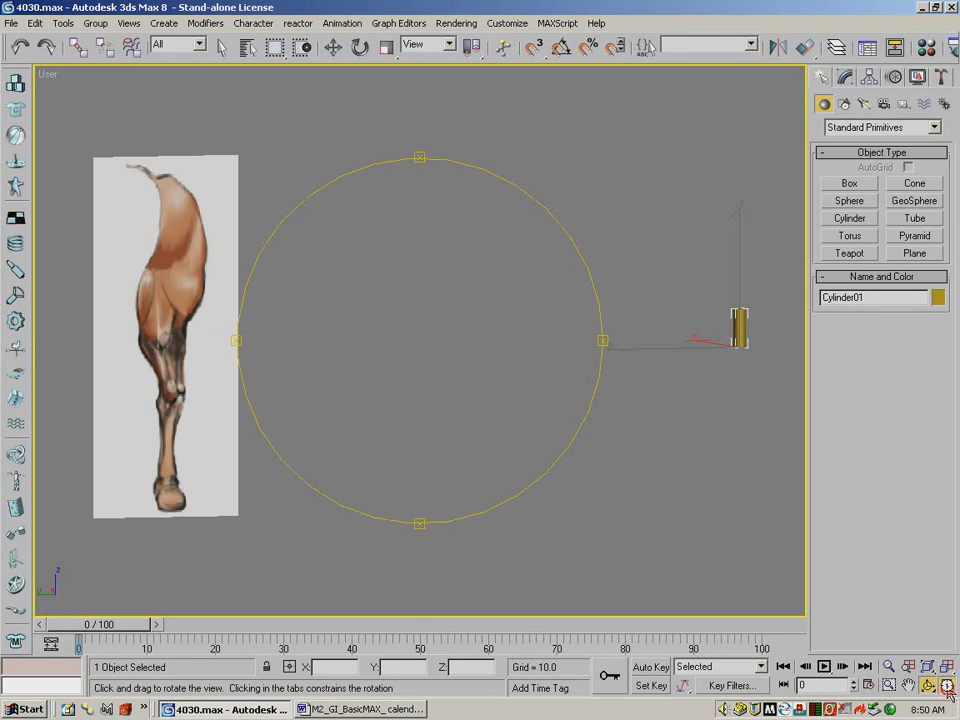
pyautogui.click(948, 685)
pyautogui.rightClick(459, 240)
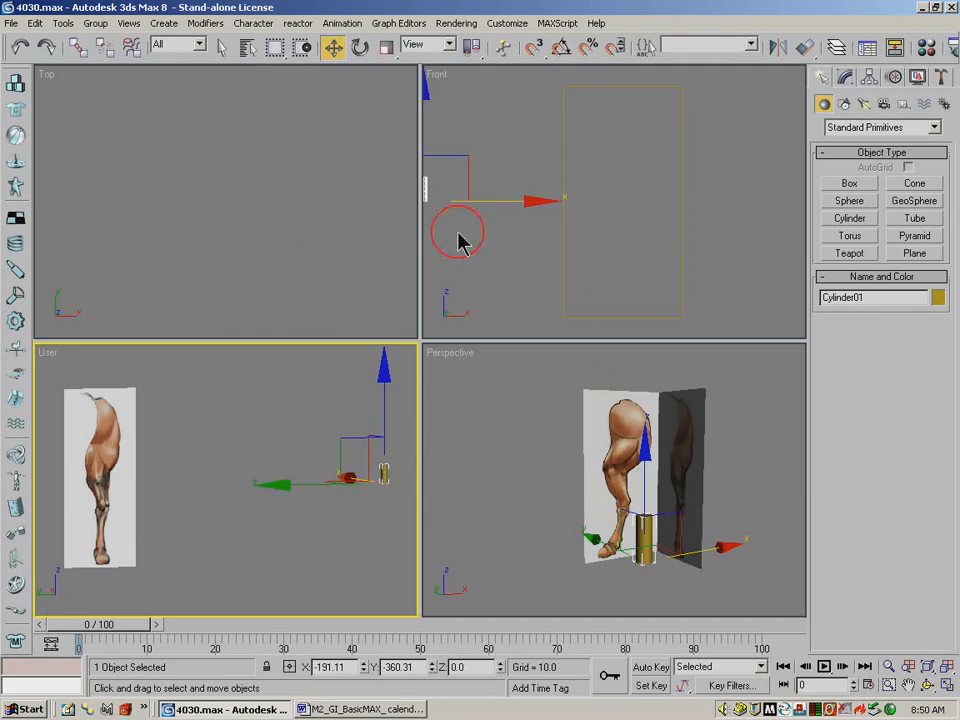
pyautogui.click(499, 207)
pyautogui.moveTo(497, 205); pyautogui.dragTo(704, 204)
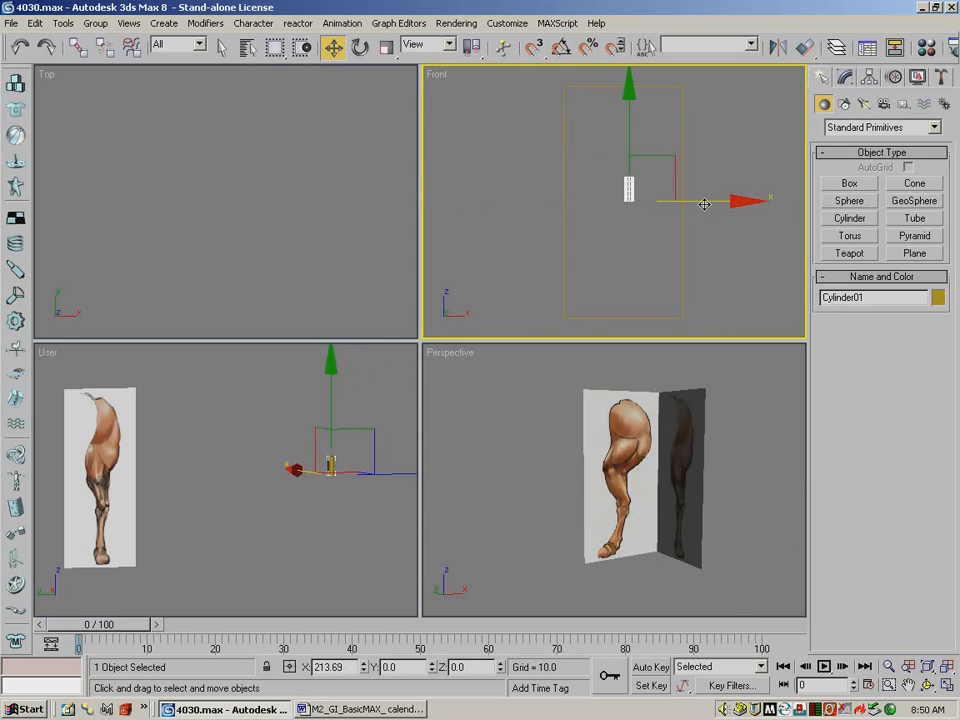
pyautogui.moveTo(631, 127); pyautogui.dragTo(634, 189)
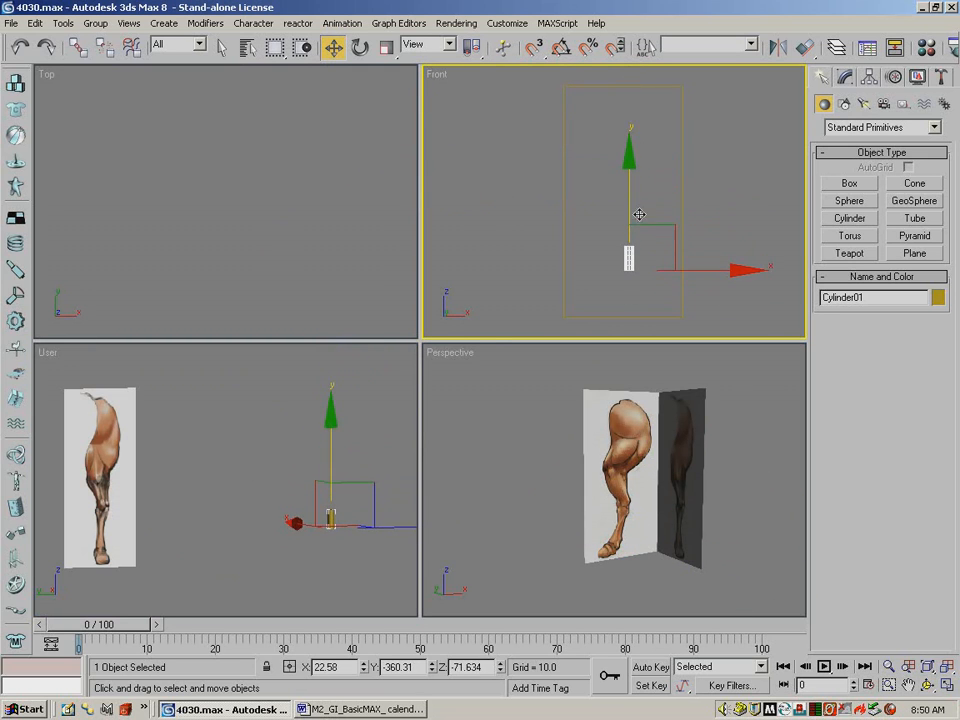
pyautogui.rightClick(368, 527)
pyautogui.moveTo(273, 531); pyautogui.dragTo(42, 557)
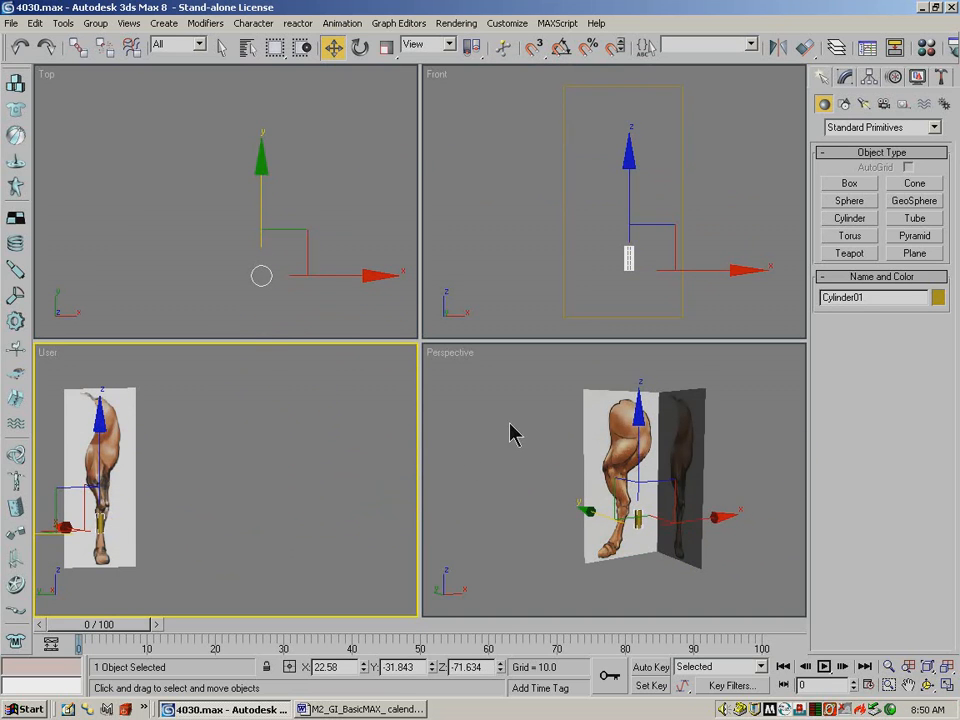
# Shade the Front view with Smooth + Highlights and shift the cylinder onto the shin at about X 14.8, Z -92.1.
pyautogui.rightClick(438, 76)
pyautogui.click(465, 102)
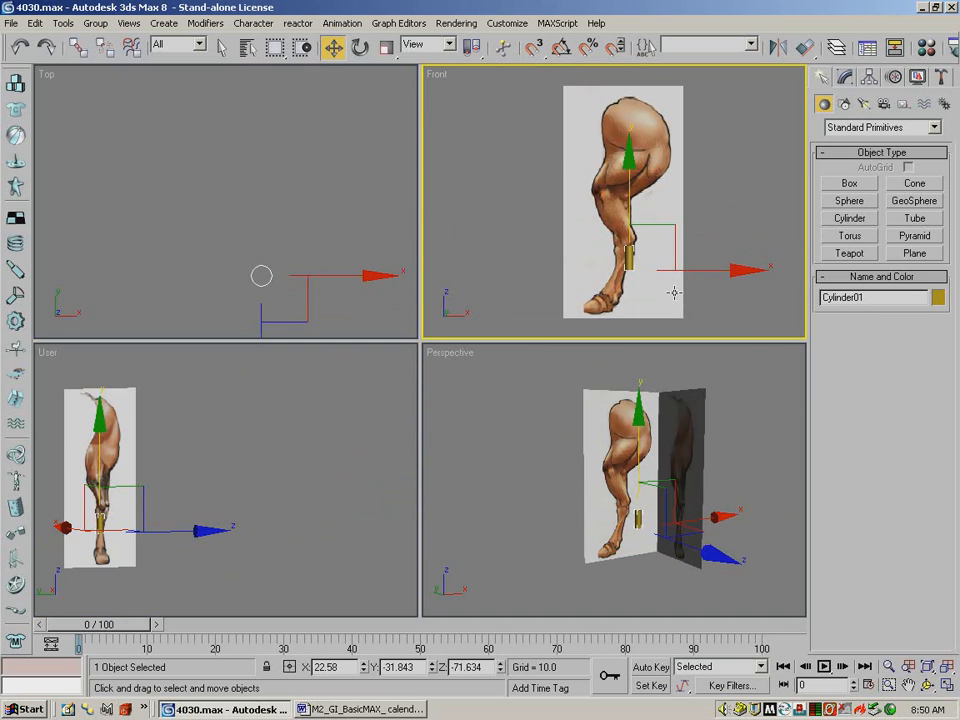
pyautogui.moveTo(697, 272); pyautogui.dragTo(689, 273)
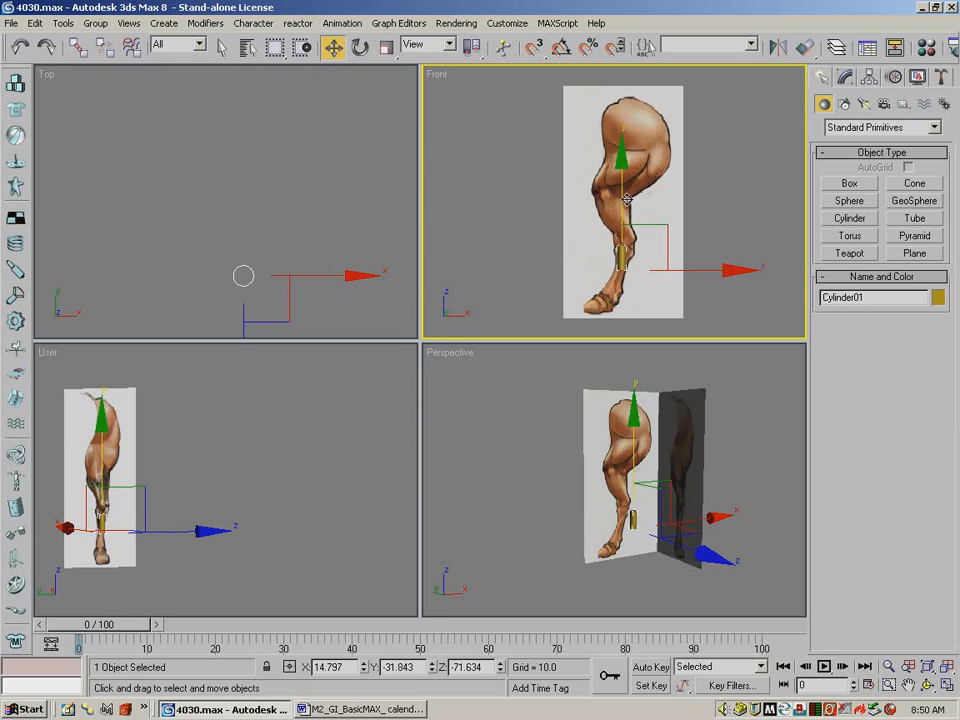
pyautogui.moveTo(626, 199); pyautogui.dragTo(626, 219)
# Set the cylinder's radius to about 8.0 and its height to about 64.5.
pyautogui.click(846, 77)
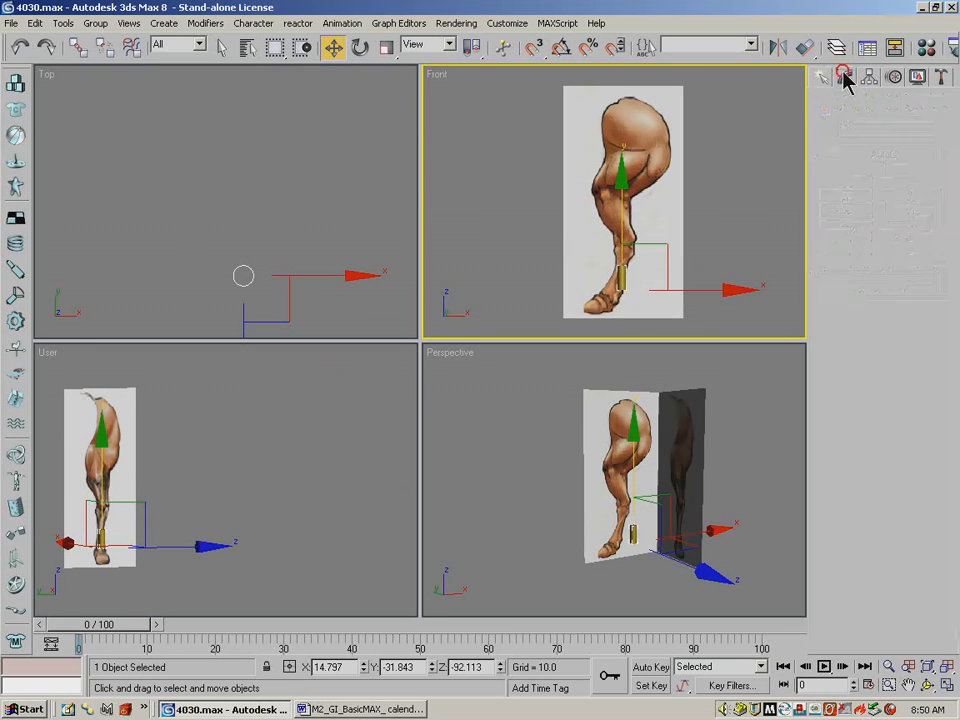
pyautogui.moveTo(941, 302); pyautogui.dragTo(941, 250)
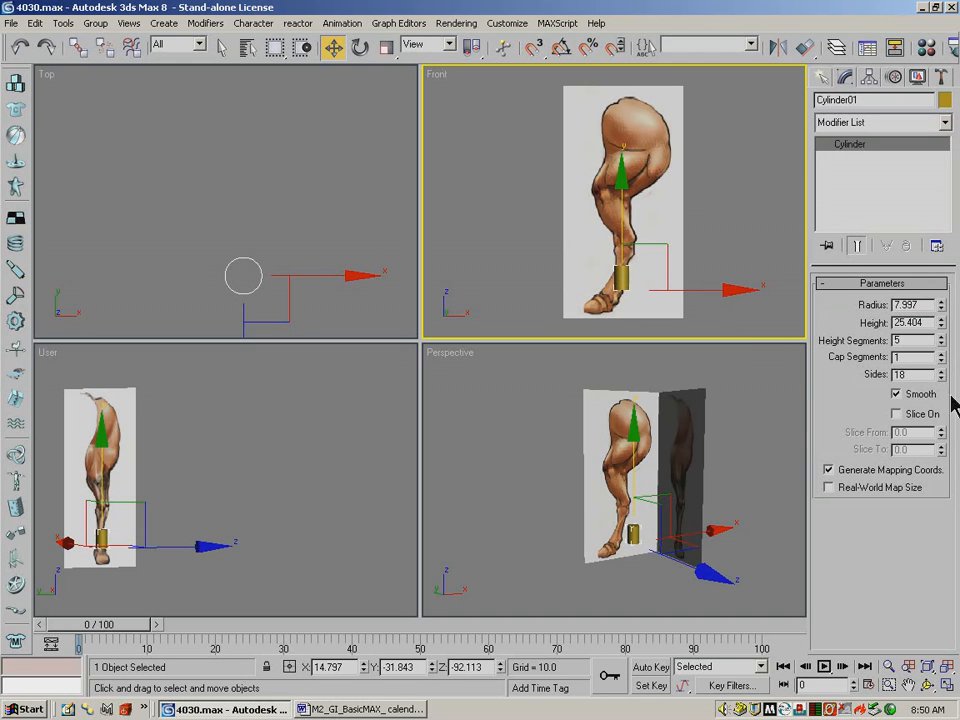
pyautogui.moveTo(941, 321); pyautogui.dragTo(910, 190)
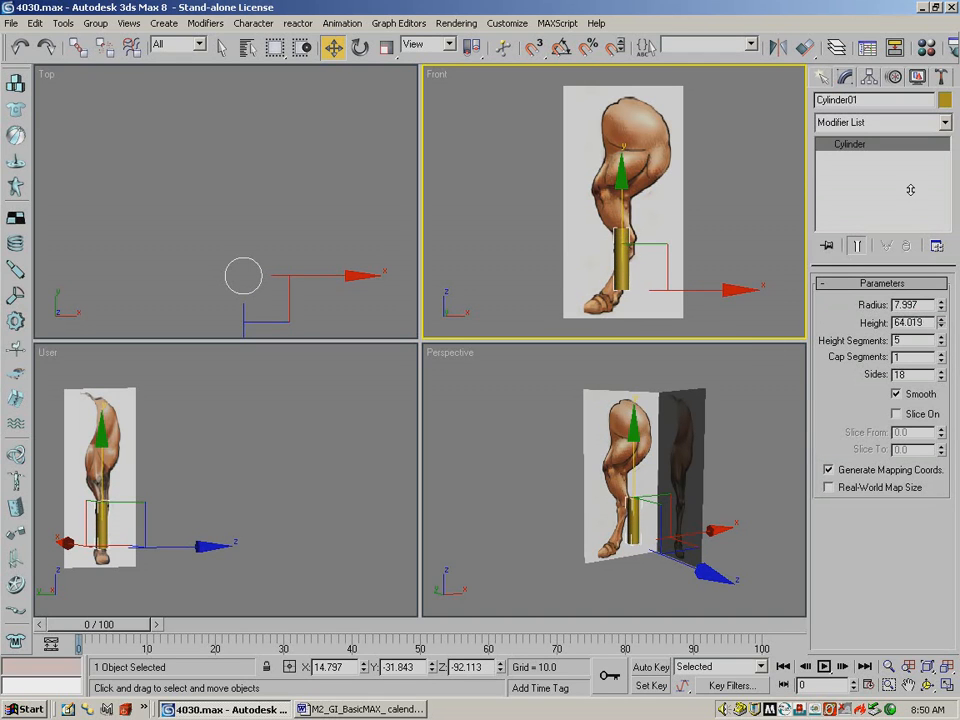
# Turn on Edged Faces in the Front, Perspective and User views.
pyautogui.rightClick(440, 76)
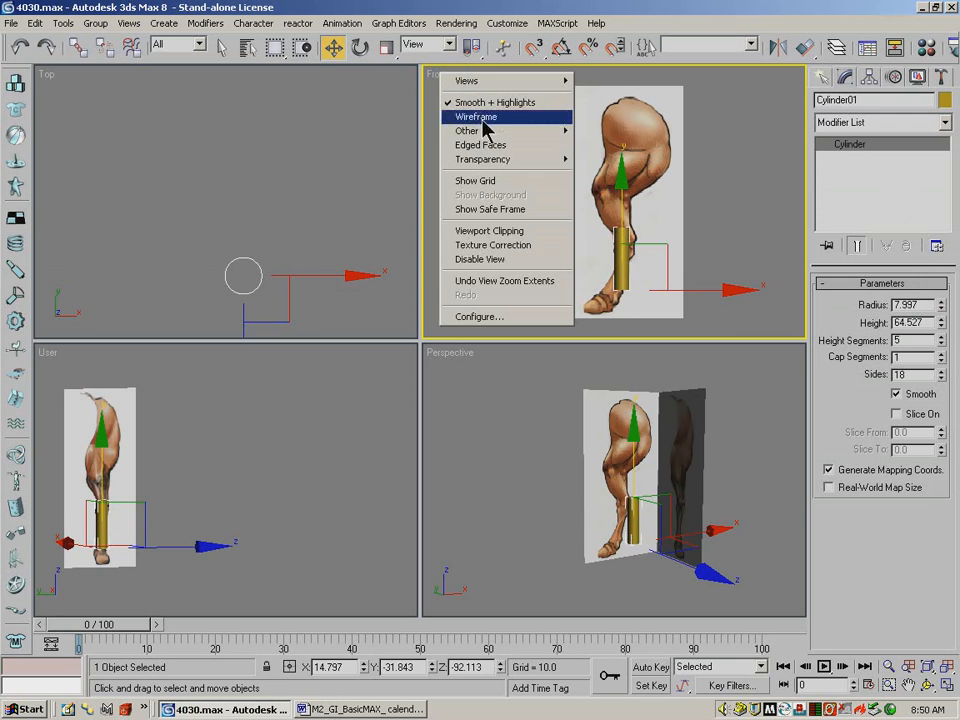
pyautogui.click(486, 118)
pyautogui.rightClick(458, 356)
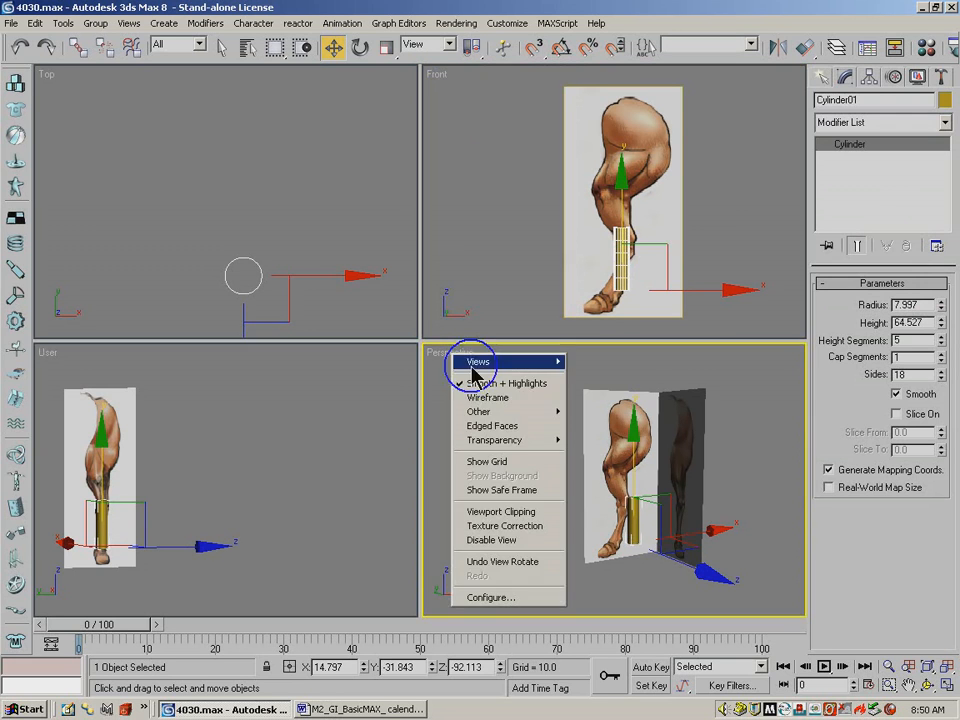
pyautogui.click(497, 427)
pyautogui.rightClick(50, 355)
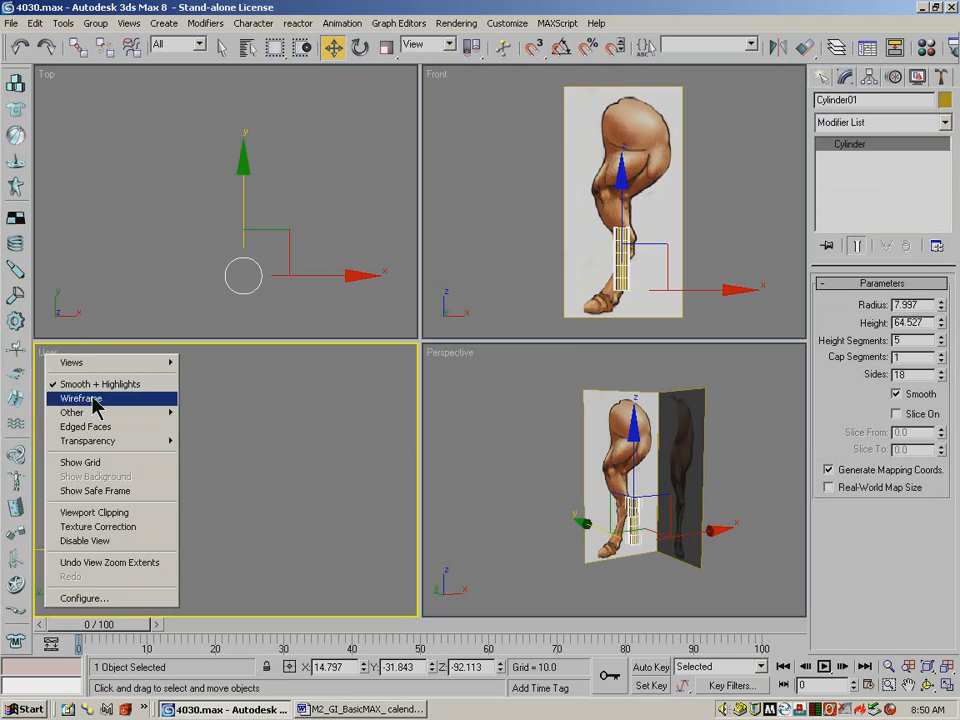
pyautogui.click(95, 428)
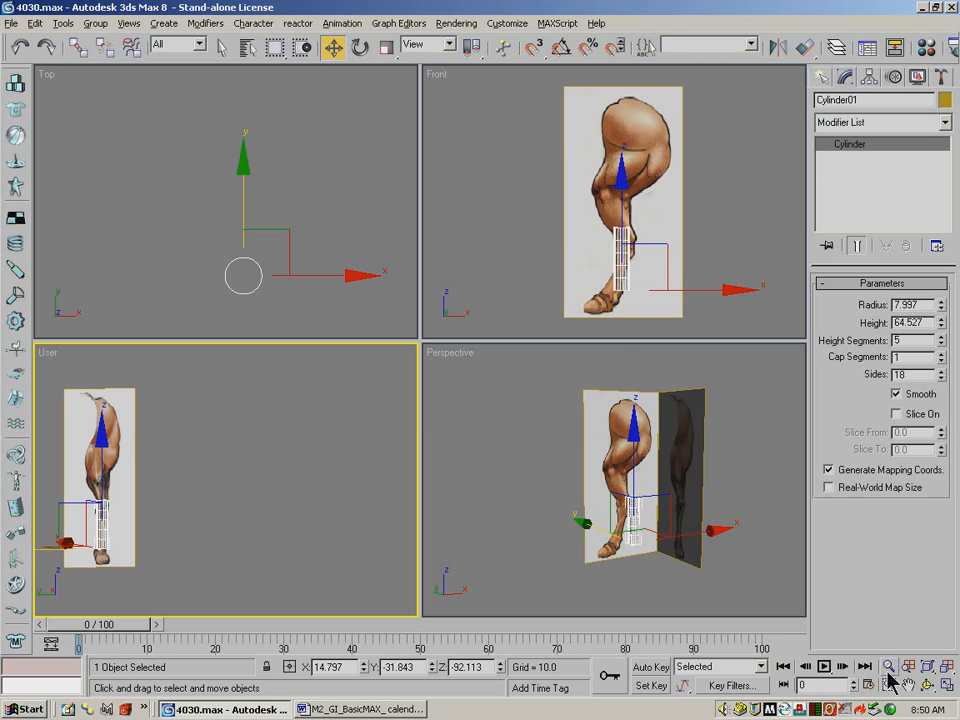
# Tilt the cylinder about 22.85 degrees clockwise in the Front view to match the lower leg's slant.
pyautogui.rightClick(760, 250)
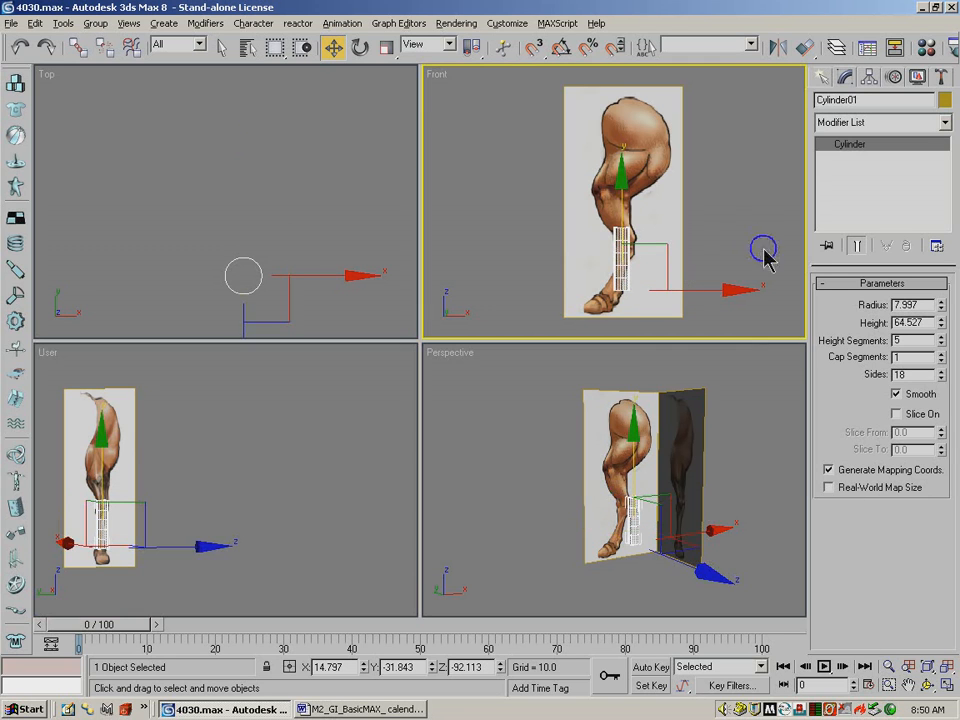
pyautogui.click(946, 686)
pyautogui.click(359, 47)
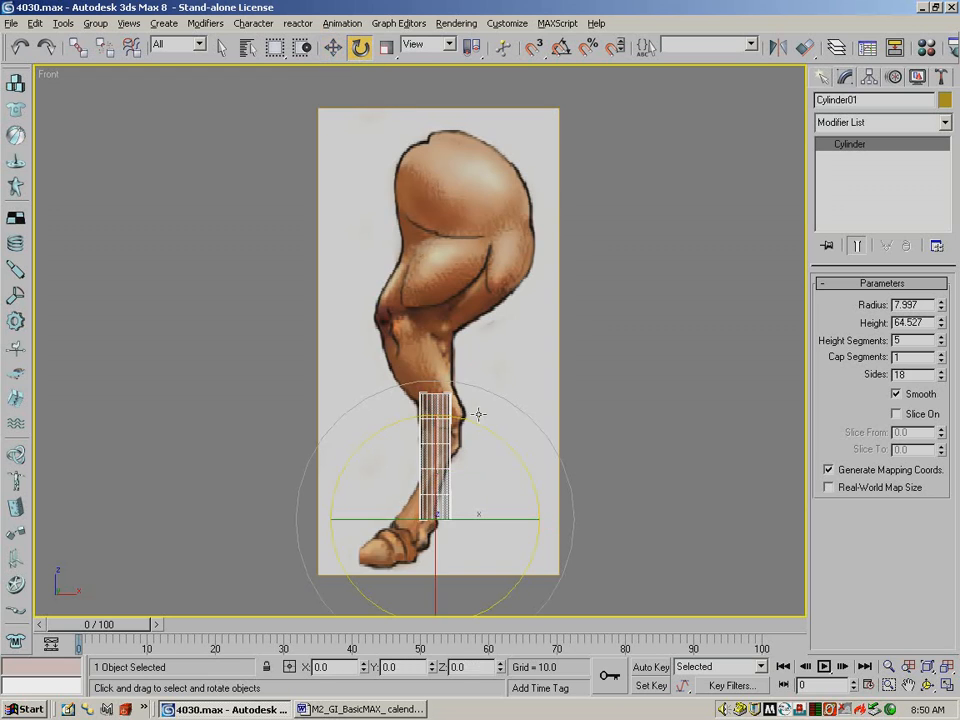
pyautogui.moveTo(489, 430); pyautogui.dragTo(521, 450)
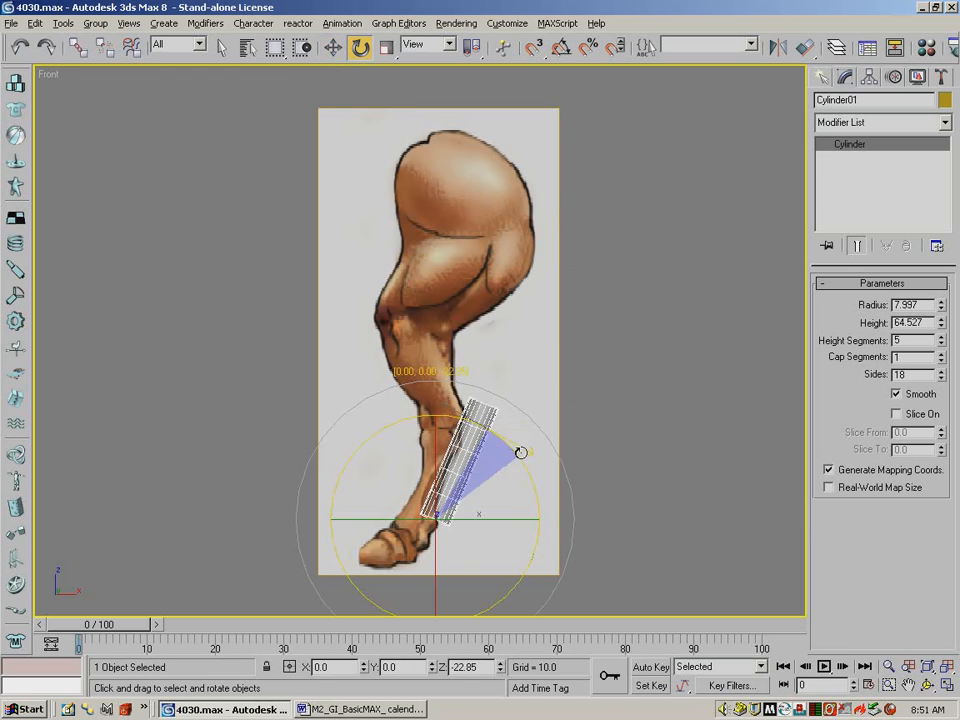
# Move the cylinder over the lower leg to about X -0.2, Z -99.5 and shorten its height to about 58.1.
pyautogui.click(332, 47)
pyautogui.click(449, 442)
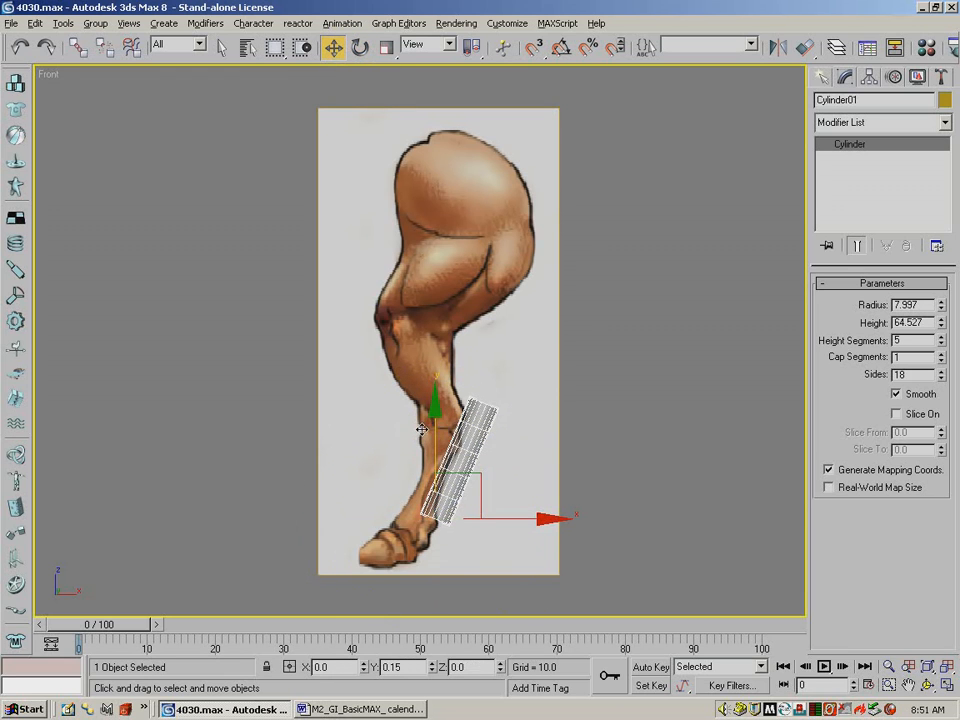
pyautogui.moveTo(480, 489); pyautogui.dragTo(449, 496)
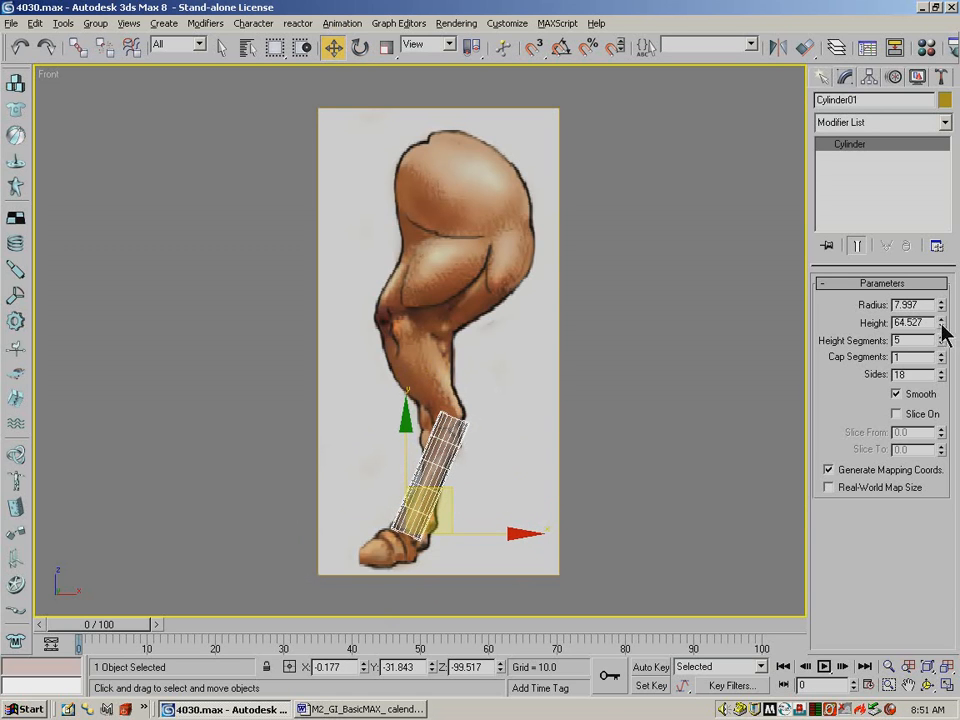
pyautogui.moveTo(941, 328); pyautogui.dragTo(940, 327)
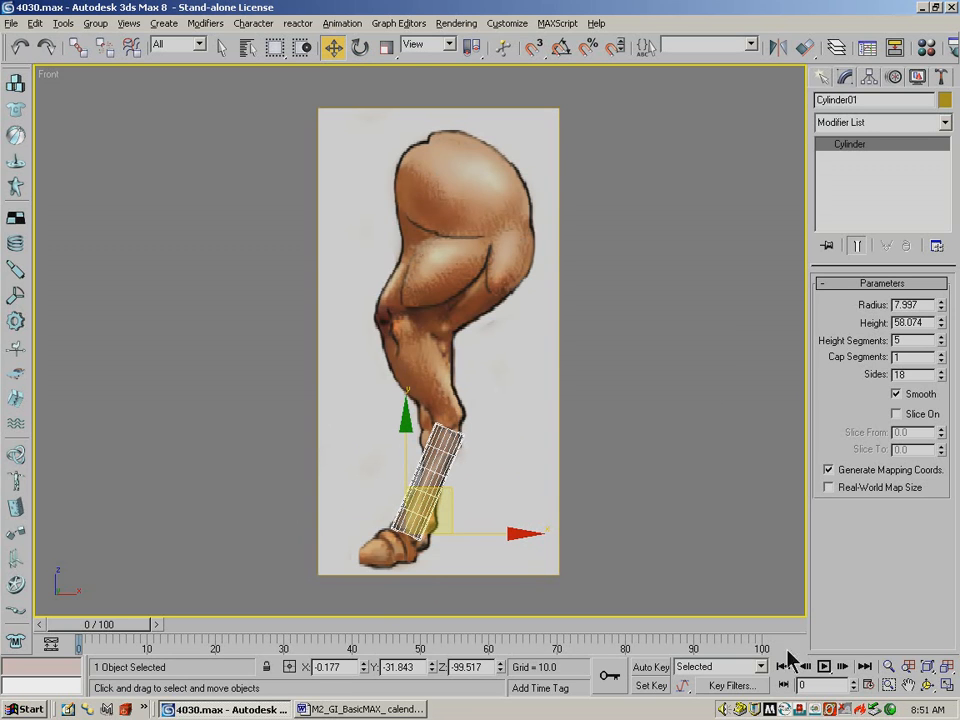
# Rotate the cylinder upright along the front-leg image in the User view and move it along Y to about -25.6.
pyautogui.click(945, 686)
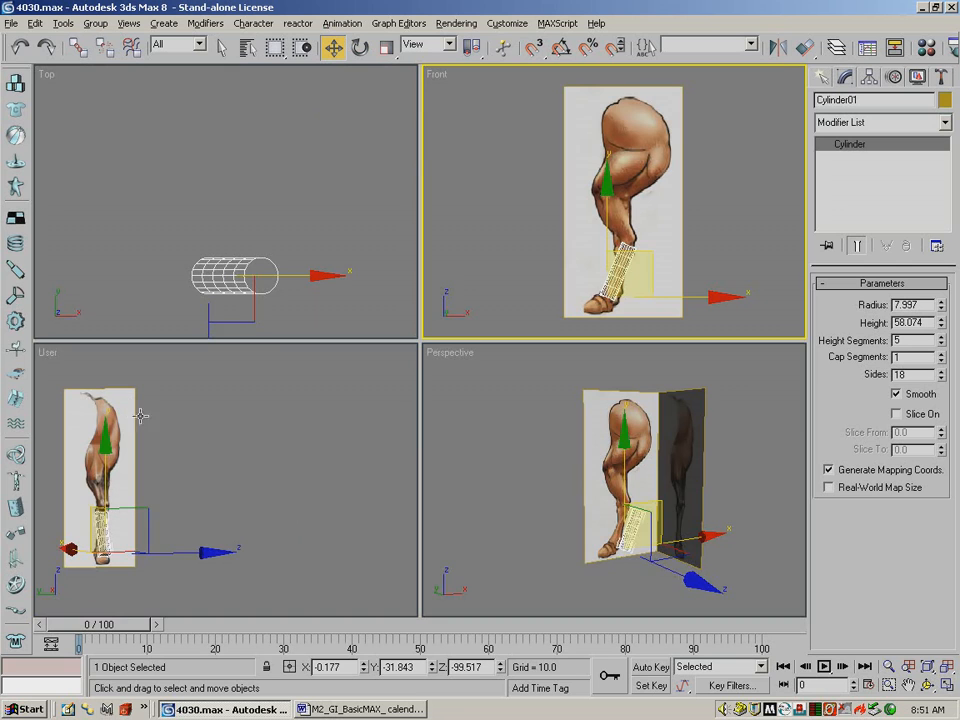
pyautogui.rightClick(244, 427)
pyautogui.click(946, 687)
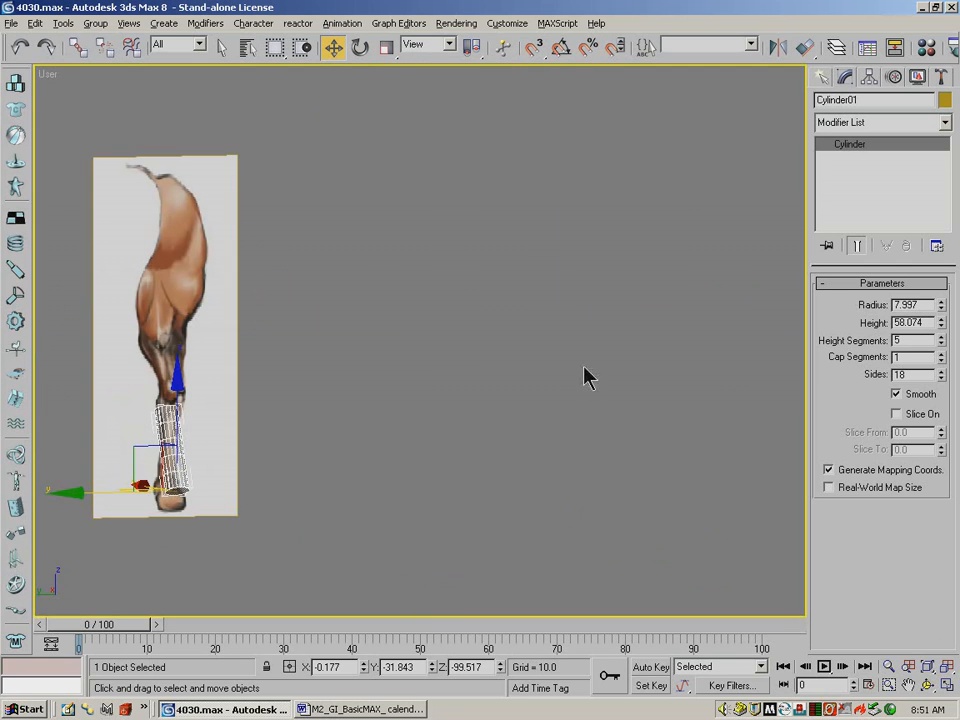
pyautogui.click(359, 48)
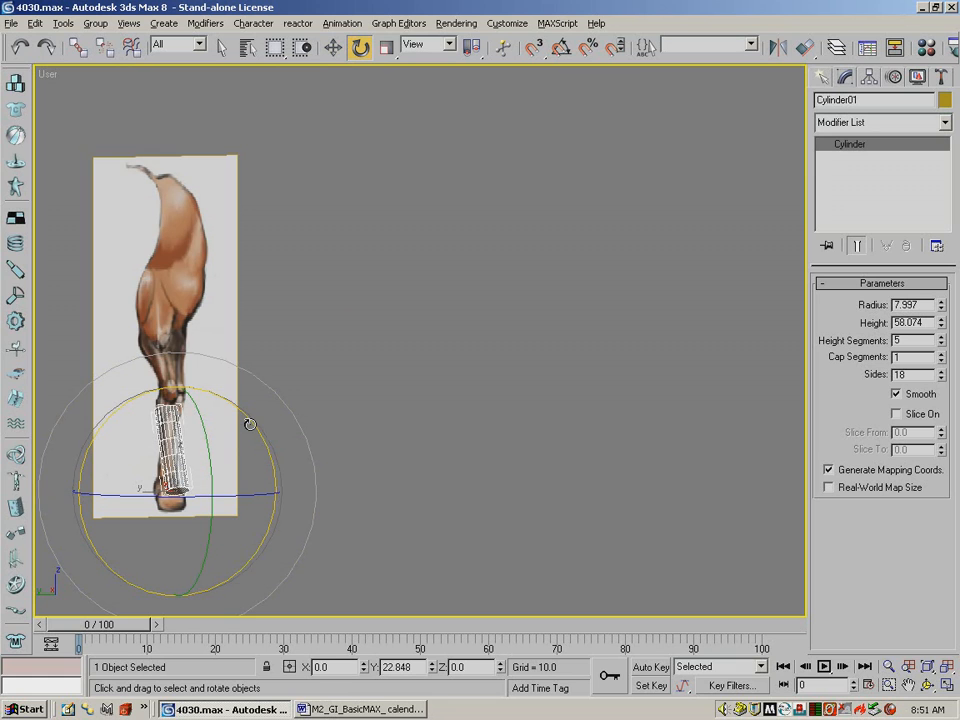
pyautogui.moveTo(250, 424); pyautogui.dragTo(262, 438)
pyautogui.click(332, 47)
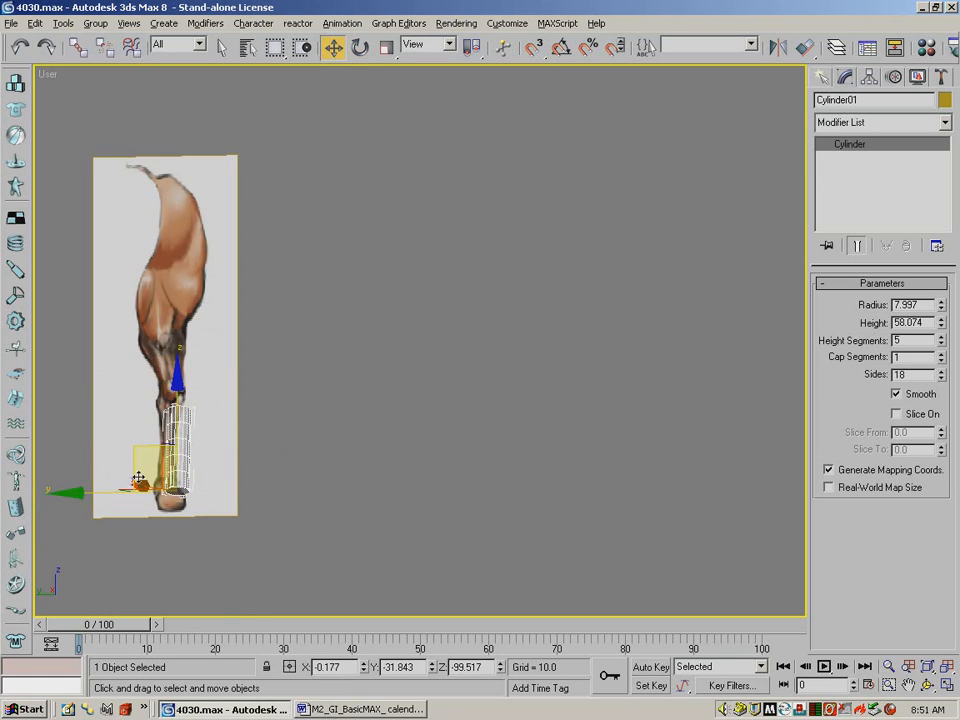
pyautogui.moveTo(111, 495); pyautogui.dragTo(98, 492)
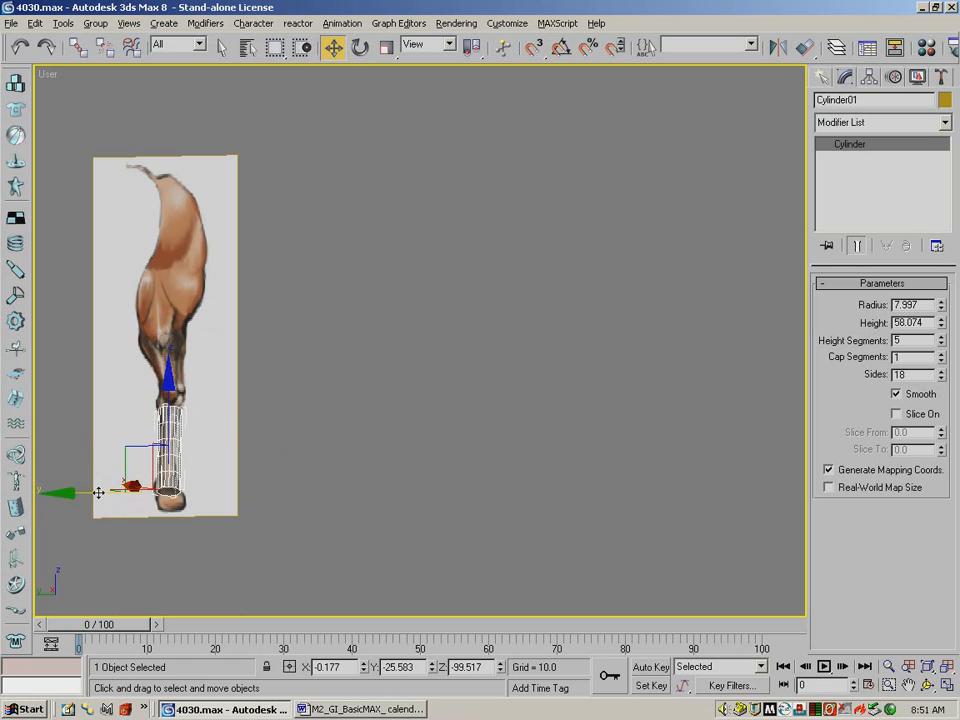
# Examine the cylinder's placement relative to both reference planes in the Perspective view, orbiting round to face the front-leg image.
pyautogui.click(948, 688)
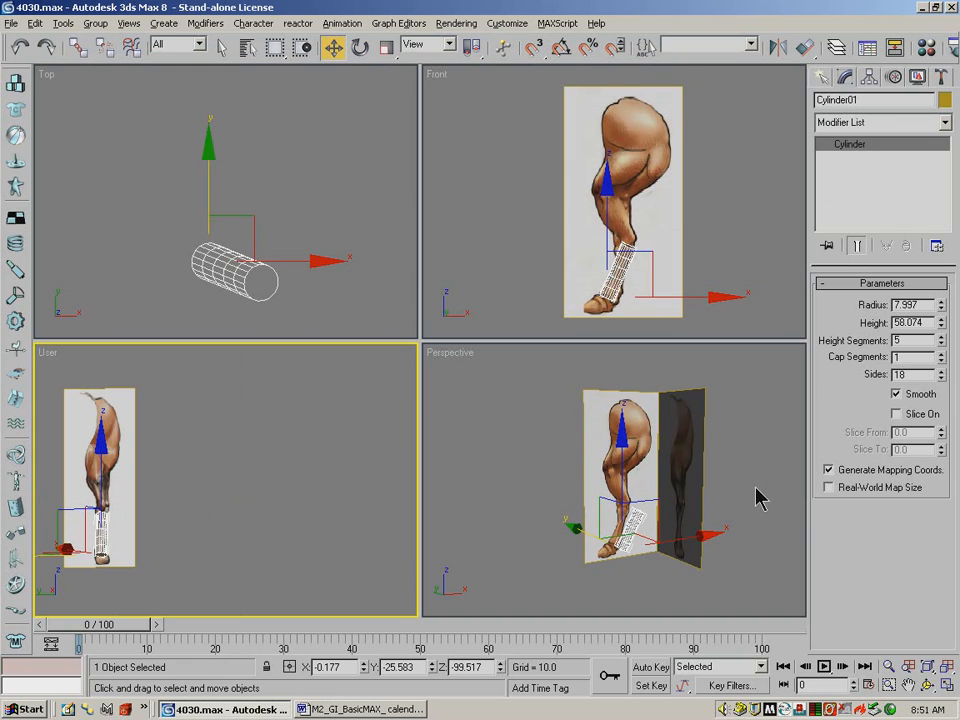
pyautogui.rightClick(496, 396)
pyautogui.click(946, 686)
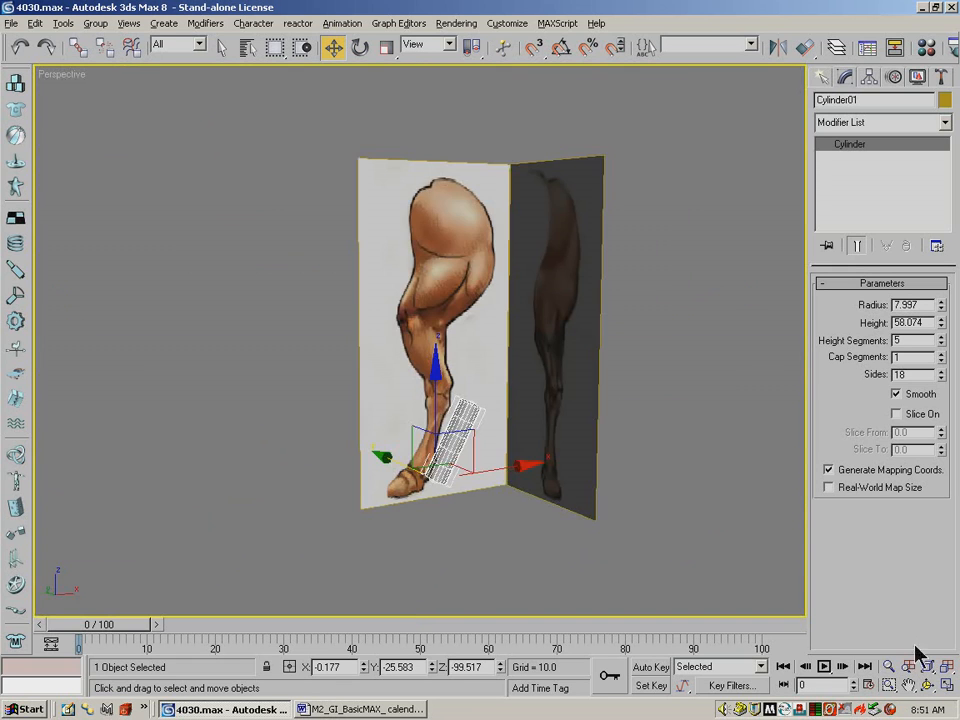
pyautogui.click(360, 47)
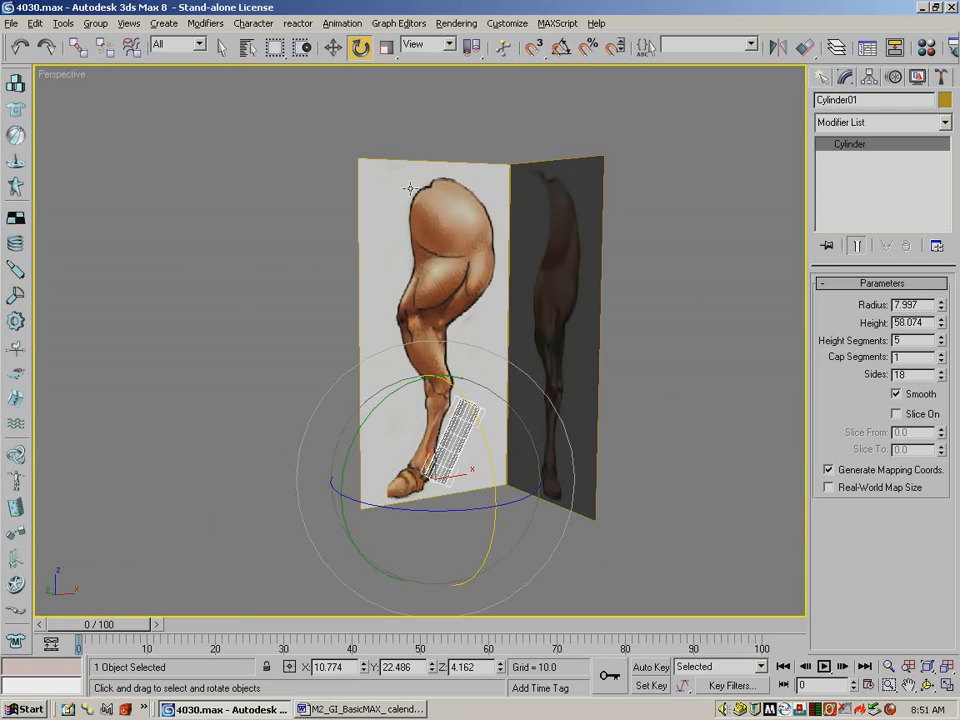
pyautogui.click(928, 686)
pyautogui.moveTo(561, 396); pyautogui.dragTo(555, 332)
pyautogui.click(948, 686)
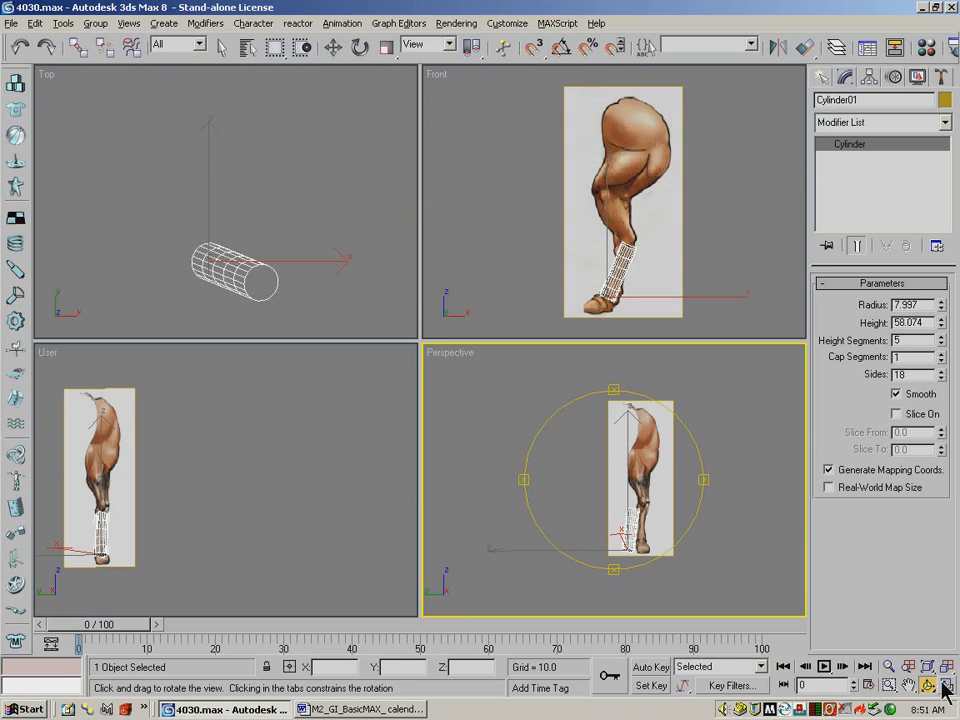
# Change the User view to Left and move the cylinder along Y to about -47.4, onto the lower leg image.
pyautogui.rightClick(326, 393)
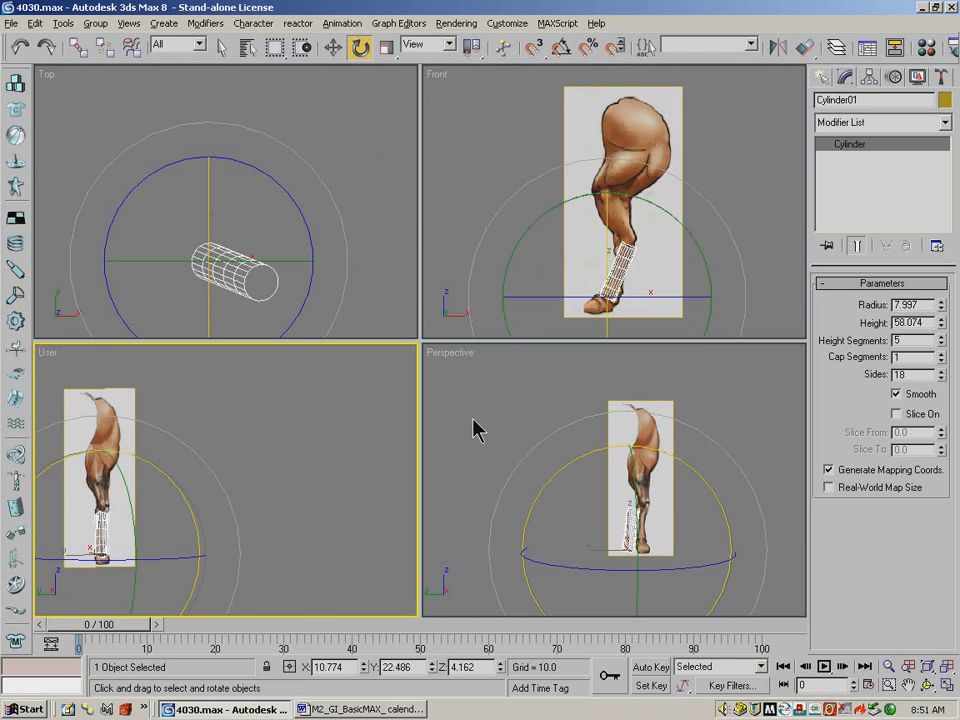
pyautogui.press('f')
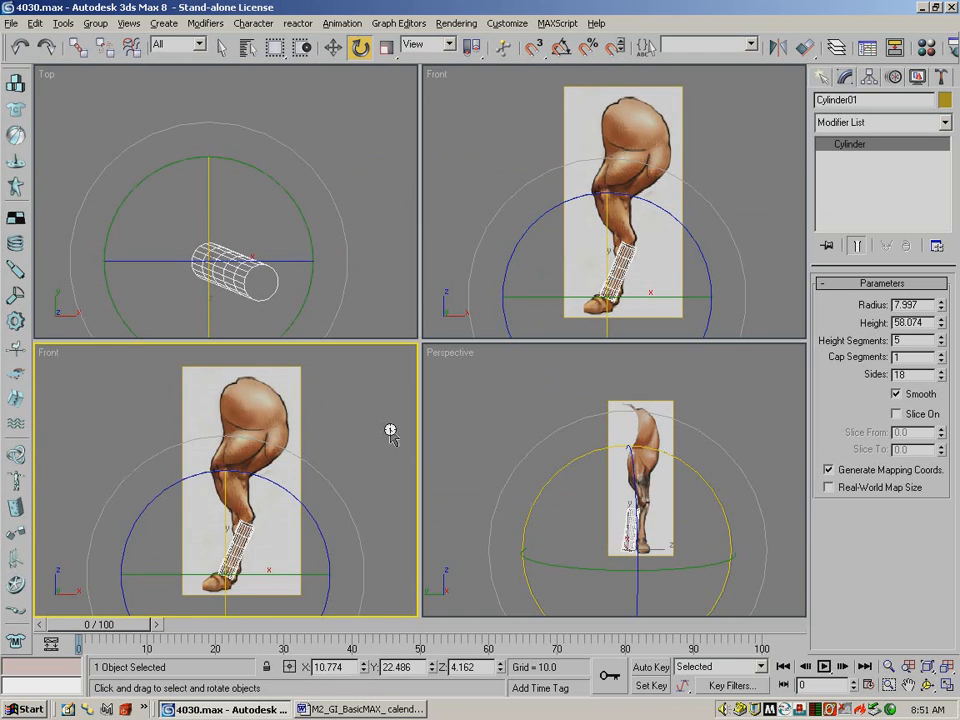
pyautogui.press('l')
pyautogui.click(332, 47)
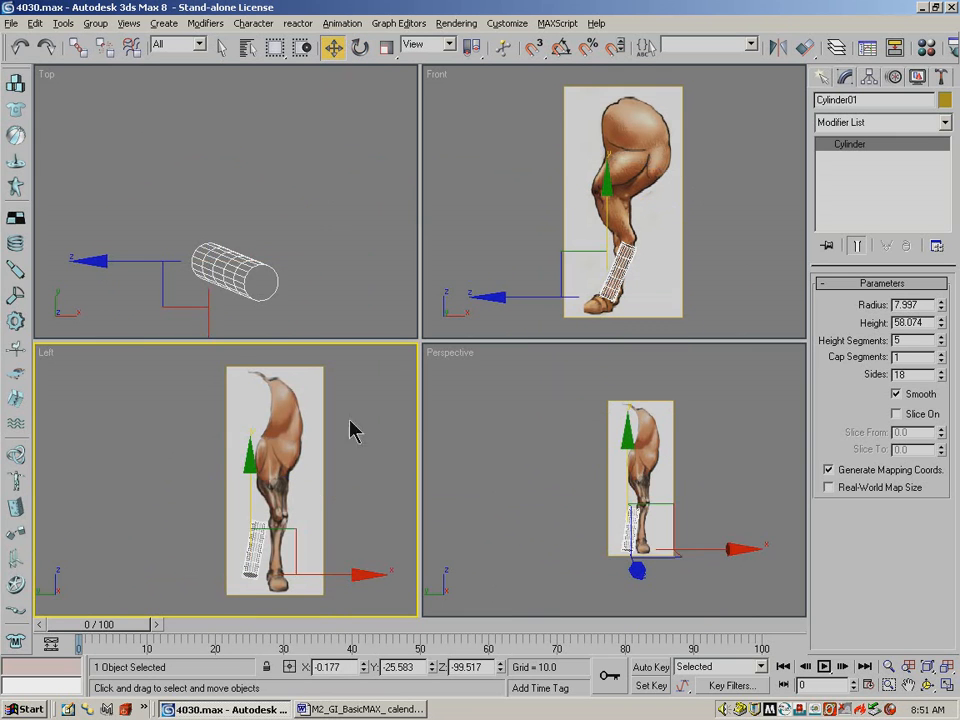
pyautogui.moveTo(343, 576); pyautogui.dragTo(368, 574)
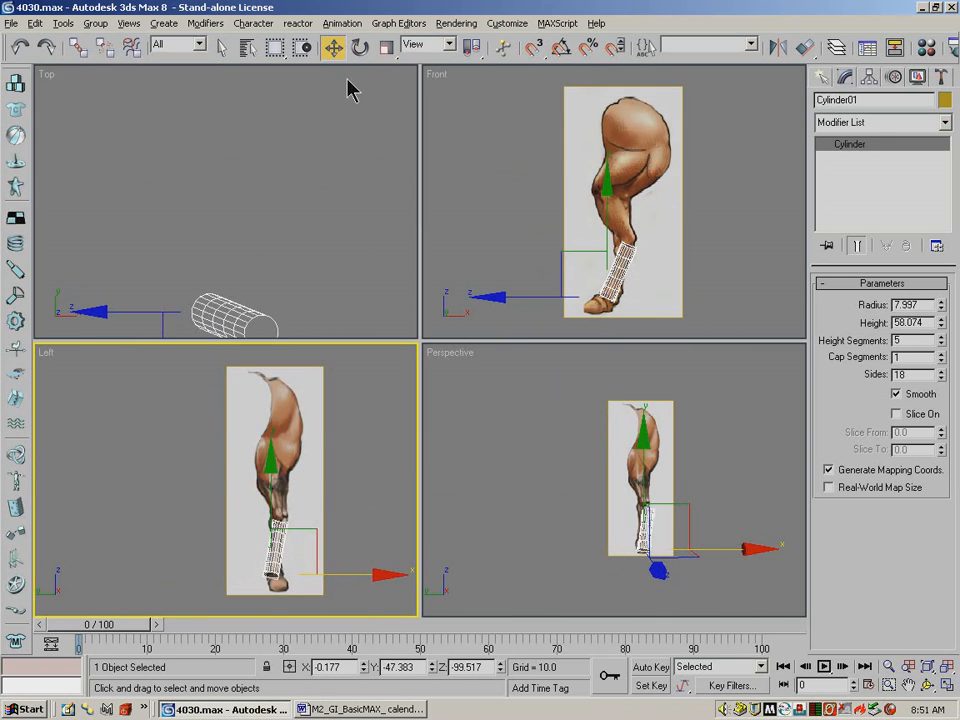
# Rotate the cylinder slightly to align with the lower leg in the Left view and move it to about Y -53.4.
pyautogui.click(360, 47)
pyautogui.moveTo(330, 489); pyautogui.dragTo(328, 460)
pyautogui.click(332, 47)
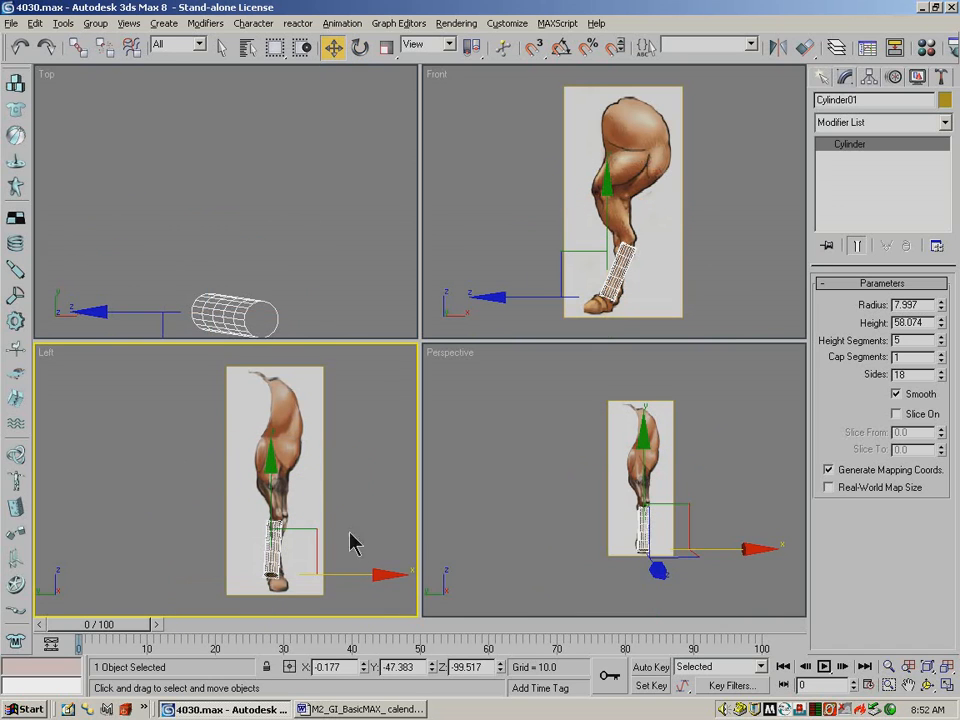
pyautogui.moveTo(342, 573); pyautogui.dragTo(352, 574)
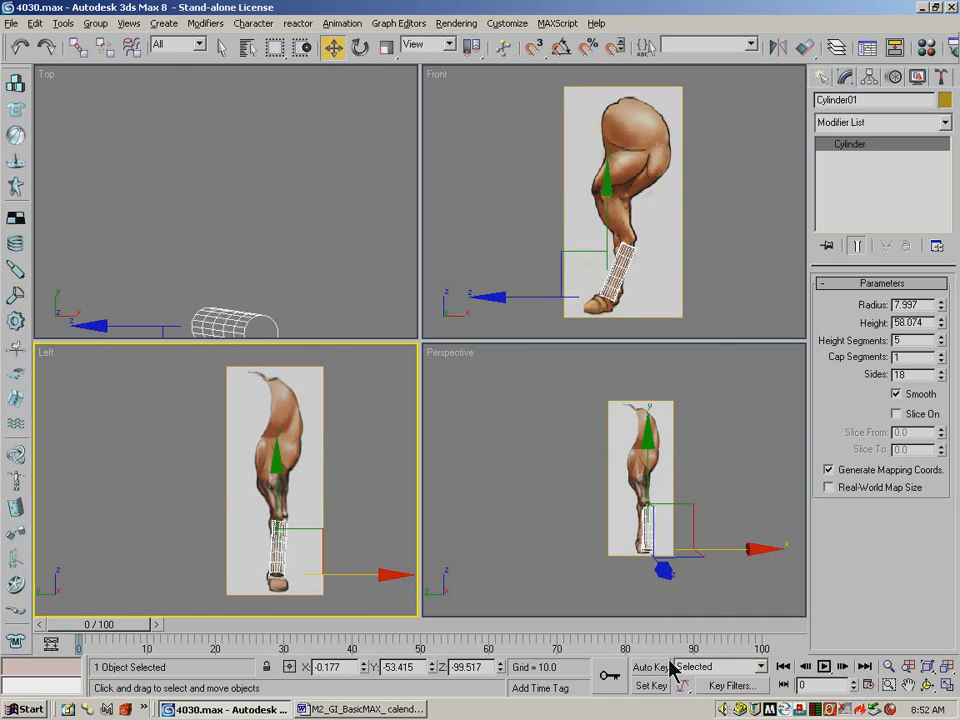
# Maximize the Perspective view and examine the cylinder's fit against the leg images in the Front, Left and Perspective views.
pyautogui.click(928, 685)
pyautogui.moveTo(620, 456)
pyautogui.mouseDown()
pyautogui.moveTo(461, 456)
pyautogui.moveTo(570, 463)
pyautogui.moveTo(472, 462)
pyautogui.moveTo(501, 468)
pyautogui.moveTo(476, 446)
pyautogui.moveTo(542, 471)
pyautogui.moveTo(614, 471)
pyautogui.mouseUp()
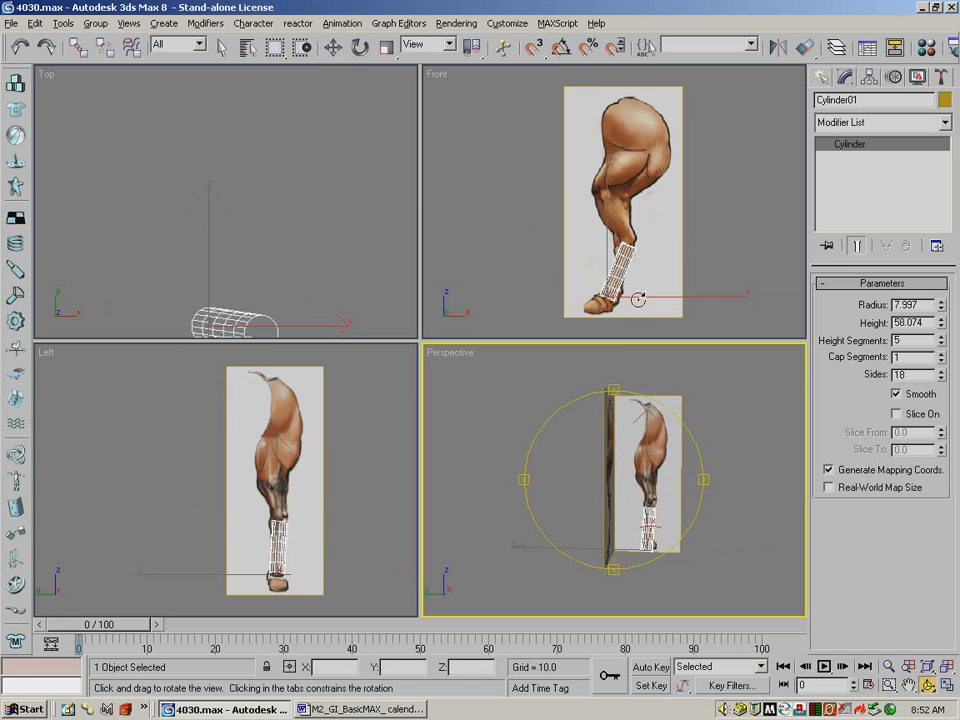
pyautogui.click(944, 686)
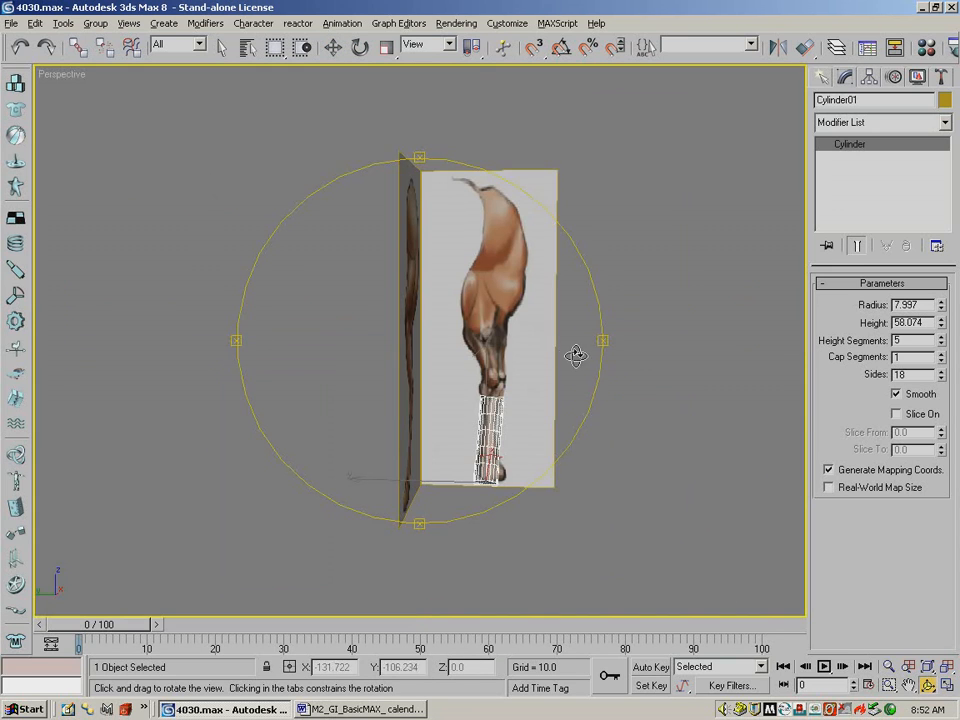
pyautogui.press('f')
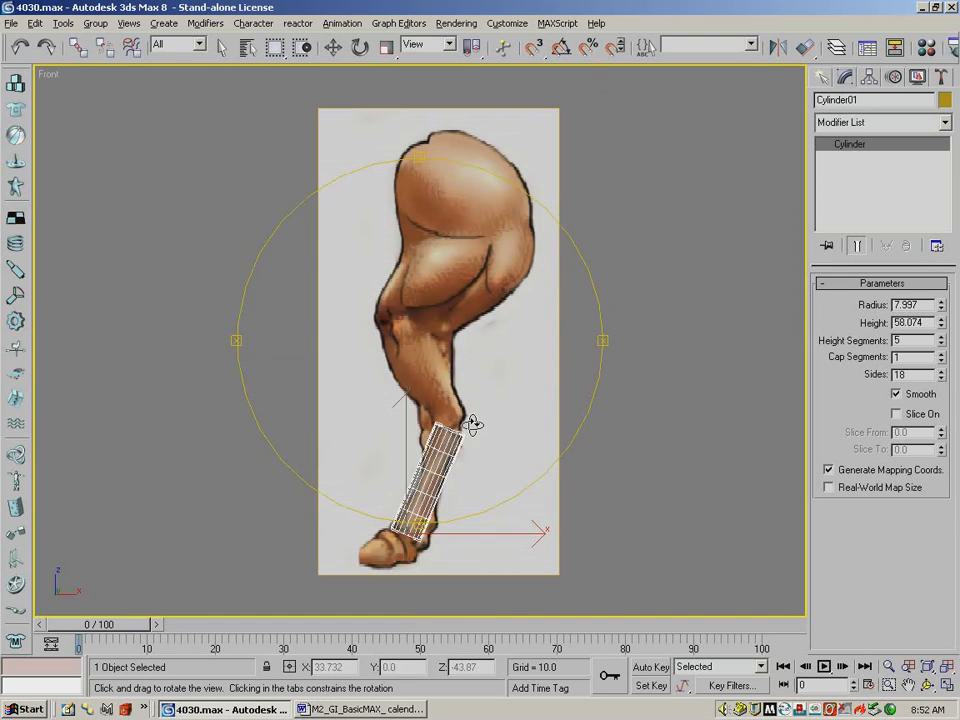
pyautogui.press('l')
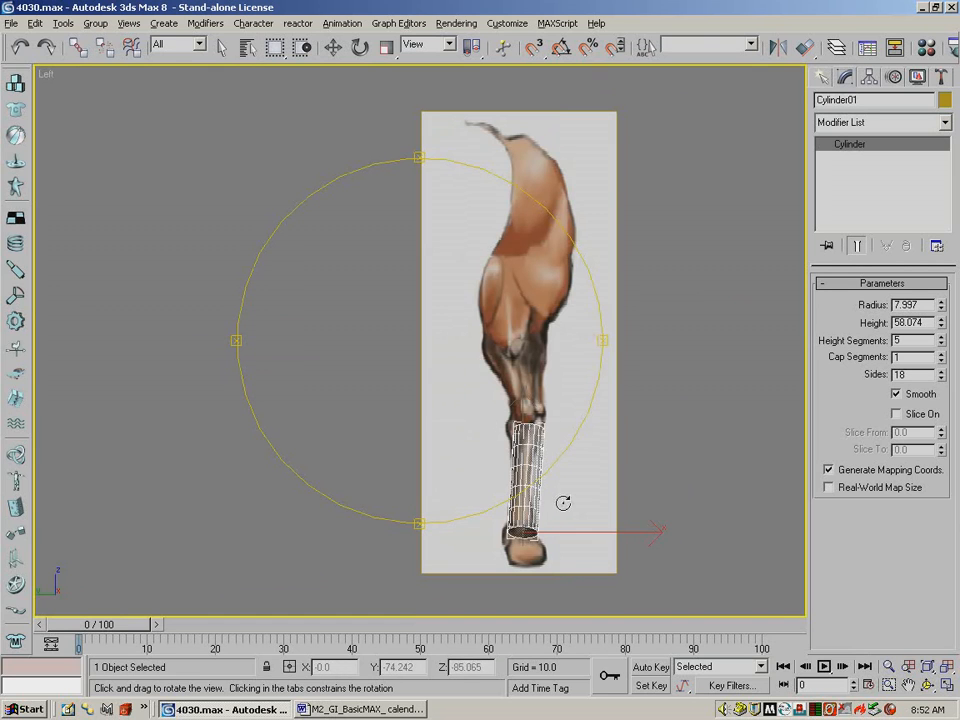
pyautogui.press('p')
pyautogui.moveTo(456, 392); pyautogui.dragTo(308, 378)
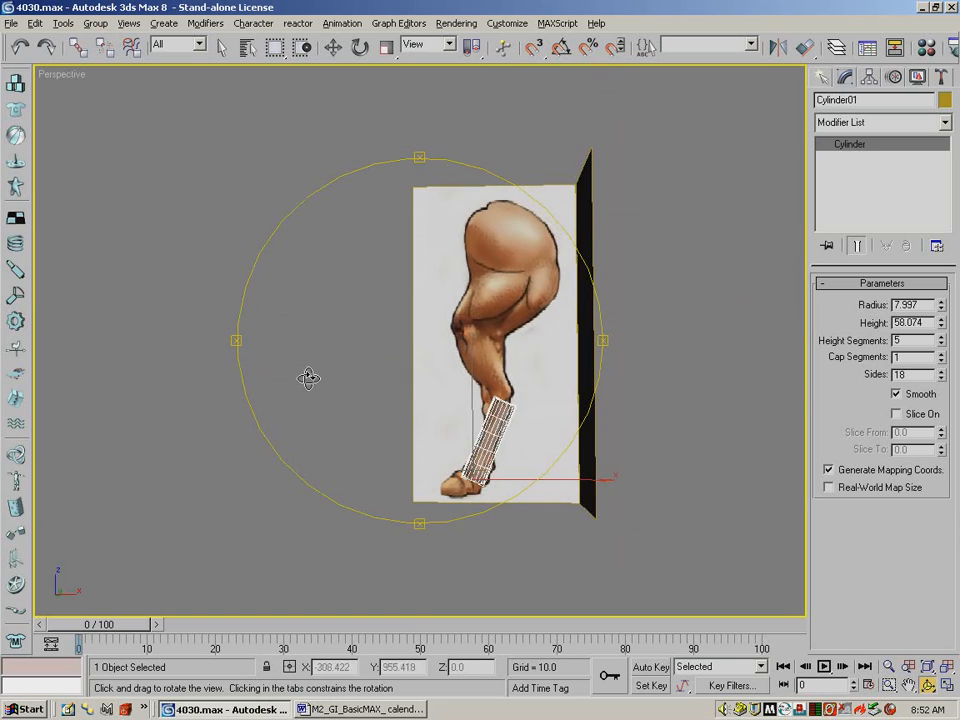
# Reduce the cylinder's number of sides to 8 and check it against the reference planes.
pyautogui.click(941, 378)
pyautogui.click(941, 378)
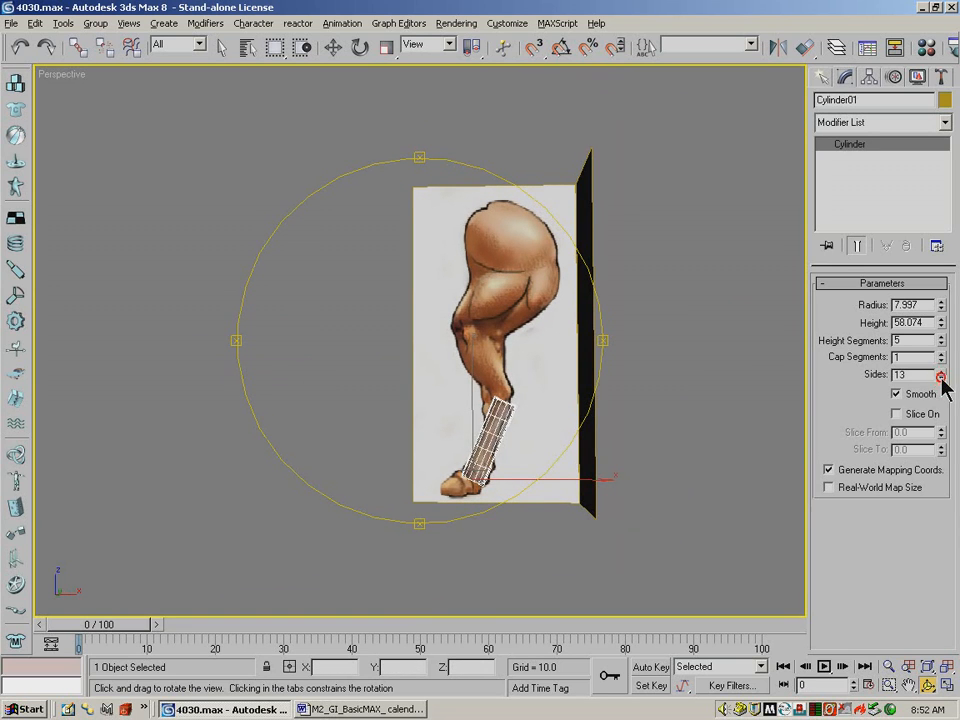
pyautogui.click(941, 378)
pyautogui.click(941, 378)
pyautogui.click(941, 378)
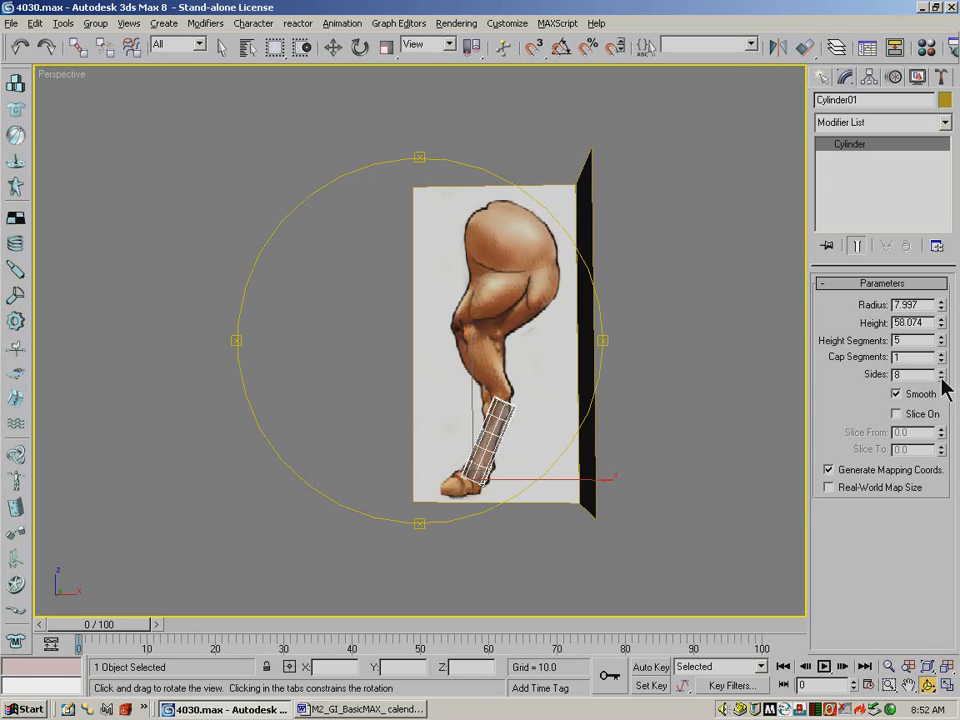
pyautogui.click(942, 372)
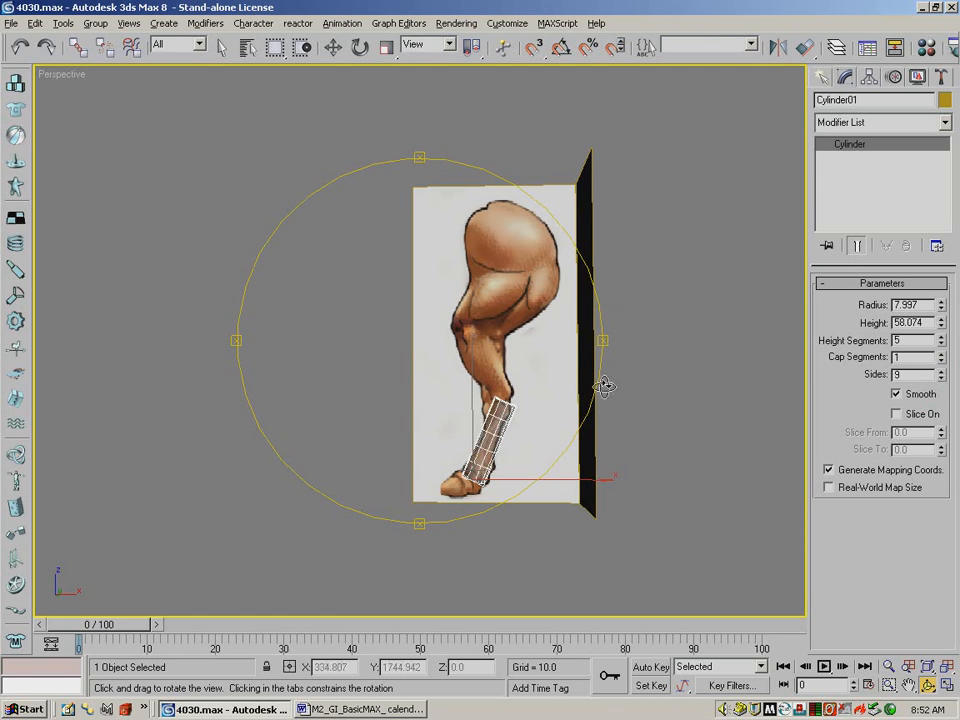
pyautogui.moveTo(494, 382); pyautogui.dragTo(634, 396)
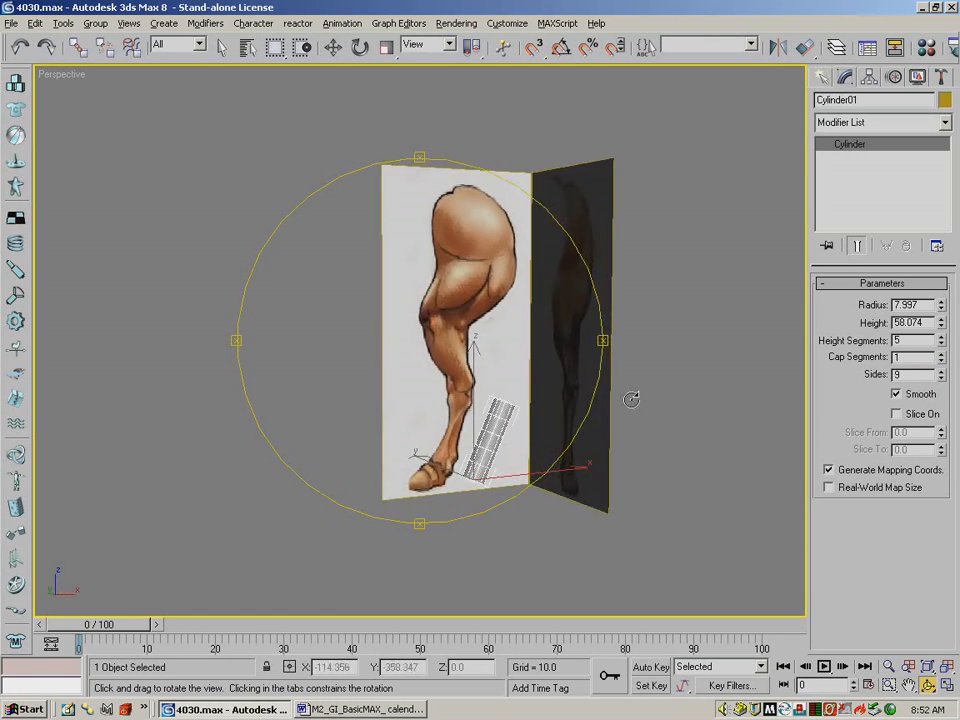
pyautogui.moveTo(490, 374); pyautogui.dragTo(442, 365)
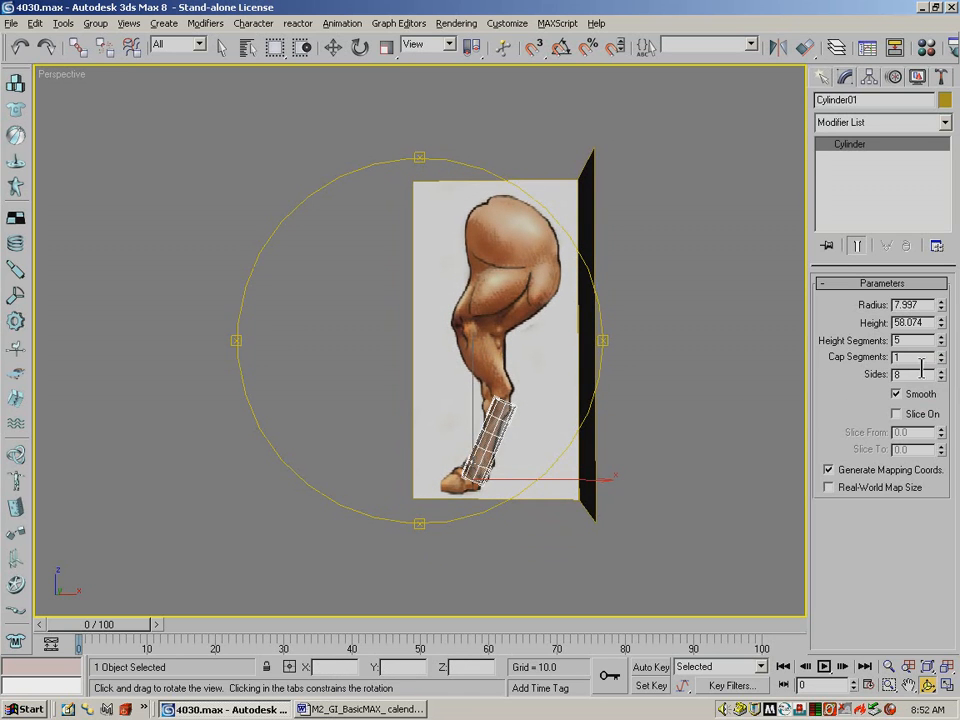
pyautogui.moveTo(516, 375); pyautogui.dragTo(600, 383)
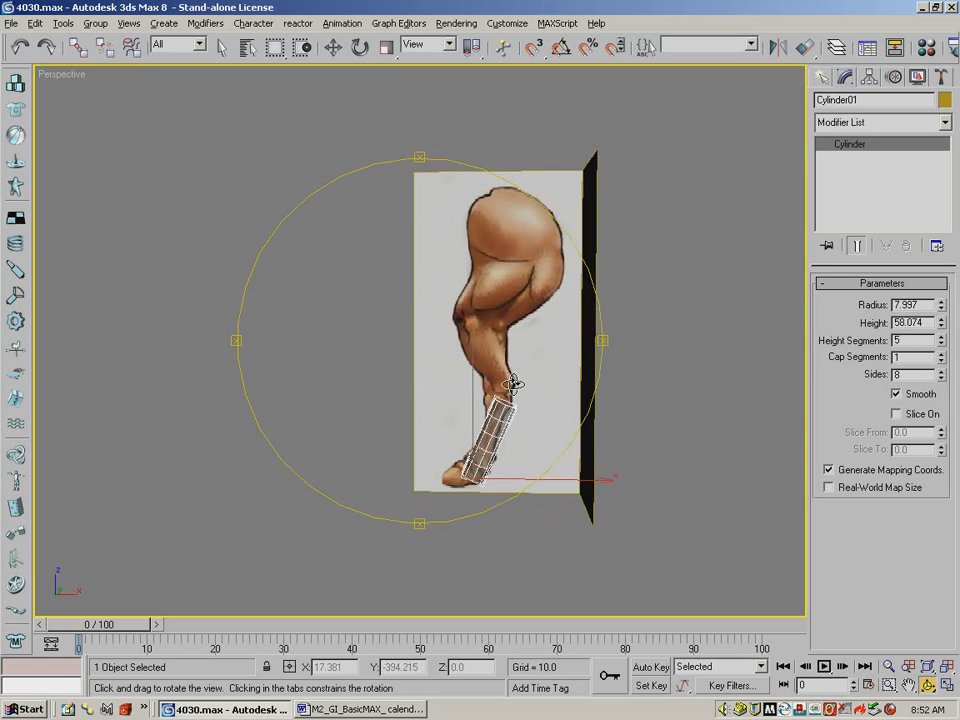
# Convert the cylinder to an Editable Poly in the Front view and show its vertices for editing.
pyautogui.press('f')
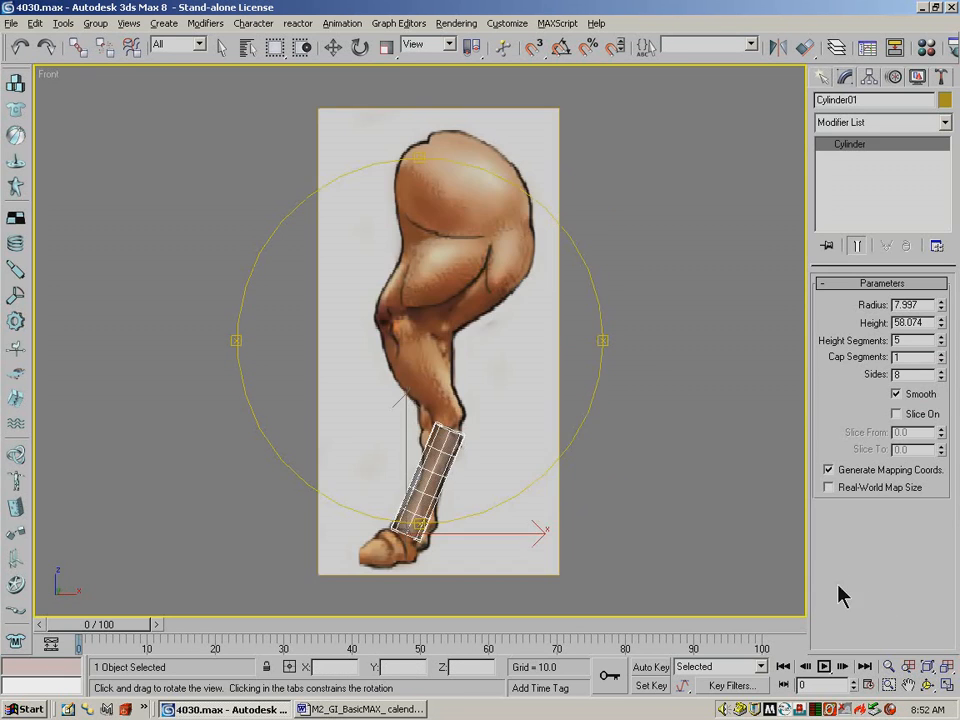
pyautogui.rightClick(850, 146)
pyautogui.click(888, 242)
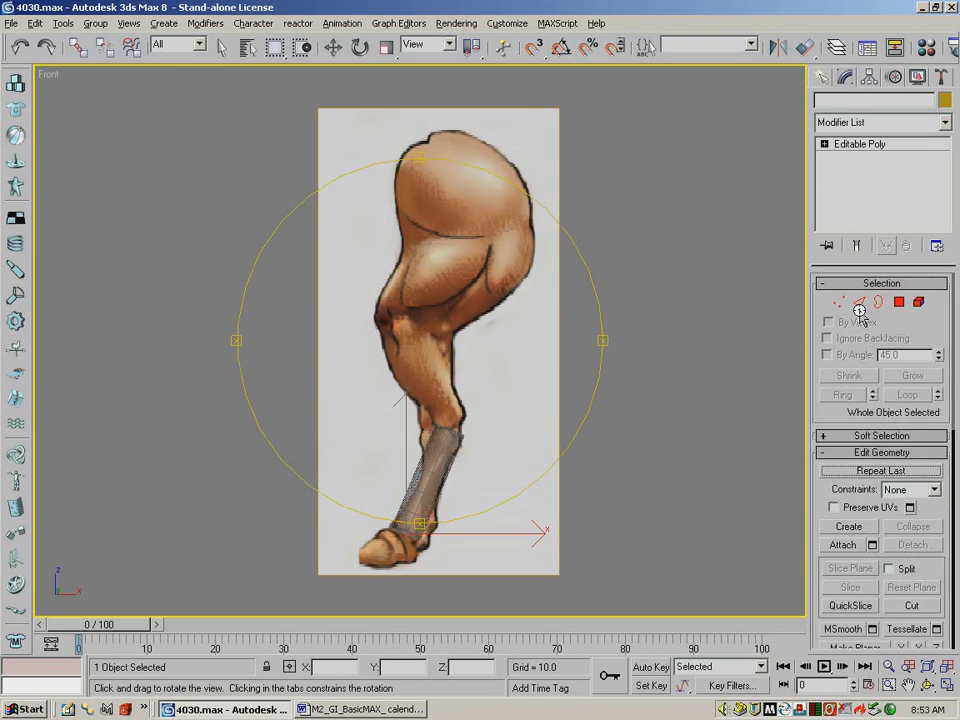
pyautogui.click(838, 302)
pyautogui.click(761, 332)
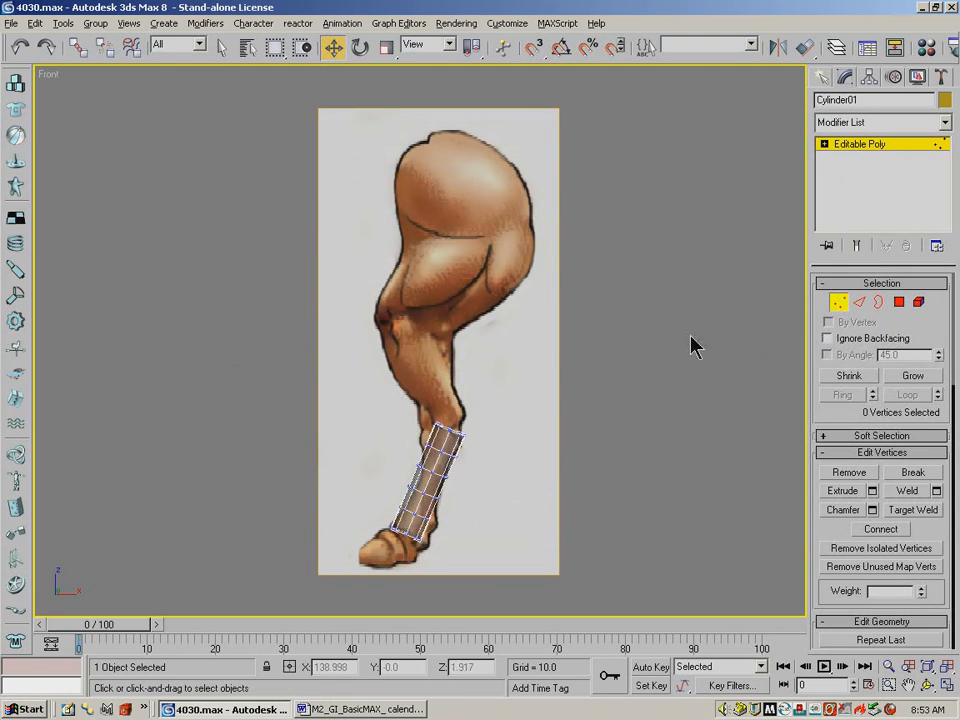
# Examine the cylinder's upper and lower end polygons at polygon level and its placement relative to the reference planes.
pyautogui.click(899, 302)
pyautogui.click(447, 433)
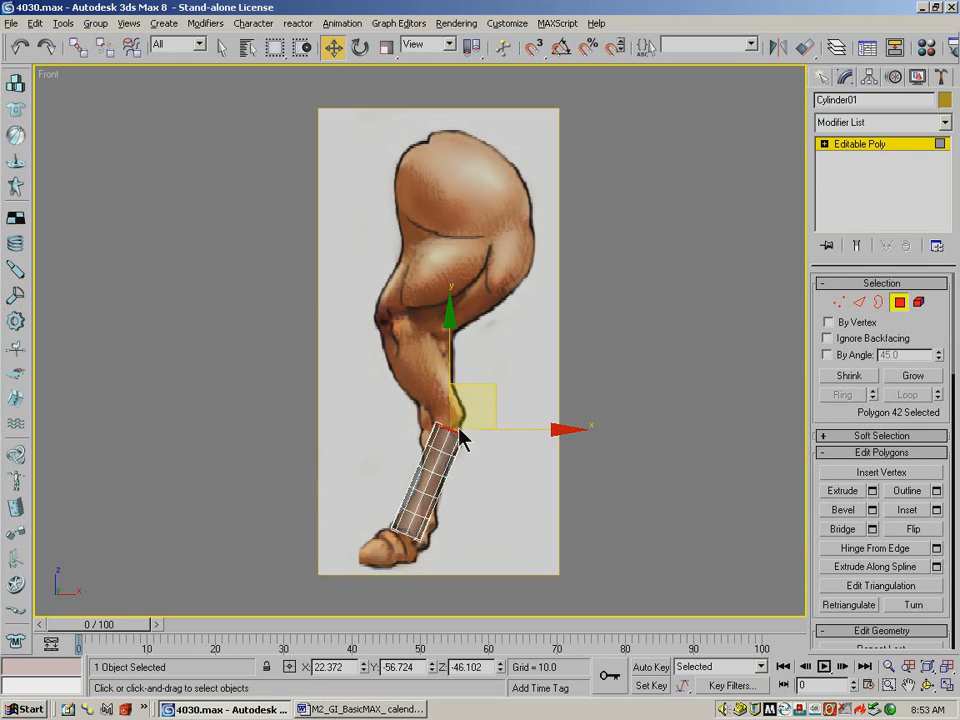
pyautogui.click(507, 428)
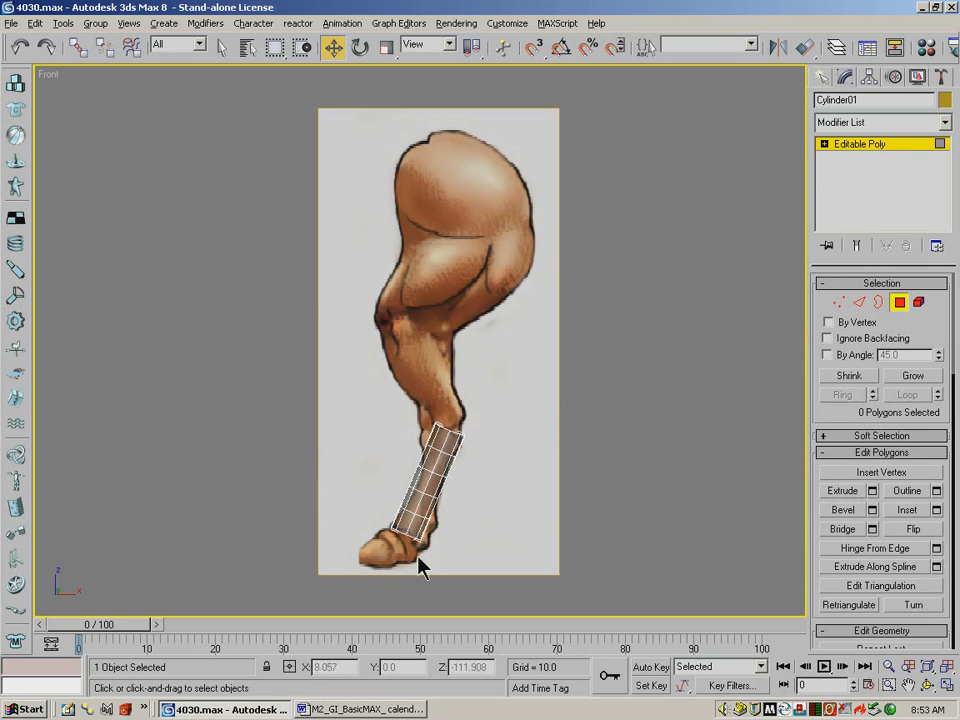
pyautogui.moveTo(400, 556); pyautogui.dragTo(440, 516)
pyautogui.click(521, 501)
pyautogui.click(928, 685)
pyautogui.moveTo(414, 439); pyautogui.dragTo(478, 441)
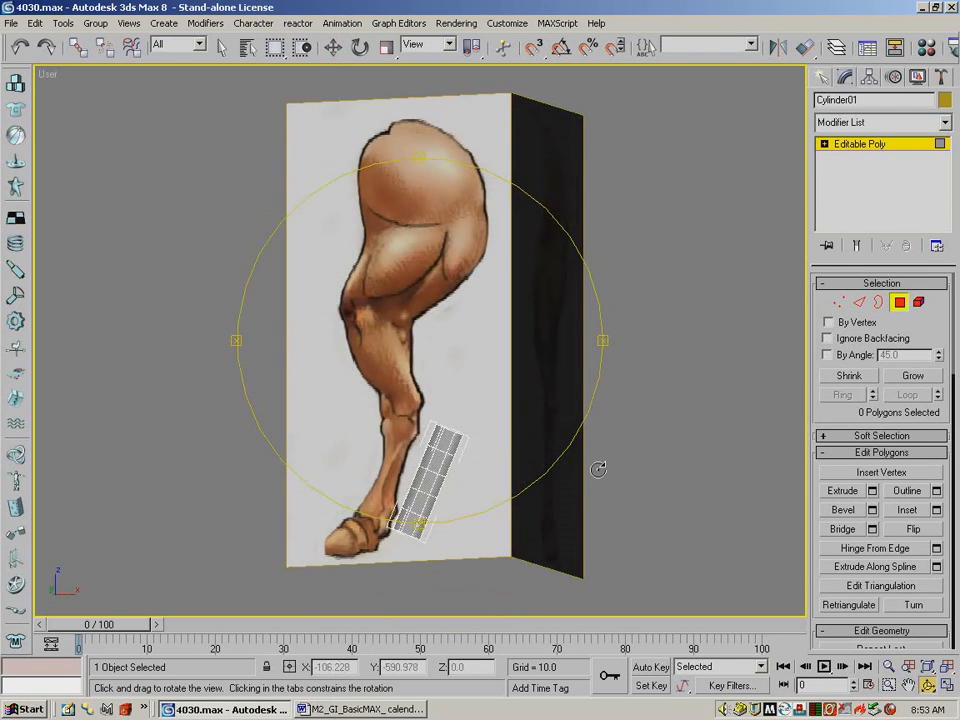
pyautogui.press('f')
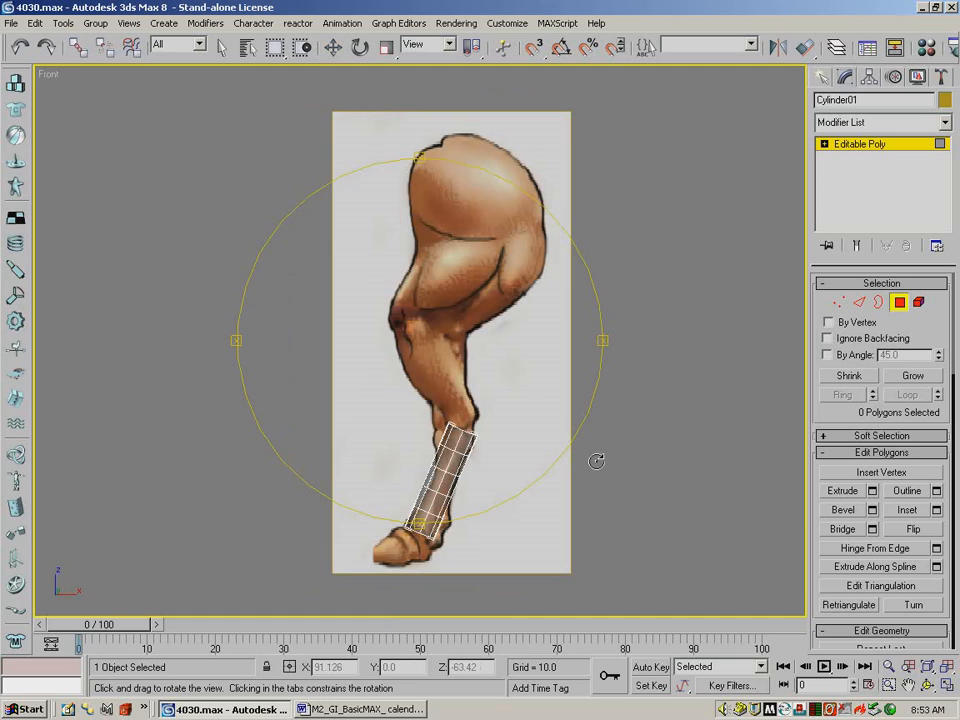
# Move the top two rows of cylinder vertices sideways in the Front view to follow the upper outline of the lower leg.
pyautogui.click(833, 302)
pyautogui.rightClick(323, 298)
pyautogui.moveTo(430, 405); pyautogui.dragTo(496, 432)
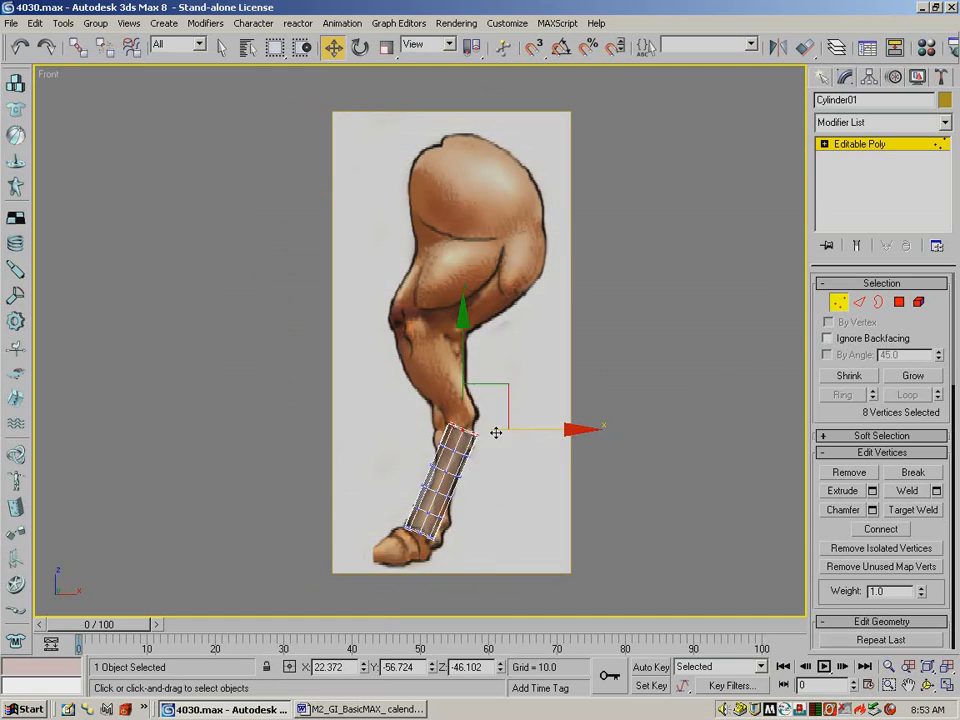
pyautogui.moveTo(506, 386); pyautogui.dragTo(494, 388)
pyautogui.moveTo(427, 454); pyautogui.dragTo(495, 442)
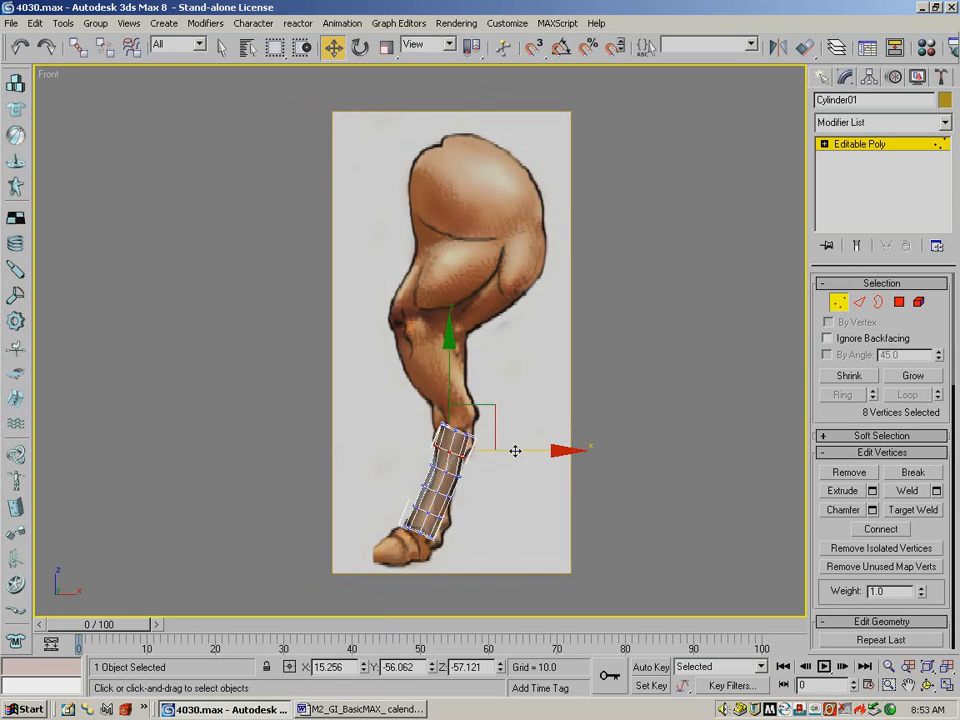
pyautogui.moveTo(517, 451); pyautogui.dragTo(518, 452)
# Adjust the middle and bottom vertex rows in the Front view to follow the lower leg's narrowing and its flare above the hoof.
pyautogui.moveTo(414, 485); pyautogui.dragTo(499, 512)
pyautogui.moveTo(418, 557); pyautogui.dragTo(491, 536)
pyautogui.moveTo(437, 449); pyautogui.dragTo(471, 505)
pyautogui.click(510, 461)
pyautogui.click(506, 466)
pyautogui.moveTo(408, 457); pyautogui.dragTo(498, 485)
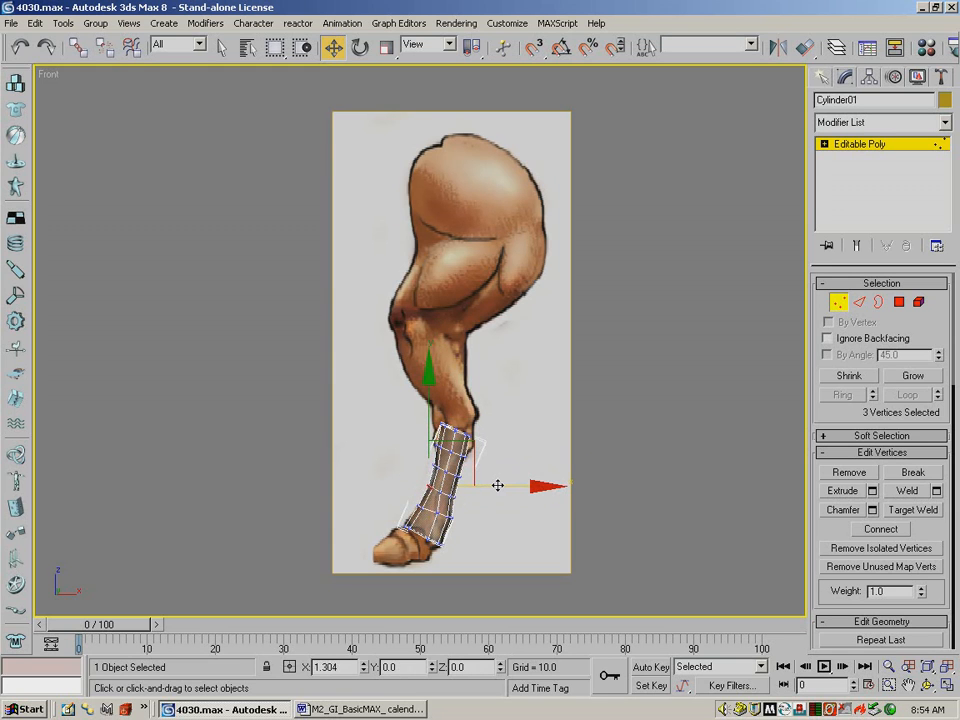
pyautogui.click(513, 450)
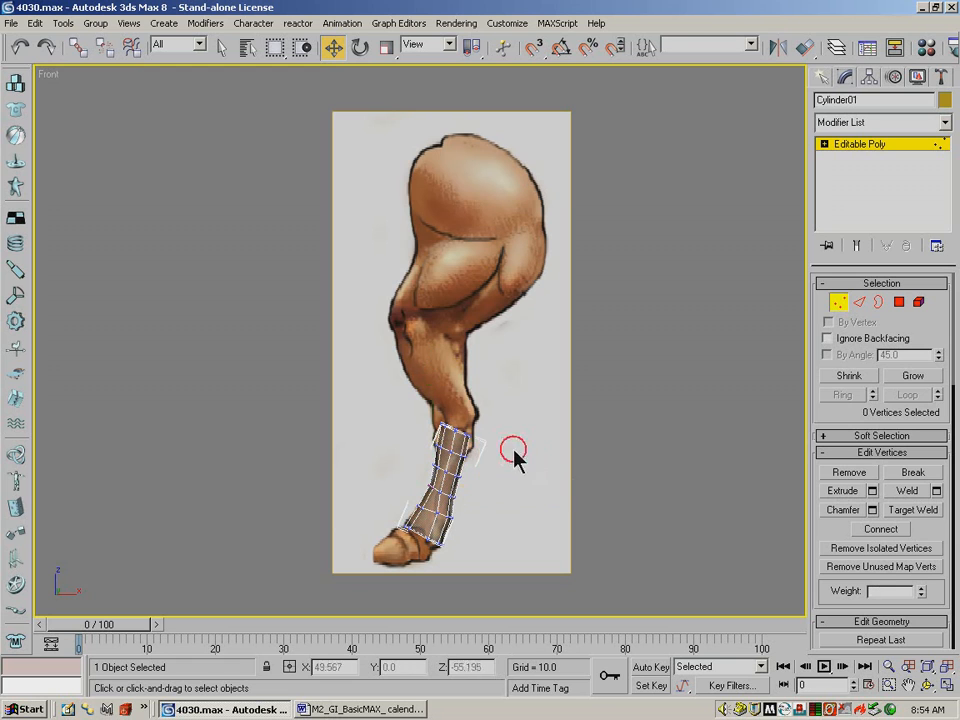
# Try to move the three right-edge vertices of the second row outward to the leg's outline, and undo the move.
pyautogui.moveTo(497, 437); pyautogui.dragTo(460, 469)
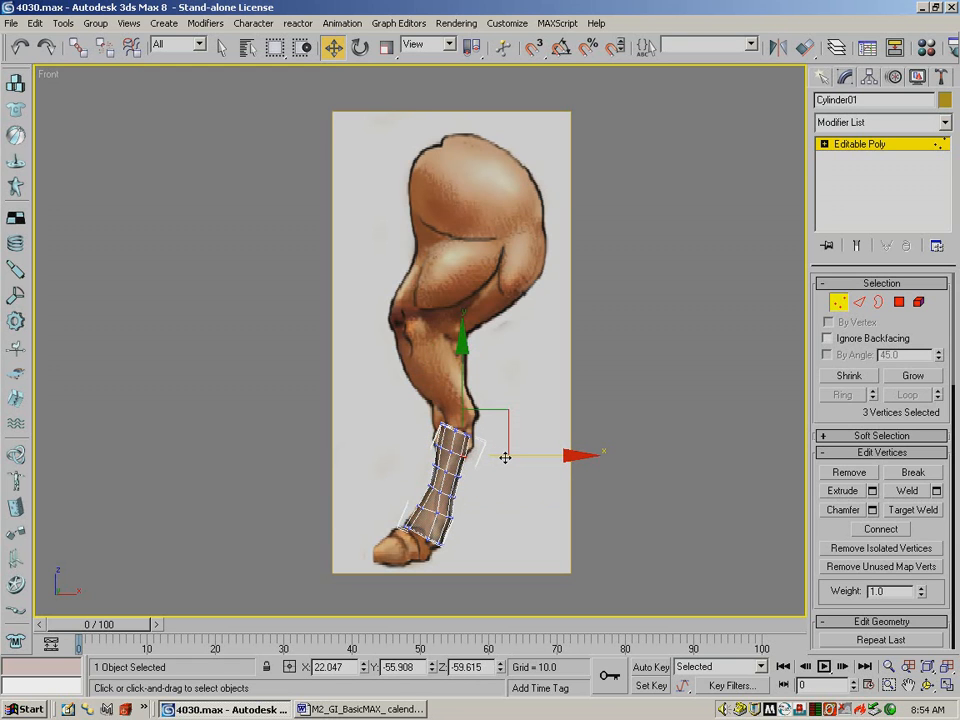
pyautogui.click(499, 437)
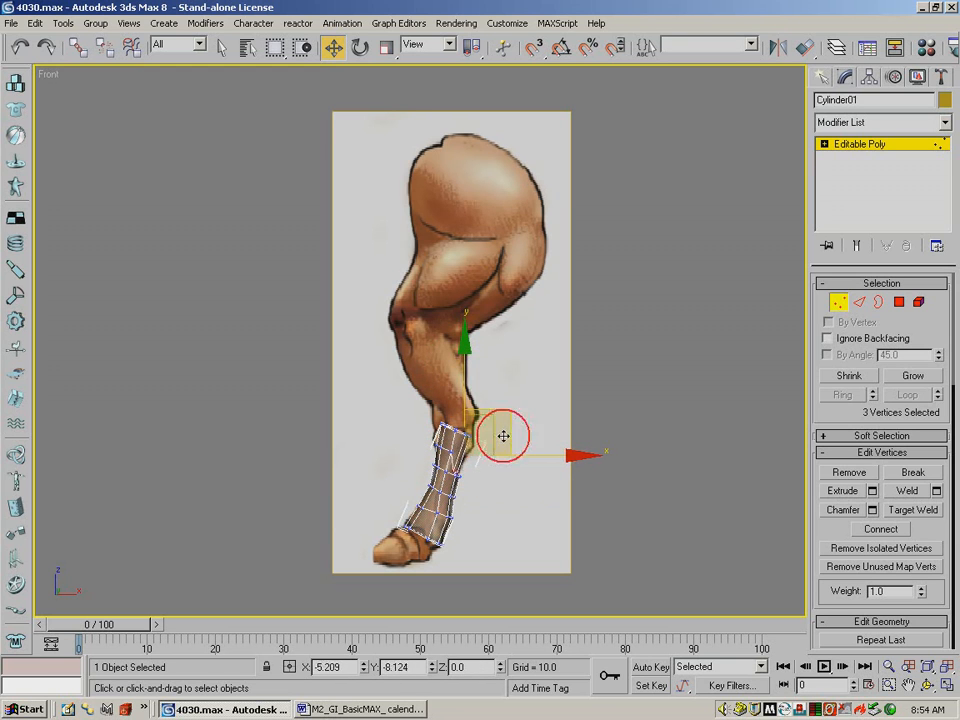
pyautogui.click(31, 44)
pyautogui.click(520, 408)
# Move the top row's right-edge vertices outward, and lower the whole top row to about Z -50.3.
pyautogui.moveTo(489, 427); pyautogui.dragTo(460, 446)
pyautogui.moveTo(521, 434); pyautogui.dragTo(529, 433)
pyautogui.moveTo(447, 423); pyautogui.dragTo(491, 448)
pyautogui.moveTo(456, 355); pyautogui.dragTo(457, 363)
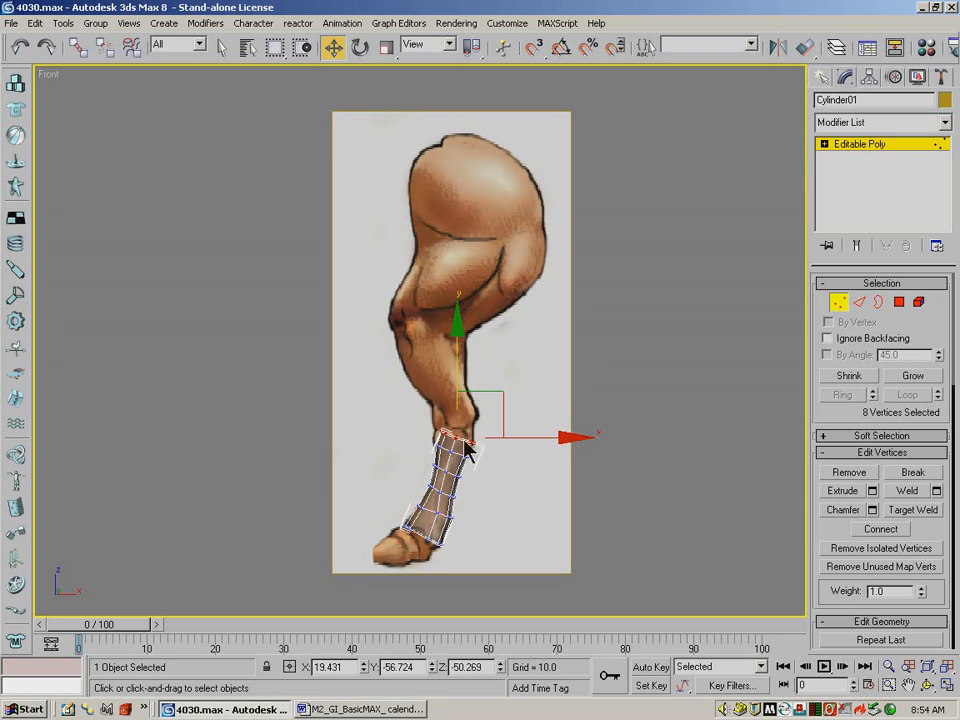
# Move the top row's left-edge vertices outward, and shift the second row's left-edge vertex to about X 5.7.
pyautogui.moveTo(420, 413); pyautogui.dragTo(452, 439)
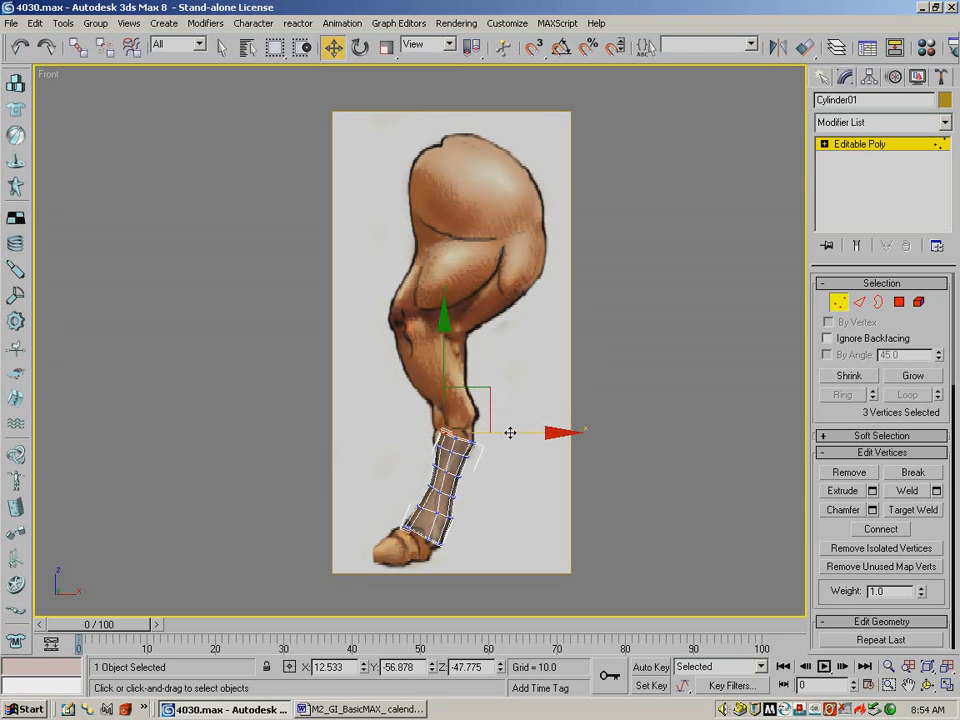
pyautogui.moveTo(510, 433); pyautogui.dragTo(504, 431)
pyautogui.click(435, 450)
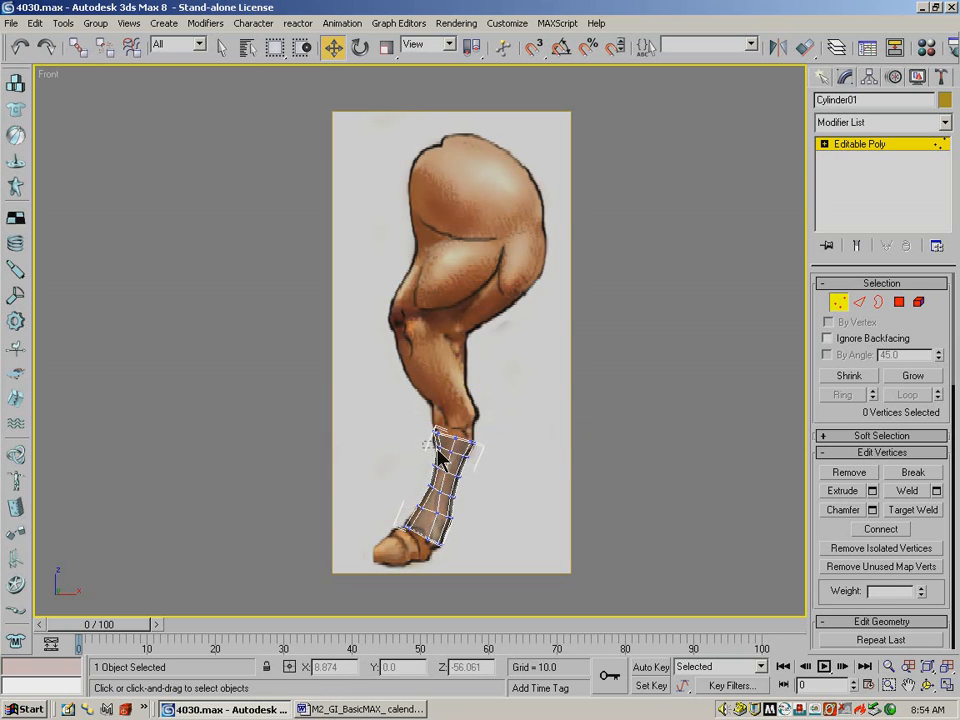
pyautogui.click(437, 445)
pyautogui.moveTo(520, 444); pyautogui.dragTo(517, 445)
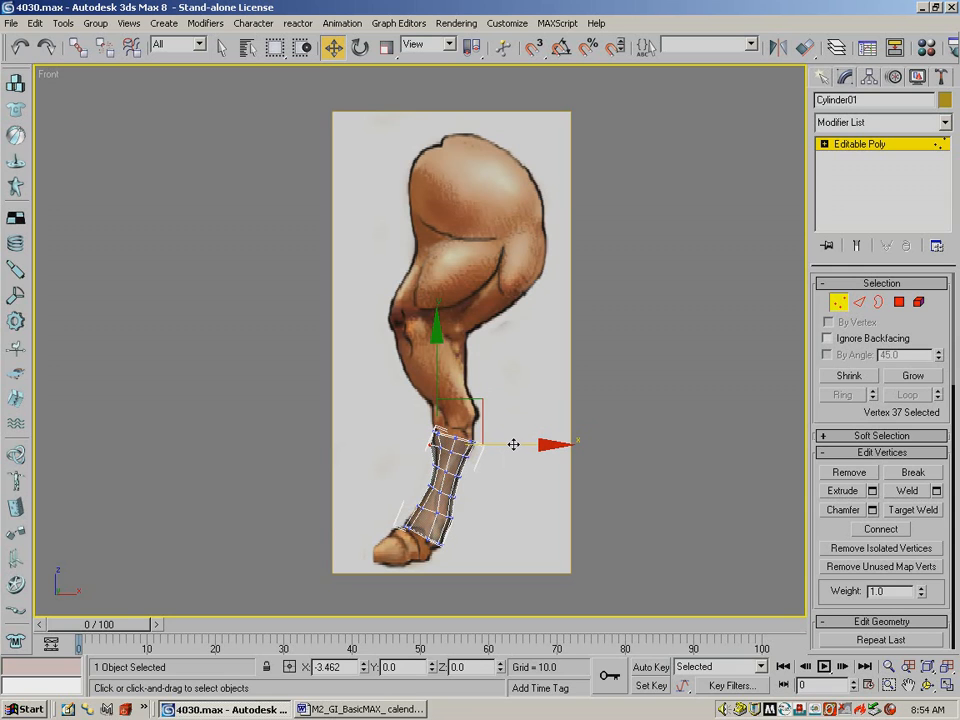
pyautogui.moveTo(514, 444); pyautogui.dragTo(514, 444)
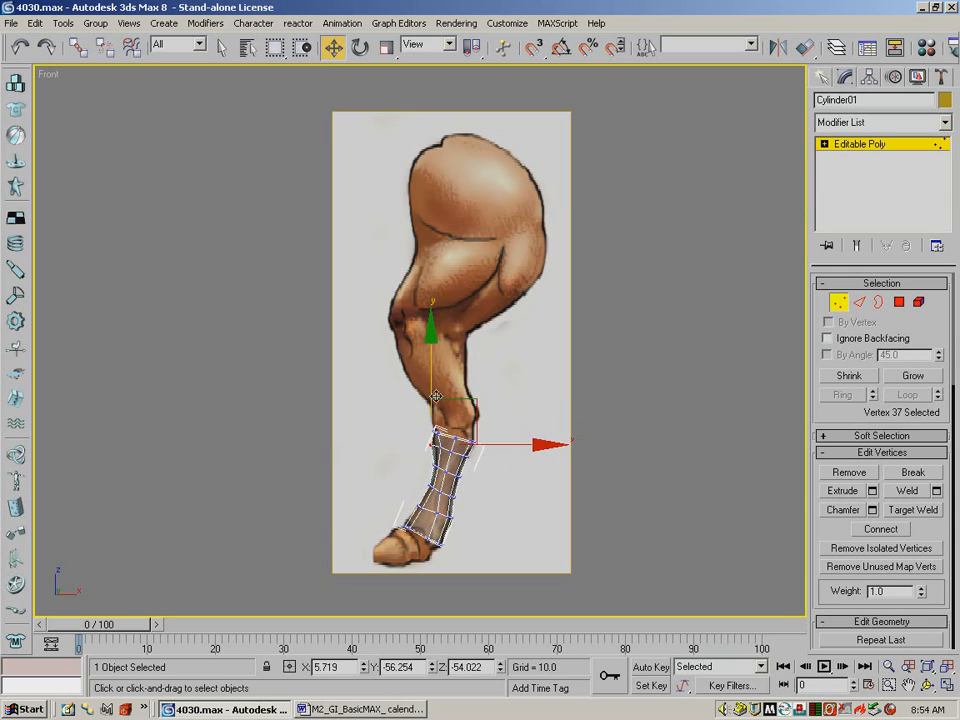
pyautogui.click(473, 390)
pyautogui.moveTo(412, 408); pyautogui.dragTo(500, 436)
pyautogui.click(551, 390)
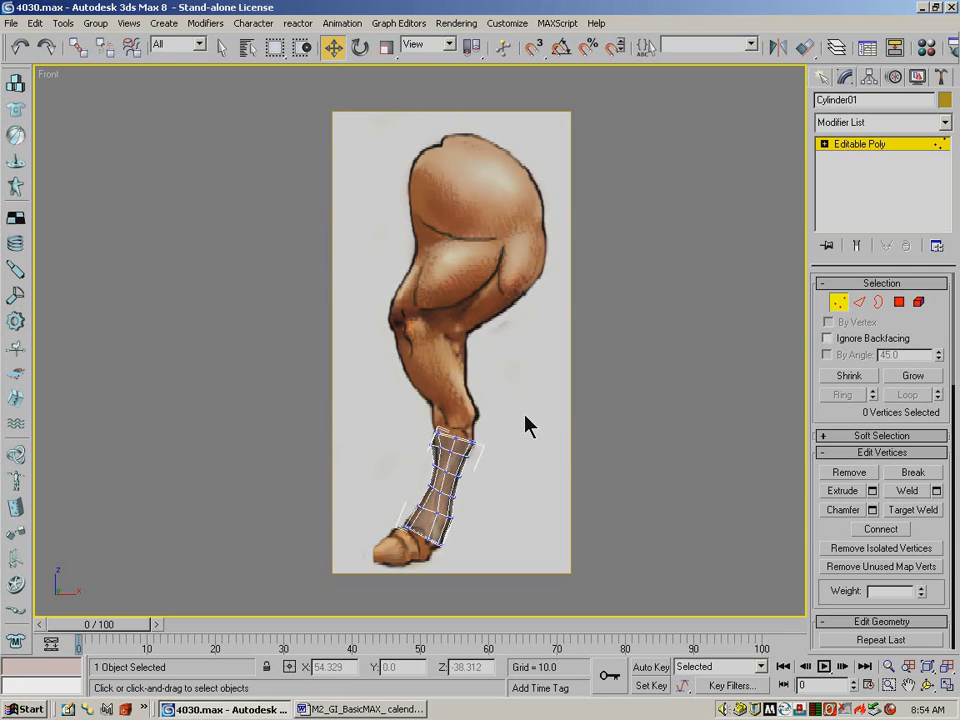
# In the Left view, scale the third, fourth and fifth vertex rows narrower to match the lower leg's width.
pyautogui.press('l')
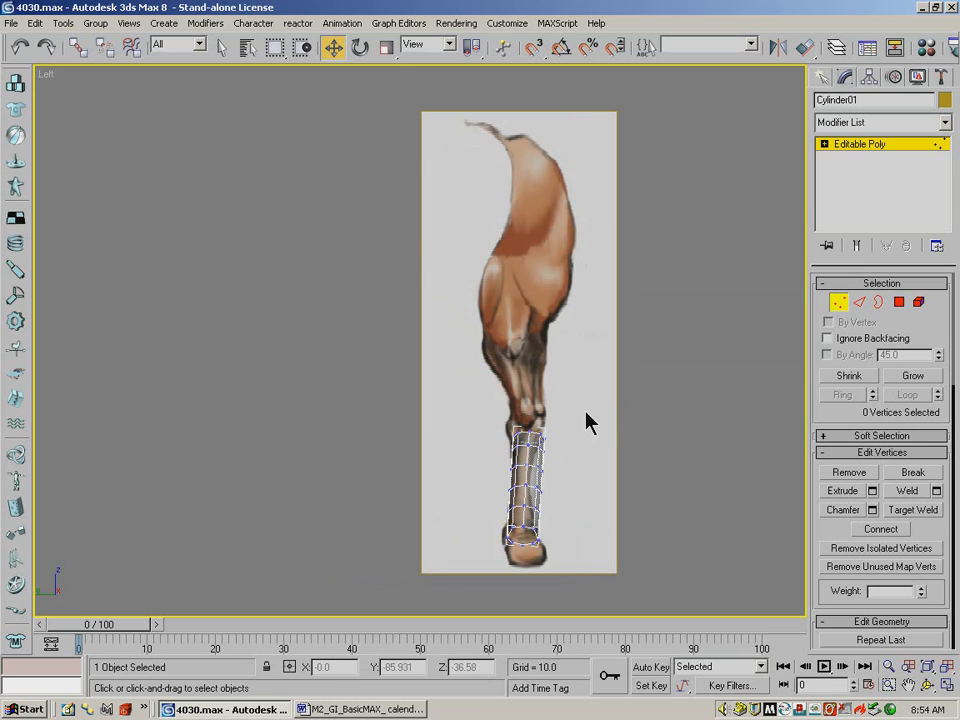
pyautogui.moveTo(544, 487); pyautogui.dragTo(556, 490)
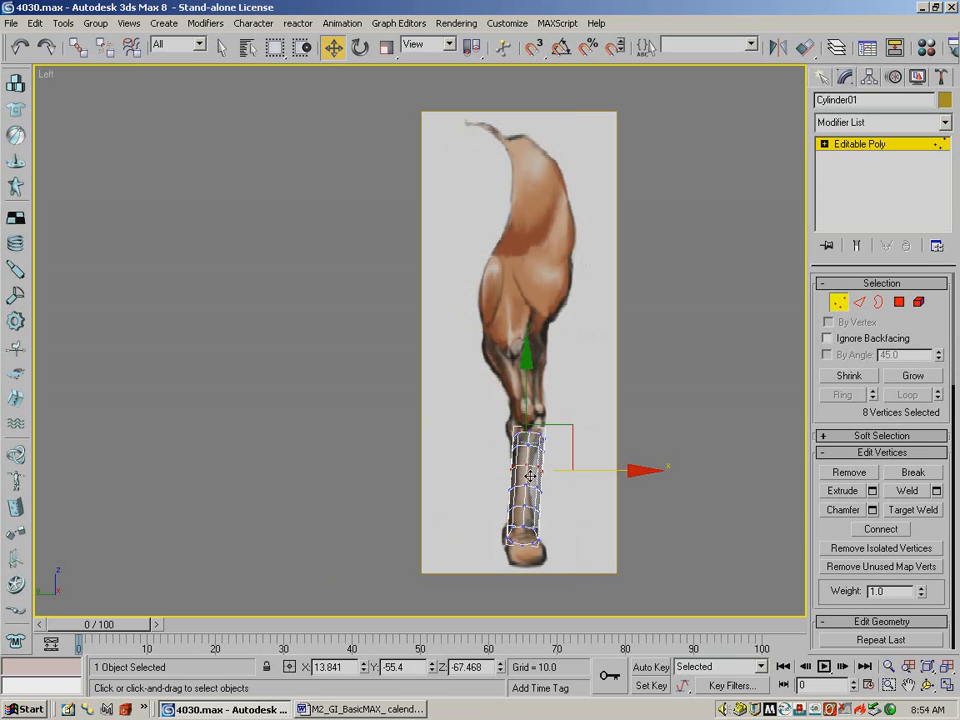
pyautogui.click(385, 48)
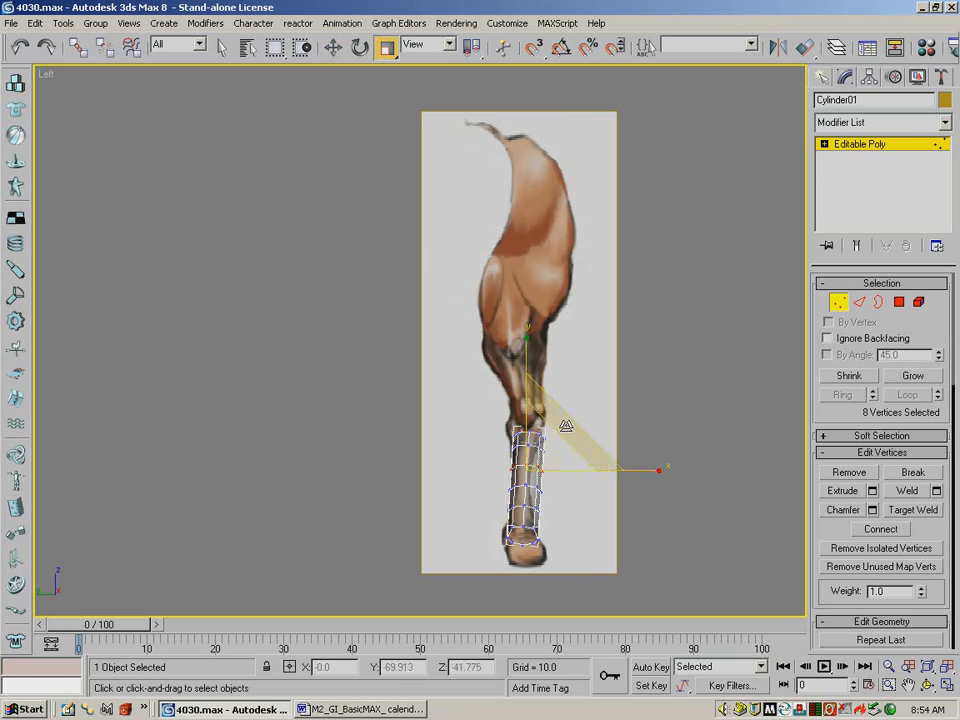
pyautogui.moveTo(664, 469); pyautogui.dragTo(604, 508)
pyautogui.click(521, 489)
pyautogui.moveTo(493, 501); pyautogui.dragTo(561, 520)
pyautogui.moveTo(621, 515)
pyautogui.mouseDown()
pyautogui.moveTo(579, 517)
pyautogui.moveTo(611, 516)
pyautogui.mouseUp()
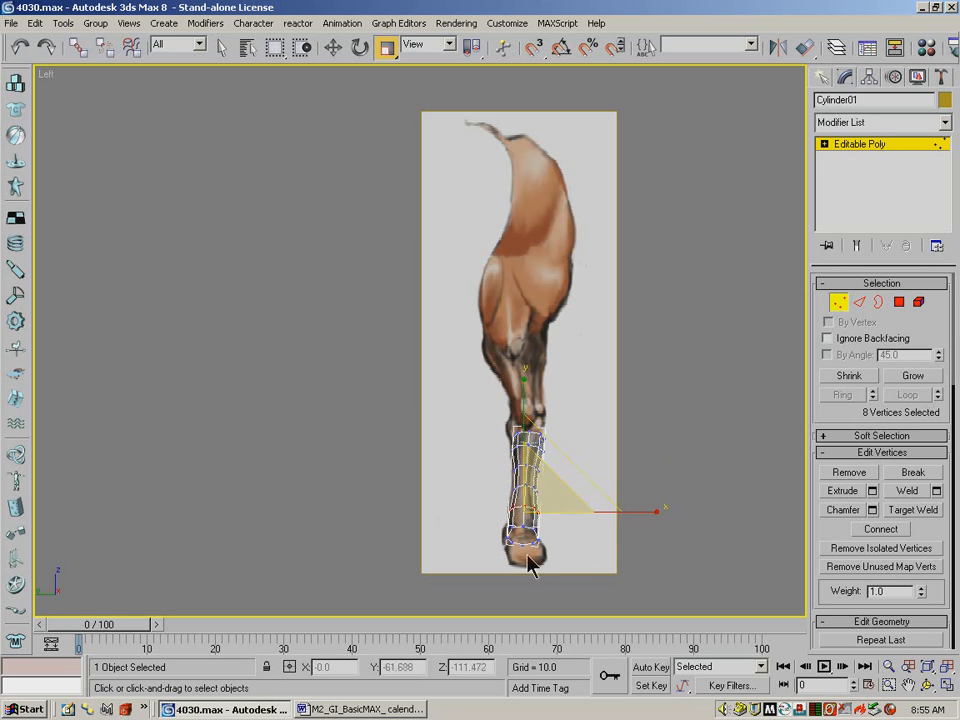
pyautogui.click(579, 428)
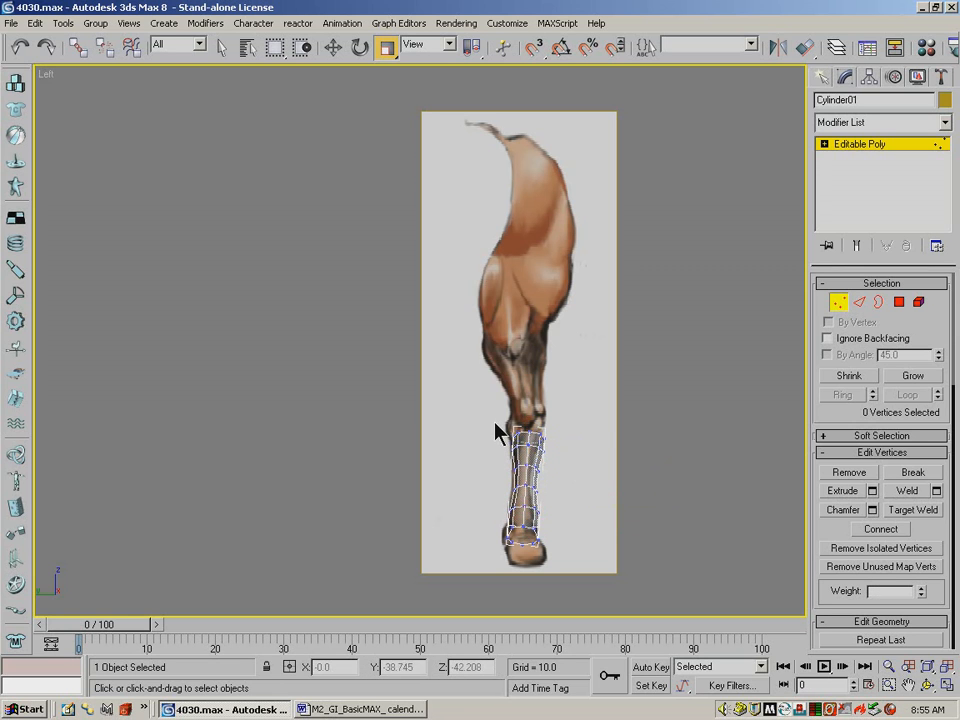
# Move the left-edge vertices of the top two rows outward to the leg's outline in the Left view.
pyautogui.click(888, 685)
pyautogui.moveTo(583, 407); pyautogui.dragTo(450, 553)
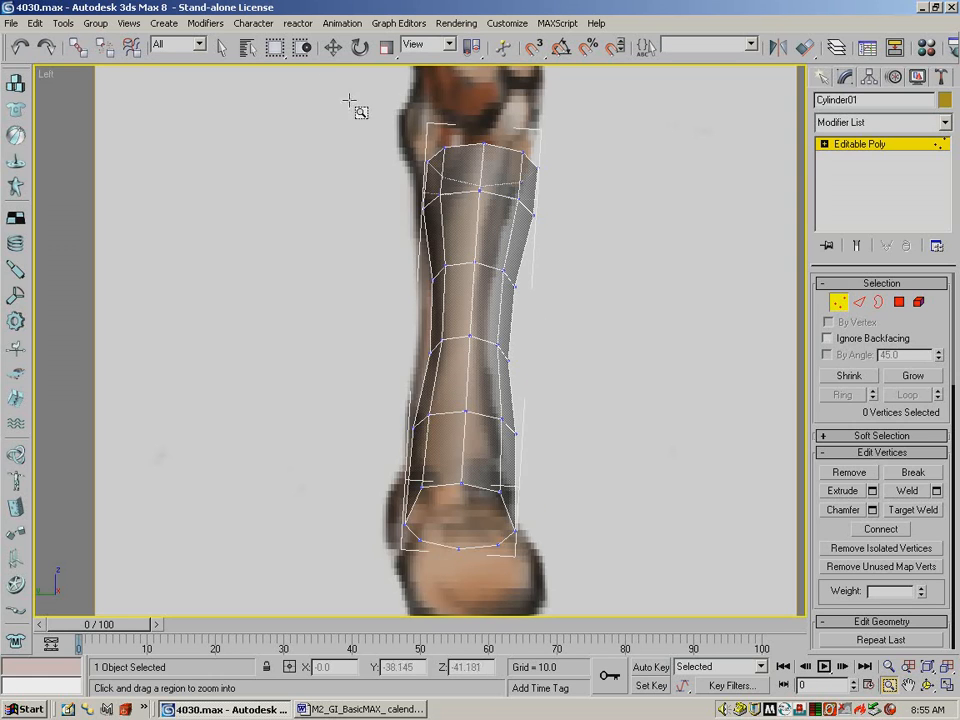
pyautogui.click(333, 47)
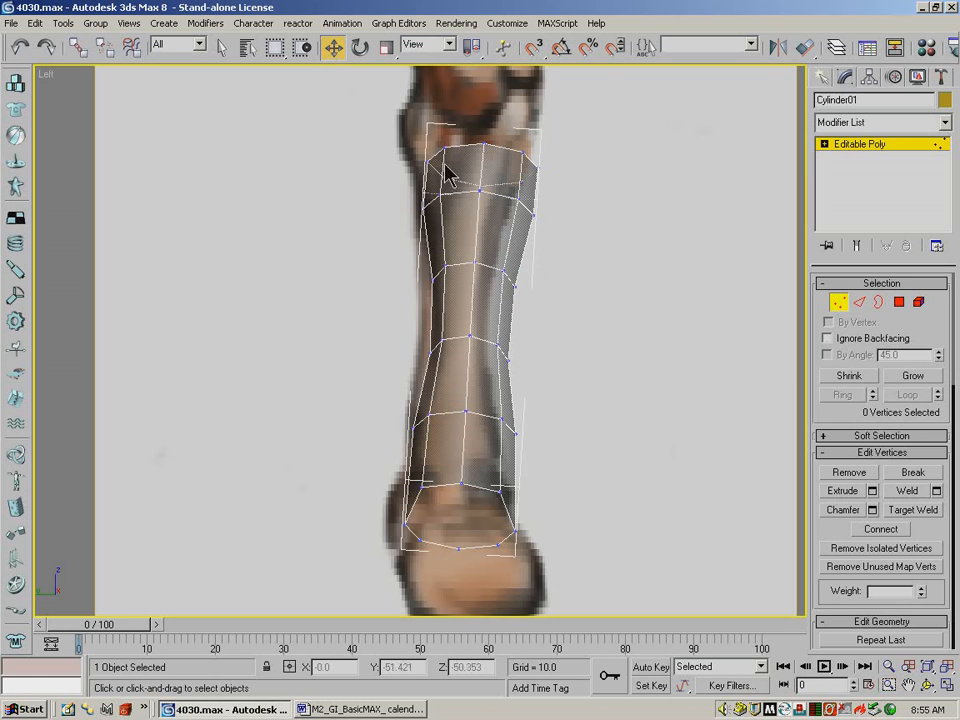
pyautogui.moveTo(410, 155); pyautogui.dragTo(470, 164)
pyautogui.click(411, 207)
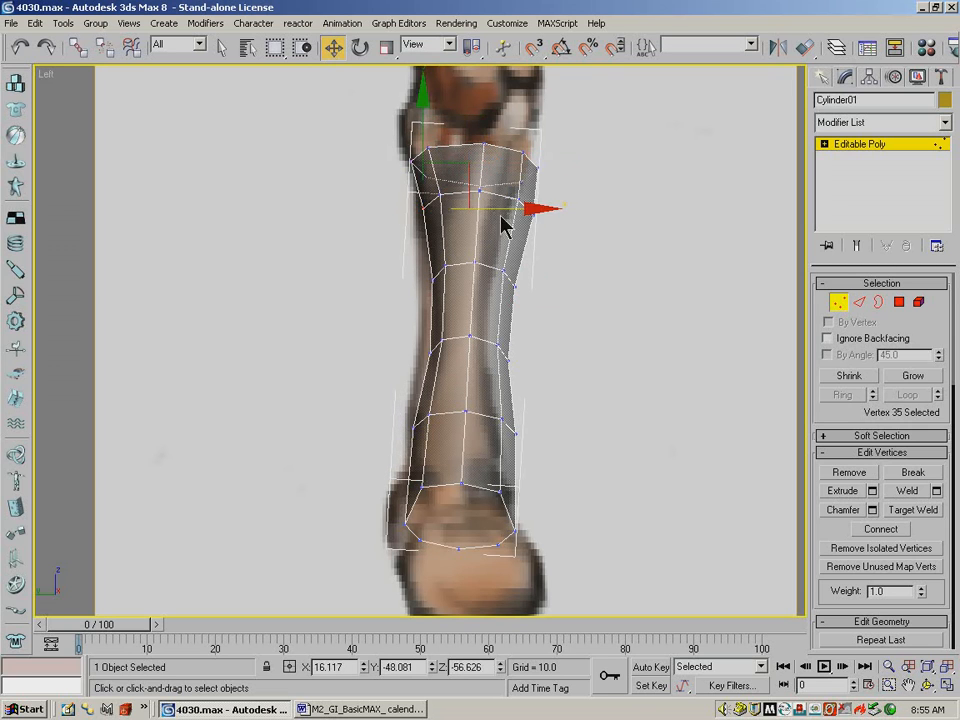
# Move the left-edge vertices of the third, fourth and fifth rows outward to follow the leg's outline.
pyautogui.moveTo(406, 273); pyautogui.dragTo(438, 300)
pyautogui.moveTo(501, 281); pyautogui.dragTo(491, 282)
pyautogui.moveTo(407, 322); pyautogui.dragTo(440, 366)
pyautogui.moveTo(502, 352); pyautogui.dragTo(497, 352)
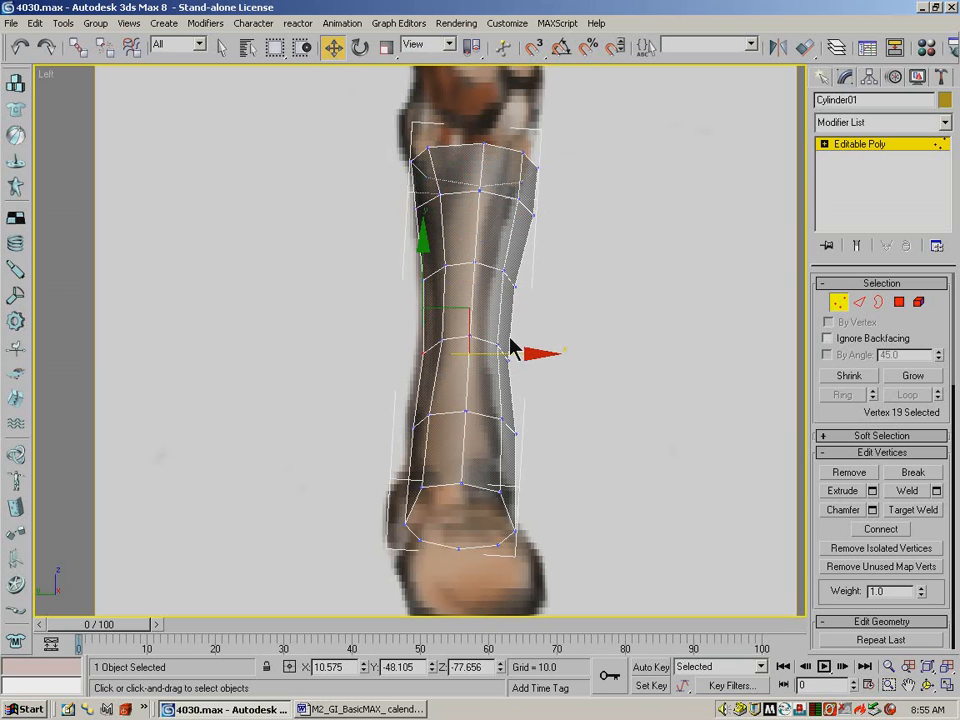
pyautogui.moveTo(396, 412); pyautogui.dragTo(471, 429)
pyautogui.moveTo(407, 368); pyautogui.dragTo(405, 358)
# Move the right-edge vertices of the fifth and fourth rows inward to the leg's outline.
pyautogui.click(568, 405)
pyautogui.moveTo(553, 399); pyautogui.dragTo(514, 455)
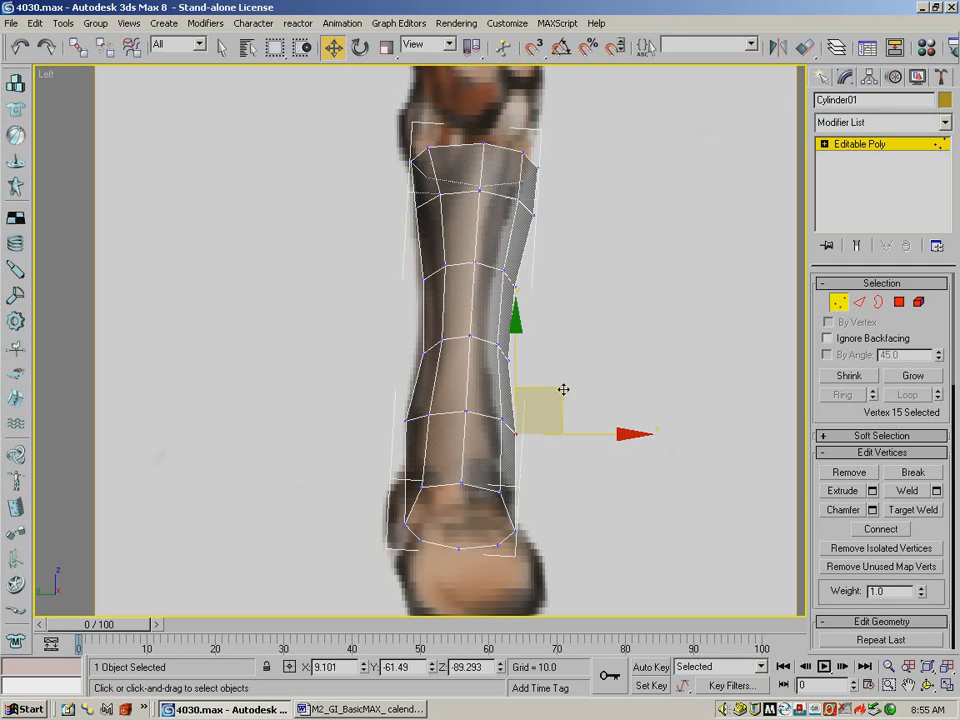
pyautogui.click(606, 388)
pyautogui.moveTo(575, 392); pyautogui.dragTo(558, 431)
pyautogui.moveTo(551, 321); pyautogui.dragTo(546, 360)
# Move the right-edge vertices of the third and second rows inward to the leg's outline.
pyautogui.moveTo(557, 244); pyautogui.dragTo(495, 299)
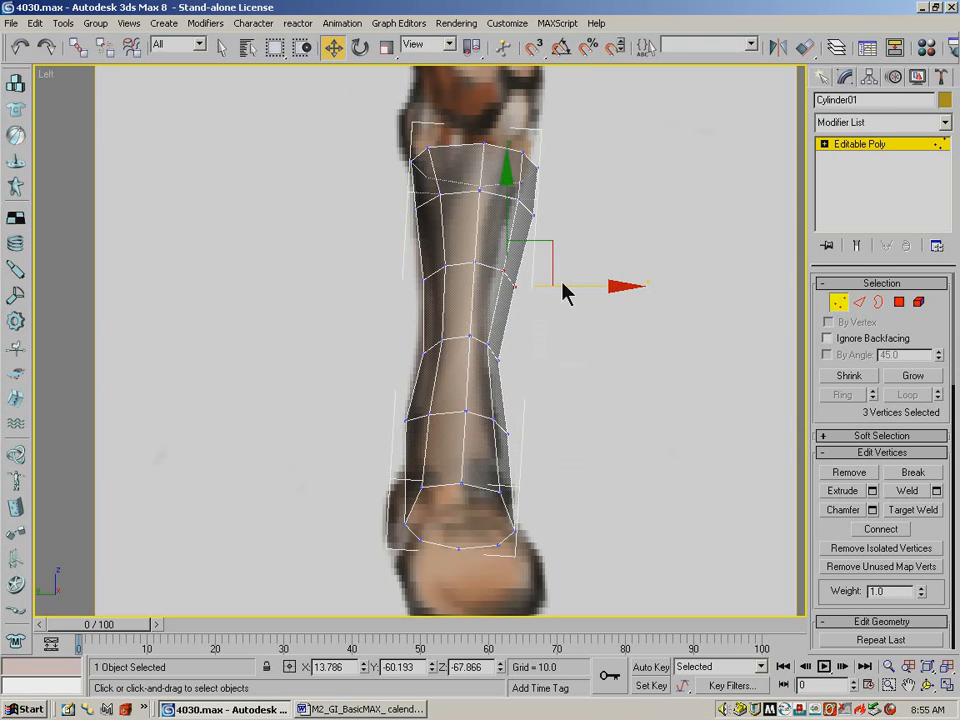
pyautogui.click(563, 283)
pyautogui.moveTo(547, 261); pyautogui.dragTo(500, 296)
pyautogui.moveTo(583, 280); pyautogui.dragTo(574, 275)
pyautogui.click(576, 197)
pyautogui.moveTo(568, 195); pyautogui.dragTo(506, 244)
pyautogui.moveTo(580, 217); pyautogui.dragTo(572, 214)
# Raise the top row's right-edge vertices to about Z -49.3 and shift them slightly outward.
pyautogui.click(557, 161)
pyautogui.moveTo(561, 146); pyautogui.dragTo(519, 201)
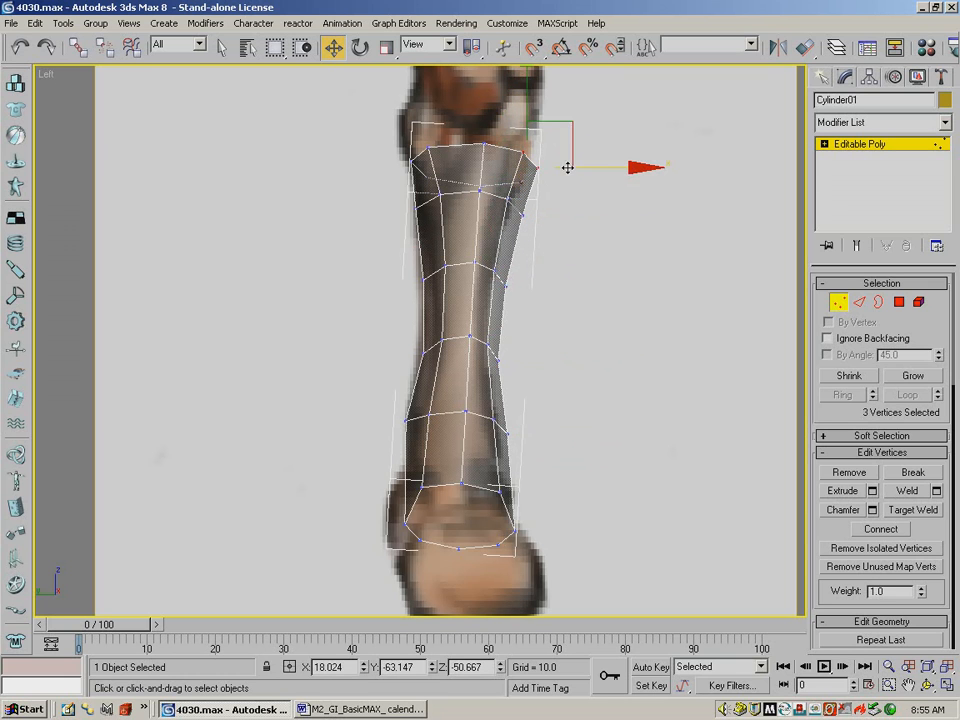
pyautogui.moveTo(575, 128); pyautogui.dragTo(603, 157)
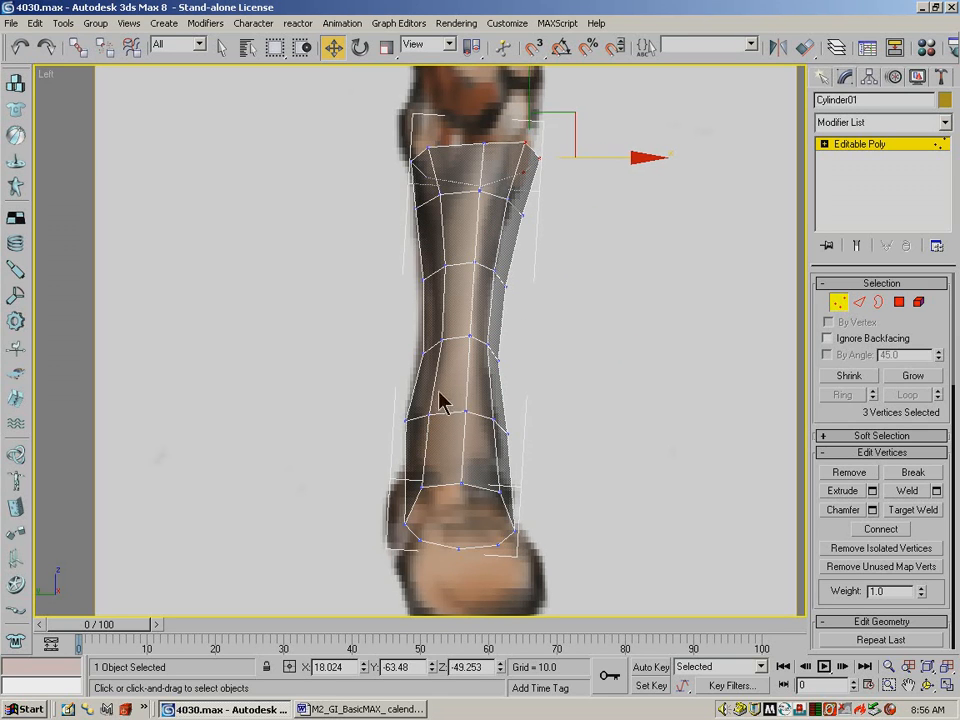
# Move the bottom row's left-side vertices outward to match the flare above the hoof.
pyautogui.click(429, 525)
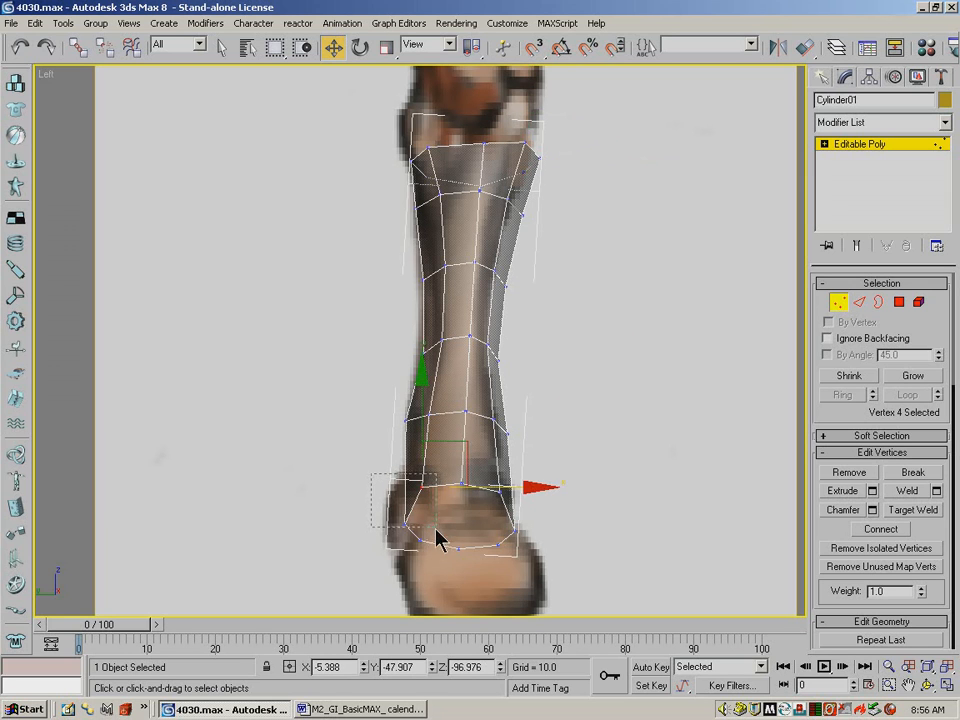
pyautogui.moveTo(435, 528); pyautogui.dragTo(436, 528)
pyautogui.moveTo(491, 506); pyautogui.dragTo(478, 506)
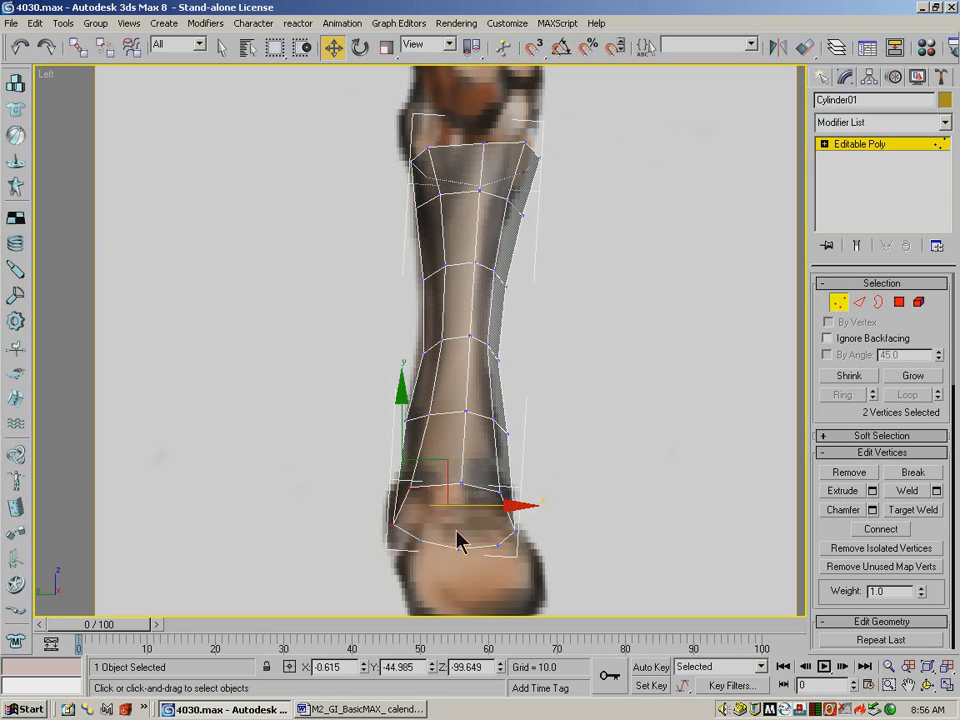
pyautogui.click(462, 542)
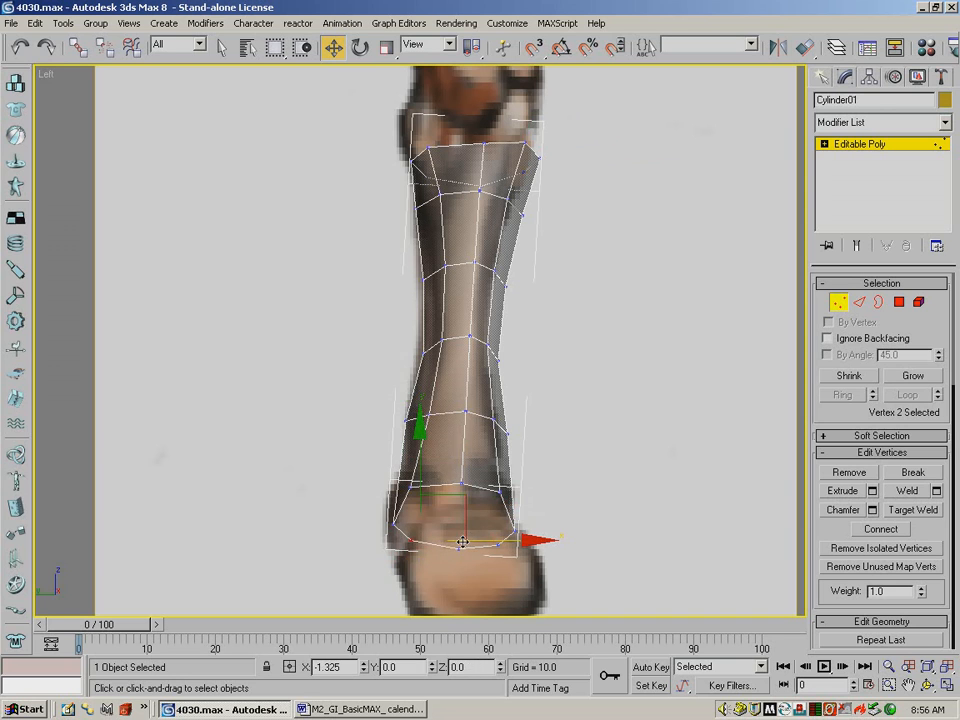
pyautogui.moveTo(360, 468); pyautogui.dragTo(424, 508)
pyautogui.click(394, 405)
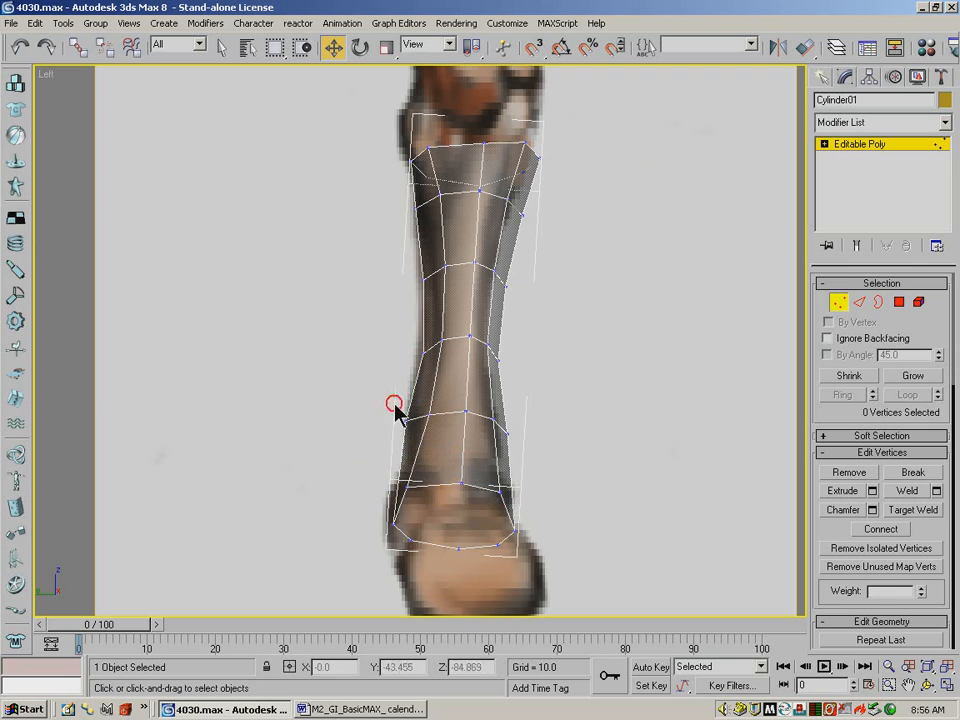
# Nudge the fifth row's inner-left and fourth row's left-edge vertices outward, and the top row's right-edge vertices slightly inward.
pyautogui.click(467, 410)
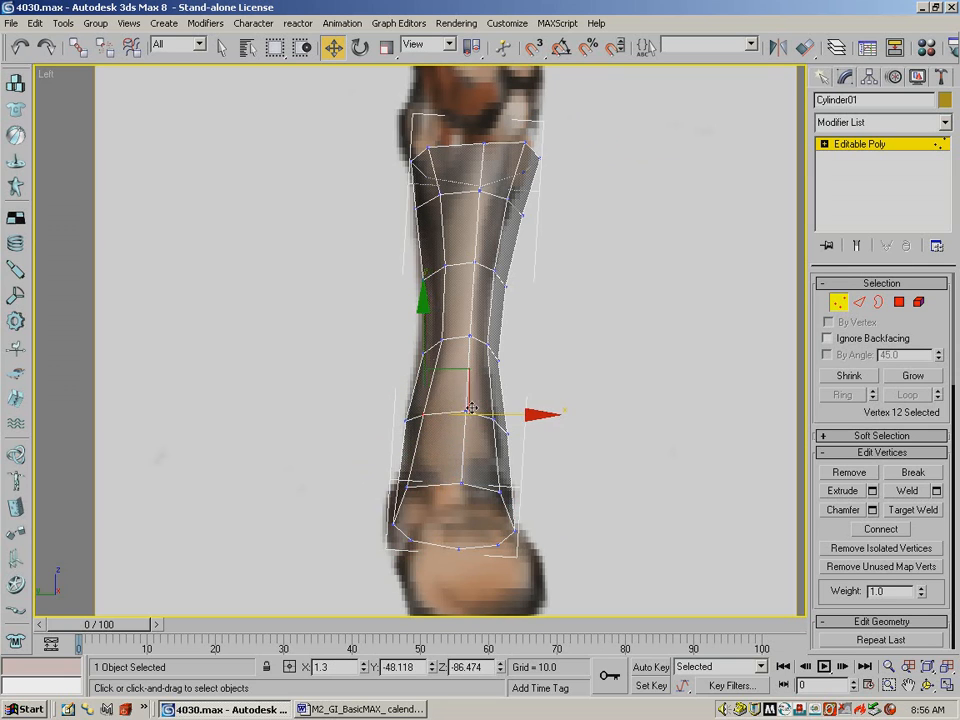
pyautogui.click(396, 336)
pyautogui.click(467, 352)
pyautogui.moveTo(476, 354); pyautogui.dragTo(472, 354)
pyautogui.click(390, 359)
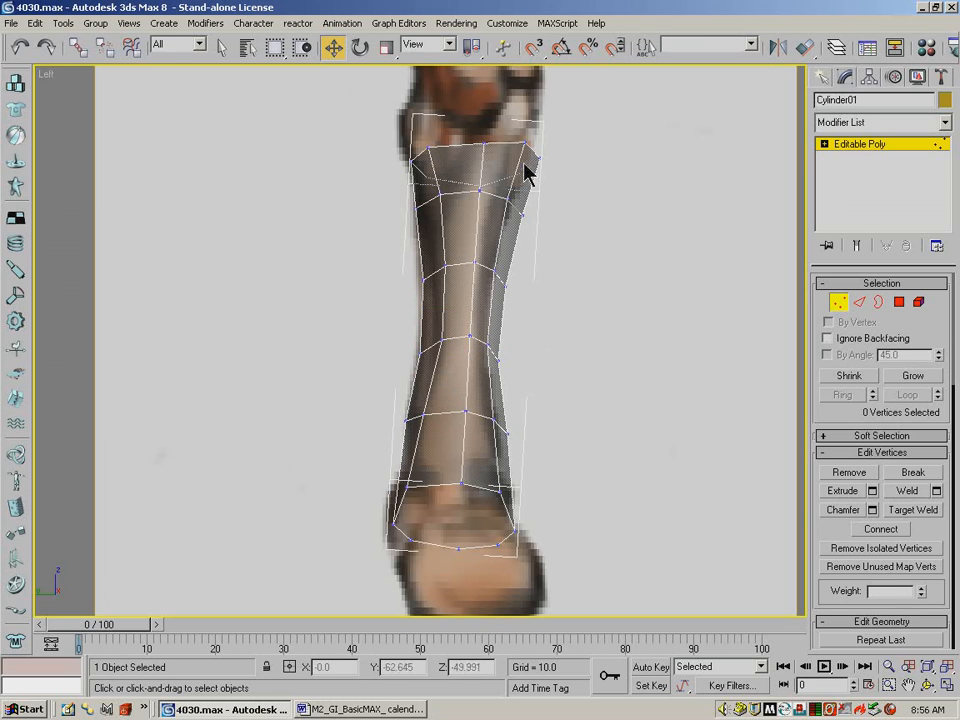
pyautogui.moveTo(567, 141); pyautogui.dragTo(515, 182)
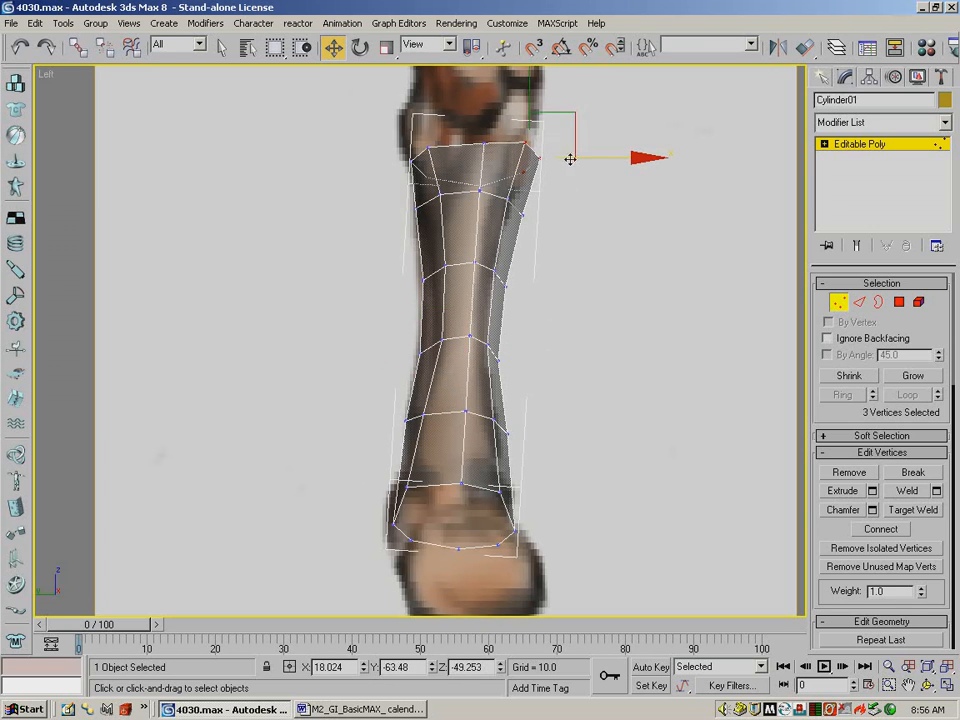
pyautogui.click(605, 218)
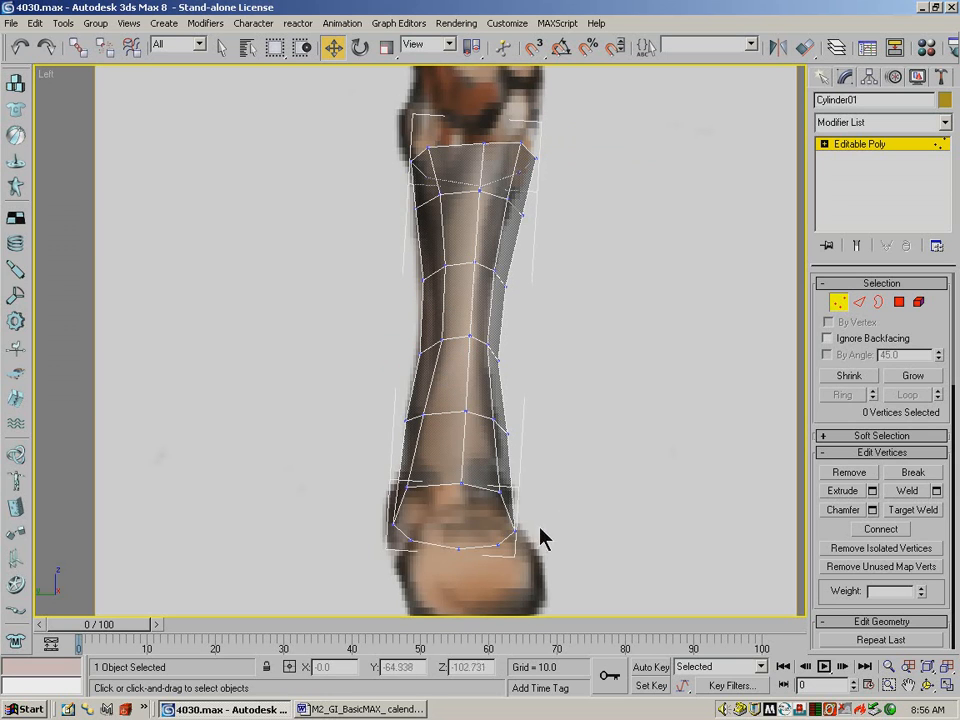
# Raise the bottom row's three lowest vertices and right-edge vertex about 2.3 units, and its left-edge vertex about 1.1 units.
pyautogui.moveTo(408, 574); pyautogui.dragTo(511, 537)
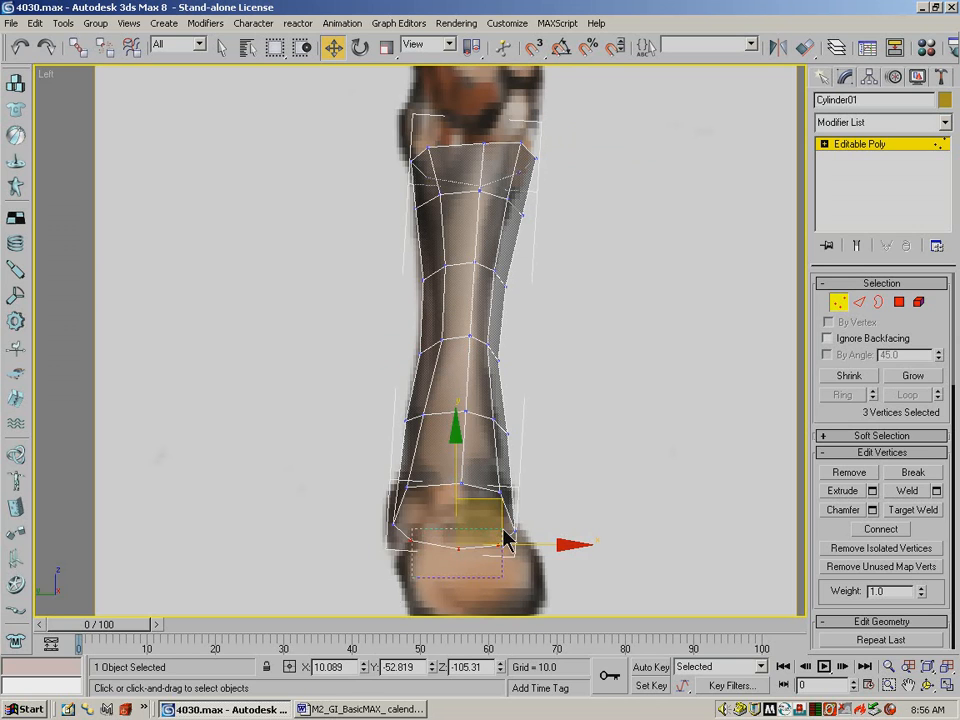
pyautogui.moveTo(503, 530); pyautogui.dragTo(503, 530)
pyautogui.moveTo(398, 572); pyautogui.dragTo(517, 528)
pyautogui.moveTo(472, 477); pyautogui.dragTo(471, 459)
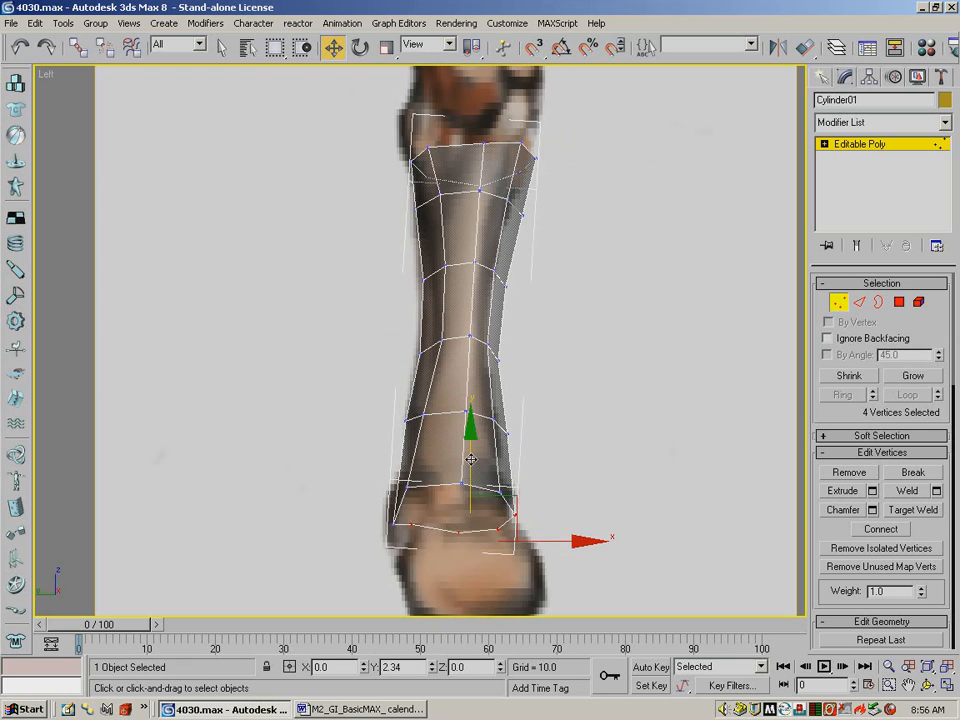
pyautogui.click(394, 521)
pyautogui.moveTo(393, 465); pyautogui.dragTo(398, 459)
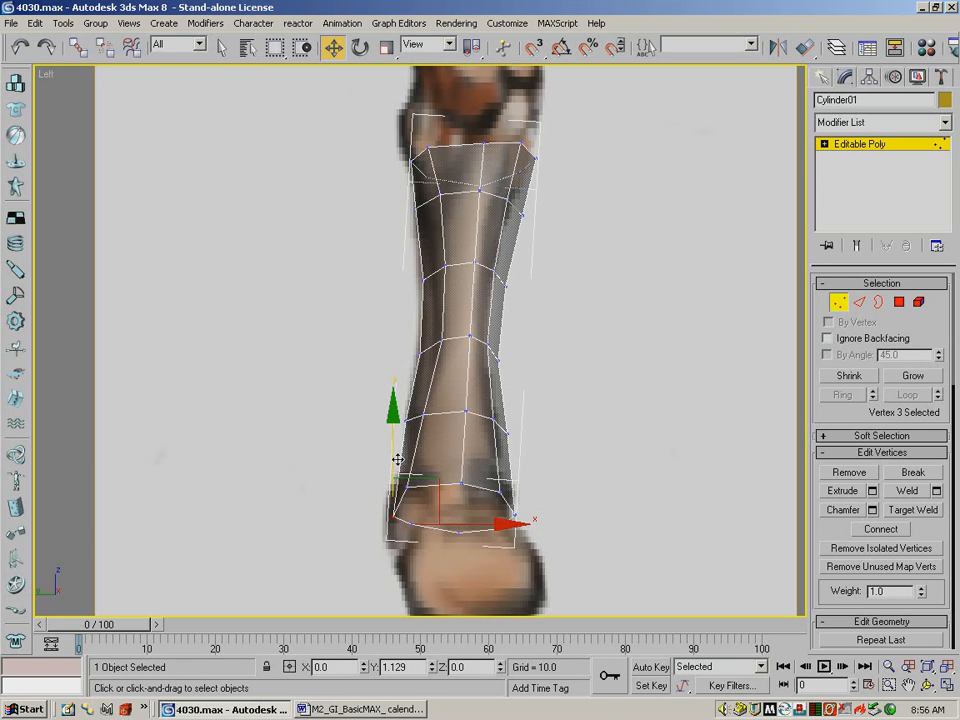
# Raise the bottom row's middle and right-side vertices slightly, and shift the right-edge vertex inward to the ankle outline.
pyautogui.moveTo(449, 548); pyautogui.dragTo(457, 476)
pyautogui.moveTo(486, 538); pyautogui.dragTo(508, 522)
pyautogui.moveTo(498, 479); pyautogui.dragTo(498, 475)
pyautogui.moveTo(566, 483); pyautogui.dragTo(507, 520)
pyautogui.moveTo(517, 460); pyautogui.dragTo(514, 455)
pyautogui.moveTo(565, 510); pyautogui.dragTo(562, 509)
pyautogui.click(611, 454)
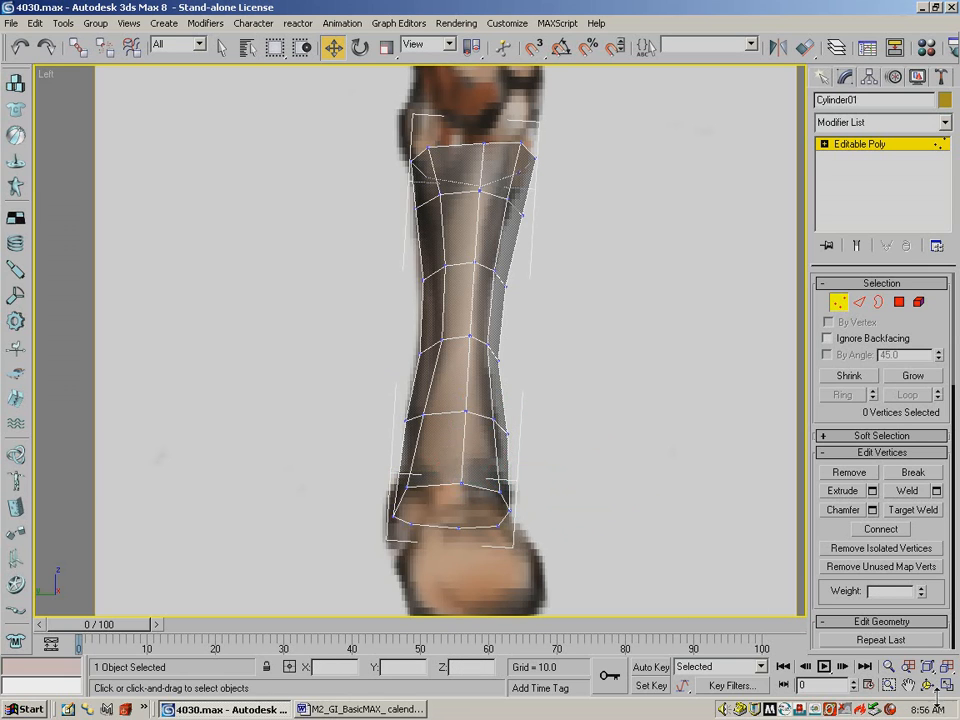
# Examine the shaped lower-leg mesh from an angle in Perspective and against the Front and Left reference images.
pyautogui.press('p')
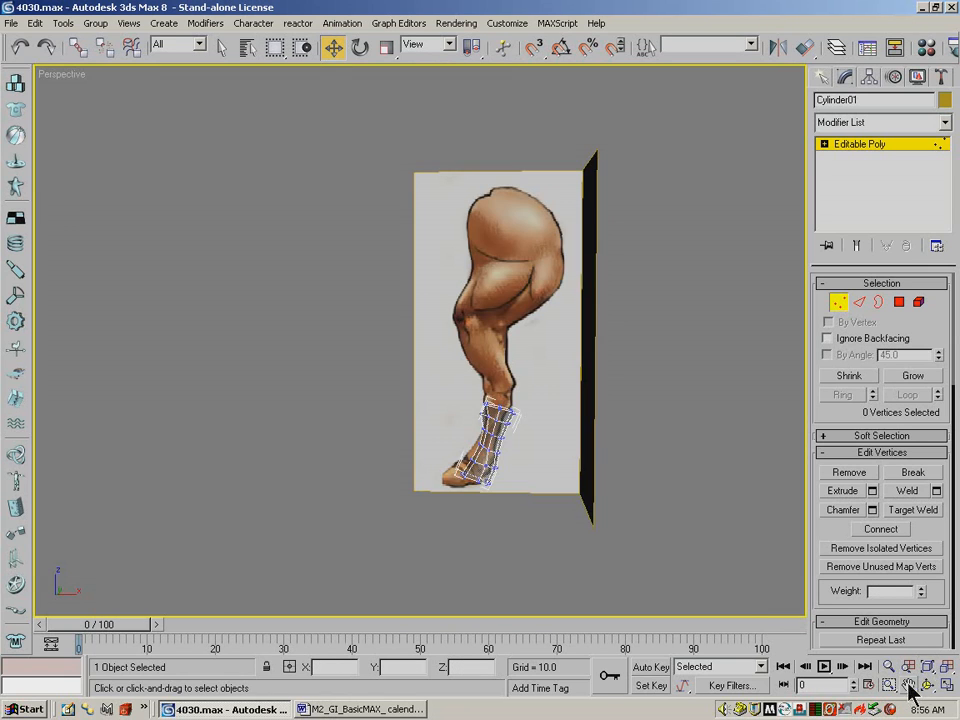
pyautogui.click(887, 686)
pyautogui.moveTo(583, 525); pyautogui.dragTo(432, 422)
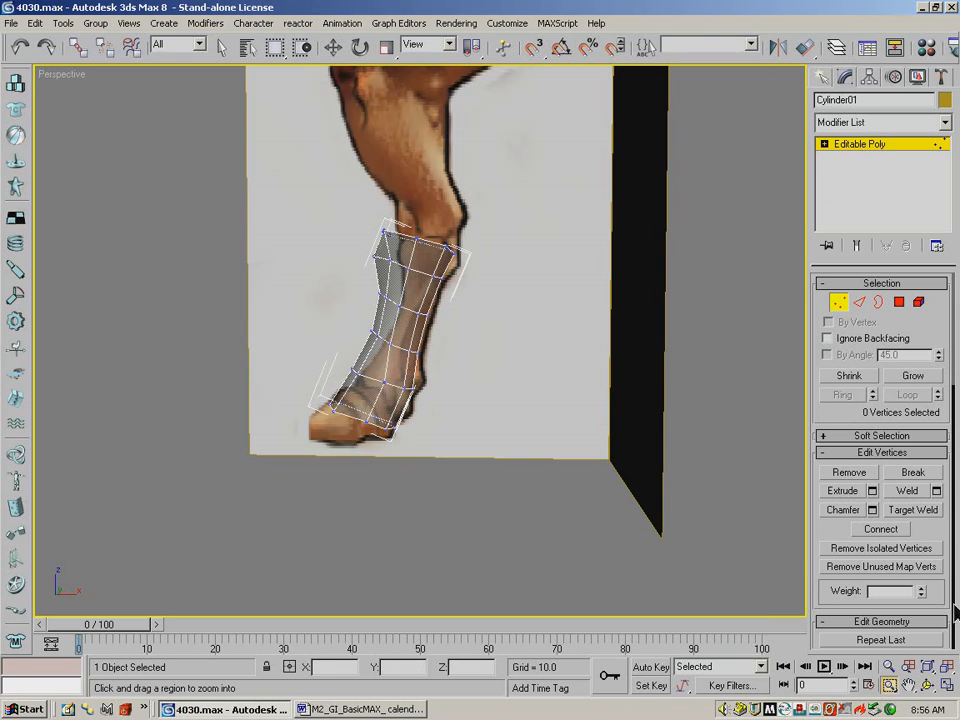
pyautogui.click(927, 686)
pyautogui.moveTo(375, 294); pyautogui.dragTo(440, 305)
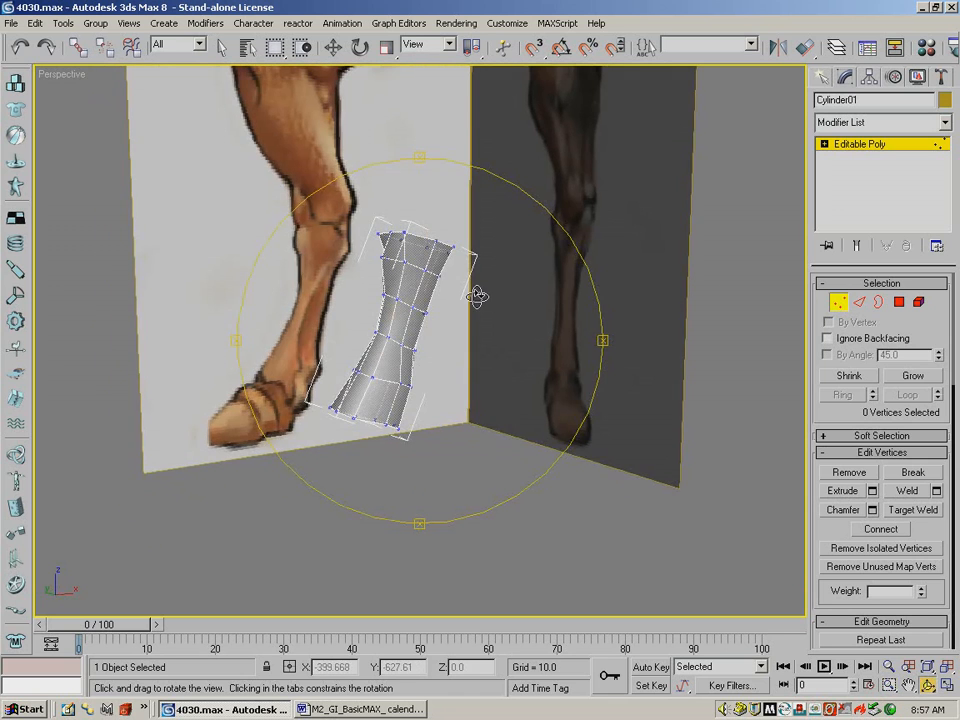
pyautogui.press('f')
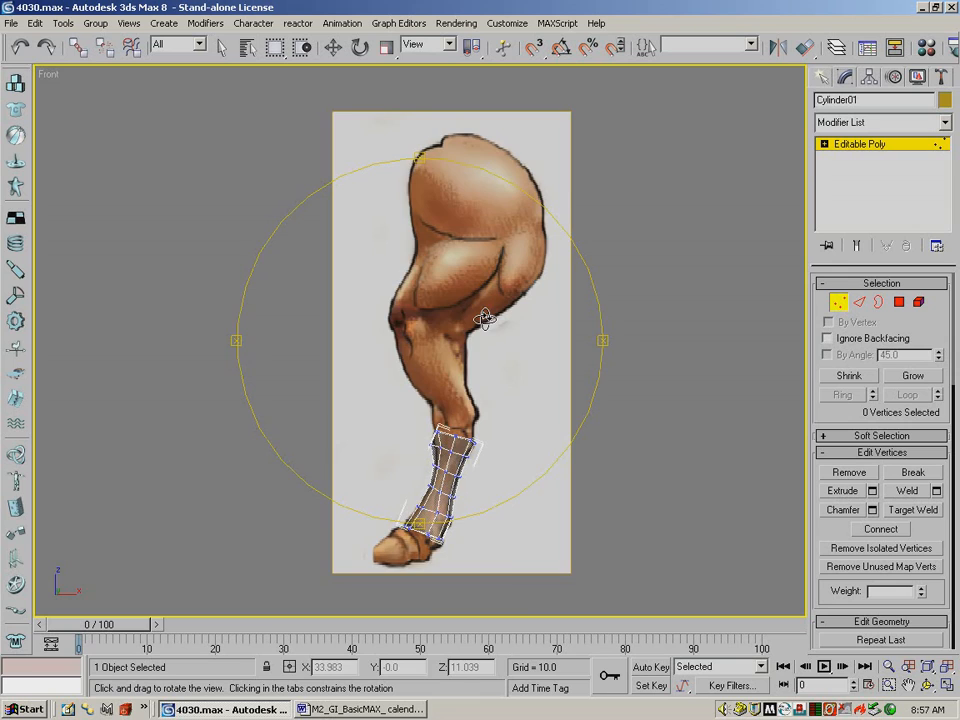
pyautogui.press('l')
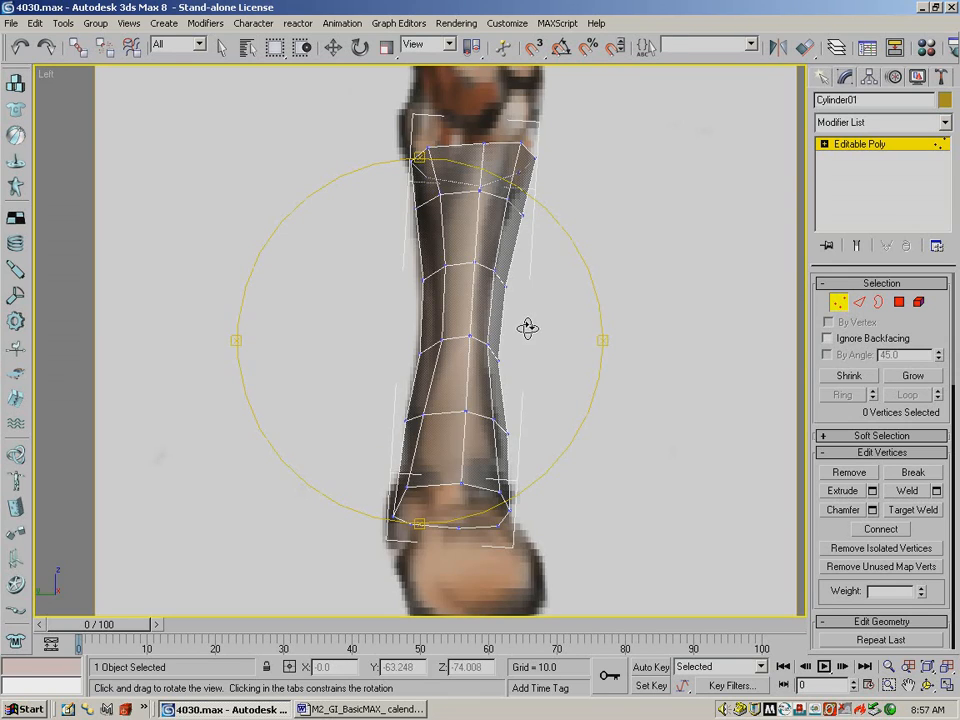
# Reposition two neighbouring second-row vertices along X in an orbited view, to about X 6.5 and X 9.9.
pyautogui.moveTo(521, 328); pyautogui.dragTo(452, 226)
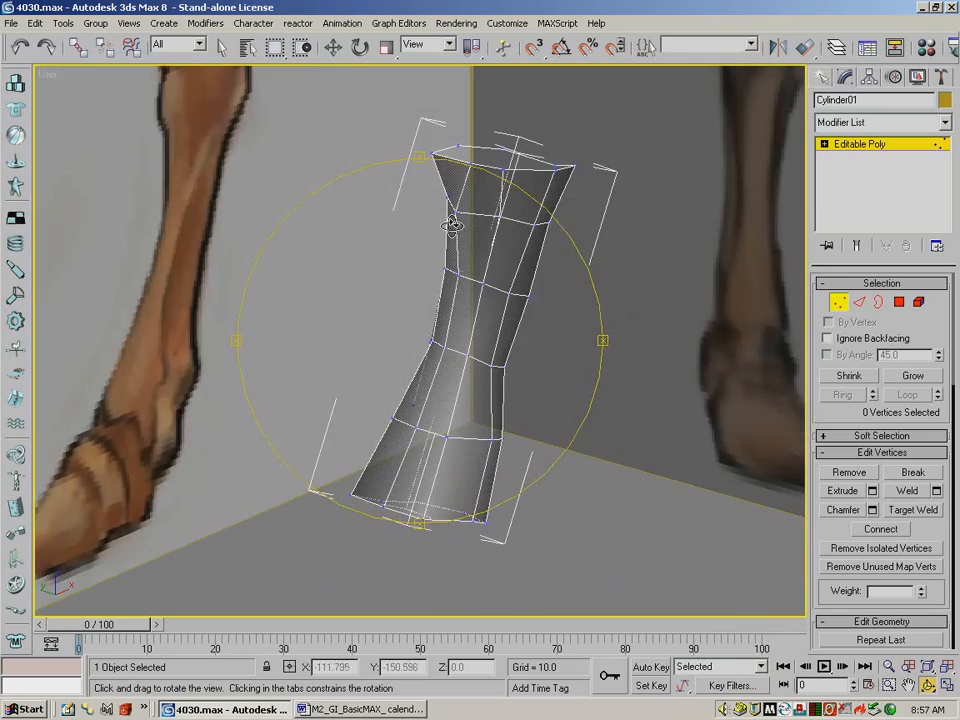
pyautogui.click(334, 47)
pyautogui.click(460, 217)
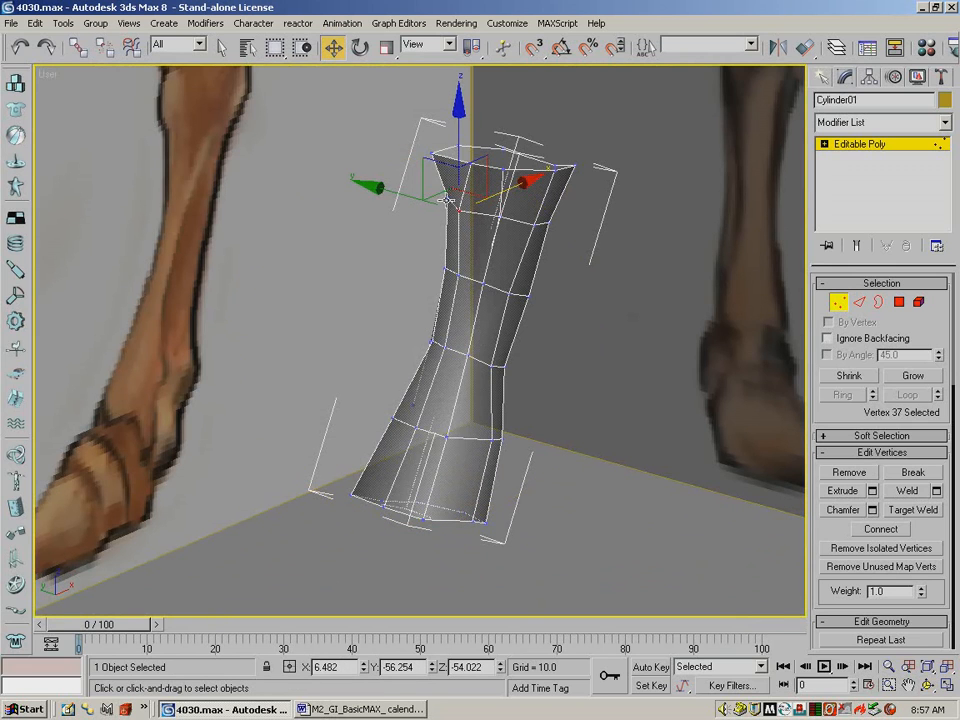
pyautogui.click(476, 190)
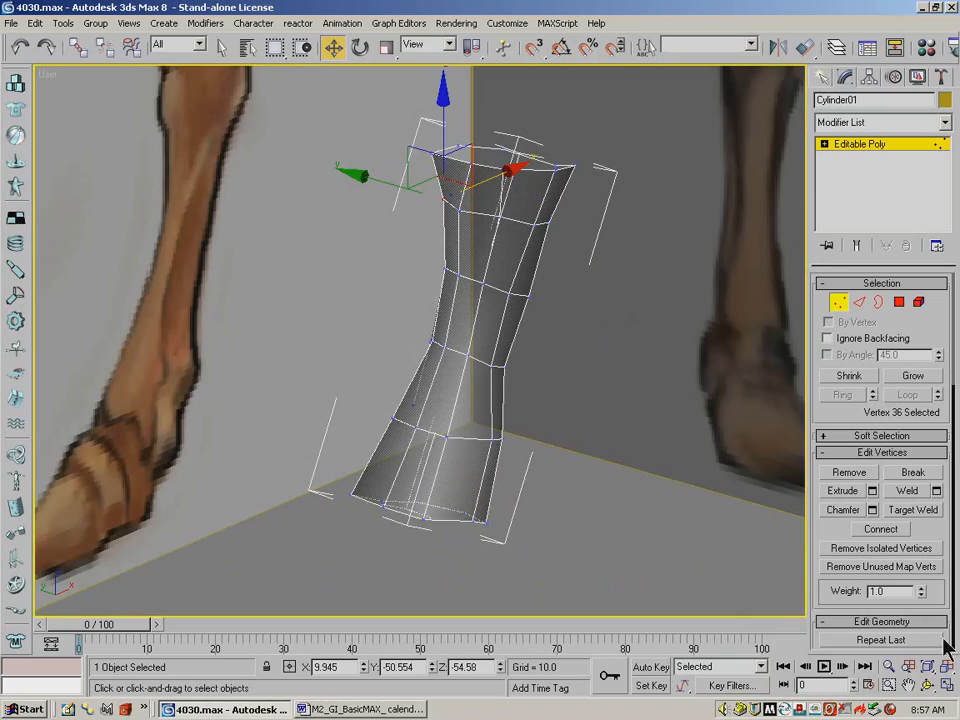
pyautogui.click(928, 685)
pyautogui.moveTo(444, 358)
pyautogui.mouseDown()
pyautogui.moveTo(606, 336)
pyautogui.moveTo(339, 343)
pyautogui.moveTo(266, 358)
pyautogui.moveTo(574, 347)
pyautogui.moveTo(457, 352)
pyautogui.mouseUp()
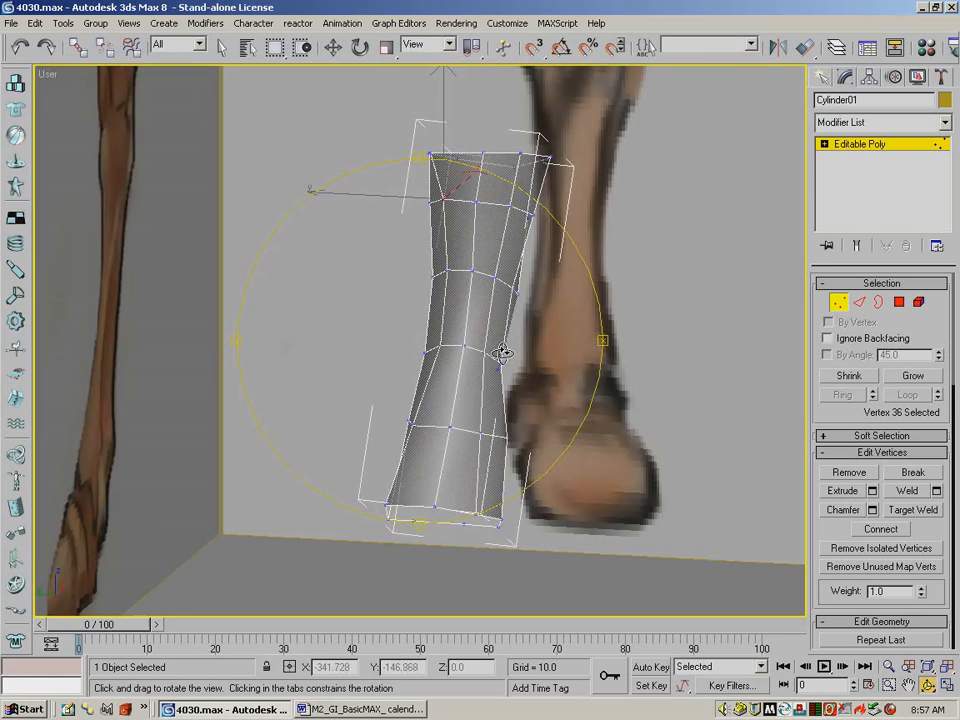
# Create a second cylinder in the Top view with radius about 7.7, height about 50.2, 5 height segments and 8 sides.
pyautogui.press('f')
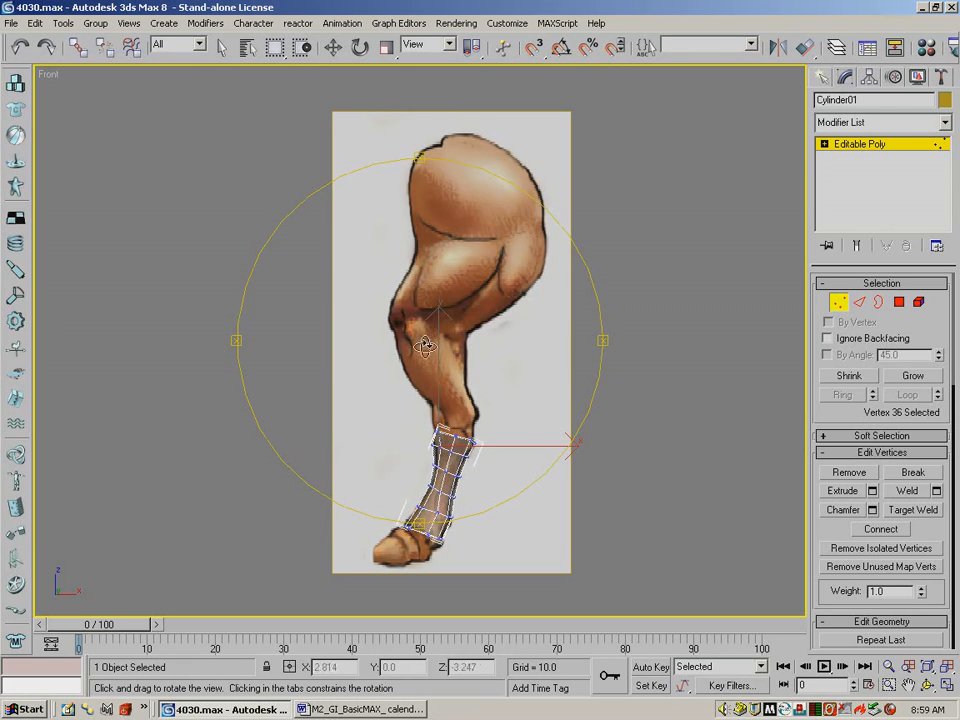
pyautogui.click(822, 77)
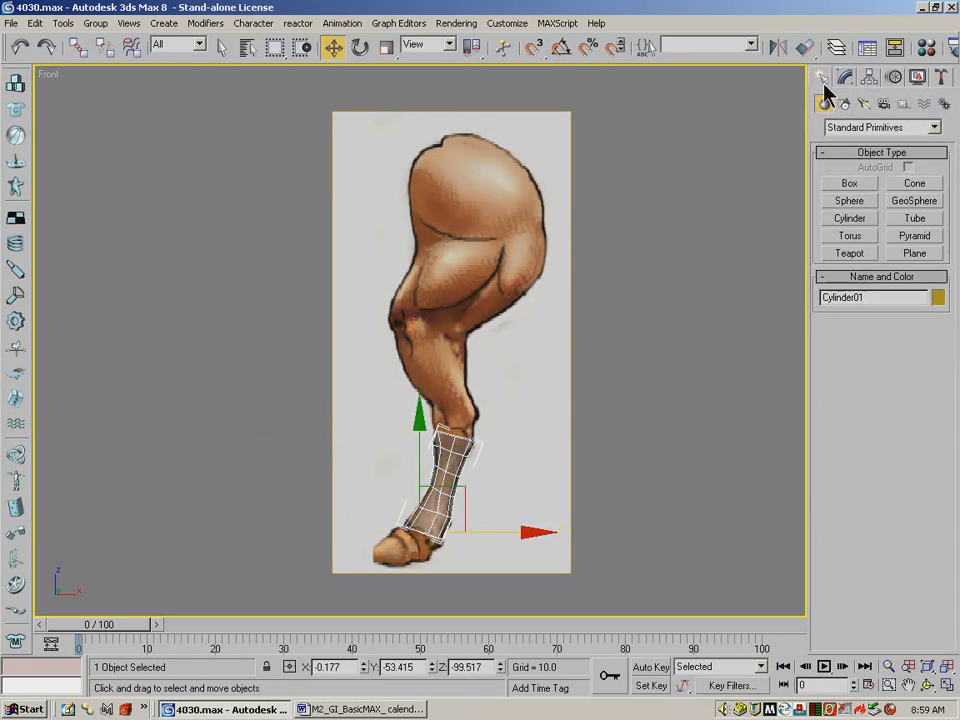
pyautogui.click(852, 218)
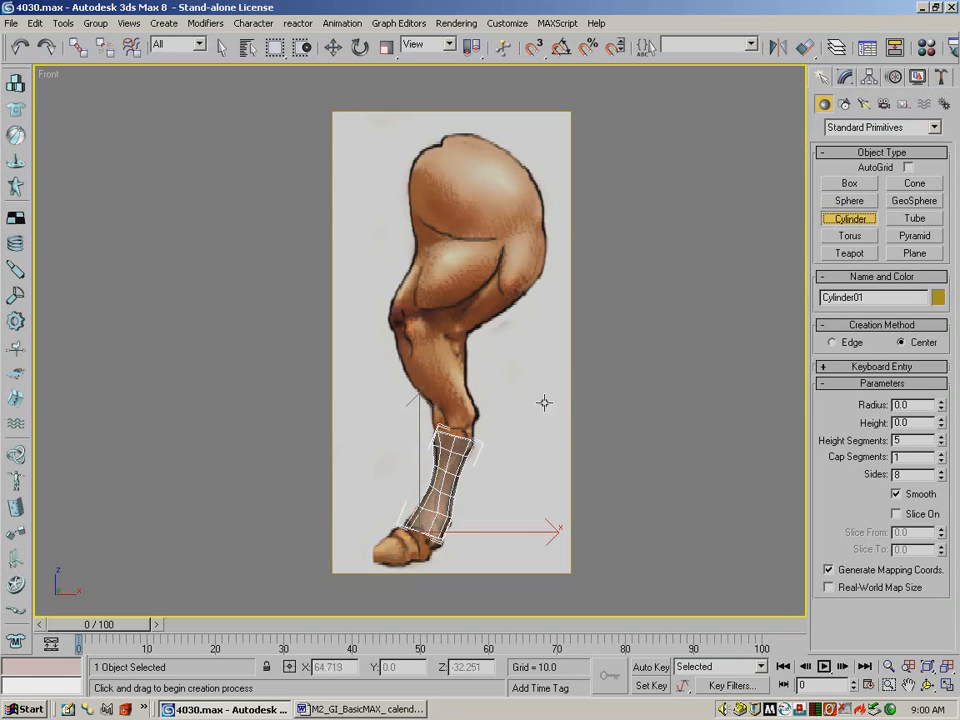
pyautogui.hotkey('alt', 'w')
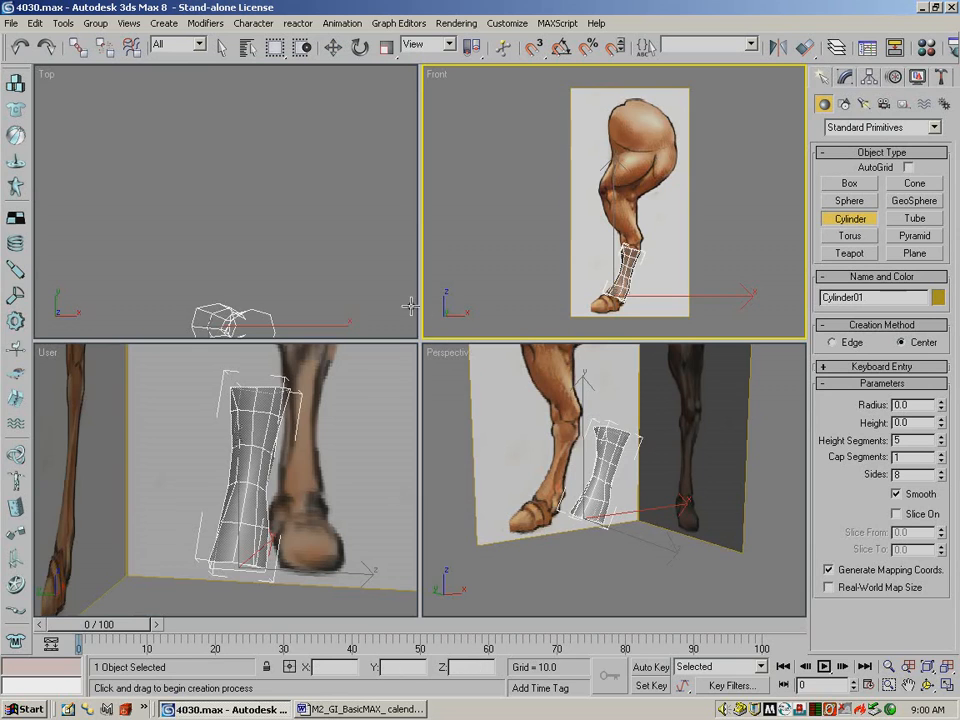
pyautogui.moveTo(181, 309); pyautogui.dragTo(185, 294)
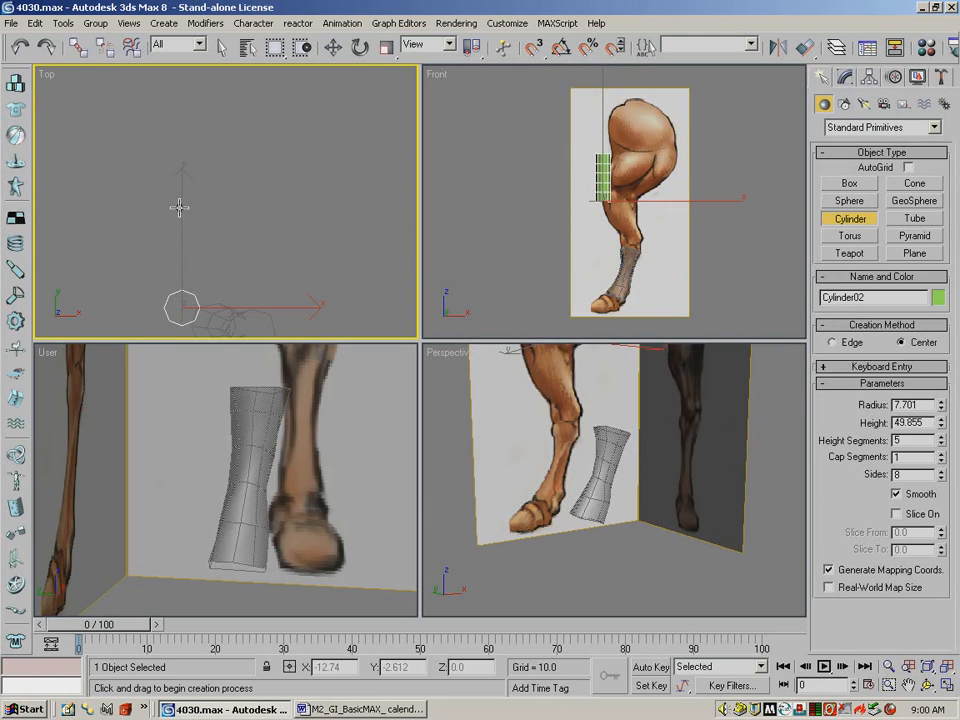
pyautogui.click(179, 206)
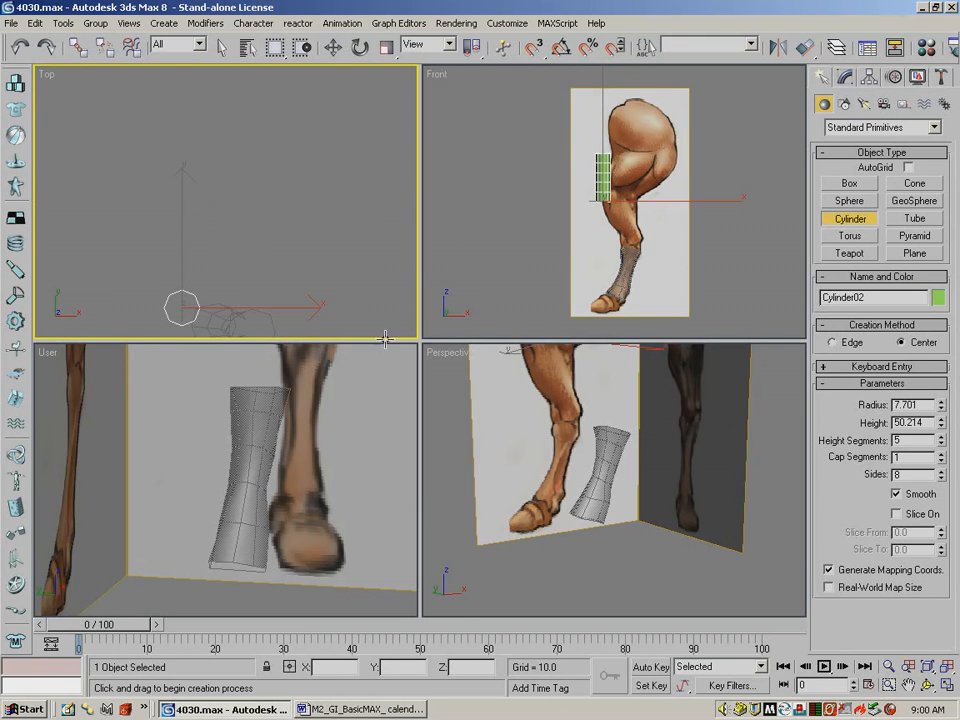
# Move the new cylinder over the leg section above the lower-leg mesh in Left and Front, to about X 19.8 and Z -39.3.
pyautogui.rightClick(354, 407)
pyautogui.press('l')
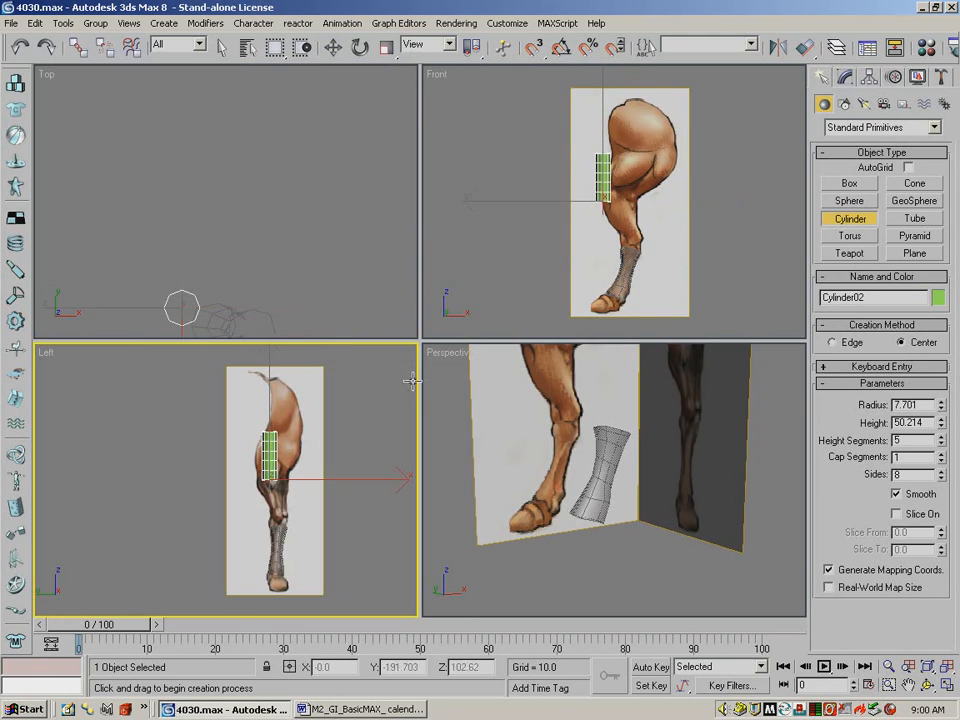
pyautogui.click(333, 47)
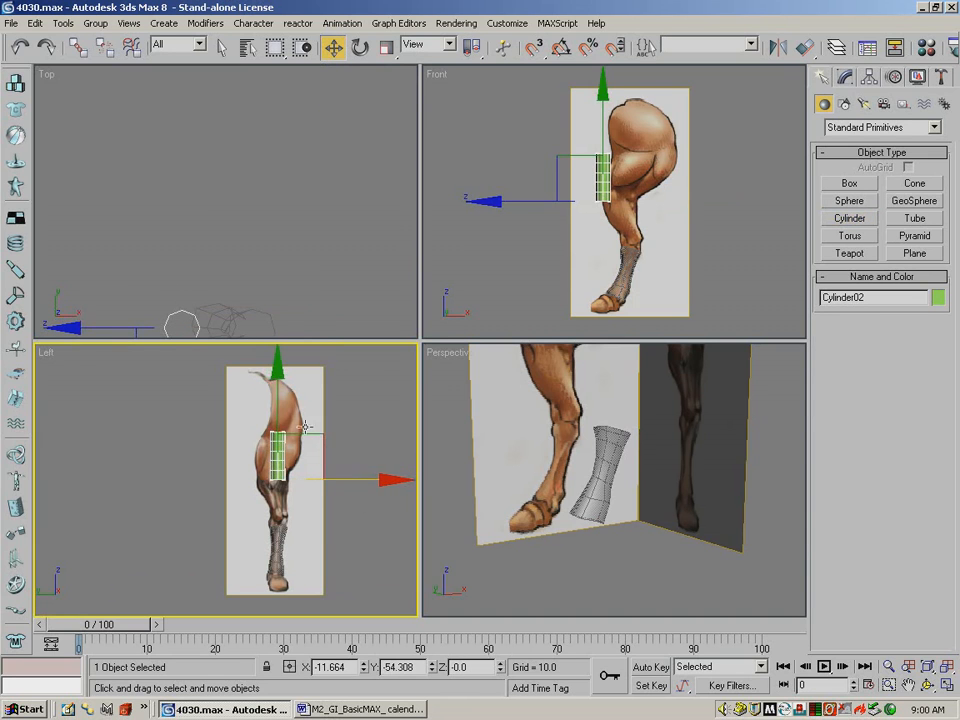
pyautogui.moveTo(279, 396); pyautogui.dragTo(285, 440)
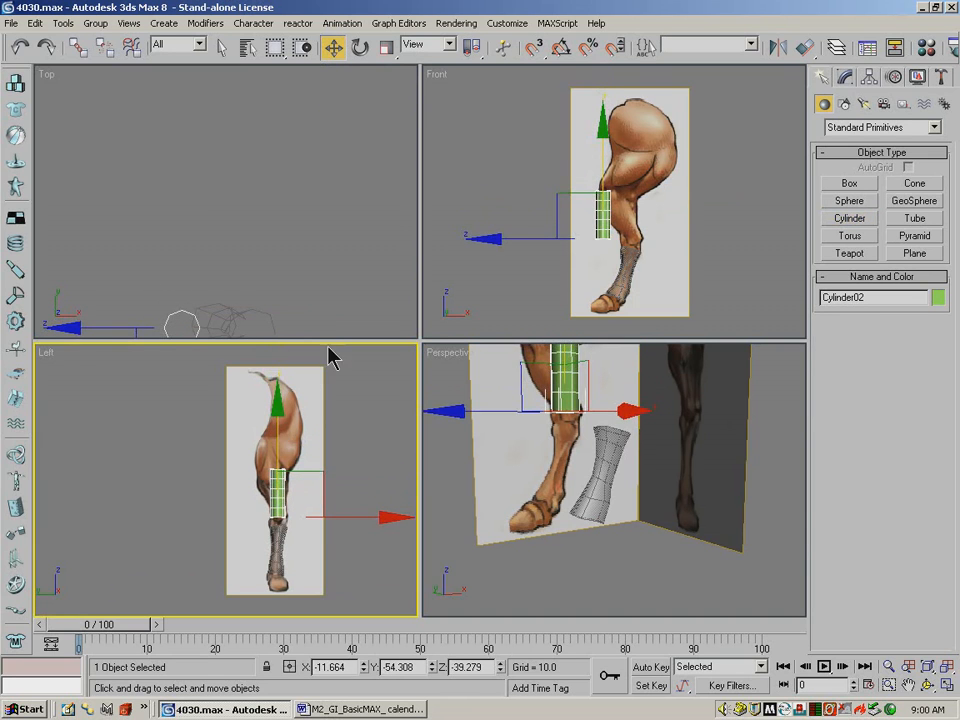
pyautogui.rightClick(516, 208)
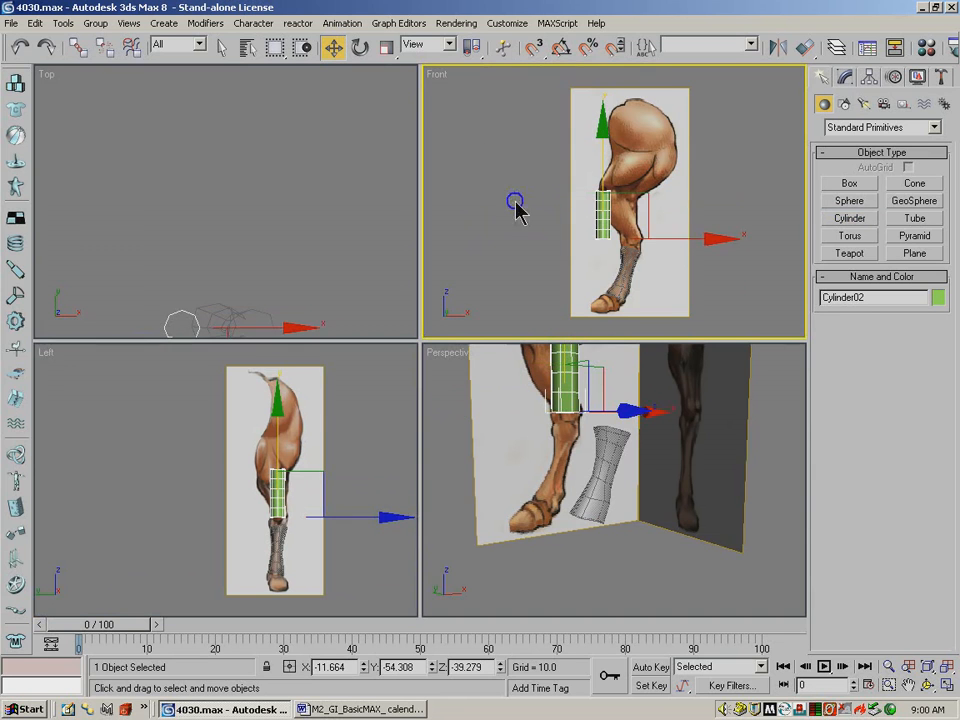
pyautogui.moveTo(686, 240); pyautogui.dragTo(715, 241)
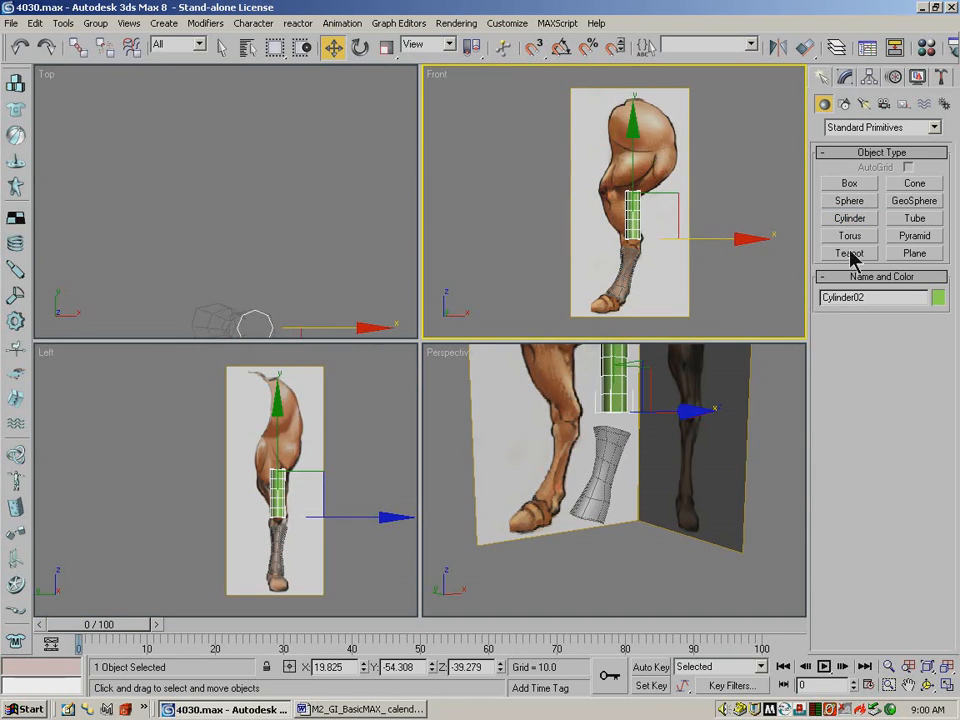
# Set the new cylinder's height to about 56.7 and its object color to golden yellow.
pyautogui.click(845, 77)
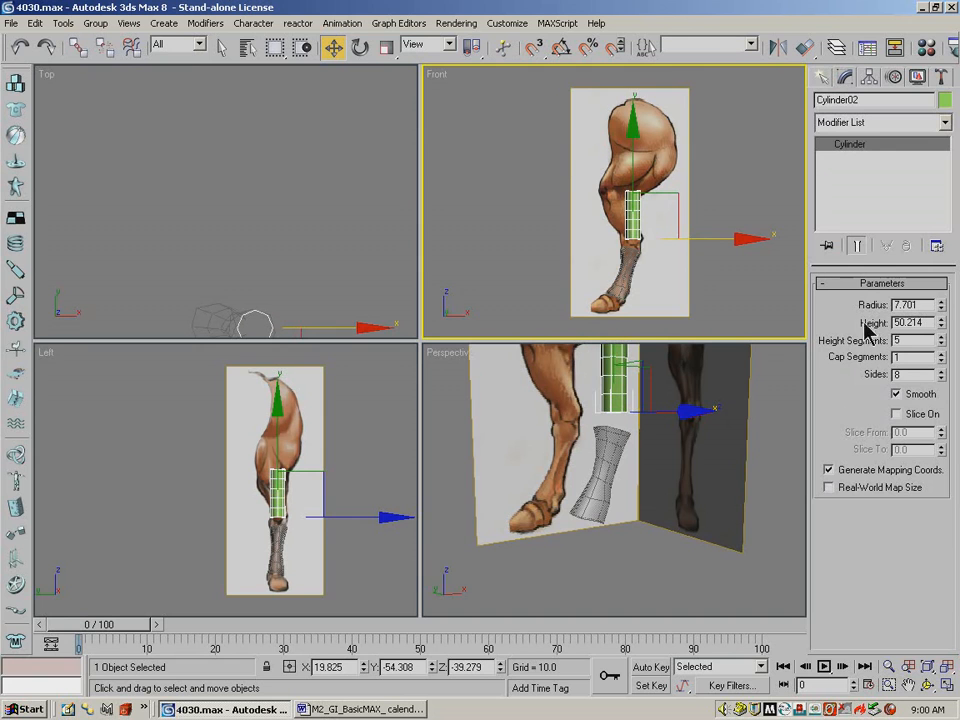
pyautogui.moveTo(941, 320); pyautogui.dragTo(940, 305)
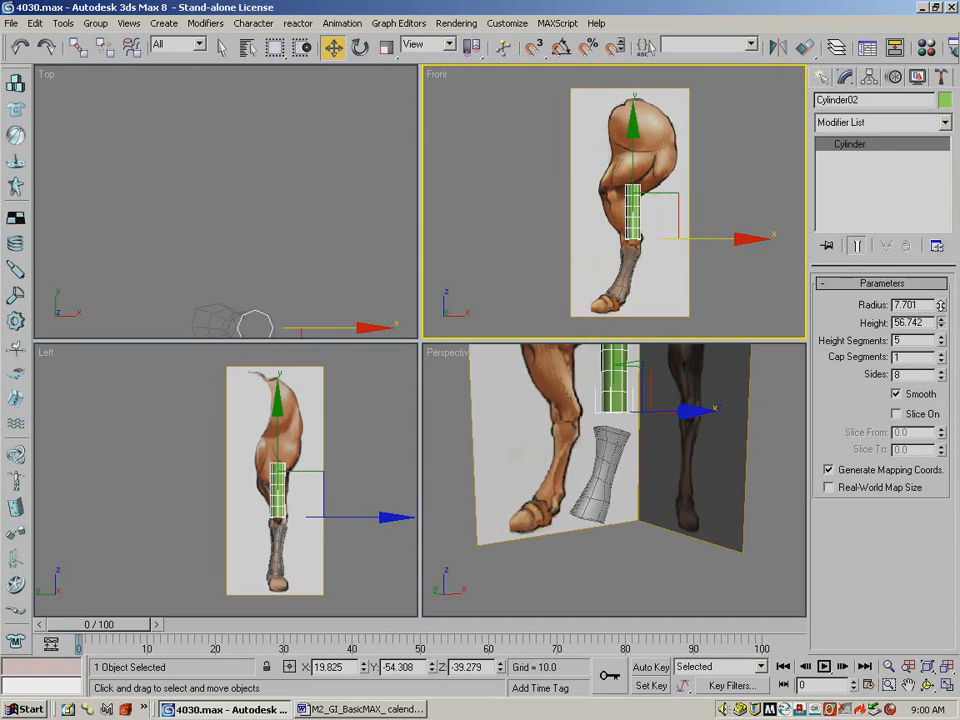
pyautogui.click(948, 100)
pyautogui.click(388, 306)
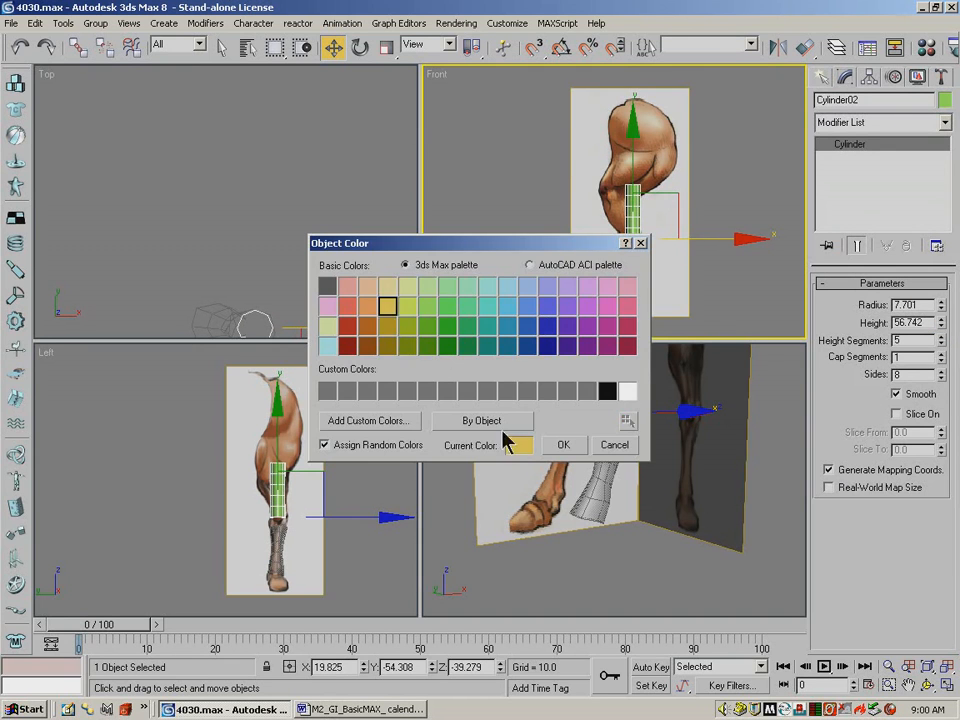
pyautogui.click(563, 444)
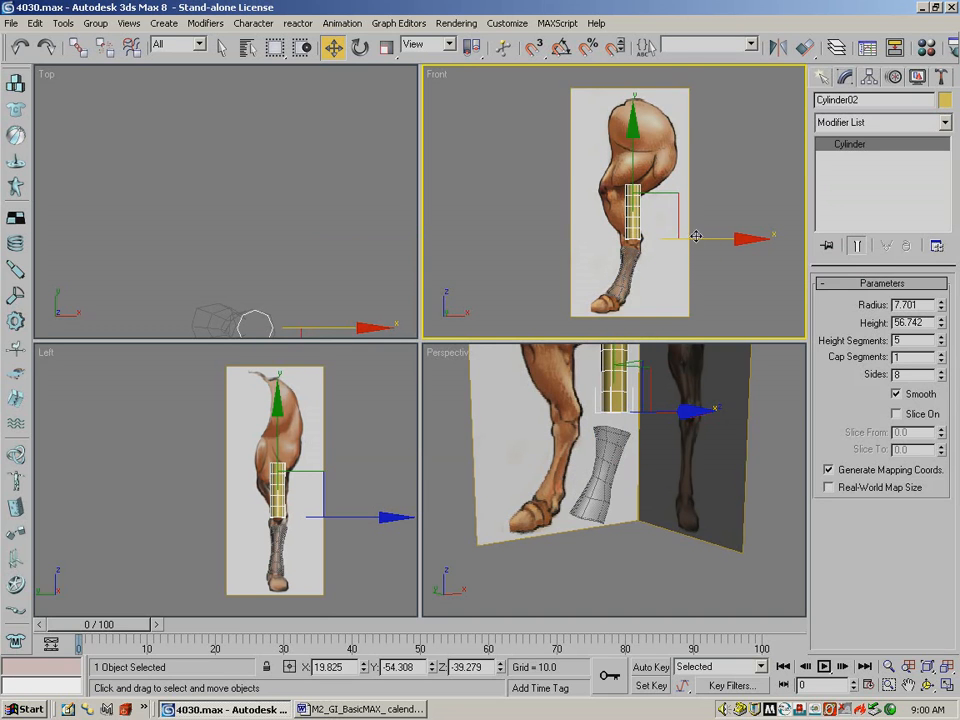
# Tilt the cylinder, using 6 height segments, about 26.3 degrees along the leg's slant in Front and convert it to an Editable Poly.
pyautogui.click(359, 47)
pyautogui.moveTo(556, 178); pyautogui.dragTo(521, 209)
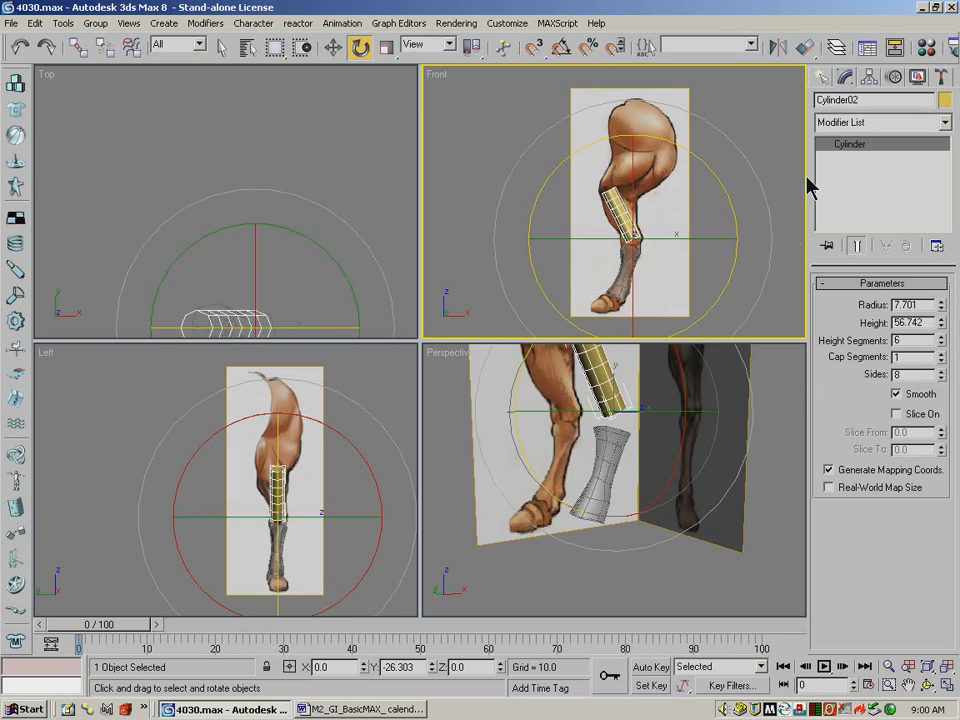
pyautogui.rightClick(853, 148)
pyautogui.click(868, 249)
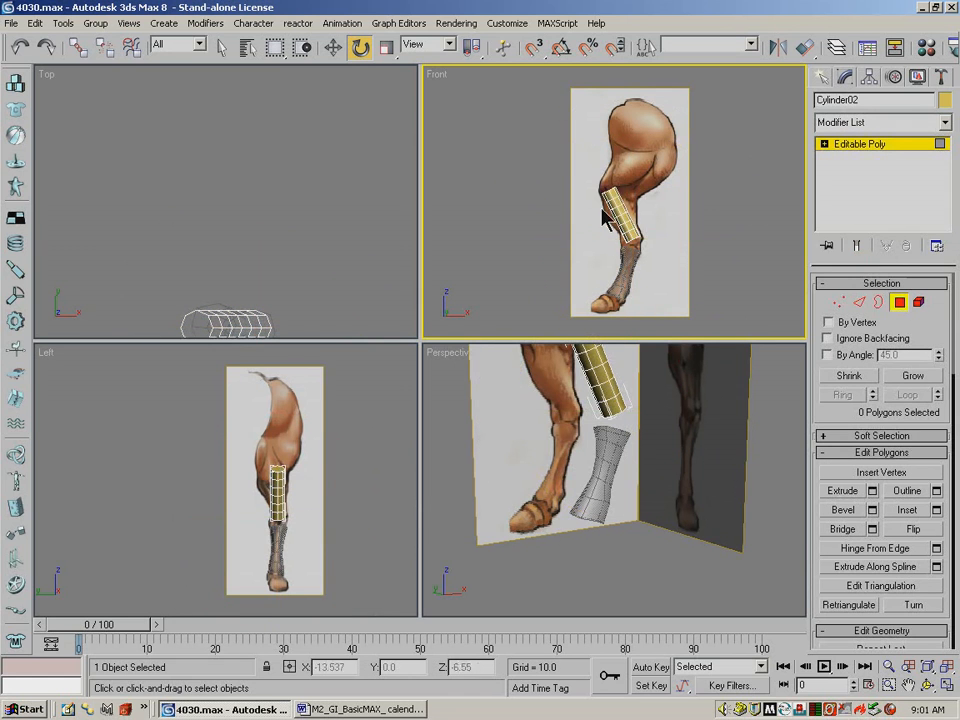
# Delete the cylinder's top and bottom cap polygons.
pyautogui.moveTo(574, 172); pyautogui.dragTo(622, 197)
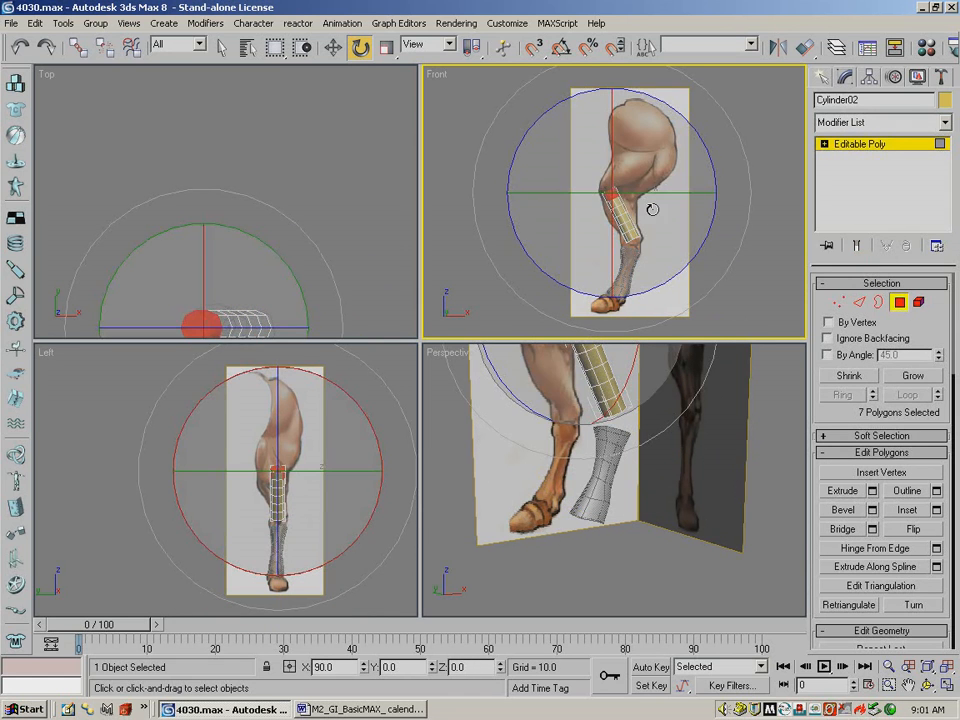
pyautogui.click(222, 47)
pyautogui.click(197, 314)
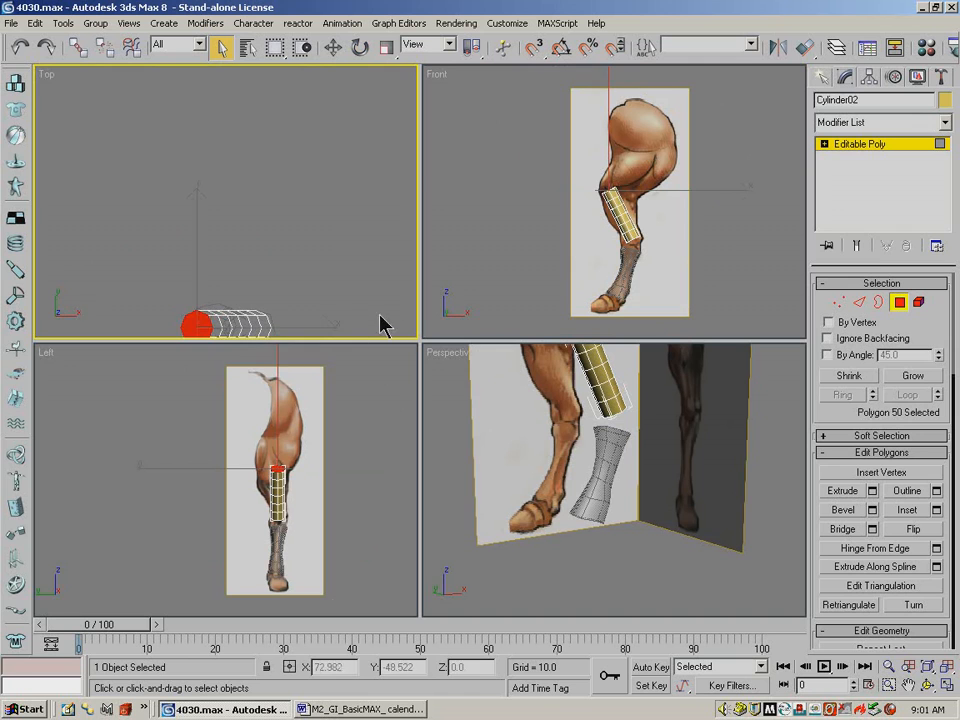
pyautogui.press('Delete')
pyautogui.click(263, 321)
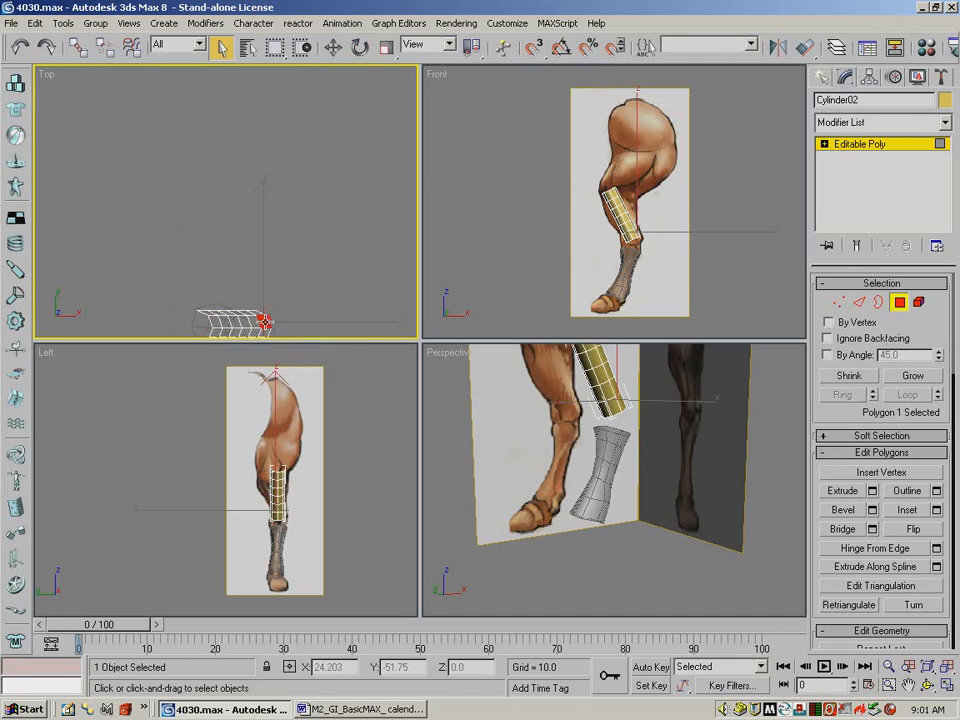
pyautogui.press('Delete')
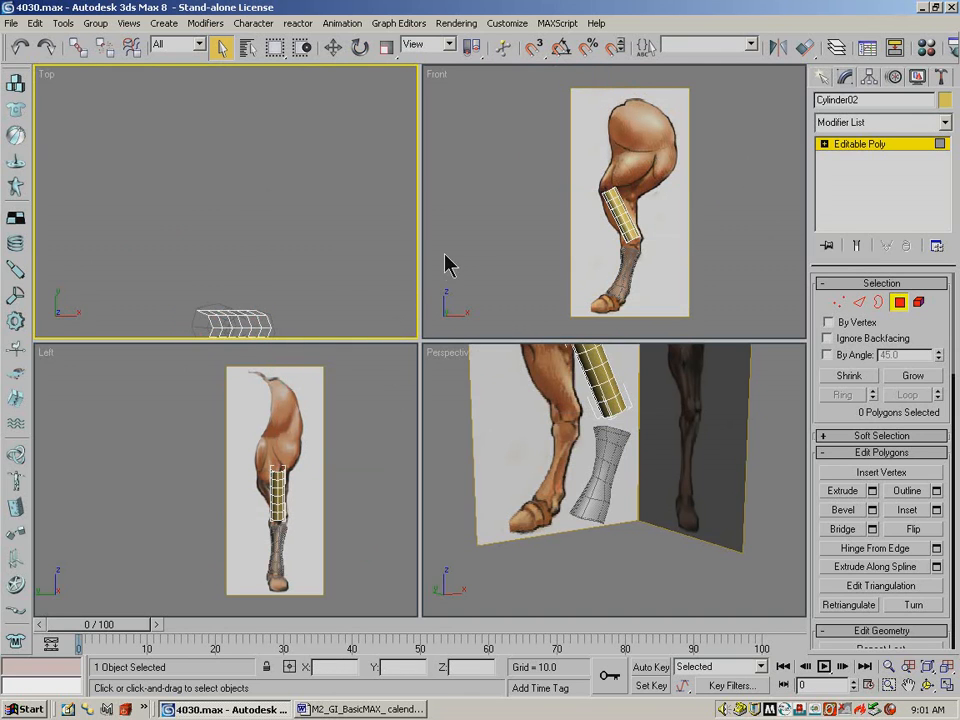
# Enter vertex editing on the new cylinder and make it see-through over the Front reference image.
pyautogui.click(928, 685)
pyautogui.moveTo(590, 440)
pyautogui.mouseDown()
pyautogui.moveTo(549, 360)
pyautogui.moveTo(654, 467)
pyautogui.moveTo(666, 538)
pyautogui.moveTo(581, 481)
pyautogui.moveTo(542, 427)
pyautogui.moveTo(577, 423)
pyautogui.mouseUp()
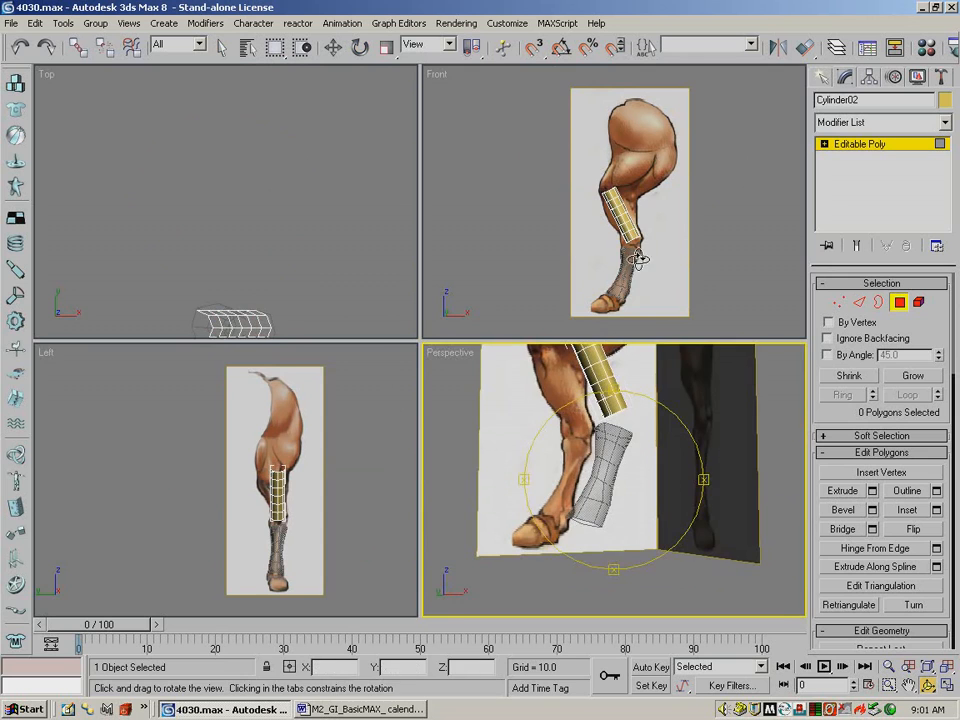
pyautogui.rightClick(706, 275)
pyautogui.click(943, 685)
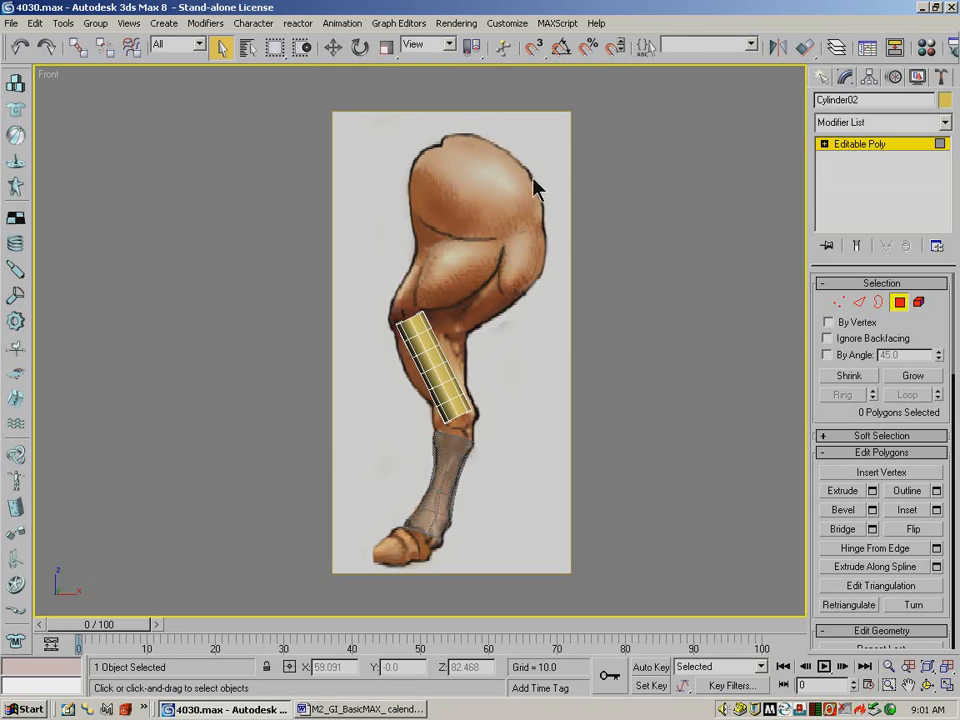
pyautogui.click(332, 47)
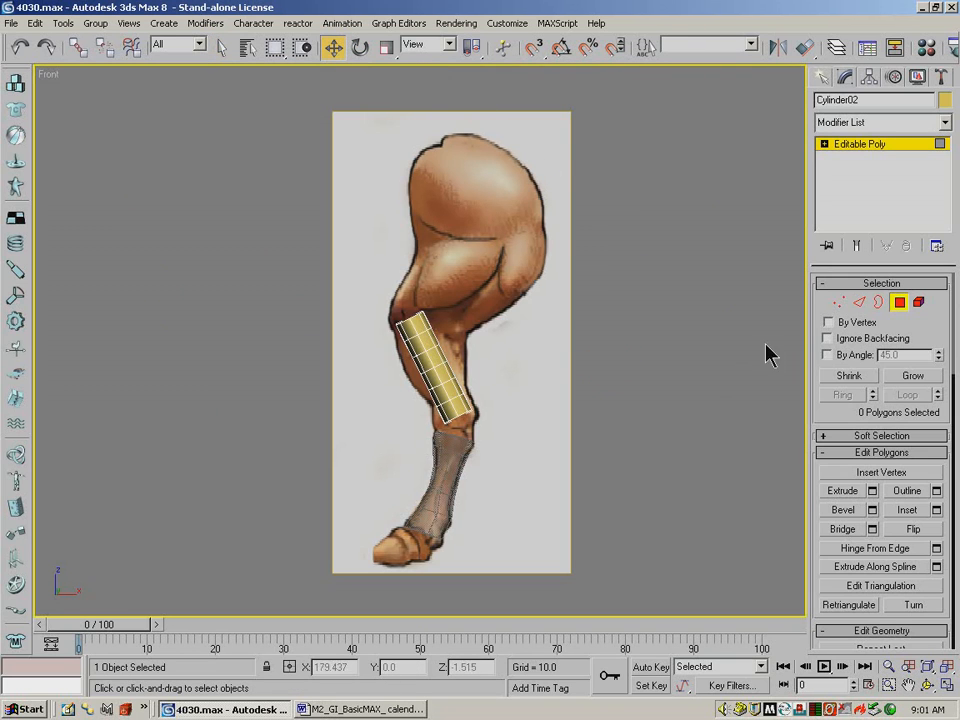
pyautogui.click(840, 302)
pyautogui.click(888, 685)
pyautogui.moveTo(555, 461); pyautogui.dragTo(317, 268)
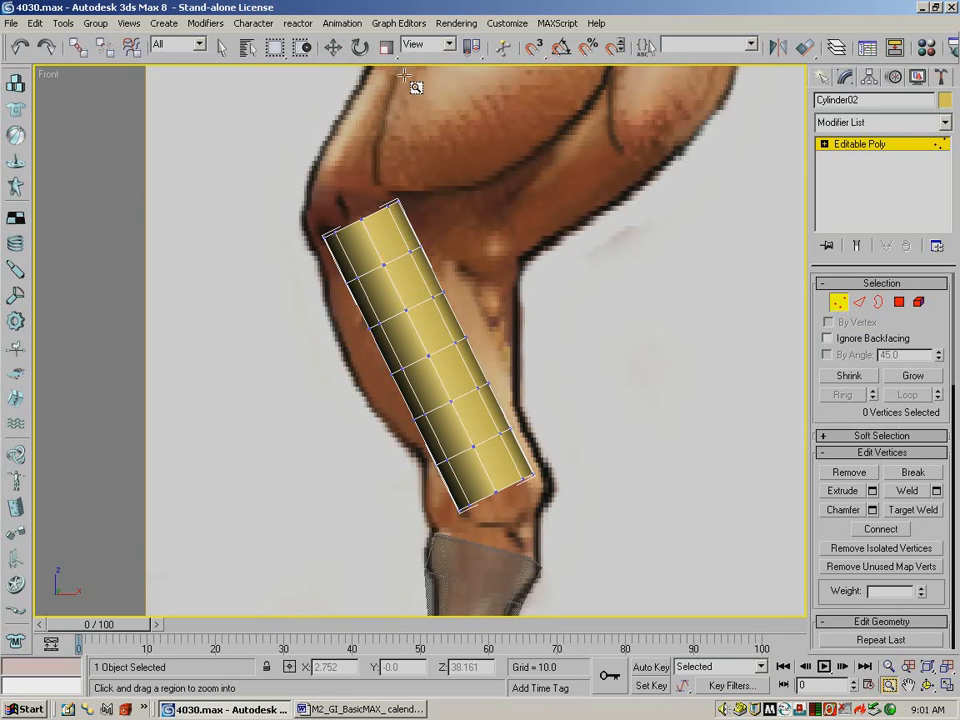
pyautogui.hotkey('alt', 'x')
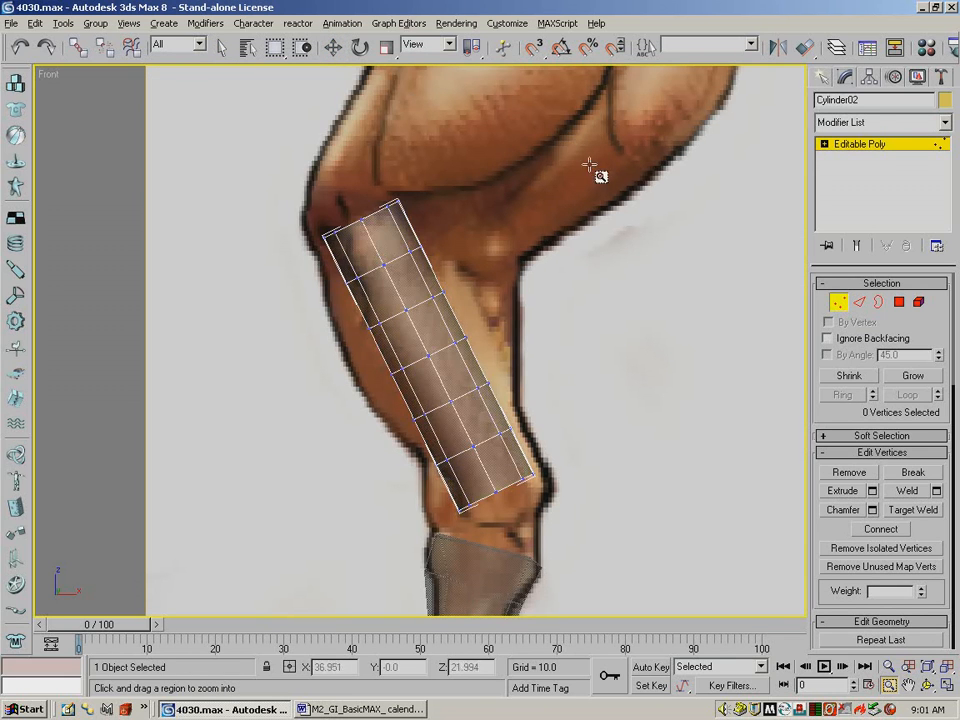
# Rotate the cylinder's top vertex row and the second row clockwise in Front so they cut across the leg more squarely.
pyautogui.click(331, 47)
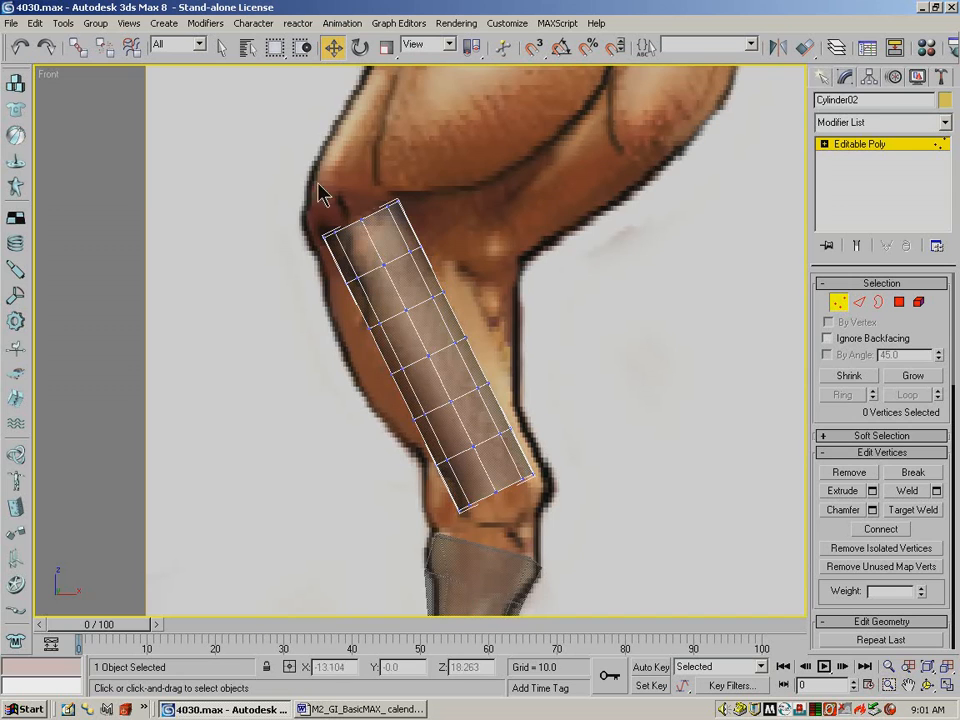
pyautogui.moveTo(274, 182); pyautogui.dragTo(437, 236)
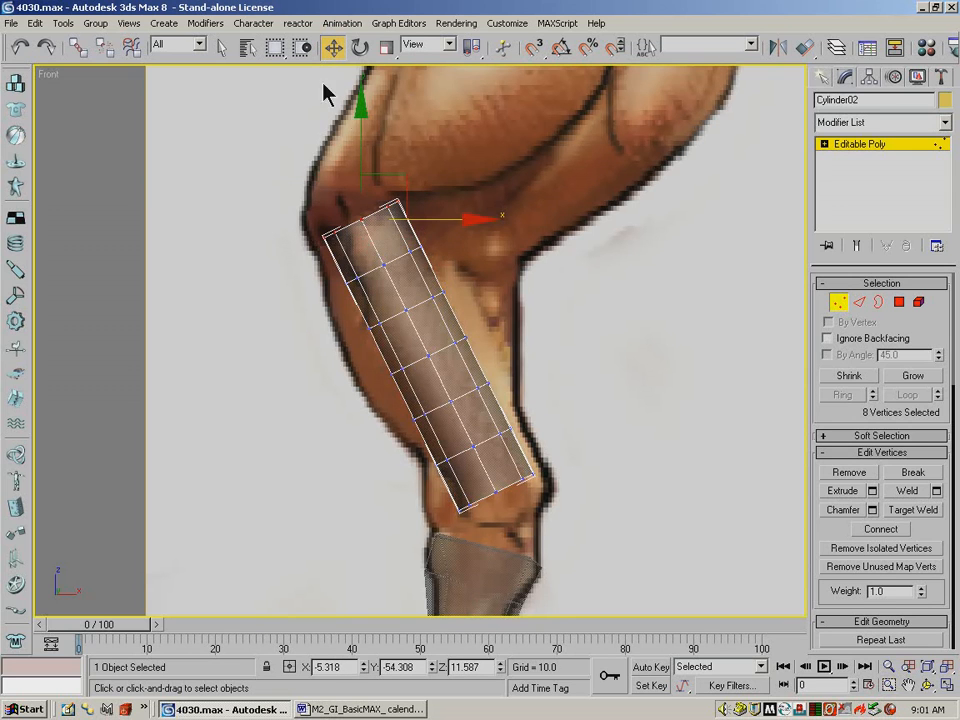
pyautogui.click(358, 47)
pyautogui.moveTo(433, 153); pyautogui.dragTo(463, 193)
pyautogui.click(307, 342)
pyautogui.moveTo(328, 305)
pyautogui.mouseDown()
pyautogui.moveTo(413, 242)
pyautogui.moveTo(415, 258)
pyautogui.moveTo(330, 302)
pyautogui.moveTo(328, 294)
pyautogui.mouseUp()
pyautogui.click(502, 246)
pyautogui.keyDown('alt'); pyautogui.moveTo(524, 277); pyautogui.dragTo(411, 309); pyautogui.keyUp('alt')
pyautogui.moveTo(452, 189); pyautogui.dragTo(471, 217)
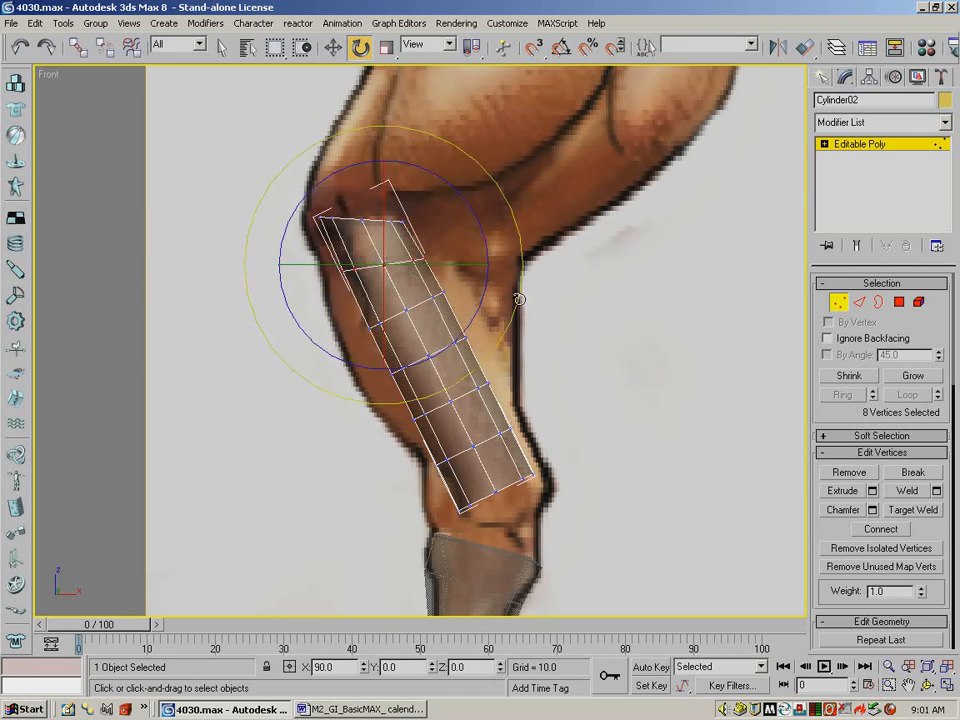
# Rotate the fourth vertex row clockwise in Front and the third row clockwise by about 14.9 degrees.
pyautogui.click(505, 335)
pyautogui.moveTo(490, 330); pyautogui.dragTo(390, 400)
pyautogui.keyDown('alt'); pyautogui.moveTo(458, 409); pyautogui.dragTo(456, 410); pyautogui.keyUp('alt')
pyautogui.moveTo(519, 306); pyautogui.dragTo(523, 322)
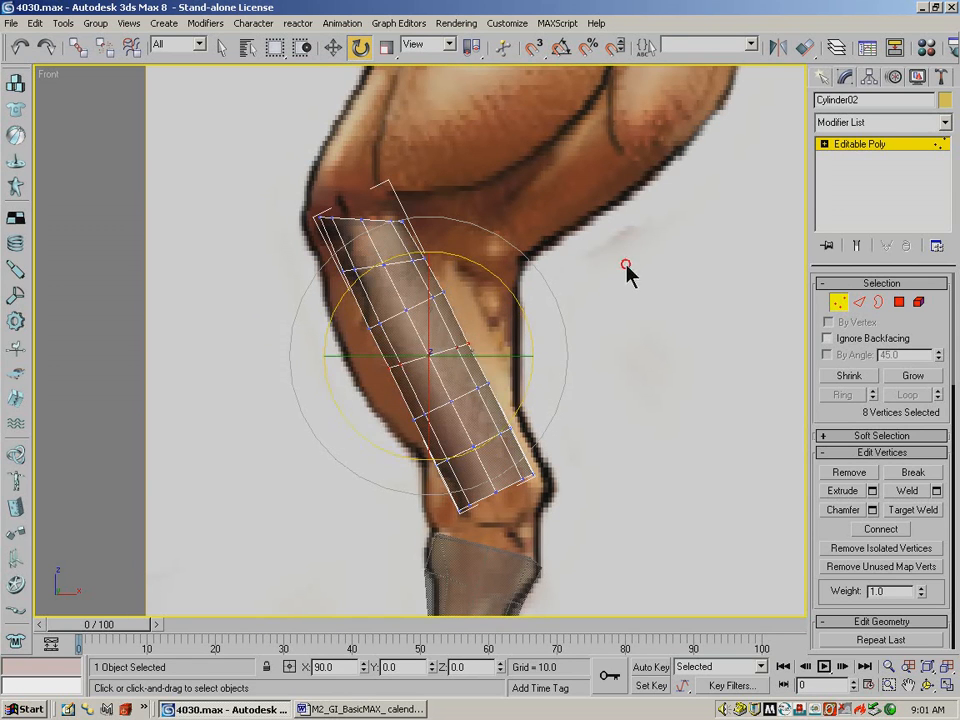
pyautogui.click(380, 310)
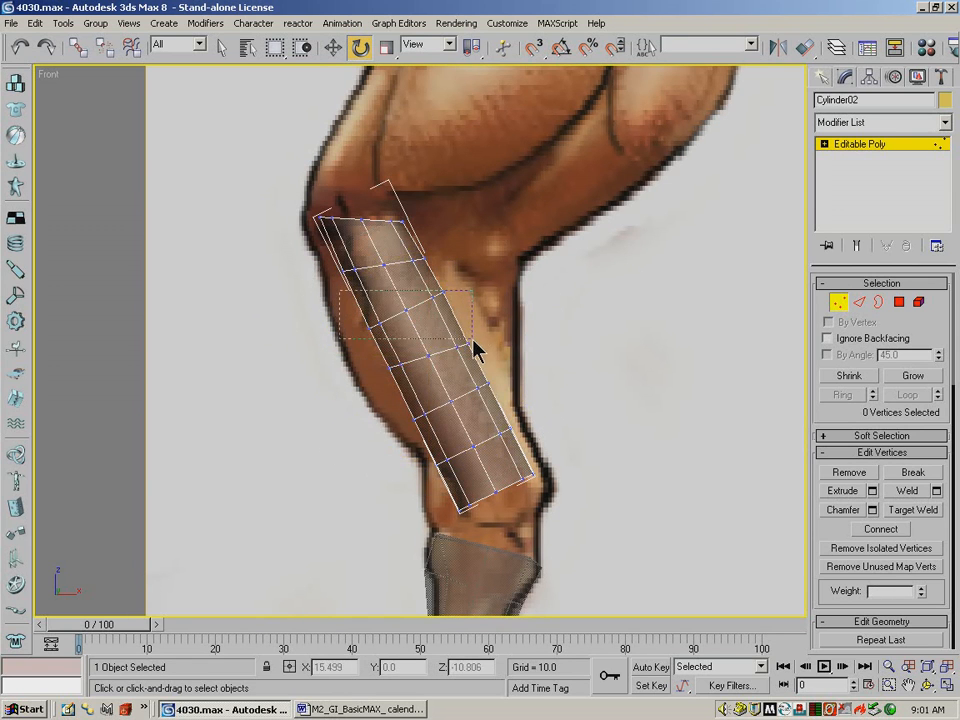
pyautogui.moveTo(473, 341); pyautogui.dragTo(472, 341)
pyautogui.moveTo(494, 260); pyautogui.dragTo(507, 284)
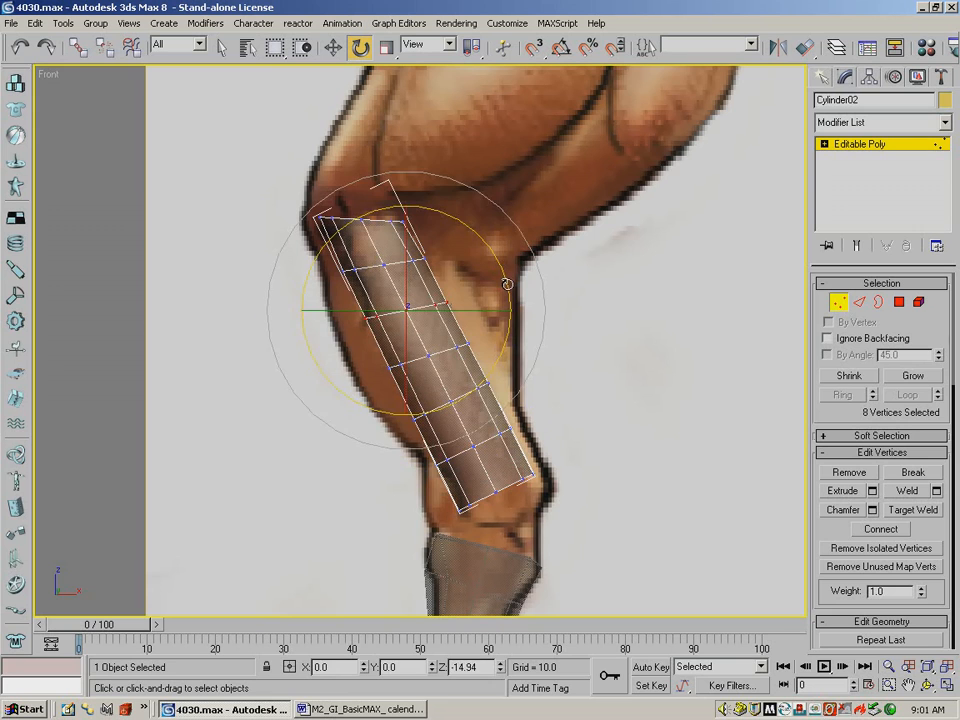
# Rotate the fifth vertex row clockwise in Front by about 19.7 degrees and turn the sixth row clockwise as well.
pyautogui.click(554, 333)
pyautogui.moveTo(513, 373); pyautogui.dragTo(396, 427)
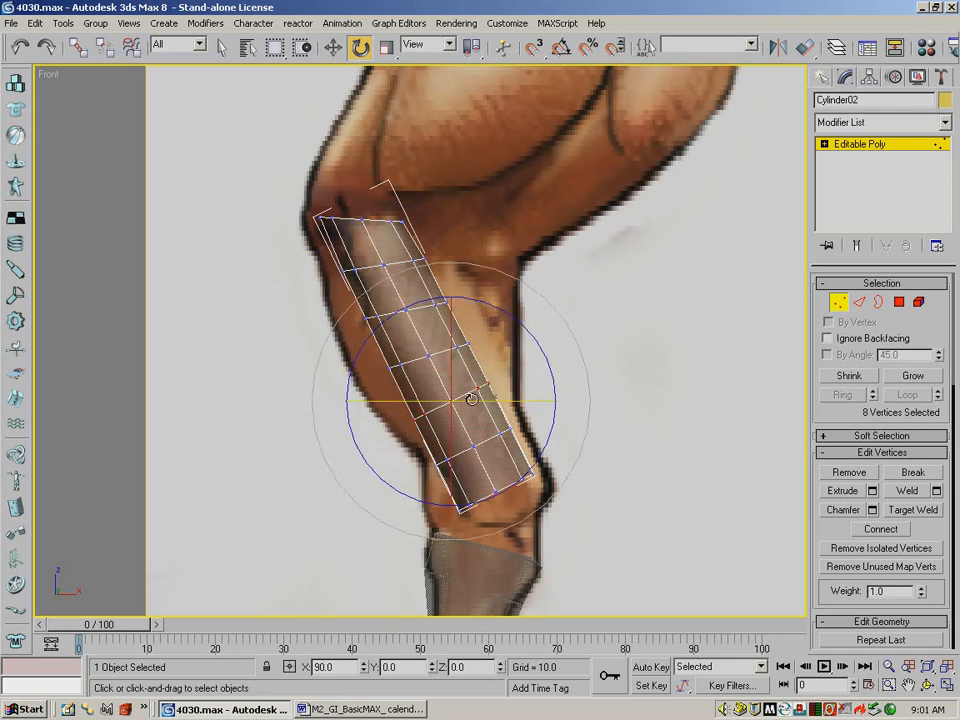
pyautogui.moveTo(537, 350); pyautogui.dragTo(552, 371)
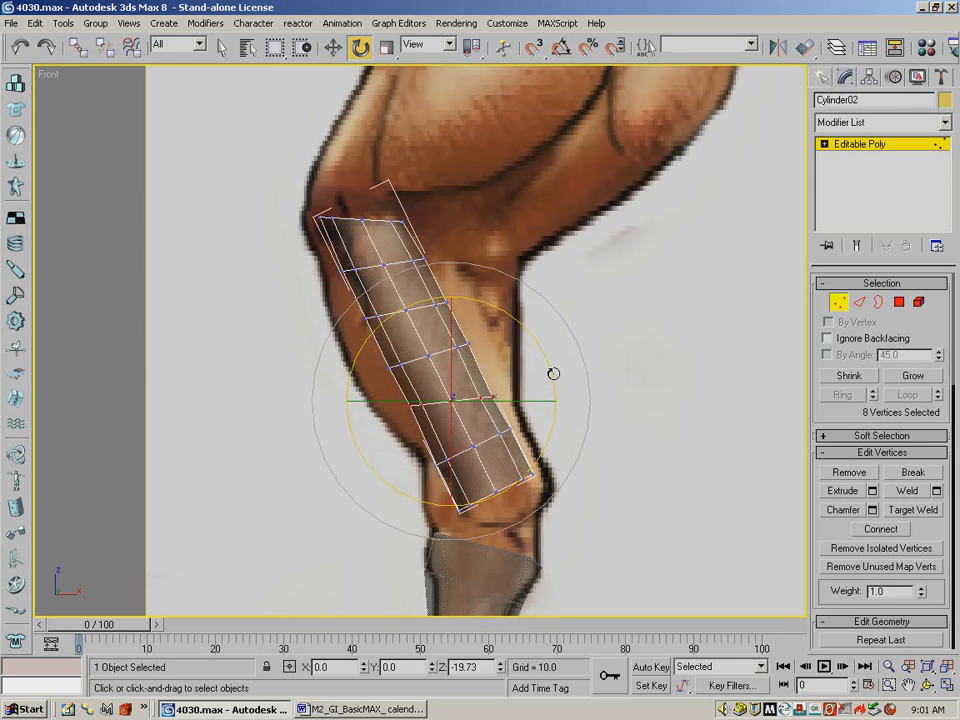
pyautogui.click(571, 427)
pyautogui.moveTo(517, 422); pyautogui.dragTo(410, 471)
pyautogui.moveTo(566, 411); pyautogui.dragTo(581, 443)
# Rotate the cylinder's bottom vertex row clockwise in Front until it runs horizontally across the leg, and clear the selection.
pyautogui.moveTo(567, 492); pyautogui.dragTo(511, 524)
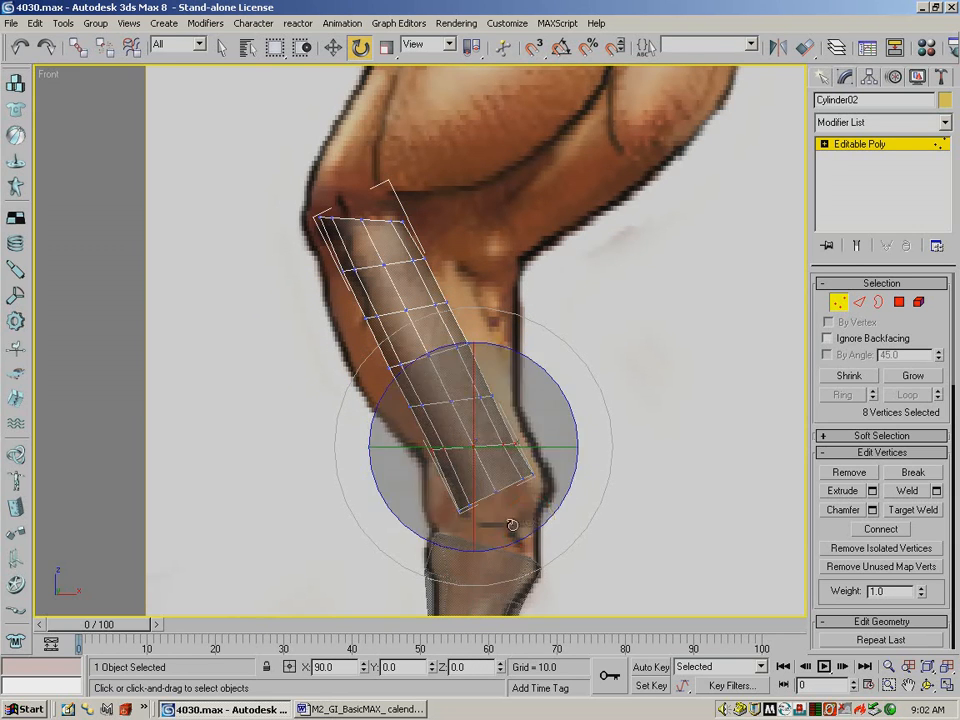
pyautogui.click(414, 532)
pyautogui.moveTo(418, 519); pyautogui.dragTo(557, 461)
pyautogui.moveTo(557, 415); pyautogui.dragTo(593, 447)
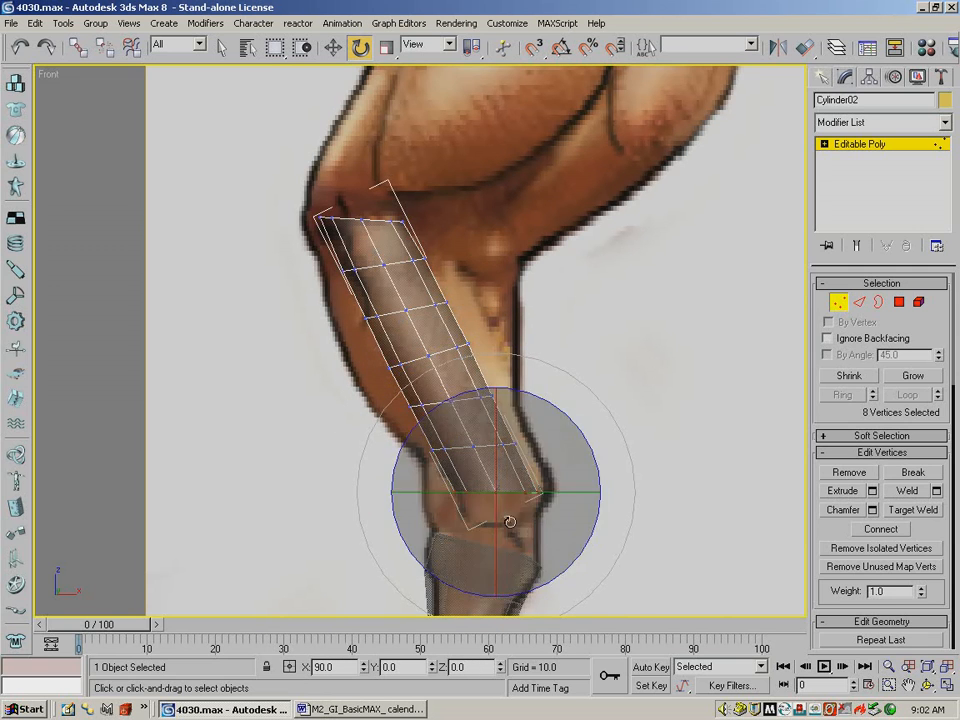
pyautogui.click(615, 283)
# Scale the top three vertex rows wider along X in Front, stretching the top row the most.
pyautogui.click(332, 47)
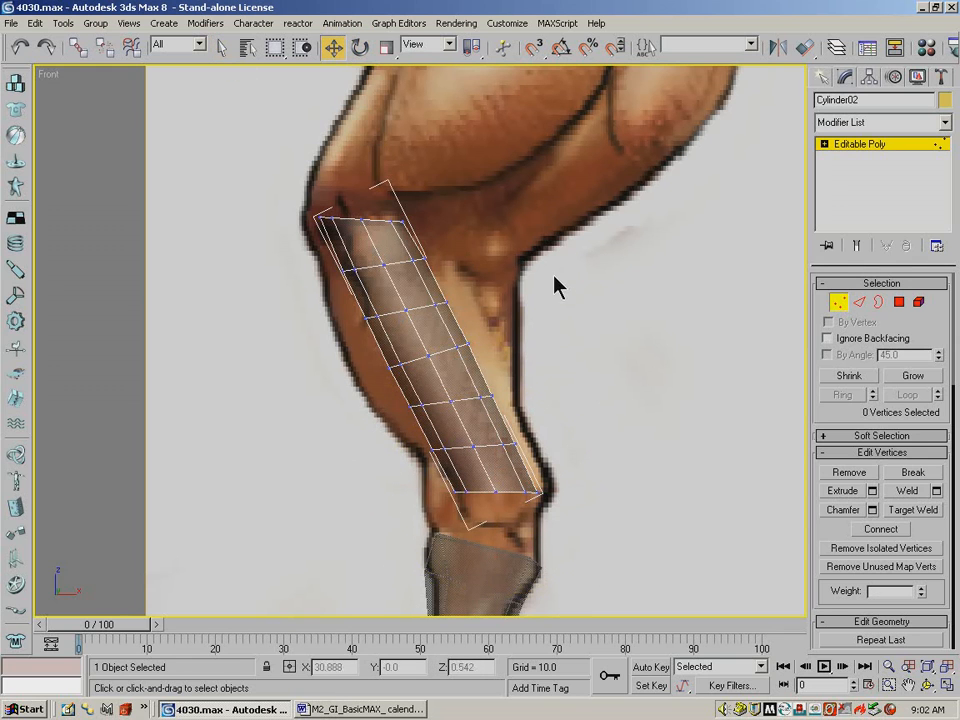
pyautogui.moveTo(467, 201); pyautogui.dragTo(272, 245)
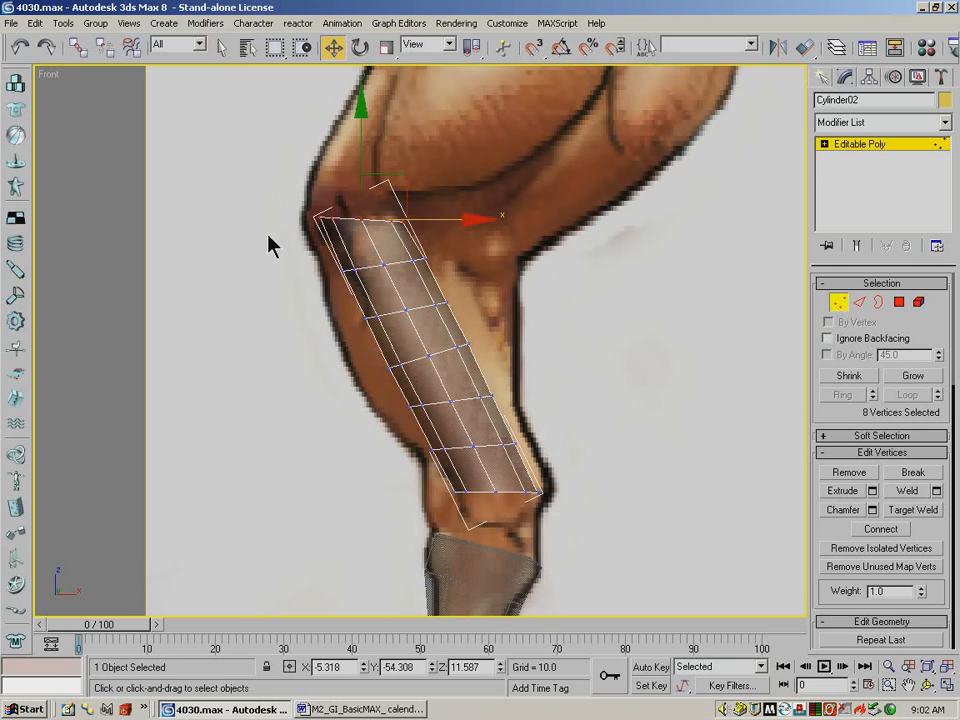
pyautogui.click(386, 47)
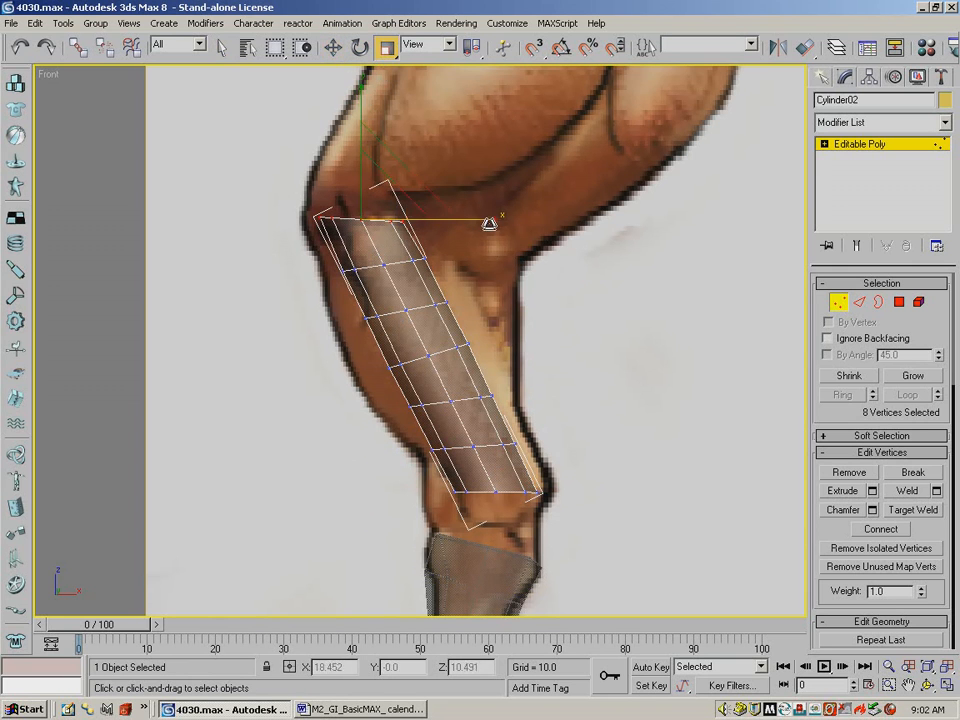
pyautogui.moveTo(497, 222); pyautogui.dragTo(612, 228)
pyautogui.moveTo(451, 251); pyautogui.dragTo(324, 292)
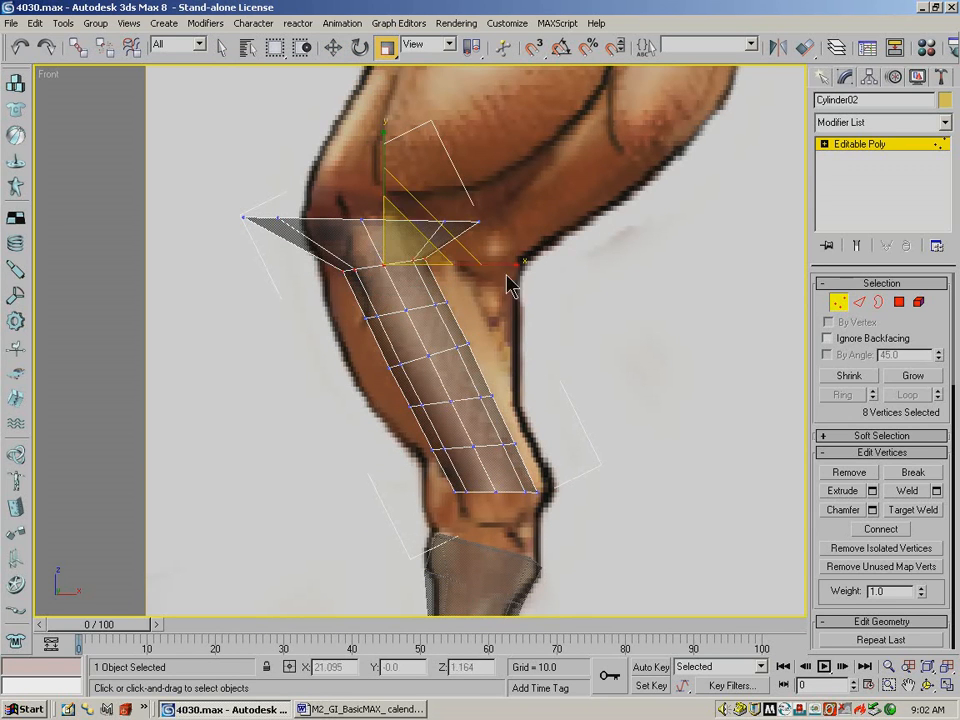
pyautogui.moveTo(514, 265); pyautogui.dragTo(548, 290)
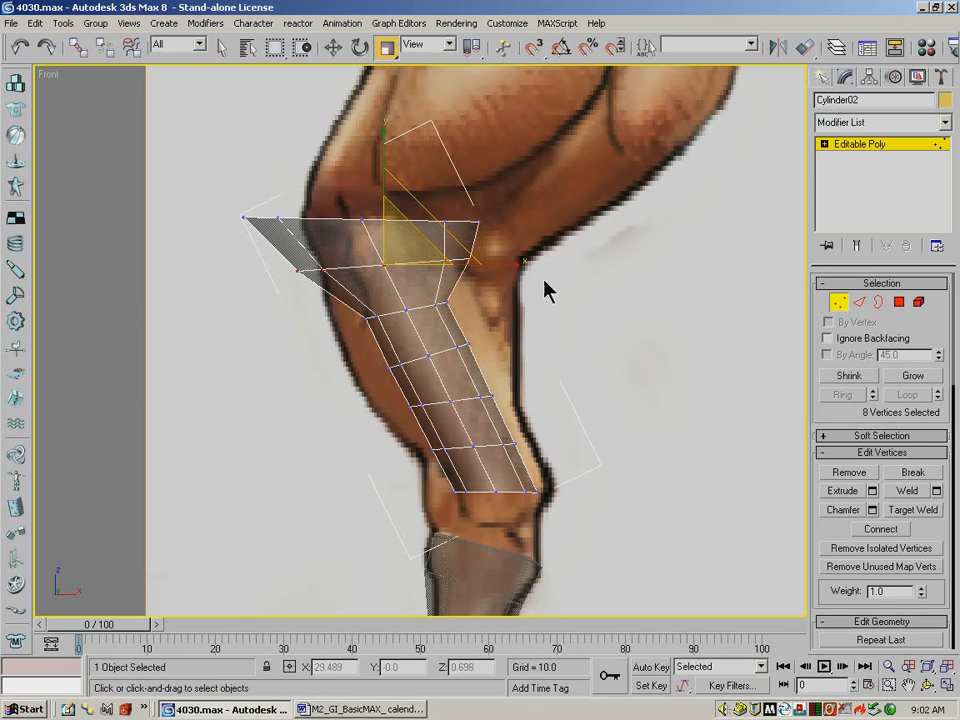
pyautogui.moveTo(348, 343); pyautogui.dragTo(350, 343)
pyautogui.moveTo(540, 311); pyautogui.dragTo(585, 312)
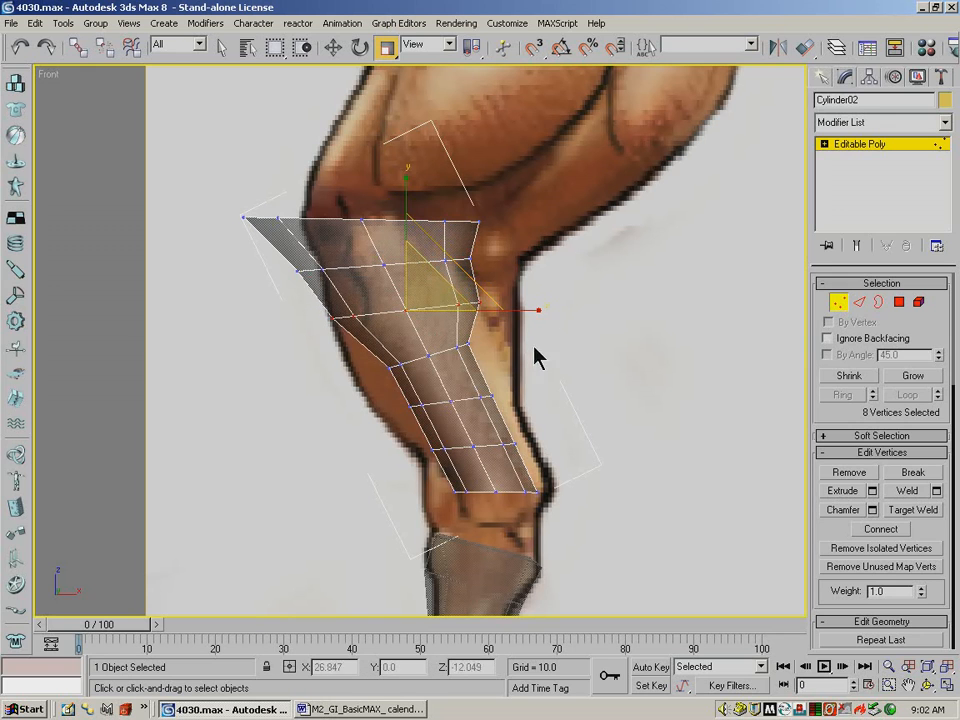
# Scale the fourth through bottom vertex rows wider along X in Front, by less on each row toward the bottom.
pyautogui.moveTo(424, 380); pyautogui.dragTo(385, 378)
pyautogui.moveTo(557, 354); pyautogui.dragTo(598, 356)
pyautogui.moveTo(400, 421); pyautogui.dragTo(398, 420)
pyautogui.moveTo(580, 402); pyautogui.dragTo(612, 403)
pyautogui.moveTo(425, 465); pyautogui.dragTo(426, 466)
pyautogui.moveTo(602, 448); pyautogui.dragTo(626, 451)
pyautogui.moveTo(560, 485); pyautogui.dragTo(422, 520)
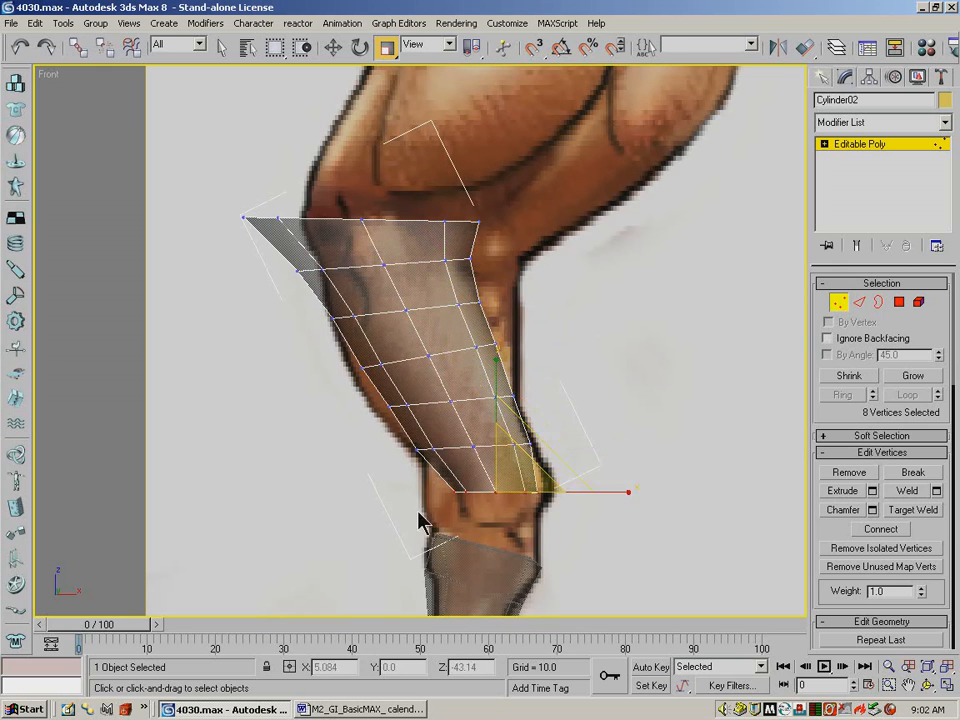
pyautogui.moveTo(624, 494); pyautogui.dragTo(634, 495)
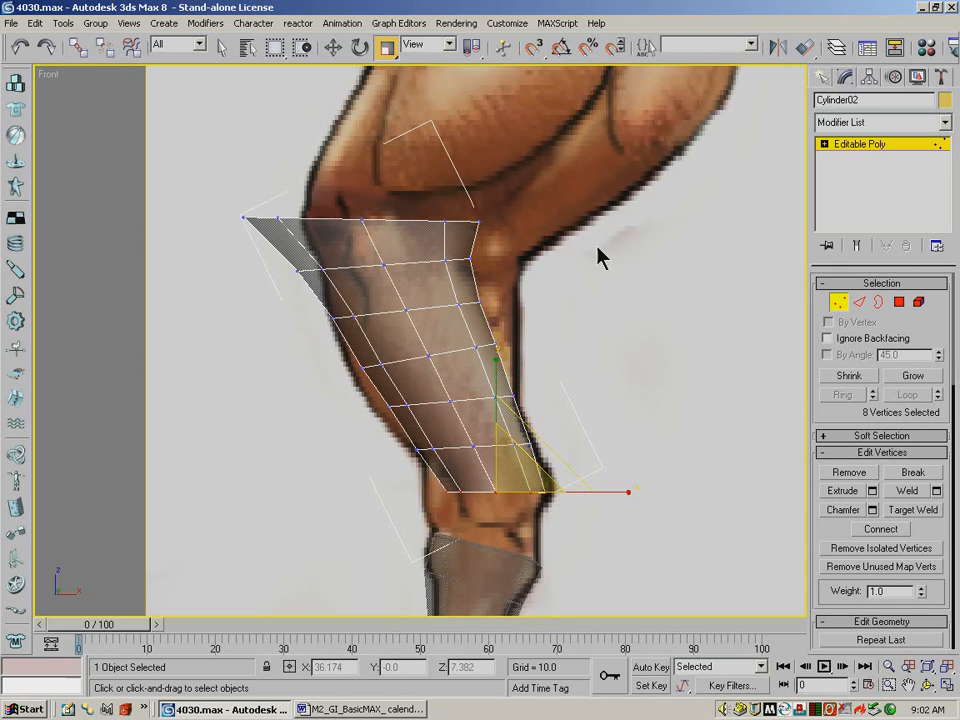
# Compress all the cylinder's vertices vertically in Front and position them so the top row lines up with the upper bend in the leg's outline.
pyautogui.moveTo(602, 172); pyautogui.dragTo(583, 320)
pyautogui.moveTo(143, 566); pyautogui.dragTo(143, 566)
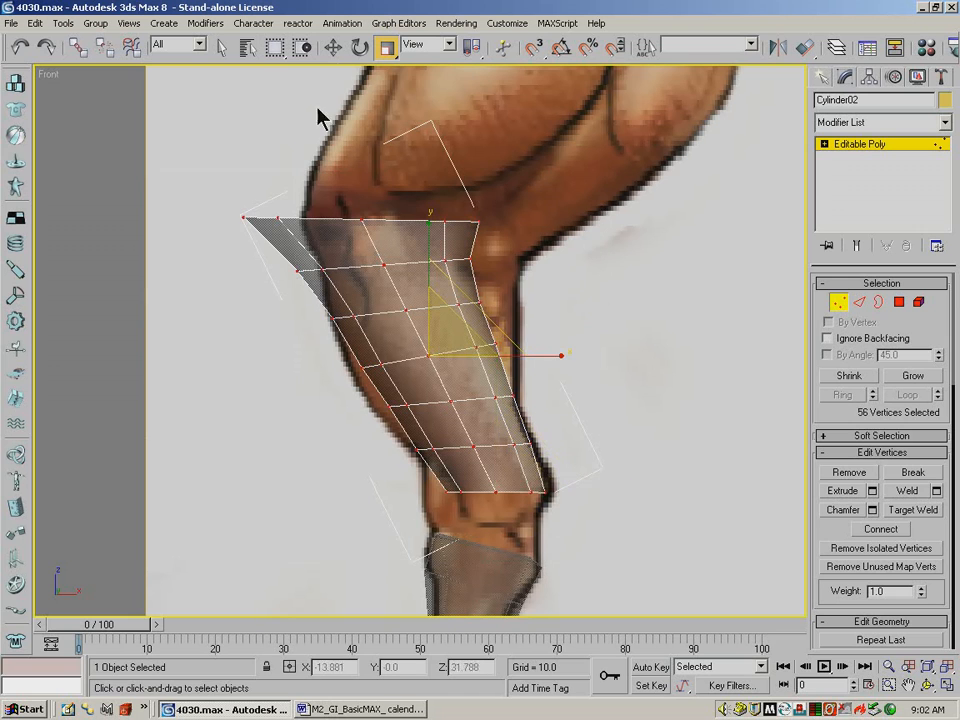
pyautogui.moveTo(428, 232)
pyautogui.mouseDown()
pyautogui.moveTo(428, 240)
pyautogui.moveTo(436, 230)
pyautogui.moveTo(450, 236)
pyautogui.moveTo(428, 243)
pyautogui.moveTo(429, 257)
pyautogui.mouseUp()
pyautogui.click(332, 47)
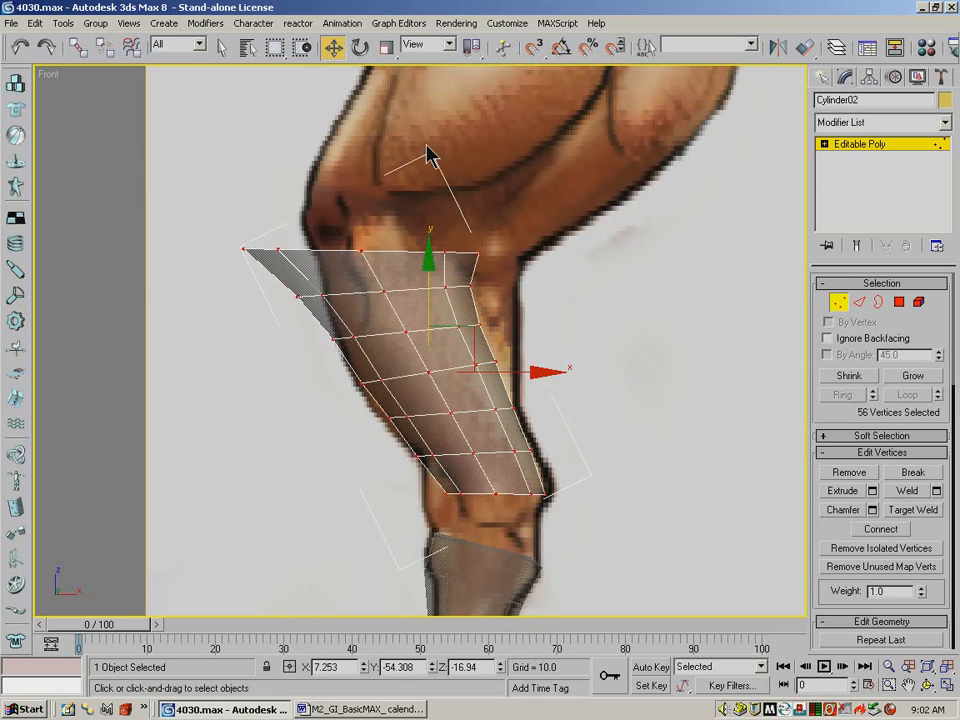
pyautogui.click(384, 48)
pyautogui.moveTo(430, 245)
pyautogui.mouseDown()
pyautogui.moveTo(428, 260)
pyautogui.moveTo(431, 238)
pyautogui.mouseUp()
pyautogui.click(333, 47)
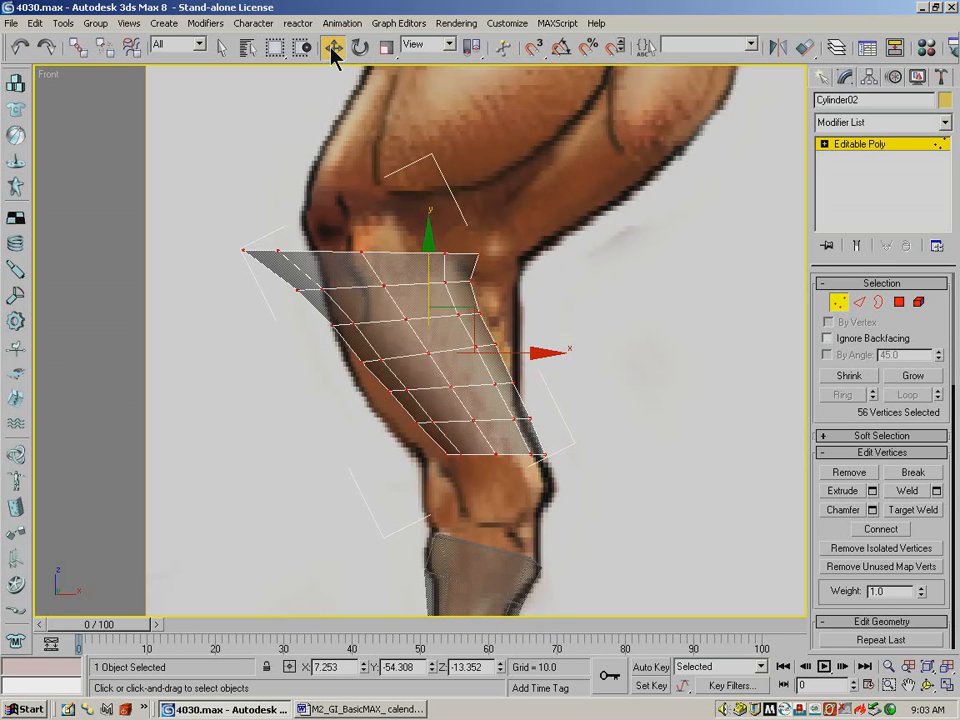
# Narrow the top vertex row along X and shift it and the second row right so their left ends follow the leg's outline.
pyautogui.moveTo(557, 275); pyautogui.dragTo(557, 276)
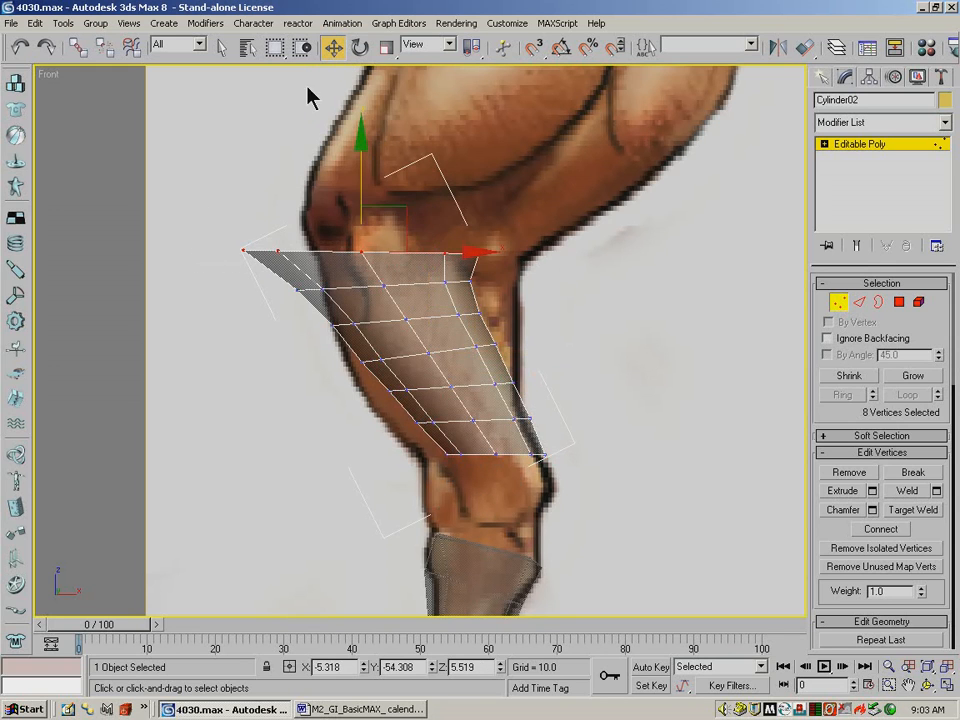
pyautogui.click(386, 47)
pyautogui.moveTo(494, 257)
pyautogui.mouseDown()
pyautogui.moveTo(465, 257)
pyautogui.moveTo(507, 252)
pyautogui.mouseUp()
pyautogui.press('w')
pyautogui.moveTo(279, 275); pyautogui.dragTo(434, 299)
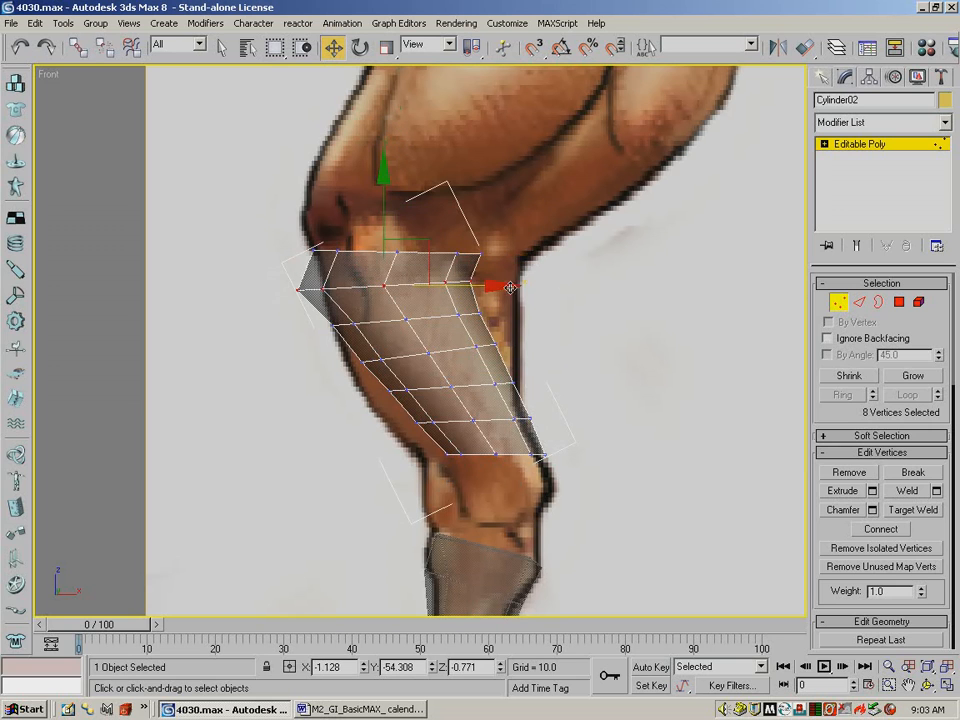
pyautogui.moveTo(501, 287); pyautogui.dragTo(520, 286)
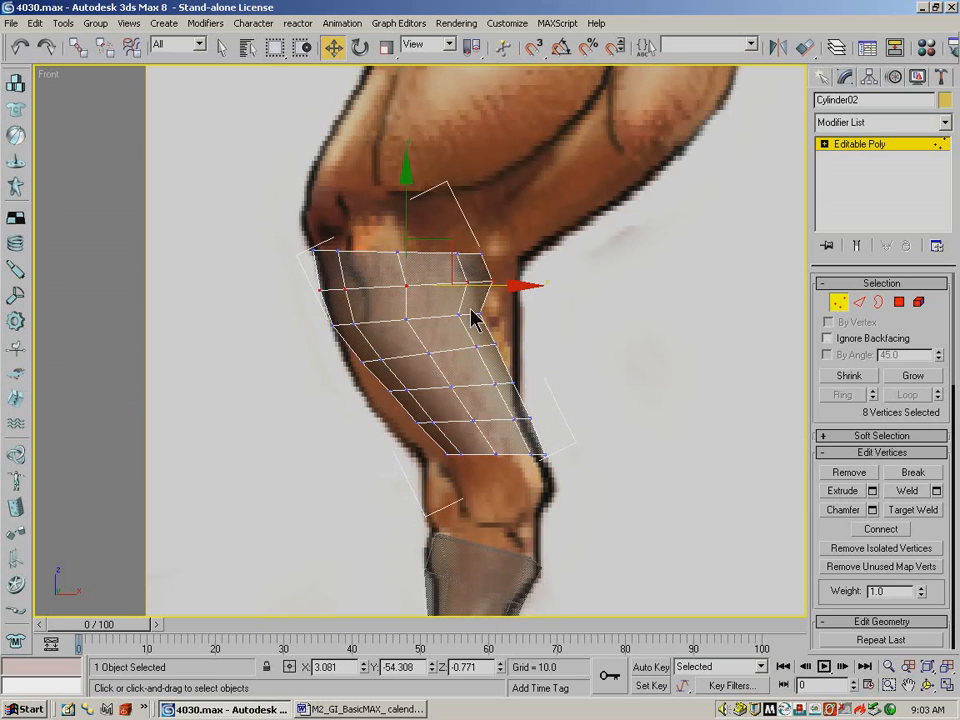
# Adjust the third vertex row and pull the left-side vertices of the fourth through bottom rows left onto the leg's outline in Front.
pyautogui.moveTo(318, 313); pyautogui.dragTo(523, 320)
pyautogui.moveTo(332, 343); pyautogui.dragTo(395, 378)
pyautogui.moveTo(467, 365); pyautogui.dragTo(453, 368)
pyautogui.moveTo(371, 380); pyautogui.dragTo(418, 405)
pyautogui.moveTo(482, 396); pyautogui.dragTo(443, 412)
pyautogui.moveTo(507, 424); pyautogui.dragTo(476, 435)
pyautogui.moveTo(417, 465); pyautogui.dragTo(480, 452)
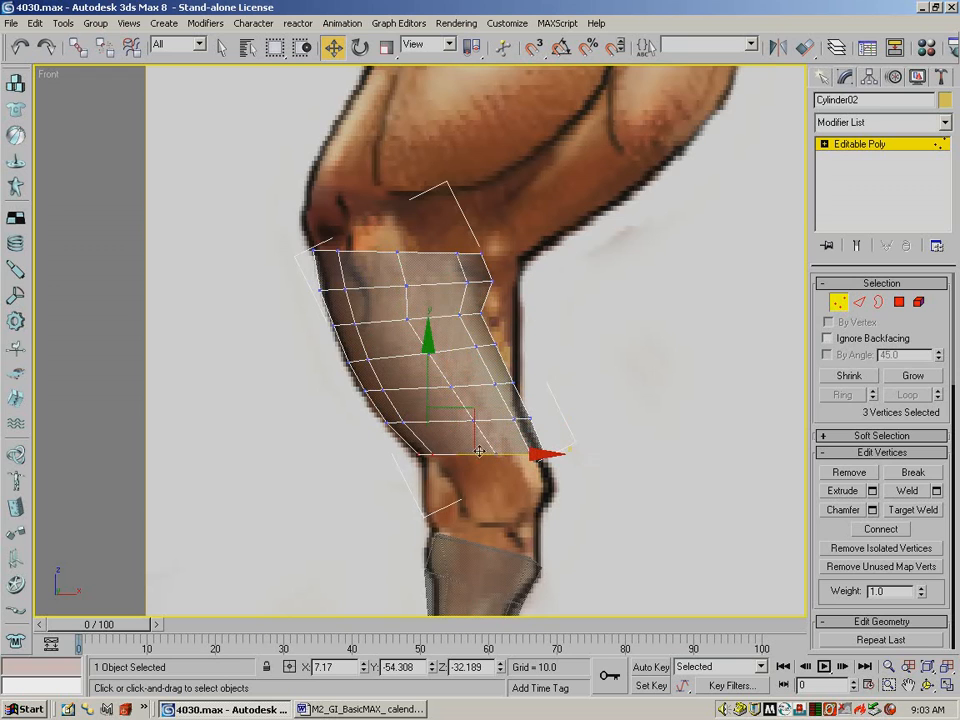
# Pull the right-edge vertices of the top two rows out to the leg's outline and move the top row's neighbouring inner vertices right.
pyautogui.moveTo(508, 249); pyautogui.dragTo(484, 291)
pyautogui.moveTo(552, 267); pyautogui.dragTo(578, 268)
pyautogui.click(574, 229)
pyautogui.moveTo(564, 224); pyautogui.dragTo(570, 251)
pyautogui.moveTo(483, 229); pyautogui.dragTo(439, 266)
pyautogui.moveTo(505, 253); pyautogui.dragTo(517, 253)
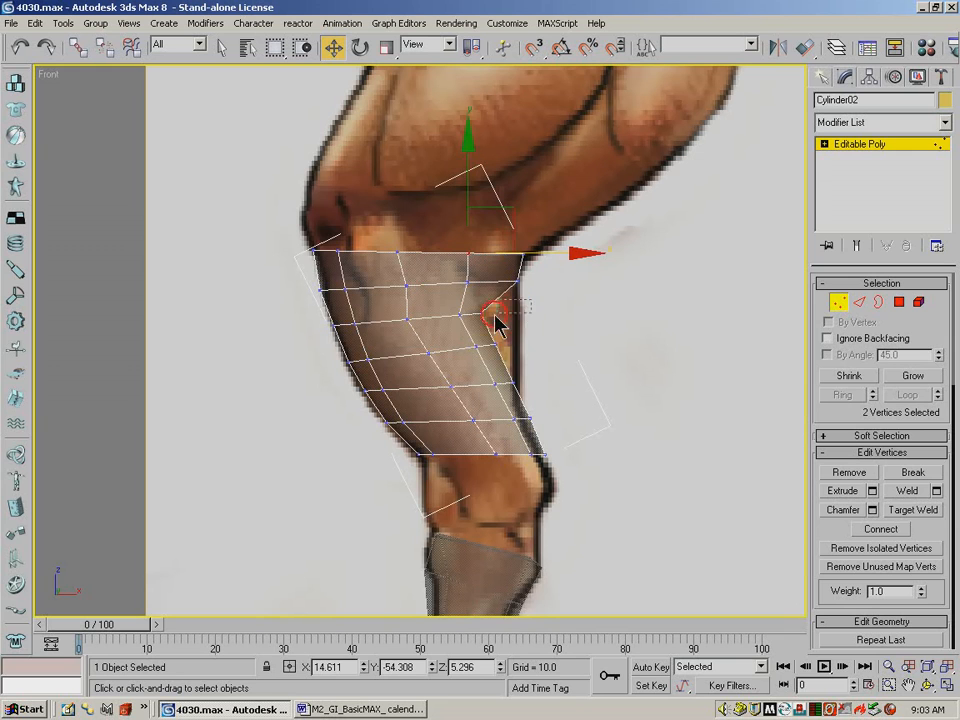
# Move the third row's right-edge vertices out to the leg's outline and shift its inner and middle vertices right for even spacing.
pyautogui.click(494, 315)
pyautogui.moveTo(535, 316); pyautogui.dragTo(574, 317)
pyautogui.moveTo(482, 304); pyautogui.dragTo(454, 338)
pyautogui.moveTo(521, 316)
pyautogui.mouseDown()
pyautogui.moveTo(552, 316)
pyautogui.moveTo(511, 315)
pyautogui.mouseUp()
pyautogui.moveTo(435, 305); pyautogui.dragTo(395, 335)
pyautogui.moveTo(461, 323); pyautogui.dragTo(469, 326)
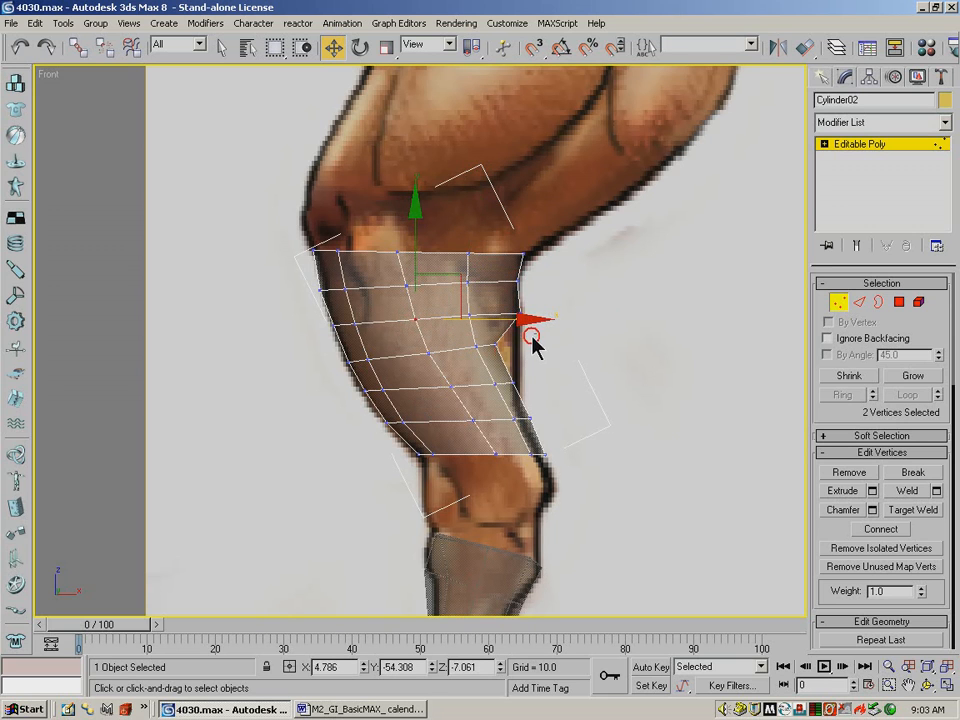
# Fit the right-edge vertices of the fourth through bottom rows to the leg's outline and move the fifth row's inner vertices left.
pyautogui.click(496, 346)
pyautogui.moveTo(535, 342); pyautogui.dragTo(518, 471)
pyautogui.click(516, 383)
pyautogui.moveTo(584, 456); pyautogui.dragTo(580, 456)
pyautogui.moveTo(507, 371); pyautogui.dragTo(491, 395)
pyautogui.moveTo(556, 383); pyautogui.dragTo(544, 385)
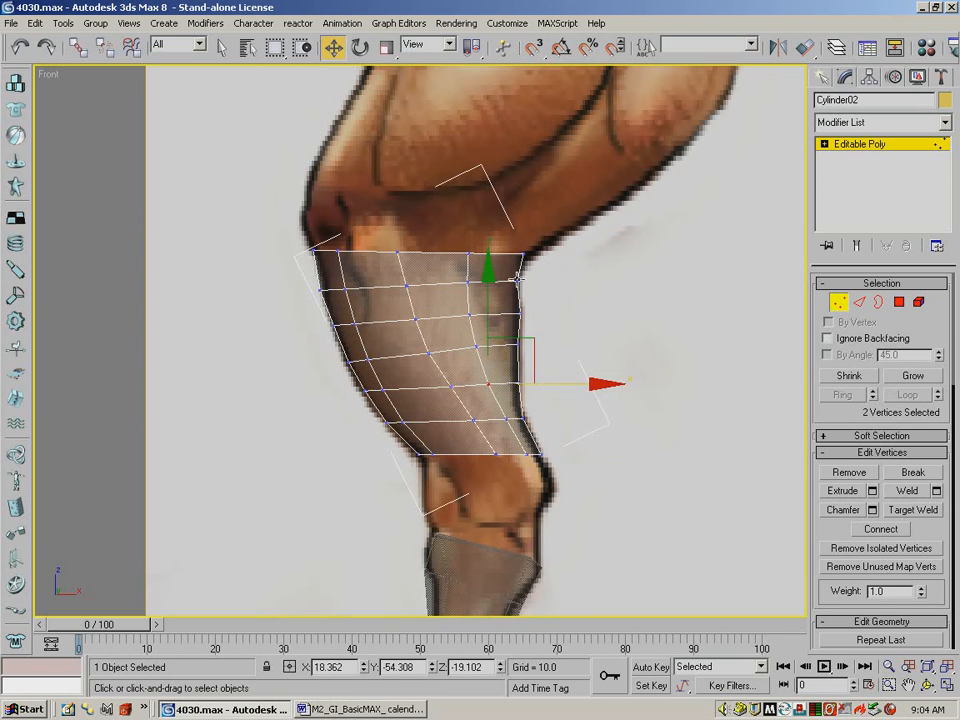
# Shift the right inner vertices of the top four rows slightly right in Front to smooth that vertical edge loop.
pyautogui.click(499, 300)
pyautogui.moveTo(497, 271); pyautogui.dragTo(458, 323)
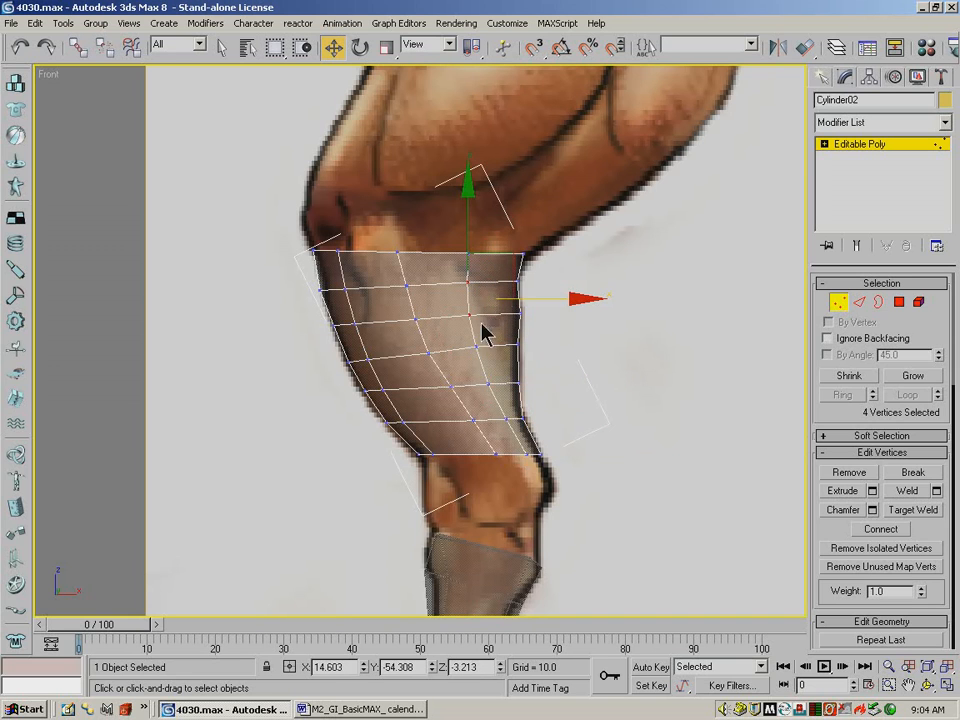
pyautogui.moveTo(525, 300); pyautogui.dragTo(540, 298)
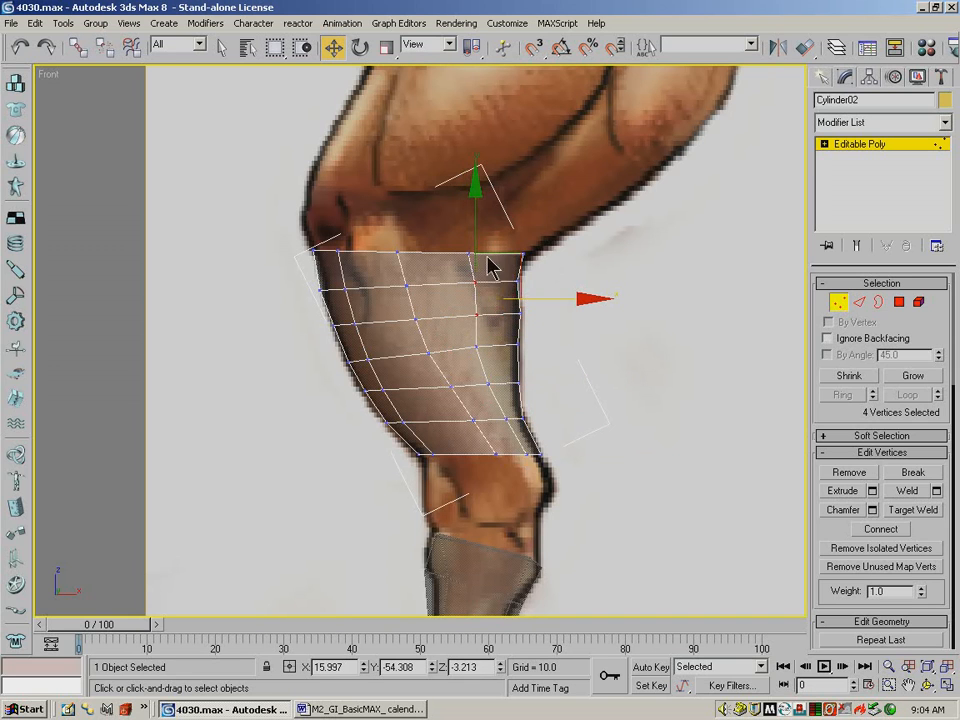
pyautogui.moveTo(482, 254); pyautogui.dragTo(459, 267)
pyautogui.moveTo(519, 255); pyautogui.dragTo(528, 255)
pyautogui.moveTo(492, 337); pyautogui.dragTo(527, 347)
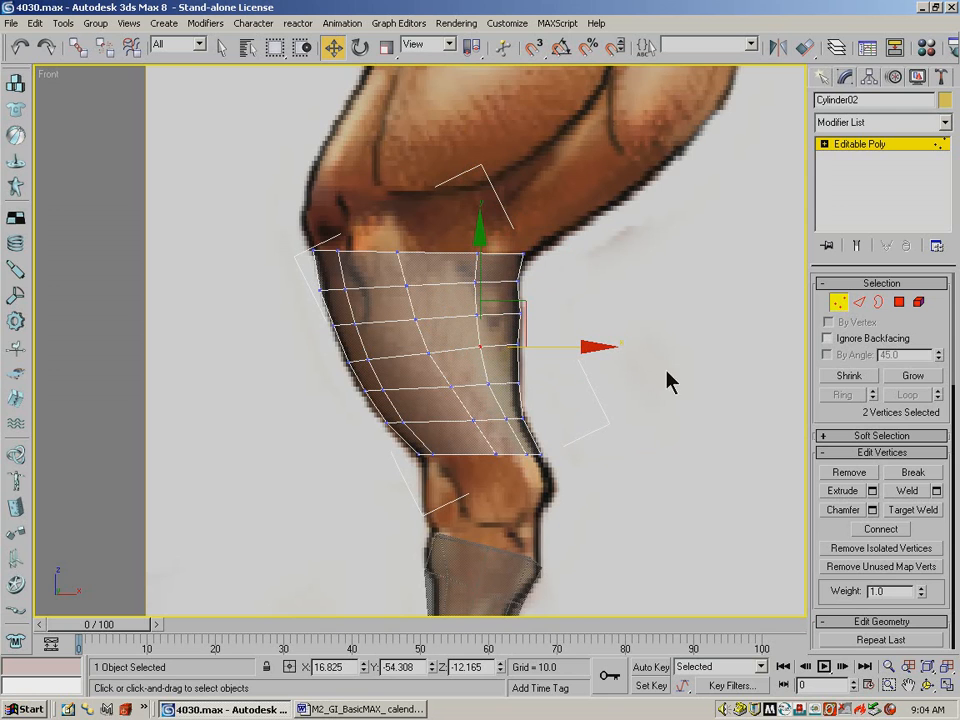
# Lower the right and middle vertices of the top row in Front and nudge its left inner vertices right, then deselect.
pyautogui.click(523, 256)
pyautogui.moveTo(527, 200); pyautogui.dragTo(466, 266)
pyautogui.moveTo(480, 200); pyautogui.dragTo(480, 202)
pyautogui.click(574, 274)
pyautogui.click(387, 256)
pyautogui.moveTo(396, 206); pyautogui.dragTo(395, 245)
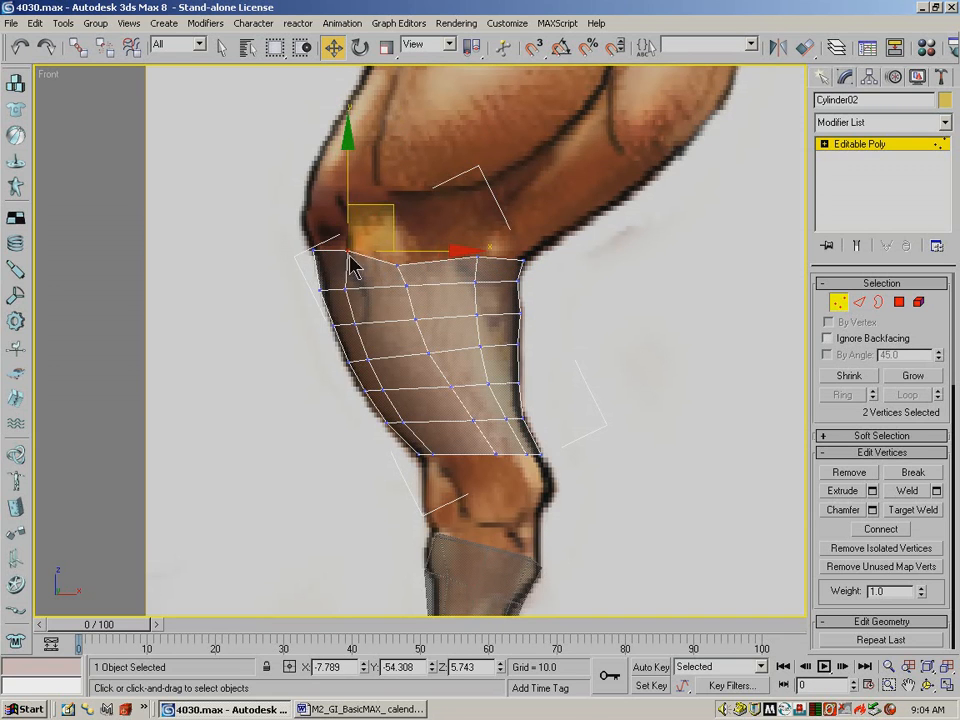
pyautogui.click(624, 242)
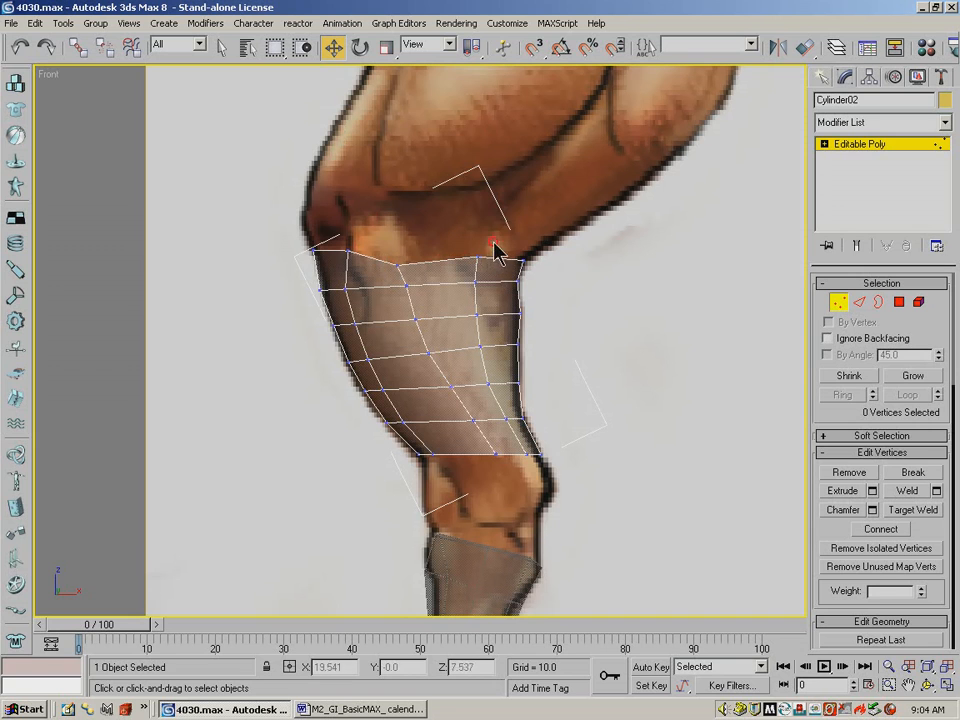
# Move the top row's right inner vertices left and slightly down in Front to even out the top edge.
pyautogui.moveTo(494, 243); pyautogui.dragTo(463, 272)
pyautogui.moveTo(518, 258); pyautogui.dragTo(459, 266)
pyautogui.click(487, 285)
pyautogui.moveTo(465, 219); pyautogui.dragTo(467, 226)
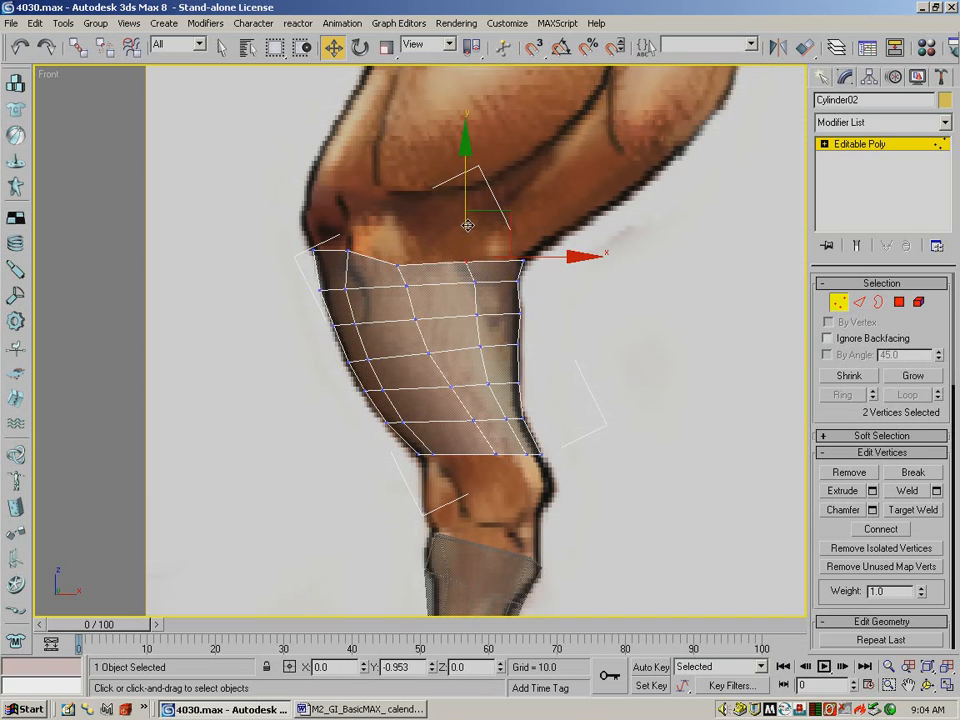
pyautogui.click(613, 301)
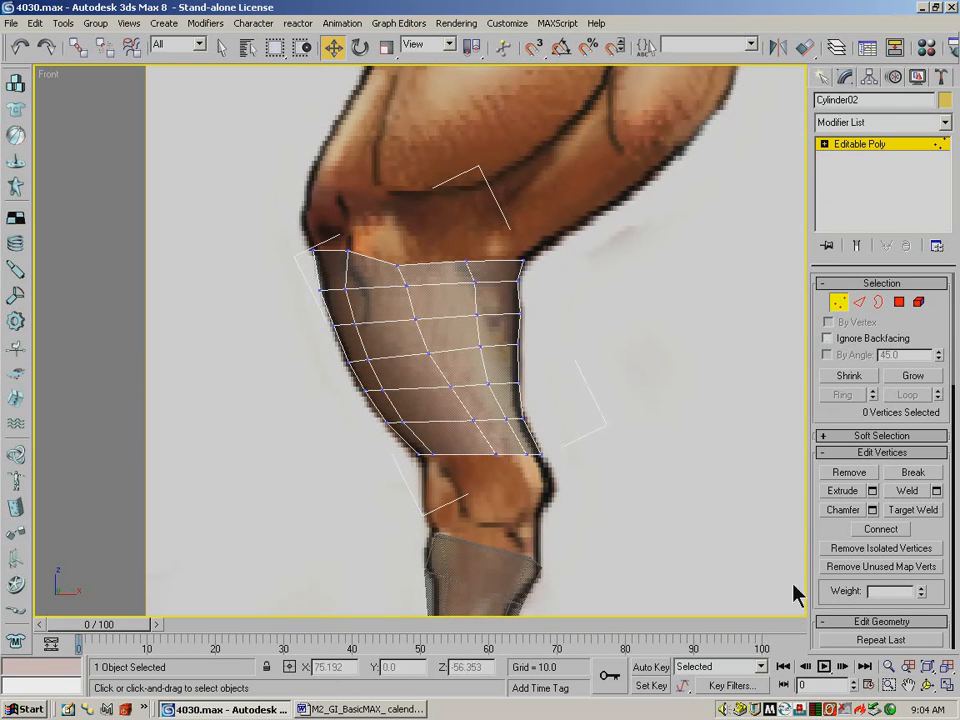
# In a close-up Left view, pull the left-side vertices of the sixth and fifth rows outward to the leg's outline.
pyautogui.press('l')
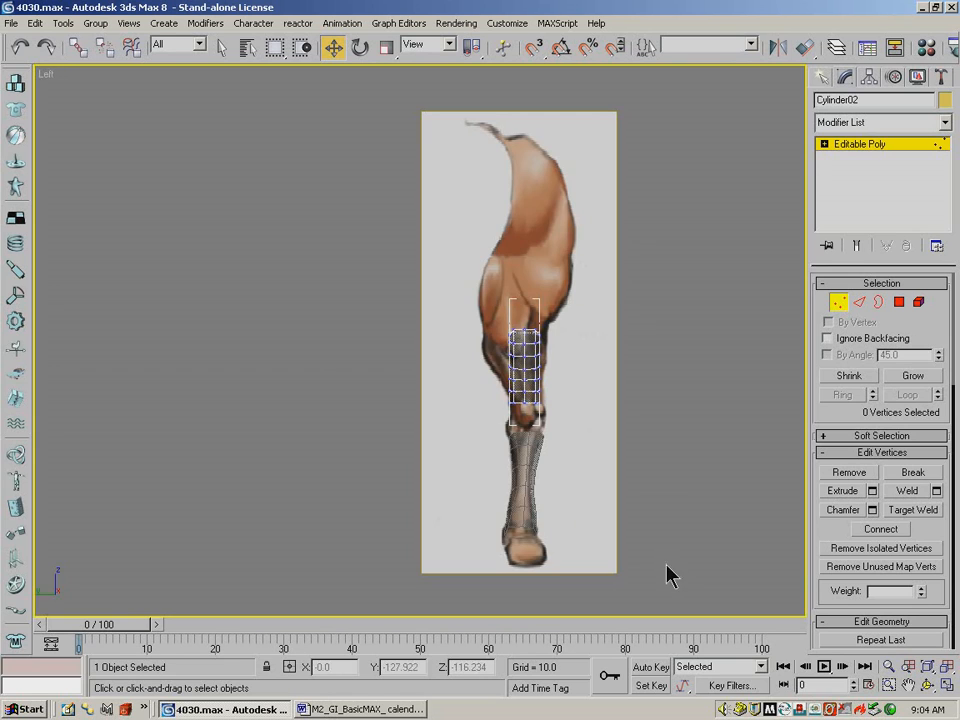
pyautogui.hotkey('ctrl', 'w')
pyautogui.moveTo(596, 471); pyautogui.dragTo(446, 278)
pyautogui.rightClick(353, 105)
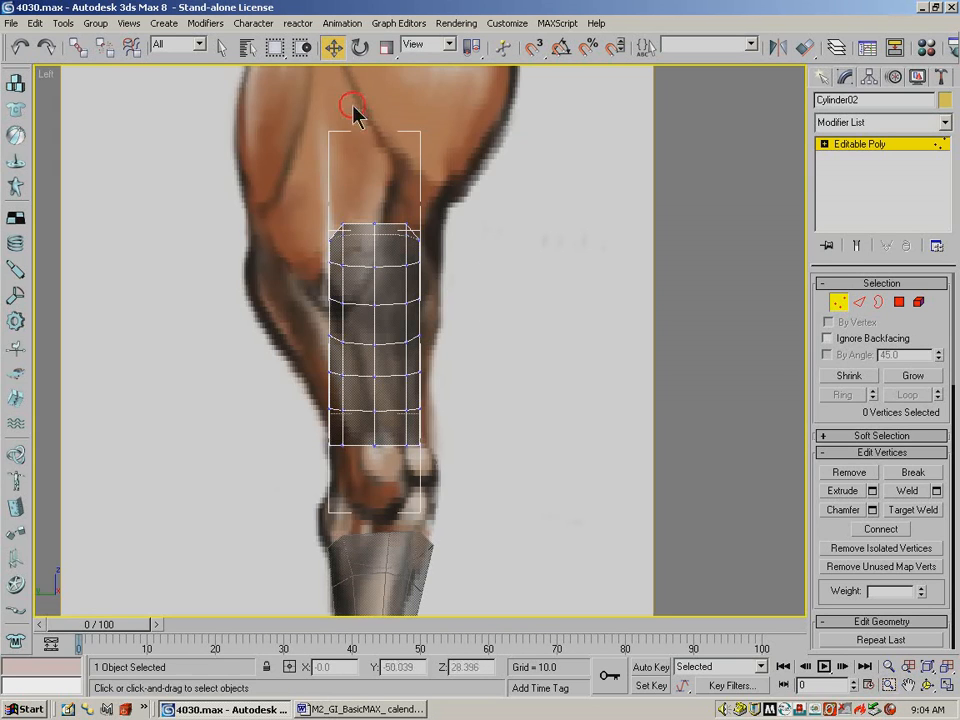
pyautogui.moveTo(318, 410); pyautogui.dragTo(400, 408)
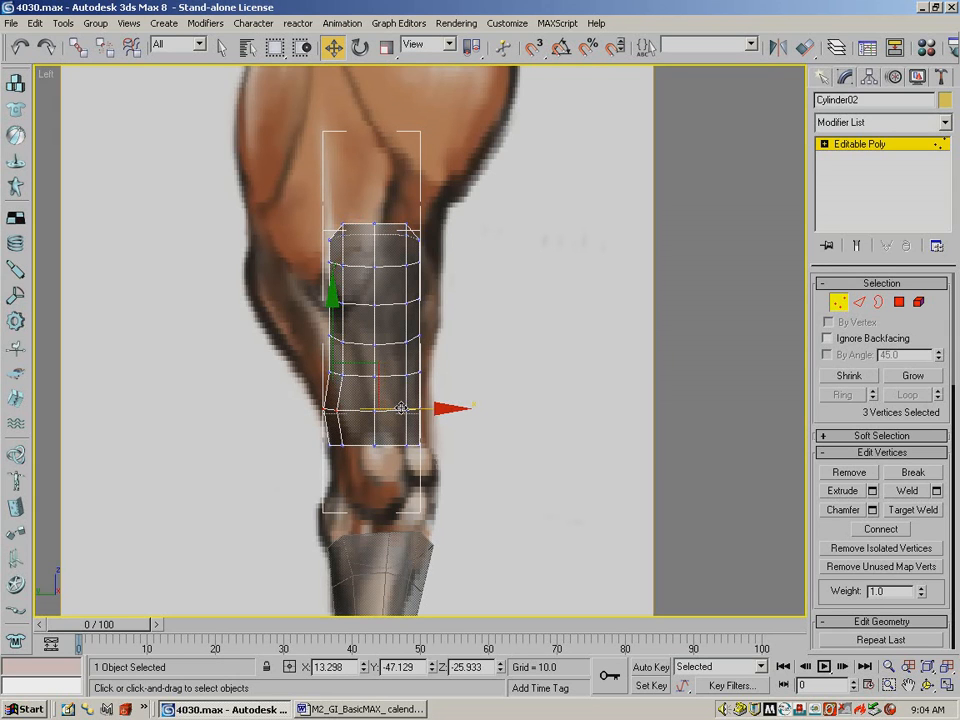
pyautogui.moveTo(279, 368); pyautogui.dragTo(379, 375)
pyautogui.click(386, 367)
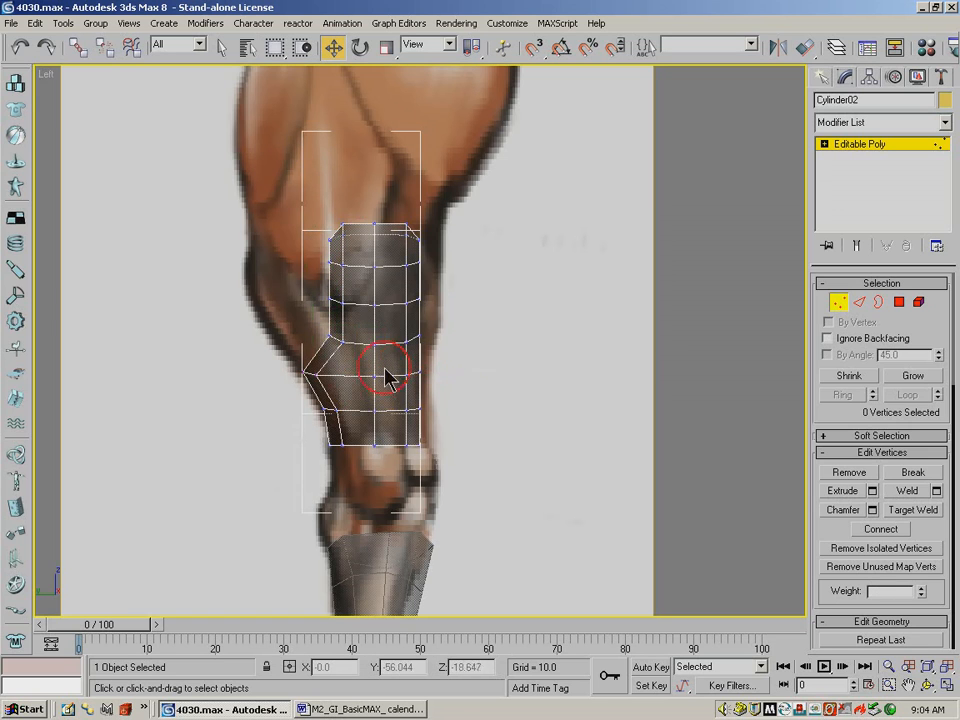
# Pull the left-side vertices of the fourth, third and second rows outward in Left to match the bulge of the leg.
pyautogui.moveTo(296, 320); pyautogui.dragTo(353, 338)
pyautogui.moveTo(296, 277); pyautogui.dragTo(334, 302)
pyautogui.moveTo(311, 253)
pyautogui.mouseDown()
pyautogui.moveTo(320, 244)
pyautogui.moveTo(360, 275)
pyautogui.moveTo(383, 260)
pyautogui.moveTo(324, 258)
pyautogui.mouseUp()
pyautogui.click(308, 230)
pyautogui.moveTo(245, 285); pyautogui.dragTo(318, 294)
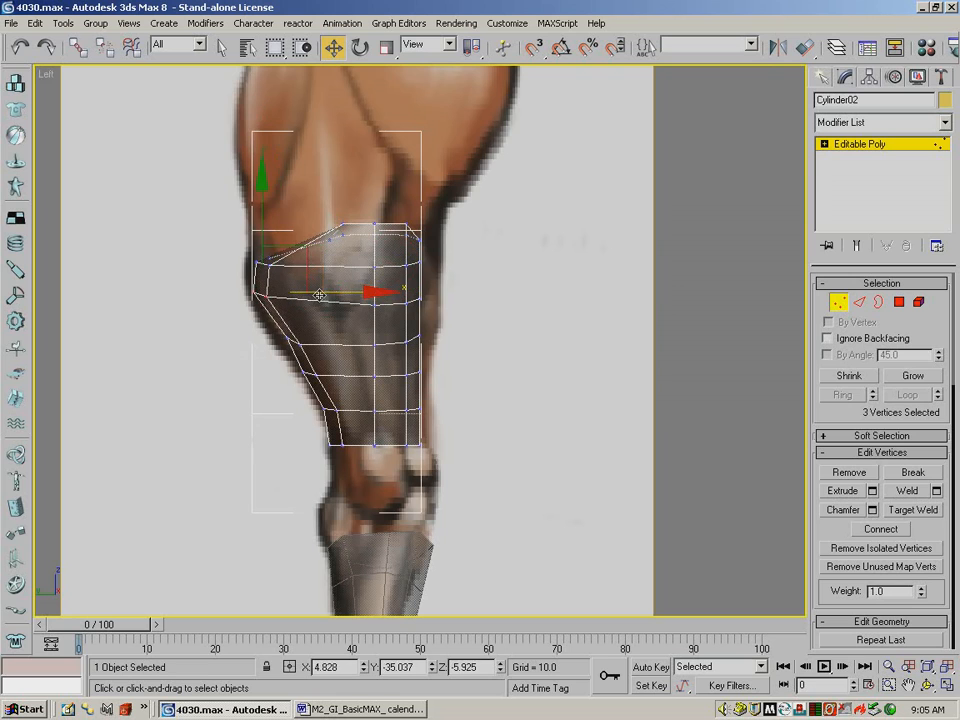
# Pull the top row's left-side vertices outward in Left and refine the second row's so both meet the leg's outline.
pyautogui.click(299, 215)
pyautogui.moveTo(301, 211); pyautogui.dragTo(327, 230)
pyautogui.moveTo(225, 255); pyautogui.dragTo(304, 261)
pyautogui.click(252, 315)
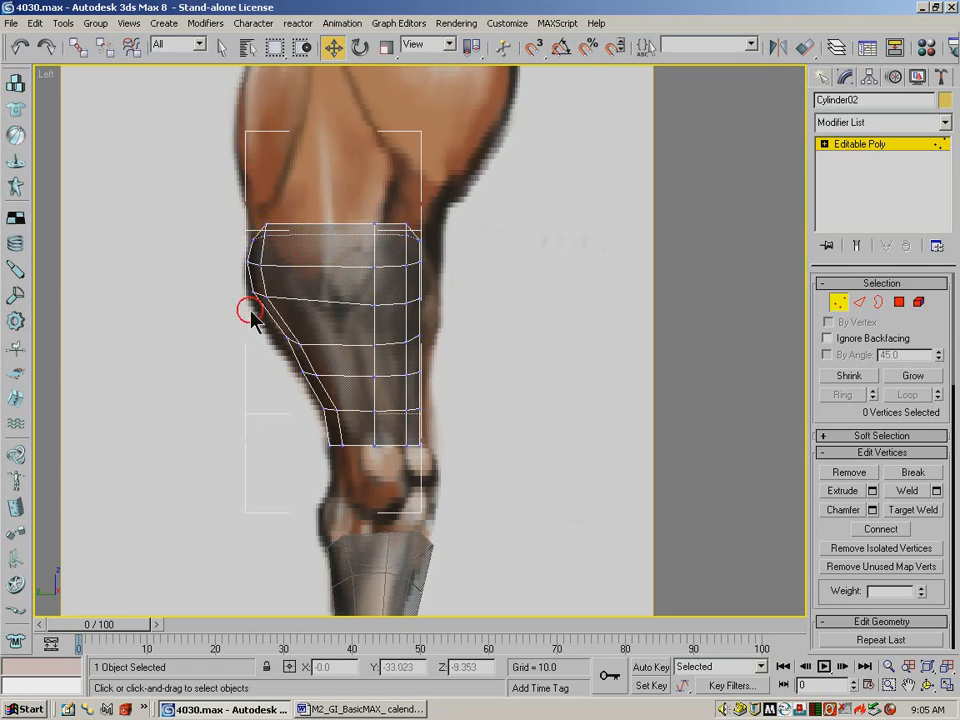
# Move the left inner vertices of the top three rows to the right in Left, away from the leg's edge.
pyautogui.click(267, 226)
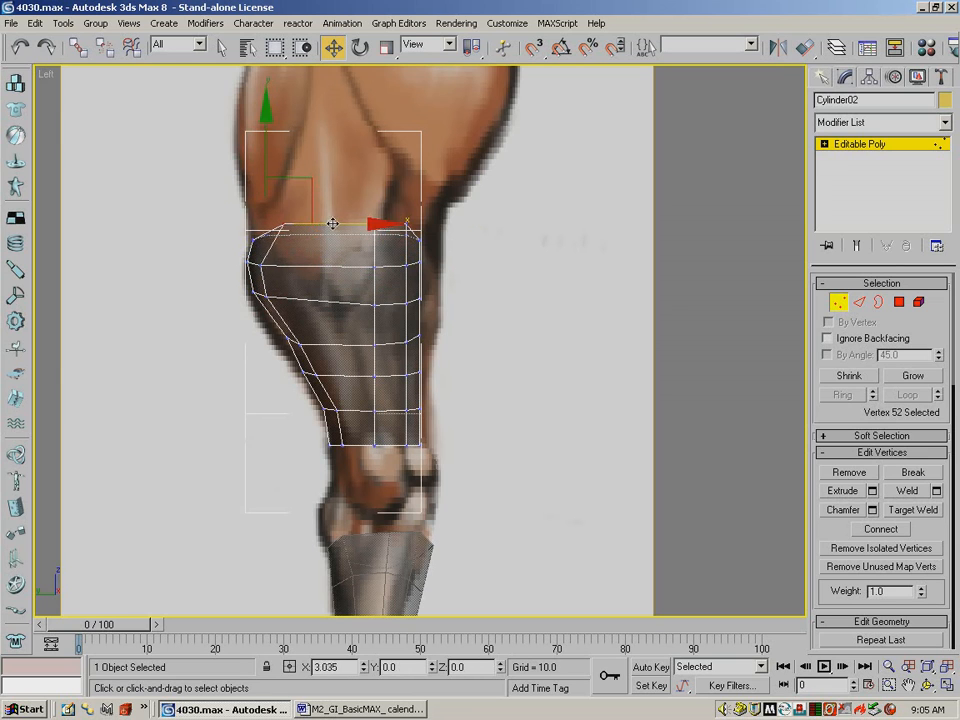
pyautogui.click(260, 267)
pyautogui.moveTo(306, 265); pyautogui.dragTo(328, 271)
pyautogui.click(293, 297)
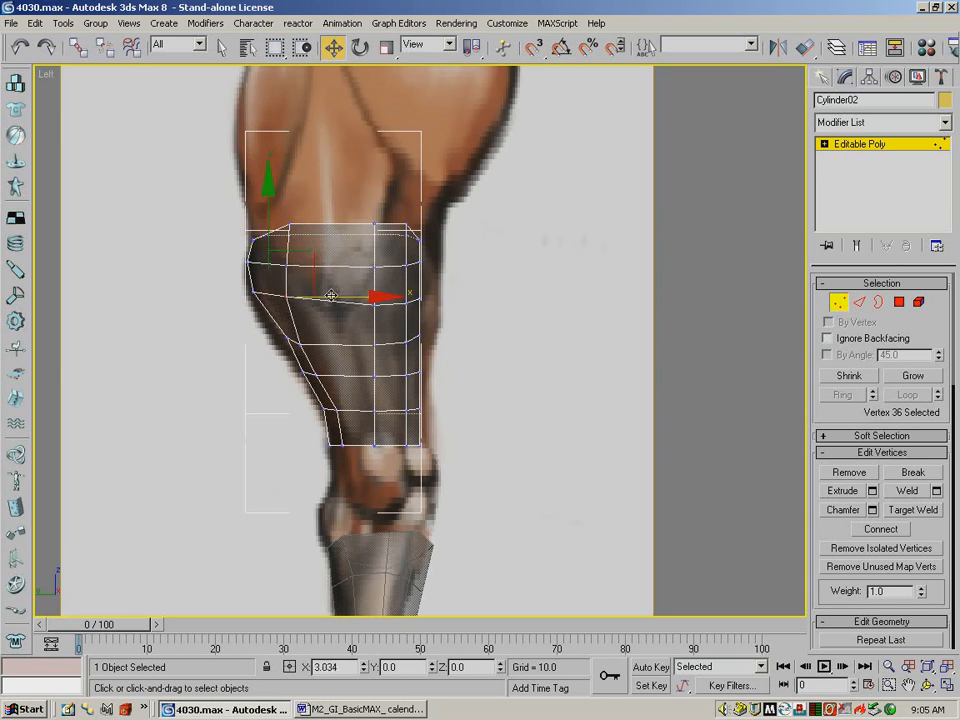
# Shift the left inner vertices of the fourth, fifth and sixth rows right in Left to space the column evenly.
pyautogui.click(301, 345)
pyautogui.click(354, 358)
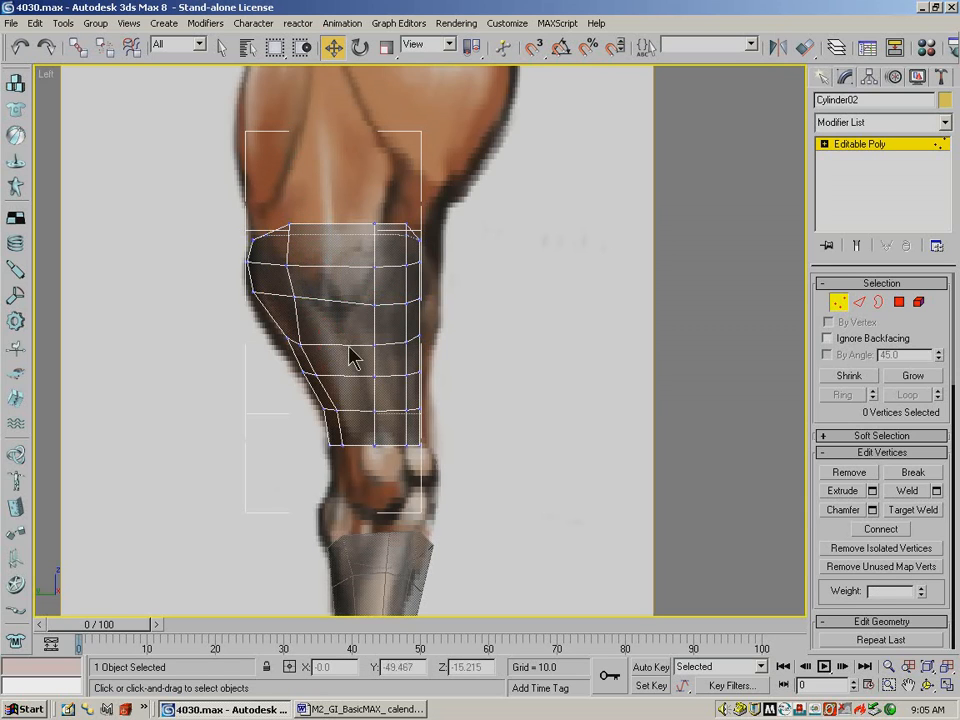
pyautogui.click(301, 344)
pyautogui.click(317, 375)
pyautogui.moveTo(361, 376); pyautogui.dragTo(379, 409)
pyautogui.click(374, 409)
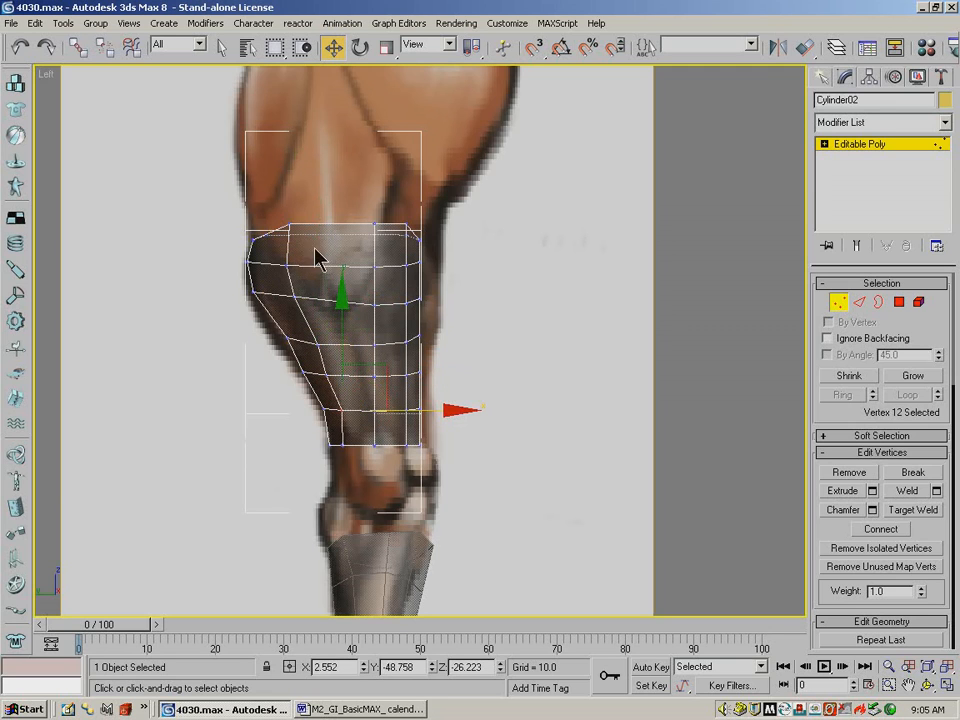
# Pull the fourth row's left outer vertex outward in Left to meet the leg's outline.
pyautogui.click(289, 339)
pyautogui.moveTo(325, 343); pyautogui.dragTo(315, 344)
pyautogui.click(286, 378)
# Pull the right-side vertex pairs of the cylinder's rows outward in Left, row group by row group, to the leg's outline.
pyautogui.moveTo(450, 221); pyautogui.dragTo(404, 262)
pyautogui.moveTo(461, 232); pyautogui.dragTo(484, 232)
pyautogui.moveTo(405, 277); pyautogui.dragTo(397, 316)
pyautogui.moveTo(456, 300); pyautogui.dragTo(399, 356)
pyautogui.moveTo(458, 331); pyautogui.dragTo(455, 370)
pyautogui.moveTo(400, 428); pyautogui.dragTo(399, 459)
pyautogui.moveTo(456, 445); pyautogui.dragTo(473, 445)
# Move the right inner vertices of the sixth and bottom rows left in Left, away from the outer edge.
pyautogui.click(413, 408)
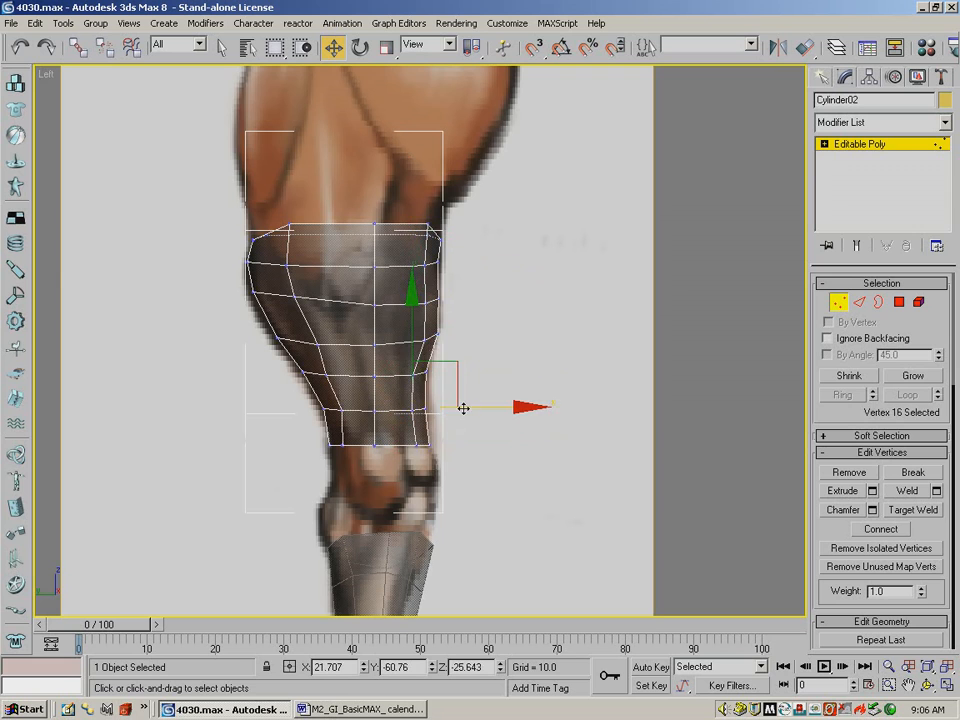
pyautogui.click(415, 410)
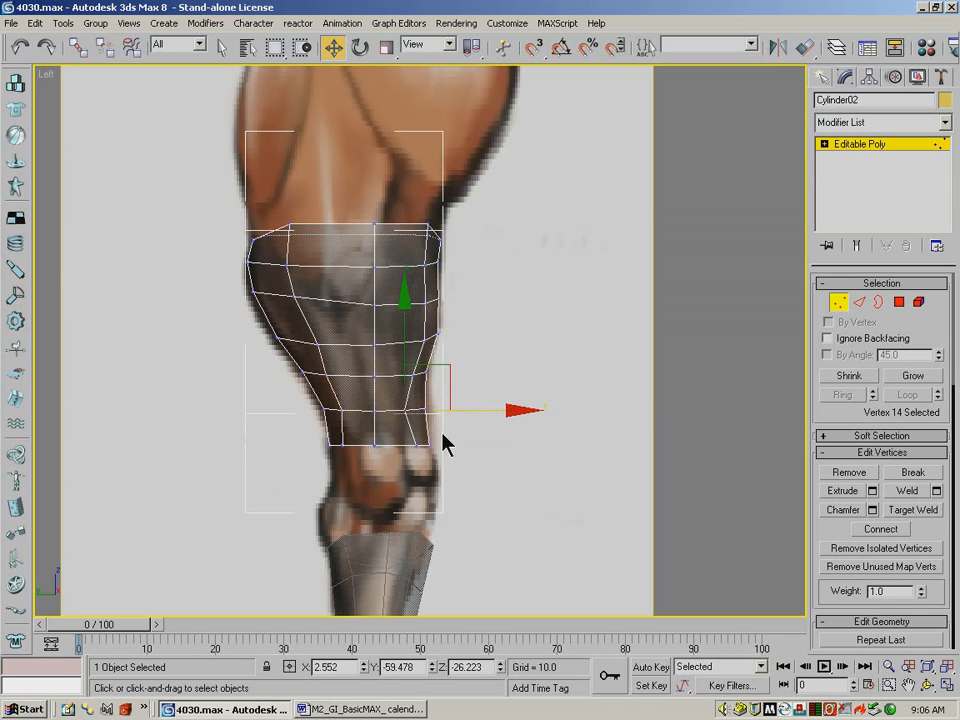
pyautogui.click(413, 447)
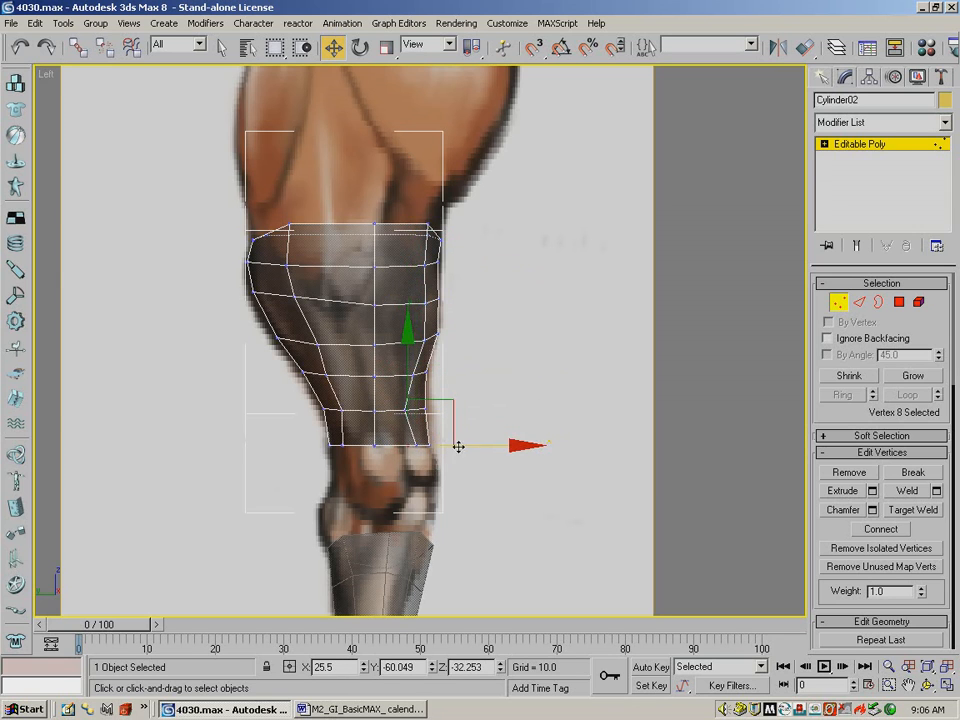
pyautogui.moveTo(476, 447); pyautogui.dragTo(464, 447)
pyautogui.click(415, 447)
# Move the right inner vertices of the fifth, fourth, third and top rows left in Left to smooth the column.
pyautogui.click(413, 372)
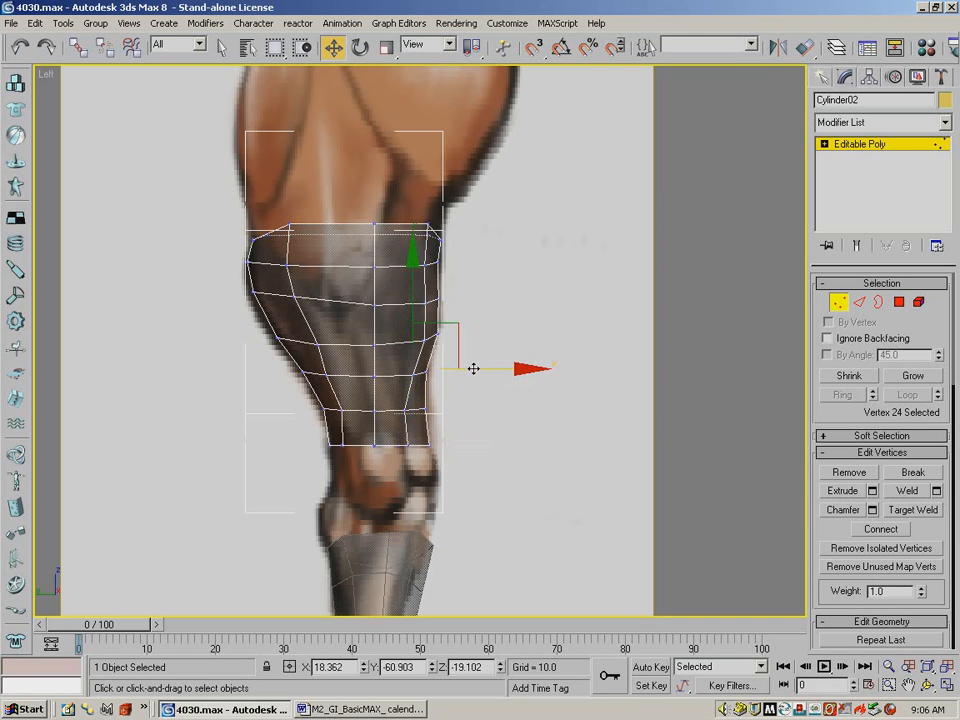
pyautogui.moveTo(469, 377); pyautogui.dragTo(477, 342)
pyautogui.click(425, 340)
pyautogui.click(426, 303)
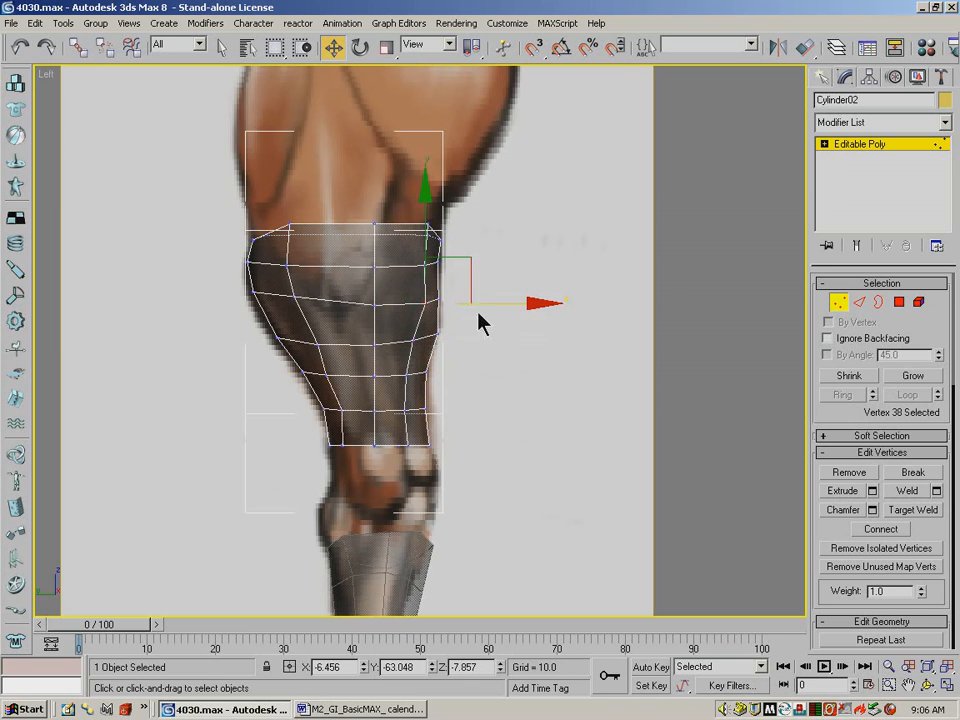
pyautogui.click(428, 224)
pyautogui.moveTo(487, 220); pyautogui.dragTo(466, 233)
# Nudge the right outer vertices of the second, third and sixth rows outward in Left to match the leg's edge.
pyautogui.click(441, 262)
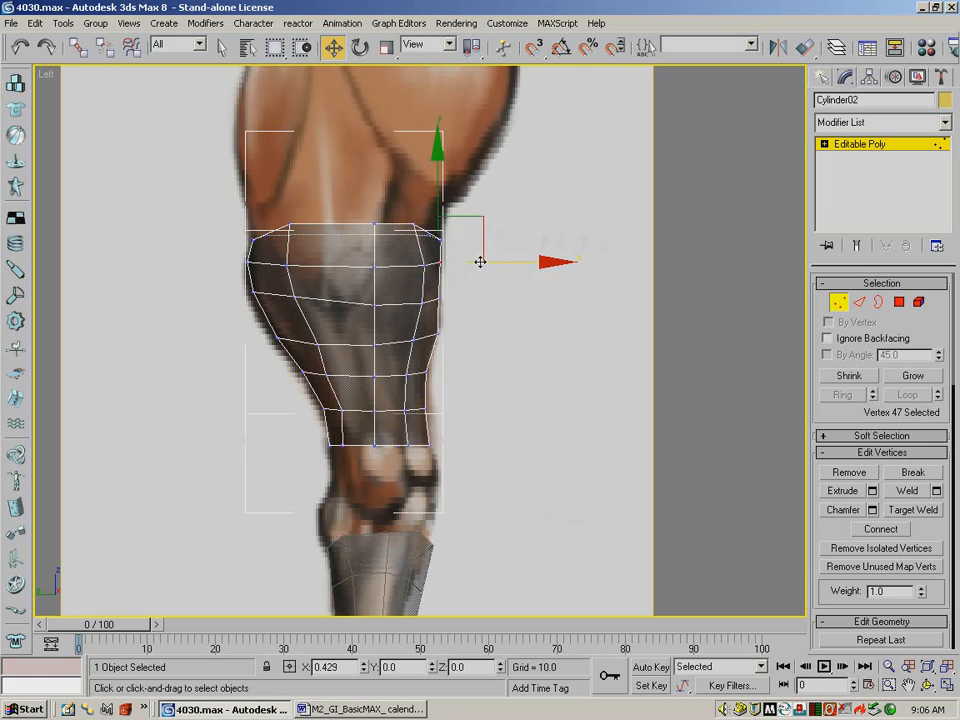
pyautogui.click(500, 316)
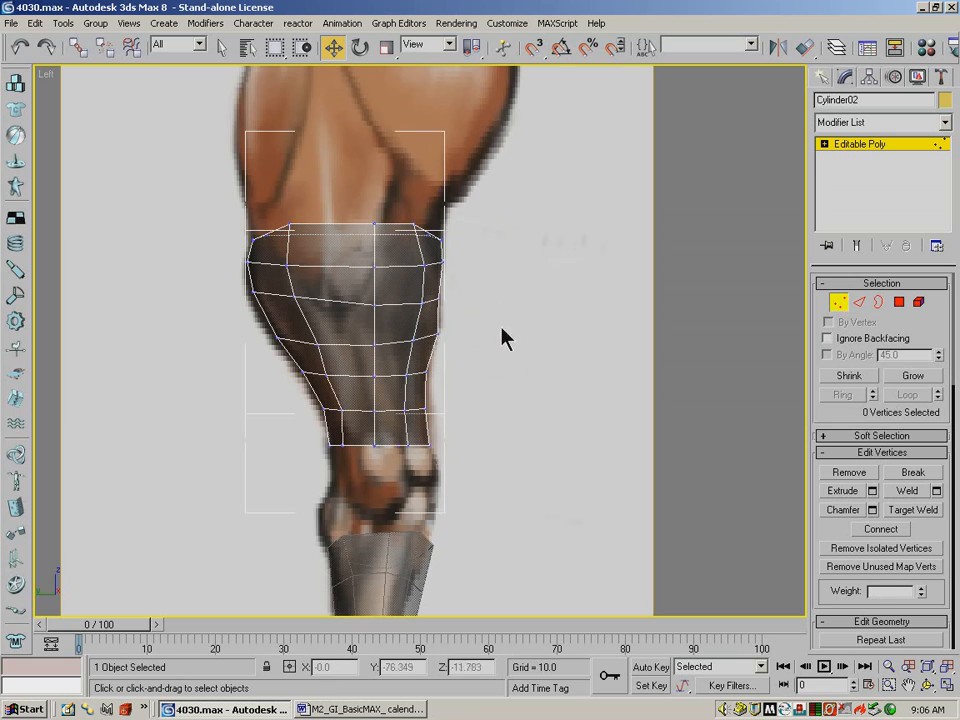
pyautogui.click(444, 301)
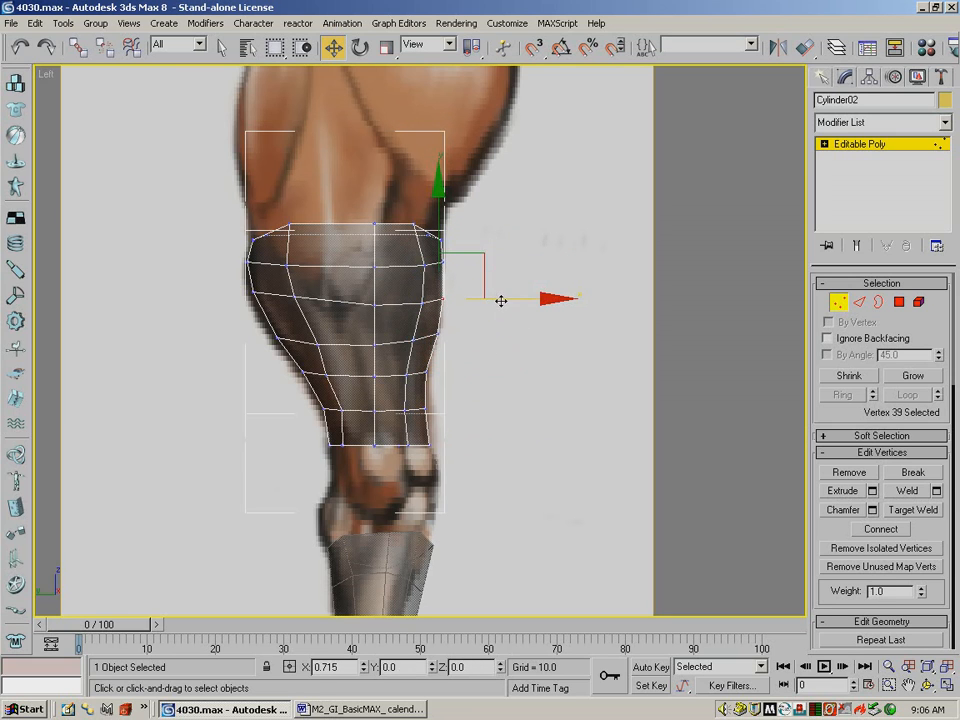
pyautogui.click(581, 376)
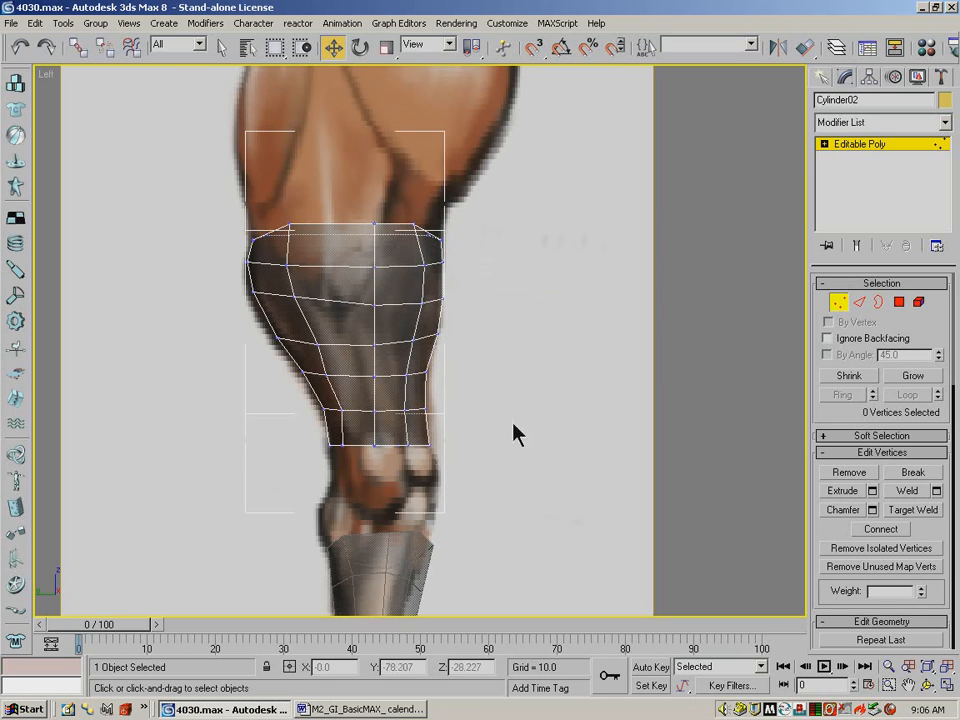
pyautogui.click(425, 407)
pyautogui.moveTo(477, 408); pyautogui.dragTo(487, 408)
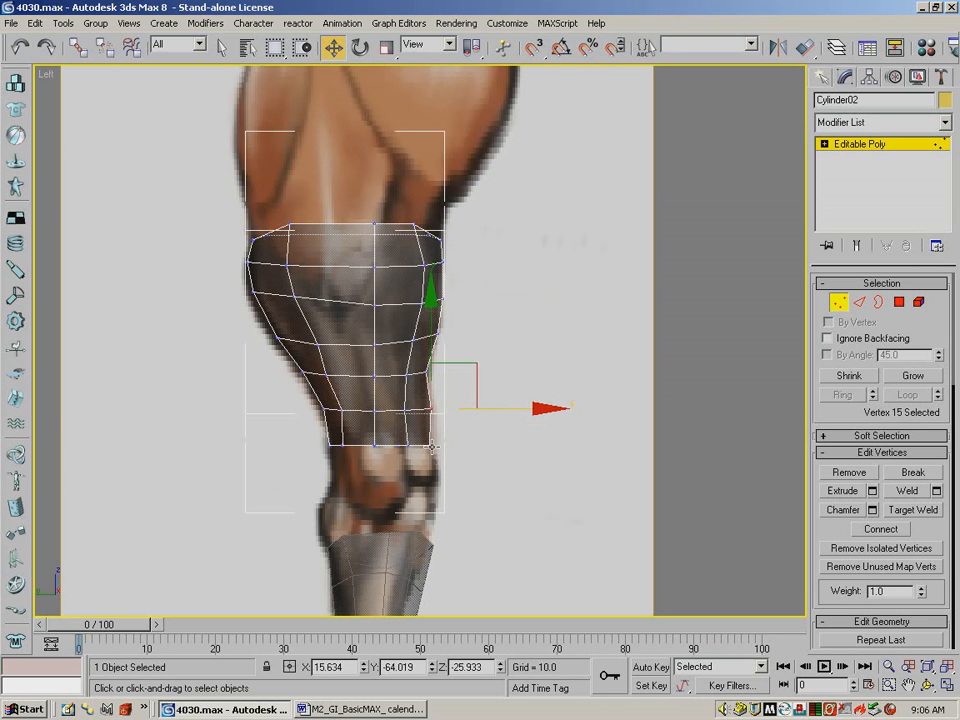
pyautogui.click(470, 447)
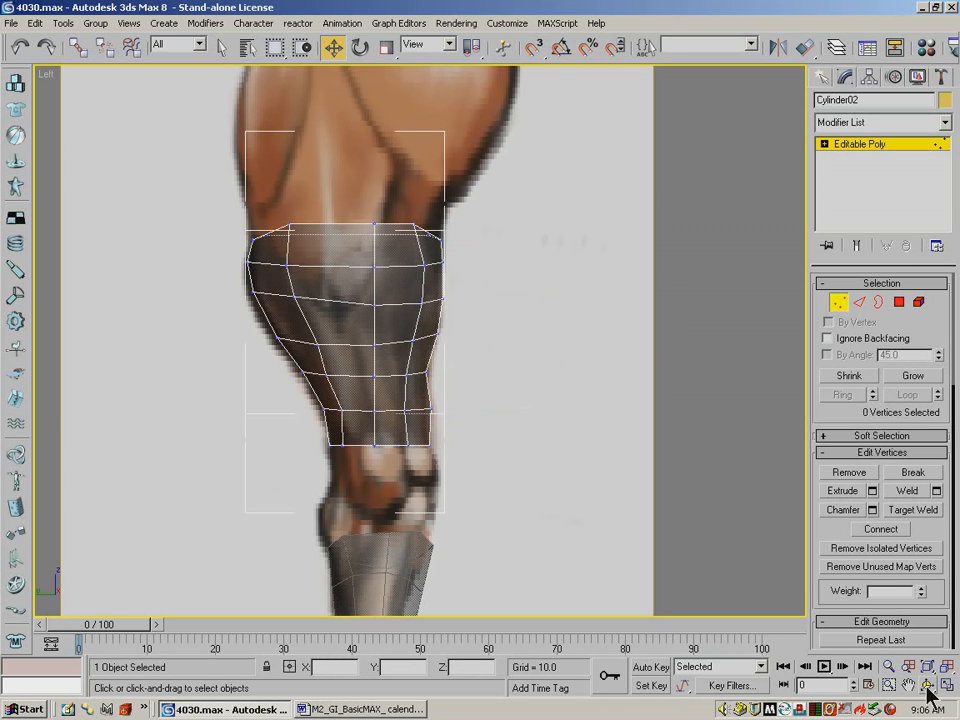
# Examine the shaped upper leg cylinder against the reference planes in Perspective, Front and Left and from orbited angles.
pyautogui.press('p')
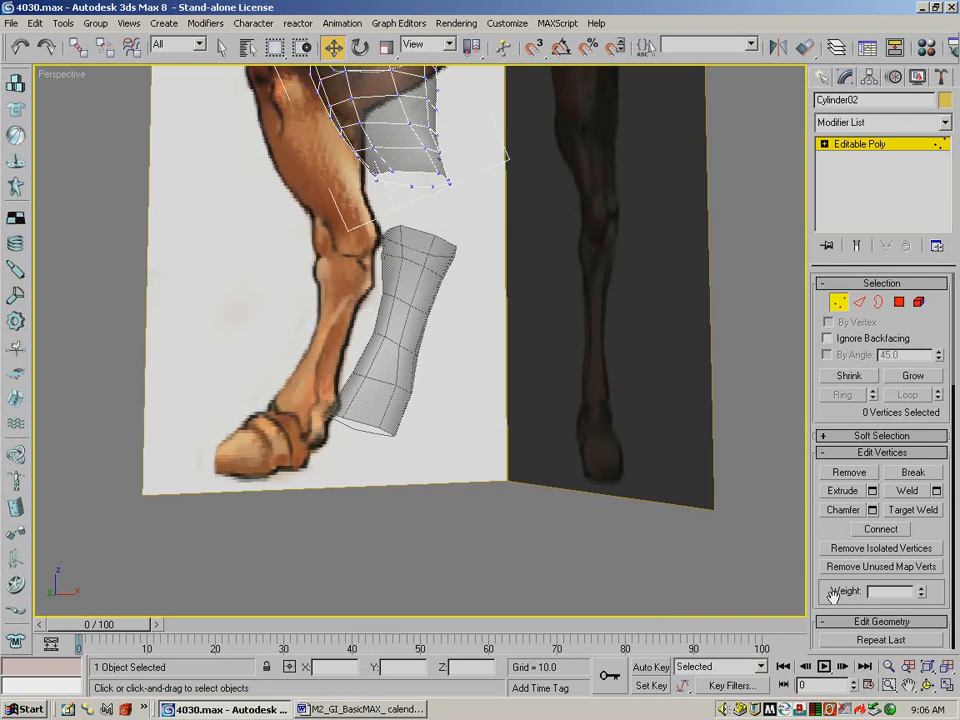
pyautogui.click(929, 688)
pyautogui.moveTo(506, 354); pyautogui.dragTo(516, 392)
pyautogui.click(910, 687)
pyautogui.moveTo(570, 270); pyautogui.dragTo(600, 418)
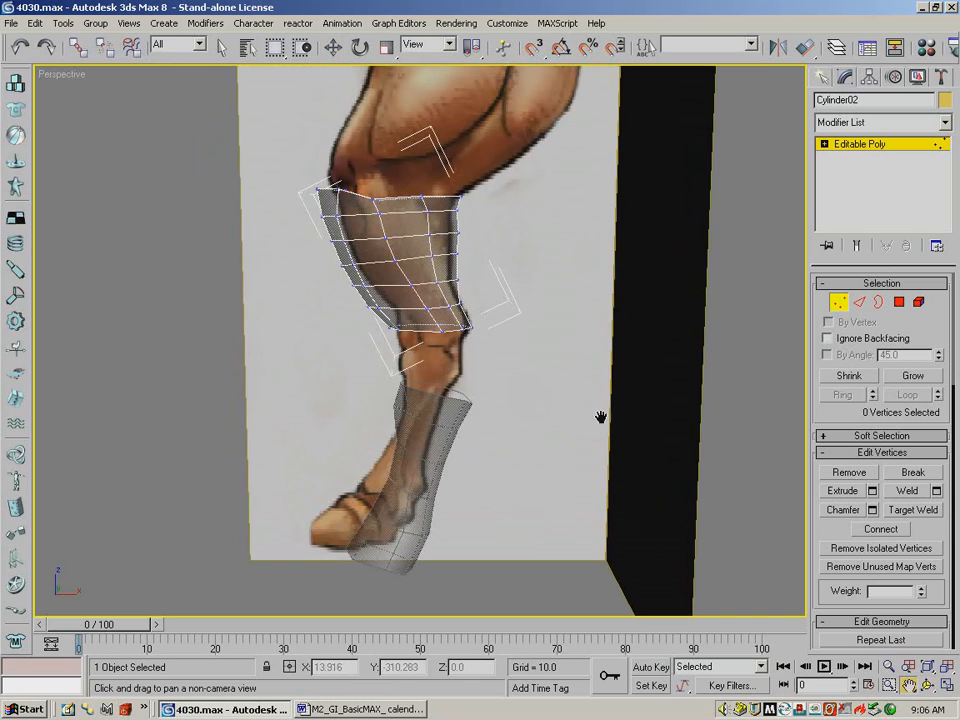
pyautogui.click(929, 686)
pyautogui.moveTo(455, 335)
pyautogui.mouseDown()
pyautogui.moveTo(420, 335)
pyautogui.moveTo(470, 335)
pyautogui.moveTo(455, 336)
pyautogui.mouseUp()
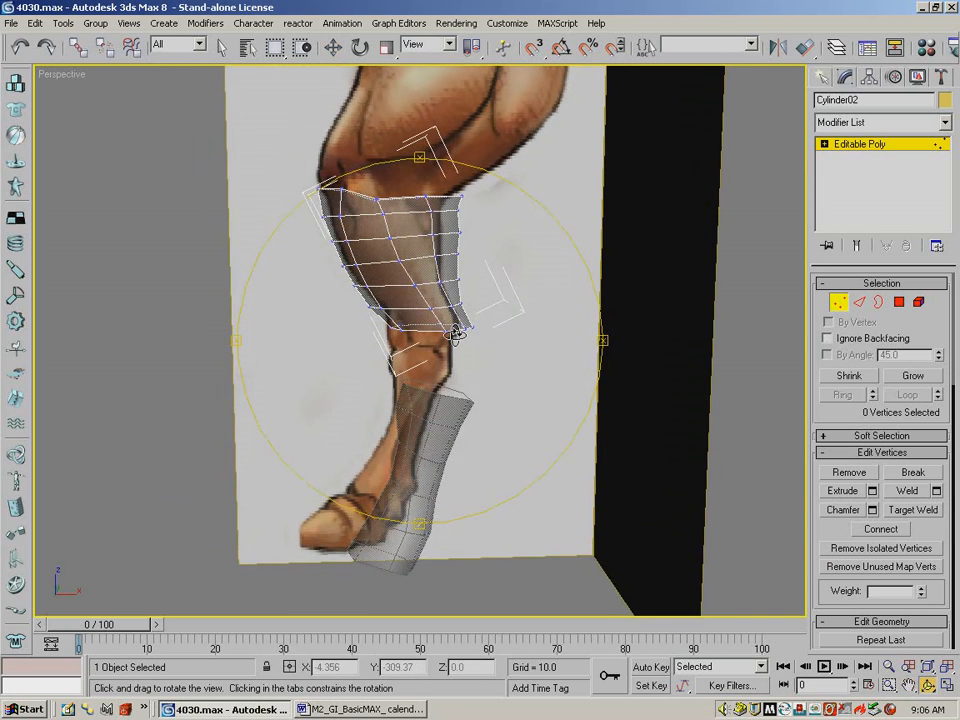
pyautogui.press('f')
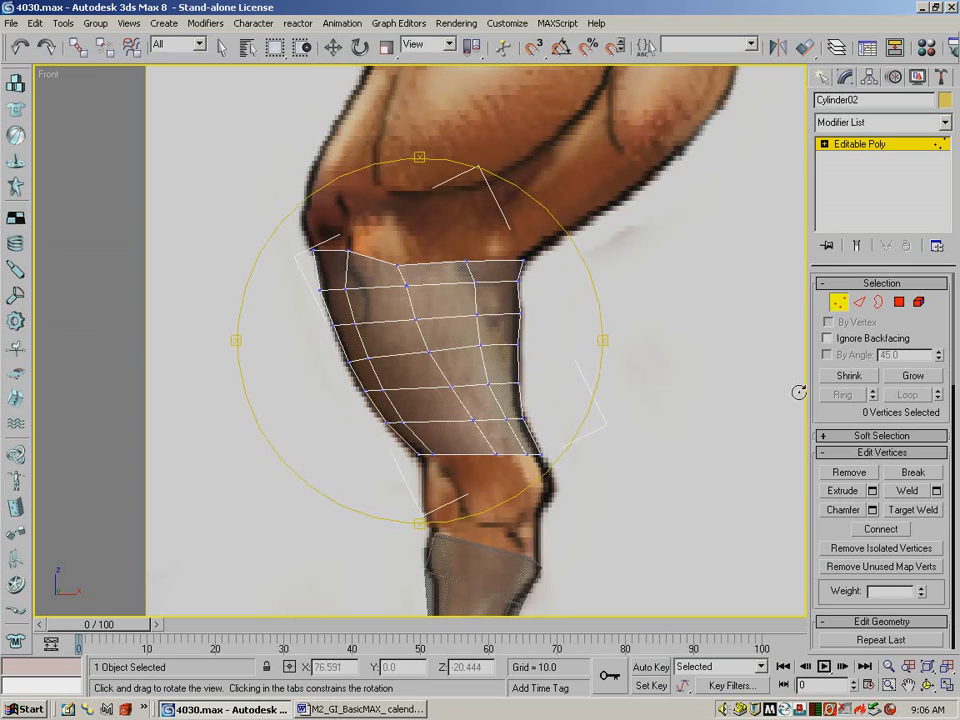
pyautogui.press('l')
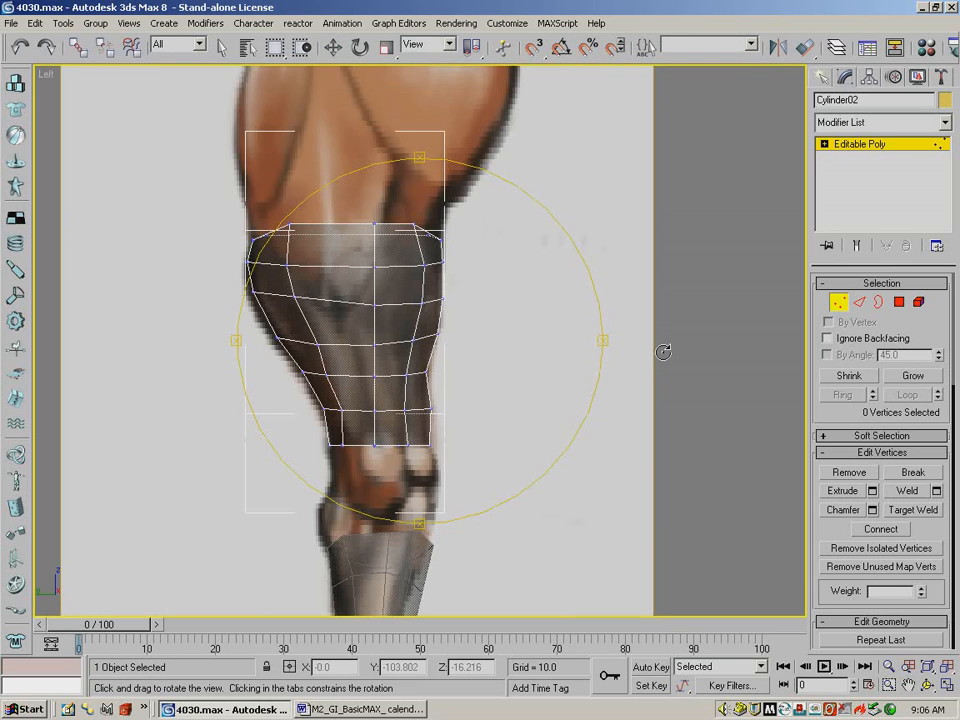
pyautogui.moveTo(493, 339); pyautogui.dragTo(344, 346)
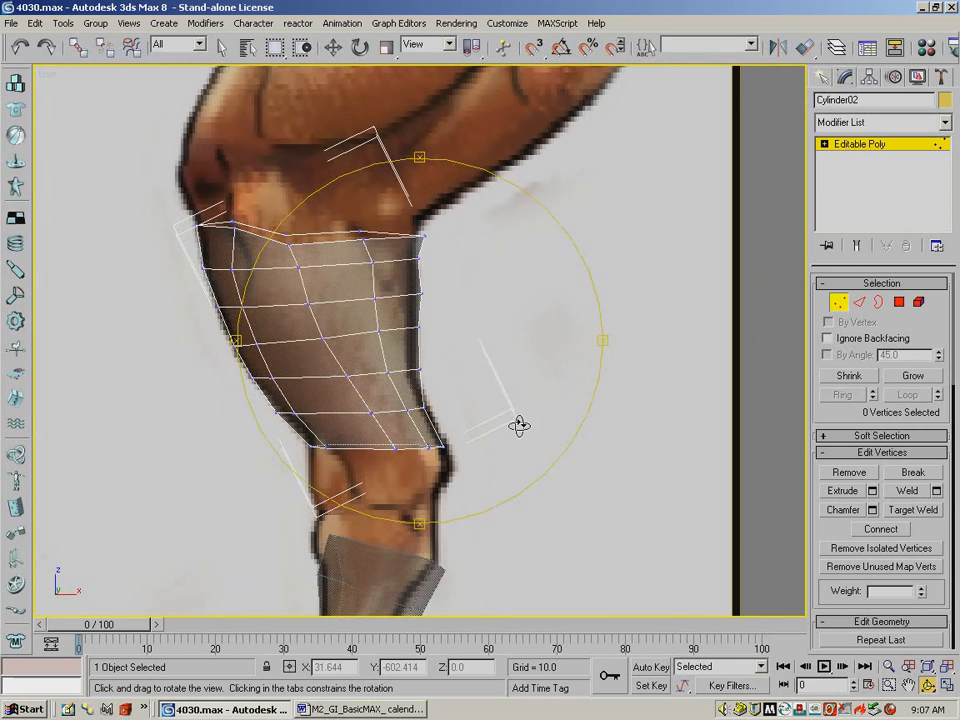
# Draw a circle spline with a radius of about 28.2 around the leg cylinders in the Top view.
pyautogui.press('f')
pyautogui.click(889, 667)
pyautogui.moveTo(497, 312); pyautogui.dragTo(520, 385)
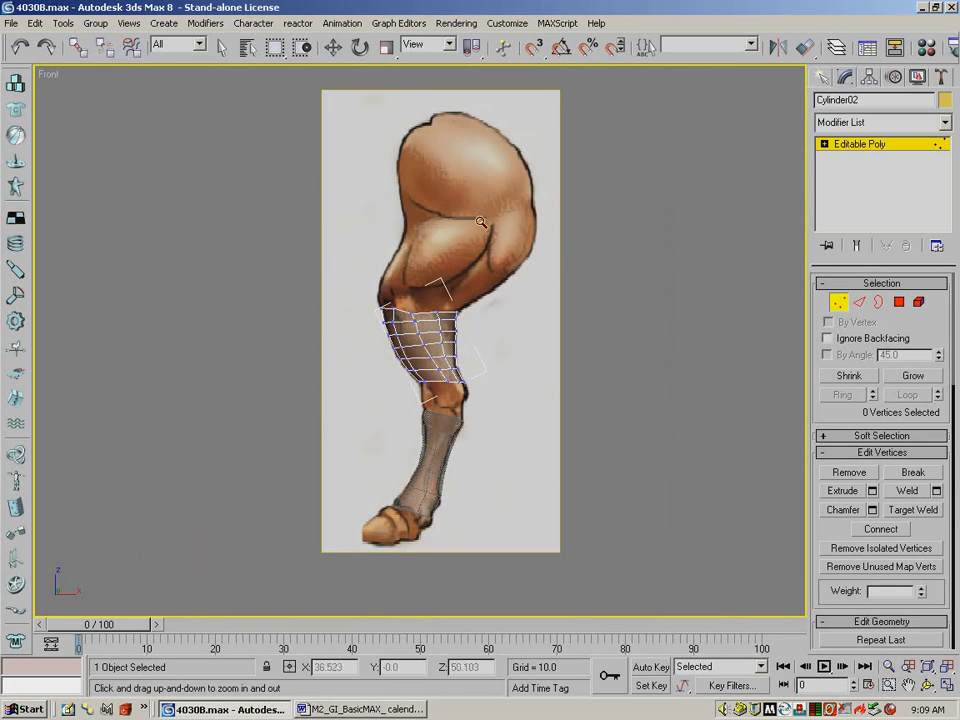
pyautogui.click(824, 78)
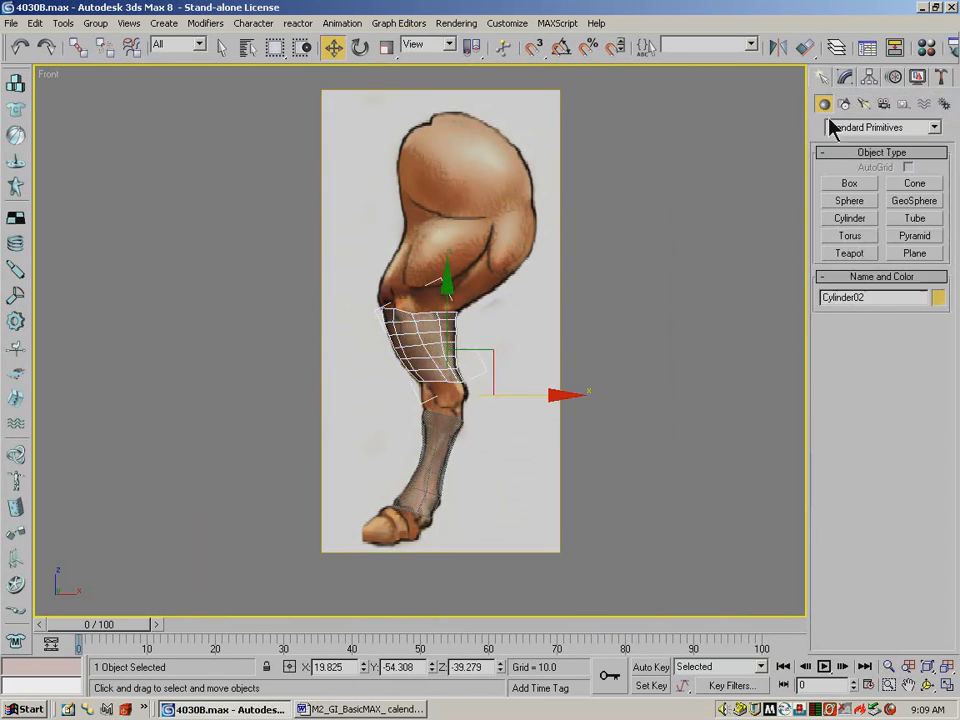
pyautogui.click(844, 105)
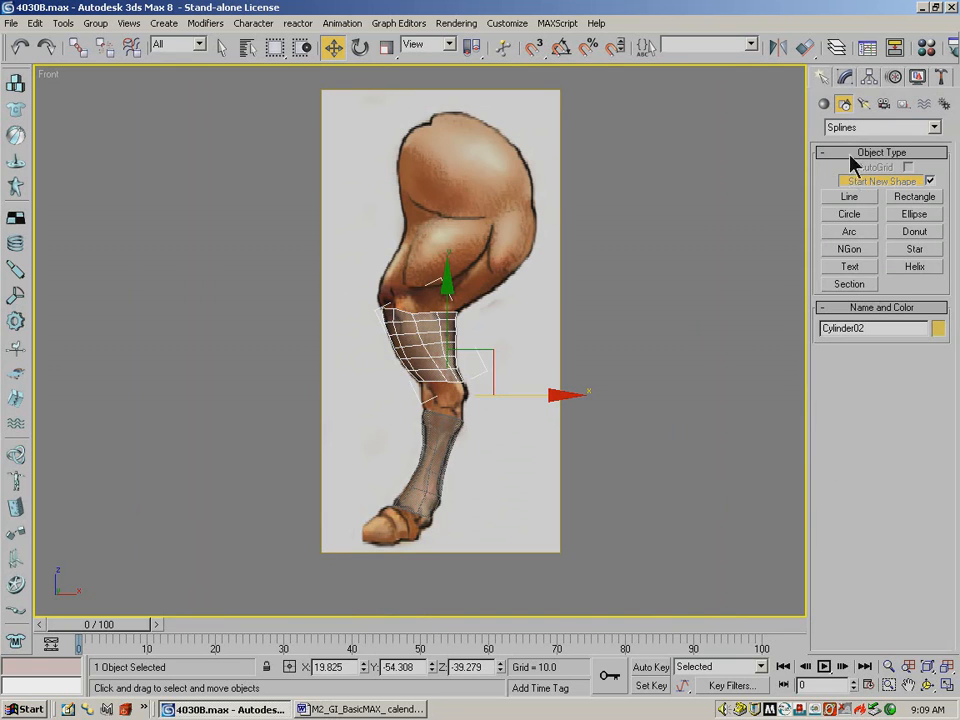
pyautogui.click(850, 214)
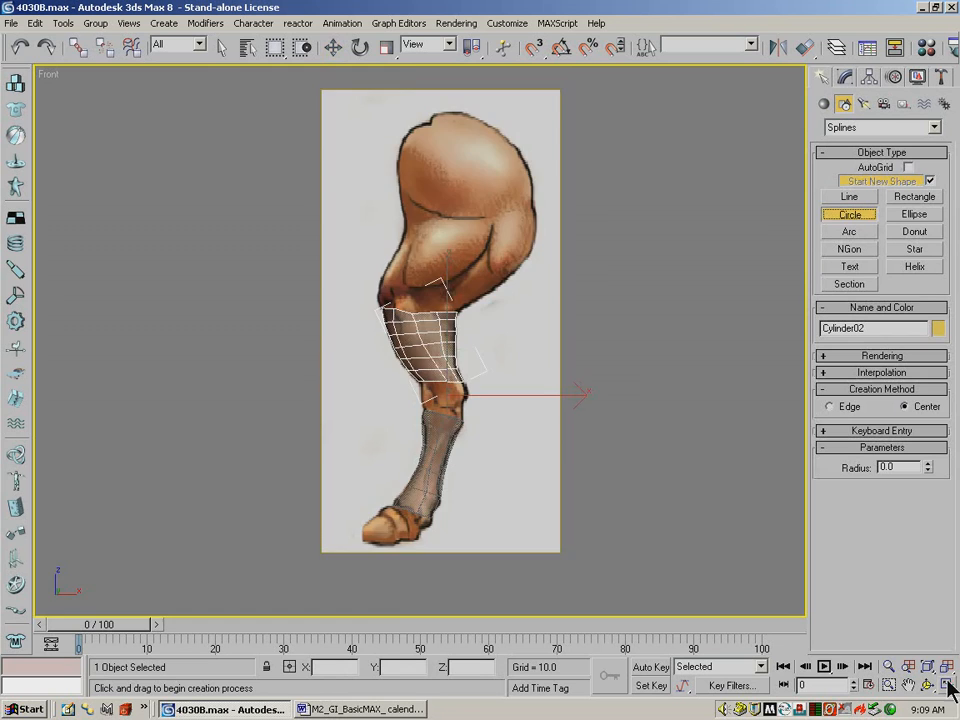
pyautogui.click(947, 686)
pyautogui.click(908, 680)
pyautogui.moveTo(317, 245); pyautogui.dragTo(302, 124)
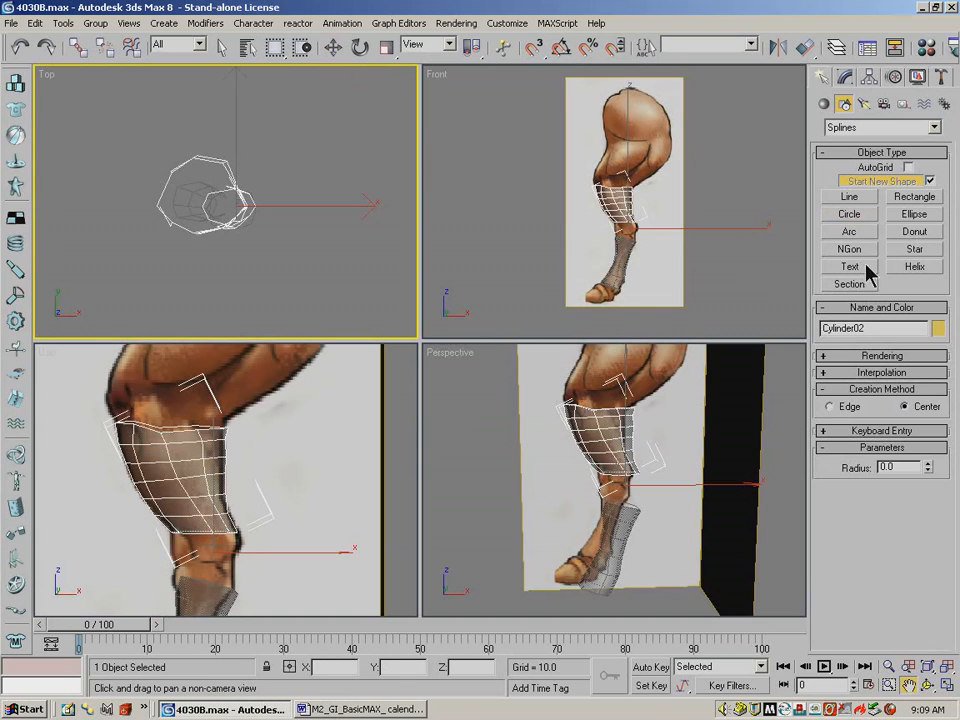
pyautogui.click(858, 215)
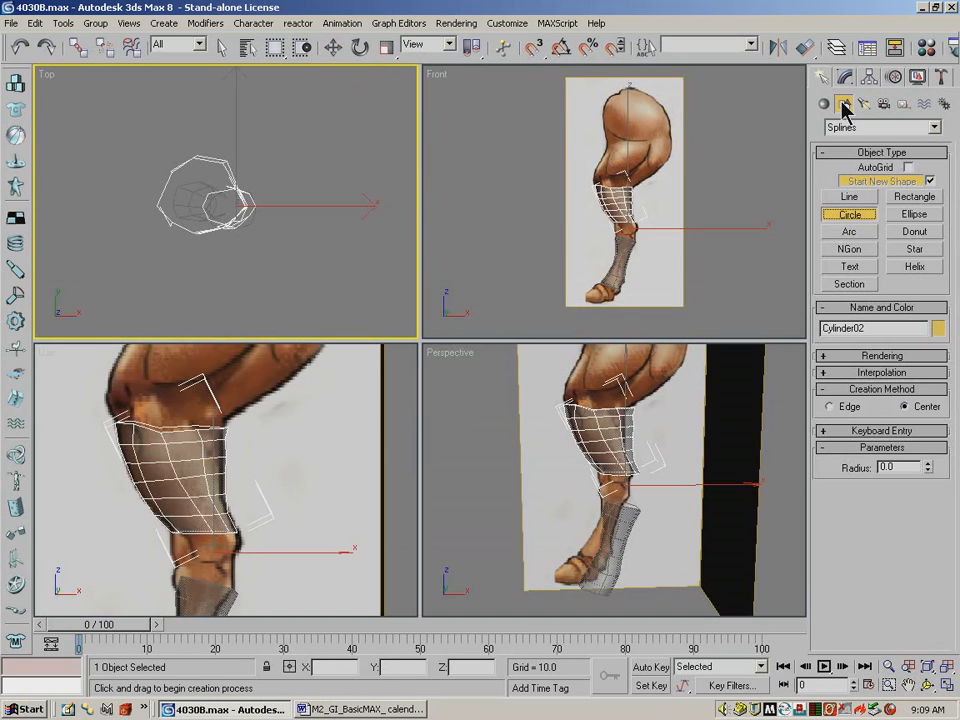
pyautogui.moveTo(224, 206); pyautogui.dragTo(267, 255)
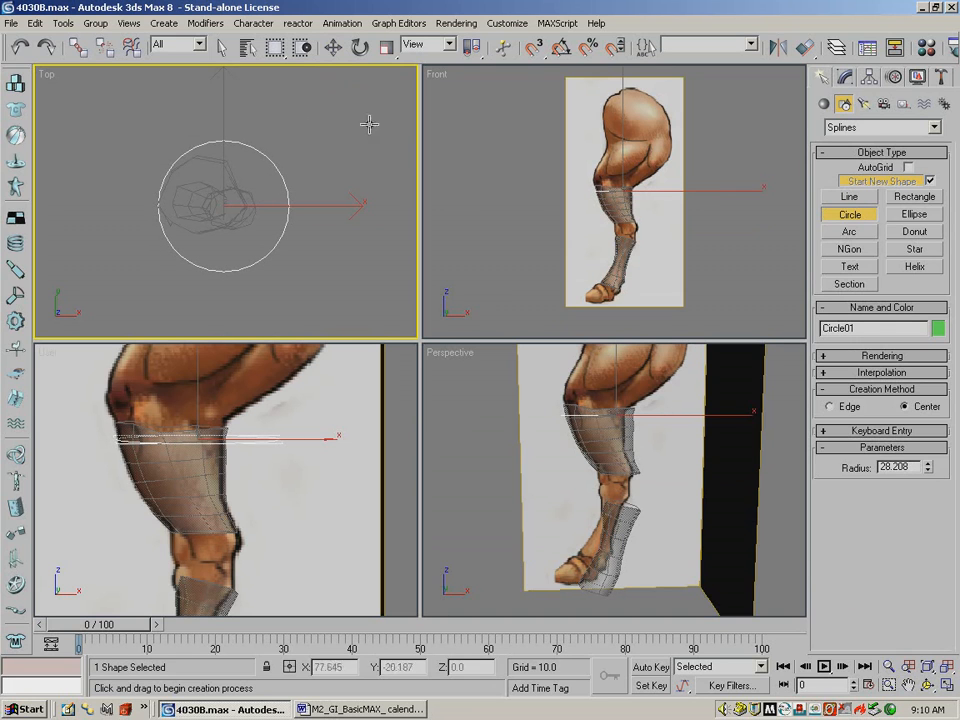
# Clone the circle as a single Copy about 26 units straight up in the Front view.
pyautogui.click(333, 47)
pyautogui.click(621, 138)
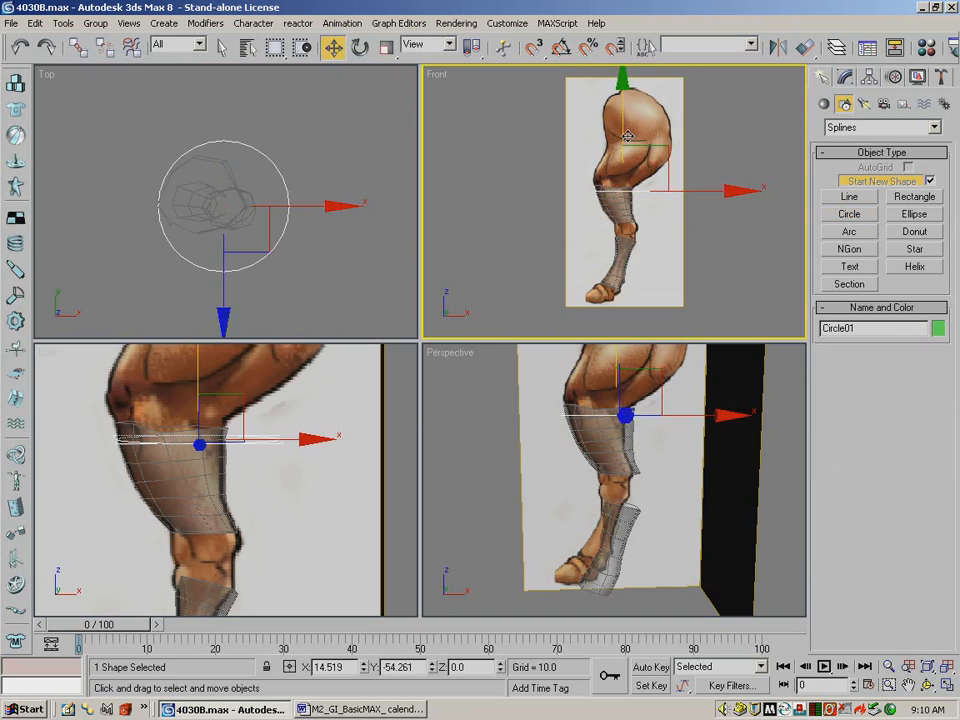
pyautogui.keyDown('shift'); pyautogui.moveTo(621, 130); pyautogui.dragTo(622, 111); pyautogui.keyUp('shift')
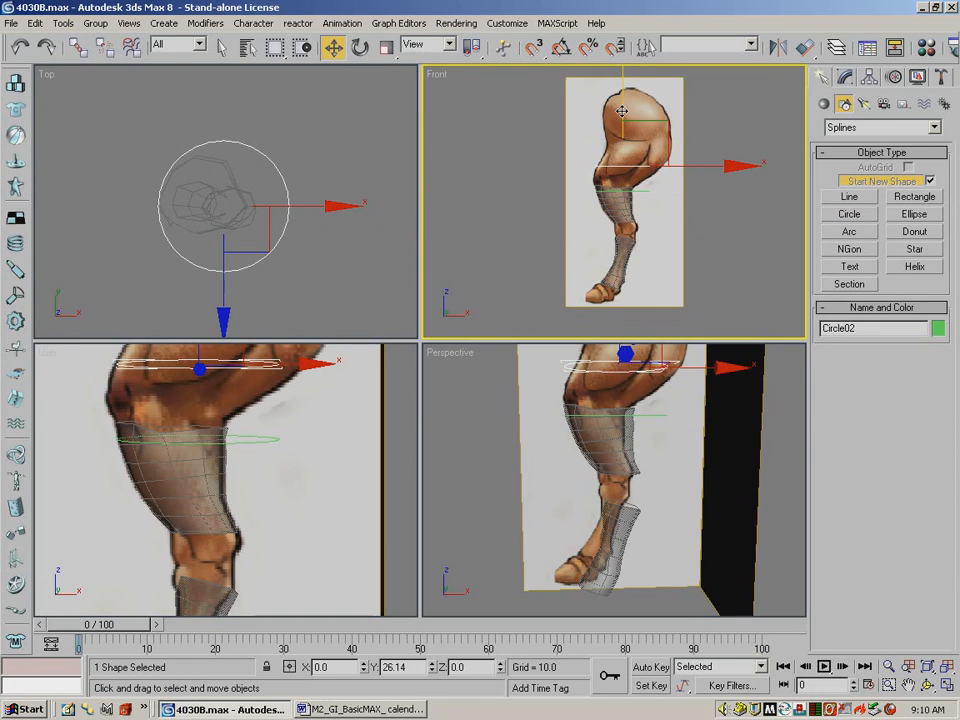
pyautogui.keyDown('shift'); pyautogui.moveTo(622, 111); pyautogui.dragTo(622, 111); pyautogui.keyUp('shift')
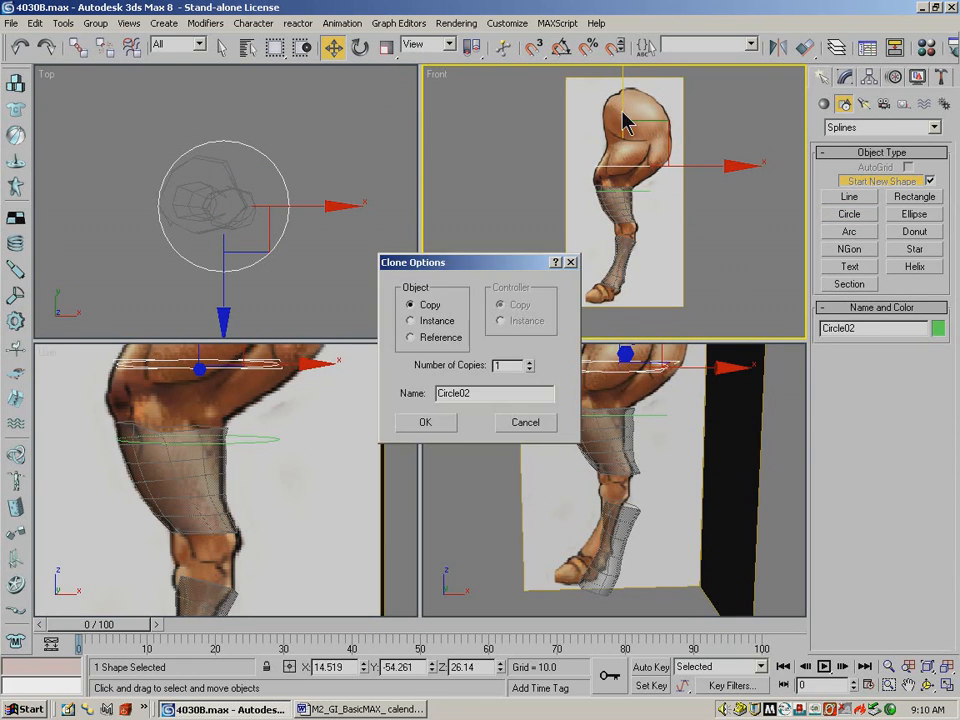
pyautogui.click(427, 423)
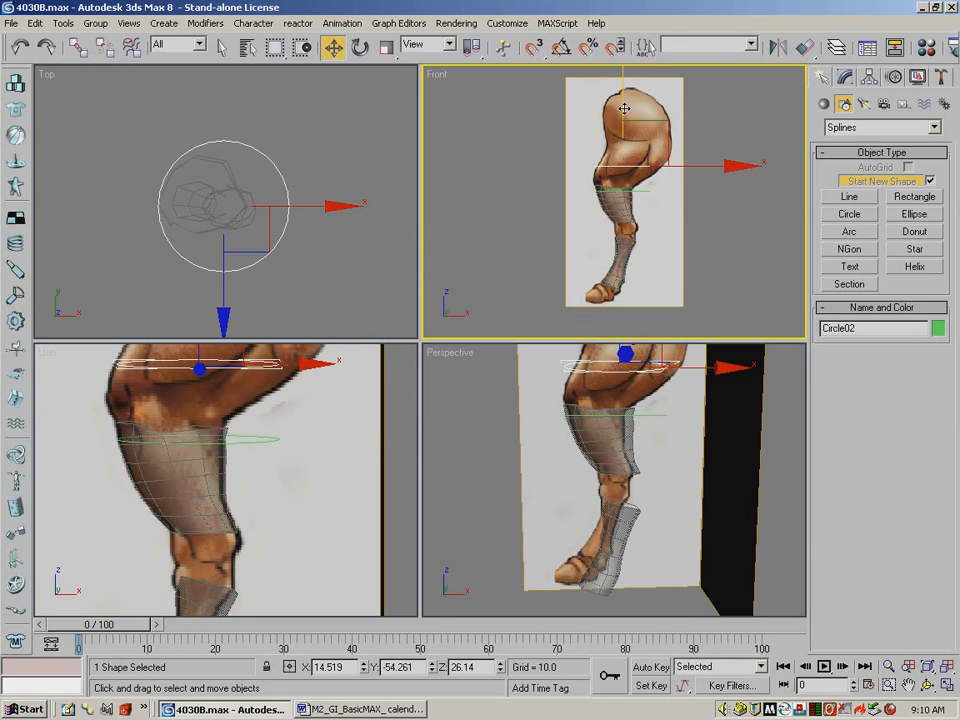
# Clone the raised circle upward as another single Copy at a Z height of about 48.7, and maximize the Front view.
pyautogui.keyDown('shift'); pyautogui.moveTo(624, 108); pyautogui.dragTo(624, 92); pyautogui.keyUp('shift')
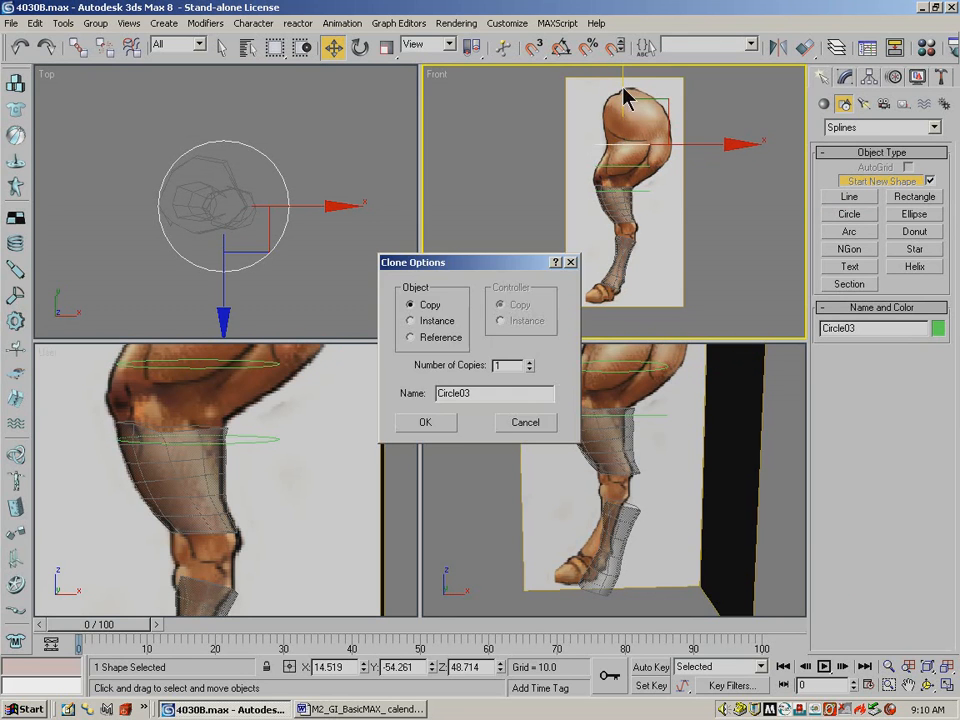
pyautogui.click(428, 422)
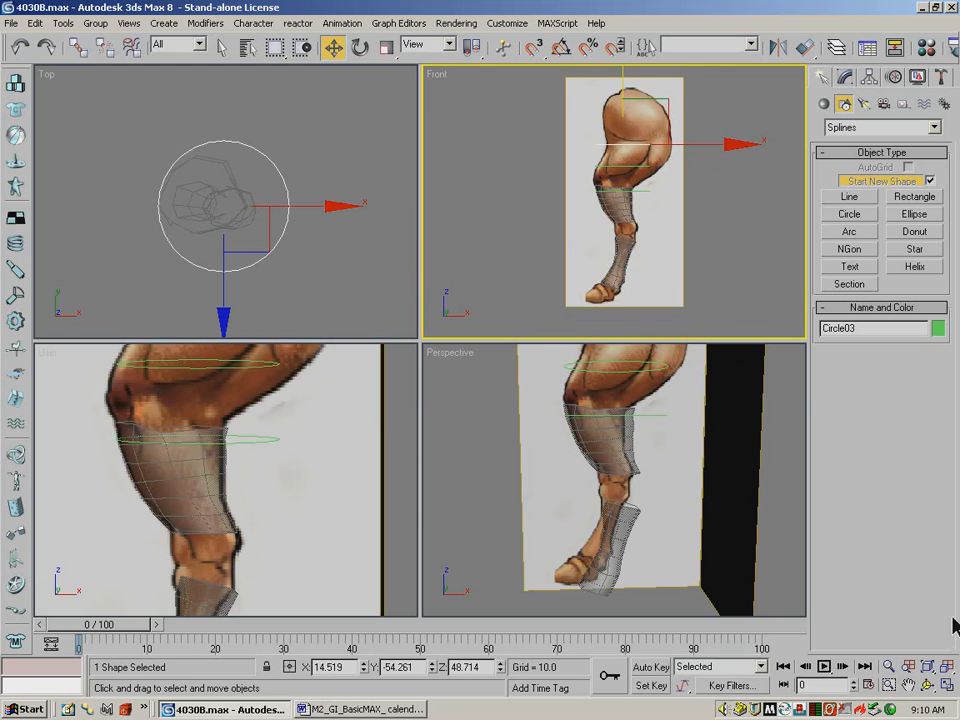
pyautogui.click(950, 686)
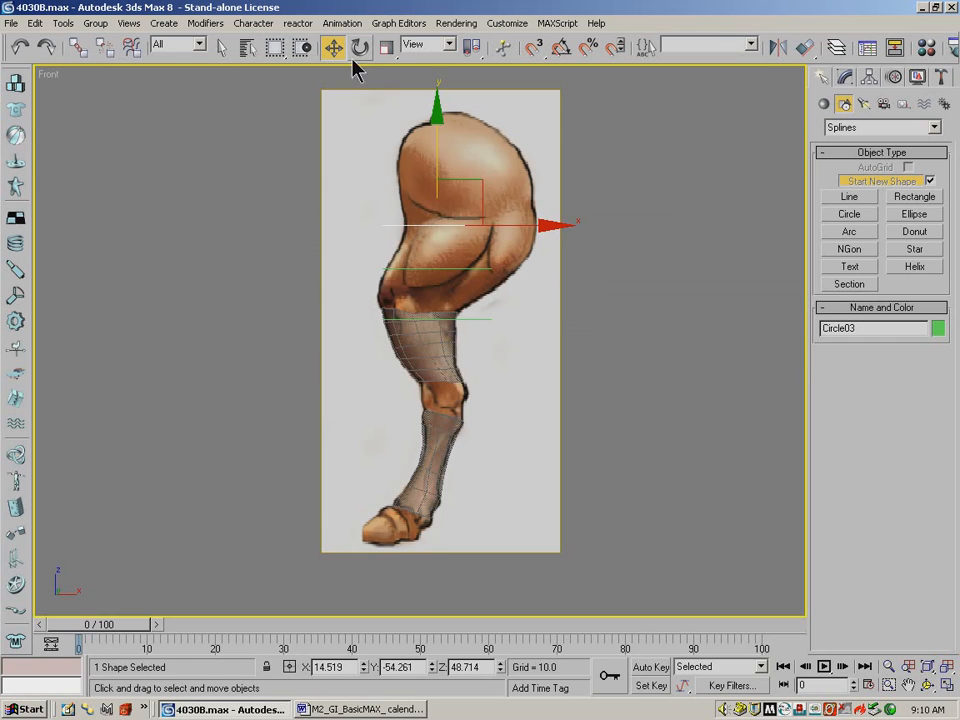
# Raise the lowest circle to a Z height of about 13.8 and tilt it to follow the bottom of the thigh in the Front view.
pyautogui.click(473, 320)
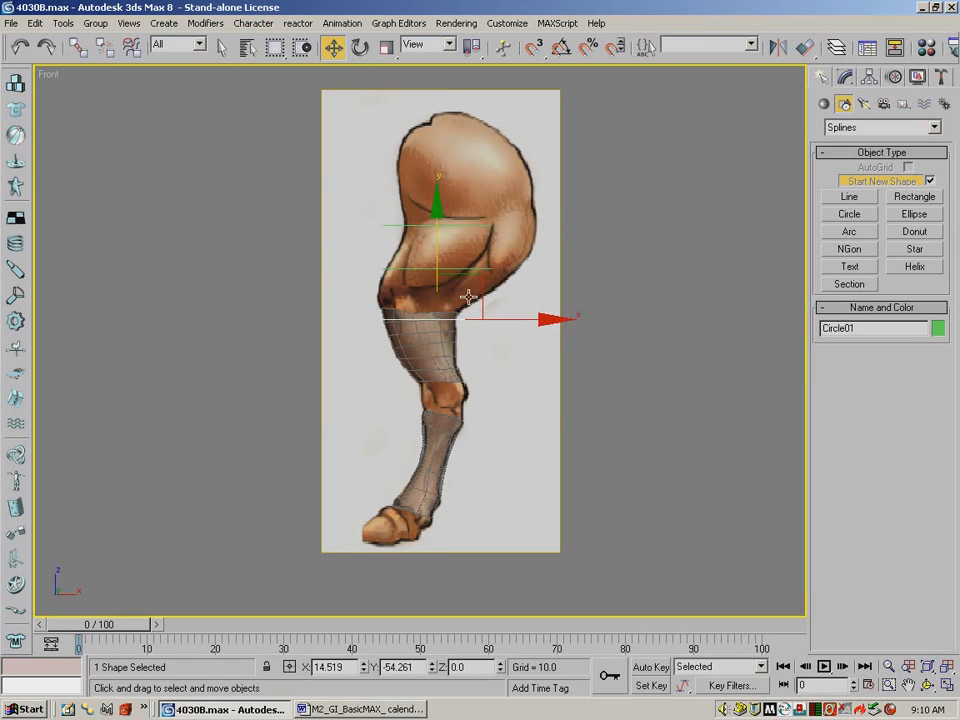
pyautogui.moveTo(437, 264); pyautogui.dragTo(431, 233)
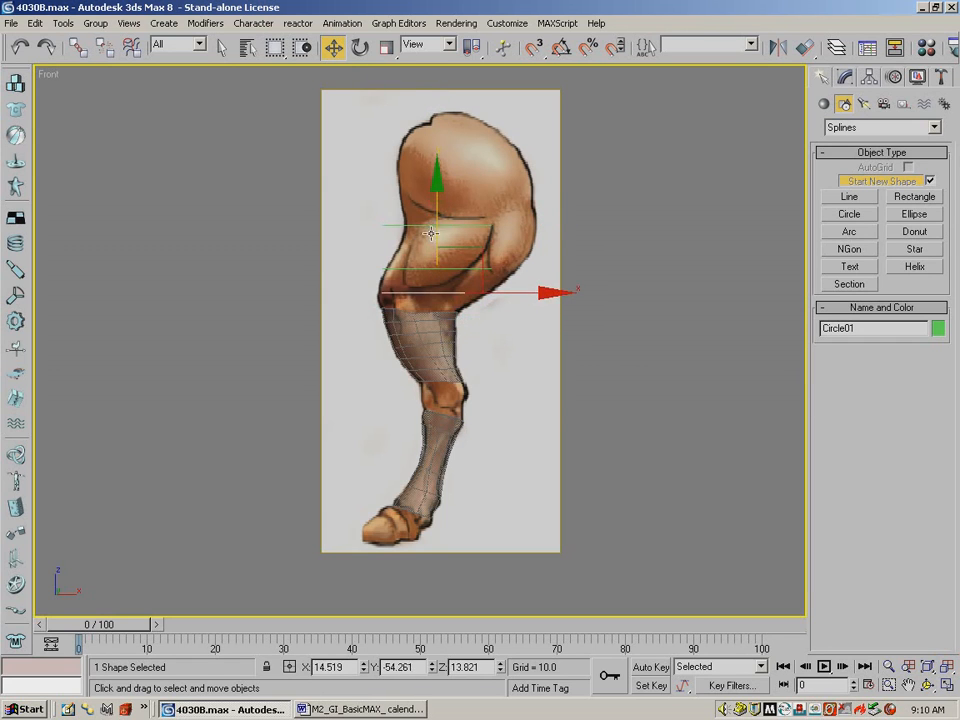
pyautogui.click(364, 47)
pyautogui.moveTo(534, 257); pyautogui.dragTo(530, 272)
# Raise the middle circle to a Z height of about 30 and scale it uniformly to about 123%.
pyautogui.click(474, 266)
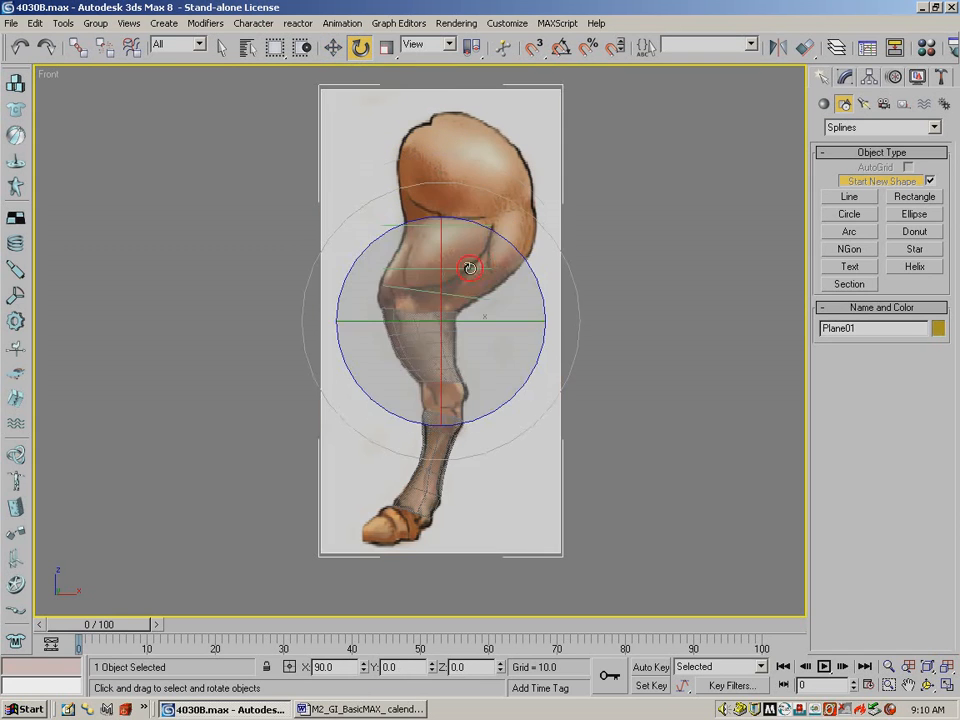
pyautogui.click(331, 47)
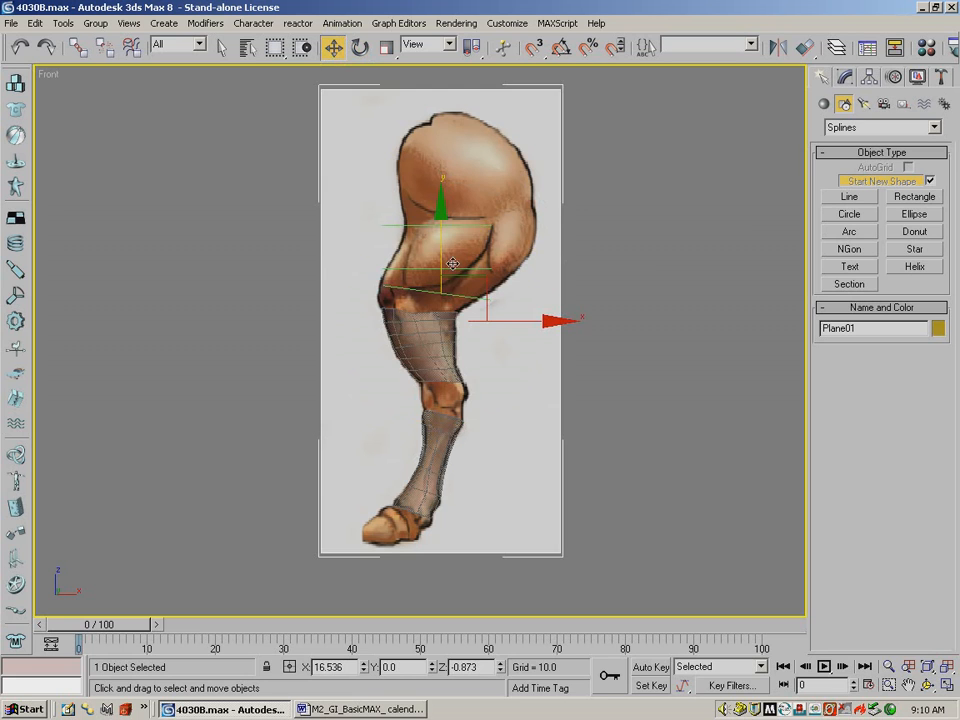
pyautogui.click(615, 255)
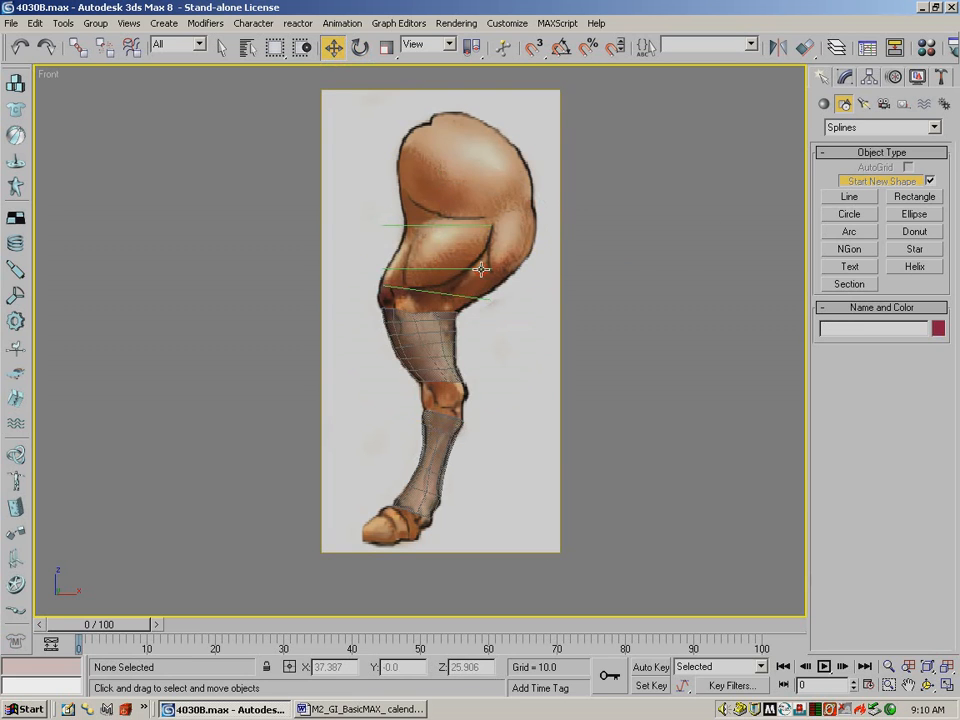
pyautogui.click(530, 260)
pyautogui.moveTo(441, 198); pyautogui.dragTo(440, 186)
pyautogui.click(387, 48)
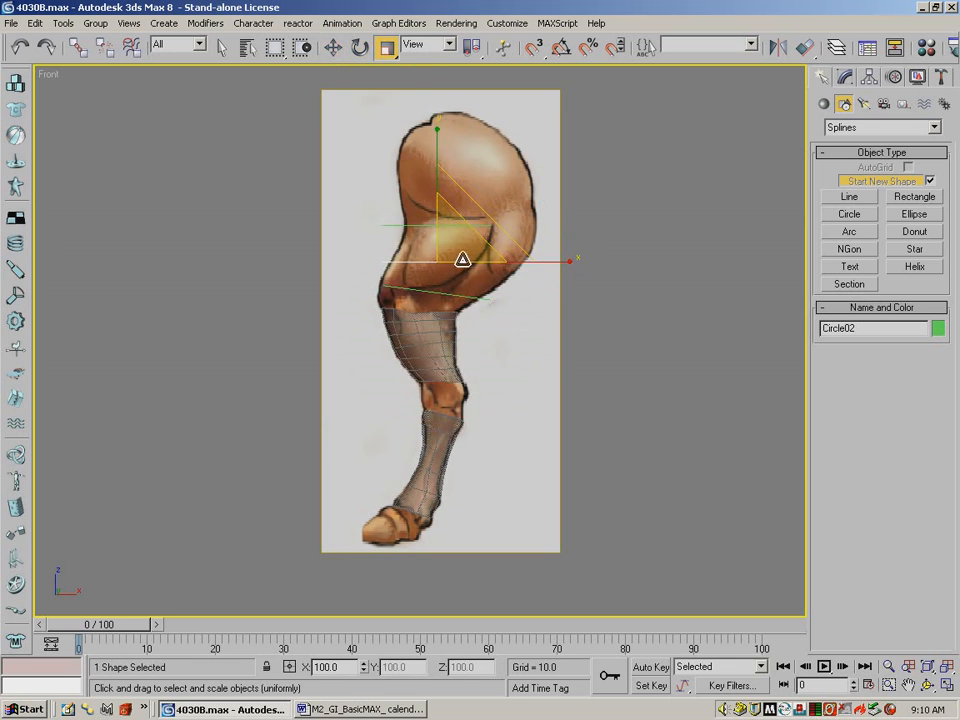
pyautogui.moveTo(457, 252); pyautogui.dragTo(452, 229)
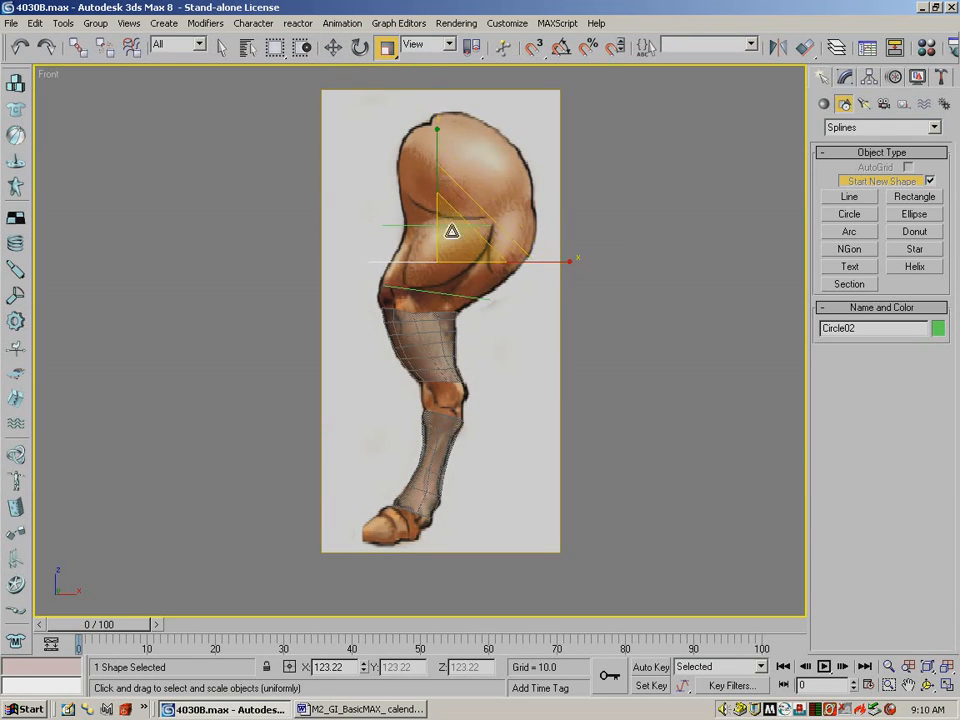
# Shift the middle circle to an X position of about 25.8 and tilt it to match the thigh outline.
pyautogui.click(333, 47)
pyautogui.moveTo(536, 262); pyautogui.dragTo(561, 246)
pyautogui.click(360, 48)
pyautogui.click(333, 47)
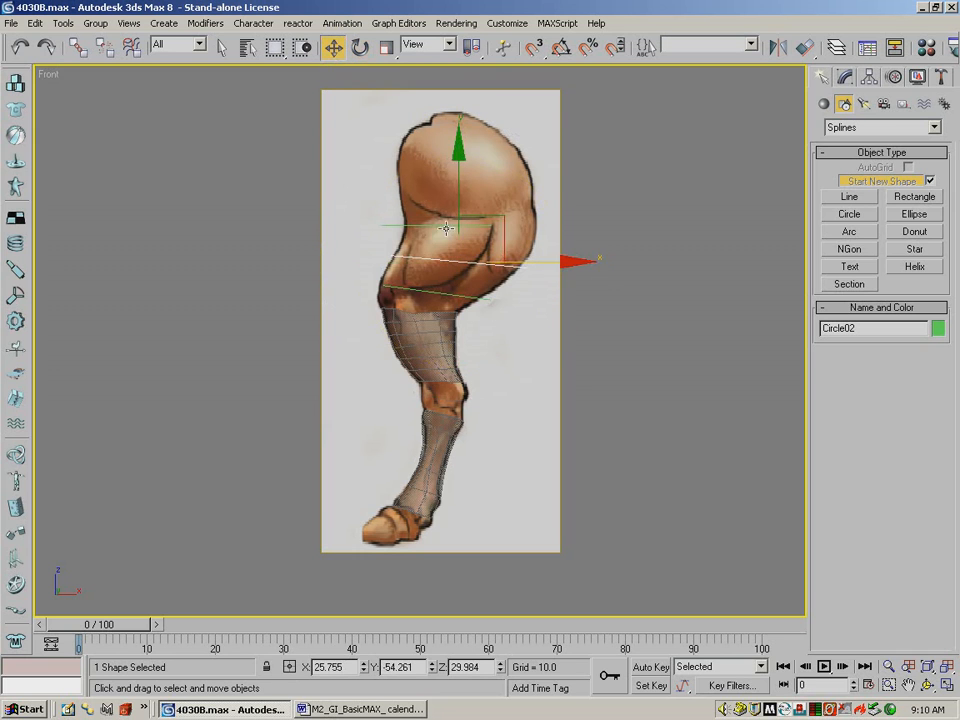
# Tilt and enlarge the highest circle to span the thigh's width, and shift it to an X position of about 32.2.
pyautogui.click(448, 226)
pyautogui.moveTo(510, 228); pyautogui.dragTo(561, 231)
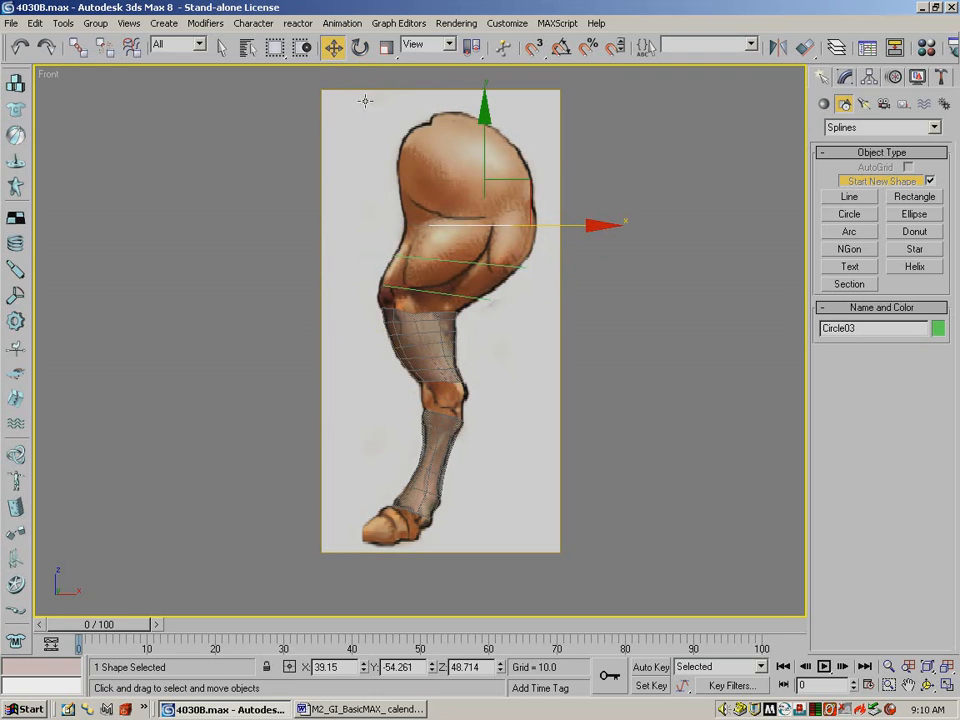
pyautogui.click(360, 47)
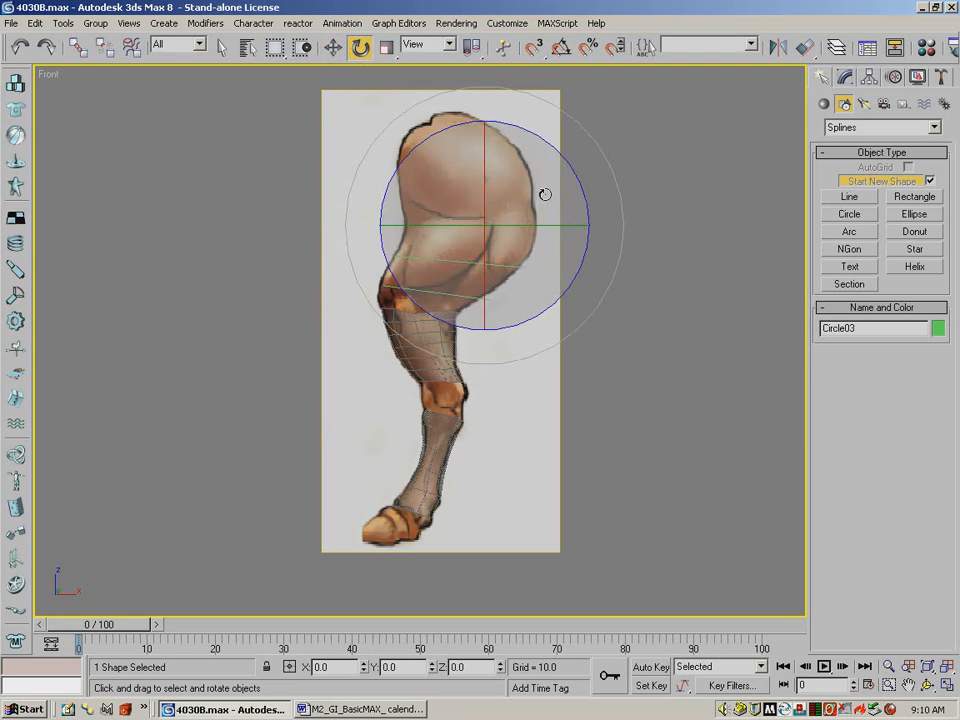
pyautogui.moveTo(570, 167)
pyautogui.mouseDown()
pyautogui.moveTo(575, 175)
pyautogui.moveTo(563, 165)
pyautogui.moveTo(567, 173)
pyautogui.mouseUp()
pyautogui.click(386, 47)
pyautogui.moveTo(476, 208); pyautogui.dragTo(491, 188)
pyautogui.click(333, 47)
pyautogui.moveTo(595, 226); pyautogui.dragTo(583, 227)
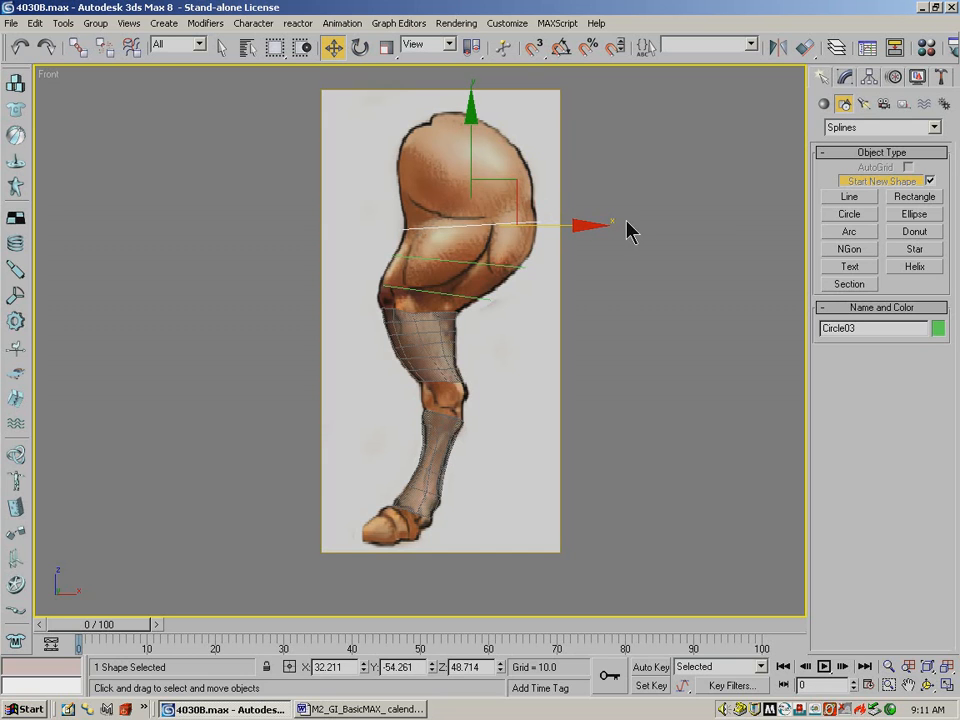
# Clone the highest circle upward as a copy at a Z height of about 66.8 and rotate it slightly about the horizontal axis.
pyautogui.moveTo(471, 158)
pyautogui.keyDown('shift'); pyautogui.mouseDown()
pyautogui.moveTo(473, 105)
pyautogui.moveTo(473, 123)
pyautogui.mouseUp(); pyautogui.keyUp('shift')
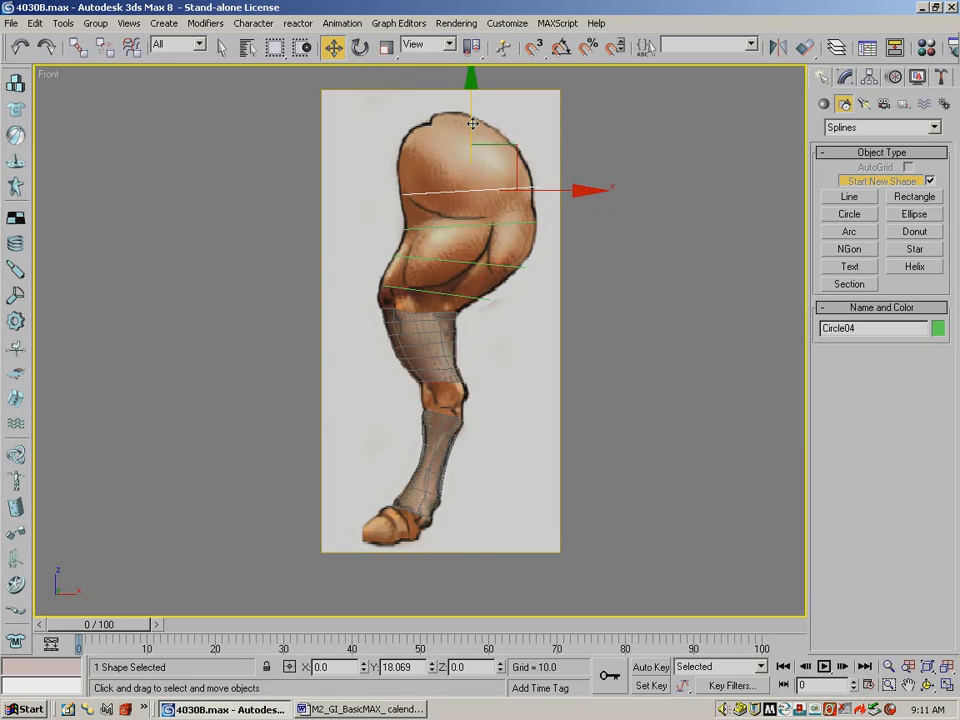
pyautogui.keyDown('shift'); pyautogui.moveTo(473, 123); pyautogui.dragTo(474, 133); pyautogui.keyUp('shift')
pyautogui.click(427, 422)
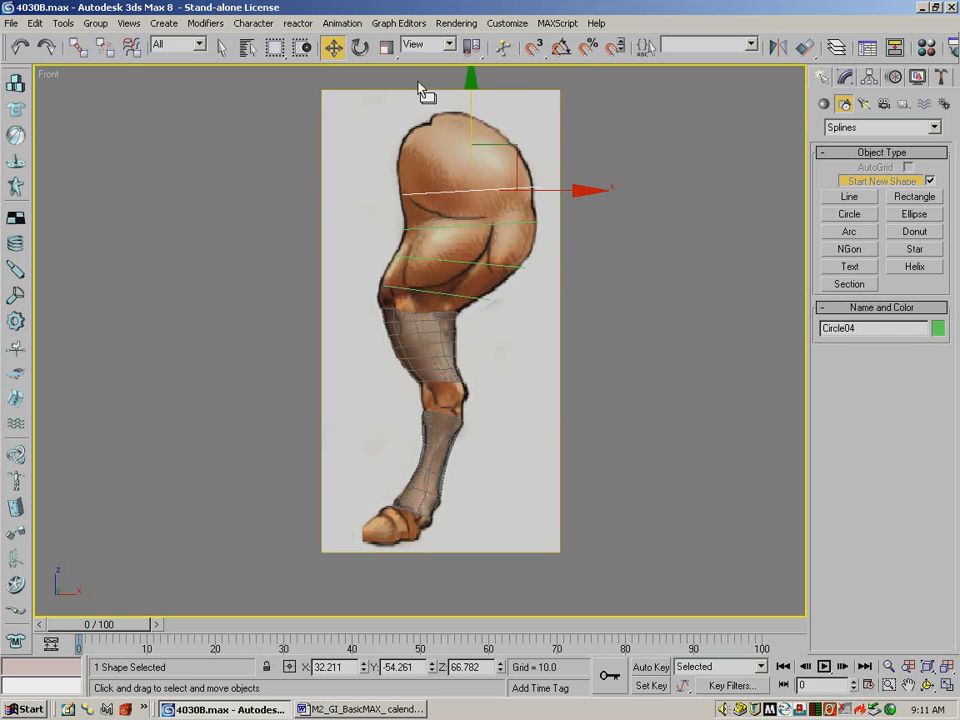
pyautogui.click(361, 47)
pyautogui.moveTo(469, 131); pyautogui.dragTo(497, 244)
# Rotate the third and second circles from the bottom slightly about the horizontal axis, the second to about -1.5 degrees in X.
pyautogui.click(497, 225)
pyautogui.click(512, 223)
pyautogui.moveTo(472, 195); pyautogui.dragTo(471, 190)
pyautogui.click(497, 265)
pyautogui.click(505, 268)
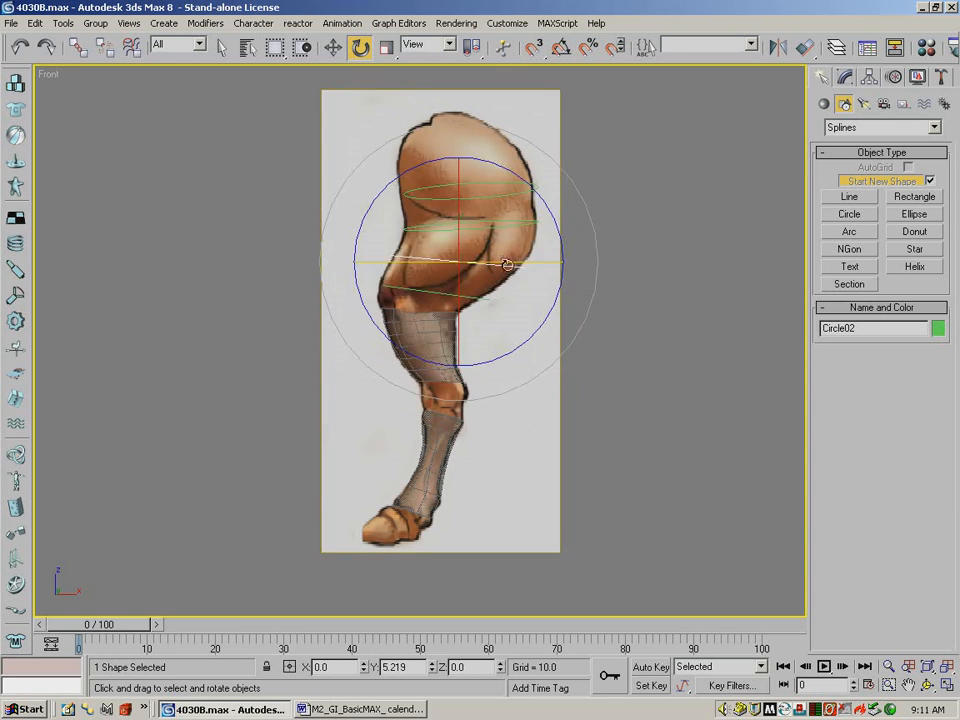
pyautogui.moveTo(457, 230); pyautogui.dragTo(448, 287)
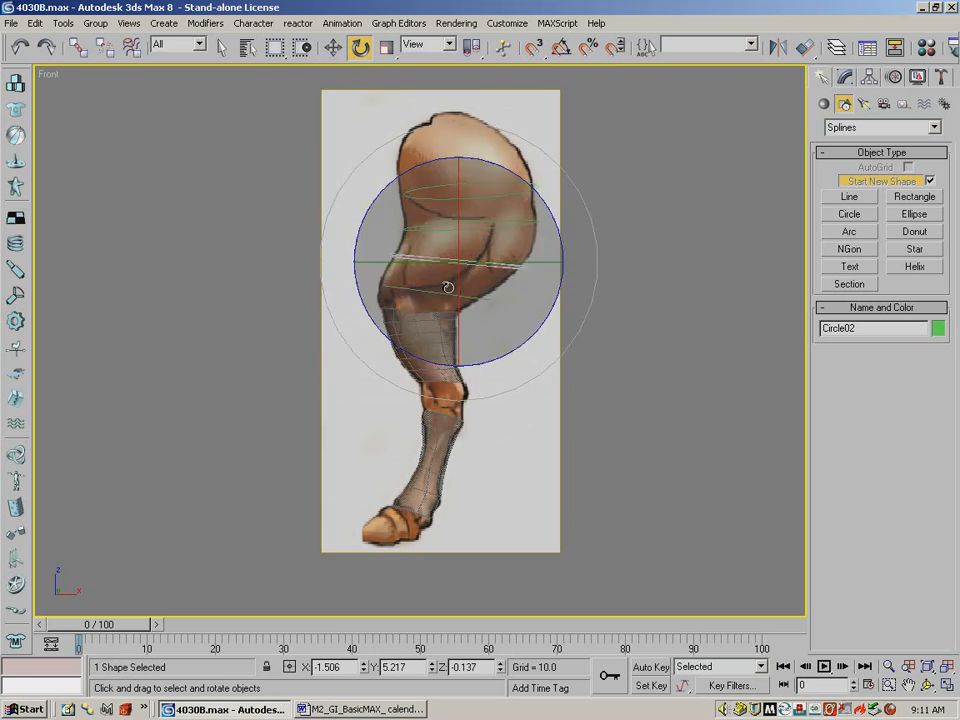
# Rotate the fourth circle from the bottom further about the horizontal axis and shift it to an X position of about 29.6.
pyautogui.click(490, 188)
pyautogui.click(520, 186)
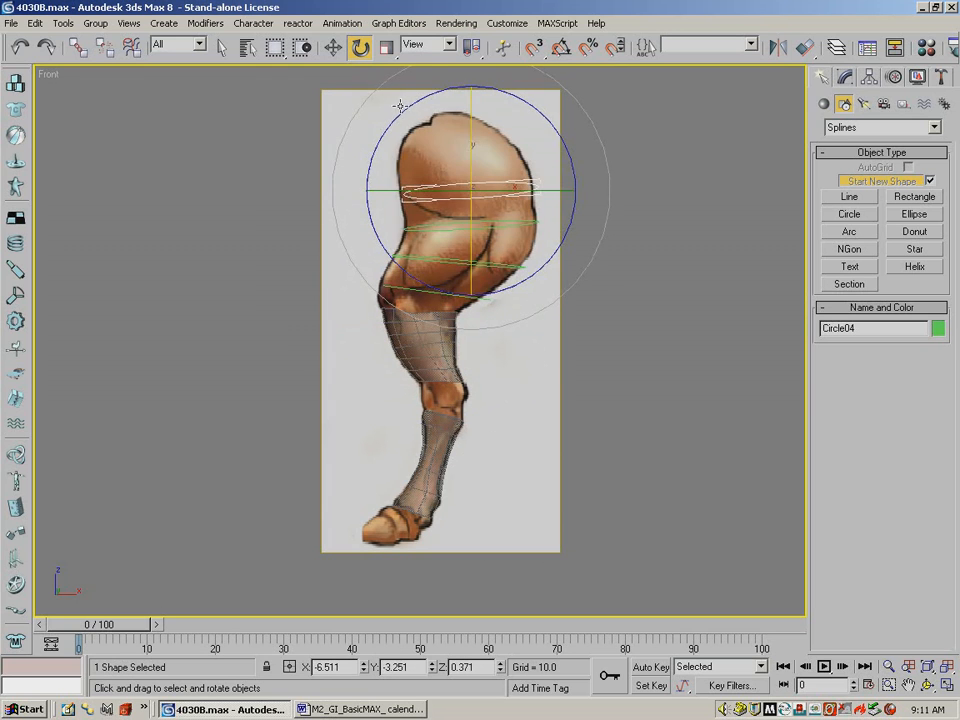
pyautogui.moveTo(467, 158); pyautogui.dragTo(470, 143)
pyautogui.click(333, 47)
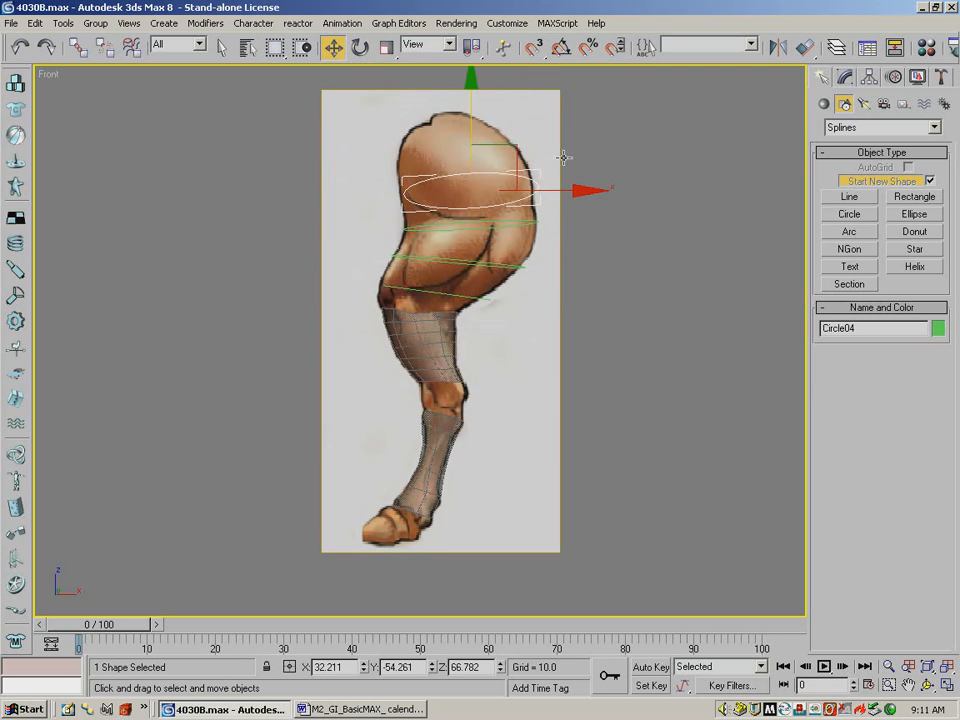
pyautogui.moveTo(581, 191); pyautogui.dragTo(570, 184)
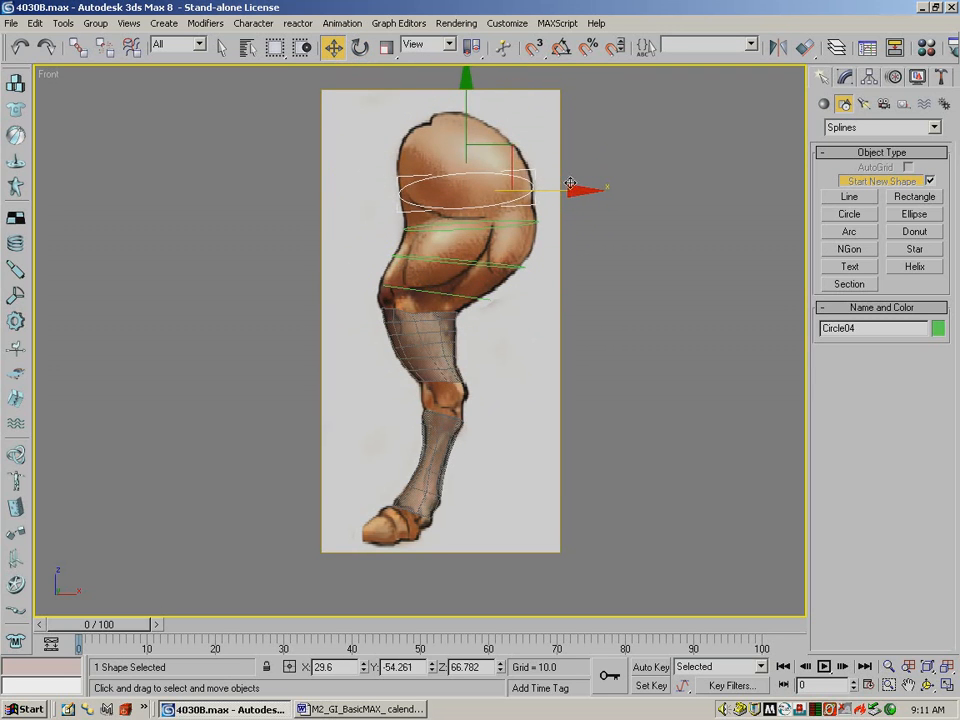
# Clone the fourth circle upward as a copy at a Z height of about 91.3 and tilt it to follow the hip.
pyautogui.moveTo(465, 134)
pyautogui.keyDown('shift'); pyautogui.mouseDown()
pyautogui.moveTo(455, 88)
pyautogui.moveTo(386, 54)
pyautogui.mouseUp(); pyautogui.keyUp('shift')
pyautogui.click(424, 422)
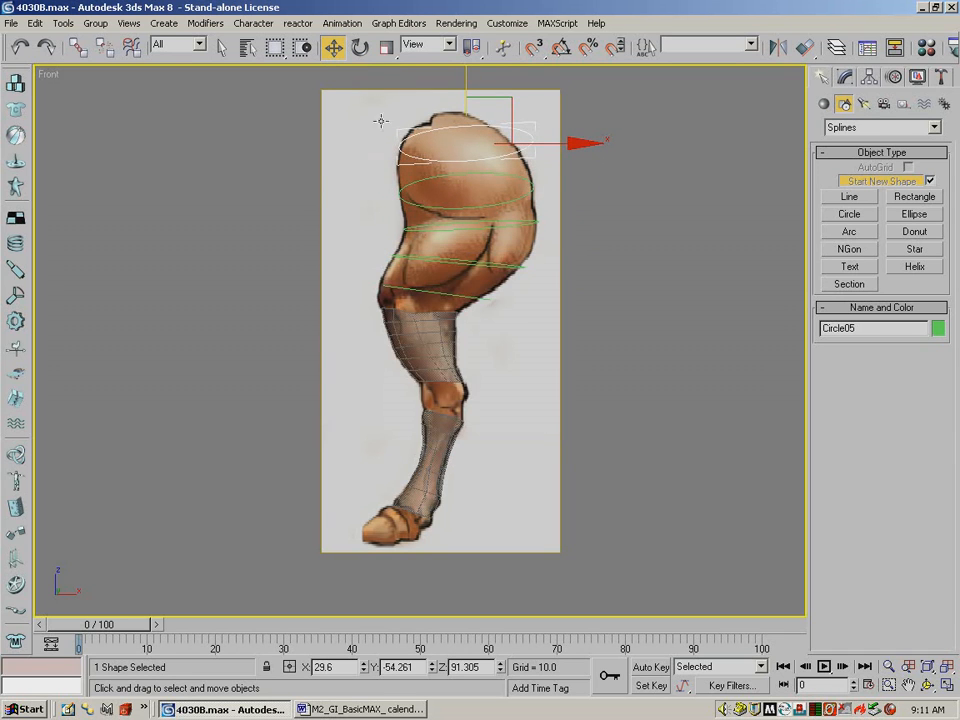
pyautogui.click(357, 48)
pyautogui.moveTo(388, 103); pyautogui.dragTo(369, 133)
# Scale down the fifth circle, move it to about X 20.1 and Z 86.8, and tilt it further about the horizontal axis.
pyautogui.click(386, 47)
pyautogui.moveTo(482, 112)
pyautogui.mouseDown()
pyautogui.moveTo(479, 136)
pyautogui.moveTo(500, 115)
pyautogui.mouseUp()
pyautogui.click(333, 47)
pyautogui.moveTo(490, 119); pyautogui.dragTo(492, 119)
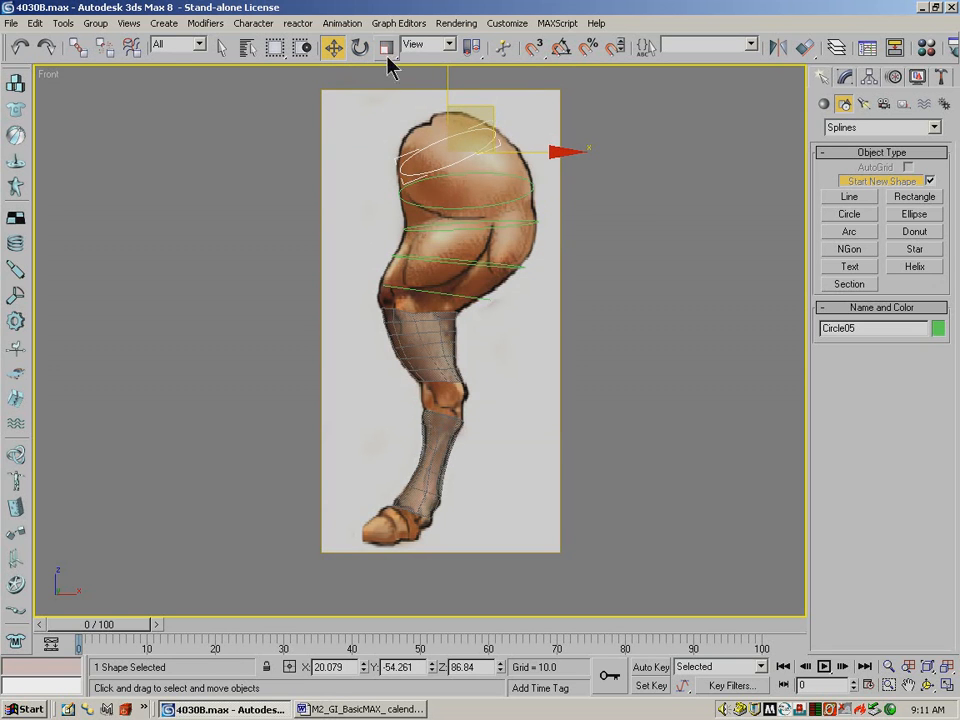
pyautogui.click(359, 47)
pyautogui.moveTo(447, 127); pyautogui.dragTo(492, 153)
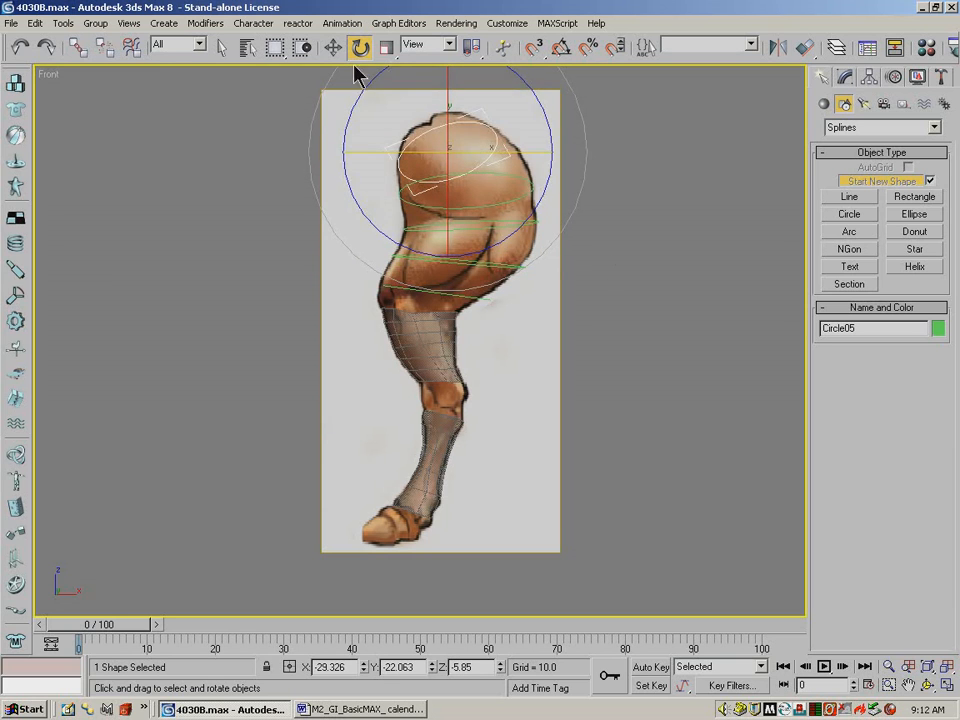
# Clone the fifth circle upward as a copy at a Z height of about 97.1.
pyautogui.press('w')
pyautogui.keyDown('shift'); pyautogui.moveTo(446, 103); pyautogui.dragTo(437, 79); pyautogui.keyUp('shift')
pyautogui.click(425, 422)
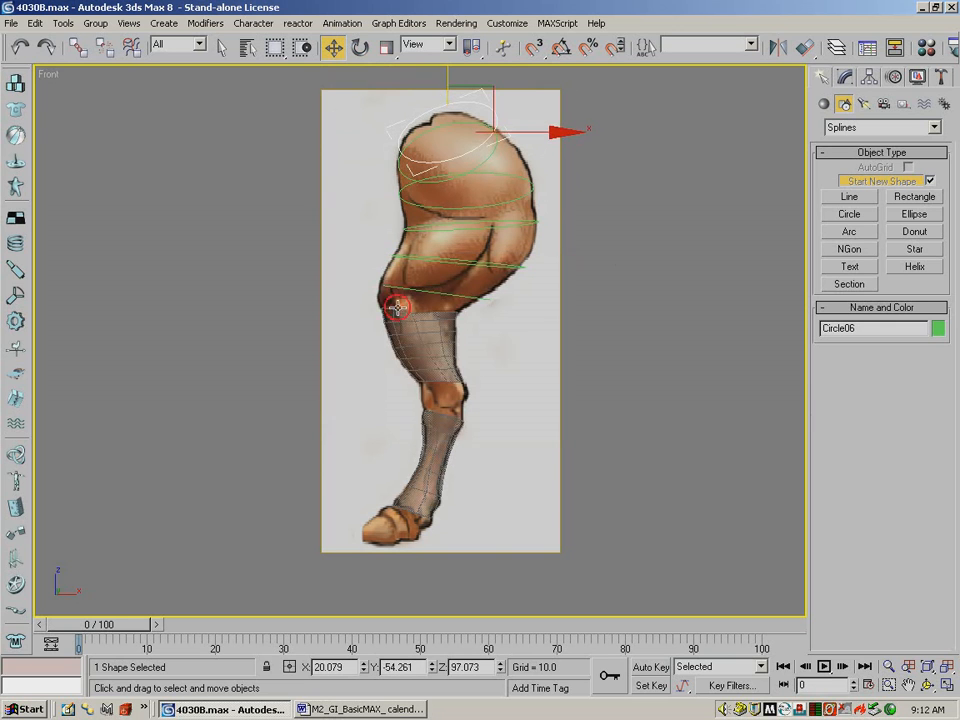
# Move the new top circle down and slightly sideways onto the hip, and scale it uniformly to about 86%.
pyautogui.click(359, 50)
pyautogui.click(336, 50)
pyautogui.moveTo(538, 134); pyautogui.dragTo(526, 134)
pyautogui.moveTo(434, 88); pyautogui.dragTo(437, 94)
pyautogui.moveTo(511, 146); pyautogui.dragTo(518, 145)
pyautogui.click(386, 47)
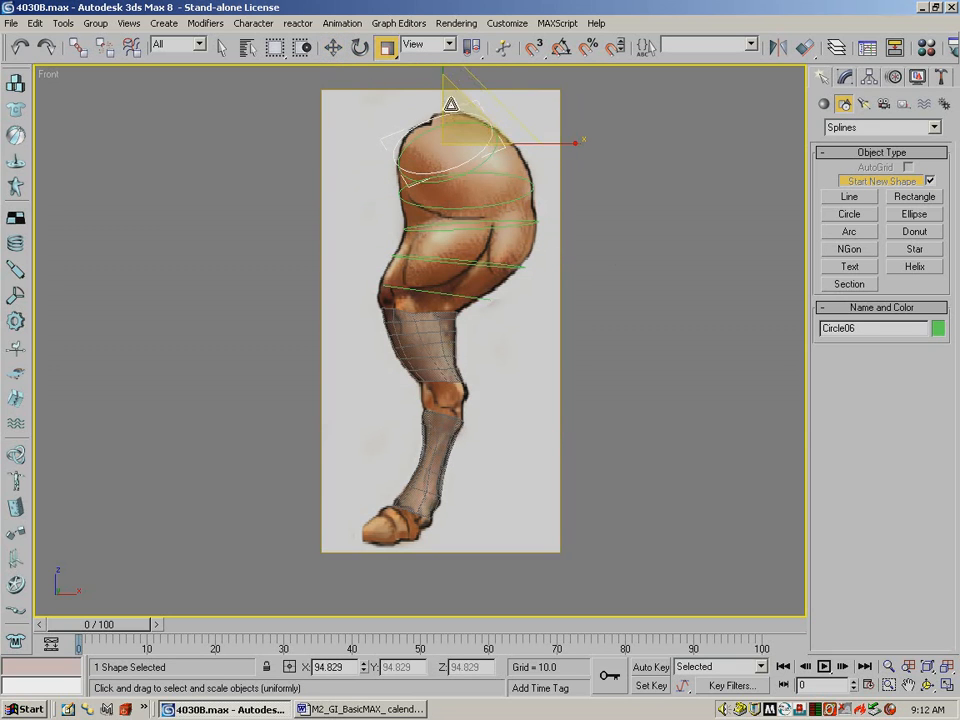
pyautogui.moveTo(469, 120); pyautogui.dragTo(462, 125)
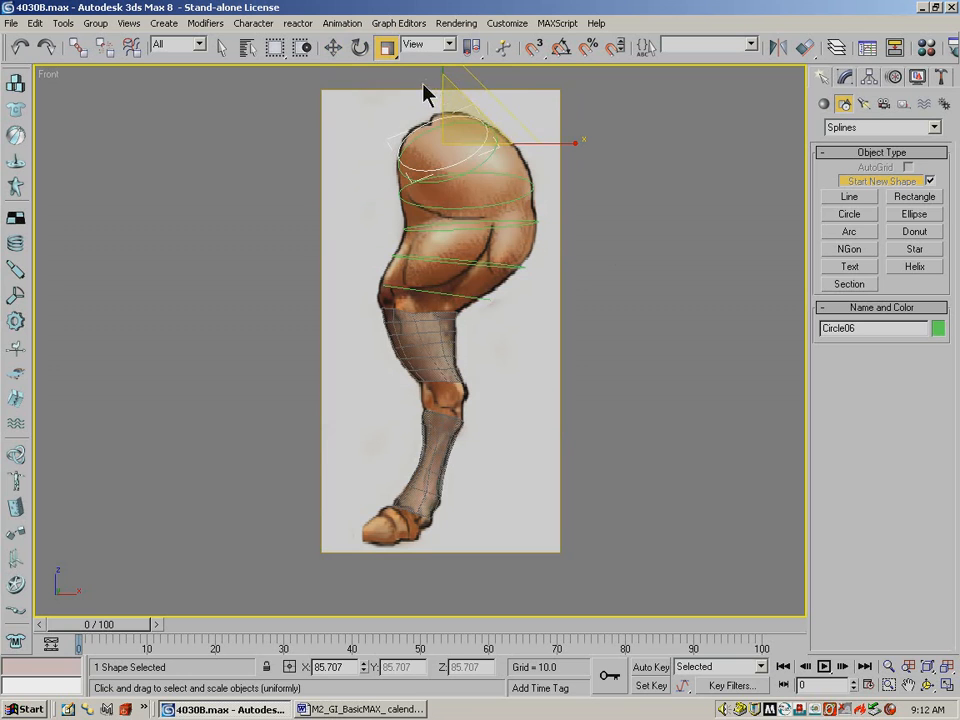
# Tilt the top circle more steeply and lower it to a Z height of about 87.7.
pyautogui.press('w')
pyautogui.click(360, 47)
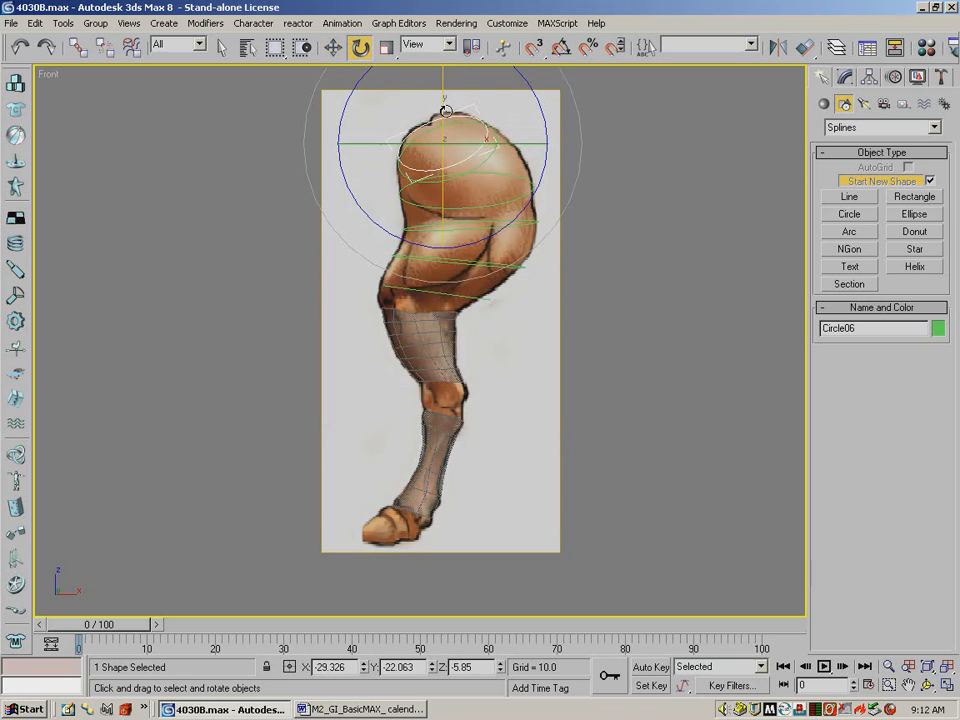
pyautogui.moveTo(420, 79)
pyautogui.mouseDown()
pyautogui.moveTo(491, 141)
pyautogui.moveTo(480, 143)
pyautogui.mouseUp()
pyautogui.click(333, 47)
pyautogui.moveTo(444, 90); pyautogui.dragTo(446, 97)
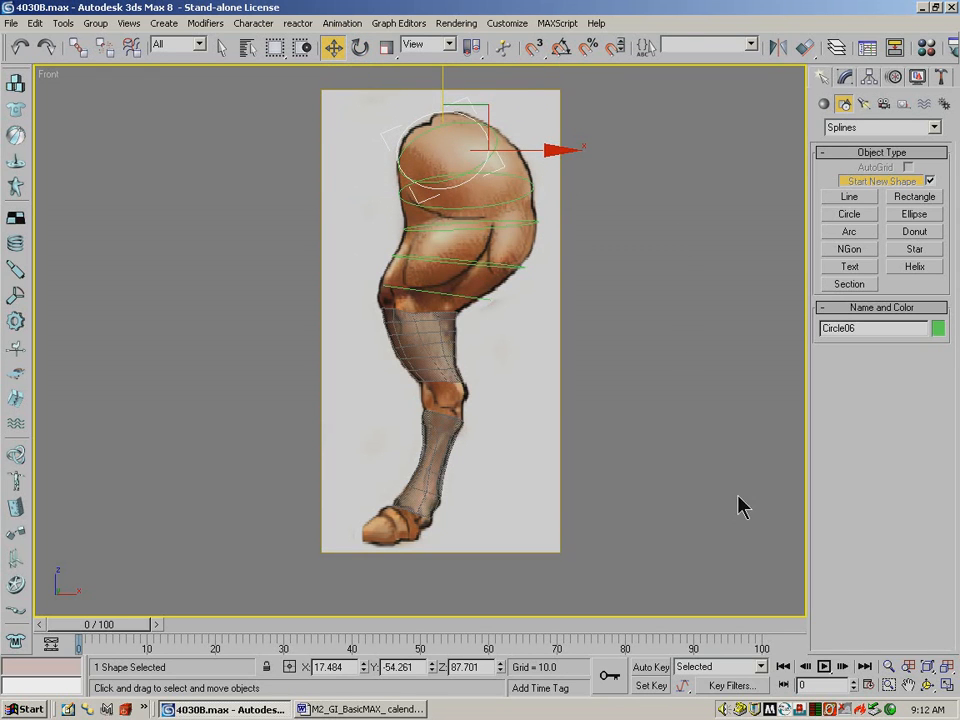
# In the Left view, shift the top circle to about Y -35.6, lower the fifth by about 4.9 units, and shift the fourth to about Y -50.3.
pyautogui.press('l')
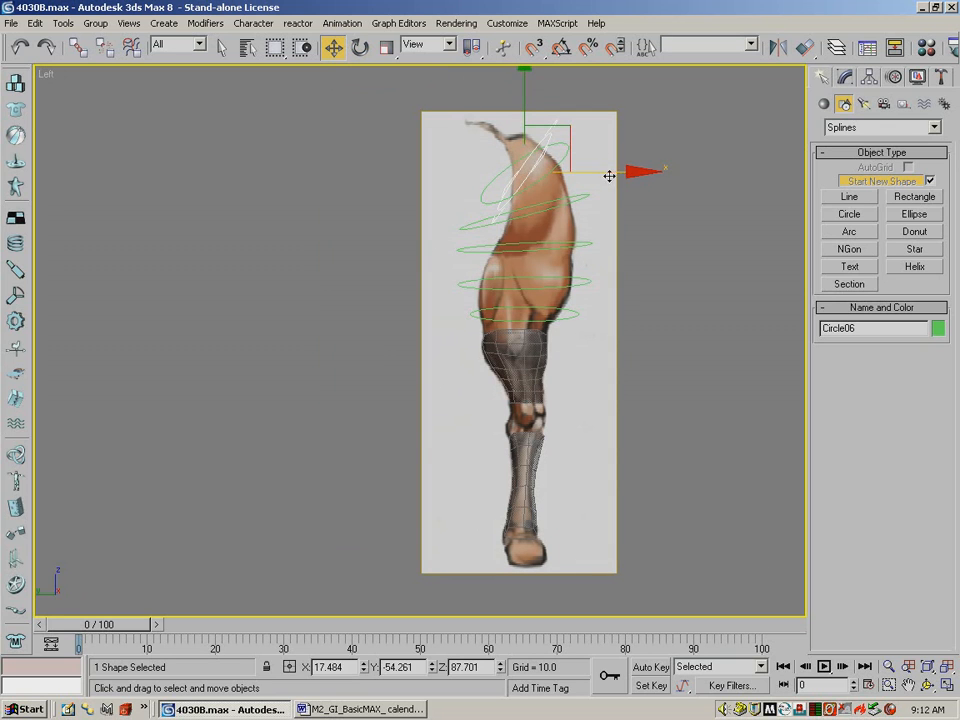
pyautogui.moveTo(609, 174)
pyautogui.mouseDown()
pyautogui.moveTo(573, 168)
pyautogui.moveTo(603, 174)
pyautogui.moveTo(592, 172)
pyautogui.mouseUp()
pyautogui.click(564, 146)
pyautogui.moveTo(510, 101); pyautogui.dragTo(512, 115)
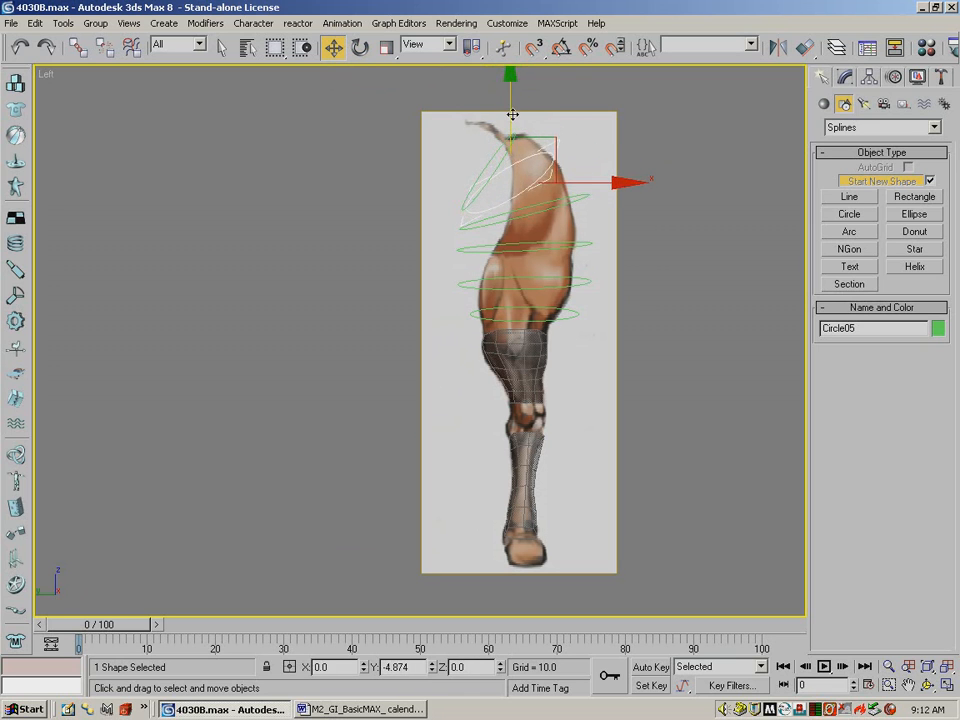
pyautogui.click(582, 198)
pyautogui.moveTo(619, 213); pyautogui.dragTo(611, 225)
# Convert the top circle to an Editable Spline.
pyautogui.click(845, 77)
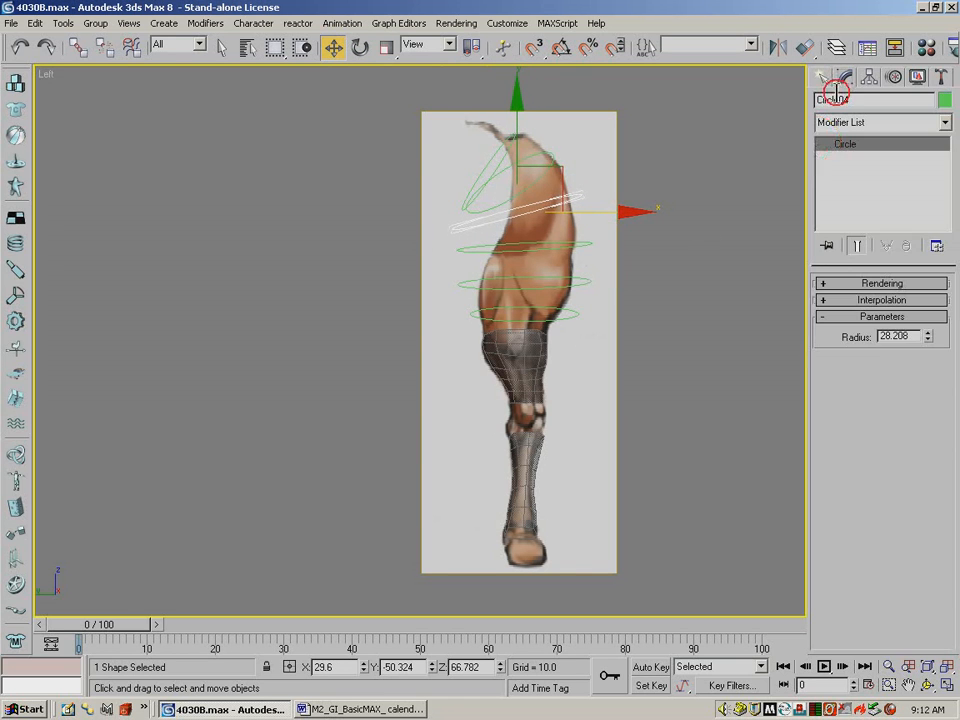
pyautogui.click(514, 136)
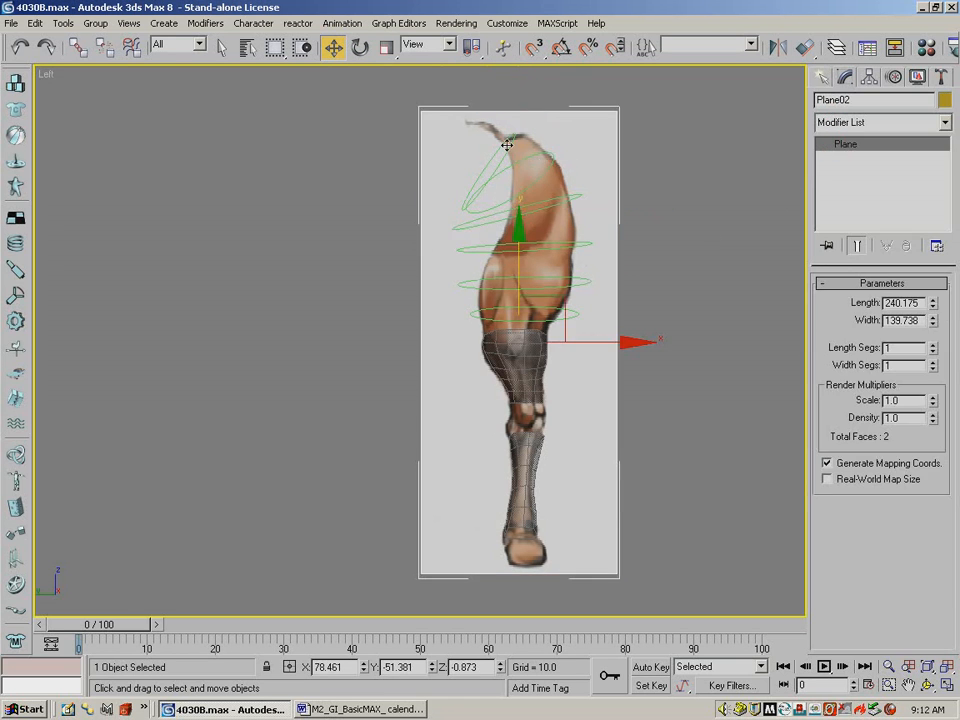
pyautogui.click(516, 138)
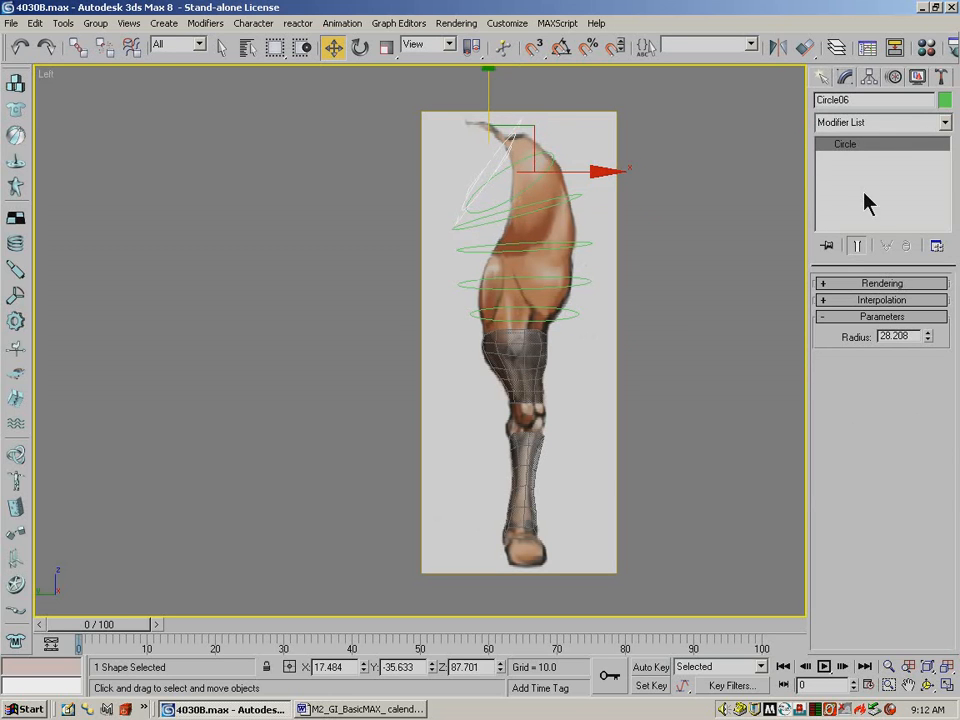
pyautogui.rightClick(848, 150)
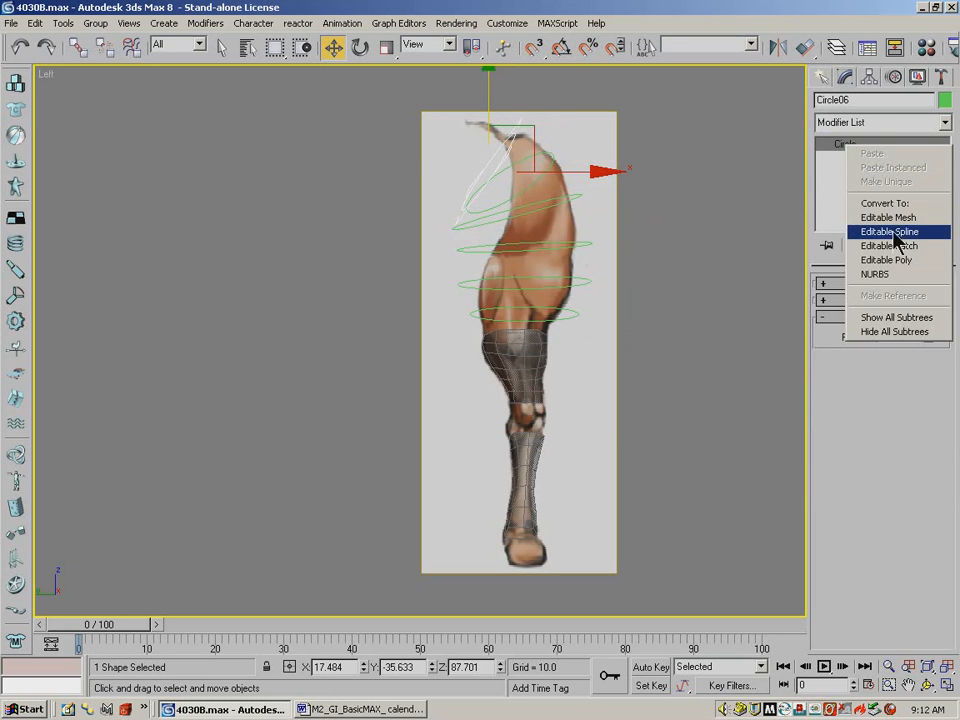
pyautogui.click(890, 232)
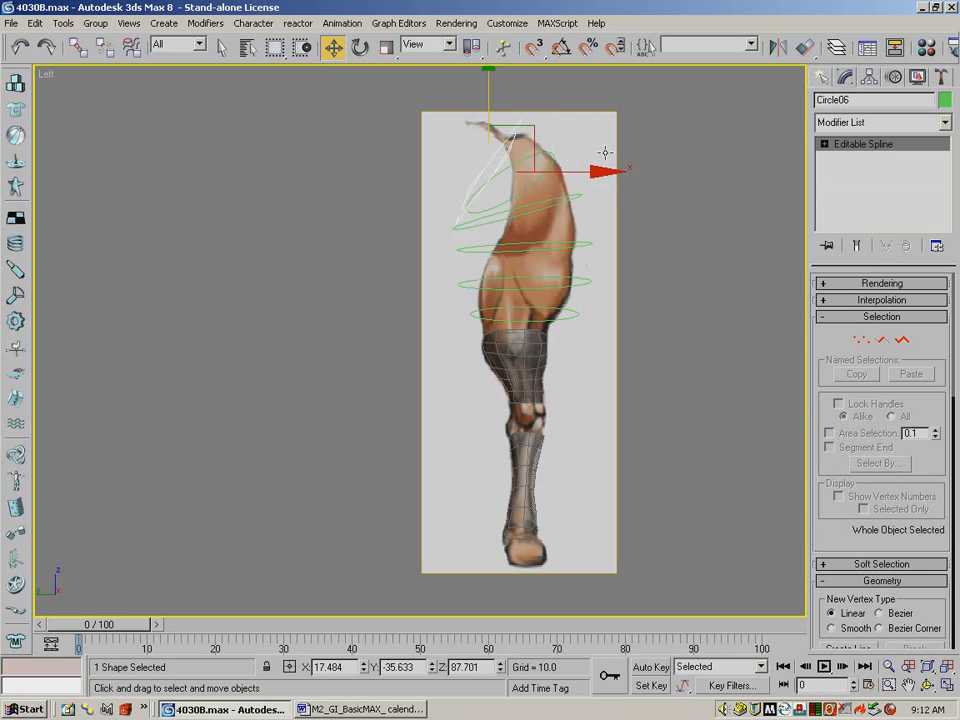
# Move the uppermost vertex of the top spline to a Y position of about -50.7 in the Left view.
pyautogui.click(862, 340)
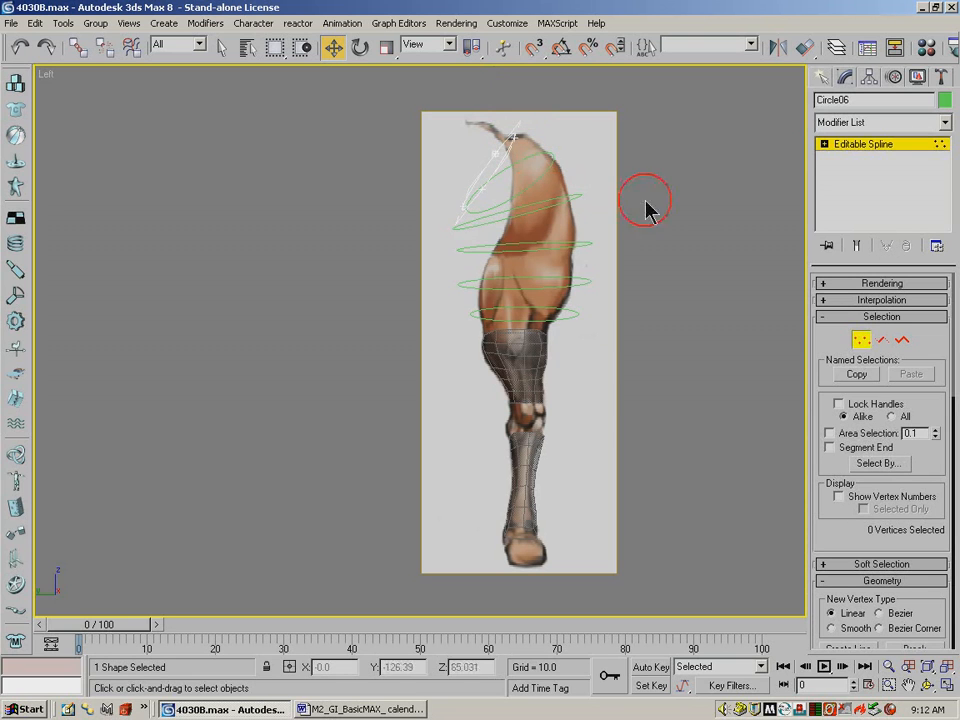
pyautogui.click(518, 129)
pyautogui.moveTo(550, 134); pyautogui.dragTo(557, 133)
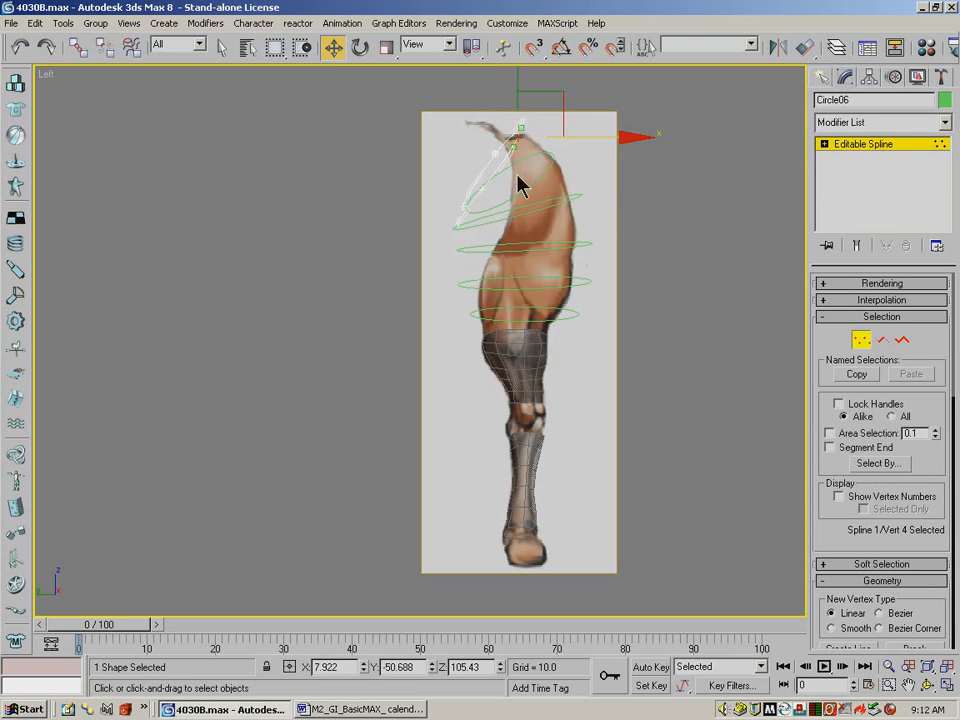
# Shift the lower and side vertices of the top spline toward the thigh's inner contour in the Left view.
pyautogui.click(456, 182)
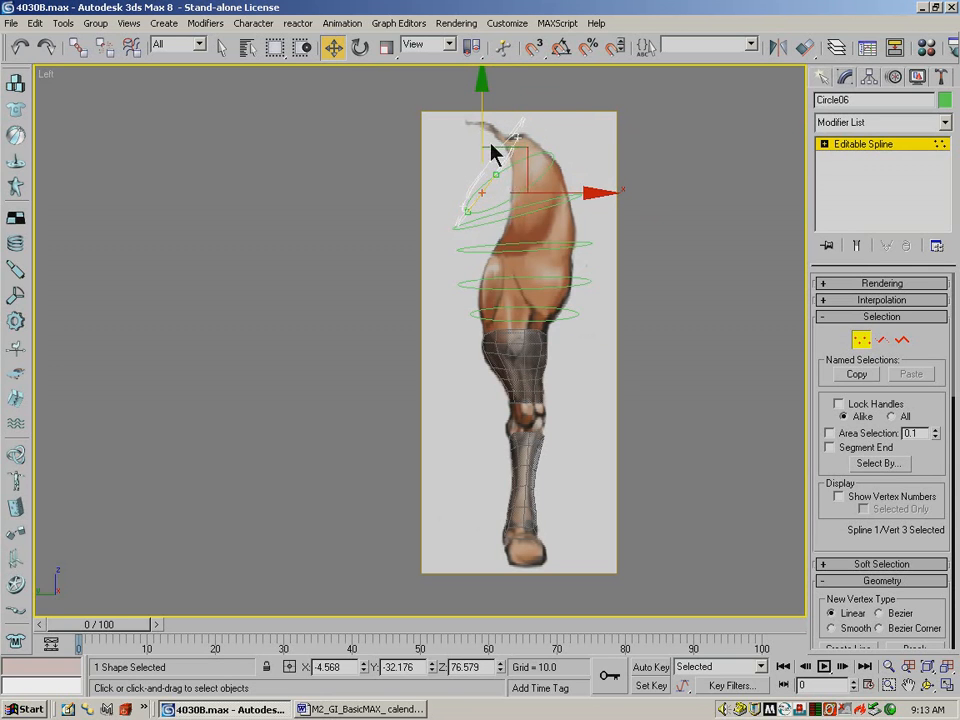
pyautogui.moveTo(534, 189); pyautogui.dragTo(563, 204)
pyautogui.click(456, 204)
pyautogui.click(494, 153)
pyautogui.moveTo(546, 154); pyautogui.dragTo(551, 204)
pyautogui.click(506, 196)
pyautogui.click(485, 206)
# Move vertex 1 of the top spline to a Y position of about -47.2 and leave vertex editing.
pyautogui.click(506, 153)
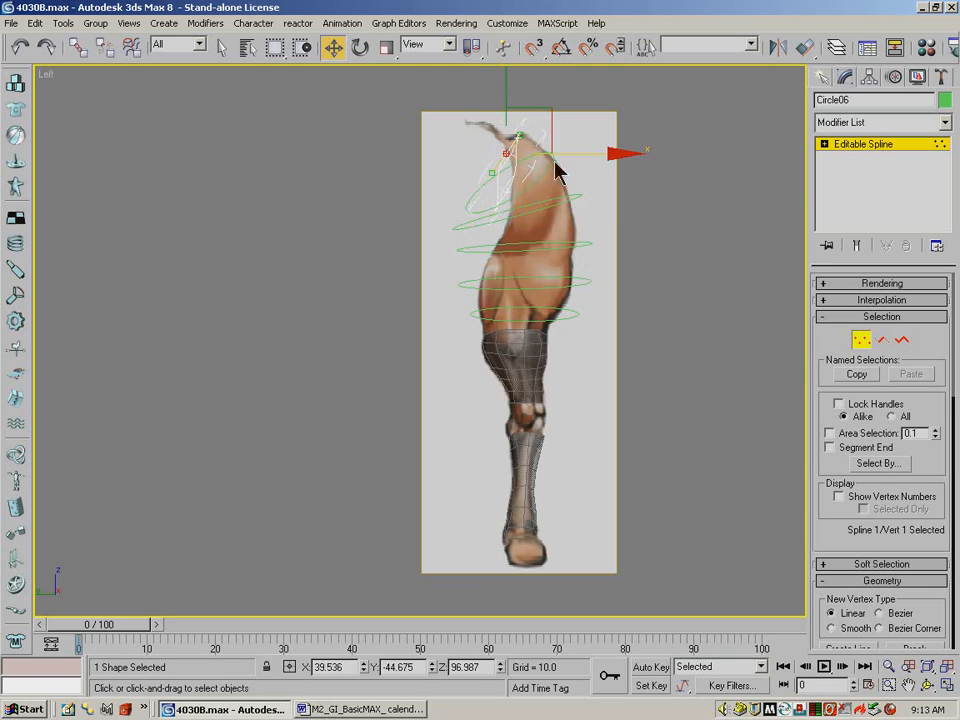
pyautogui.moveTo(557, 154); pyautogui.dragTo(566, 153)
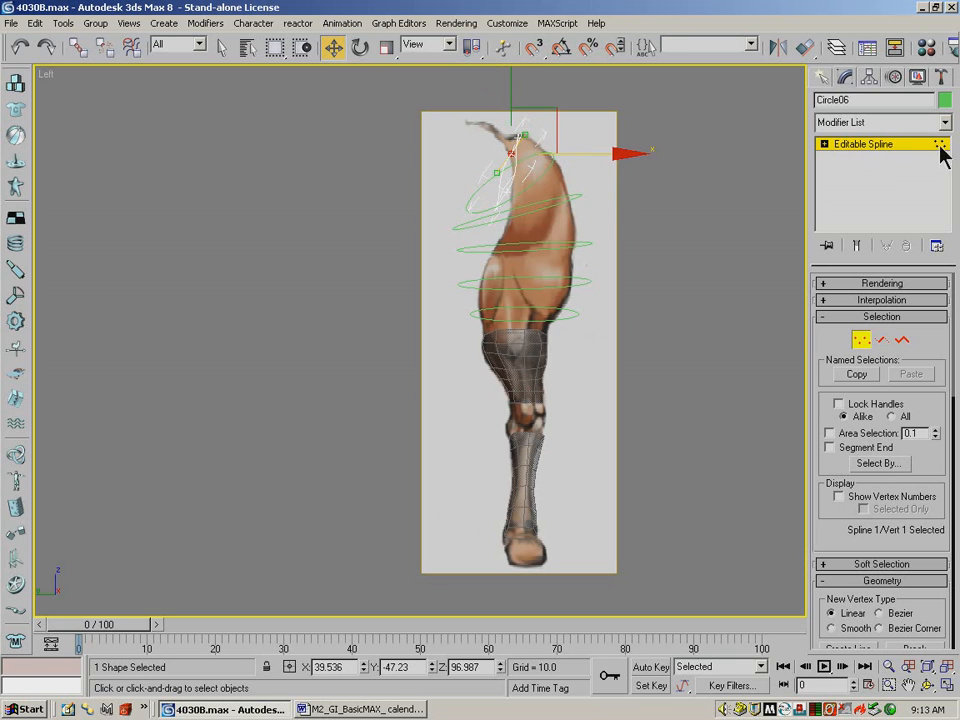
pyautogui.click(825, 155)
# Convert the fifth circle, just below the top spline, to an Editable Spline.
pyautogui.click(571, 164)
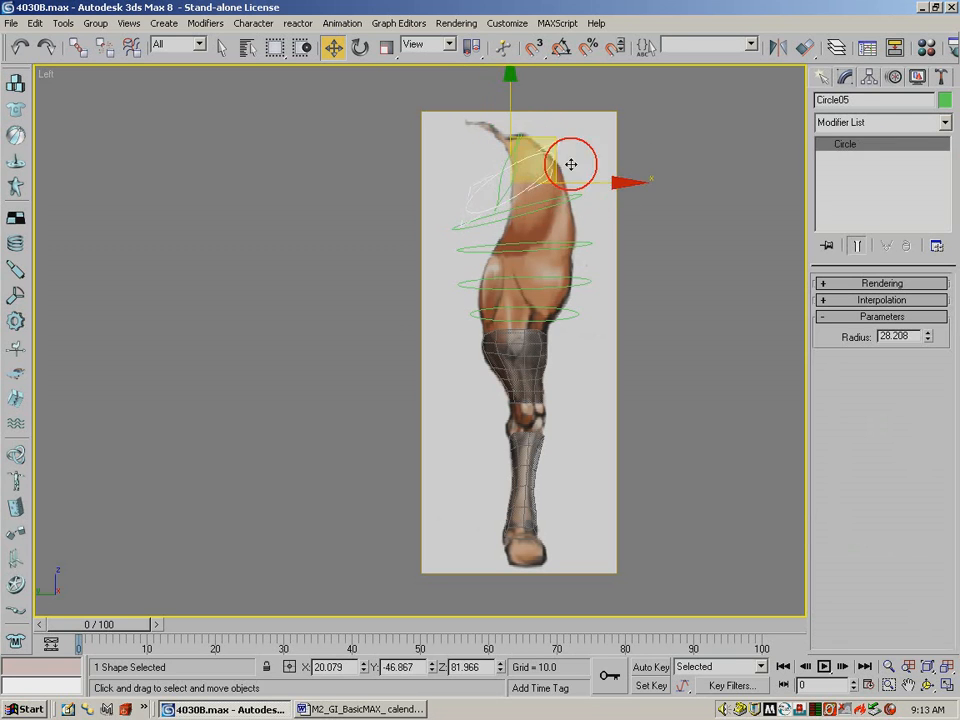
pyautogui.rightClick(852, 145)
pyautogui.click(798, 231)
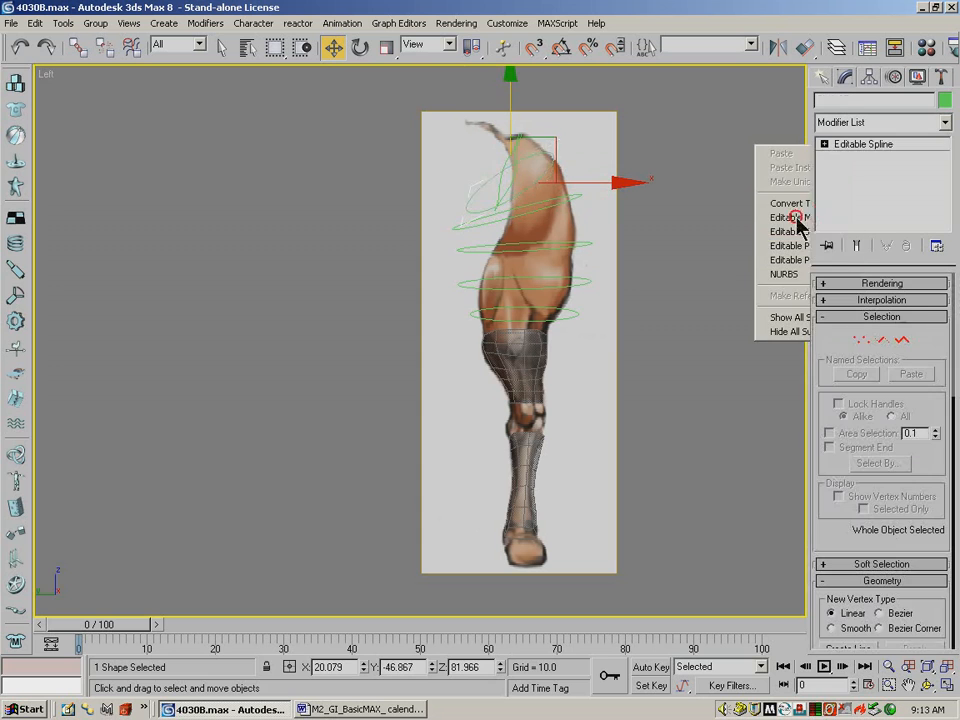
# Nudge the fifth spline's outer vertex inward and shift its two lower vertices onto the thigh in the Left view.
pyautogui.click(857, 341)
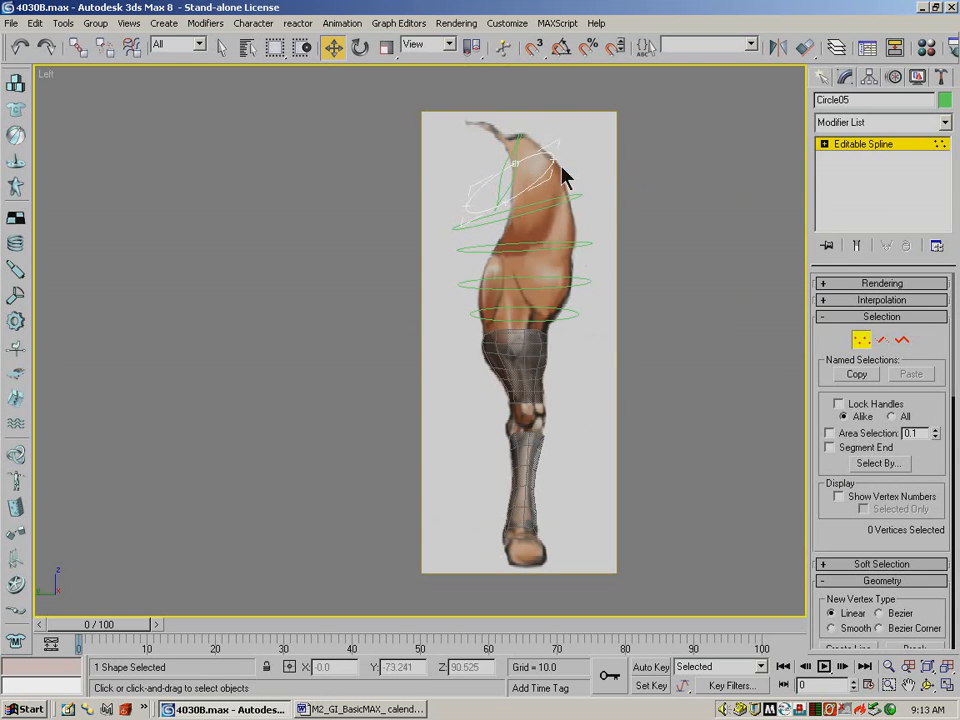
pyautogui.click(554, 161)
pyautogui.moveTo(608, 158); pyautogui.dragTo(606, 157)
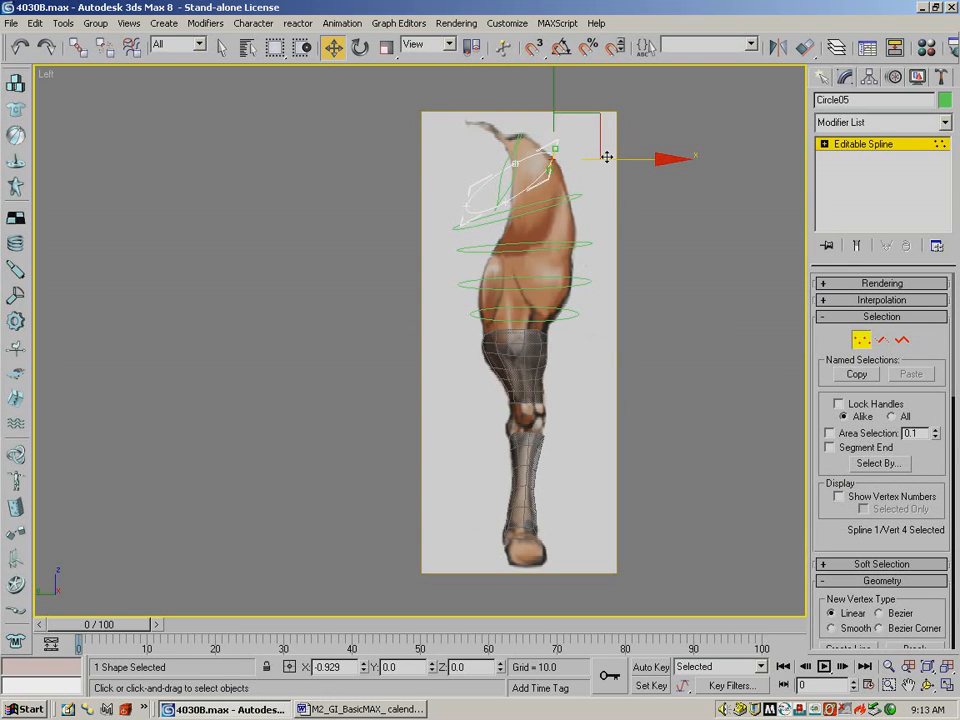
pyautogui.click(506, 203)
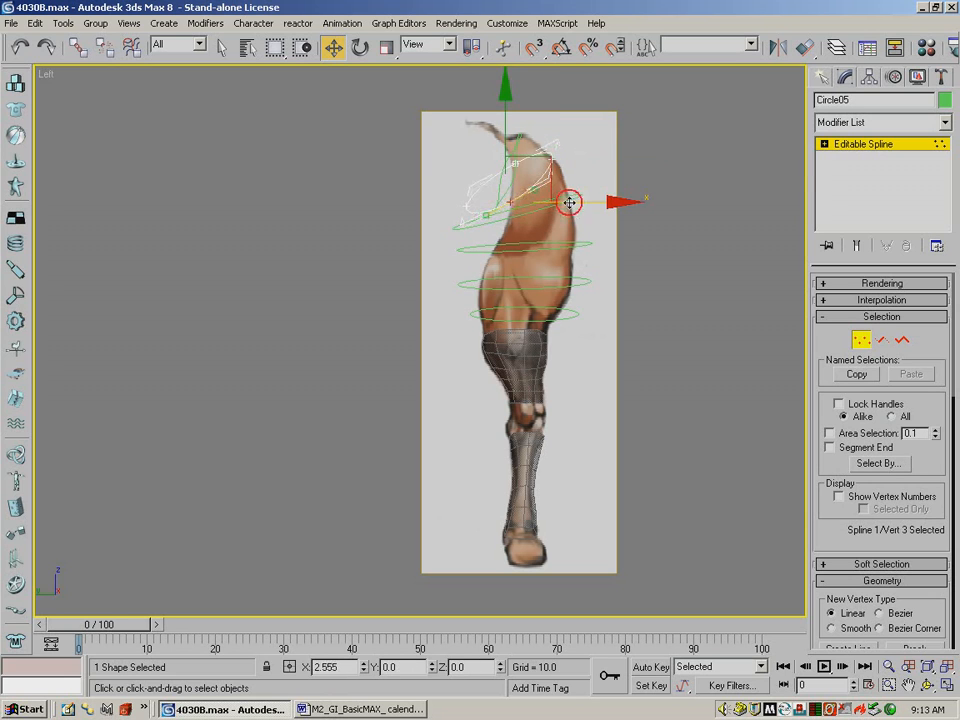
pyautogui.click(484, 211)
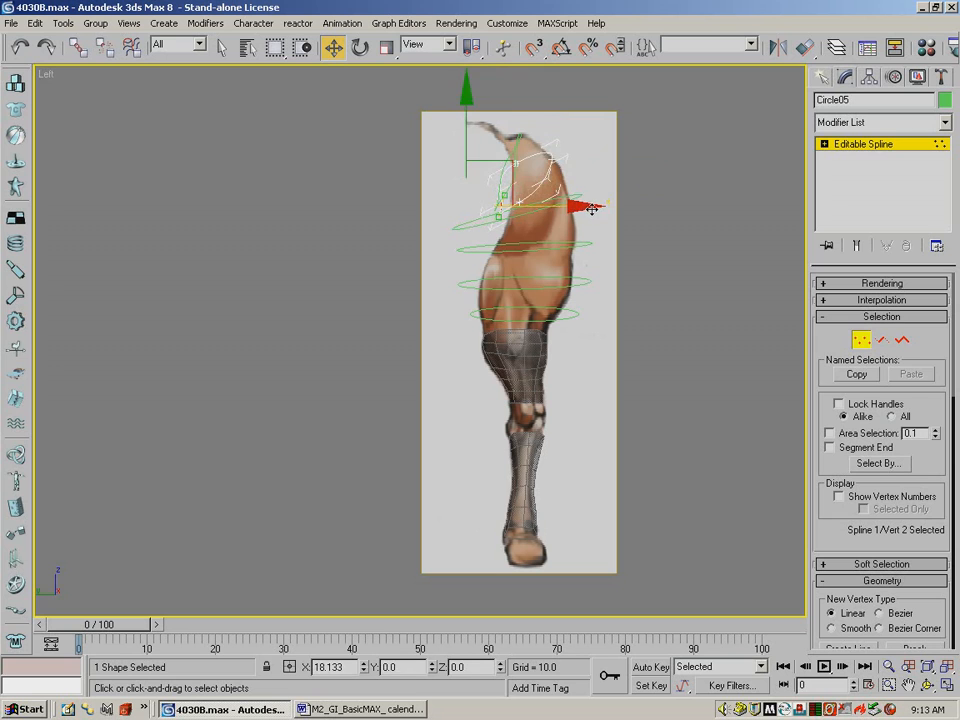
# Move the fifth spline's upper vertex outward and up, and place its outer vertex at about Y -68.1.
pyautogui.click(518, 165)
pyautogui.moveTo(566, 163)
pyautogui.mouseDown()
pyautogui.moveTo(579, 159)
pyautogui.moveTo(570, 156)
pyautogui.mouseUp()
pyautogui.moveTo(523, 116); pyautogui.dragTo(527, 104)
pyautogui.click(552, 157)
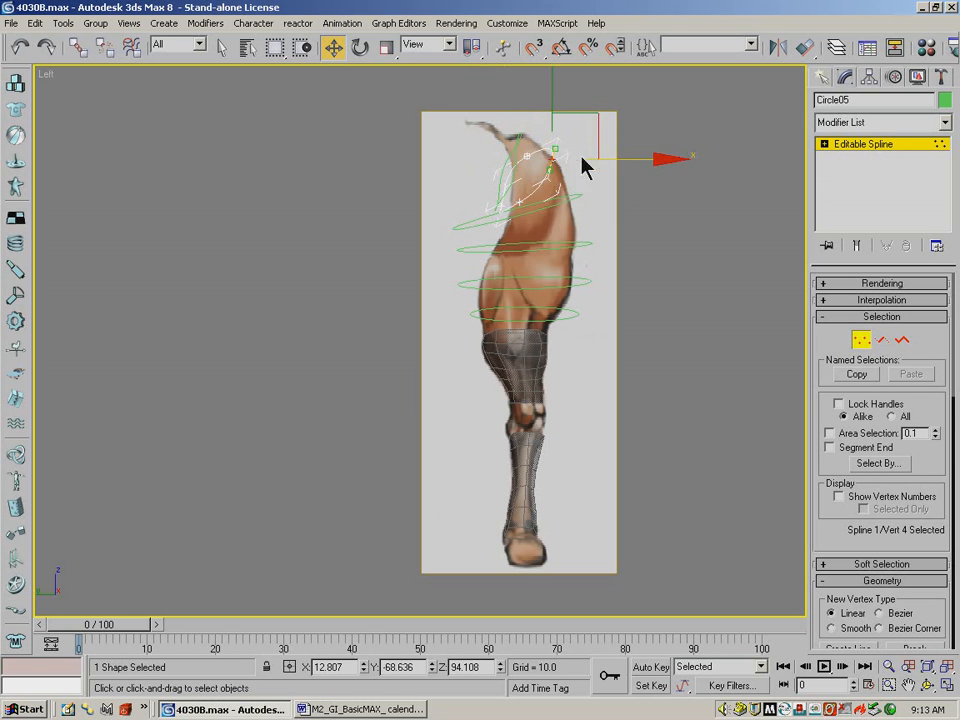
pyautogui.moveTo(587, 157); pyautogui.dragTo(586, 158)
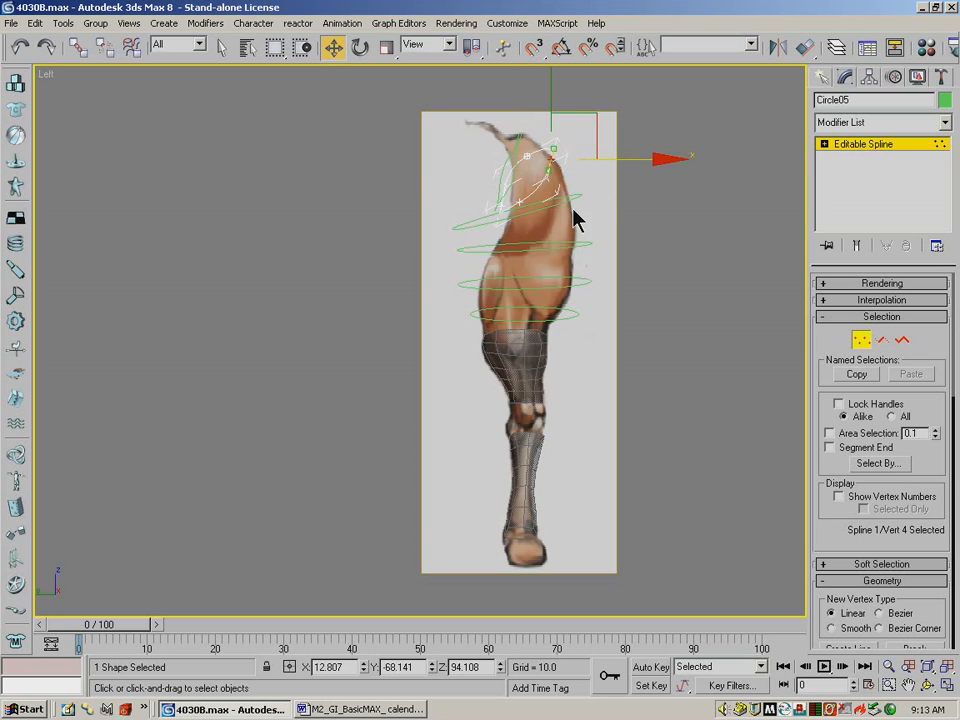
pyautogui.click(865, 341)
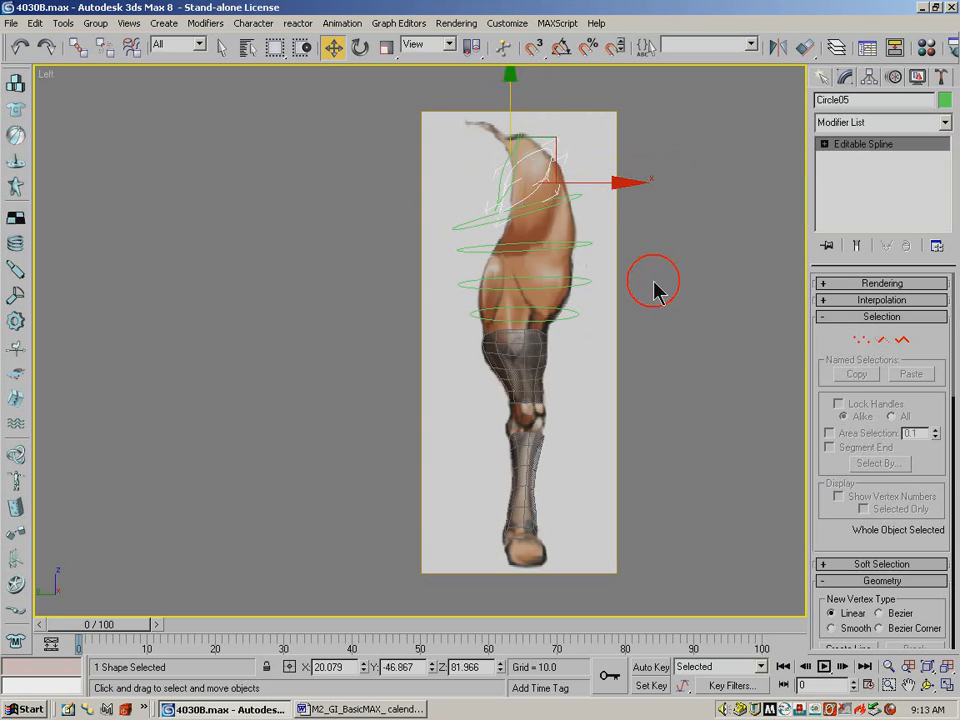
# Convert the fourth circle to an Editable Spline.
pyautogui.click(576, 198)
pyautogui.rightClick(868, 146)
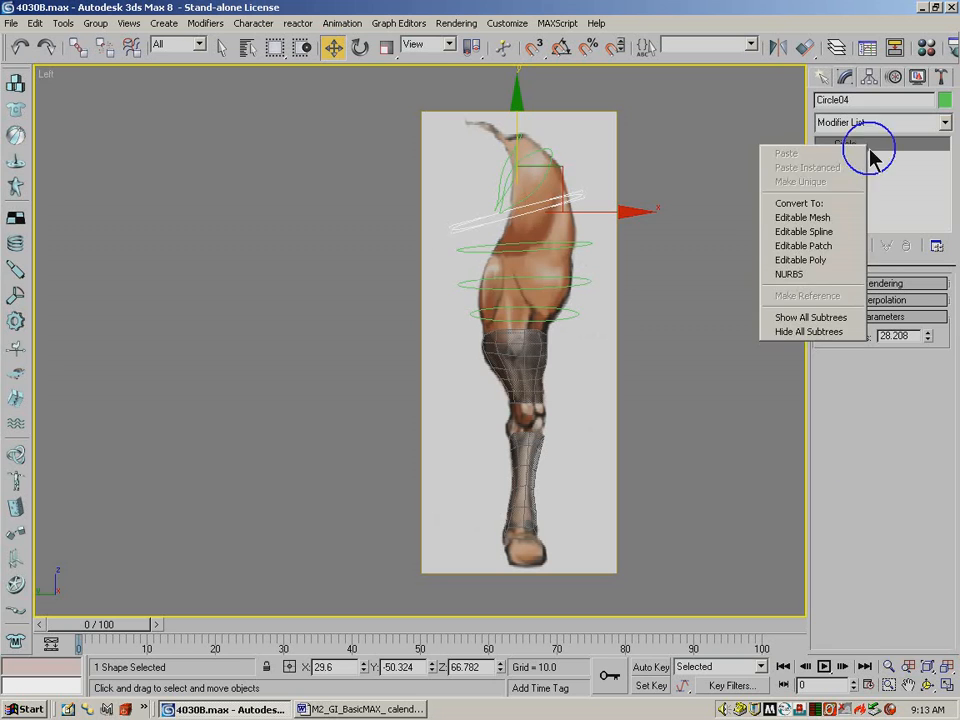
pyautogui.click(829, 232)
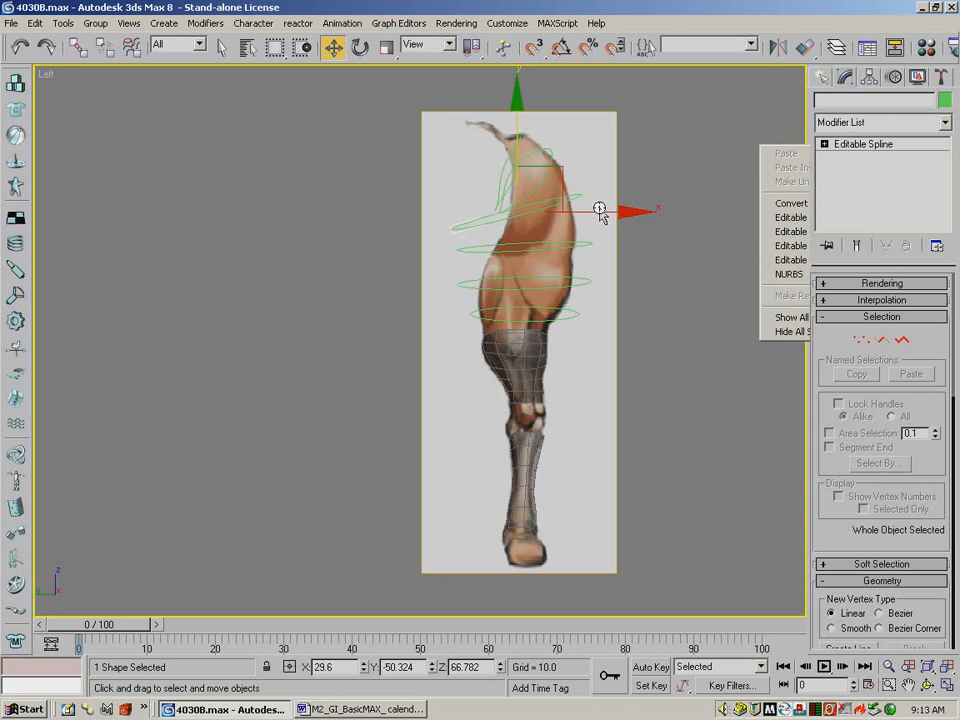
# Fit the fourth spline's vertices to the thigh's width in the Left view, placing vertex 2 at about Y -39.4.
pyautogui.click(861, 340)
pyautogui.click(578, 195)
pyautogui.moveTo(621, 193); pyautogui.dragTo(613, 193)
pyautogui.moveTo(535, 231); pyautogui.dragTo(507, 200)
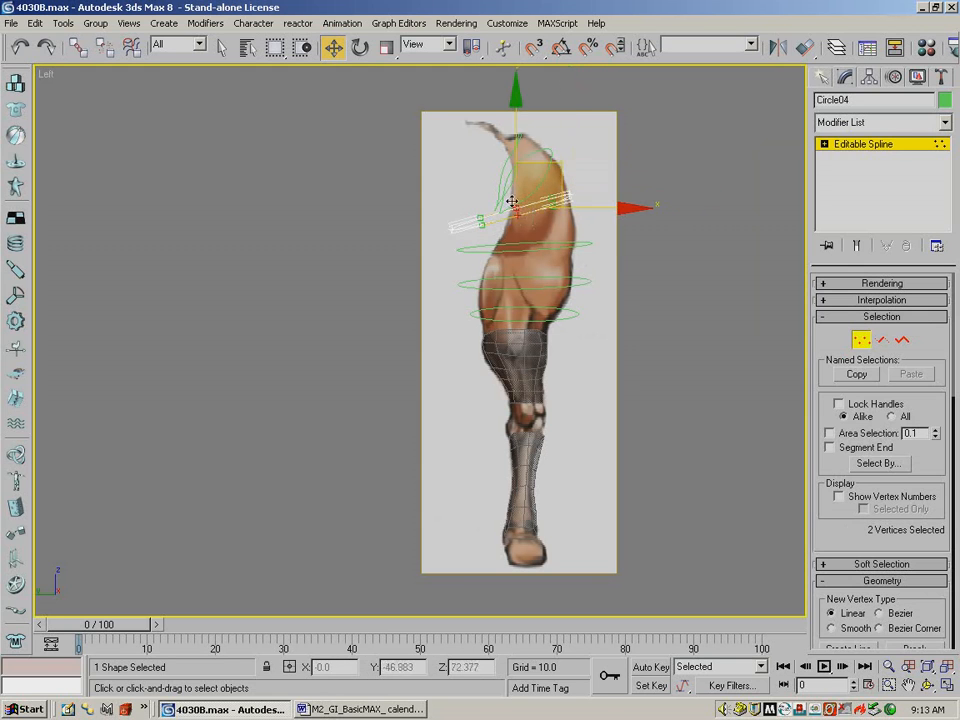
pyautogui.moveTo(577, 206); pyautogui.dragTo(598, 228)
pyautogui.click(452, 229)
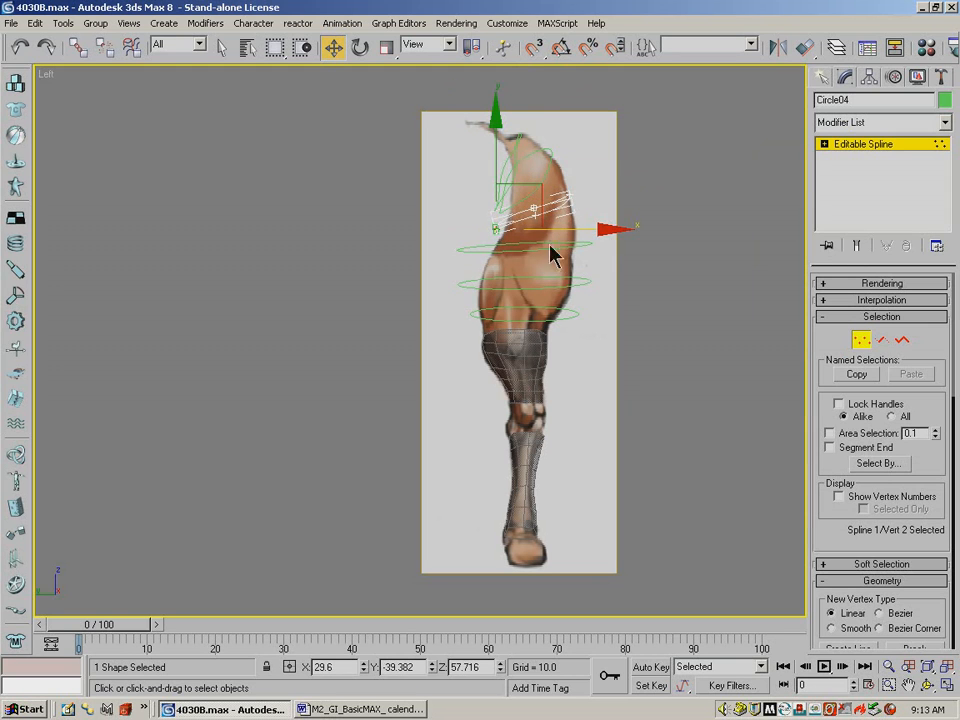
pyautogui.click(866, 341)
# Convert the third circle to an Editable Spline.
pyautogui.click(602, 250)
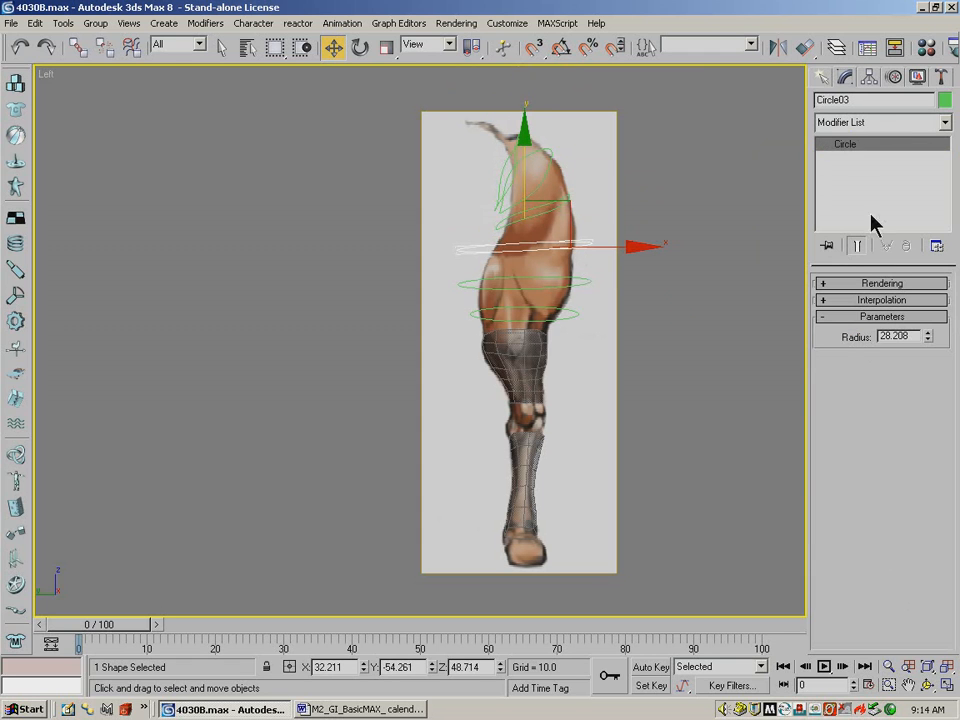
pyautogui.rightClick(856, 150)
pyautogui.click(788, 228)
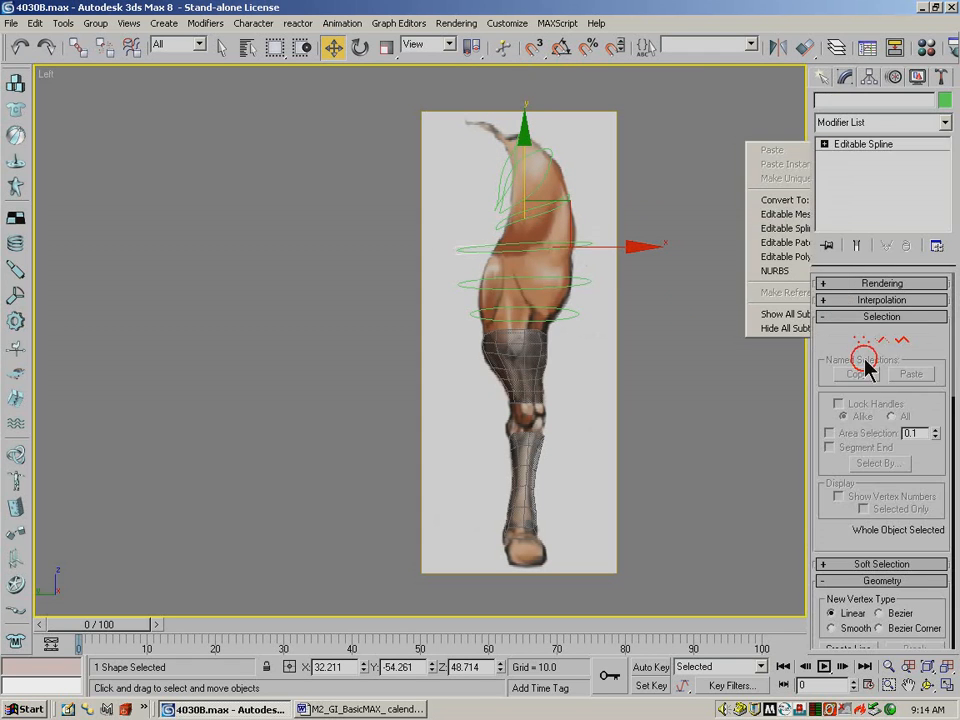
# Narrow the third spline to the thigh's outline in the Left view, recentring its middle vertices and placing vertex 2 at about Y -37.4.
pyautogui.click(860, 341)
pyautogui.click(592, 244)
pyautogui.moveTo(646, 243); pyautogui.dragTo(630, 246)
pyautogui.moveTo(542, 231); pyautogui.dragTo(514, 266)
pyautogui.moveTo(584, 245); pyautogui.dragTo(612, 245)
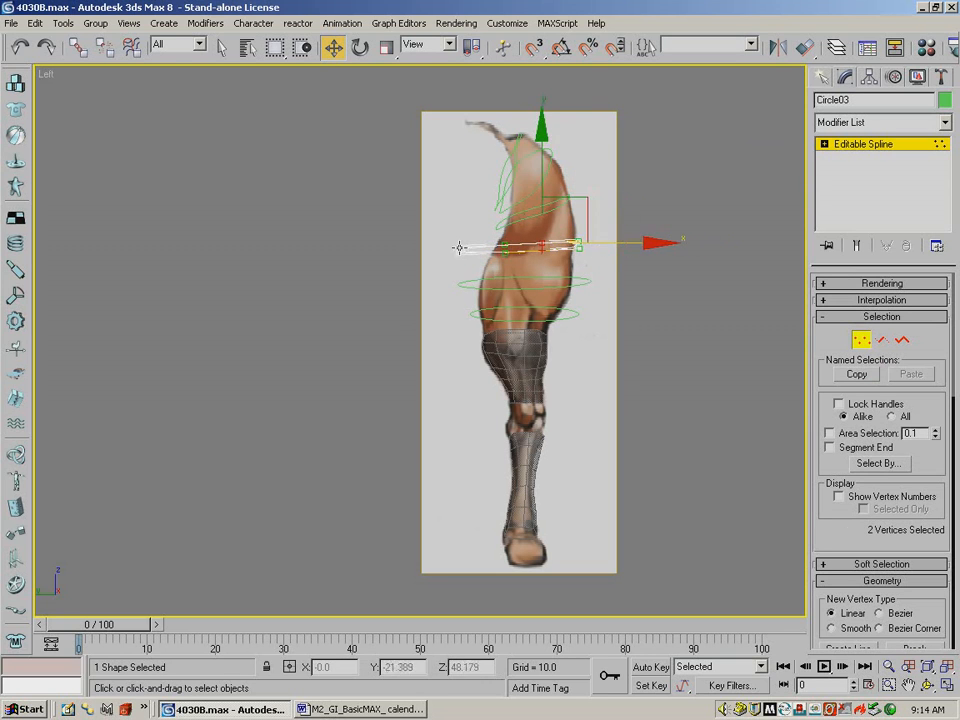
pyautogui.moveTo(459, 251); pyautogui.dragTo(578, 251)
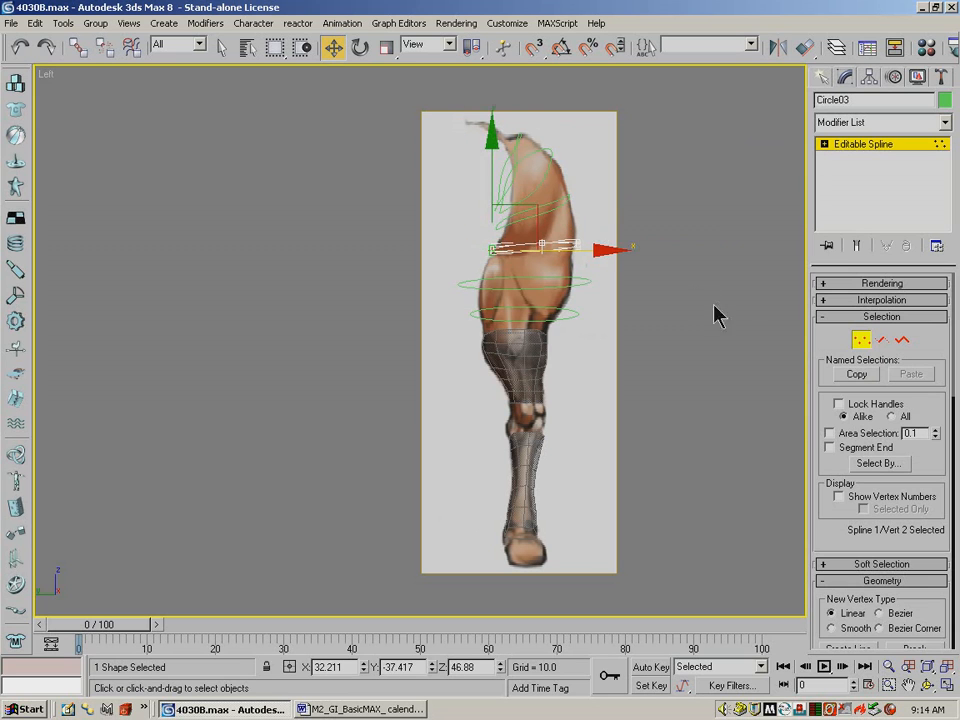
pyautogui.click(864, 340)
# Convert the second circle from the bottom to an Editable Spline.
pyautogui.click(588, 281)
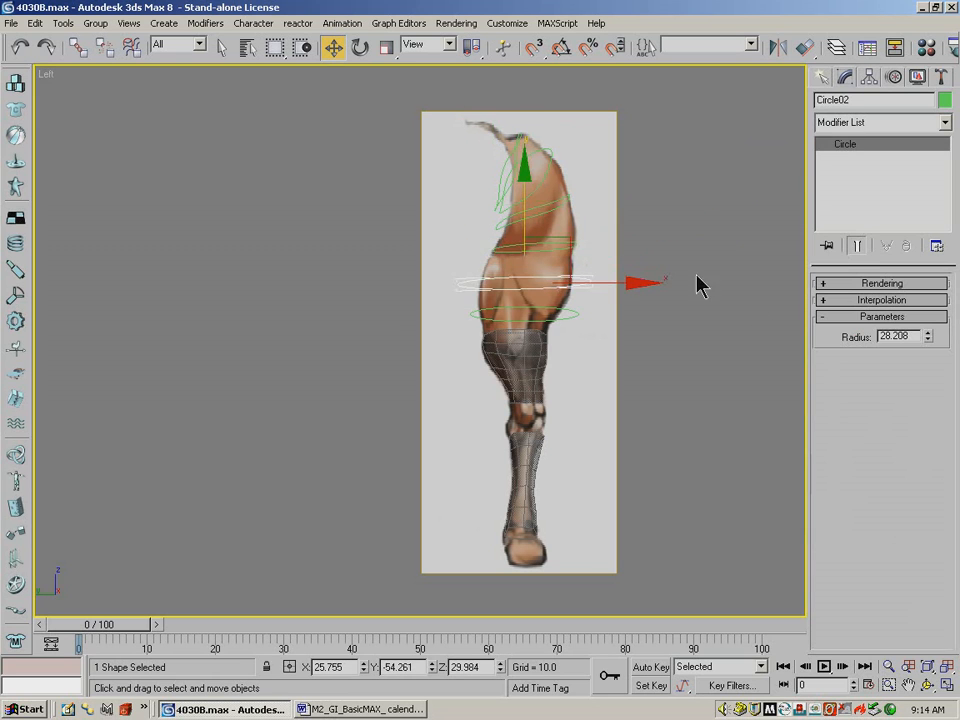
pyautogui.rightClick(868, 148)
pyautogui.click(815, 227)
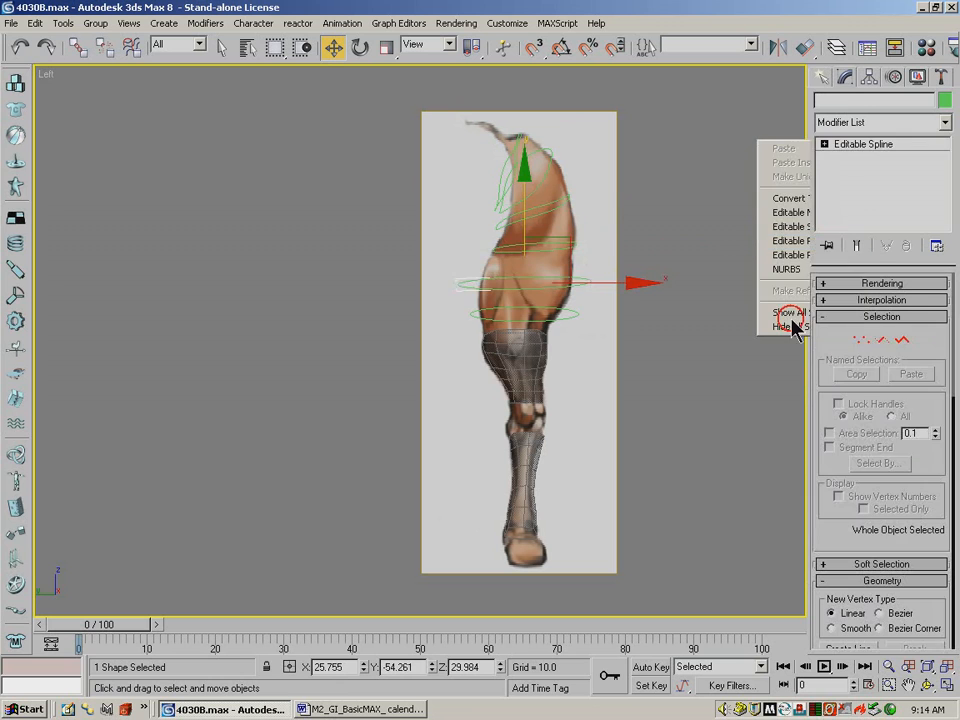
# Pull both side vertices of the second spline in to the thigh's outline, placing vertex 4 at about Y -79.8.
pyautogui.click(860, 340)
pyautogui.click(593, 282)
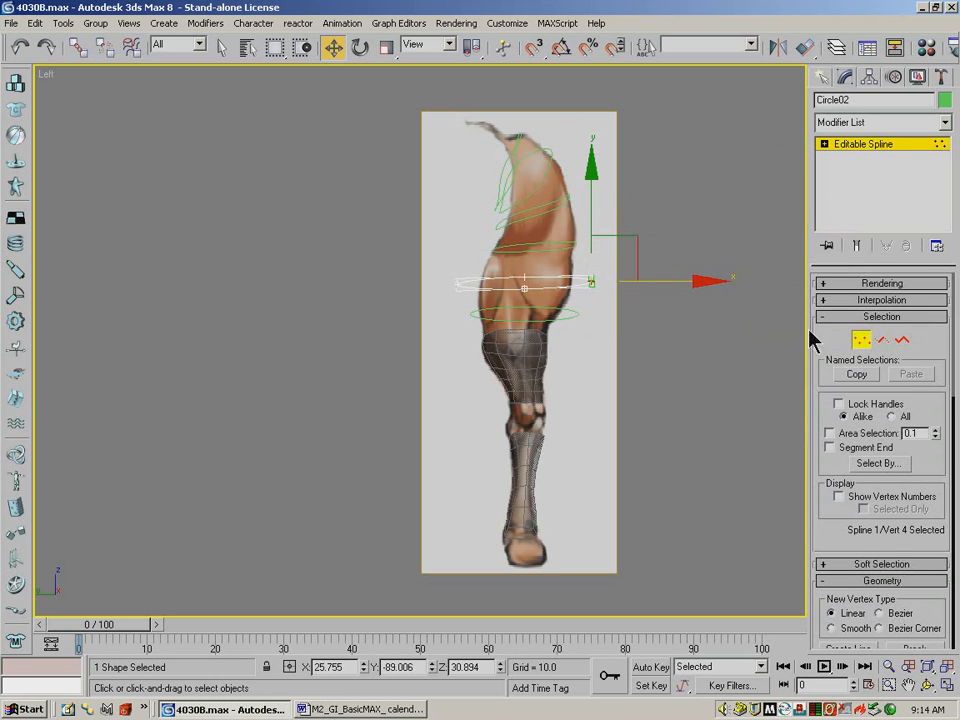
pyautogui.moveTo(665, 285); pyautogui.dragTo(647, 286)
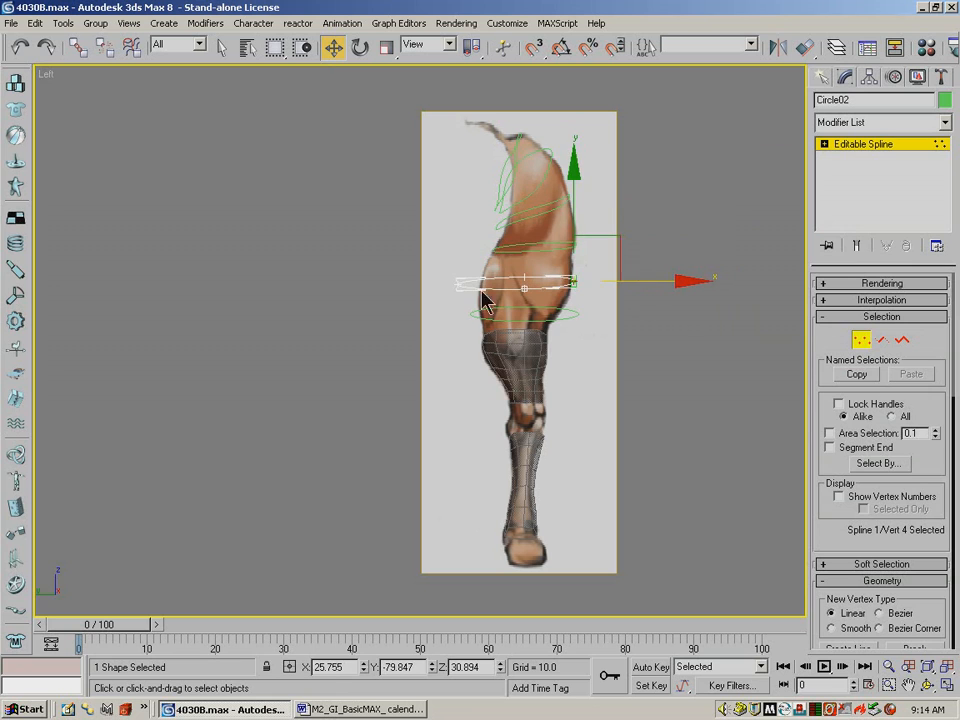
pyautogui.moveTo(510, 265); pyautogui.dragTo(540, 296)
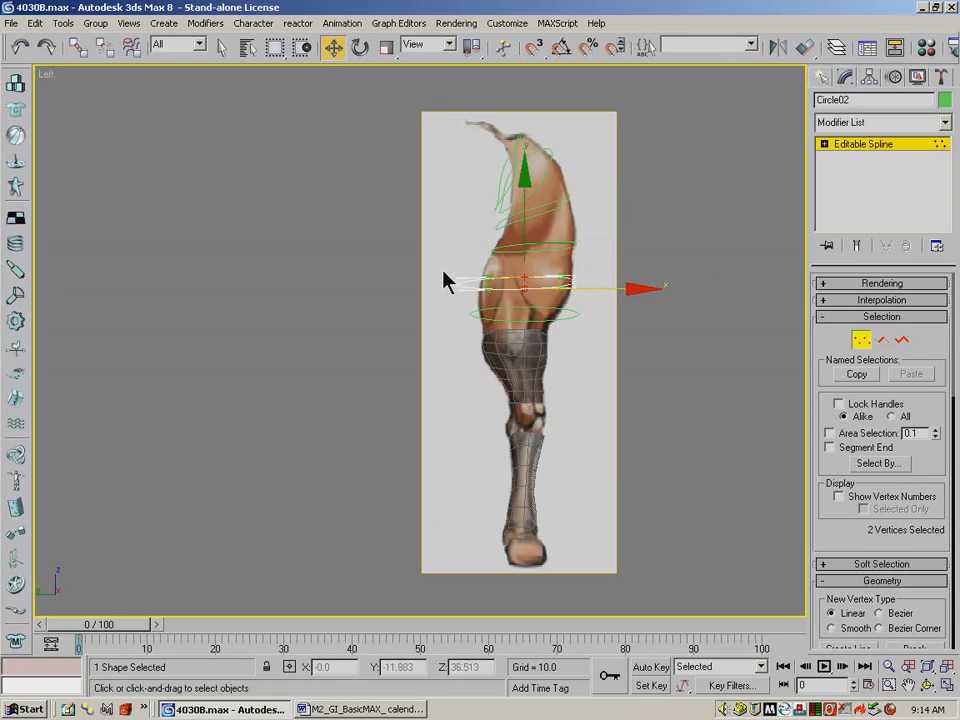
pyautogui.moveTo(473, 296); pyautogui.dragTo(540, 289)
pyautogui.click(860, 341)
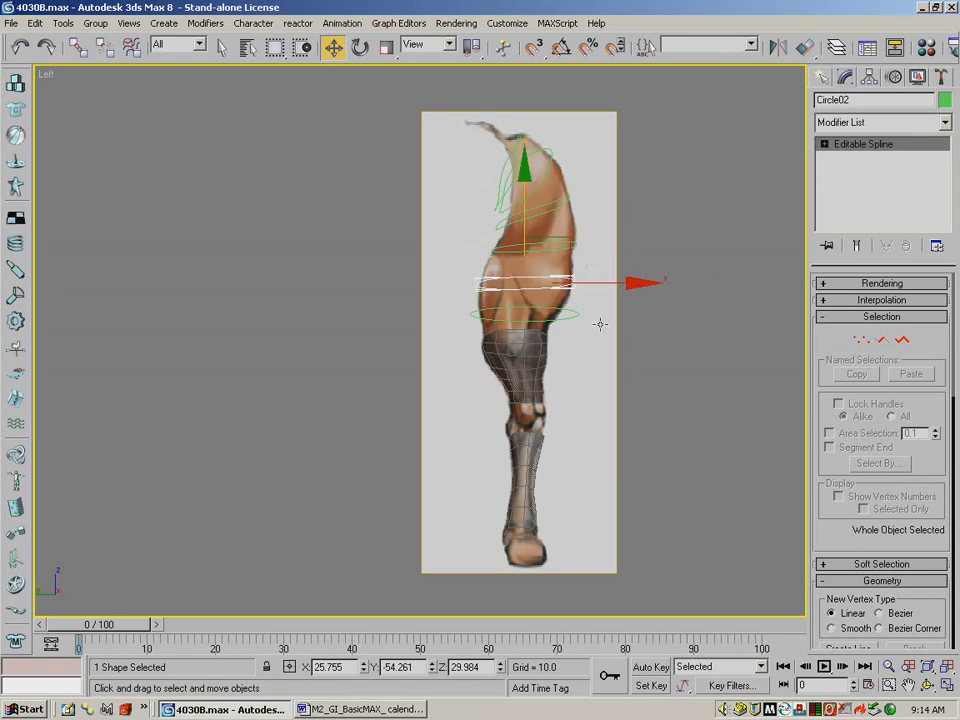
# Convert the bottom circle to an Editable Spline.
pyautogui.click(570, 315)
pyautogui.rightClick(848, 144)
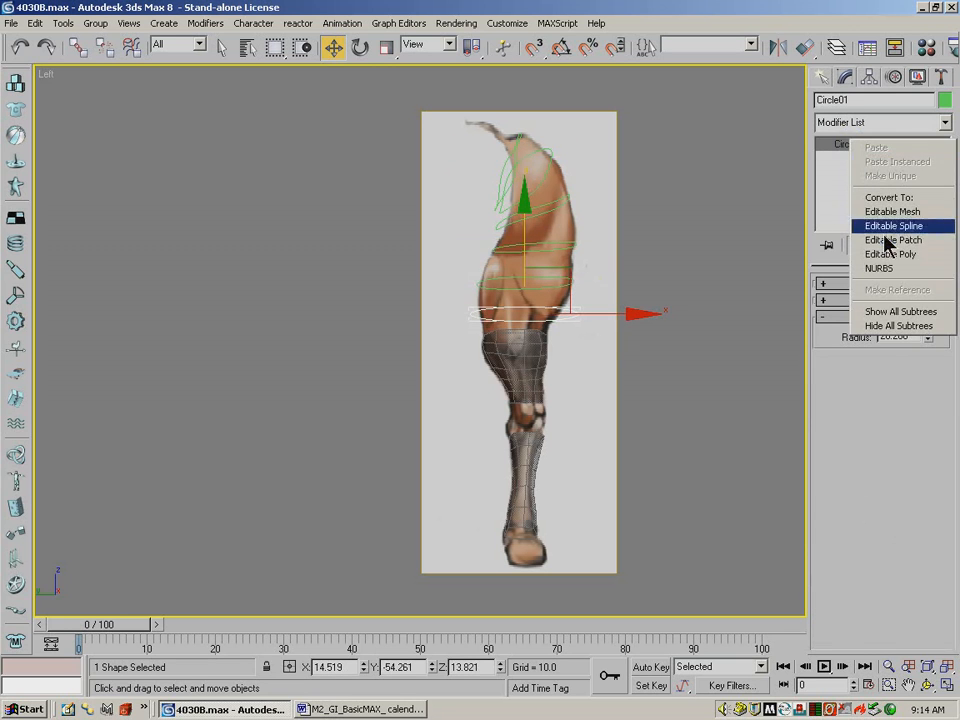
pyautogui.click(882, 226)
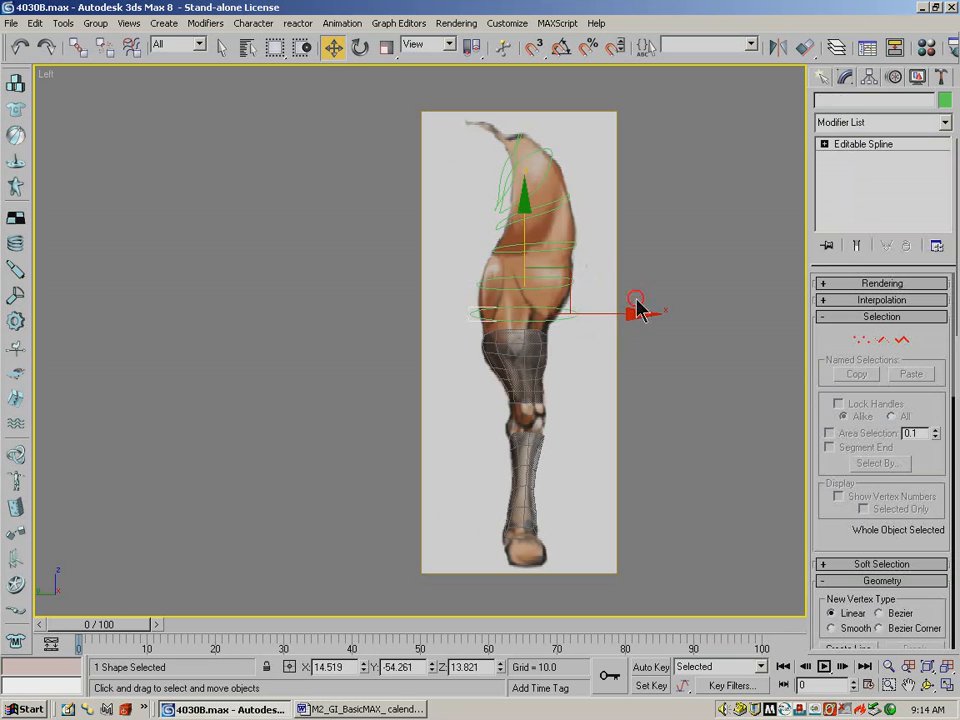
# Pull both side vertices of the bottom spline inward to the leg's outline and lower them slightly in the Left view.
pyautogui.click(860, 341)
pyautogui.click(578, 314)
pyautogui.moveTo(623, 314); pyautogui.dragTo(603, 316)
pyautogui.moveTo(560, 247); pyautogui.dragTo(559, 253)
pyautogui.click(473, 316)
pyautogui.moveTo(512, 314); pyautogui.dragTo(525, 314)
pyautogui.moveTo(480, 262); pyautogui.dragTo(481, 269)
# Adjust the height of the bottom spline's lower middle vertex in the Left view.
pyautogui.click(526, 337)
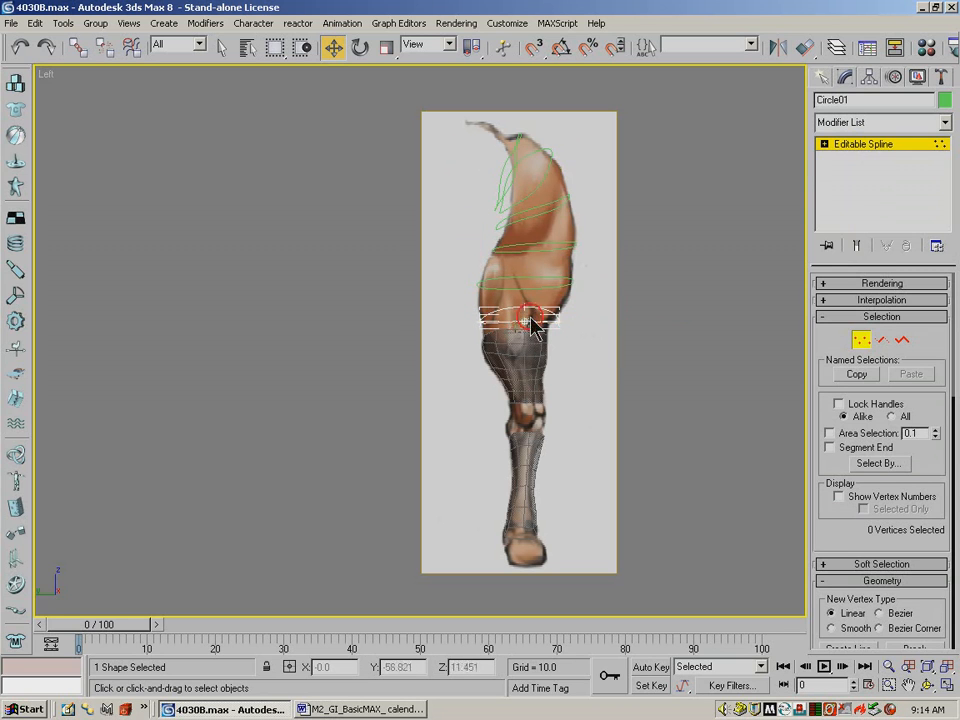
pyautogui.click(530, 319)
pyautogui.moveTo(526, 263); pyautogui.dragTo(526, 262)
pyautogui.click(631, 237)
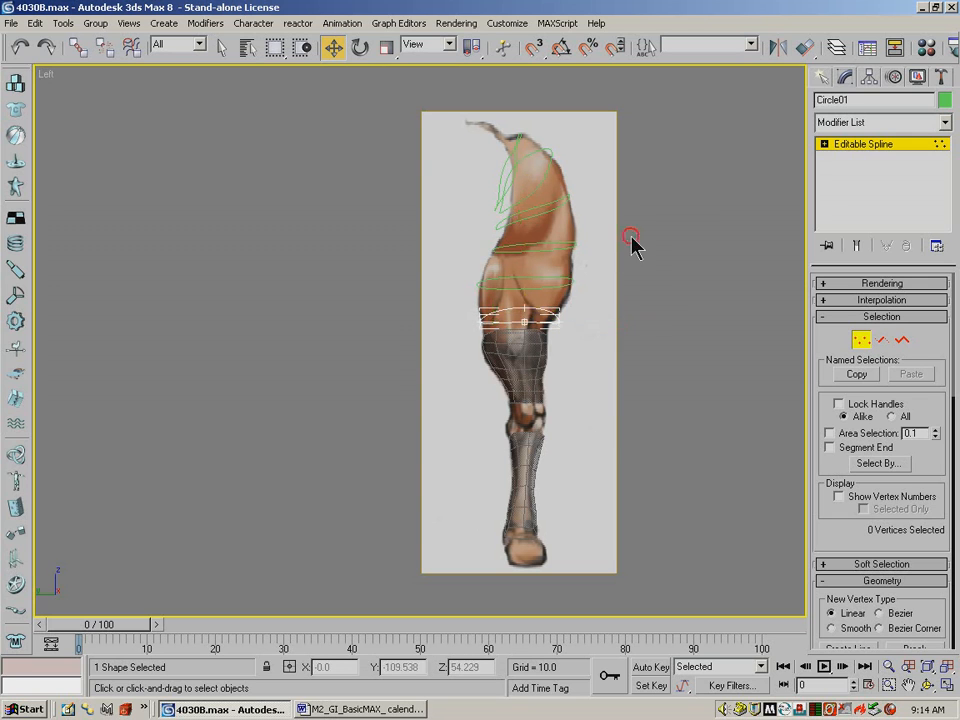
# Move vertex 4 of the bottom spline slightly inward, leave vertex editing and switch to the Front view.
pyautogui.moveTo(591, 313); pyautogui.dragTo(554, 334)
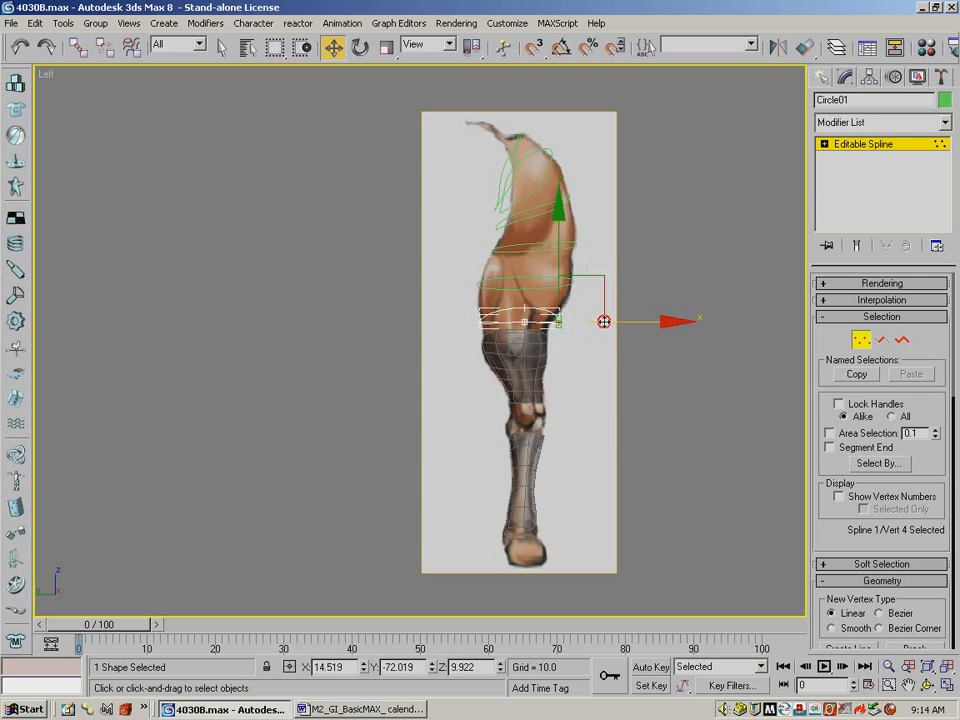
pyautogui.click(647, 274)
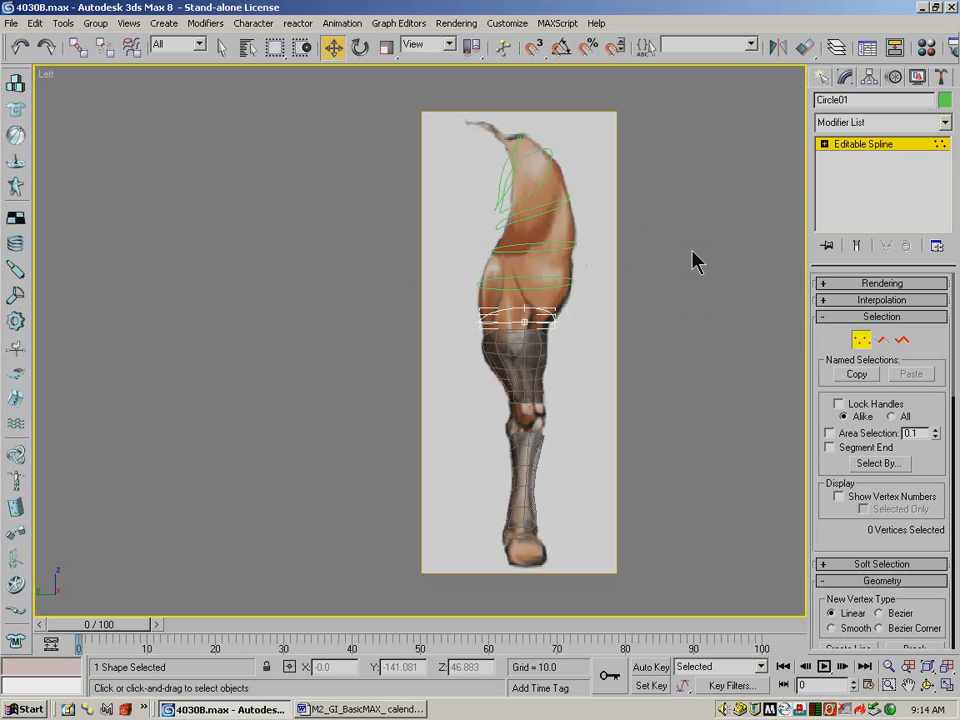
pyautogui.click(866, 341)
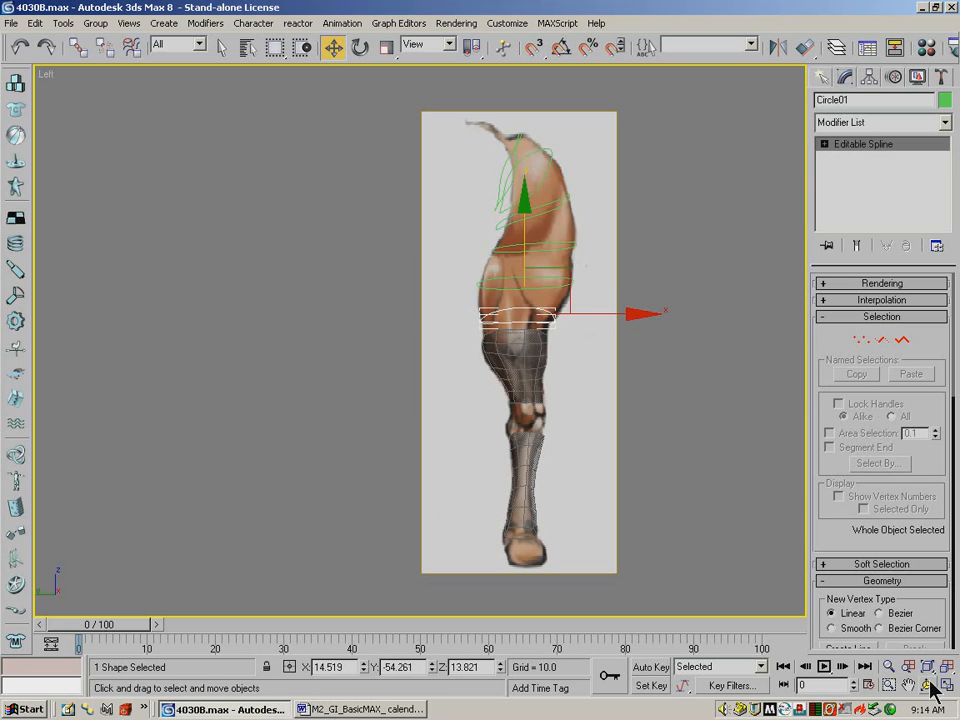
pyautogui.press('f')
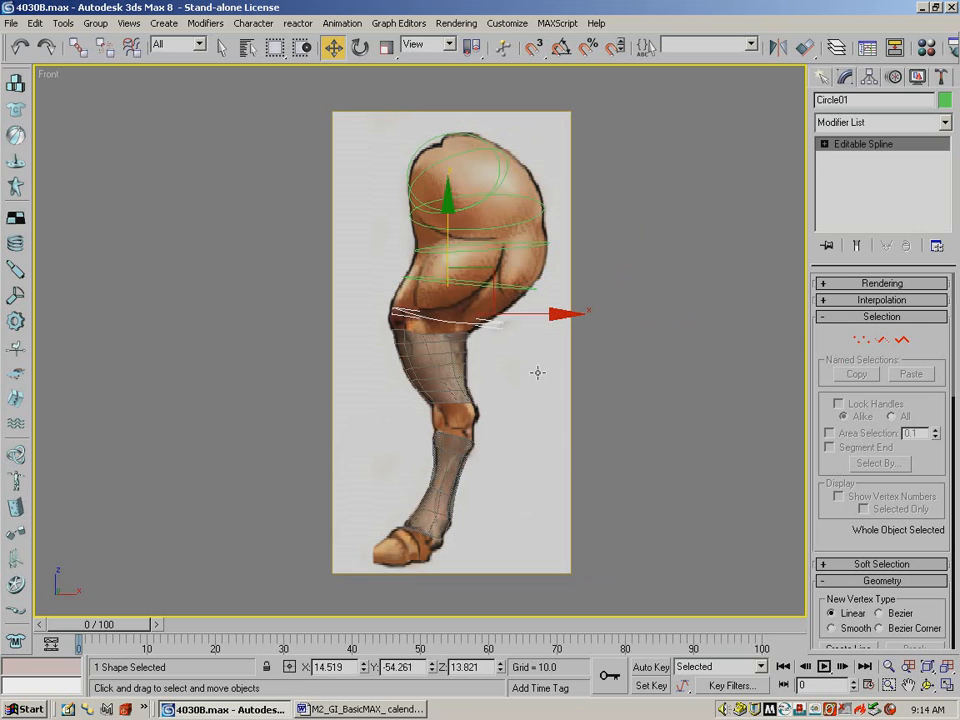
# Move the rear vertex of the lowest thigh circle inward and down onto the leg's outline.
pyautogui.click(861, 340)
pyautogui.click(501, 324)
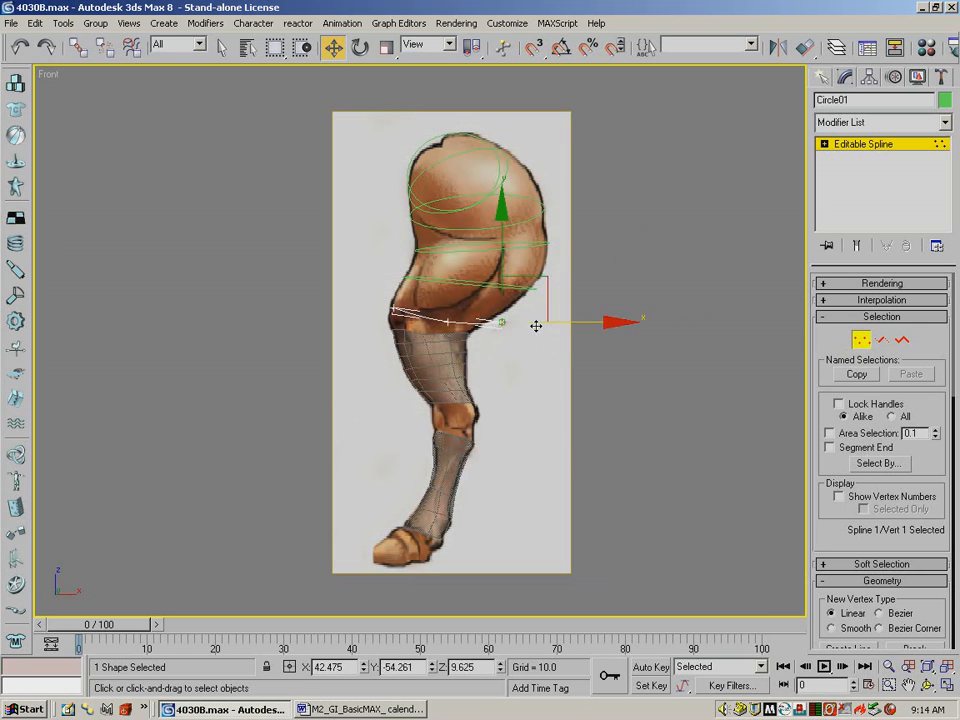
pyautogui.moveTo(545, 321); pyautogui.dragTo(528, 327)
pyautogui.moveTo(560, 285); pyautogui.dragTo(526, 296)
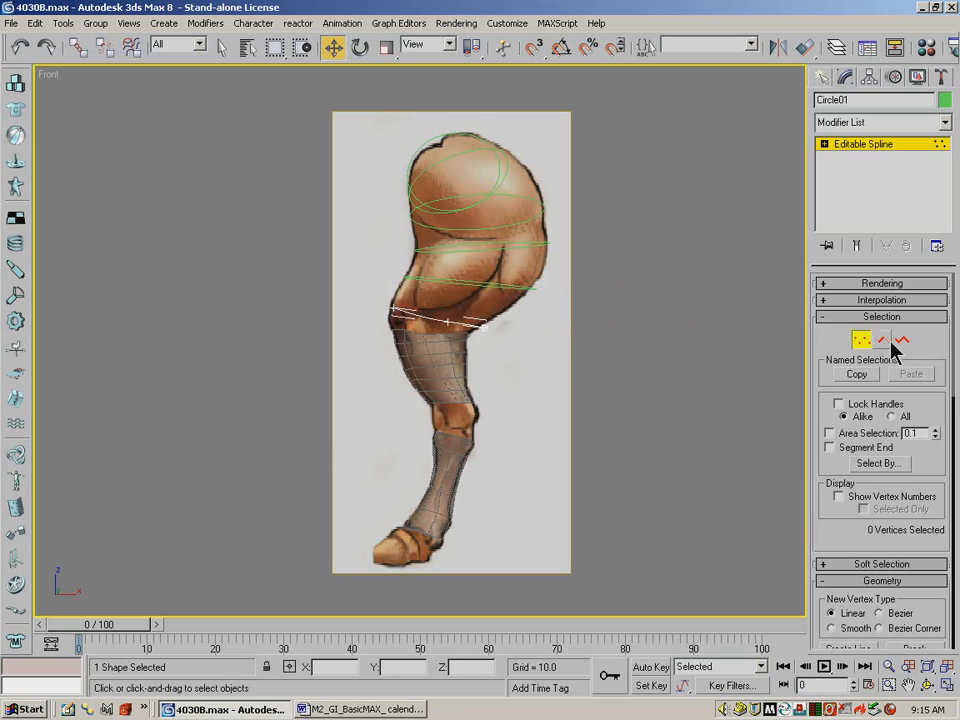
pyautogui.click(861, 340)
# Move the rear vertex of the second-lowest thigh circle in to meet the leg's rear outline.
pyautogui.click(528, 287)
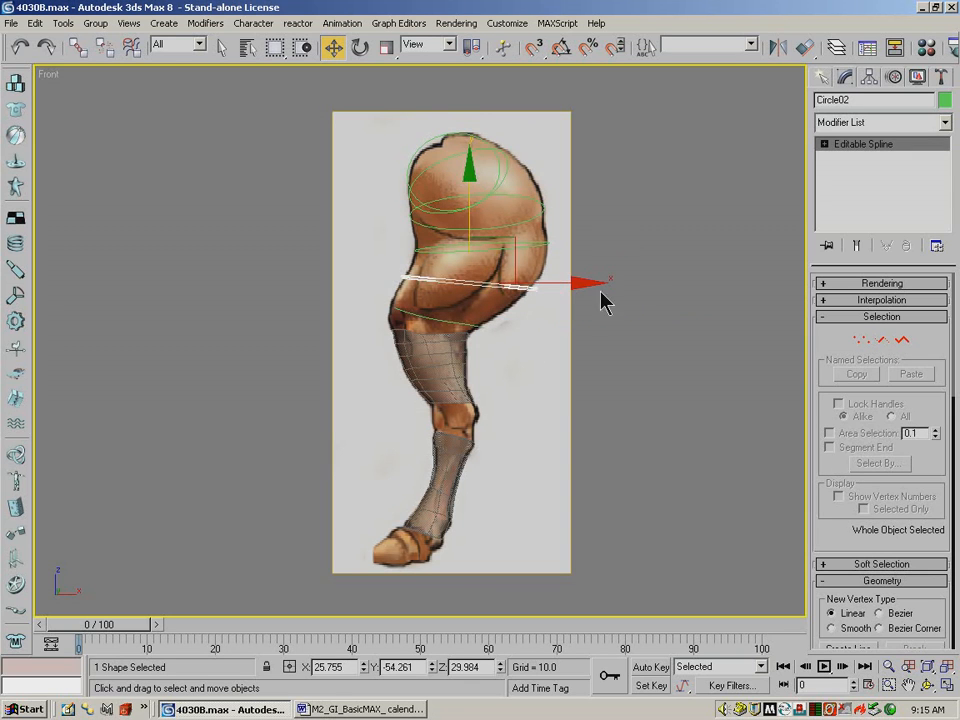
pyautogui.click(861, 343)
pyautogui.moveTo(563, 271)
pyautogui.mouseDown()
pyautogui.moveTo(525, 300)
pyautogui.moveTo(563, 288)
pyautogui.mouseUp()
pyautogui.click(863, 342)
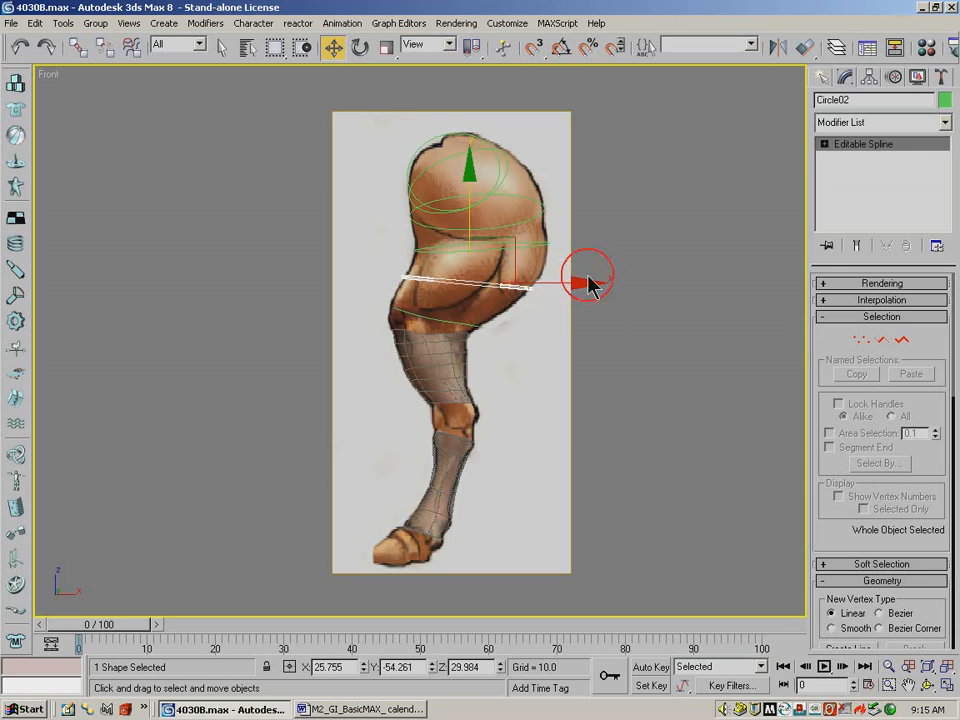
pyautogui.click(542, 244)
pyautogui.click(544, 207)
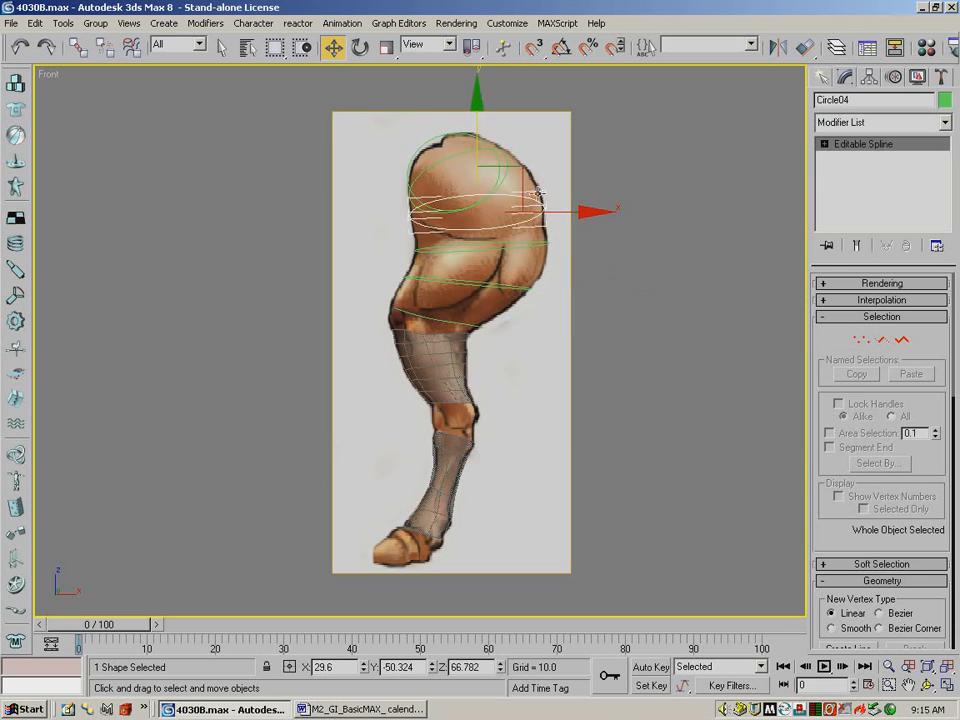
pyautogui.click(550, 183)
pyautogui.click(502, 171)
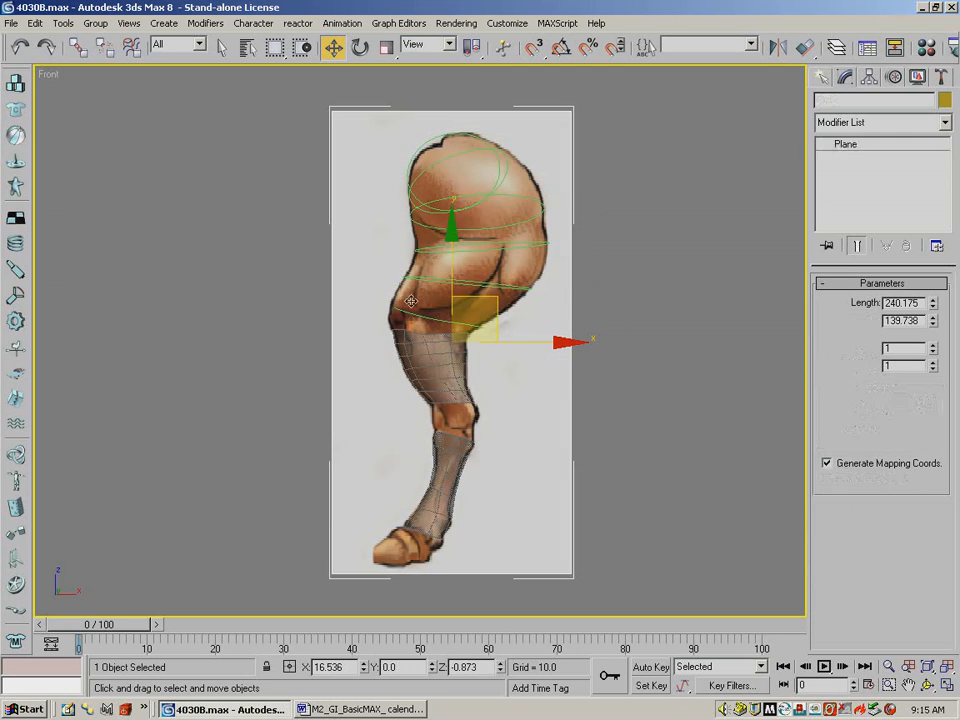
# Move the front vertex of the lowest thigh circle slightly outward and up onto the leg's front outline.
pyautogui.click(221, 47)
pyautogui.moveTo(294, 285); pyautogui.dragTo(419, 325)
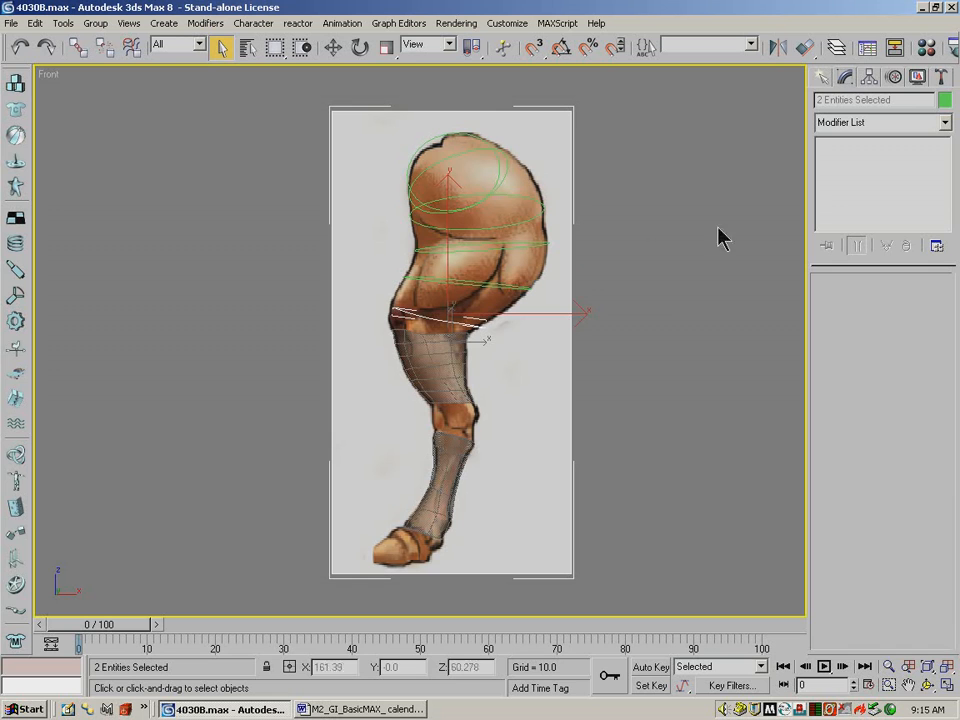
pyautogui.click(463, 323)
pyautogui.click(460, 323)
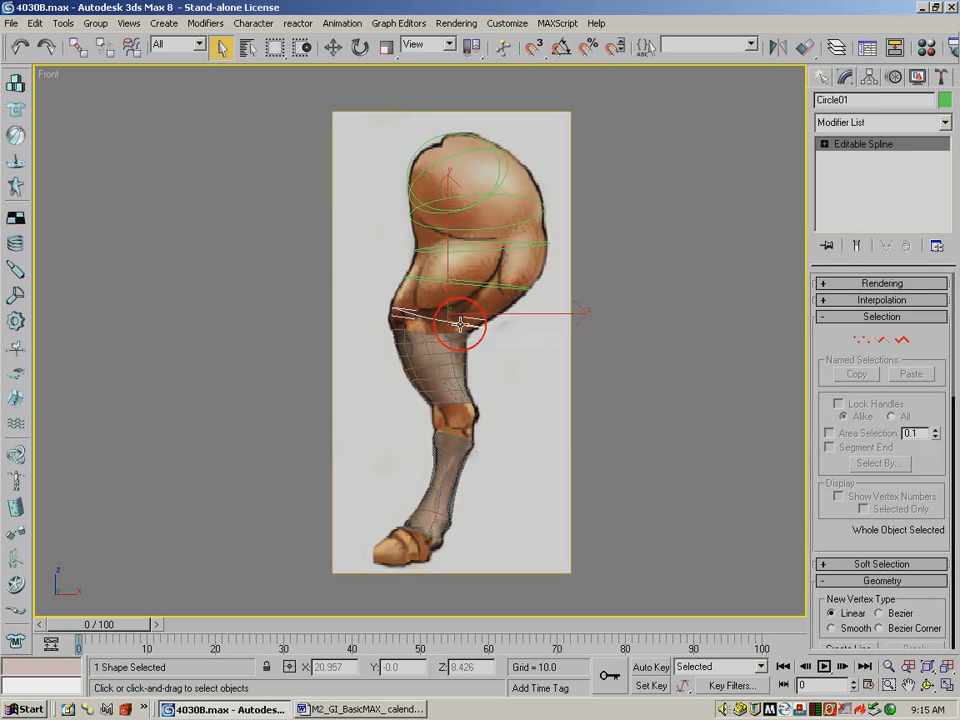
pyautogui.click(862, 341)
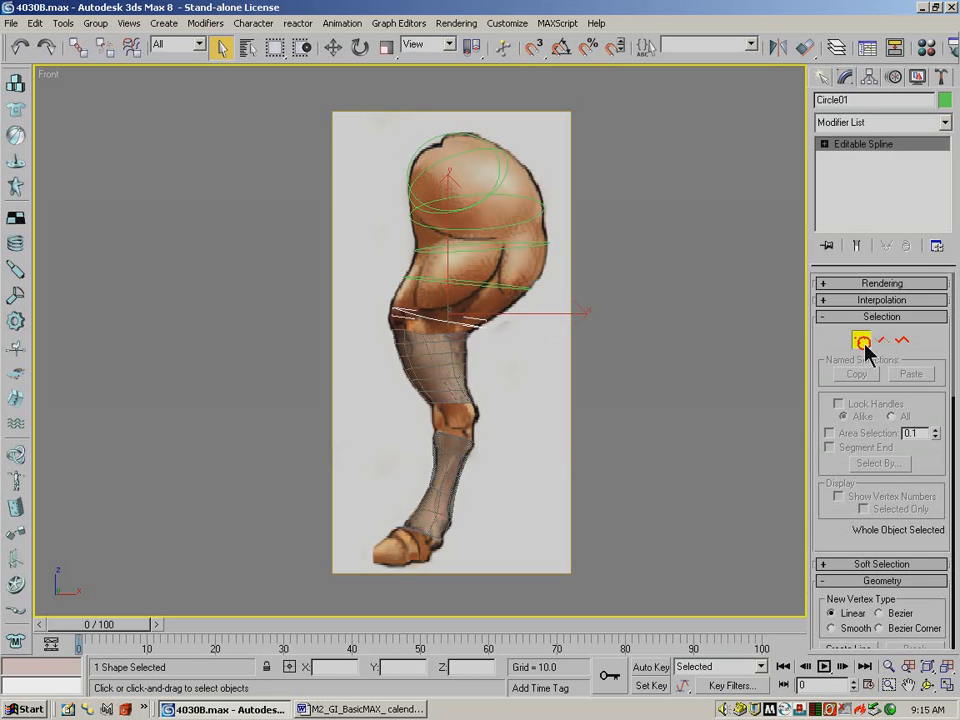
pyautogui.click(395, 313)
pyautogui.click(333, 47)
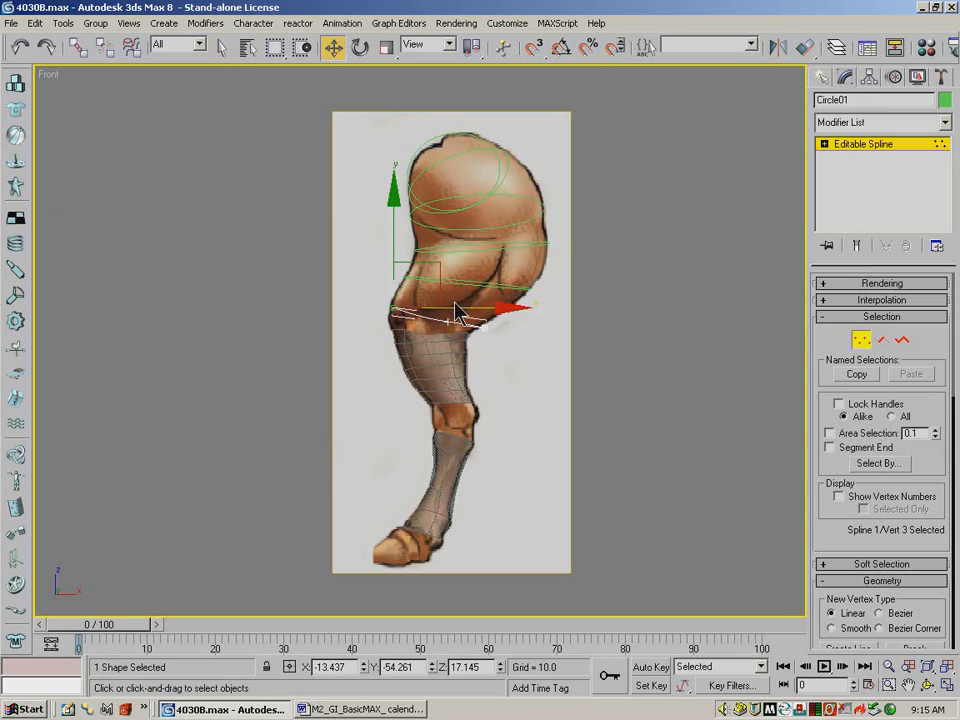
pyautogui.moveTo(456, 309); pyautogui.dragTo(453, 308)
pyautogui.moveTo(386, 264); pyautogui.dragTo(387, 255)
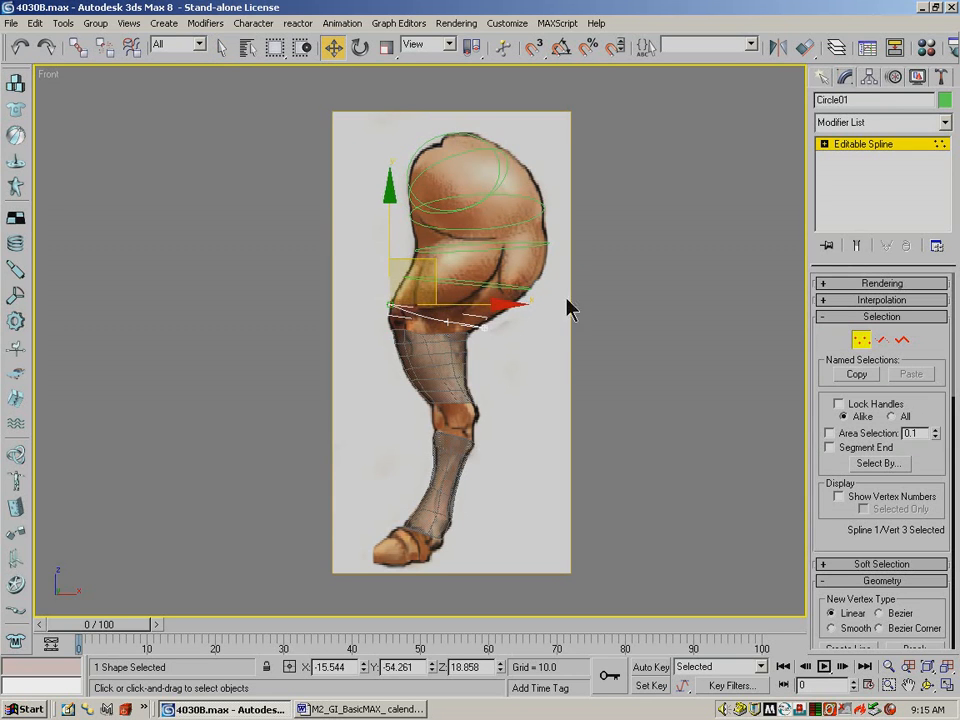
pyautogui.click(861, 340)
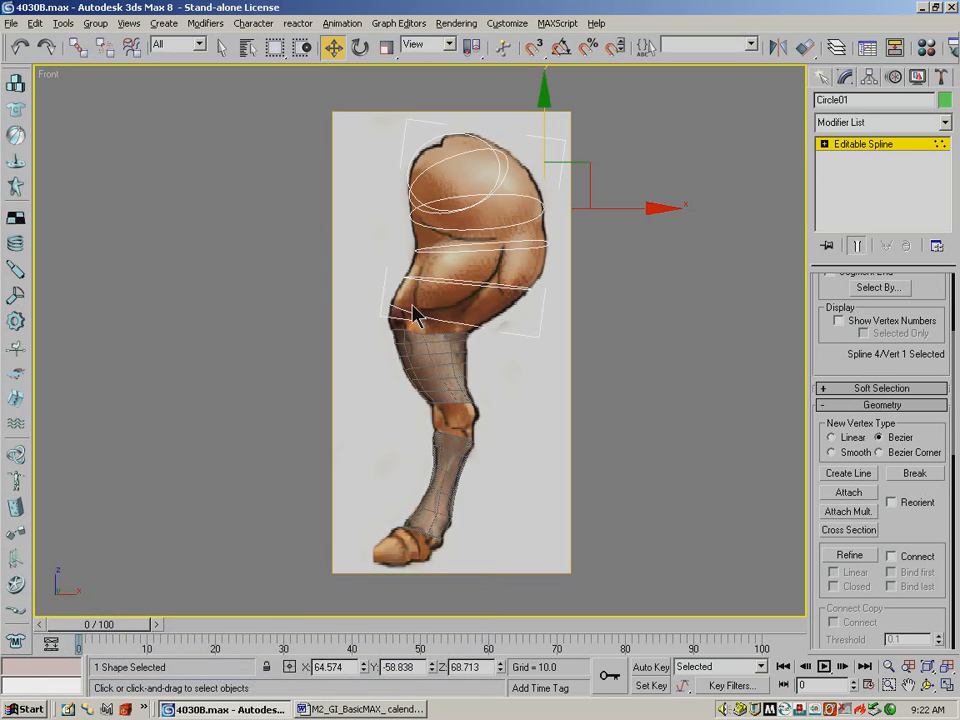
# Exit vertex editing of the attached thigh circles and apply a CrossSection modifier to them.
pyautogui.click(874, 492)
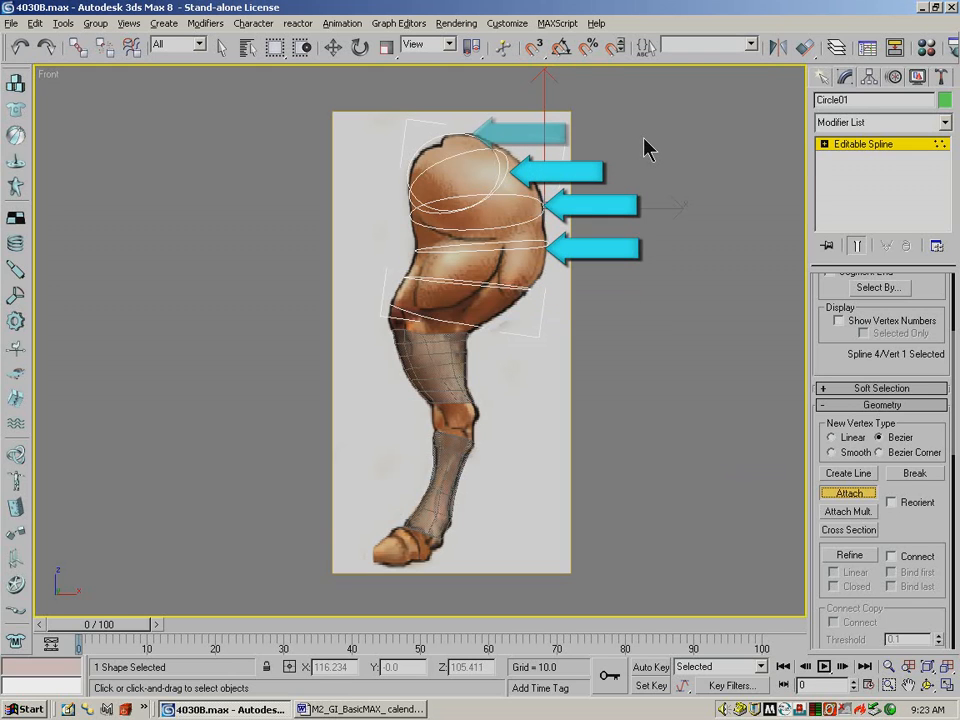
pyautogui.press('w')
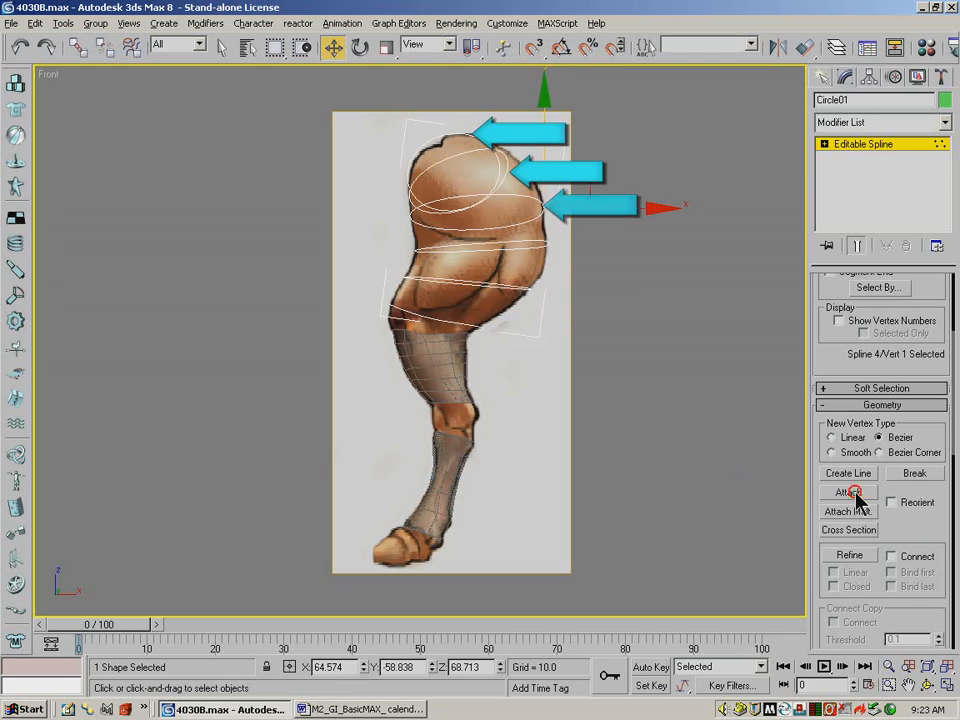
pyautogui.moveTo(921, 529); pyautogui.dragTo(946, 640)
pyautogui.moveTo(819, 332); pyautogui.dragTo(829, 456)
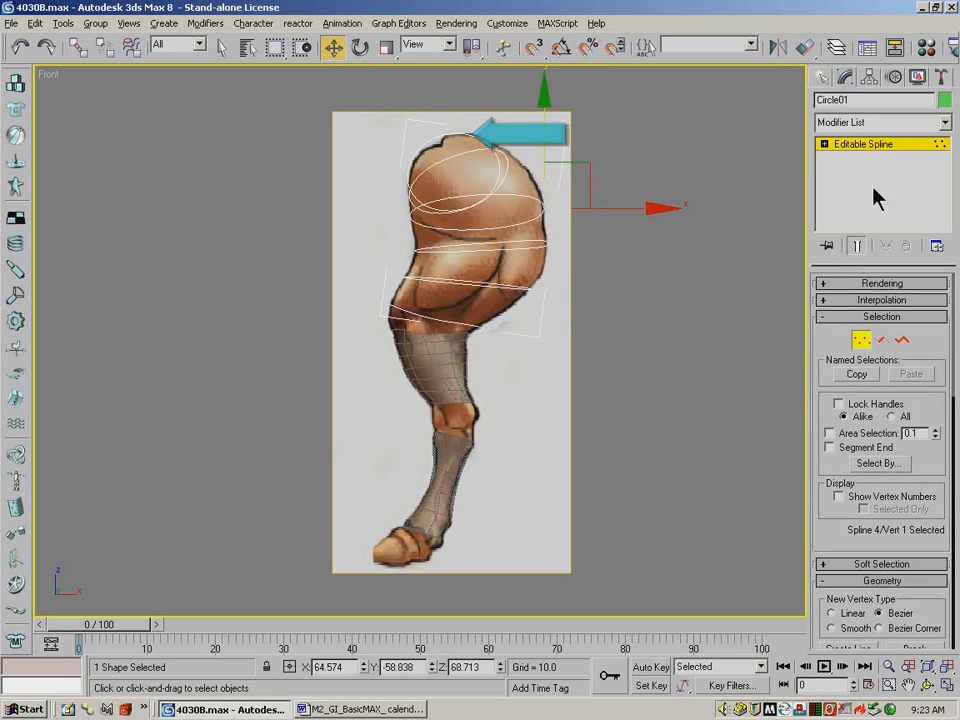
pyautogui.click(861, 340)
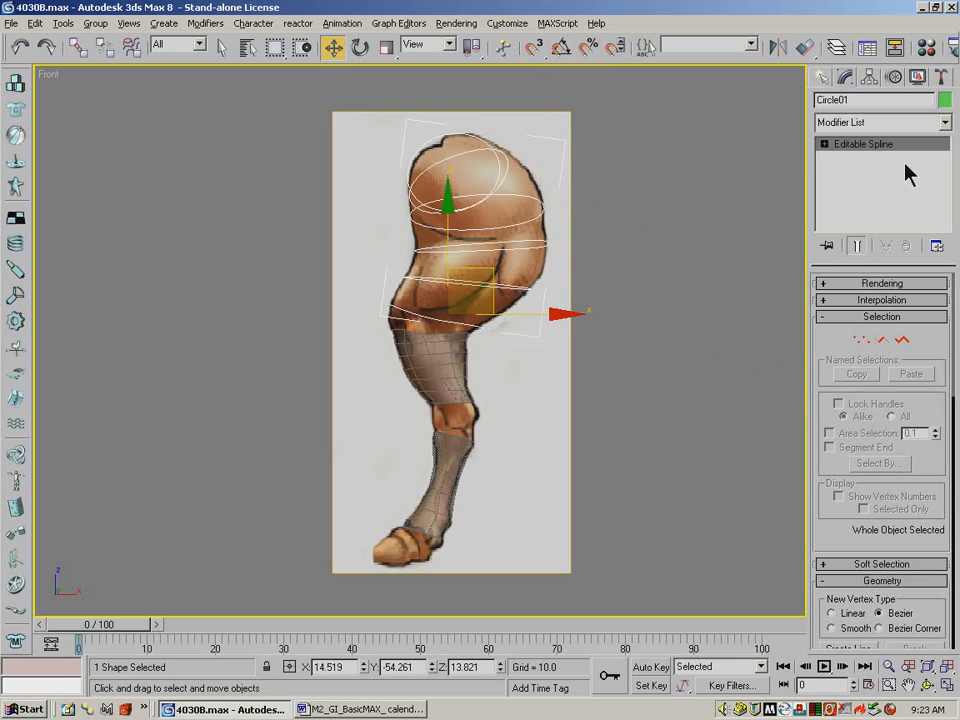
pyautogui.click(944, 122)
pyautogui.moveTo(958, 161); pyautogui.dragTo(958, 233)
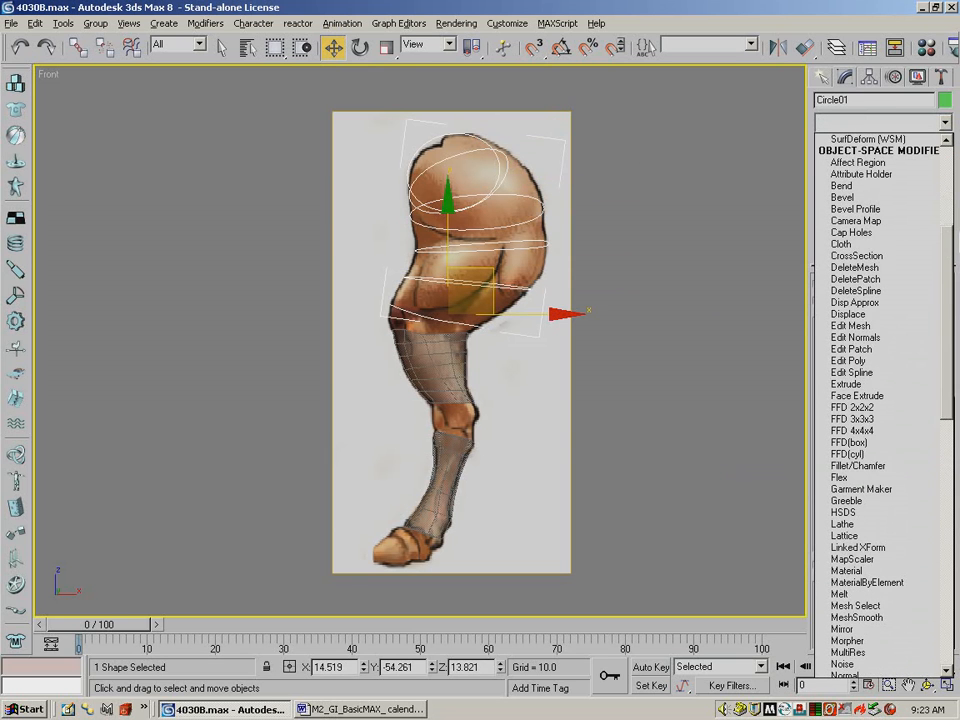
pyautogui.click(857, 256)
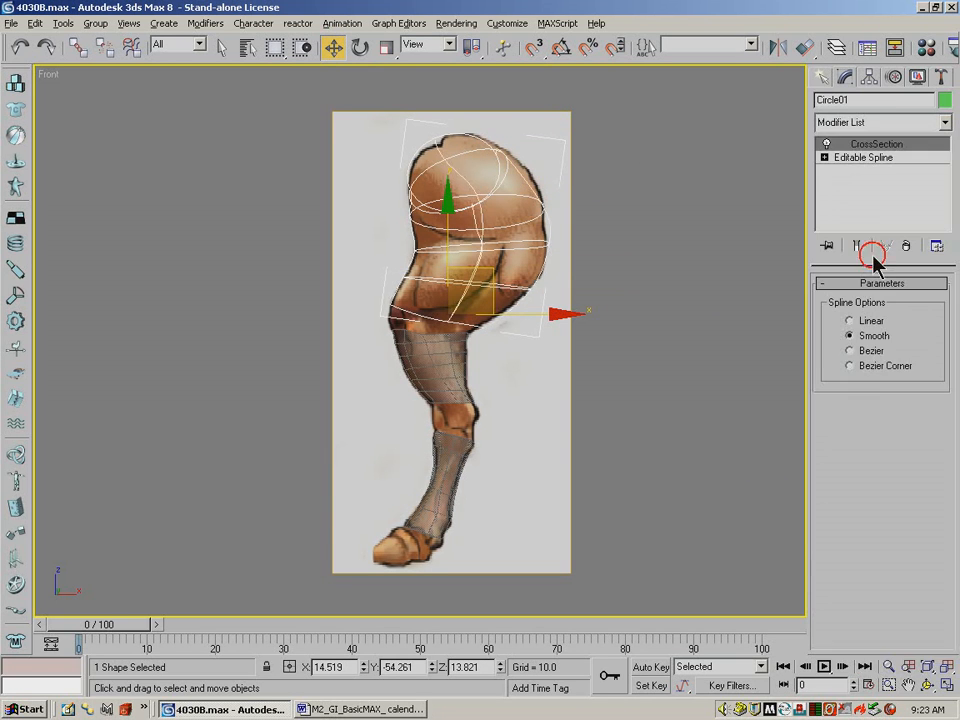
# Try the Linear spline option for the cross sections, inspect it from an angle, and set the option to Smooth.
pyautogui.click(850, 321)
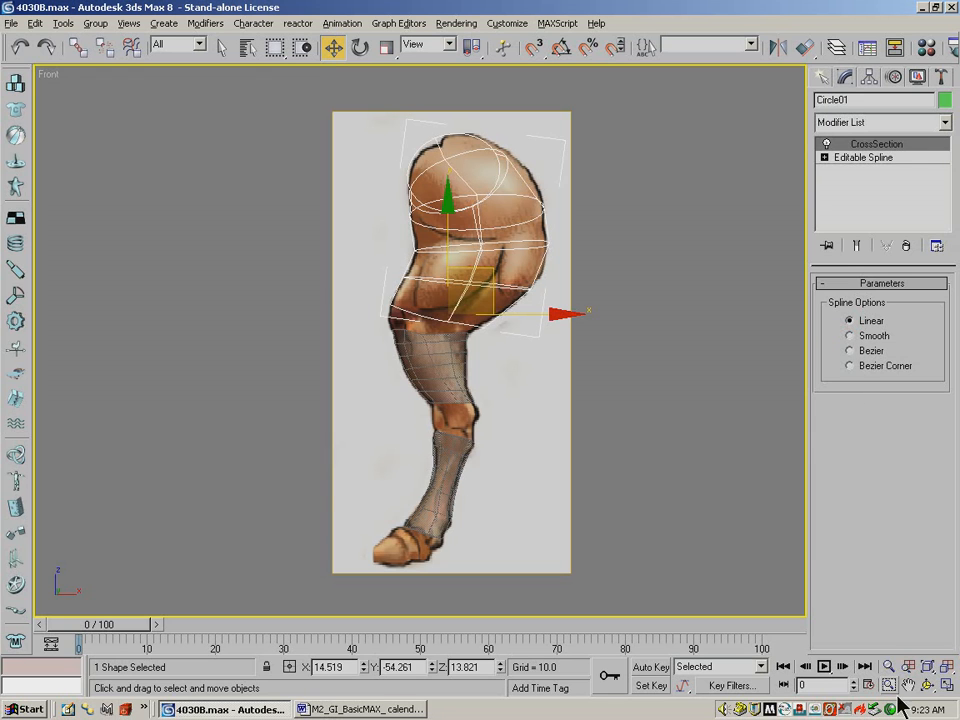
pyautogui.click(928, 686)
pyautogui.moveTo(406, 322); pyautogui.dragTo(519, 240)
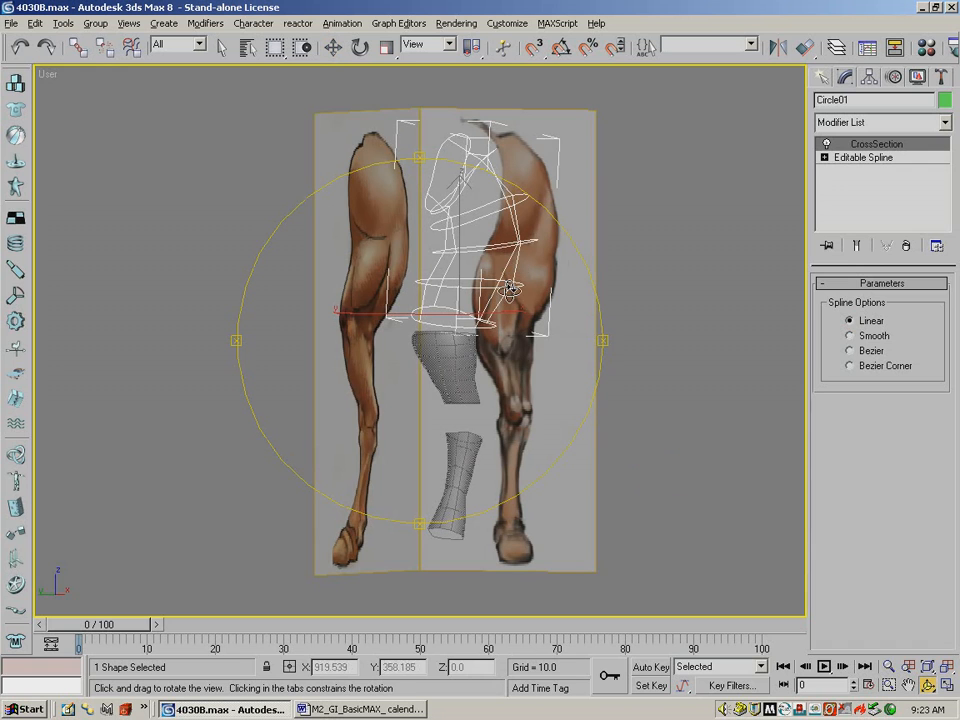
pyautogui.click(850, 336)
pyautogui.moveTo(490, 369); pyautogui.dragTo(430, 293)
pyautogui.click(857, 337)
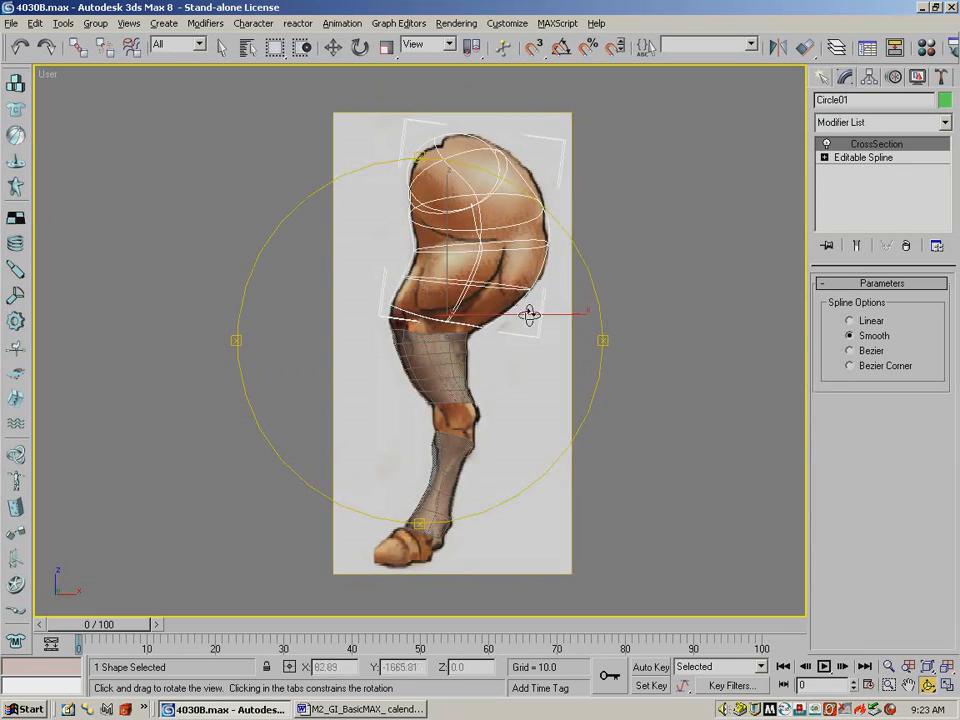
# Apply a Surface modifier to the cross-sectioned thigh splines and turn off the see-through display.
pyautogui.click(945, 123)
pyautogui.moveTo(945, 139); pyautogui.dragTo(957, 407)
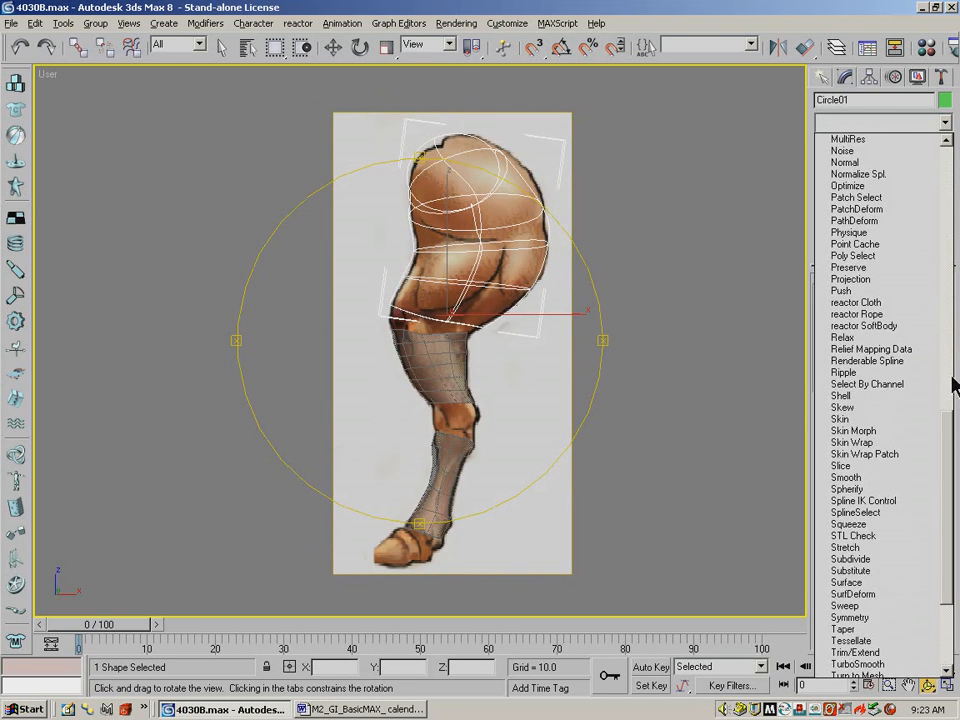
pyautogui.click(869, 582)
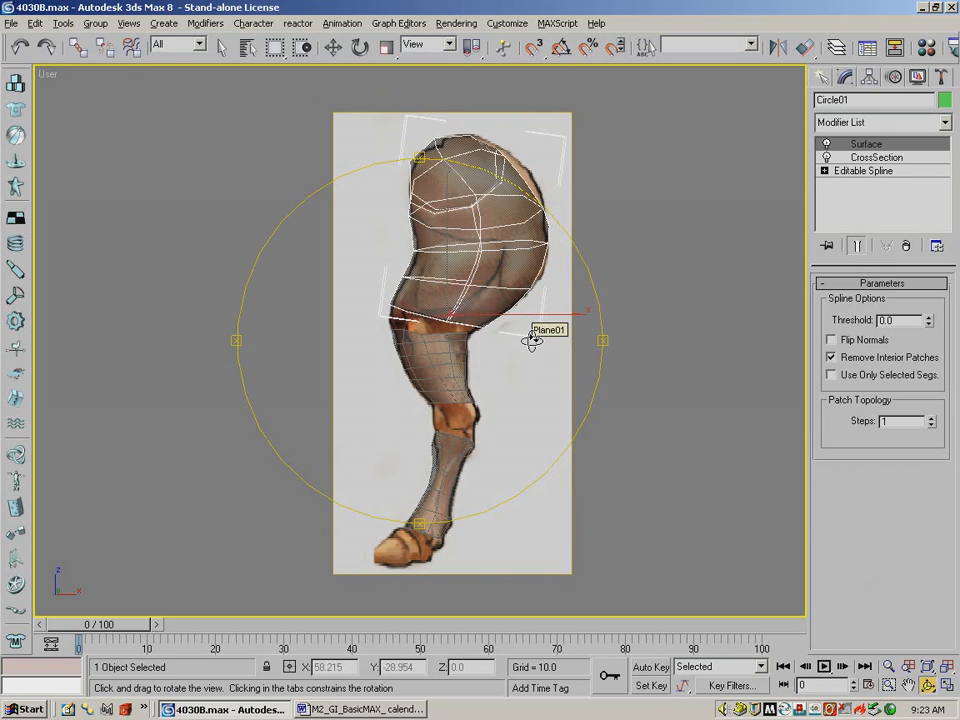
pyautogui.hotkey('alt', 'x')
pyautogui.moveTo(453, 301); pyautogui.dragTo(463, 242)
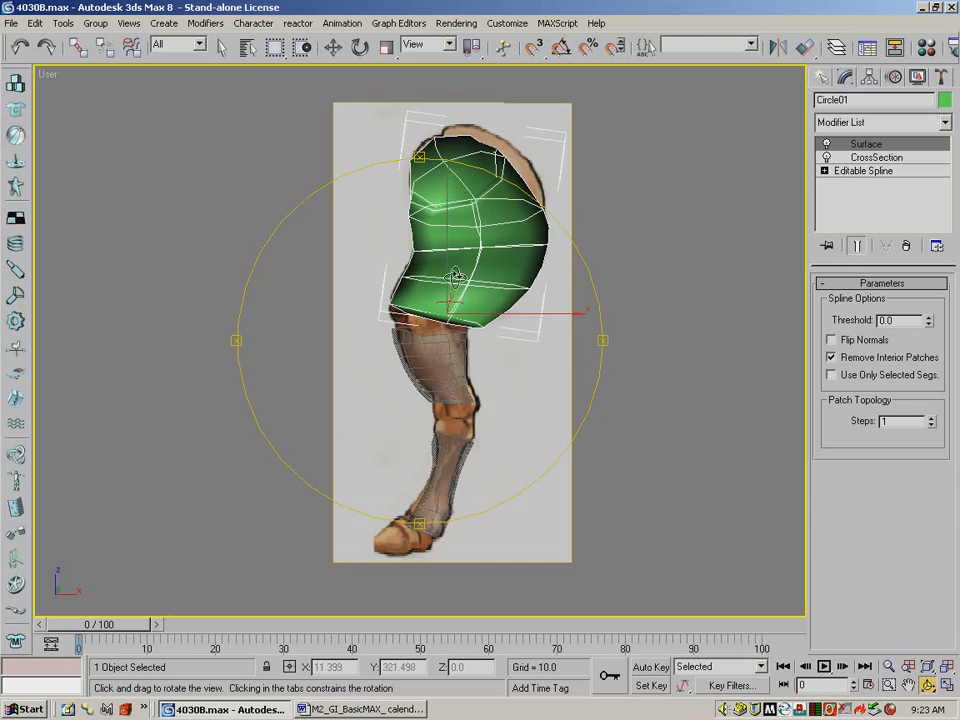
# Enable Flip Normals on the thigh's Surface modifier and restore the see-through display.
pyautogui.moveTo(454, 278); pyautogui.dragTo(502, 279)
pyautogui.click(857, 340)
pyautogui.moveTo(457, 246)
pyautogui.mouseDown()
pyautogui.moveTo(504, 279)
pyautogui.moveTo(557, 279)
pyautogui.moveTo(388, 266)
pyautogui.moveTo(508, 270)
pyautogui.moveTo(433, 270)
pyautogui.moveTo(441, 275)
pyautogui.moveTo(405, 274)
pyautogui.moveTo(510, 262)
pyautogui.moveTo(477, 265)
pyautogui.moveTo(510, 274)
pyautogui.moveTo(487, 262)
pyautogui.mouseUp()
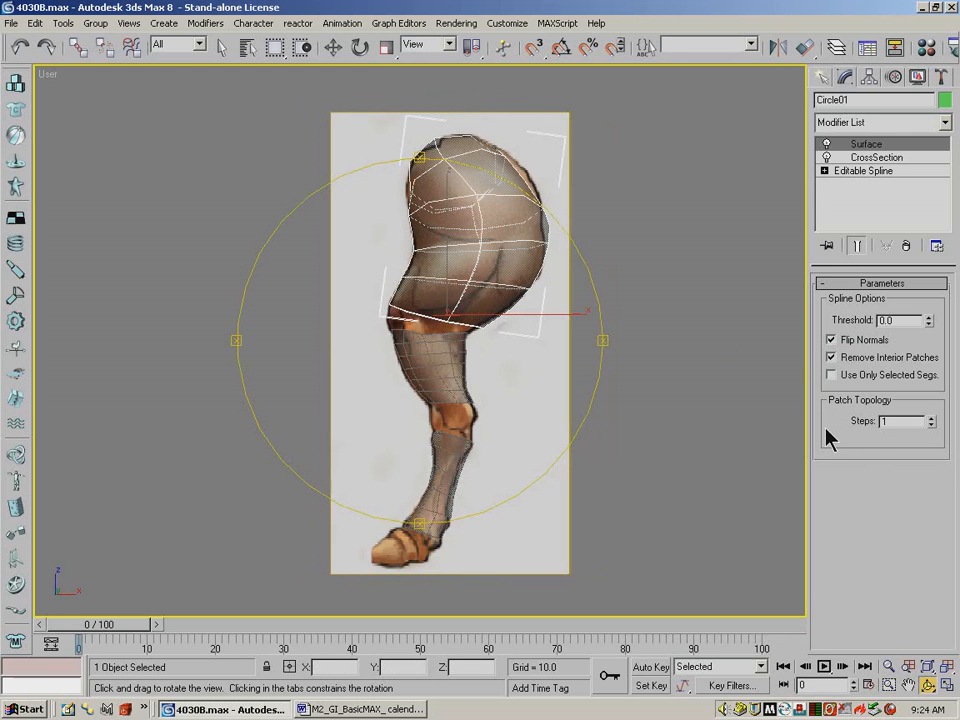
pyautogui.moveTo(478, 265)
pyautogui.mouseDown()
pyautogui.moveTo(551, 272)
pyautogui.moveTo(467, 274)
pyautogui.moveTo(476, 262)
pyautogui.mouseUp()
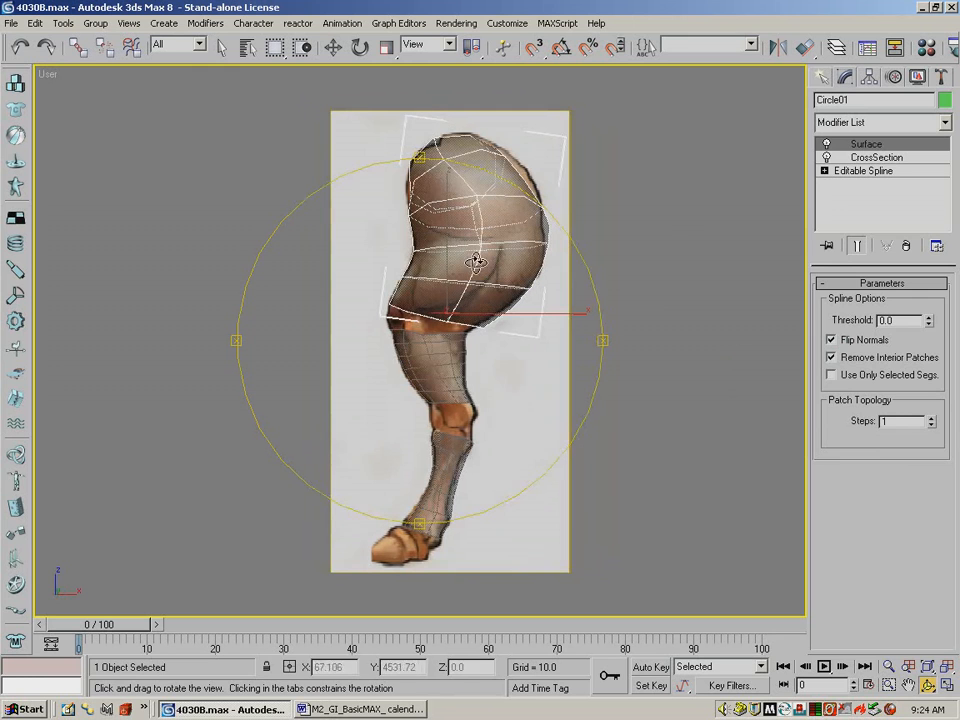
# Add an Edit Poly modifier above the thigh's Surface modifier.
pyautogui.click(945, 122)
pyautogui.scroll(-8, 880, 400)
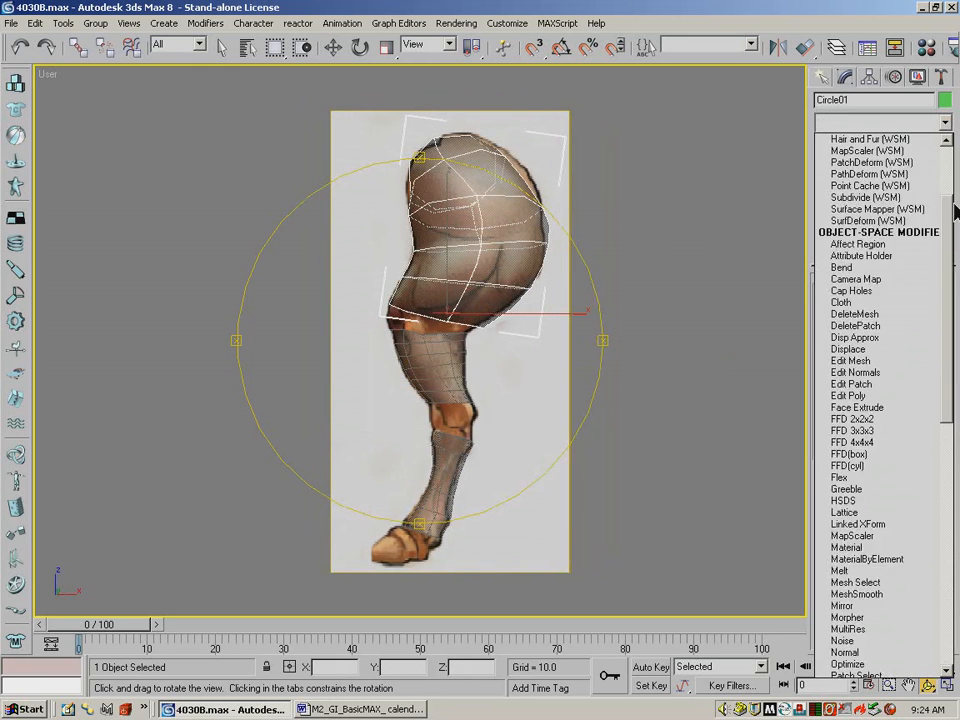
pyautogui.scroll(1, 860, 220)
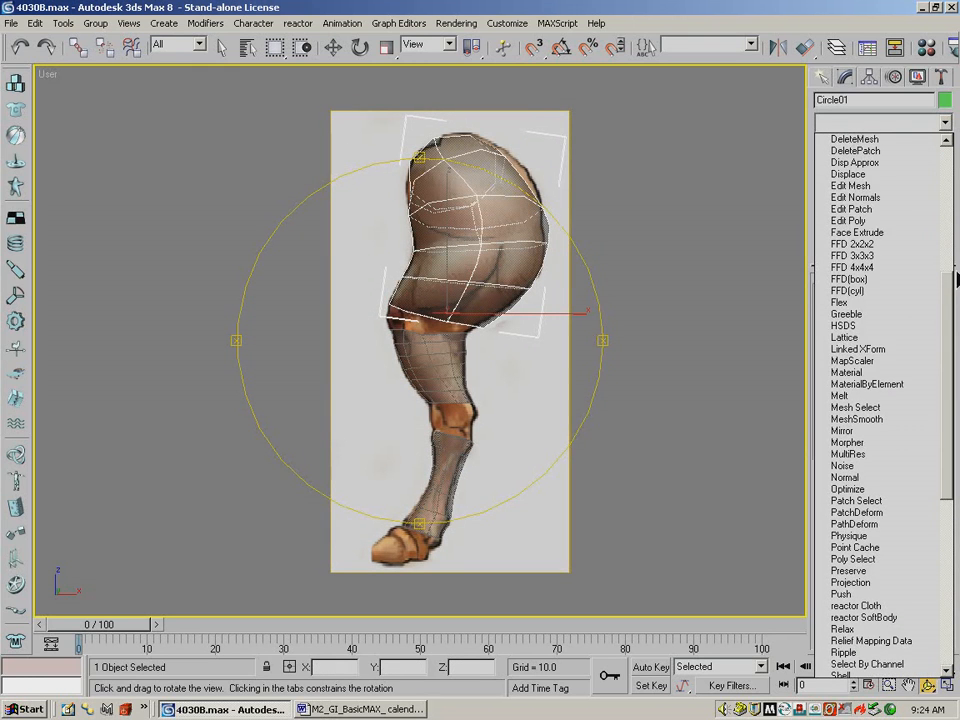
pyautogui.click(855, 219)
pyautogui.moveTo(445, 233)
pyautogui.mouseDown()
pyautogui.moveTo(604, 240)
pyautogui.moveTo(452, 240)
pyautogui.mouseUp()
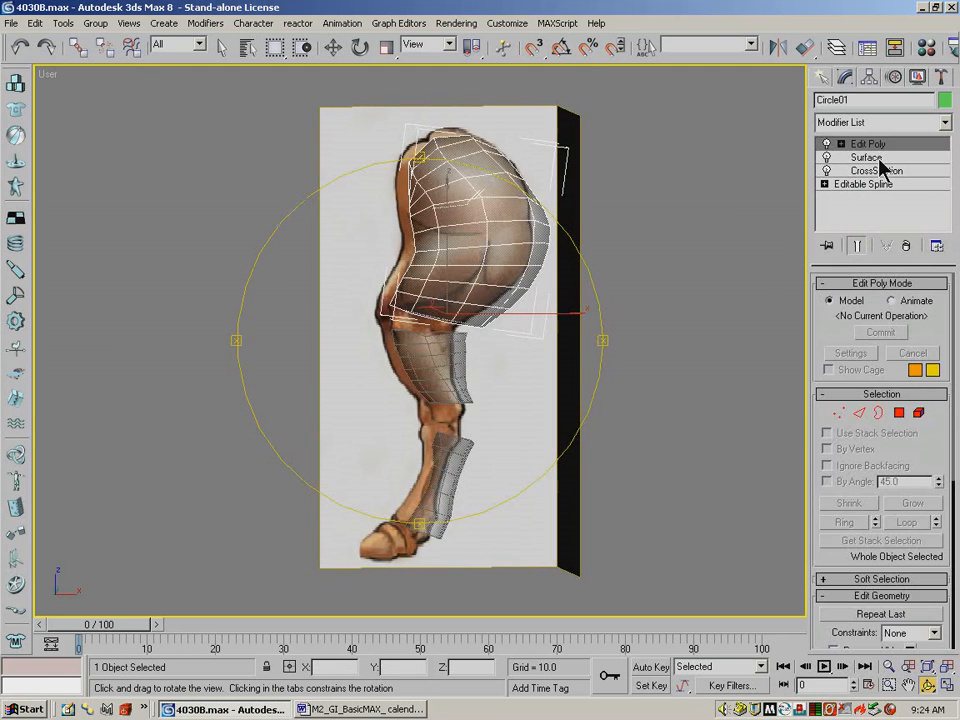
# Compare the thigh at the Surface level with and without the Edit Poly end result shown.
pyautogui.click(860, 158)
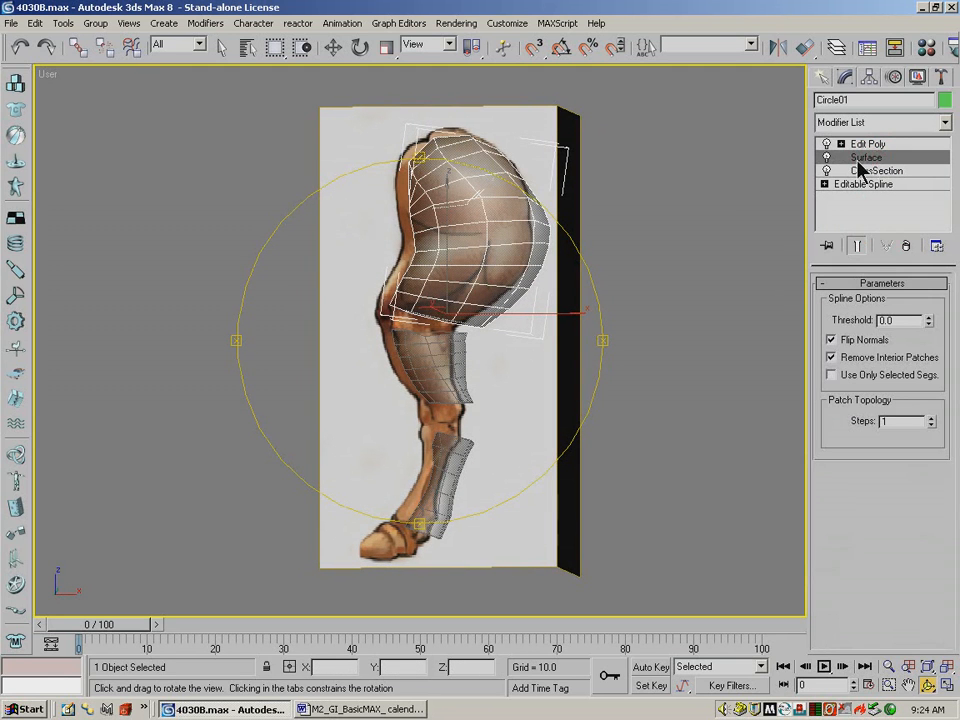
pyautogui.click(857, 248)
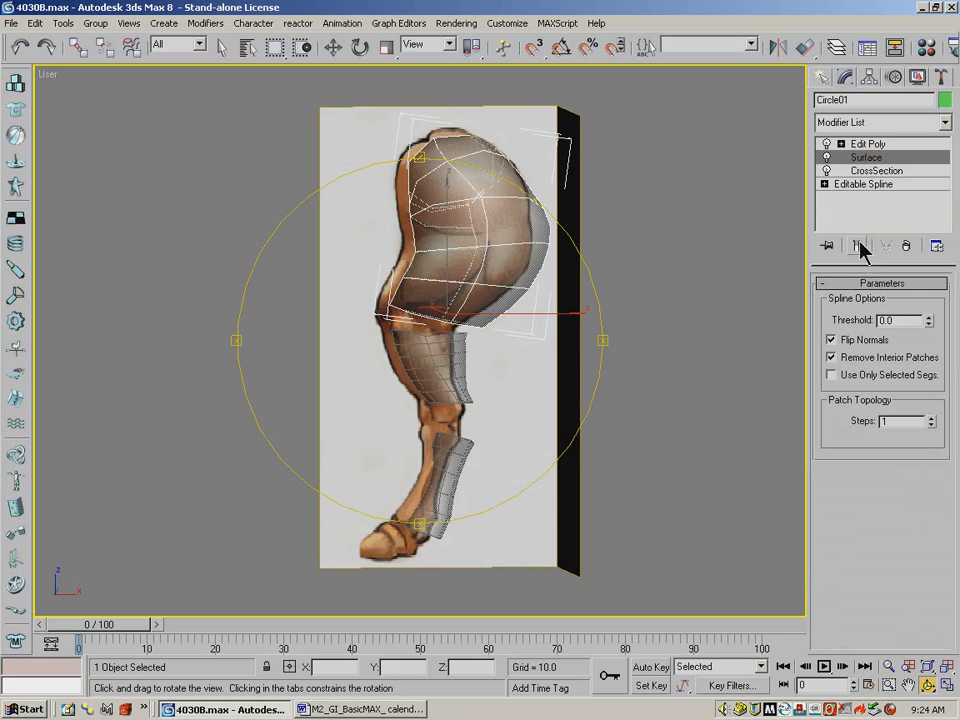
pyautogui.click(864, 144)
pyautogui.click(866, 159)
pyautogui.click(857, 248)
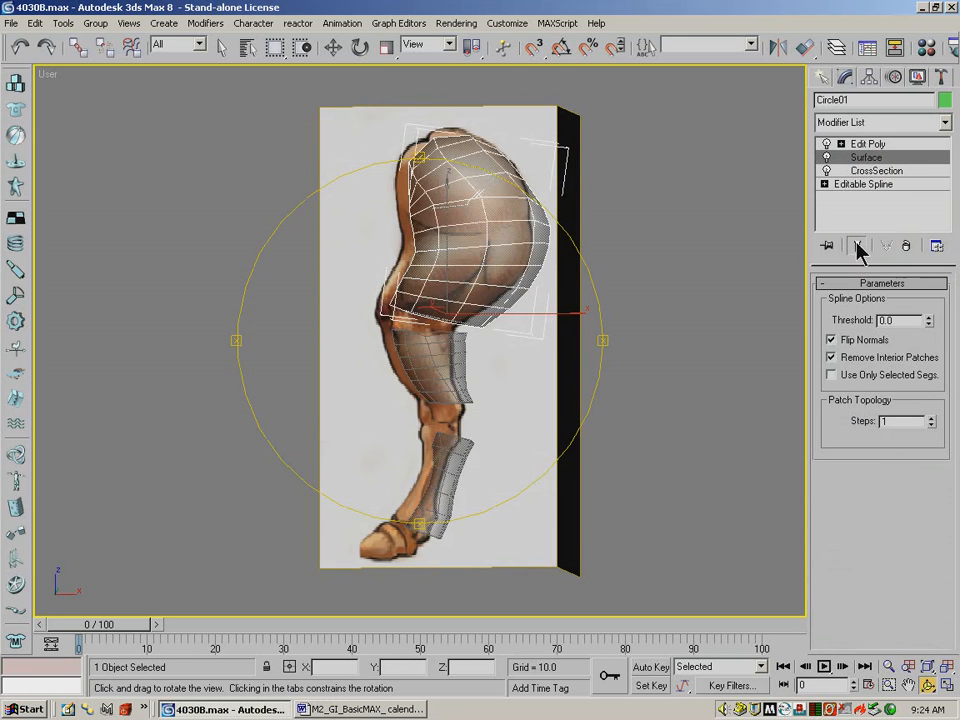
# Raise the Surface modifier's patch topology steps to 2 and 3 to refine the thigh mesh.
pyautogui.moveTo(476, 266)
pyautogui.mouseDown()
pyautogui.moveTo(364, 268)
pyautogui.moveTo(480, 268)
pyautogui.mouseUp()
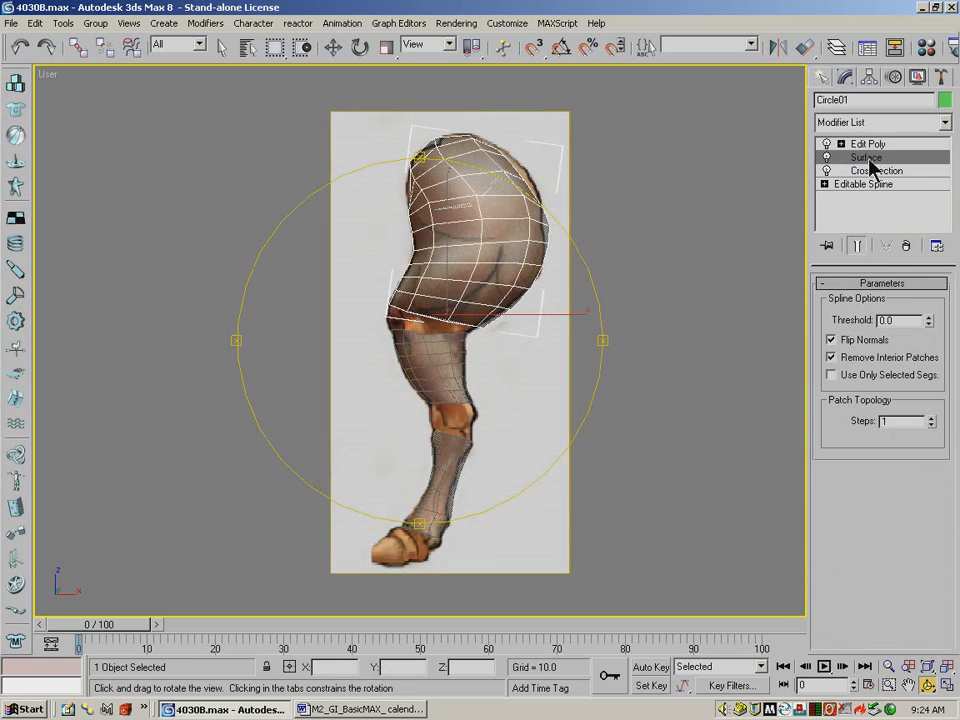
pyautogui.click(932, 418)
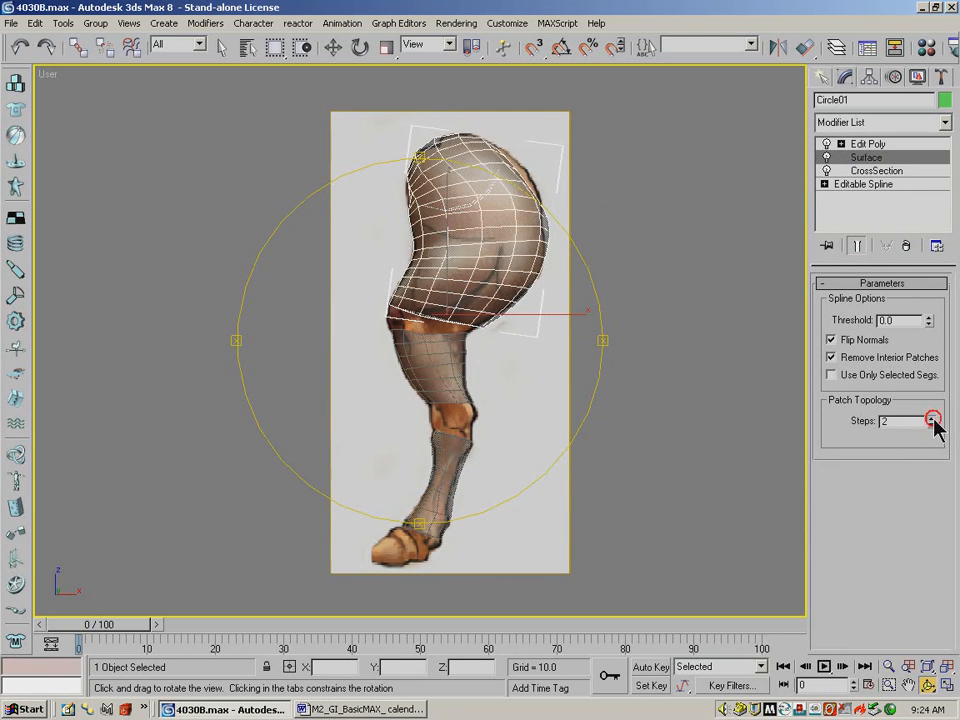
pyautogui.moveTo(533, 295); pyautogui.dragTo(476, 253)
pyautogui.click(931, 425)
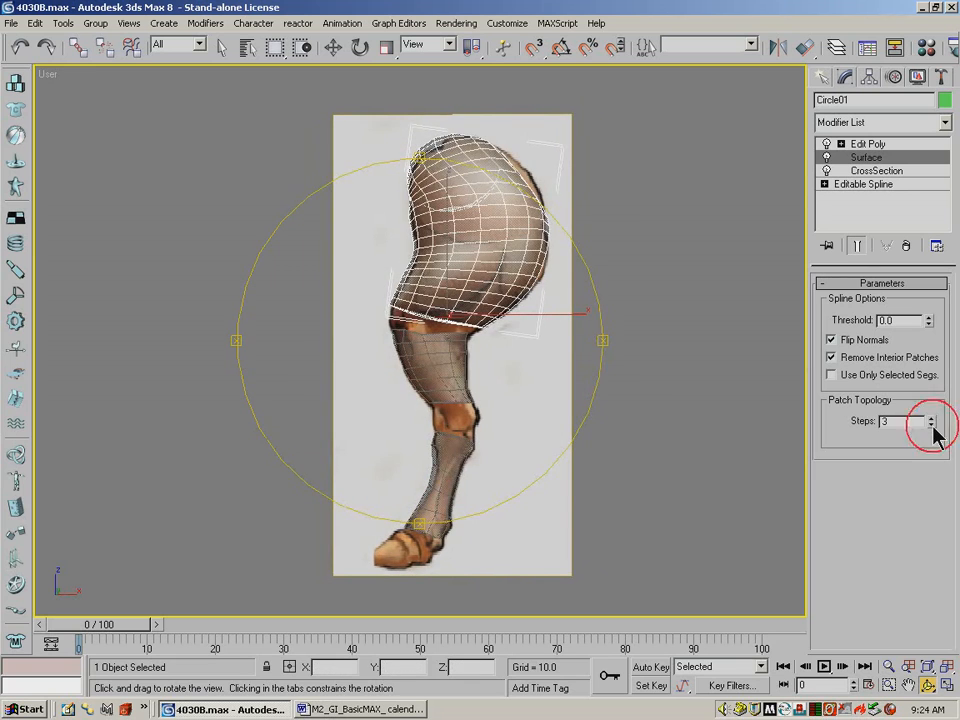
# Lower the Surface modifier's patch topology steps to 1 and inspect the coarser thigh mesh from several angles.
pyautogui.click(931, 425)
pyautogui.moveTo(472, 276); pyautogui.dragTo(594, 364)
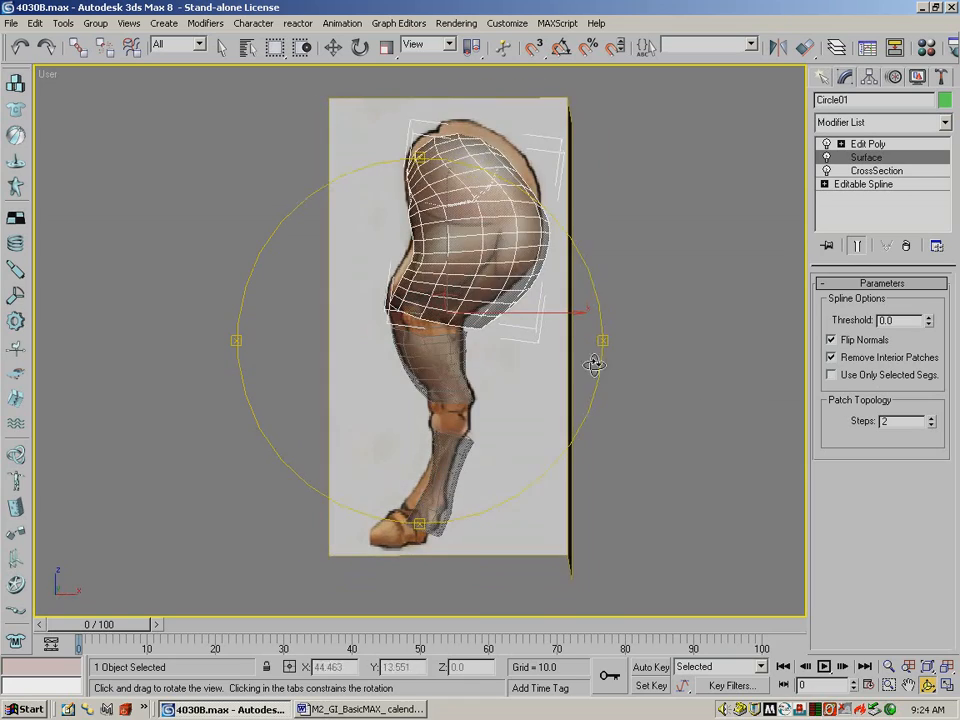
pyautogui.moveTo(410, 275); pyautogui.dragTo(331, 272)
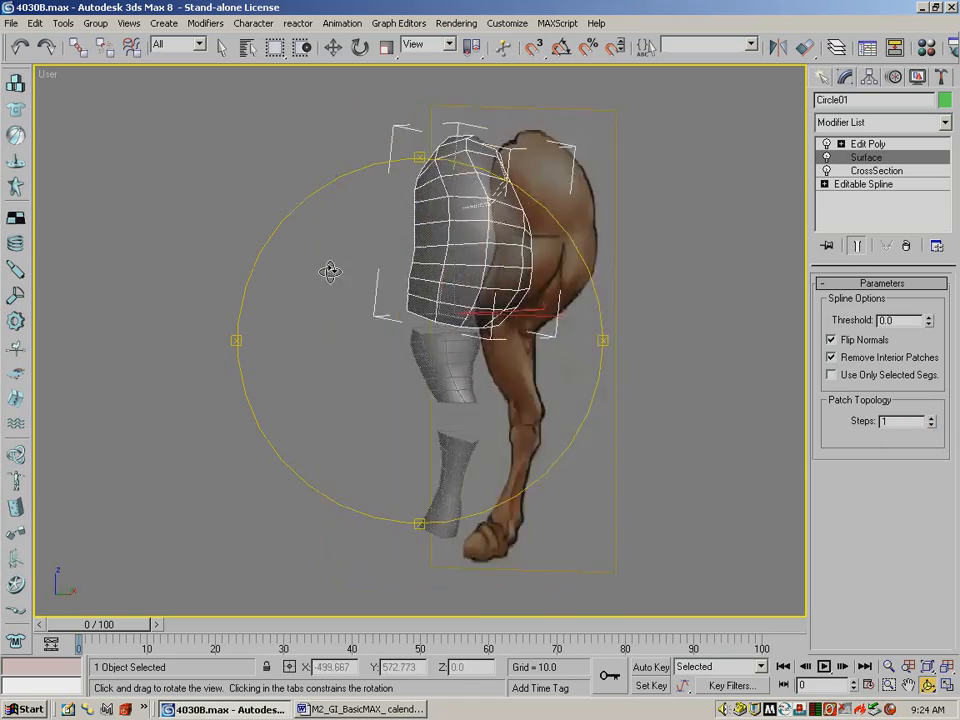
pyautogui.moveTo(240, 278); pyautogui.dragTo(620, 290)
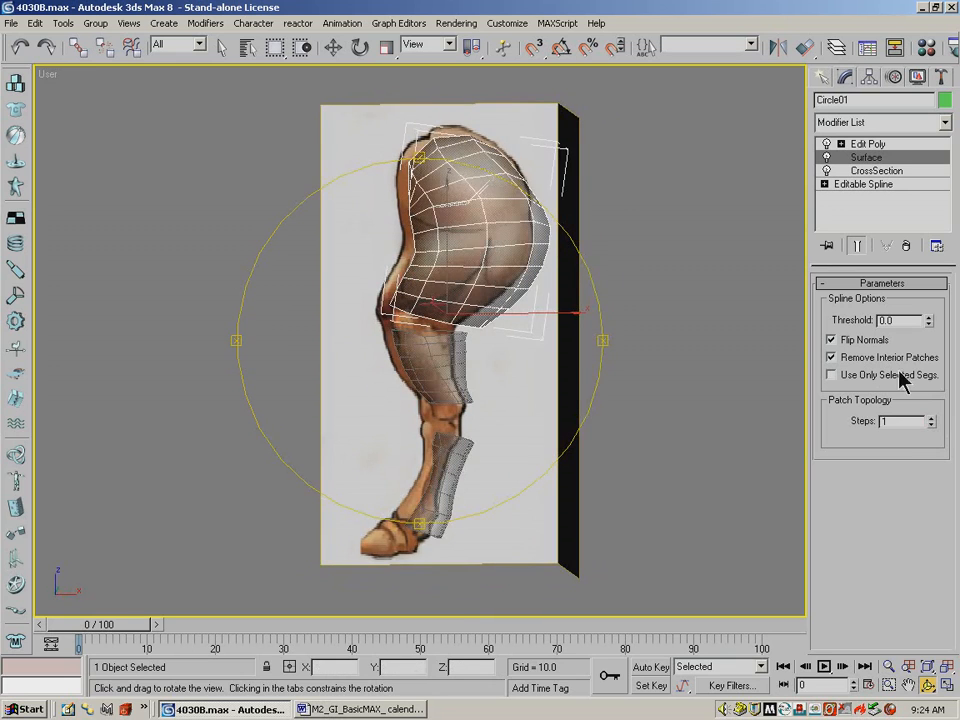
pyautogui.moveTo(442, 226)
pyautogui.mouseDown()
pyautogui.moveTo(457, 211)
pyautogui.moveTo(423, 221)
pyautogui.moveTo(438, 220)
pyautogui.mouseUp()
pyautogui.moveTo(580, 270); pyautogui.dragTo(468, 270)
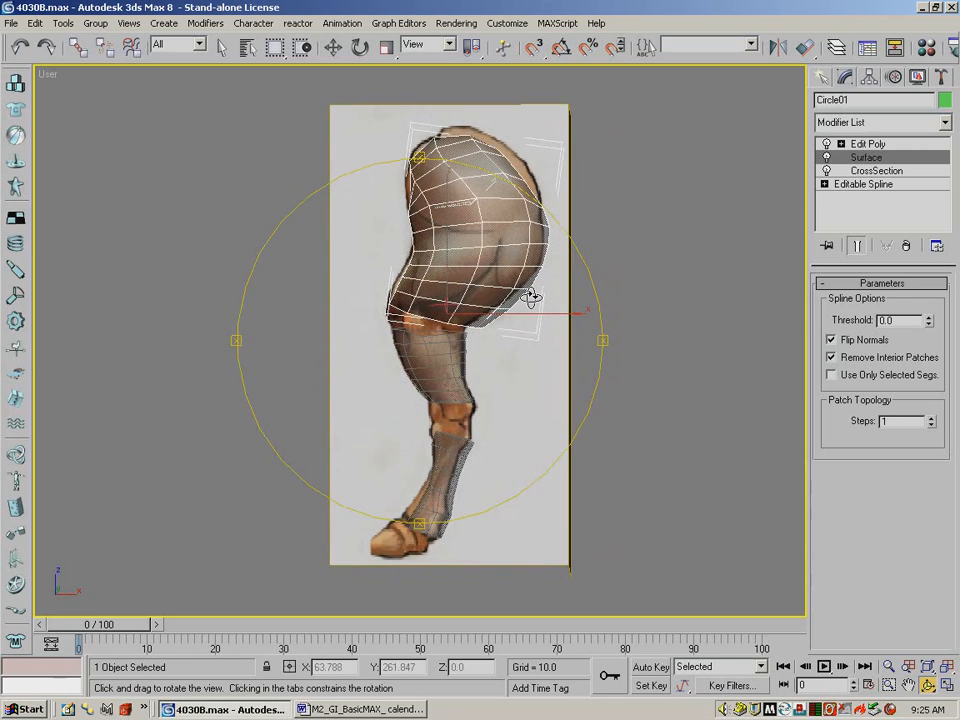
# At the Edit Poly vertex level, move the thigh's upper and rear outline vertices to the reference silhouette in the Front view.
pyautogui.press('f')
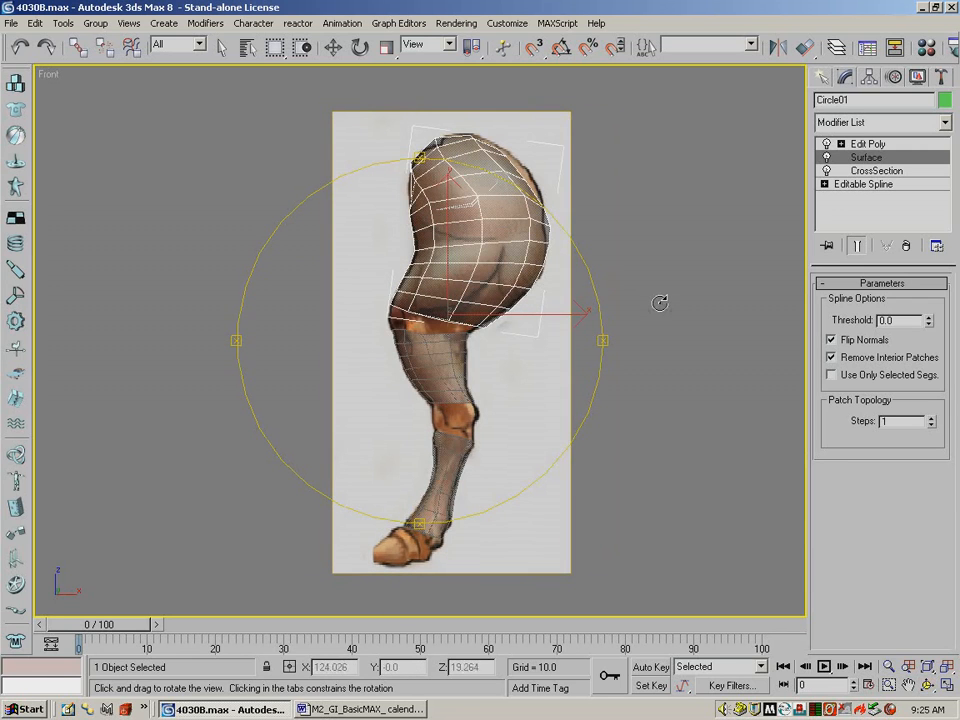
pyautogui.click(878, 145)
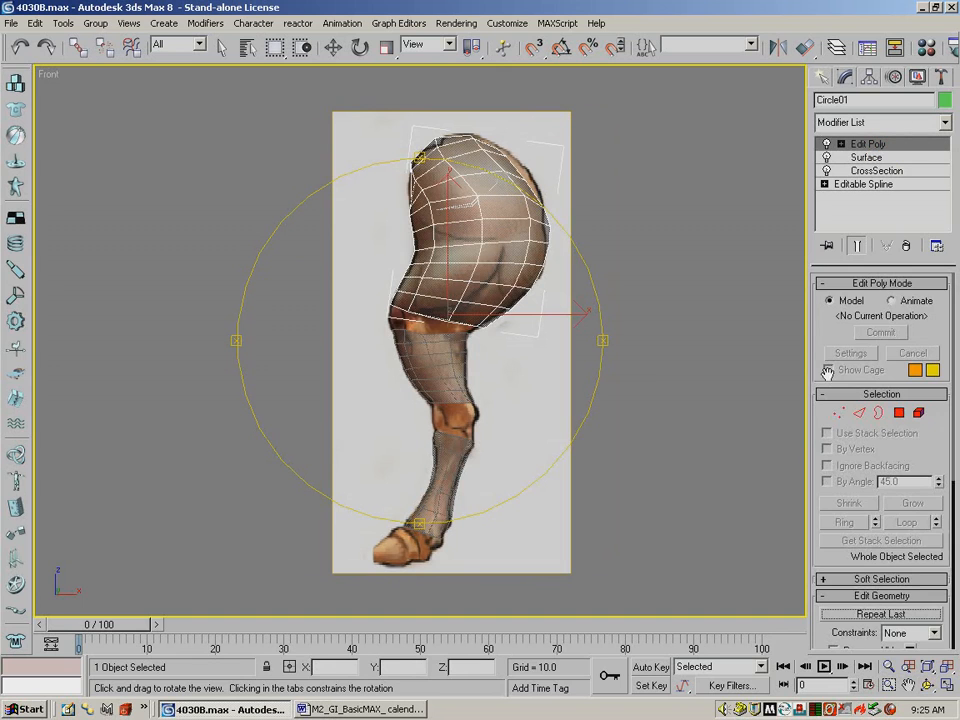
pyautogui.click(856, 246)
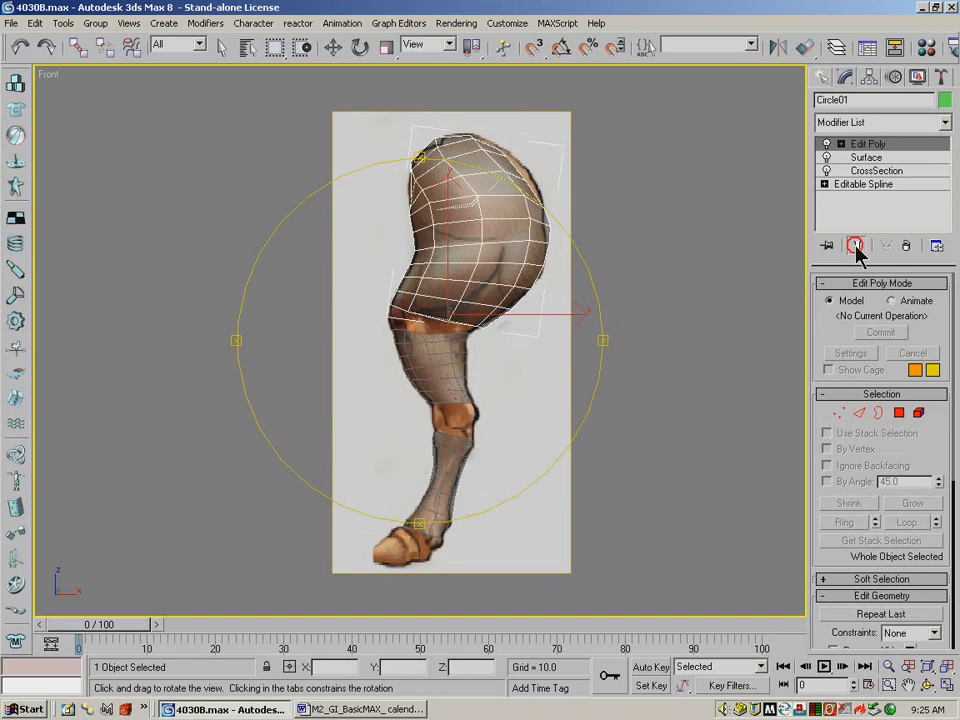
pyautogui.click(839, 413)
pyautogui.moveTo(521, 190); pyautogui.dragTo(578, 180)
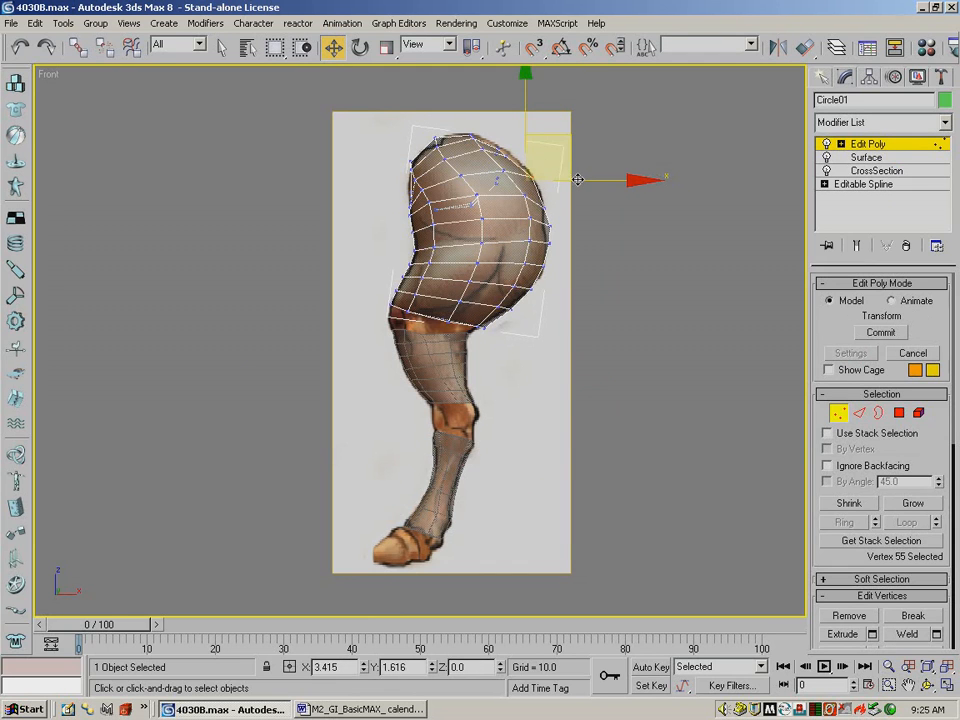
pyautogui.moveTo(526, 144); pyautogui.dragTo(565, 151)
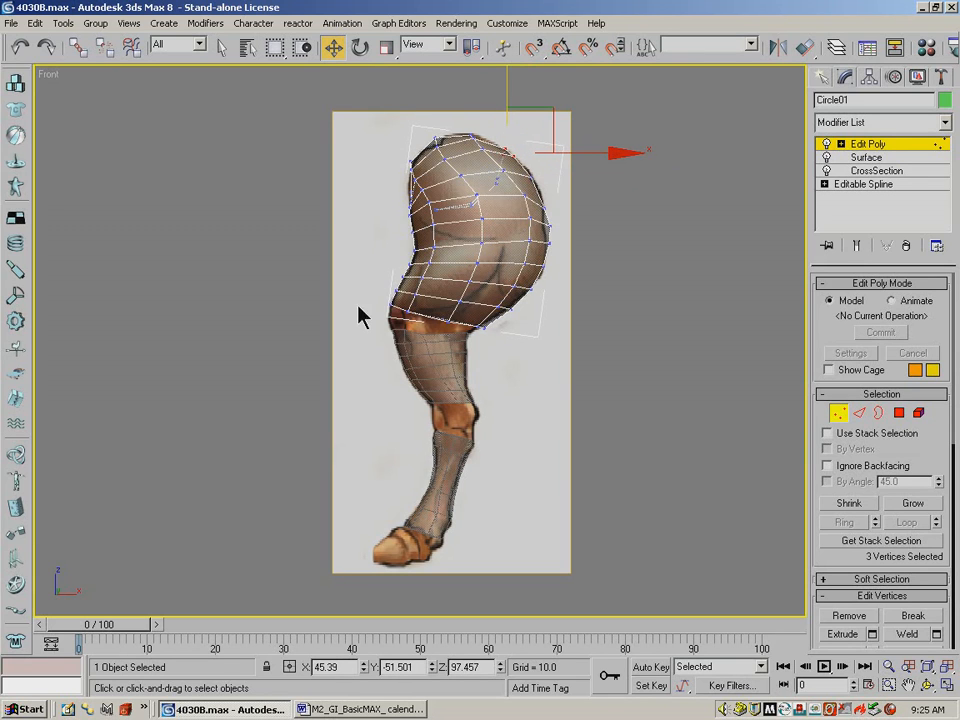
pyautogui.click(543, 275)
pyautogui.moveTo(583, 266); pyautogui.dragTo(587, 263)
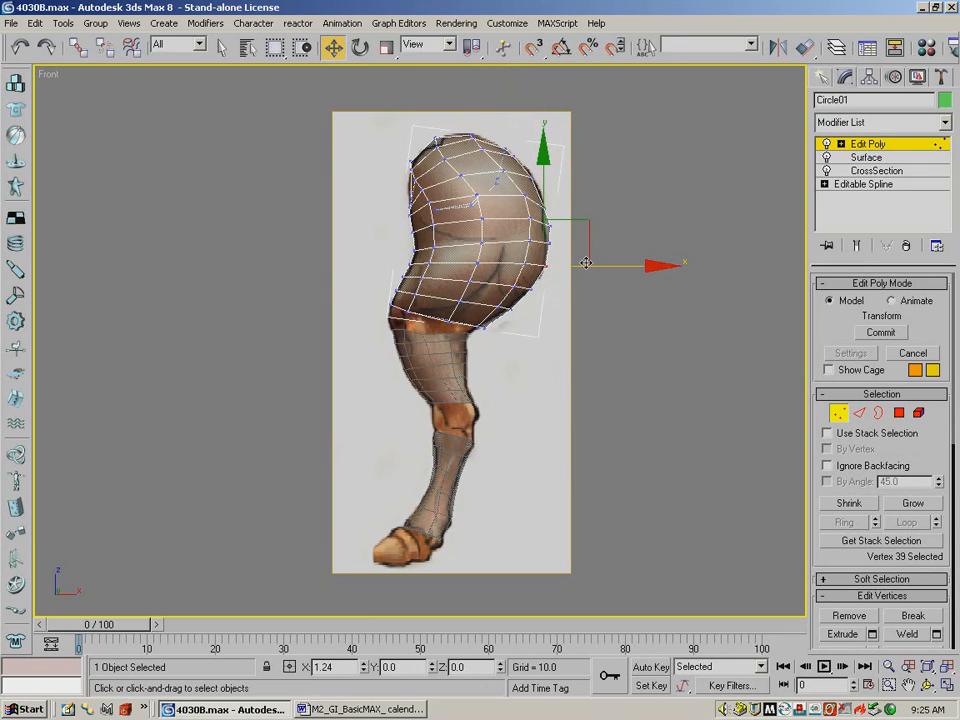
pyautogui.click(625, 212)
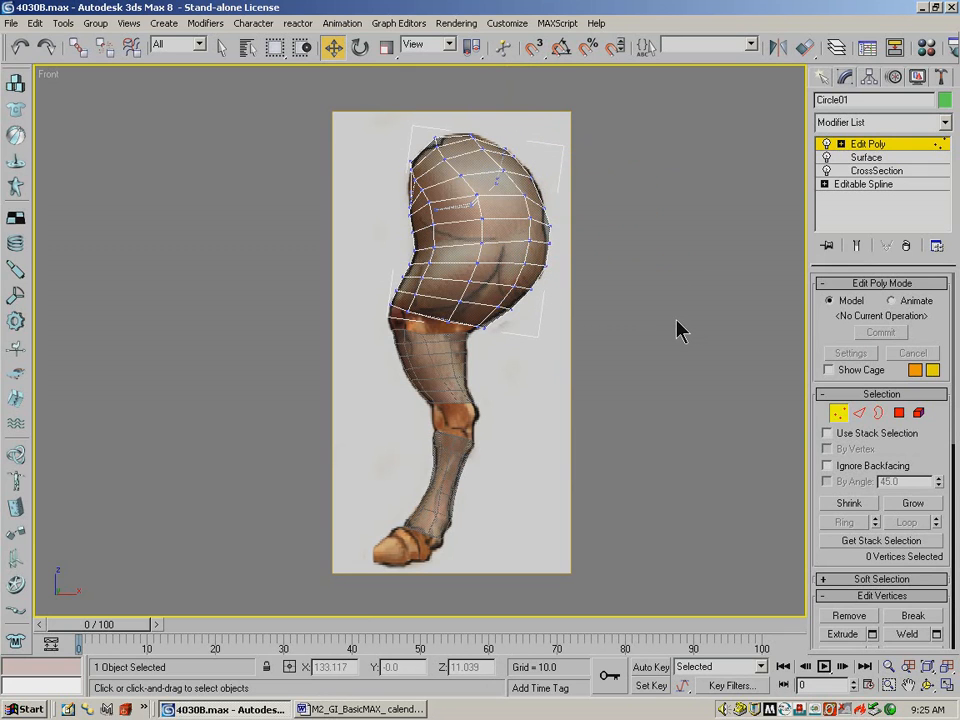
pyautogui.click(838, 412)
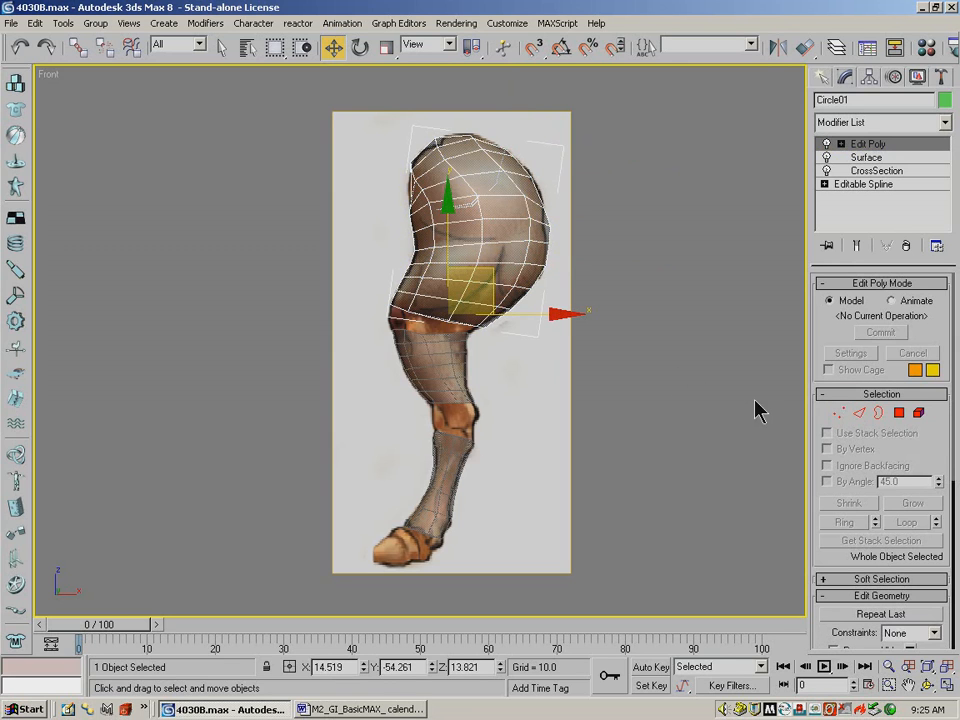
# In the Left view, move the thigh's upper outline vertices on both sides to fit the reference art.
pyautogui.click(186, 148)
pyautogui.press('l')
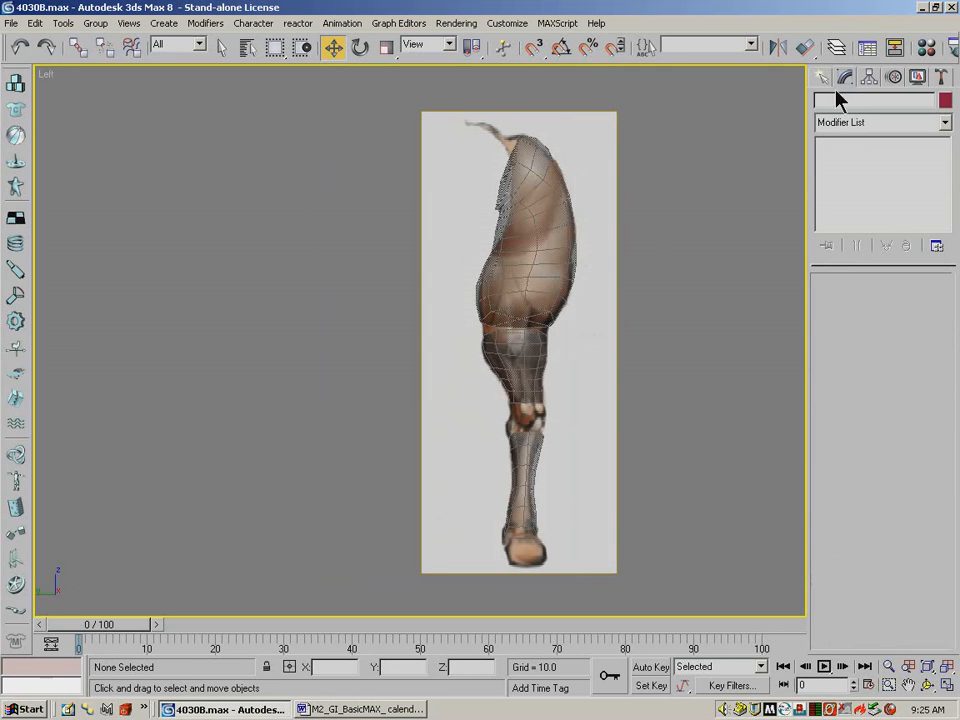
pyautogui.click(609, 207)
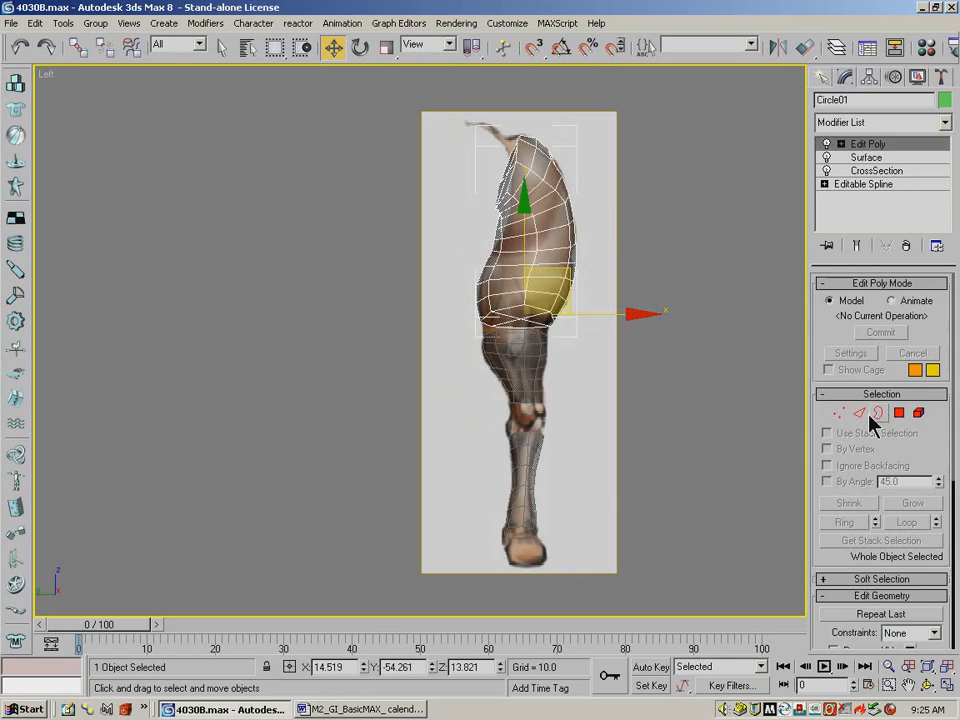
pyautogui.click(838, 412)
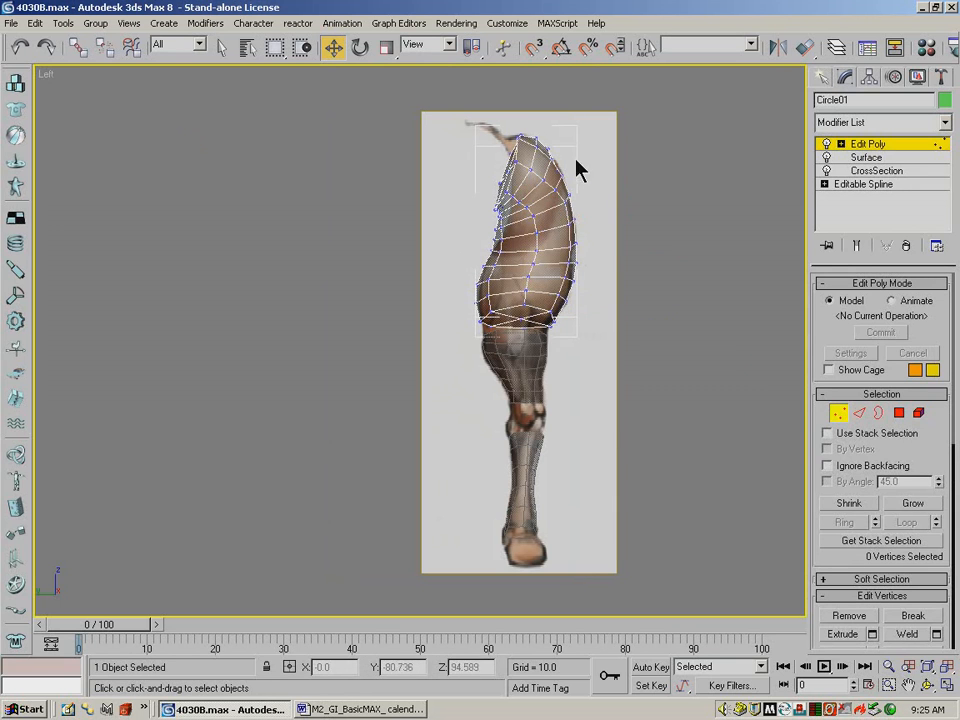
pyautogui.moveTo(575, 167); pyautogui.dragTo(578, 190)
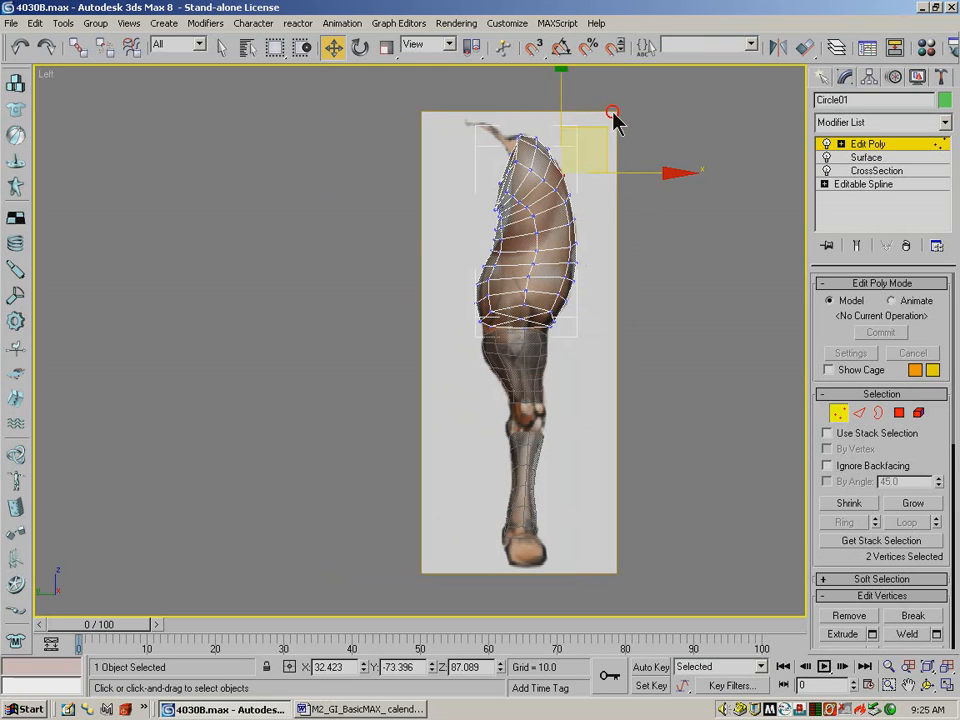
pyautogui.click(593, 151)
pyautogui.moveTo(515, 127); pyautogui.dragTo(548, 190)
pyautogui.click(515, 162)
pyautogui.click(507, 190)
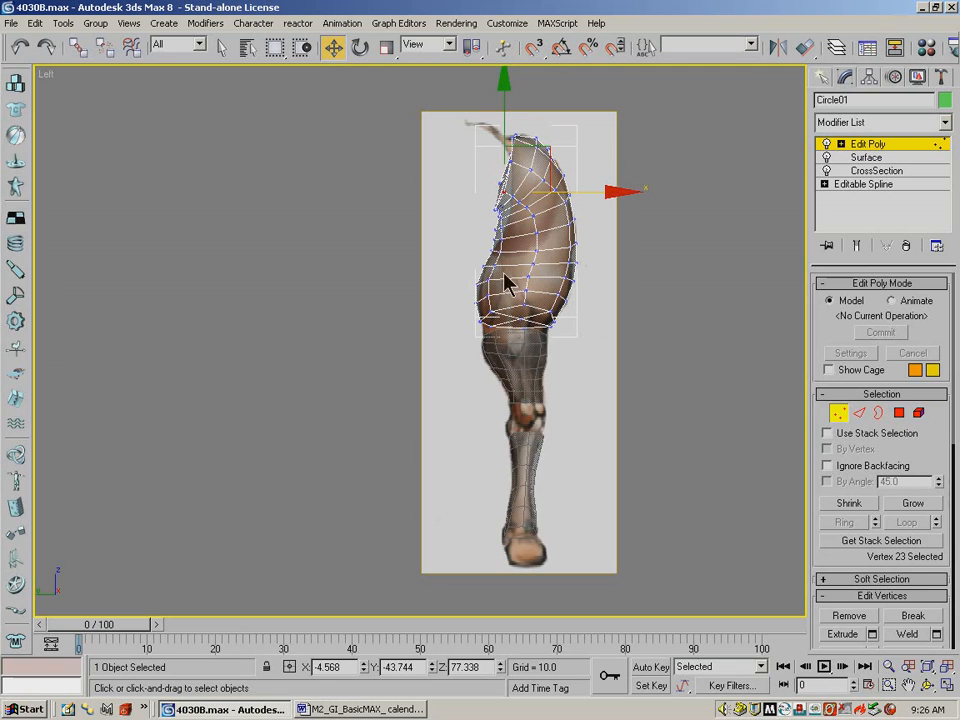
# Adjust the corner vertices of the thigh's lower rim in the Left view to follow the reference outline.
pyautogui.click(527, 320)
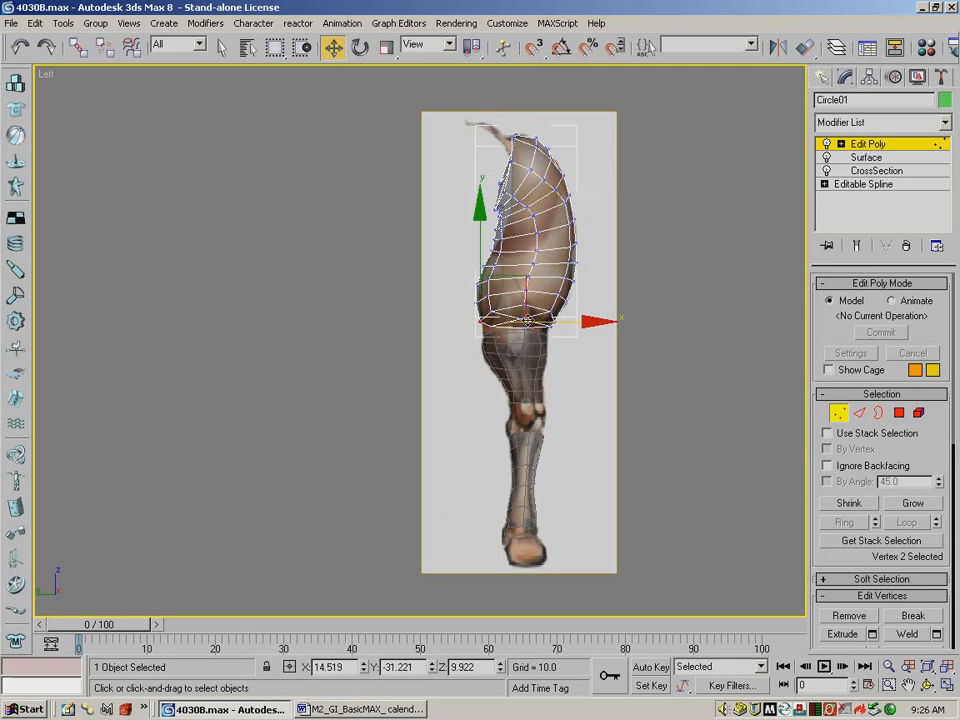
pyautogui.moveTo(533, 319); pyautogui.dragTo(576, 324)
pyautogui.click(581, 354)
pyautogui.click(553, 324)
pyautogui.click(677, 360)
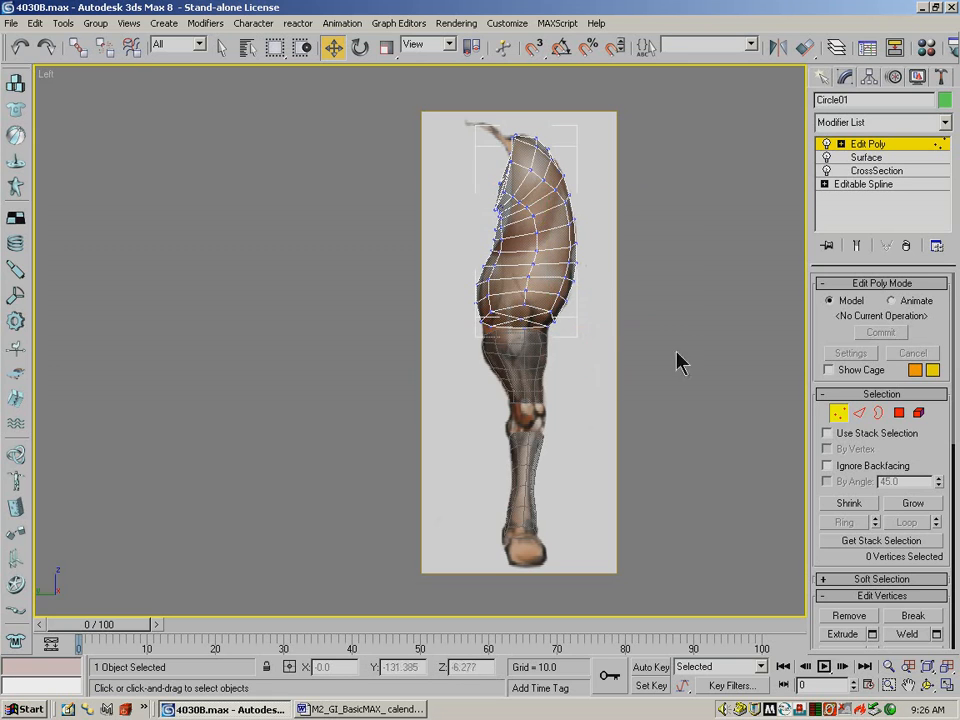
# Move the outline vertex near the top of the thigh about 3 units outward and 3.6 units down in the Left view.
pyautogui.click(561, 148)
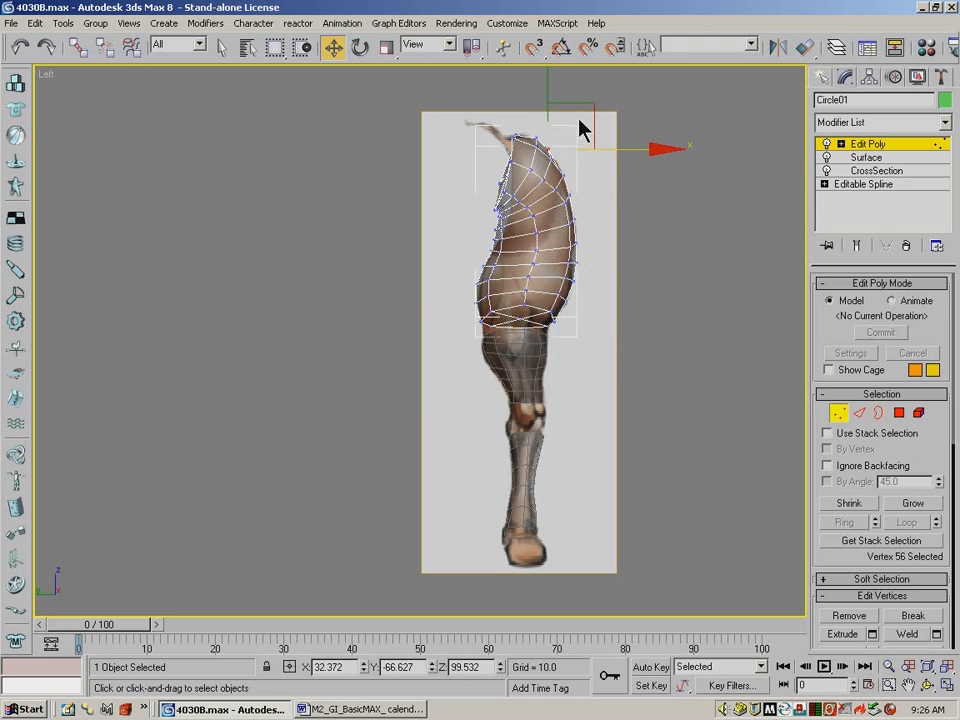
pyautogui.moveTo(589, 103); pyautogui.dragTo(597, 110)
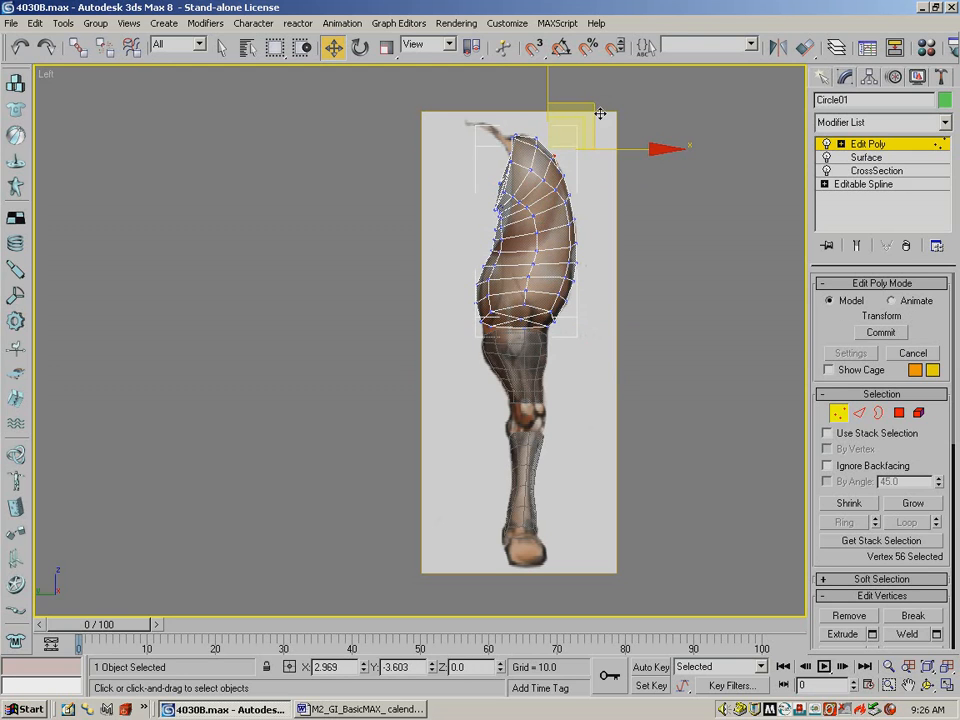
pyautogui.moveTo(601, 113); pyautogui.dragTo(601, 113)
pyautogui.click(744, 413)
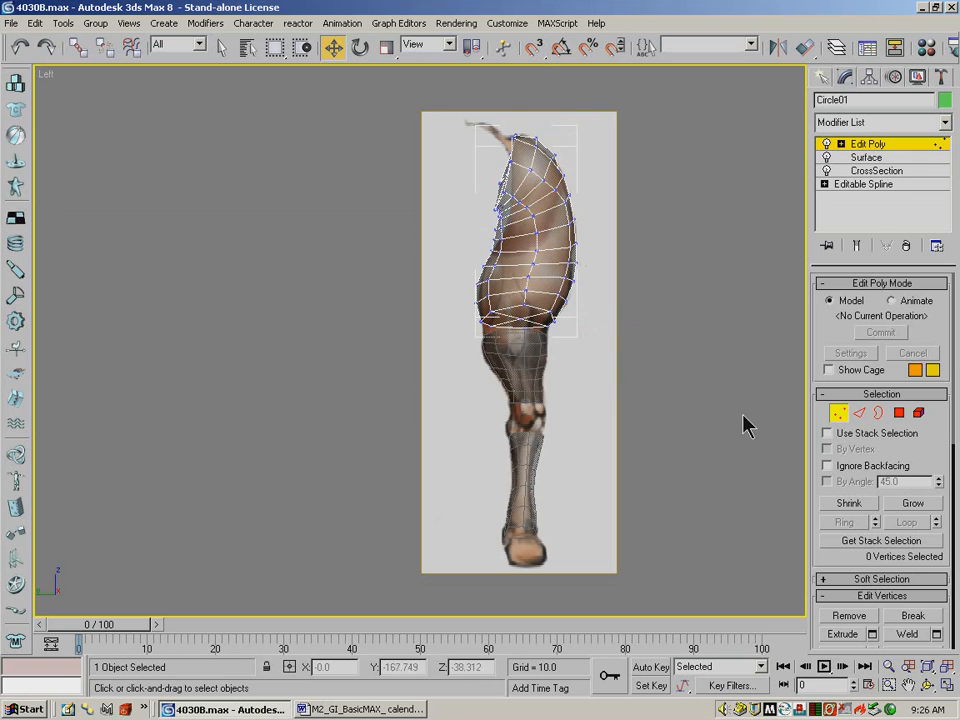
# Delete the cap polygons that close the thigh's lower opening, working at the Edit Poly polygon level.
pyautogui.click(899, 412)
pyautogui.click(548, 322)
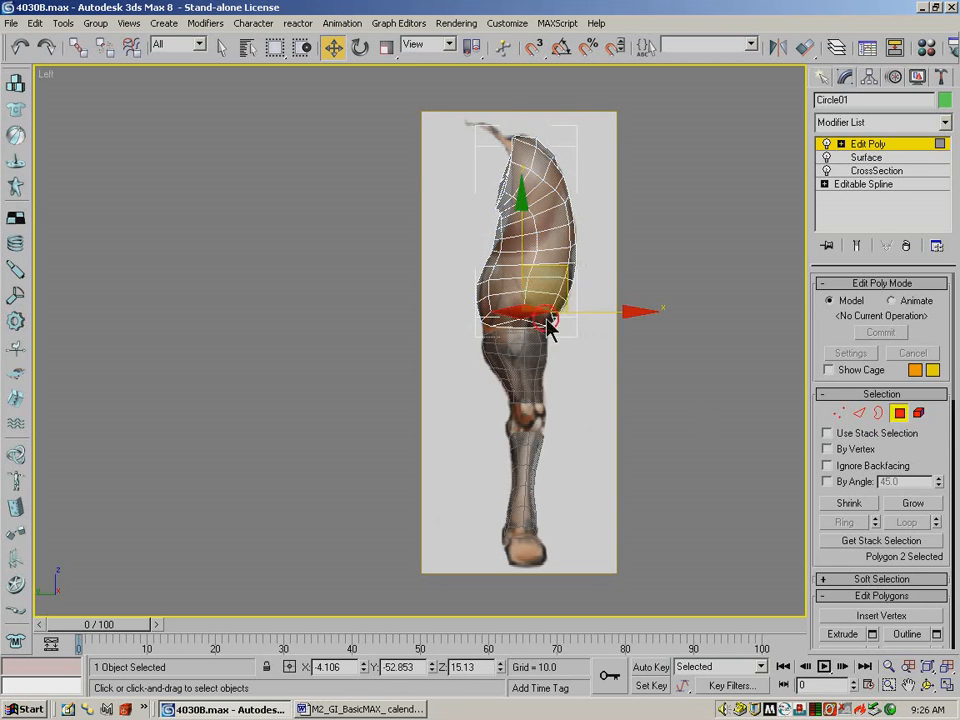
pyautogui.click(522, 352)
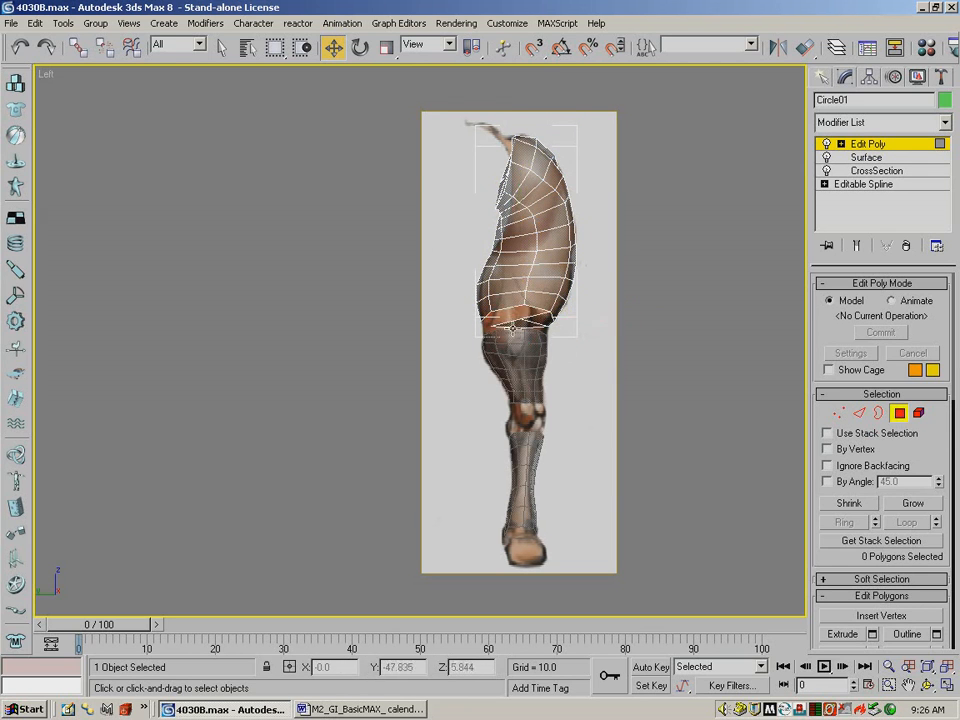
pyautogui.click(518, 318)
pyautogui.click(540, 320)
pyautogui.click(668, 344)
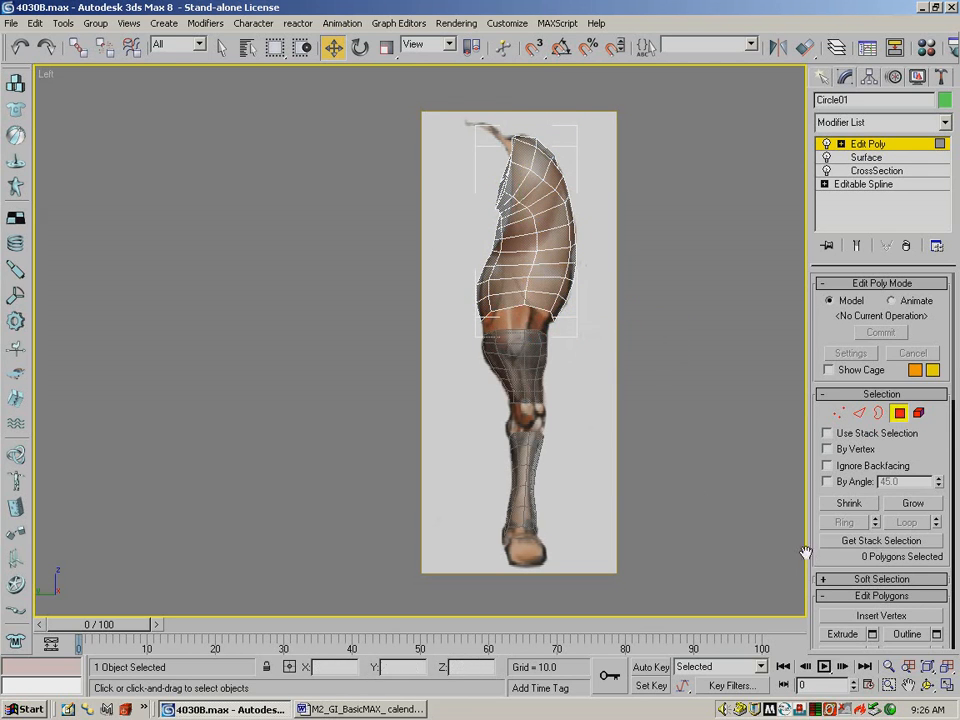
# Delete the cap polygons closing the thigh's upper opening and check the open mesh from other angles.
pyautogui.hotkey('ctrl', 'r')
pyautogui.moveTo(521, 519); pyautogui.dragTo(608, 395)
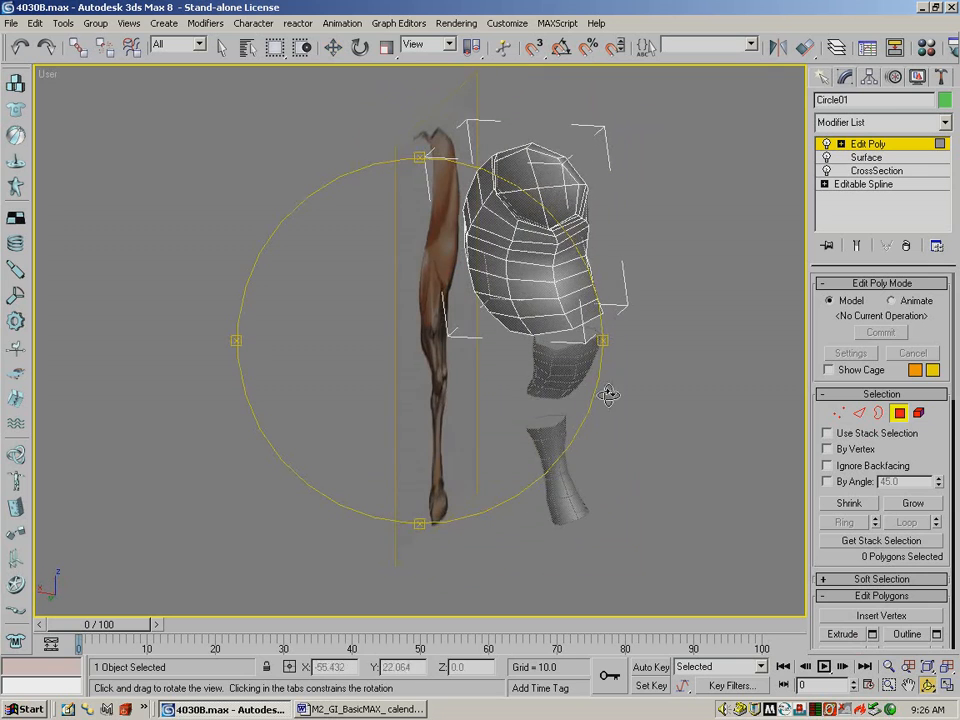
pyautogui.click(223, 47)
pyautogui.click(533, 182)
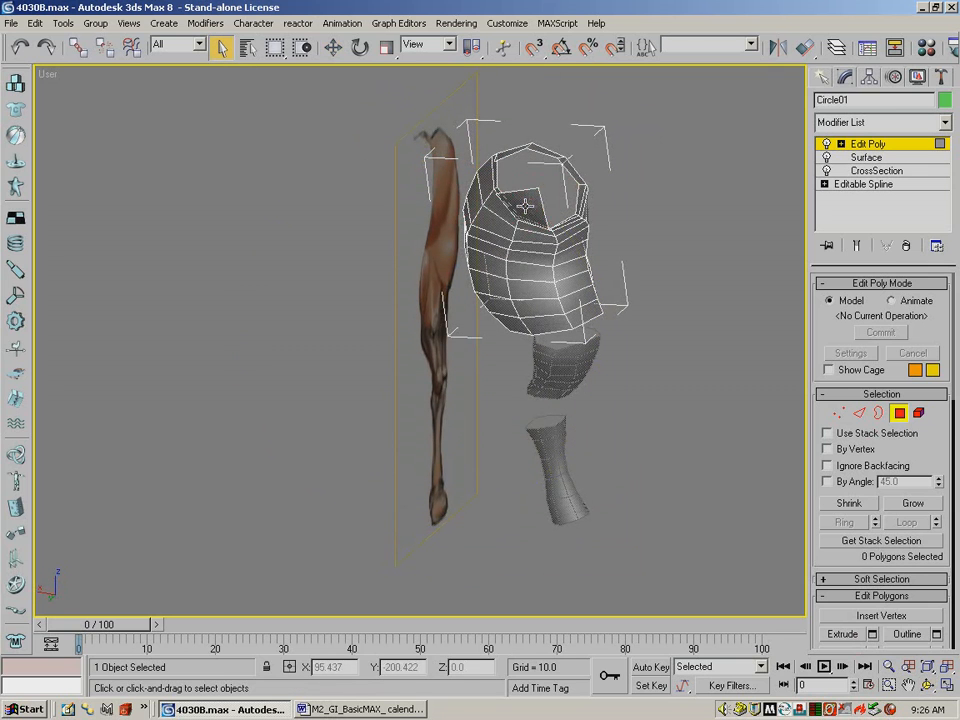
pyautogui.hotkey('ctrl', 'r')
pyautogui.moveTo(508, 392); pyautogui.dragTo(537, 246)
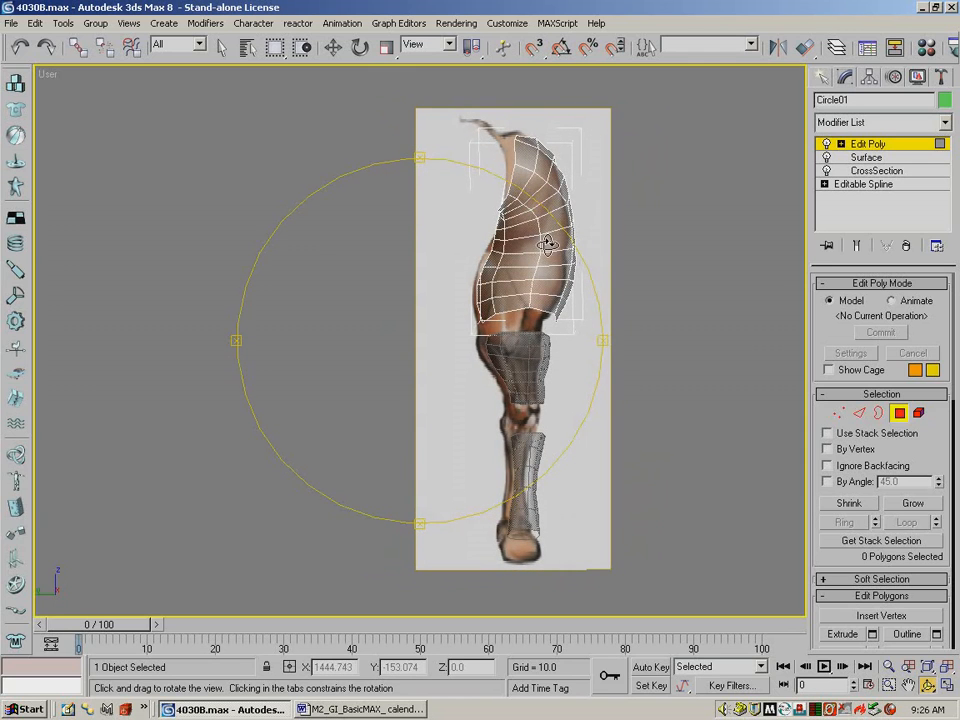
pyautogui.rightClick(540, 260)
pyautogui.click(310, 224)
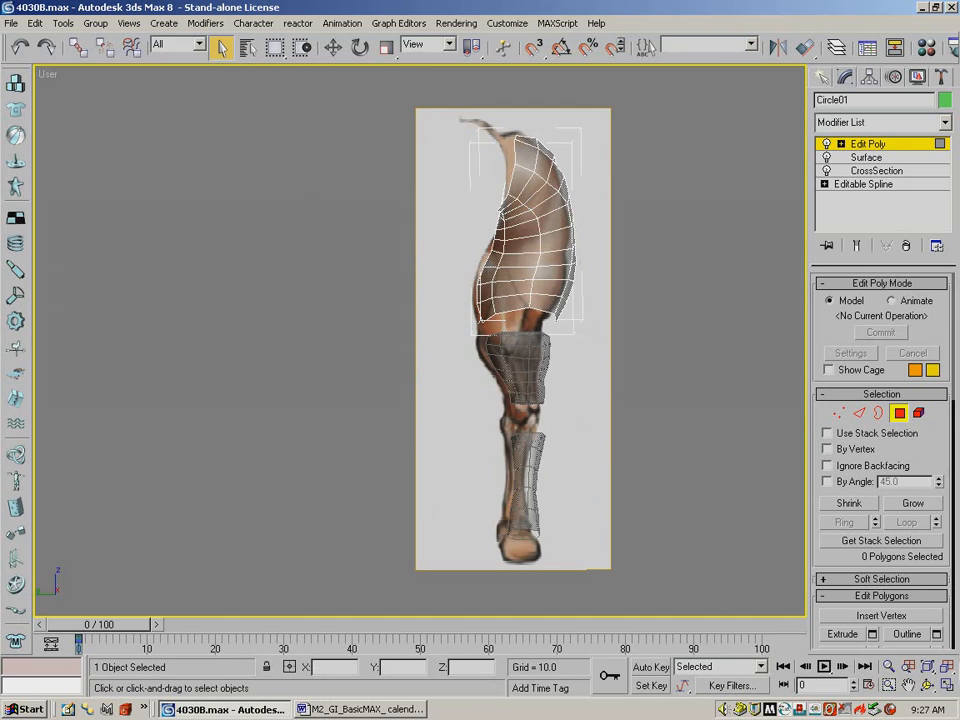
# Restore the four-viewport layout and leave the thigh's polygon sub-object level.
pyautogui.click(949, 686)
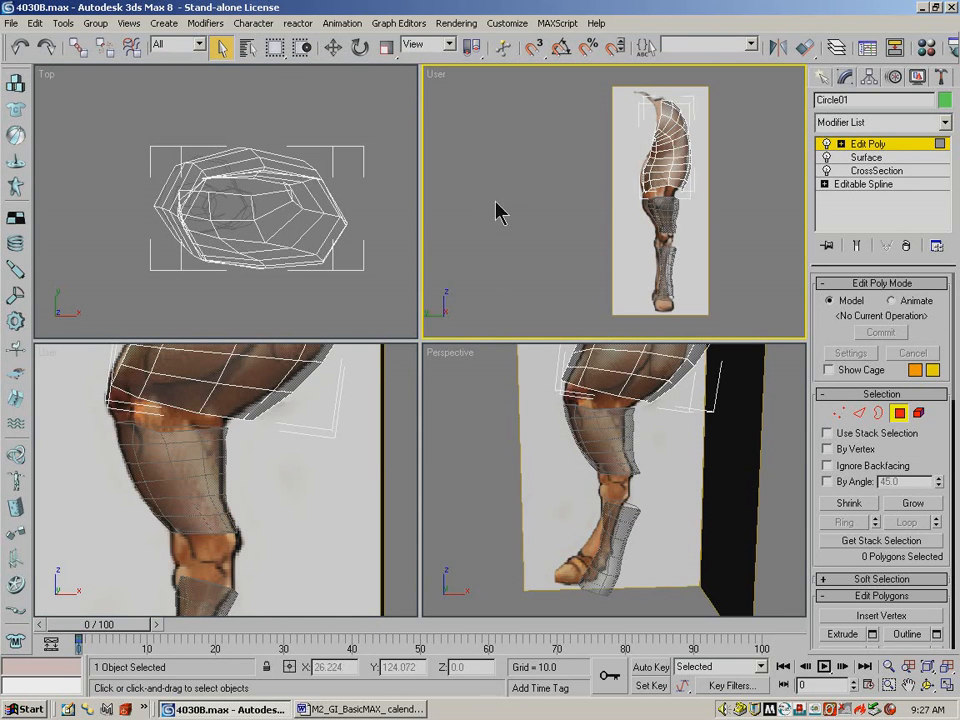
pyautogui.rightClick(469, 220)
pyautogui.click(593, 245)
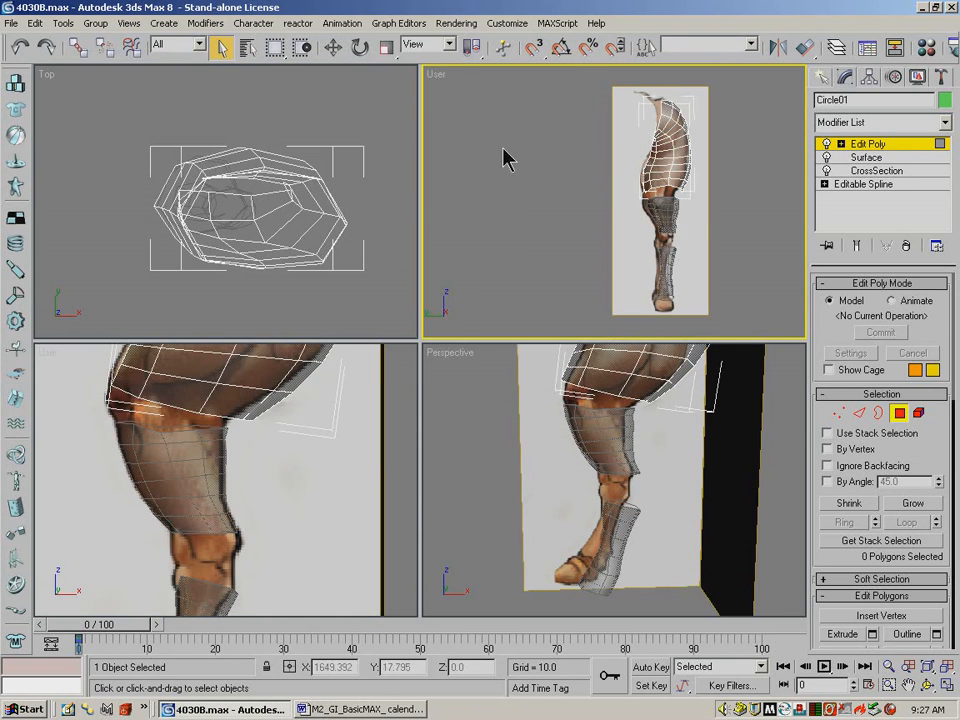
pyautogui.click(909, 413)
pyautogui.rightClick(488, 186)
pyautogui.click(467, 222)
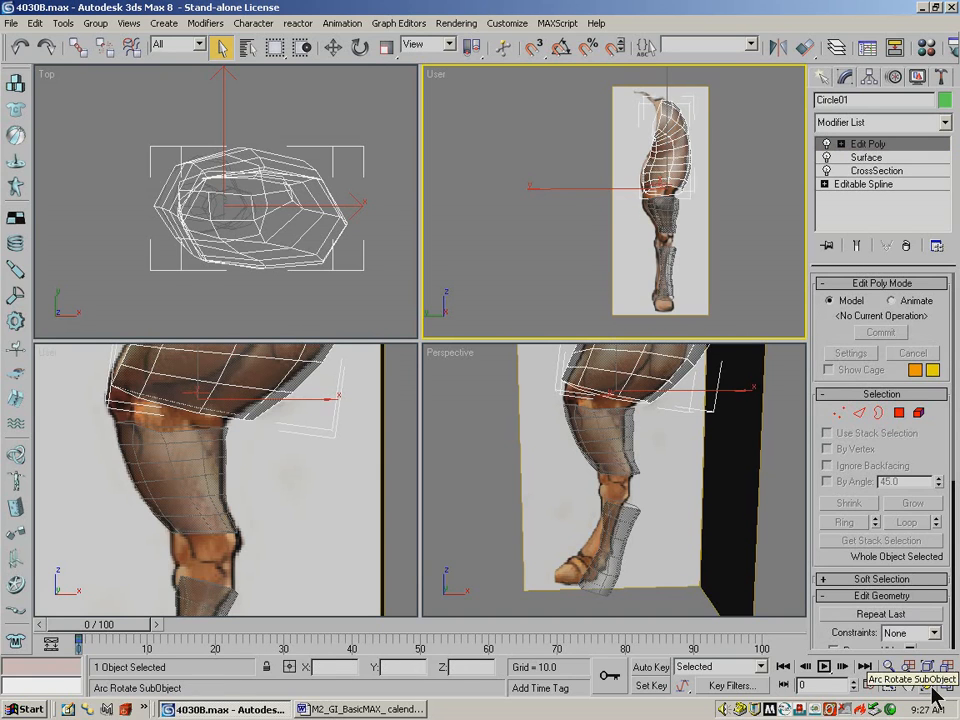
# Set the upper User viewport to the Front view and the lower User viewport to the Left view.
pyautogui.rightClick(437, 75)
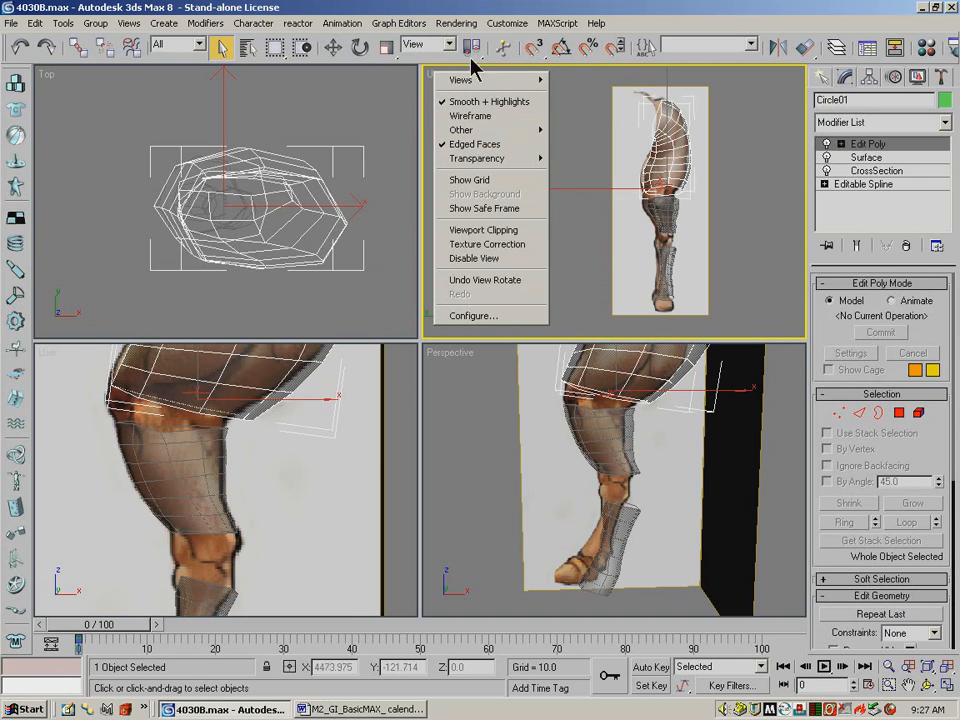
pyautogui.moveTo(470, 80)
pyautogui.click(574, 109)
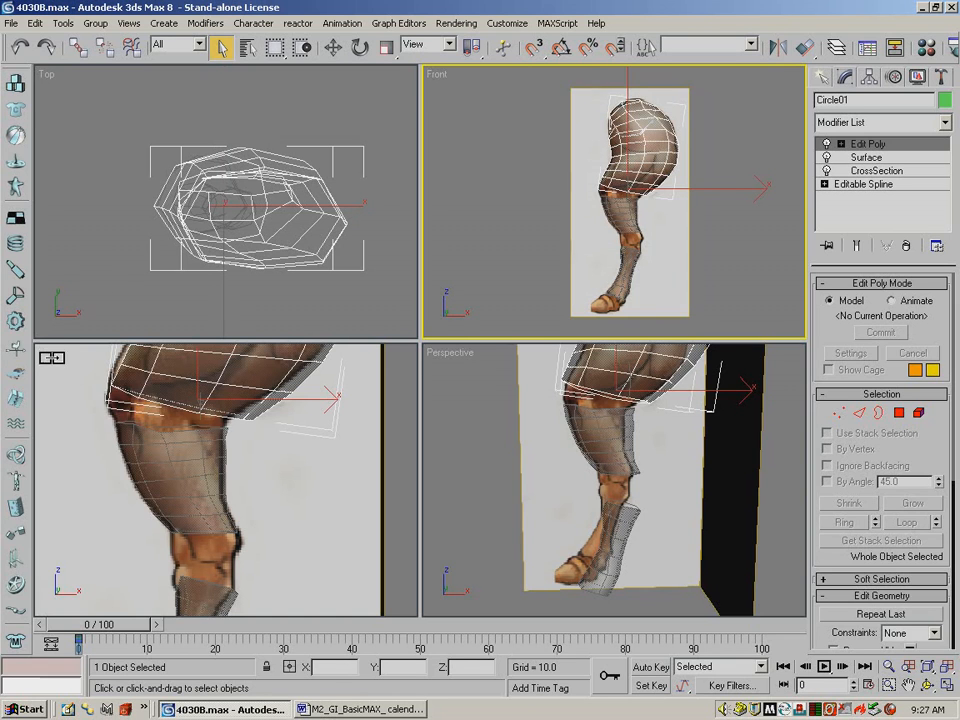
pyautogui.rightClick(46, 352)
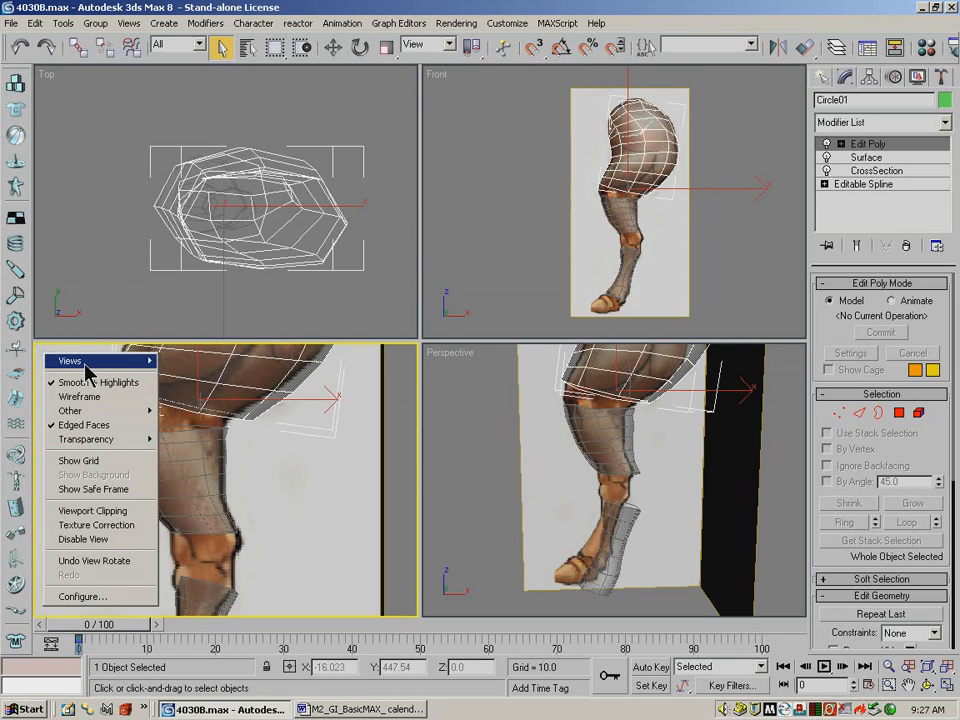
pyautogui.moveTo(72, 361)
pyautogui.click(180, 446)
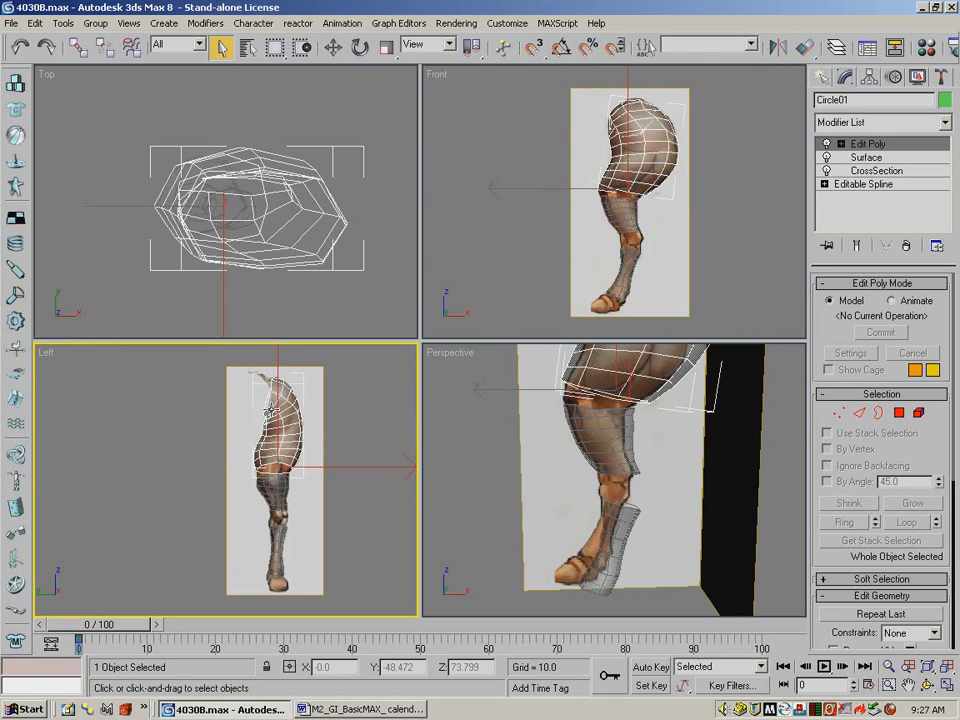
# Delete the polygons around the upper part of the thigh's inner side one by one at the Edit Poly polygon level.
pyautogui.click(928, 685)
pyautogui.moveTo(640, 430); pyautogui.dragTo(692, 421)
pyautogui.click(908, 685)
pyautogui.moveTo(619, 469)
pyautogui.mouseDown()
pyautogui.moveTo(568, 506)
pyautogui.moveTo(614, 488)
pyautogui.mouseUp()
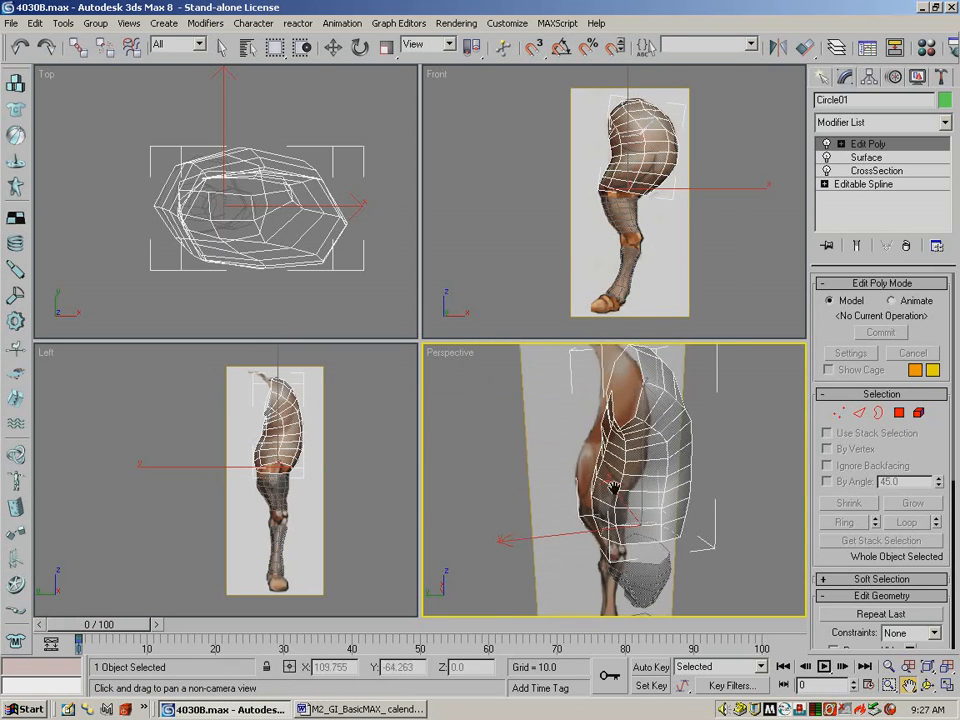
pyautogui.click(899, 413)
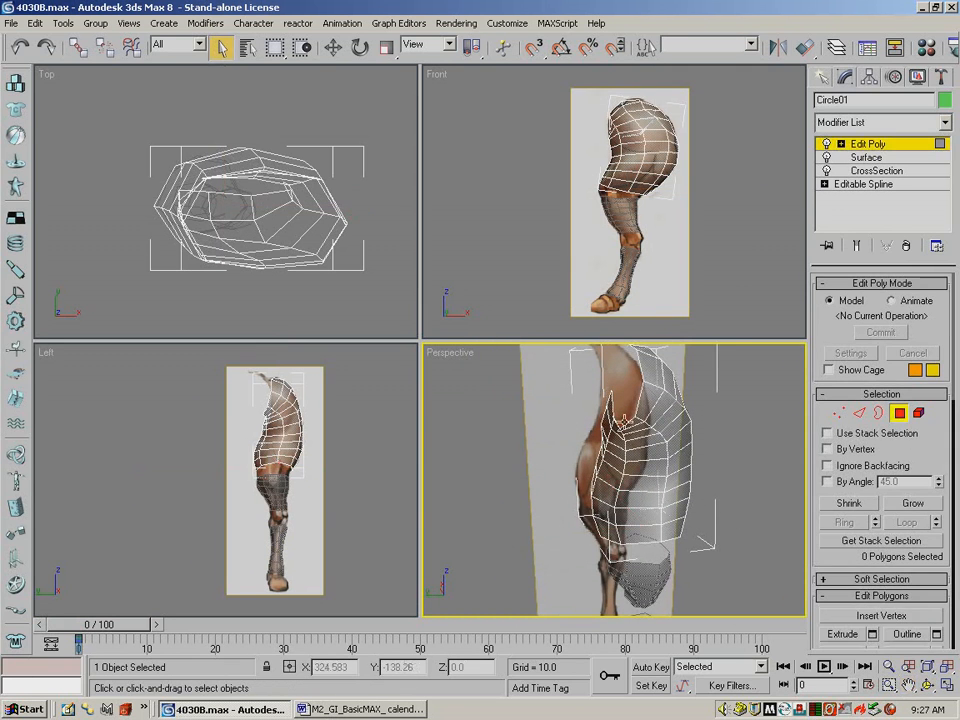
pyautogui.click(612, 414)
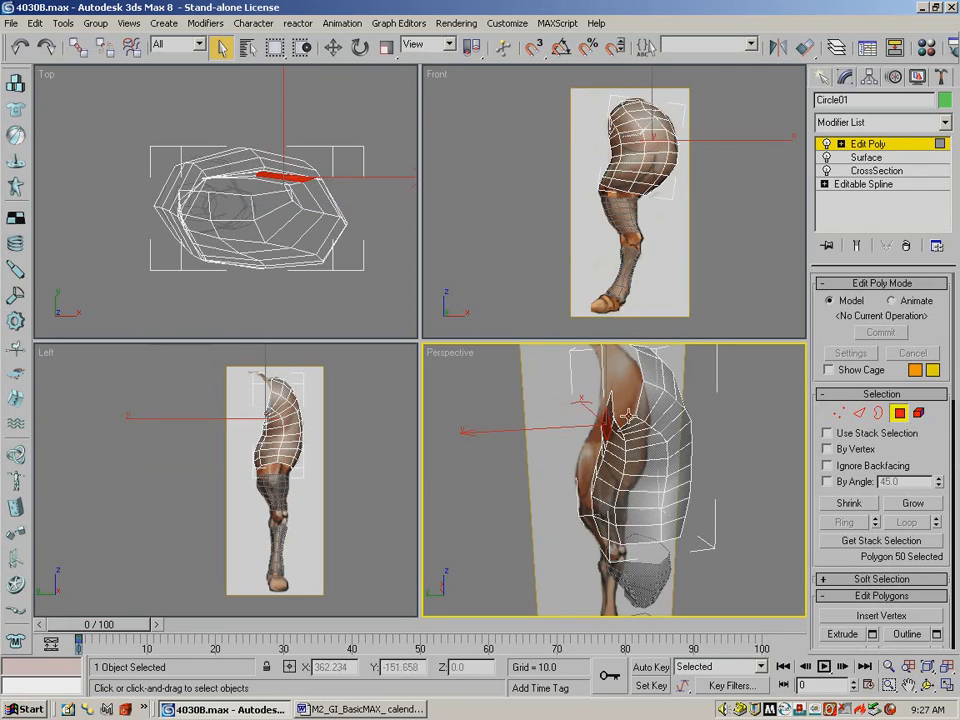
pyautogui.press('Delete')
pyautogui.click(622, 415)
pyautogui.press('Delete')
pyautogui.click(613, 406)
pyautogui.press('Delete')
pyautogui.click(618, 428)
pyautogui.press('Delete')
pyautogui.click(612, 433)
pyautogui.press('Delete')
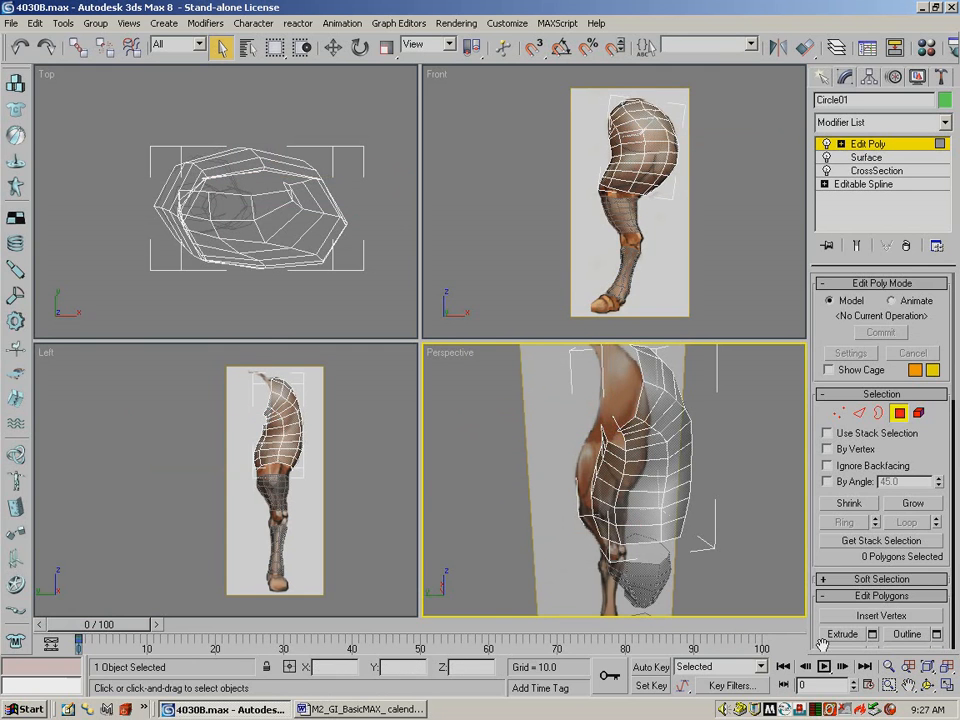
# Delete two more polygons bordering the lower edge of the thigh's inner opening.
pyautogui.click(929, 685)
pyautogui.moveTo(570, 452); pyautogui.dragTo(635, 447)
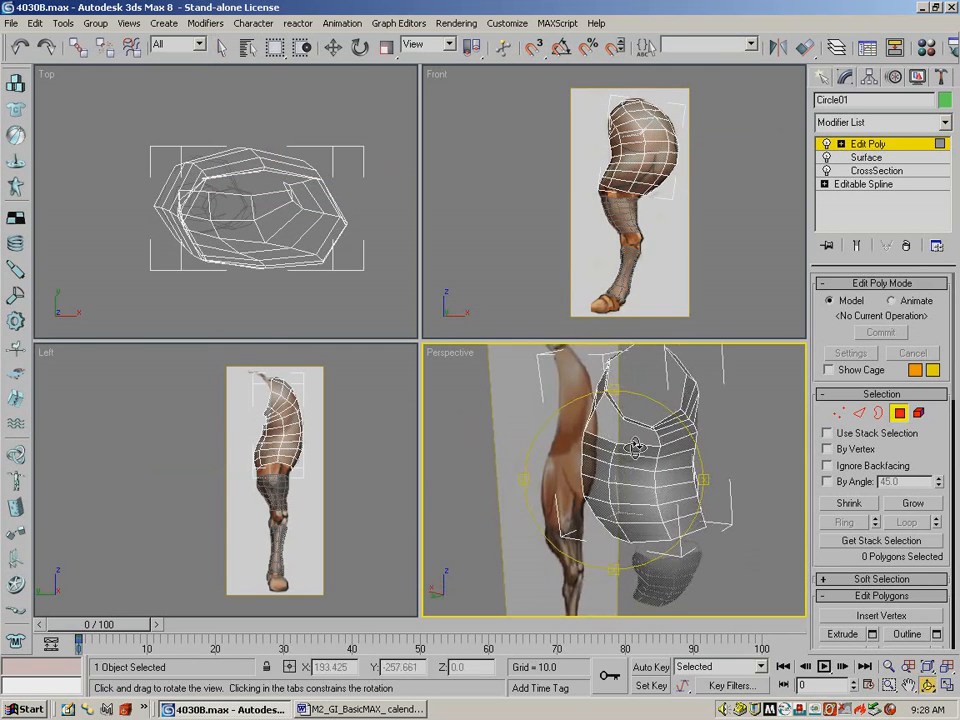
pyautogui.click(332, 47)
pyautogui.click(617, 405)
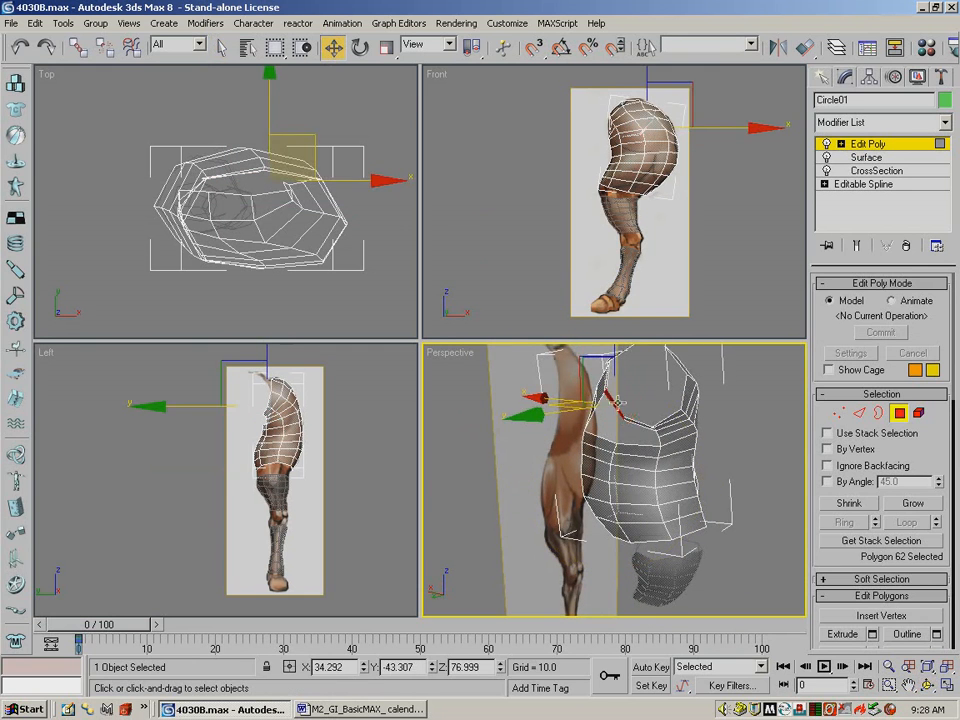
pyautogui.press('Delete')
pyautogui.click(680, 440)
pyautogui.press('Delete')
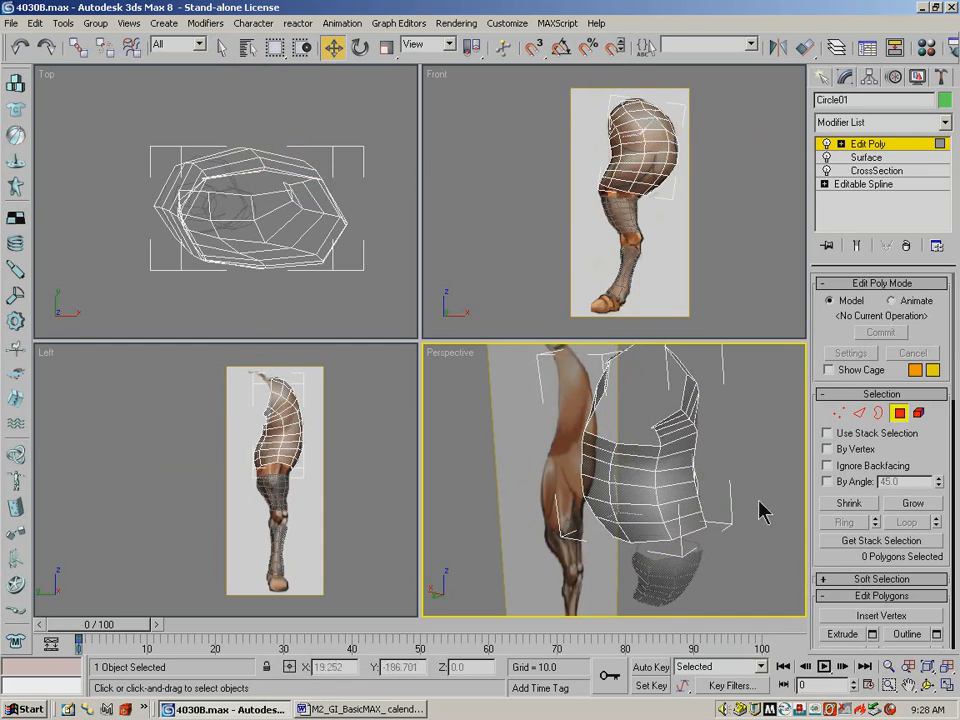
# Examine the rim of the thigh's inner opening from several angles at the vertex level.
pyautogui.hotkey('ctrl', 'r')
pyautogui.moveTo(700, 518); pyautogui.dragTo(518, 507)
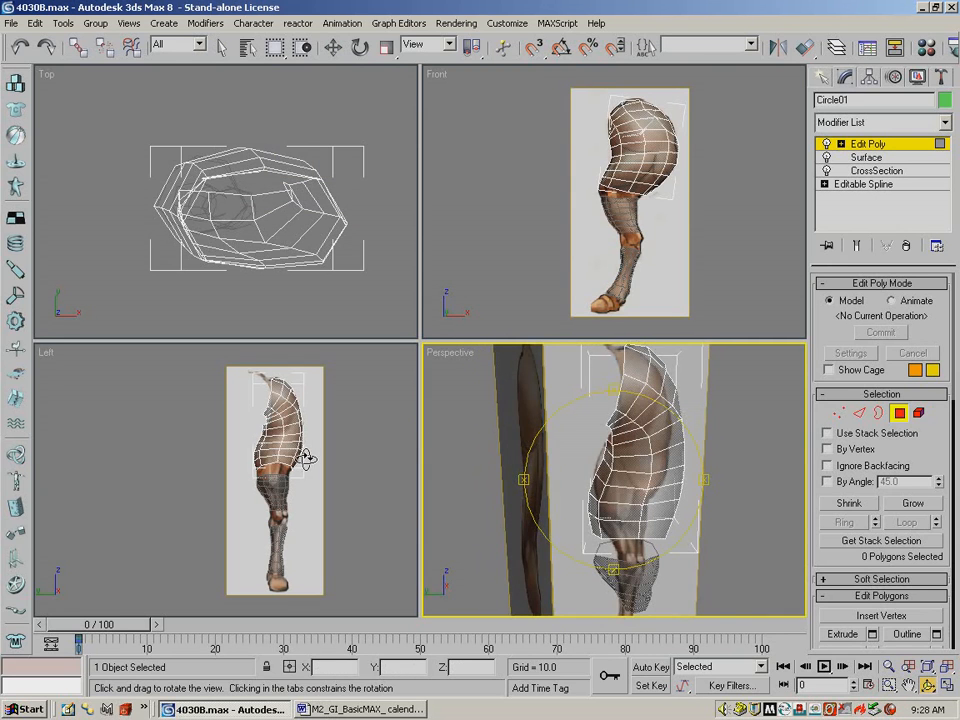
pyautogui.moveTo(620, 472); pyautogui.dragTo(702, 445)
pyautogui.click(838, 412)
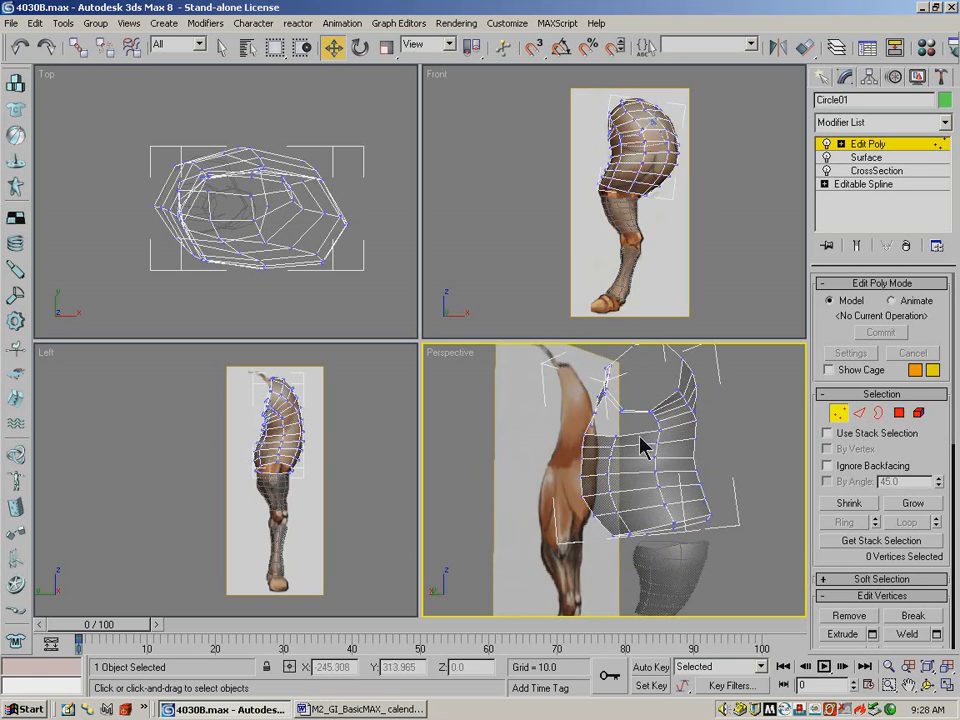
pyautogui.hotkey('ctrl', 'r')
pyautogui.moveTo(621, 420); pyautogui.dragTo(739, 452)
# Delete the leftover polygon on the rim of the thigh's inner opening at the polygon level and clear the selection.
pyautogui.click(899, 412)
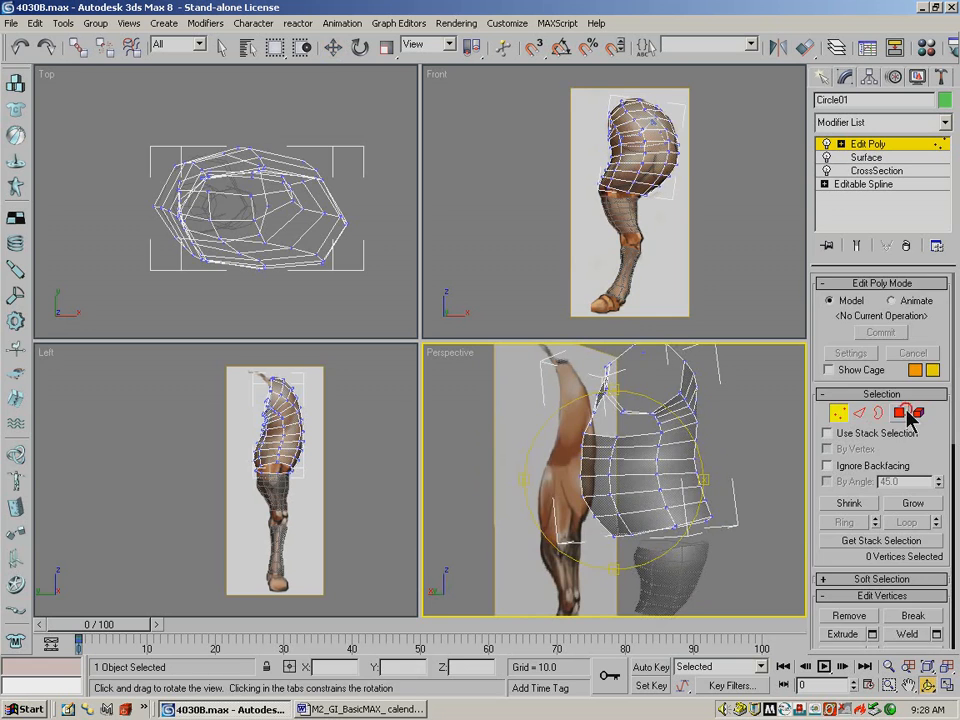
pyautogui.hotkey('ctrl', 'r')
pyautogui.moveTo(612, 458); pyautogui.dragTo(675, 408)
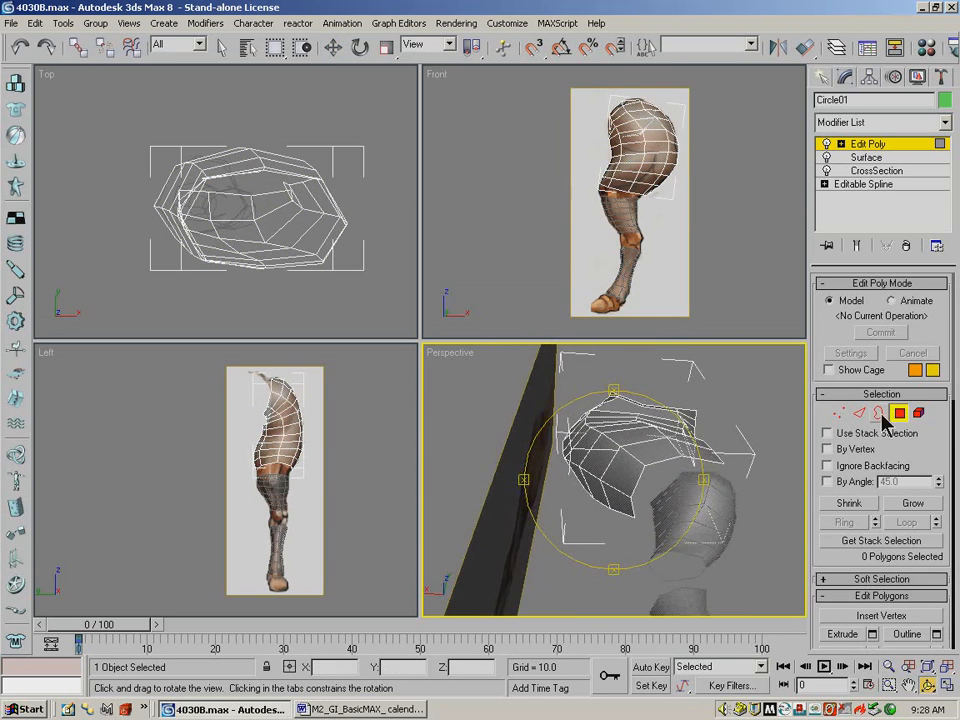
pyautogui.click(221, 47)
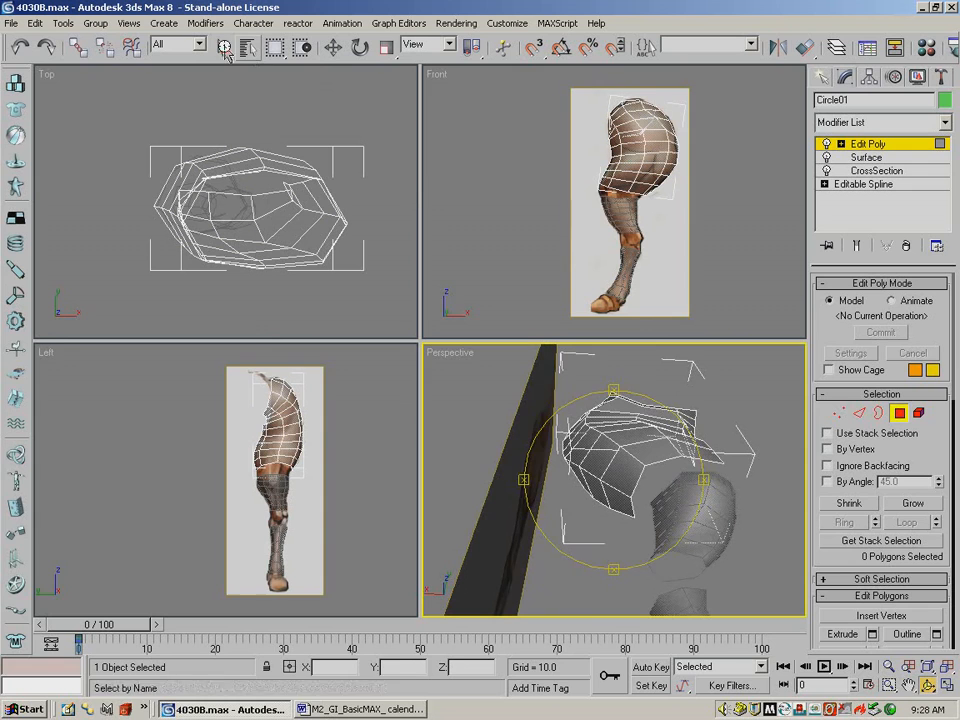
pyautogui.click(632, 402)
pyautogui.click(652, 393)
pyautogui.click(643, 399)
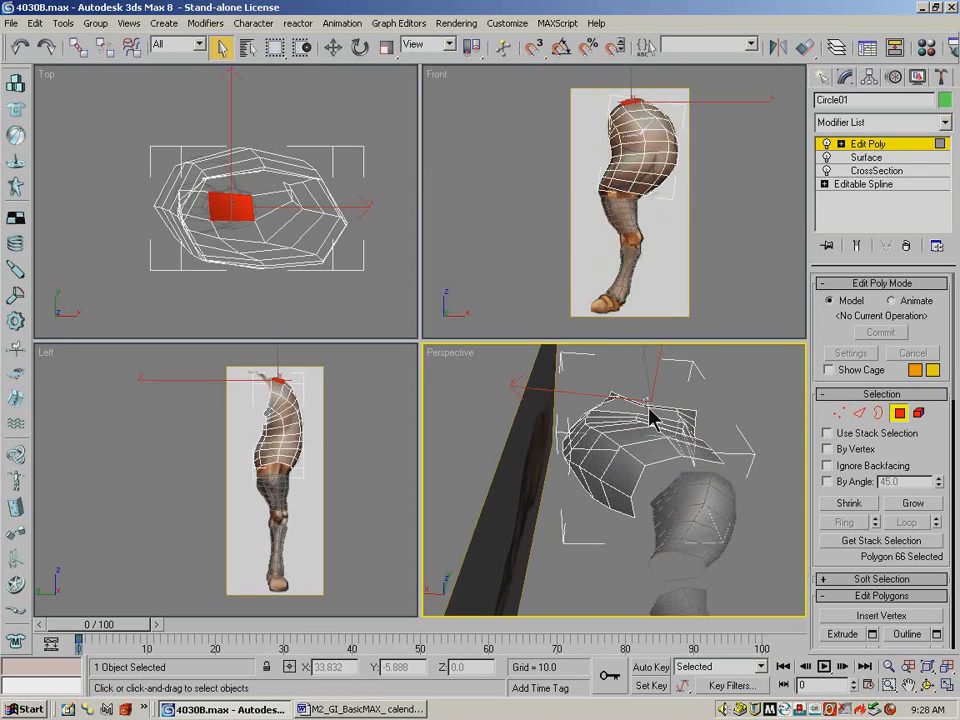
pyautogui.click(655, 407)
pyautogui.click(654, 399)
pyautogui.click(636, 406)
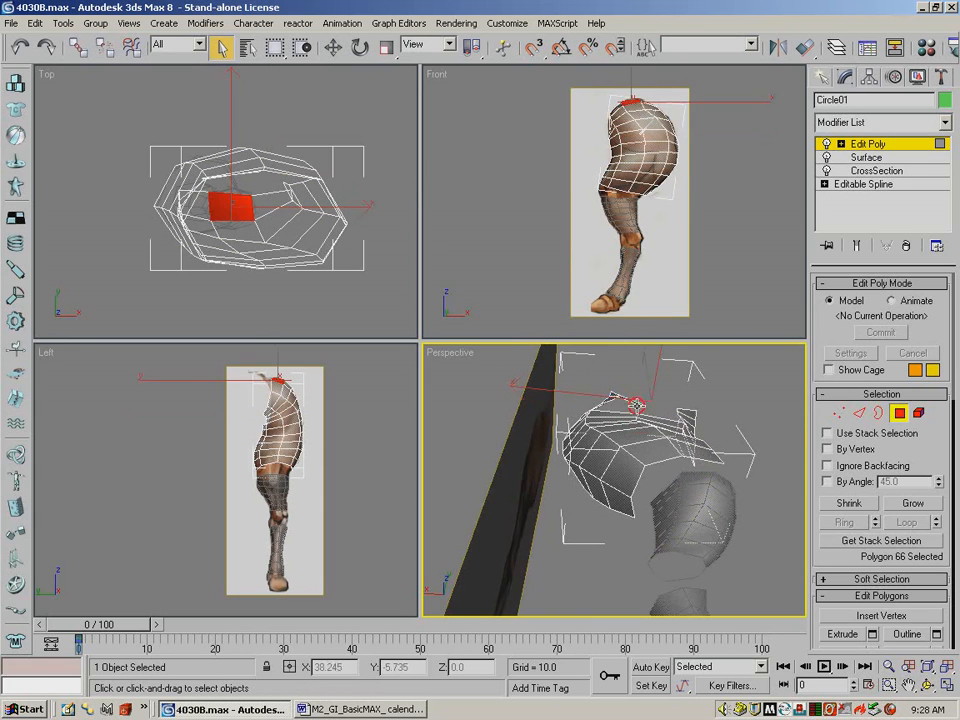
pyautogui.click(700, 420)
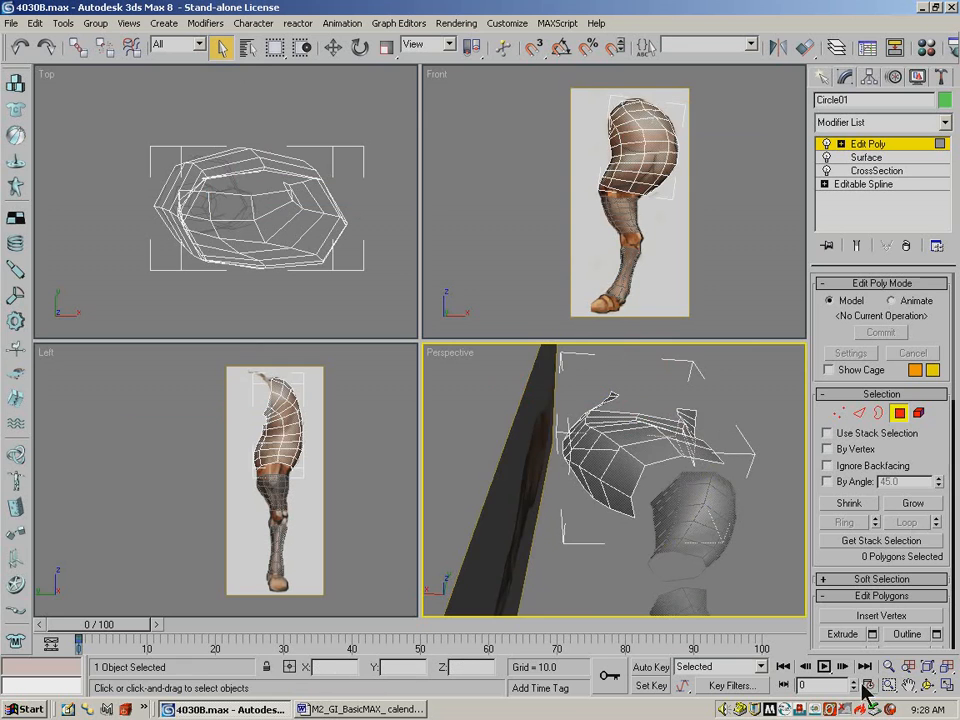
# Target Weld the loose vertices beside the thigh's inner opening into its corner vertex at the vertex level.
pyautogui.click(929, 688)
pyautogui.moveTo(600, 390); pyautogui.dragTo(551, 518)
pyautogui.rightClick(551, 518)
pyautogui.click(838, 412)
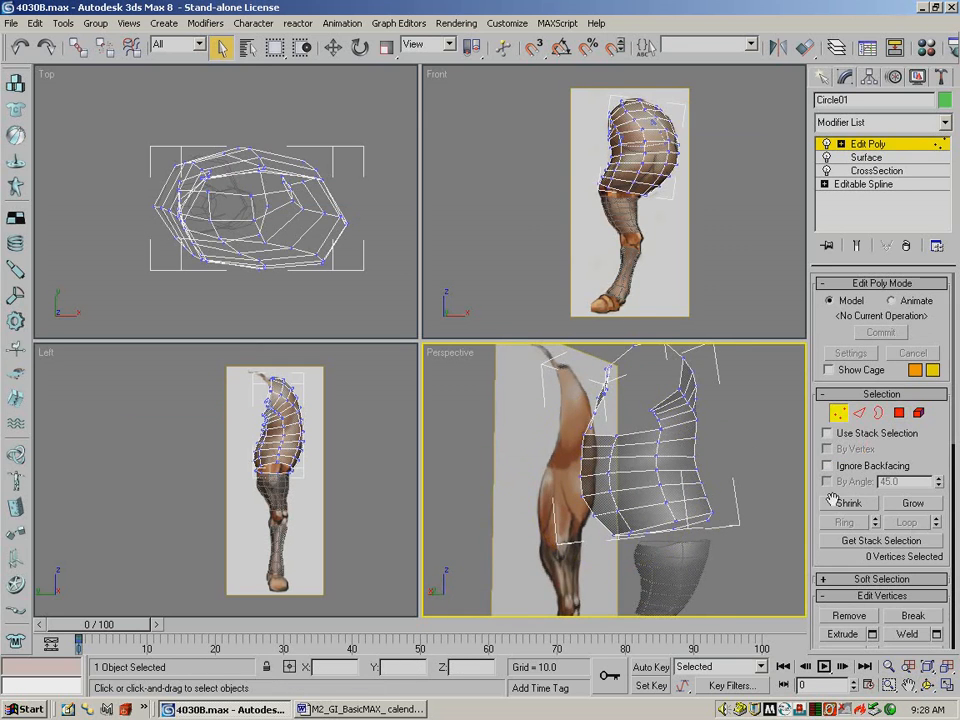
pyautogui.moveTo(936, 558); pyautogui.dragTo(934, 422)
pyautogui.click(925, 519)
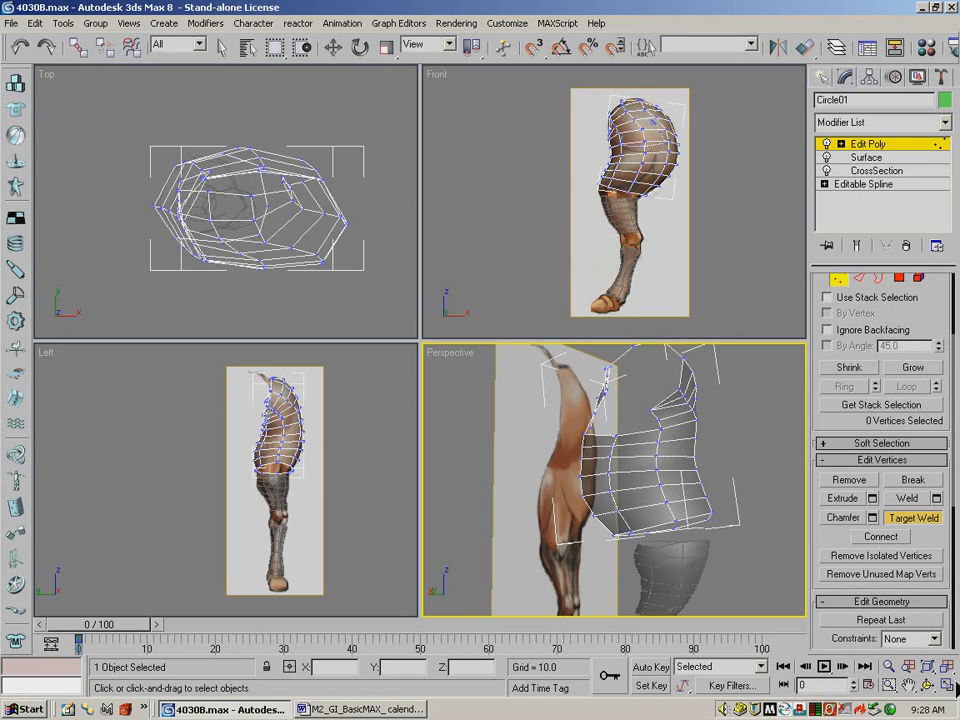
pyautogui.click(928, 683)
pyautogui.moveTo(610, 440); pyautogui.dragTo(573, 289)
pyautogui.click(916, 522)
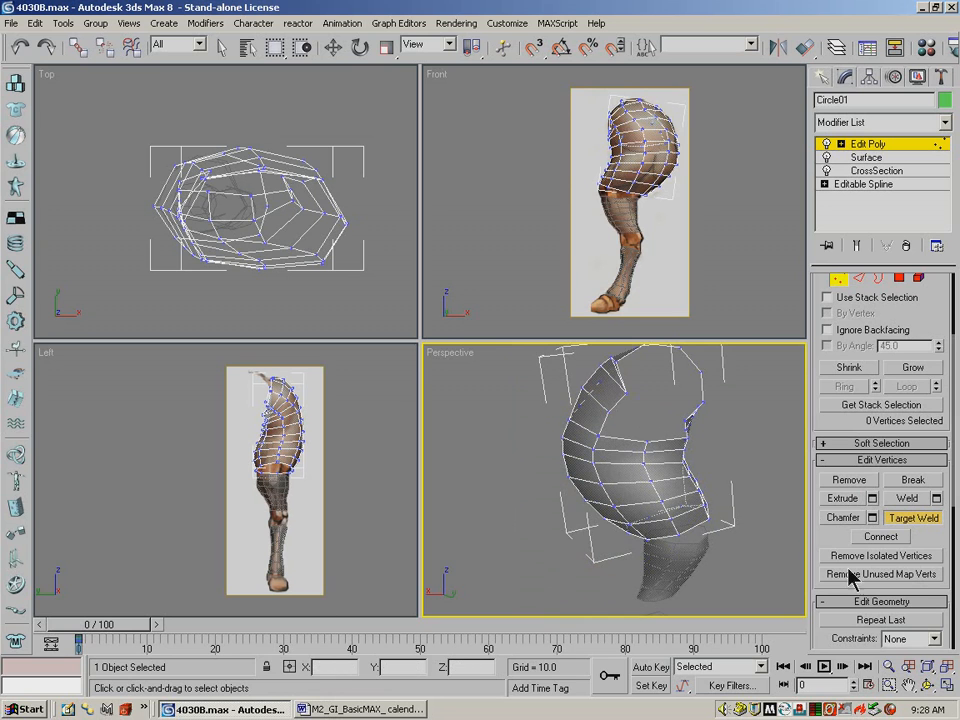
pyautogui.click(930, 685)
pyautogui.moveTo(662, 469); pyautogui.dragTo(470, 455)
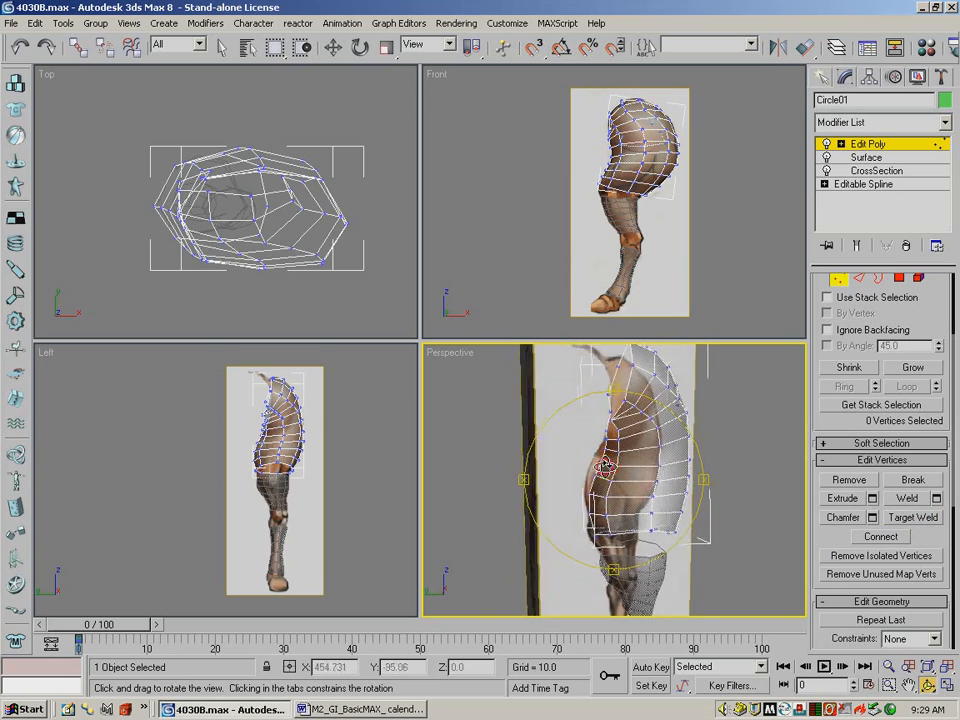
pyautogui.click(913, 517)
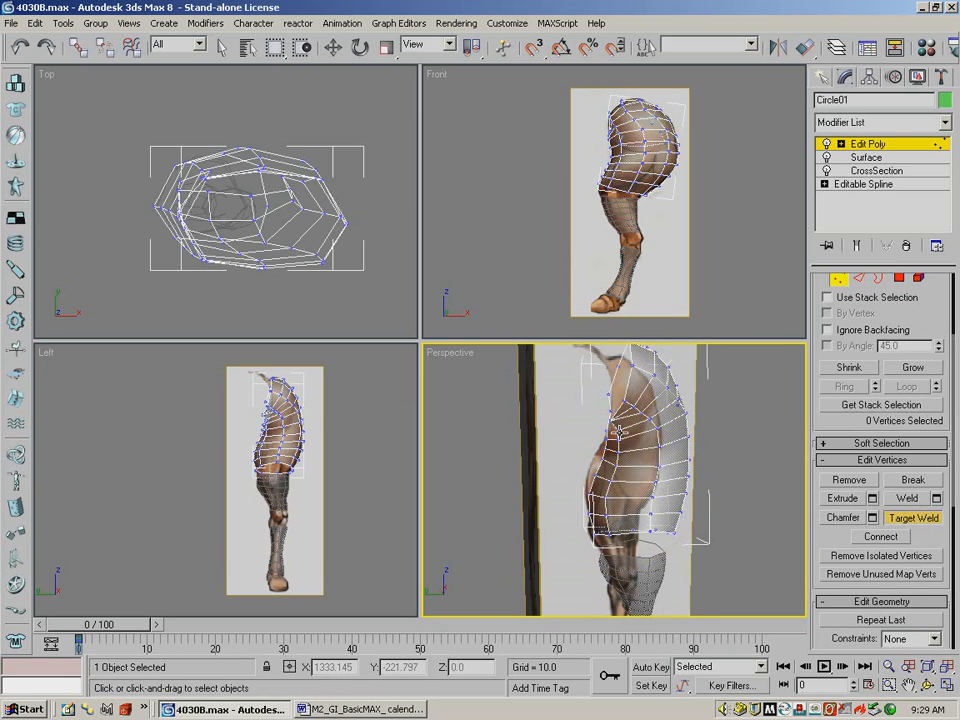
pyautogui.click(928, 685)
pyautogui.moveTo(700, 500); pyautogui.dragTo(655, 491)
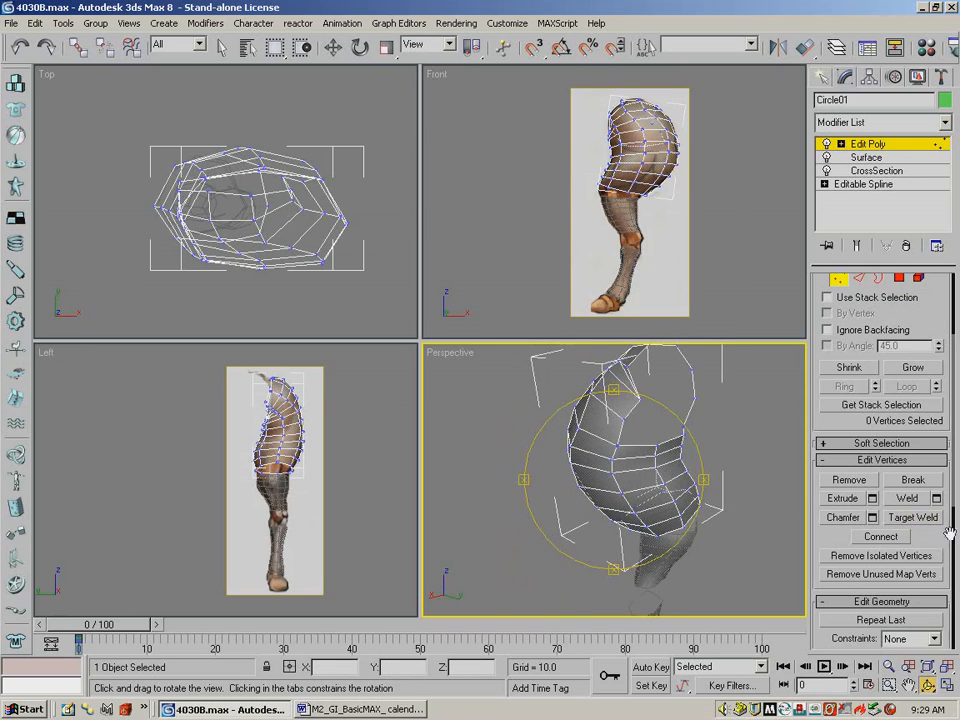
pyautogui.click(913, 517)
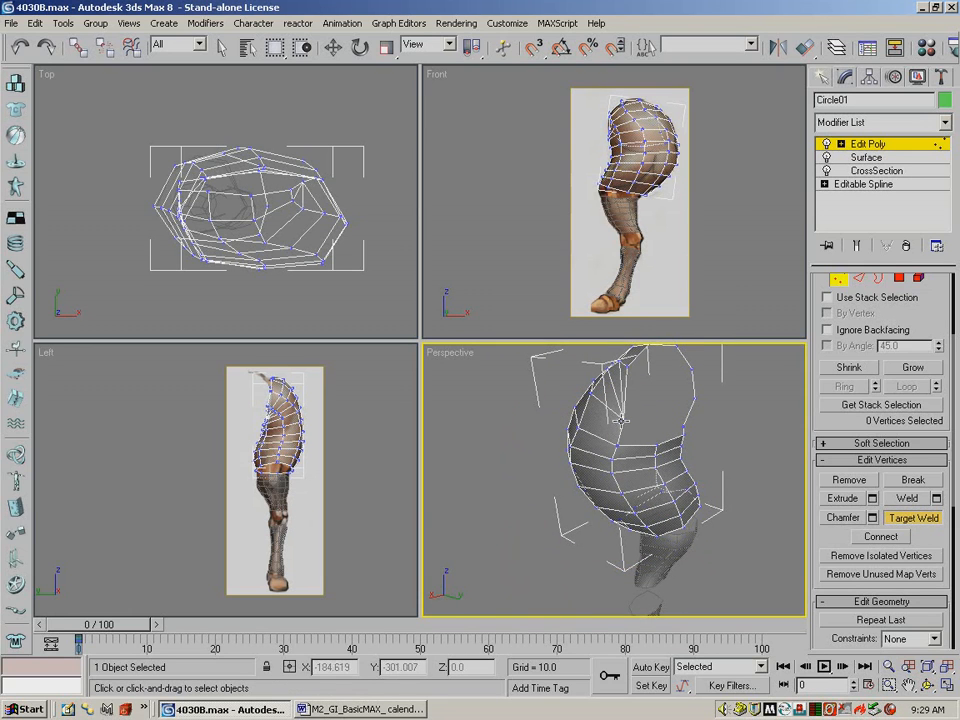
# Examine the welded thigh mesh against the reference art from several angles in a maximized Perspective view.
pyautogui.click(928, 686)
pyautogui.moveTo(592, 506); pyautogui.dragTo(560, 470)
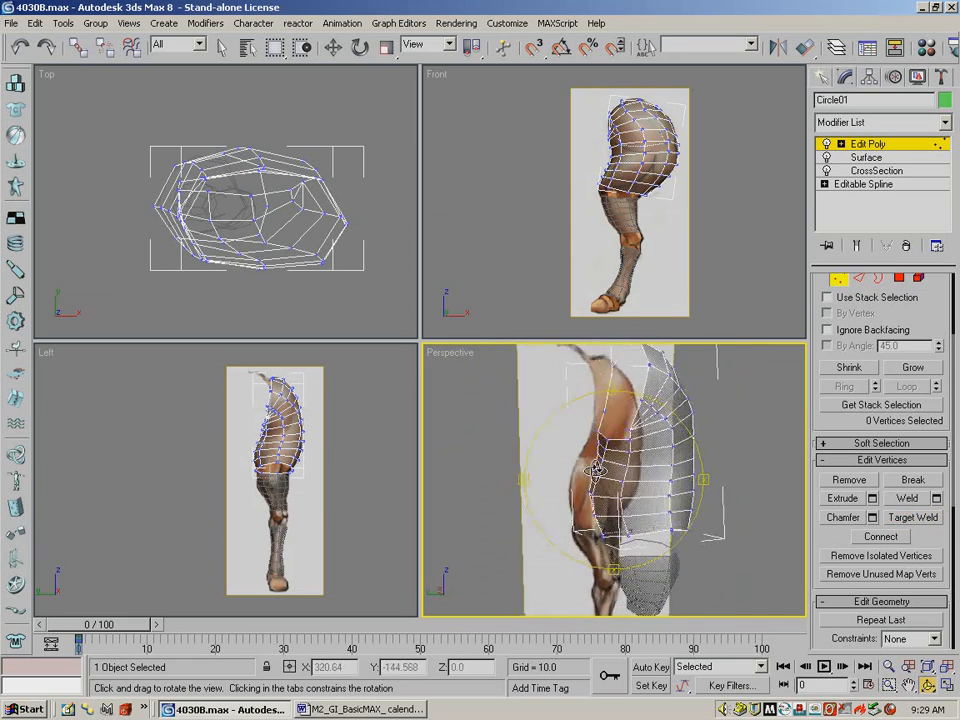
pyautogui.moveTo(566, 461); pyautogui.dragTo(744, 497)
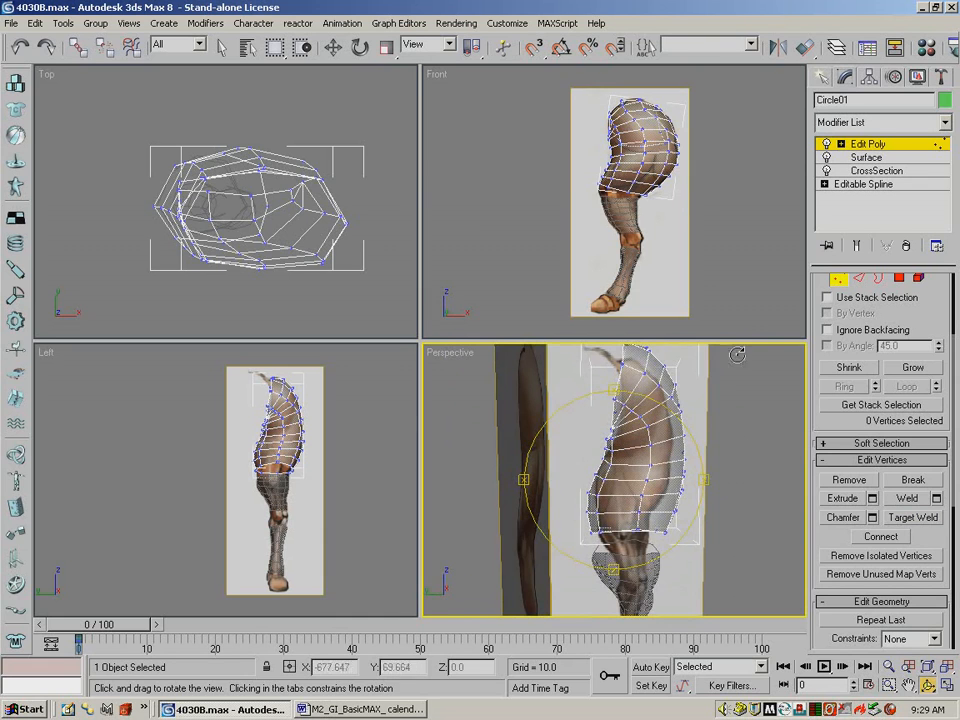
pyautogui.hotkey('alt', 'w')
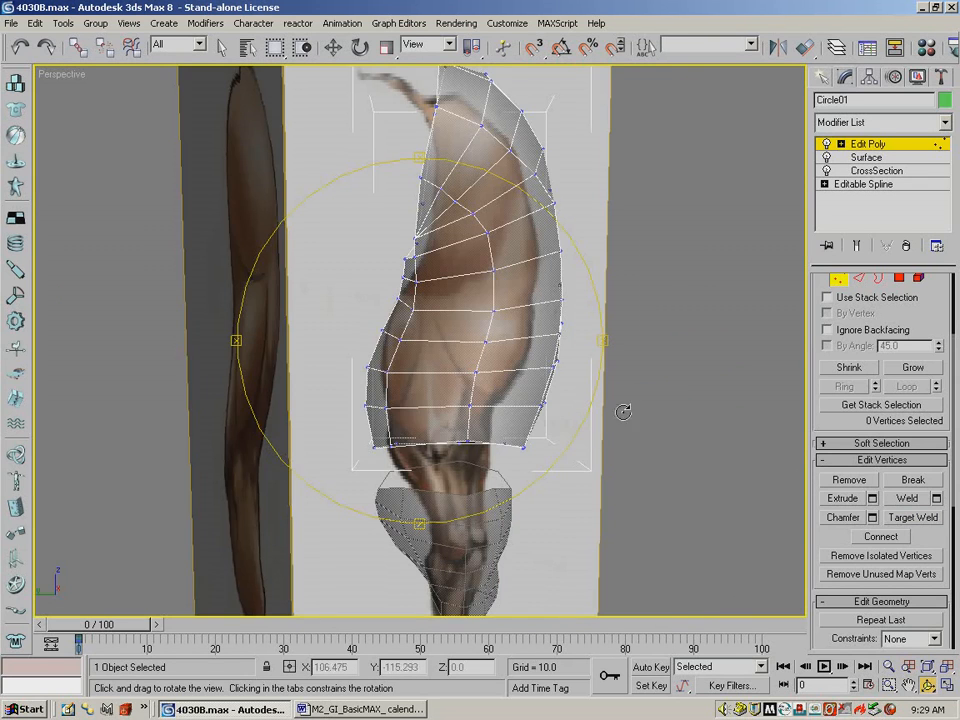
pyautogui.moveTo(539, 349); pyautogui.dragTo(394, 360)
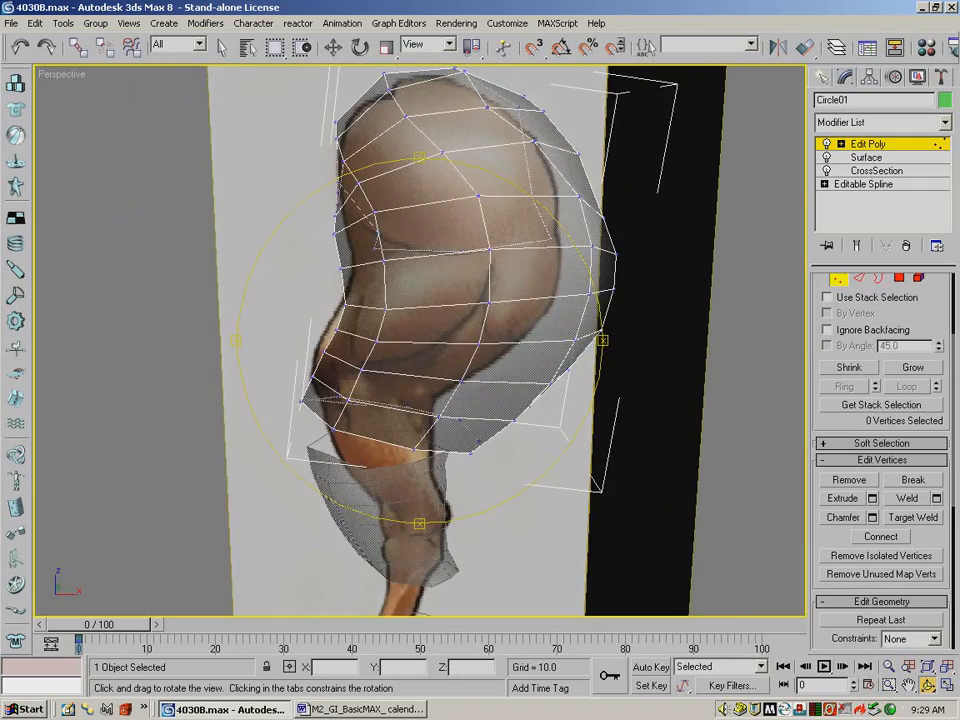
pyautogui.click(888, 667)
pyautogui.moveTo(763, 591); pyautogui.dragTo(578, 463)
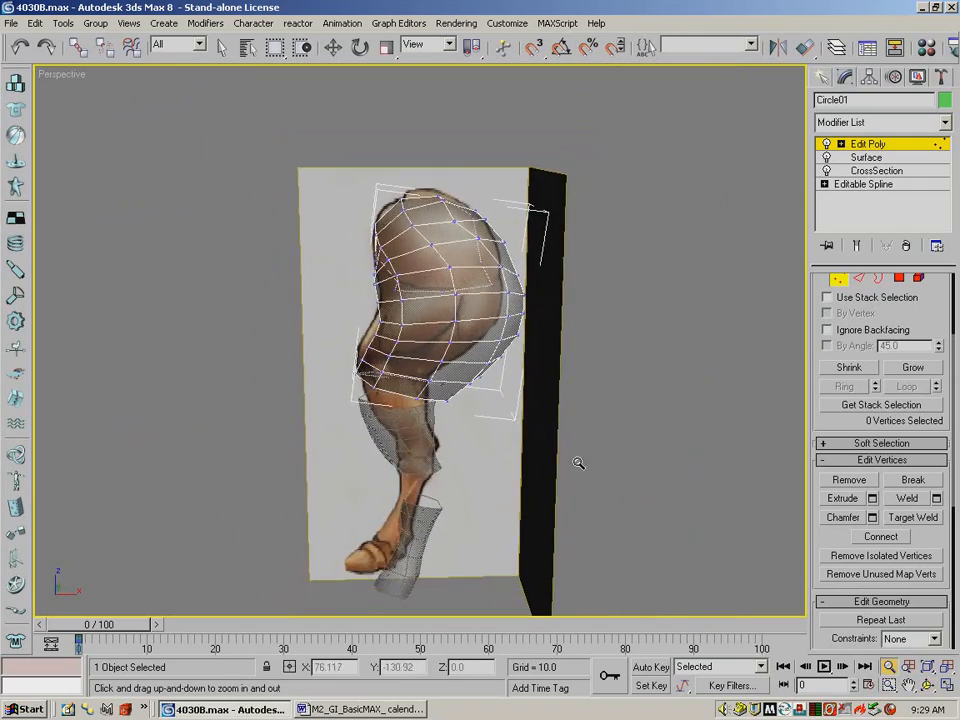
# Target Weld the vertices on the lower rim of the thigh's inner opening to the vertices just below them.
pyautogui.click(928, 685)
pyautogui.moveTo(536, 422); pyautogui.dragTo(752, 374)
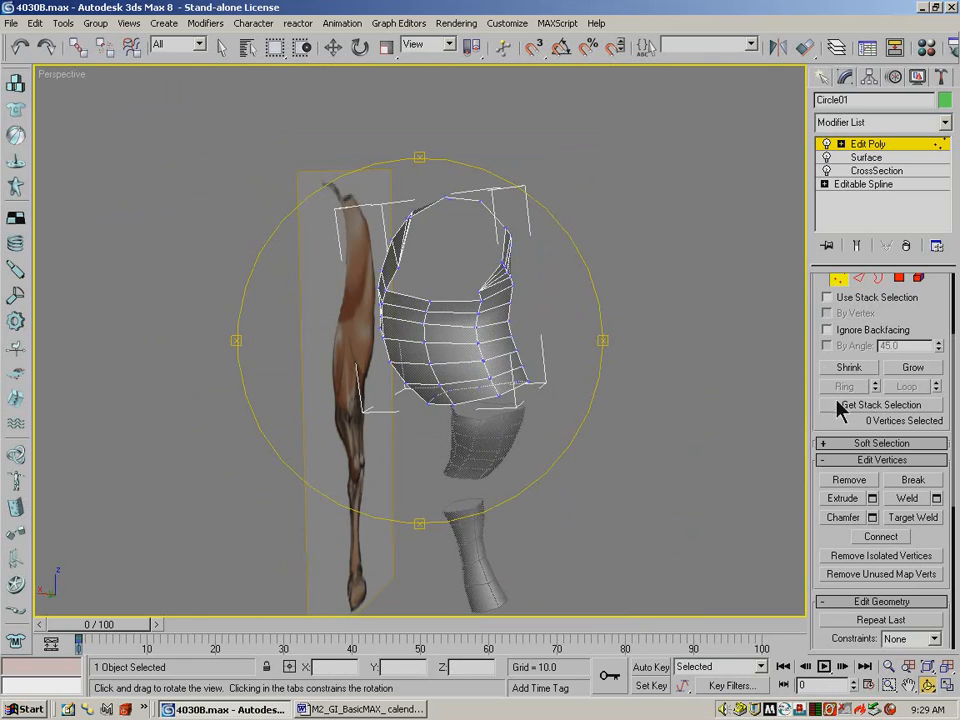
pyautogui.click(904, 527)
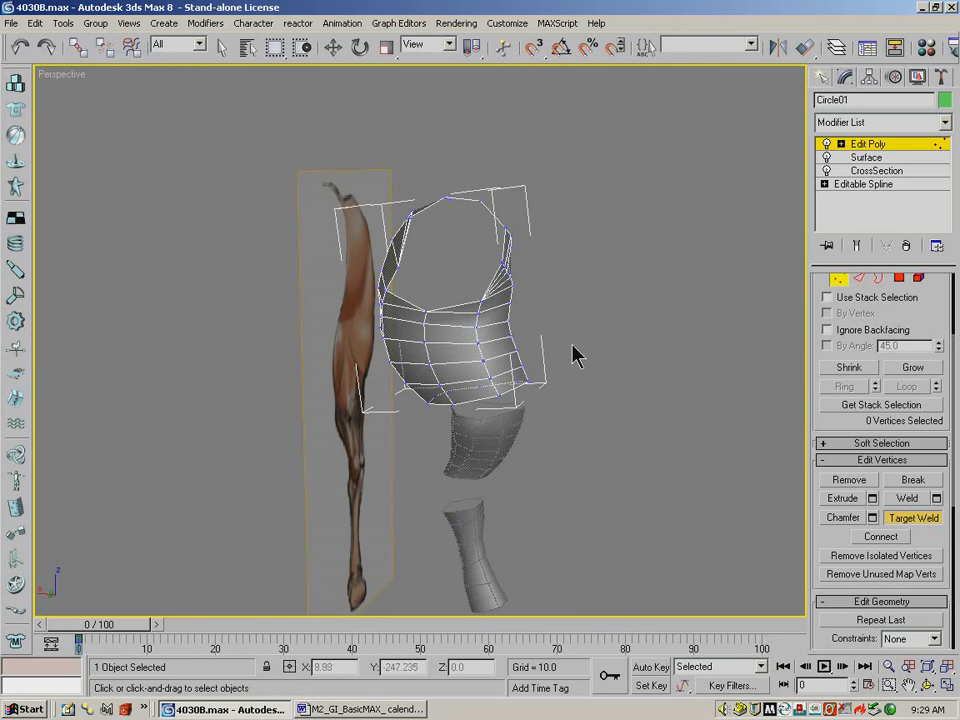
# Reposition the vertex on the rear rim of the thigh's inner opening along the Y axis.
pyautogui.hotkey('ctrl', 'r')
pyautogui.moveTo(346, 246); pyautogui.dragTo(503, 323)
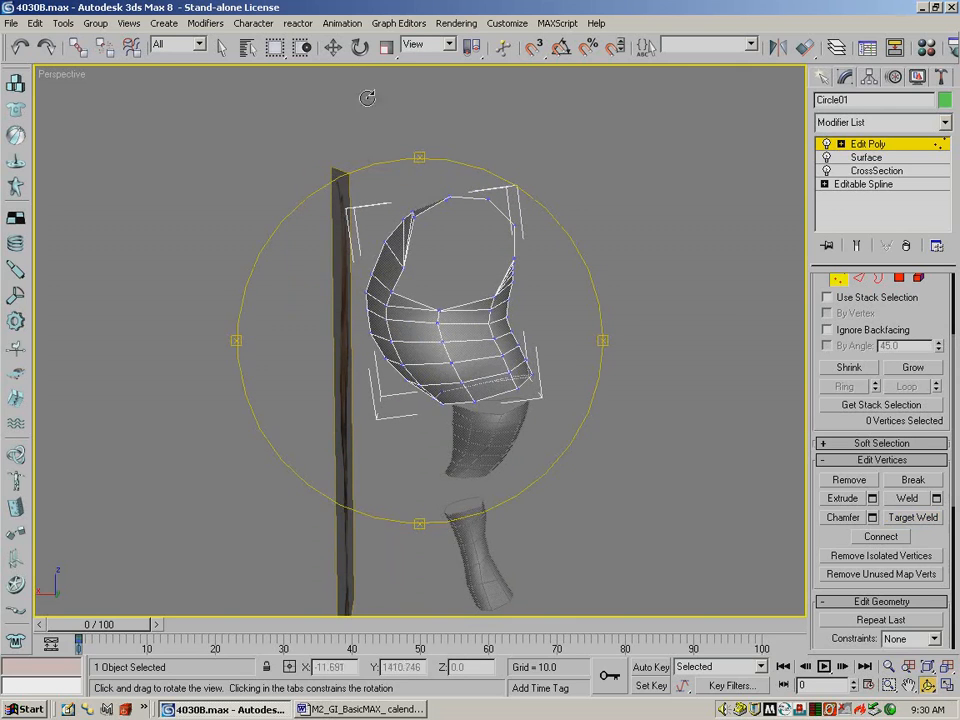
pyautogui.click(334, 50)
pyautogui.click(391, 291)
pyautogui.moveTo(330, 291); pyautogui.dragTo(385, 150)
pyautogui.click(929, 685)
pyautogui.click(333, 47)
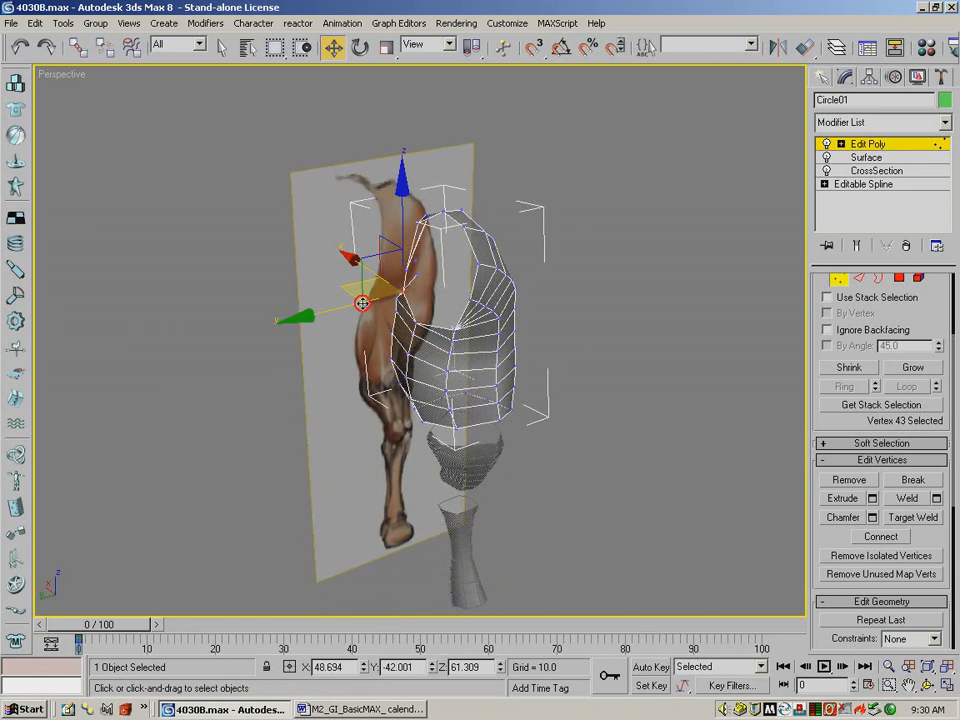
# Adjust two neighbouring vertices on the thigh's rearmost contour along the Y axis to smooth the back edge.
pyautogui.click(925, 685)
pyautogui.moveTo(514, 476); pyautogui.dragTo(437, 366)
pyautogui.click(332, 47)
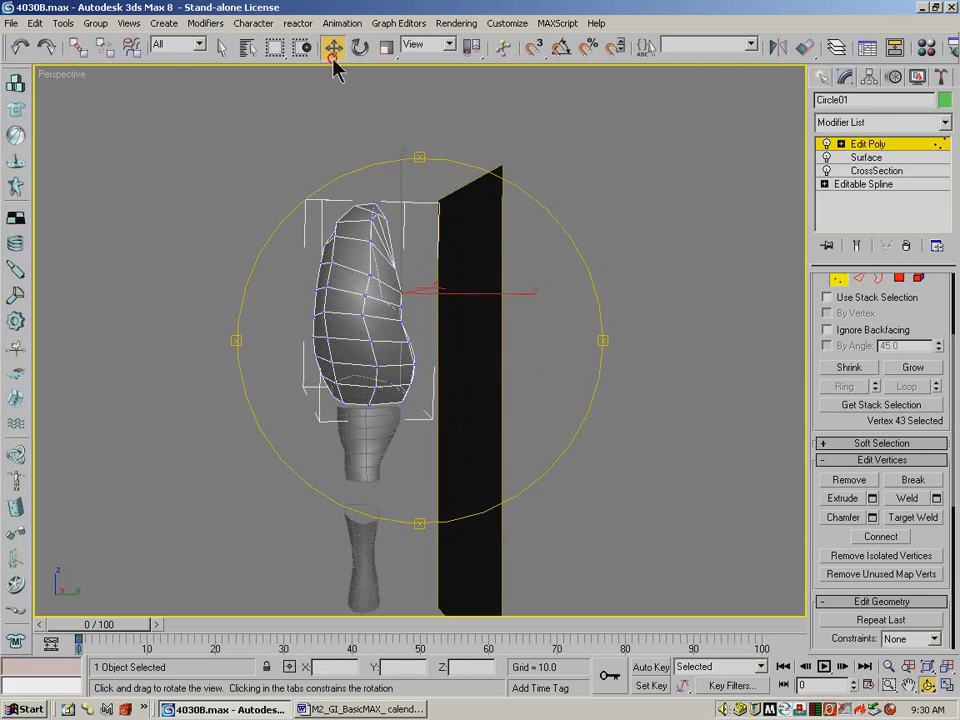
pyautogui.click(361, 314)
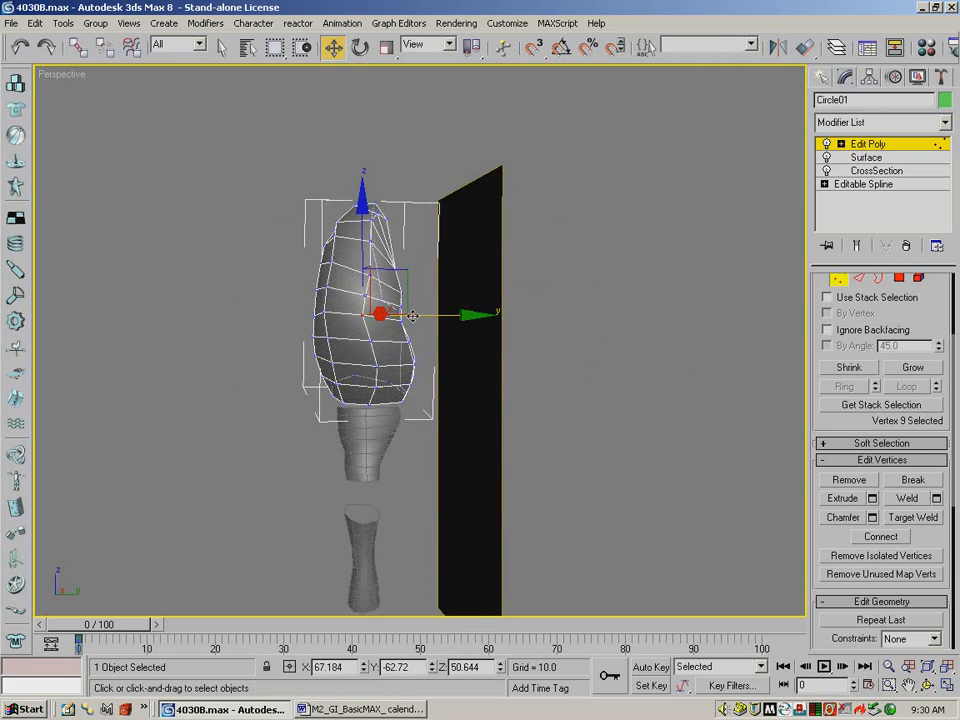
pyautogui.moveTo(415, 314)
pyautogui.mouseDown()
pyautogui.moveTo(398, 314)
pyautogui.moveTo(415, 295)
pyautogui.mouseUp()
pyautogui.click(365, 296)
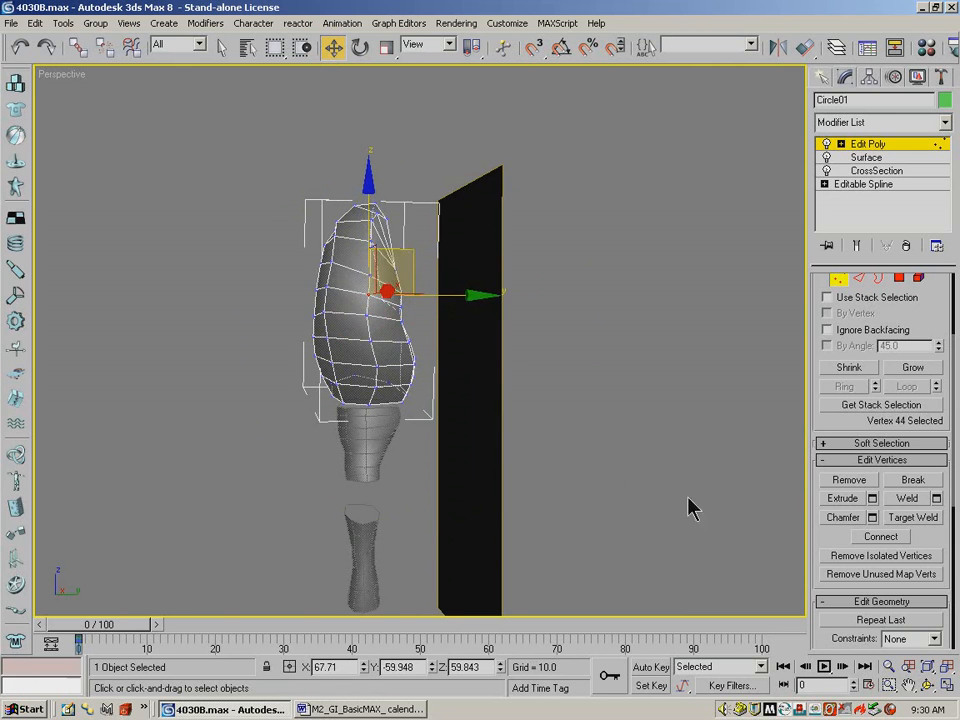
# Space the vertices on the upper outer face of the thigh more evenly by moving them along the X axis.
pyautogui.click(927, 684)
pyautogui.moveTo(531, 452); pyautogui.dragTo(430, 403)
pyautogui.press('w')
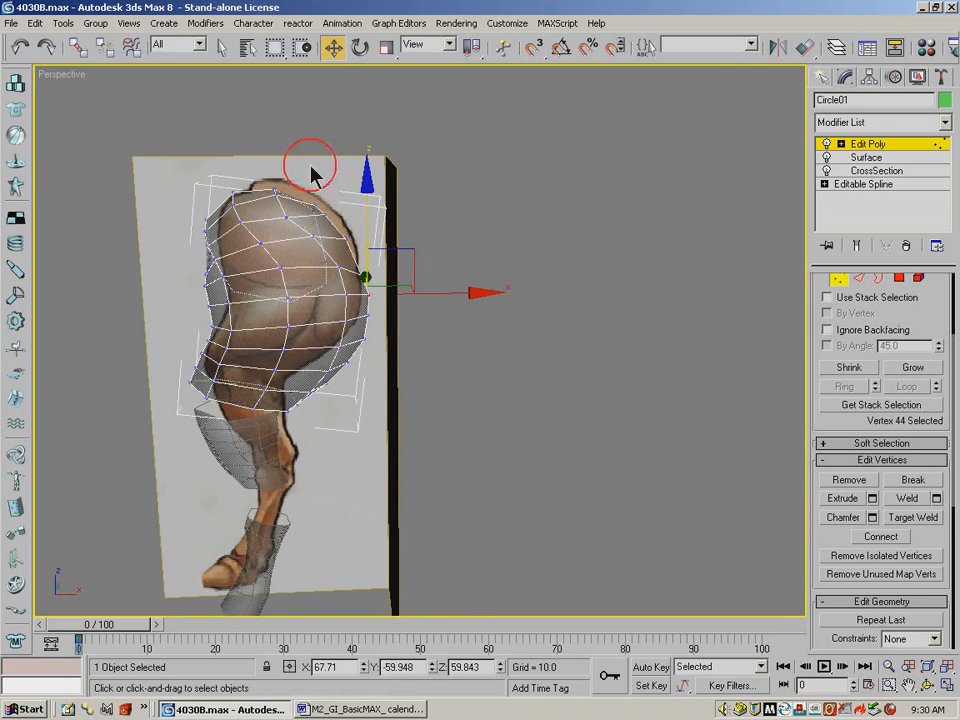
pyautogui.click(286, 215)
pyautogui.moveTo(342, 211); pyautogui.dragTo(342, 211)
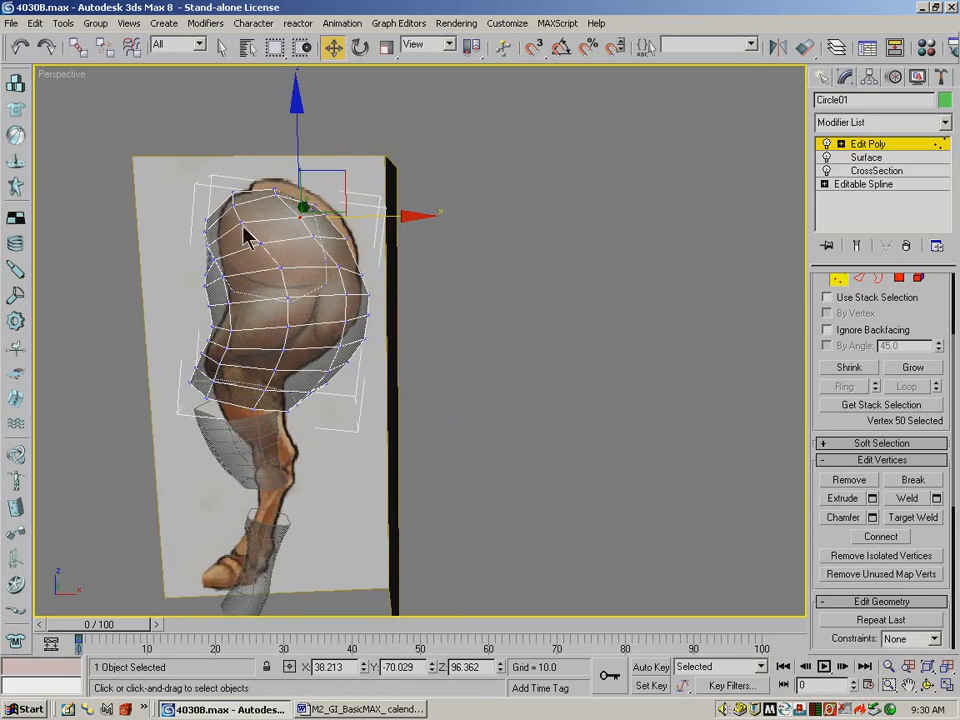
pyautogui.click(242, 222)
pyautogui.moveTo(279, 218); pyautogui.dragTo(354, 234)
pyautogui.click(261, 243)
pyautogui.click(312, 222)
# Pull three vertices in the middle of the thigh's outer face outward along the Y axis to round the muscle.
pyautogui.click(928, 685)
pyautogui.moveTo(470, 316); pyautogui.dragTo(409, 384)
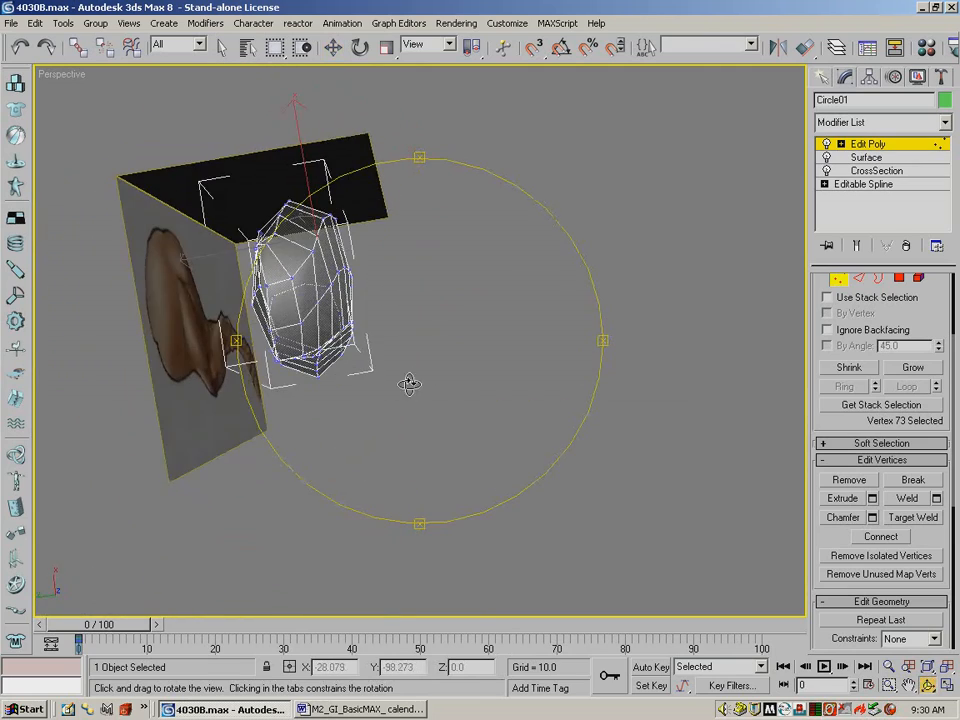
pyautogui.click(333, 47)
pyautogui.click(336, 272)
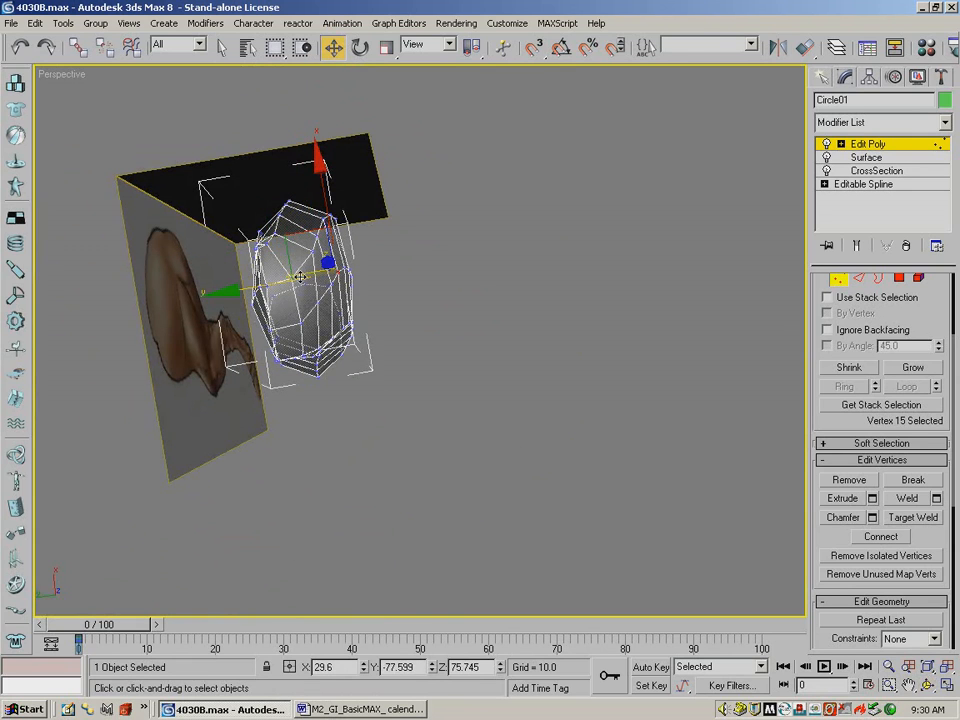
pyautogui.moveTo(298, 279); pyautogui.dragTo(334, 287)
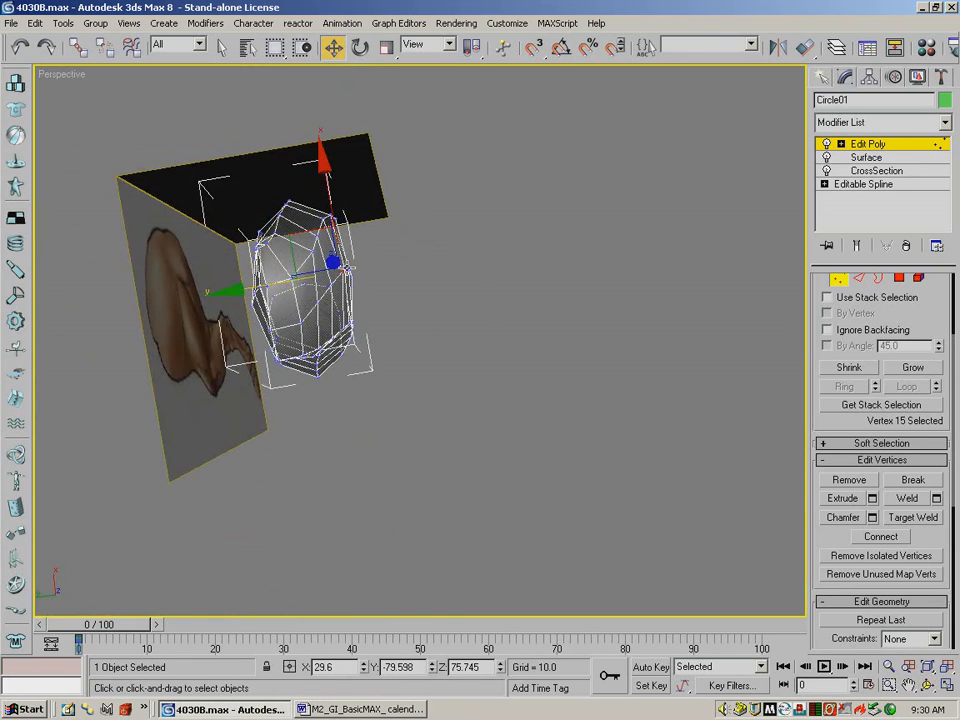
pyautogui.click(280, 278)
pyautogui.moveTo(276, 279); pyautogui.dragTo(283, 278)
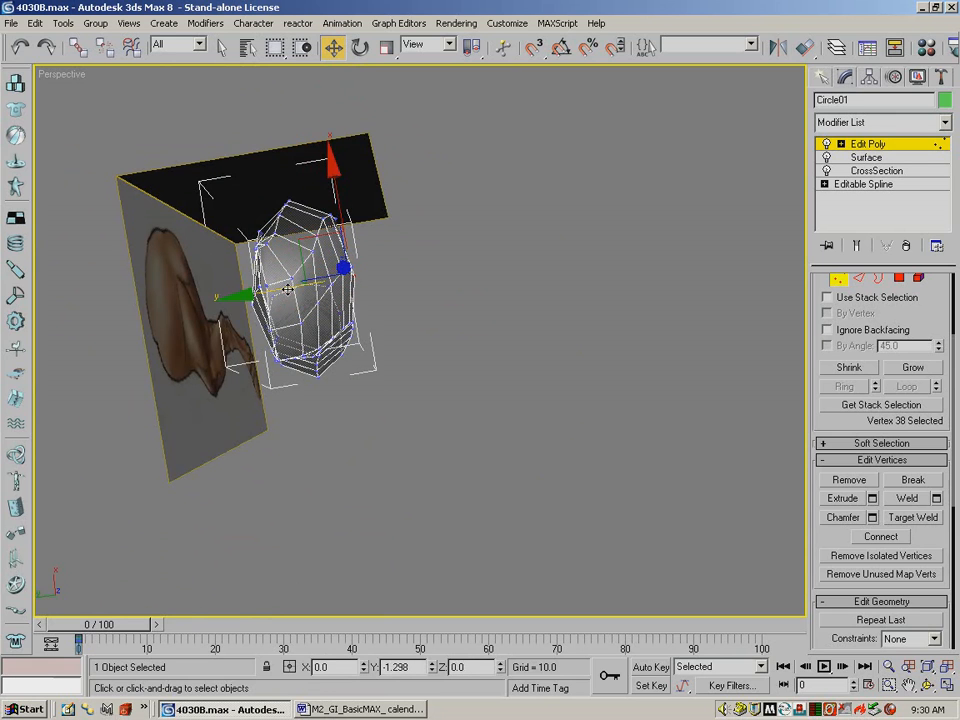
pyautogui.click(928, 685)
pyautogui.moveTo(533, 402); pyautogui.dragTo(338, 83)
pyautogui.click(334, 50)
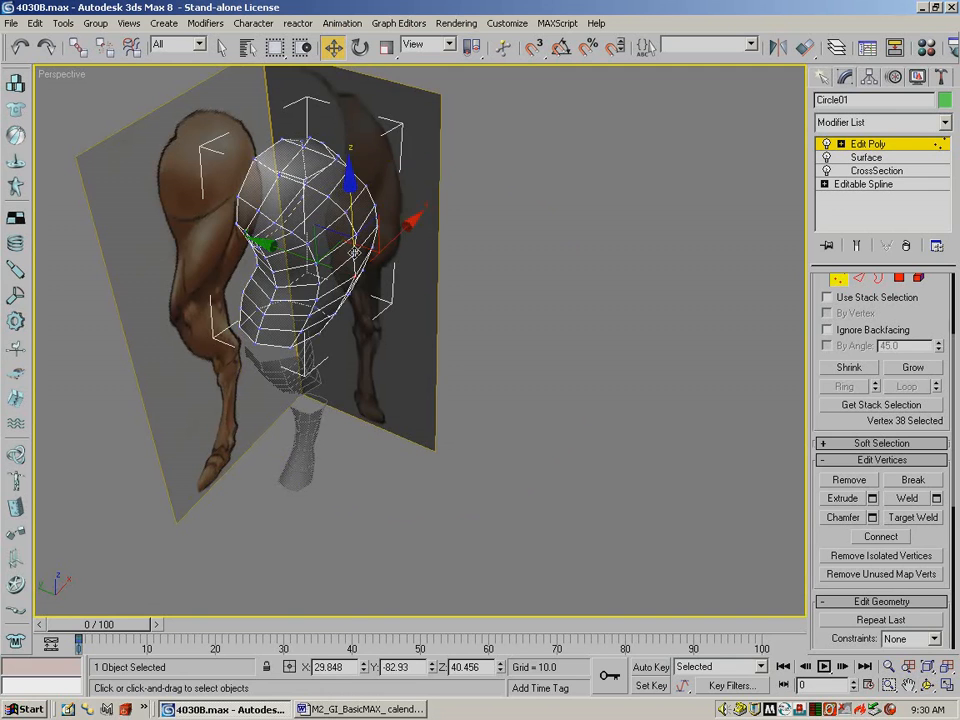
pyautogui.moveTo(296, 233); pyautogui.dragTo(307, 236)
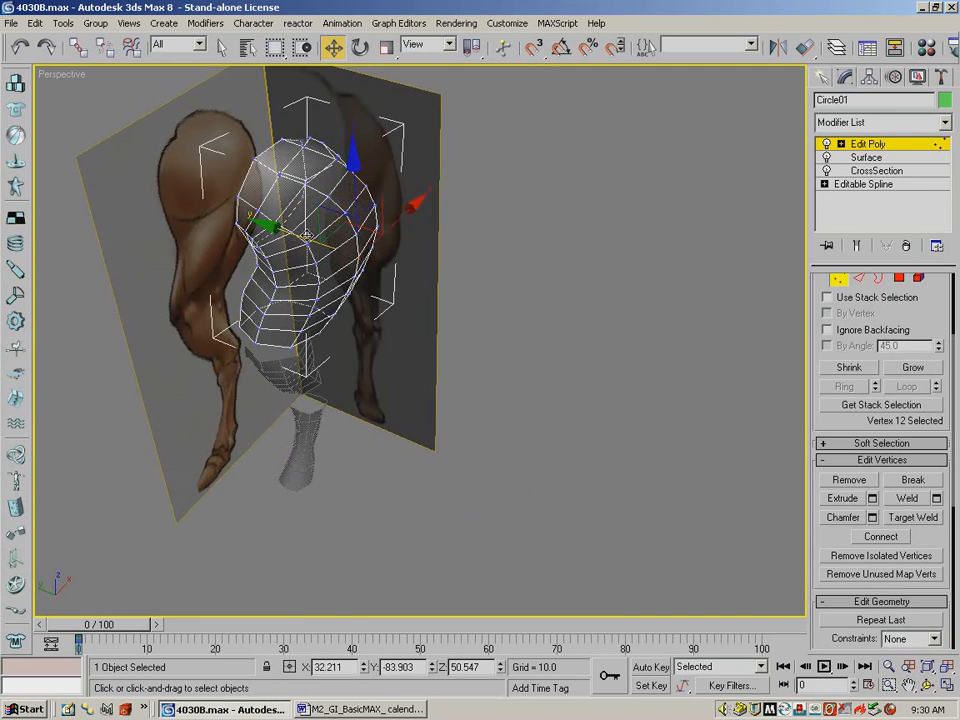
# Reposition the two uppermost vertices of the column on the thigh's front edge in the XY plane.
pyautogui.click(928, 685)
pyautogui.moveTo(806, 604); pyautogui.dragTo(530, 321)
pyautogui.moveTo(396, 272)
pyautogui.mouseDown()
pyautogui.moveTo(400, 309)
pyautogui.moveTo(390, 275)
pyautogui.mouseUp()
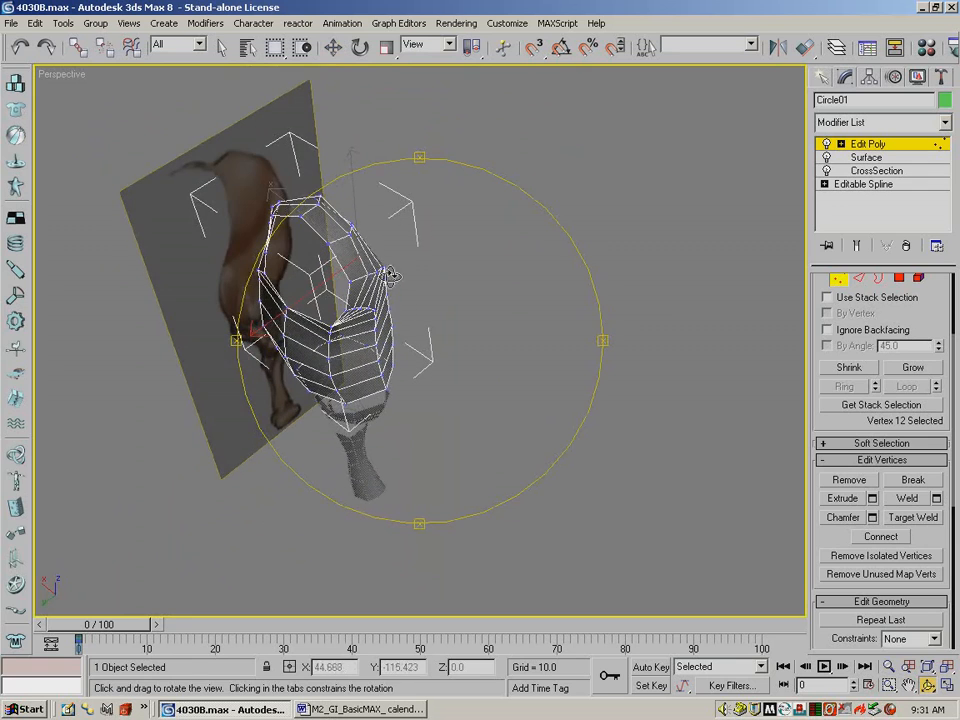
pyautogui.click(332, 47)
pyautogui.click(375, 272)
pyautogui.click(365, 276)
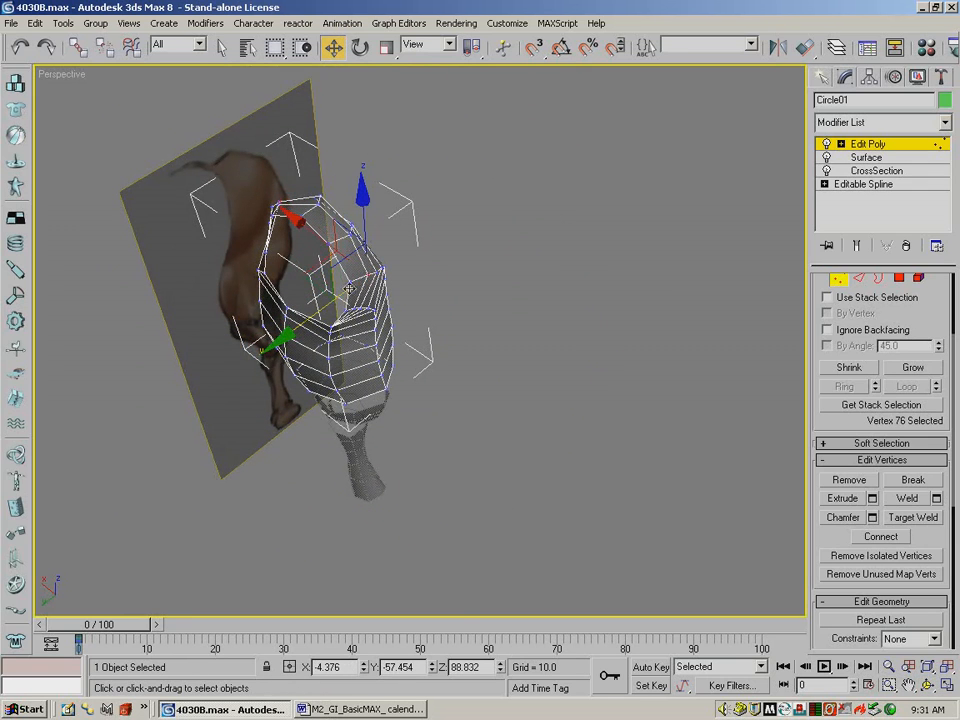
pyautogui.moveTo(342, 295); pyautogui.dragTo(333, 303)
pyautogui.click(374, 270)
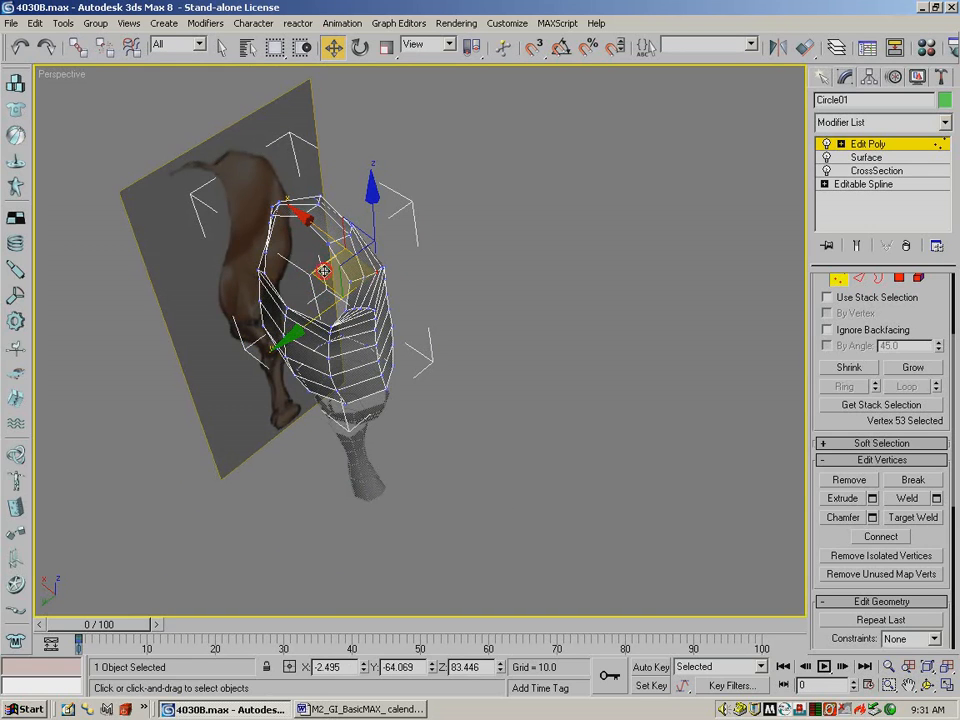
pyautogui.moveTo(323, 272); pyautogui.dragTo(376, 285)
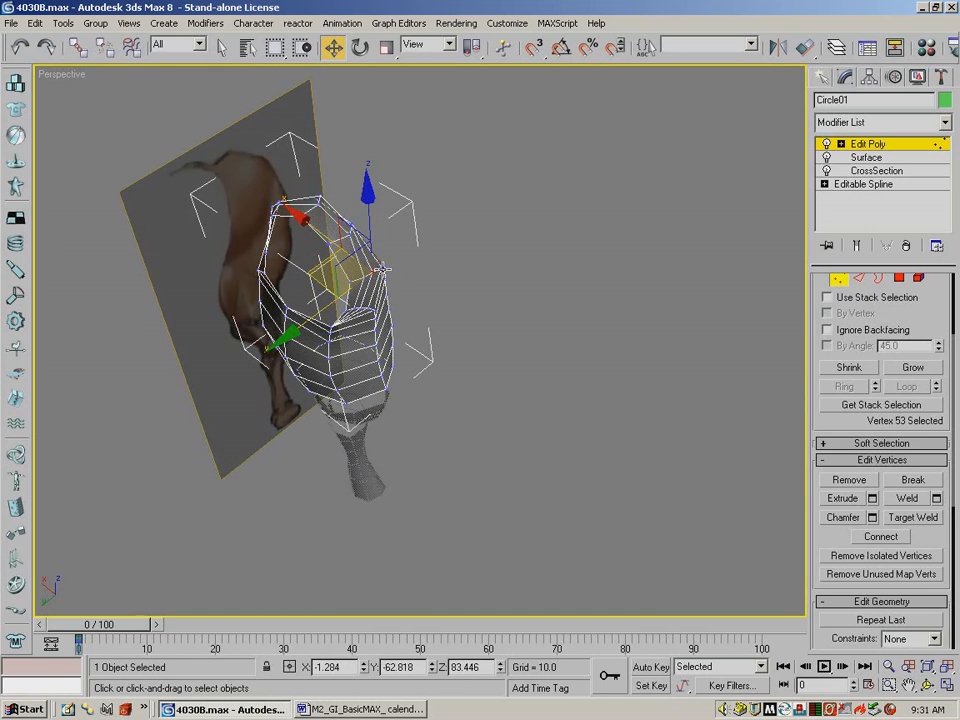
# Shift the next two vertices down the thigh's front edge in the XY plane to even out its contour.
pyautogui.click(345, 276)
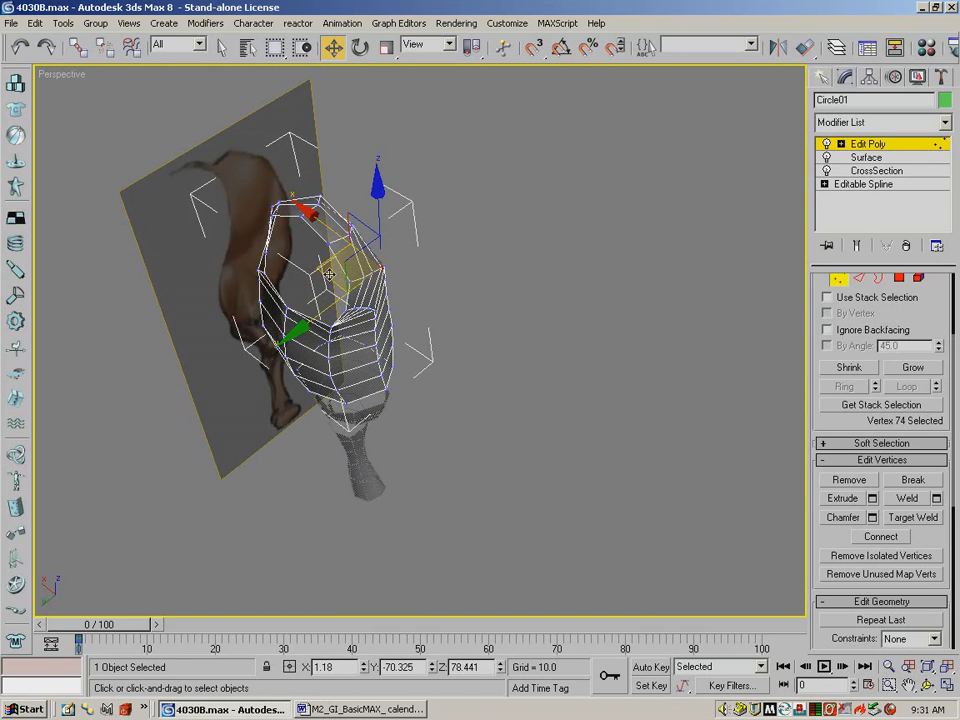
pyautogui.moveTo(329, 274); pyautogui.dragTo(324, 275)
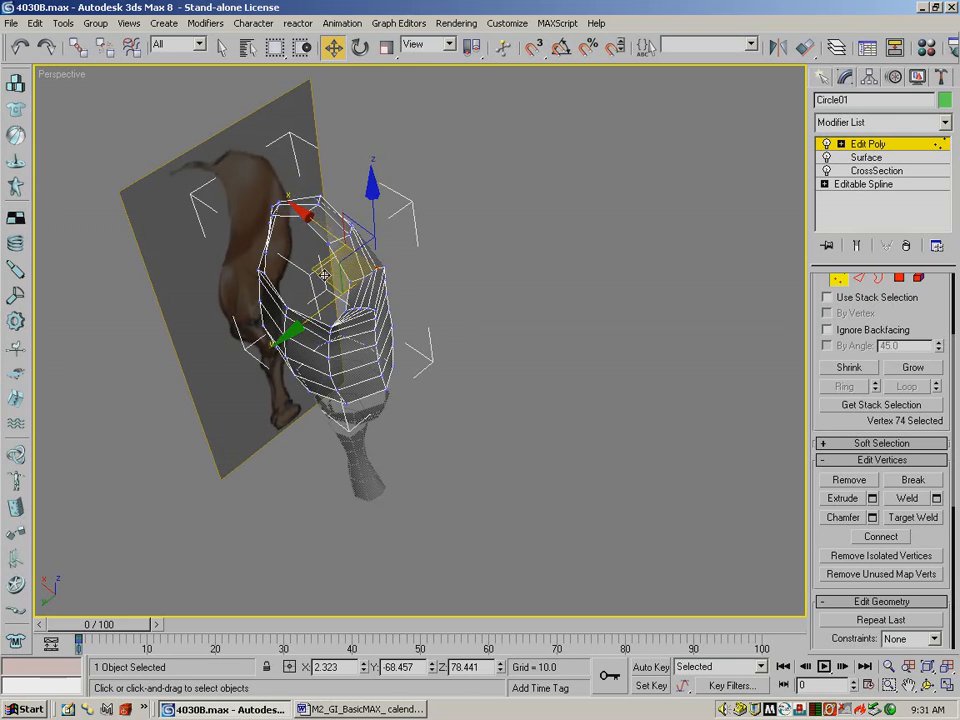
pyautogui.click(384, 269)
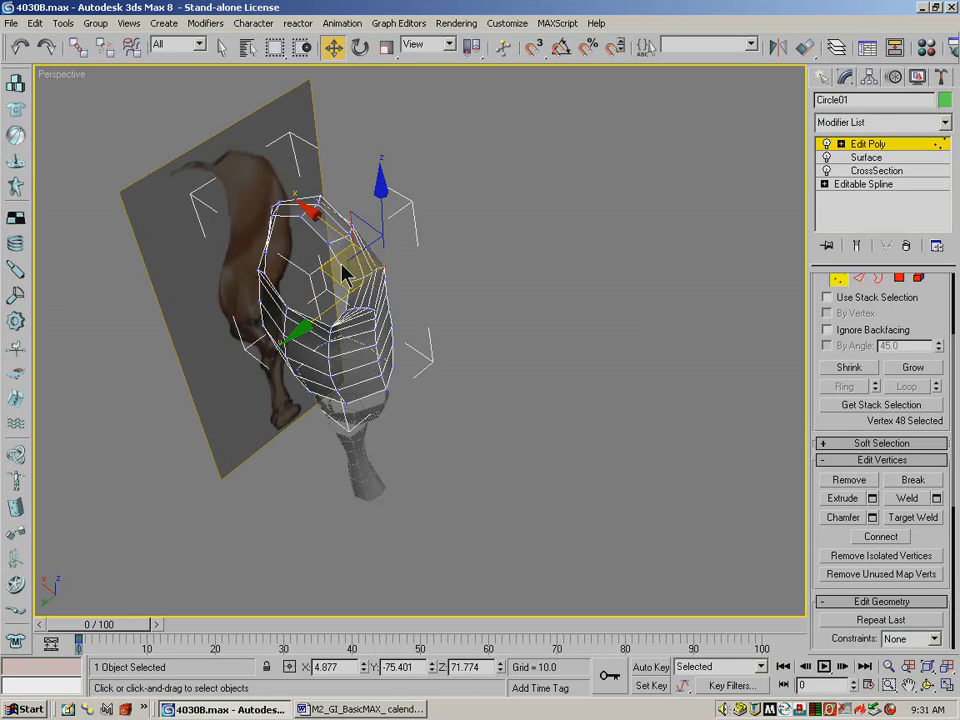
pyautogui.moveTo(338, 275); pyautogui.dragTo(330, 281)
pyautogui.click(385, 279)
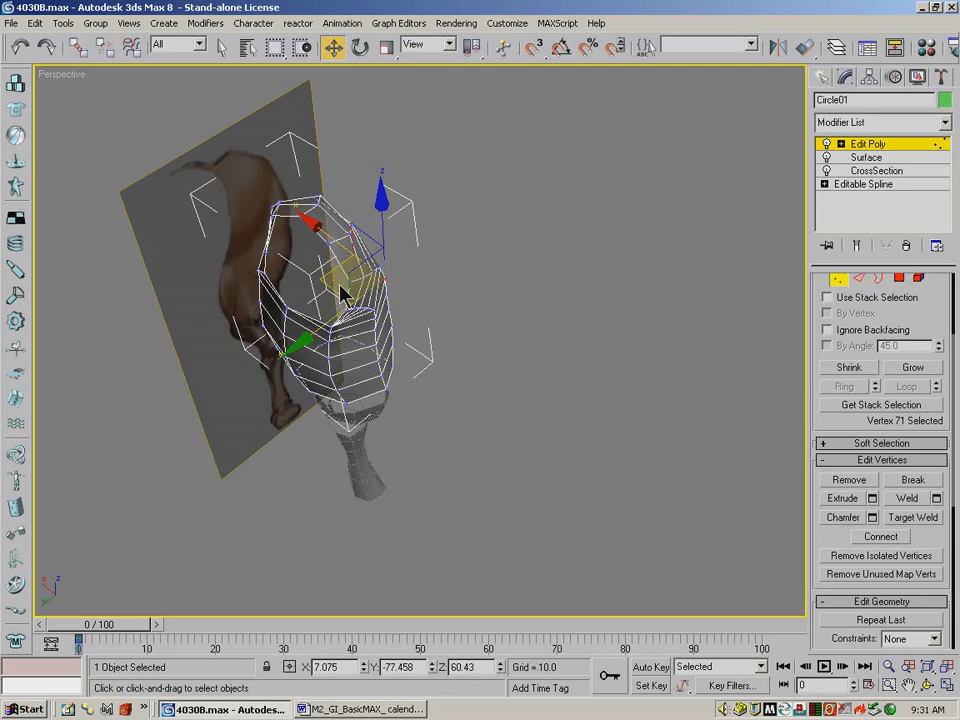
pyautogui.click(341, 285)
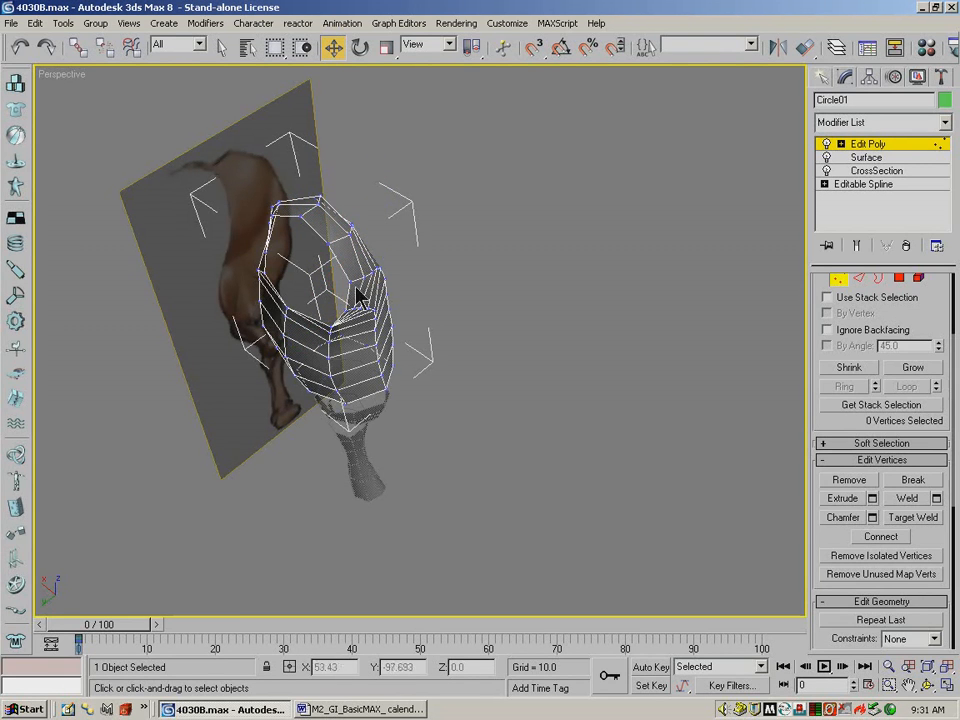
pyautogui.click(382, 268)
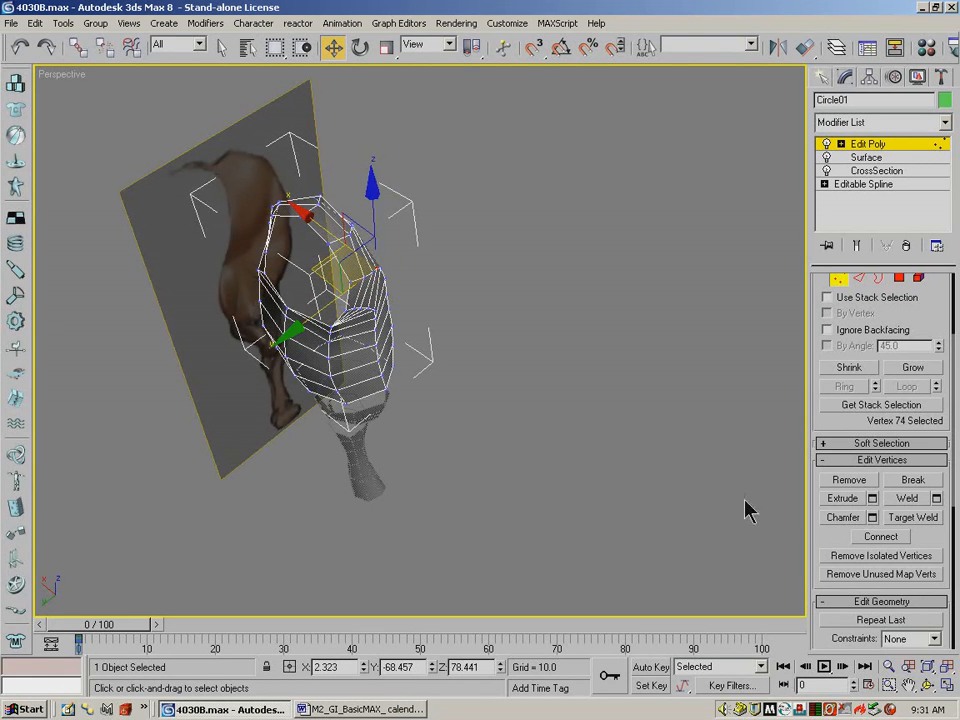
# Check the reshaped thigh against the reference art, and switch from the maximized Perspective view to a maximized Front view.
pyautogui.click(928, 685)
pyautogui.moveTo(776, 566); pyautogui.dragTo(545, 338)
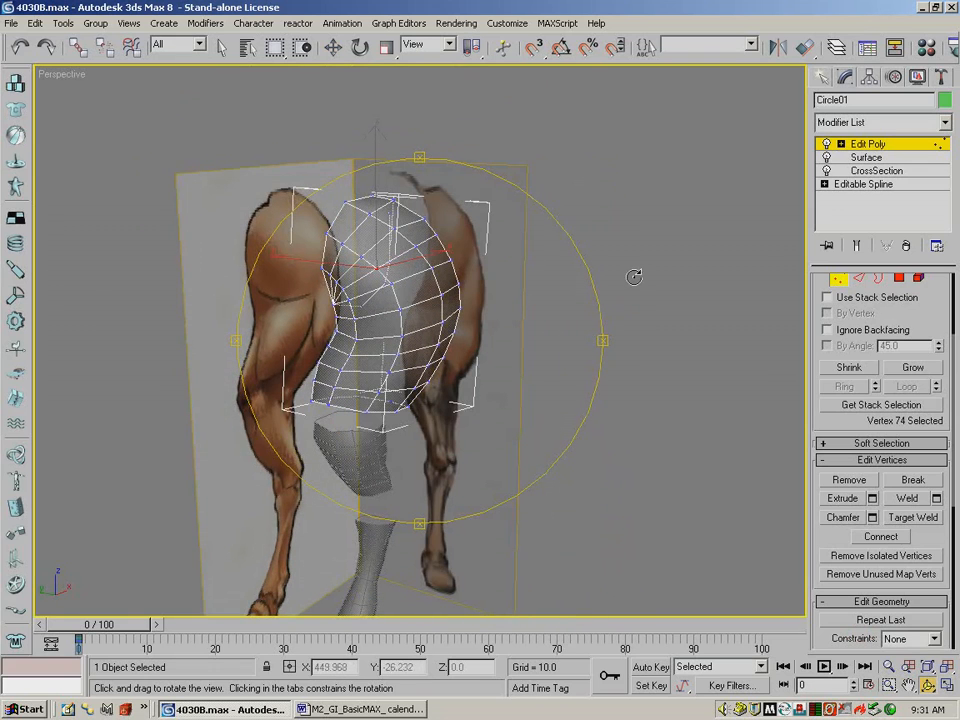
pyautogui.rightClick(58, 74)
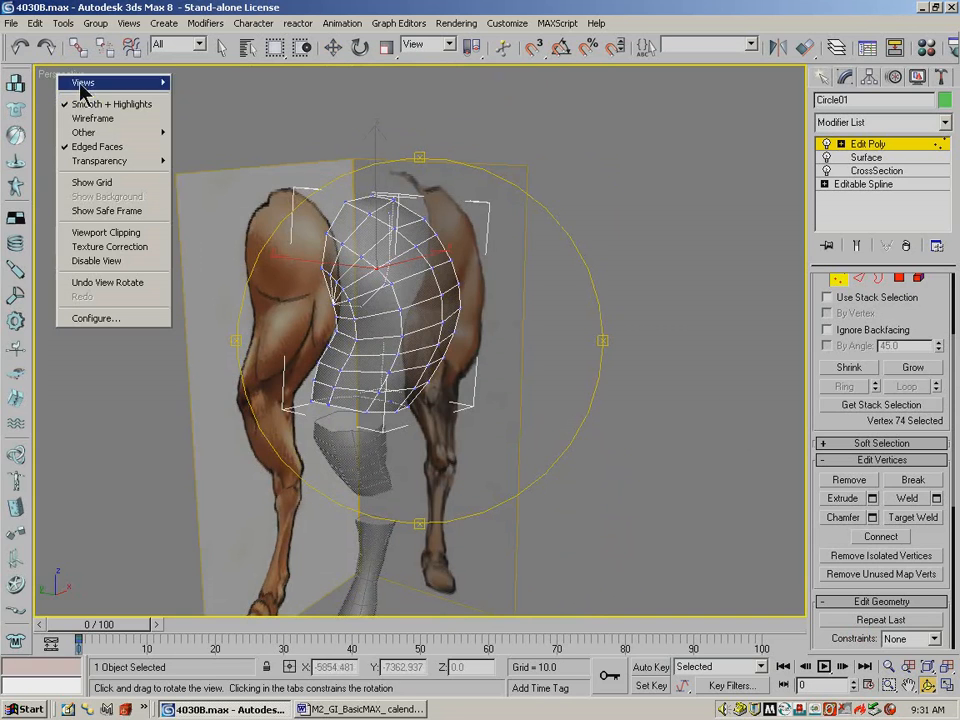
pyautogui.click(950, 678)
pyautogui.click(950, 678)
pyautogui.rightClick(502, 177)
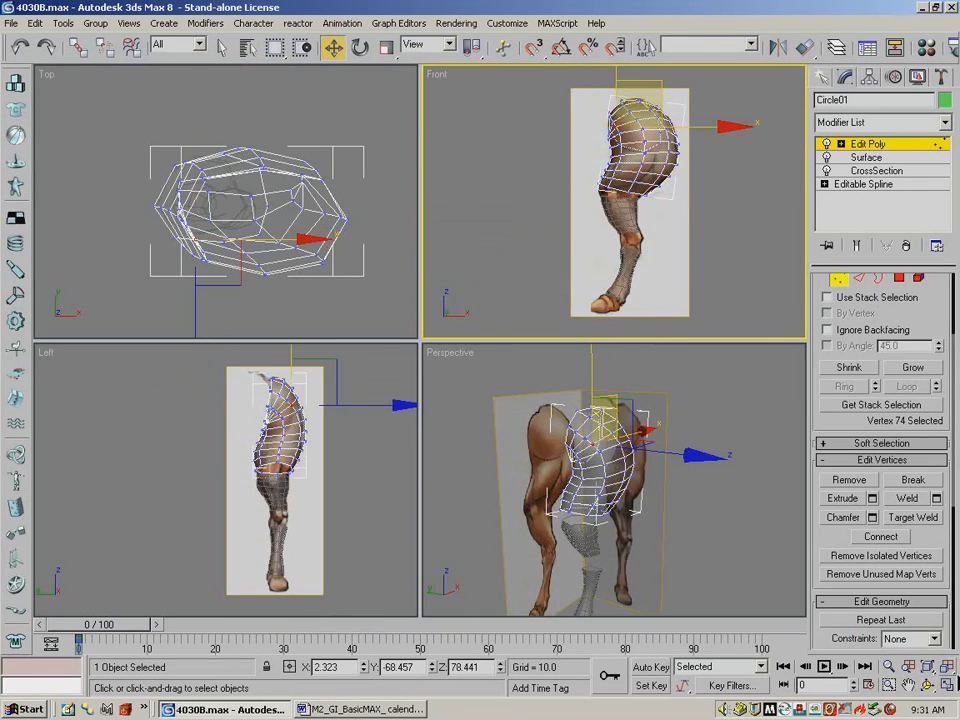
pyautogui.hotkey('alt', 'w')
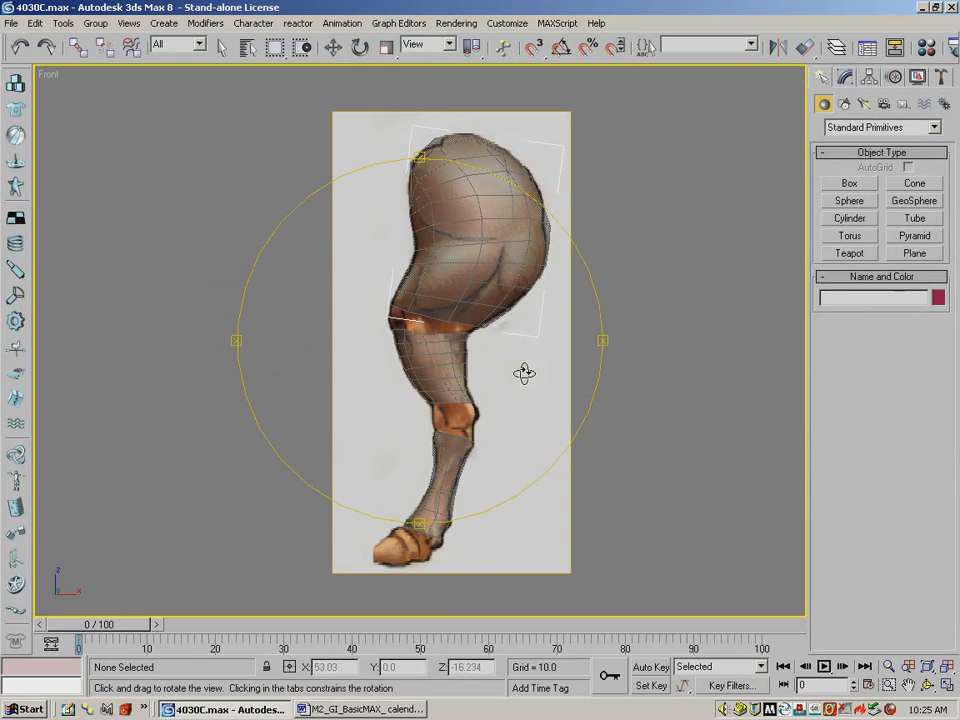
# Attach the middle and lower leg pieces to the thigh at the object level of its Edit Poly modifier.
pyautogui.click(845, 79)
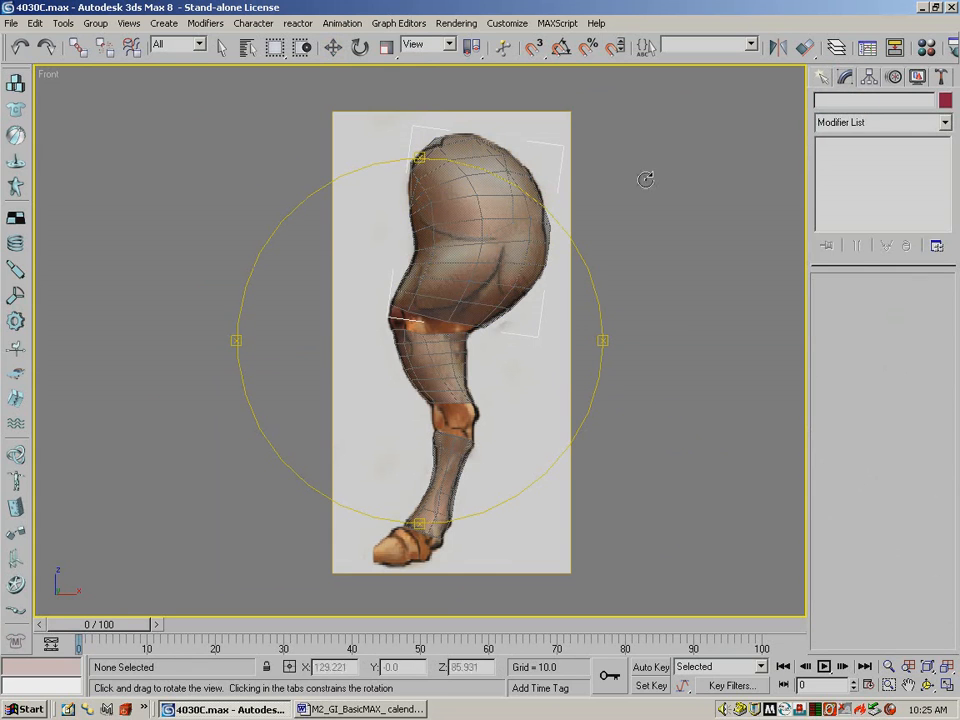
pyautogui.click(332, 46)
pyautogui.click(494, 167)
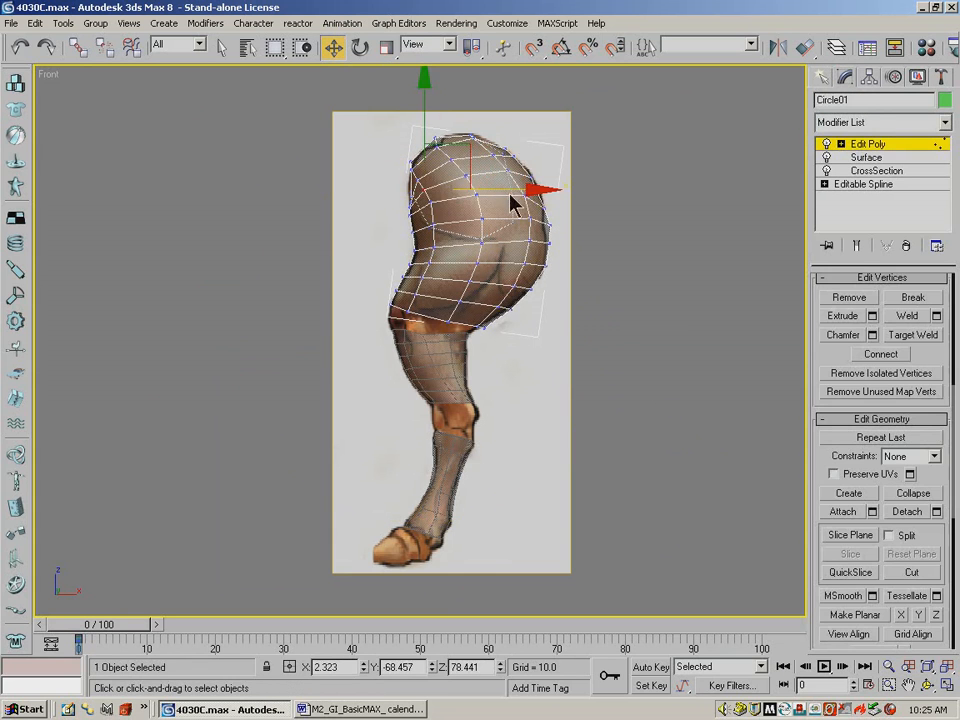
pyautogui.click(866, 146)
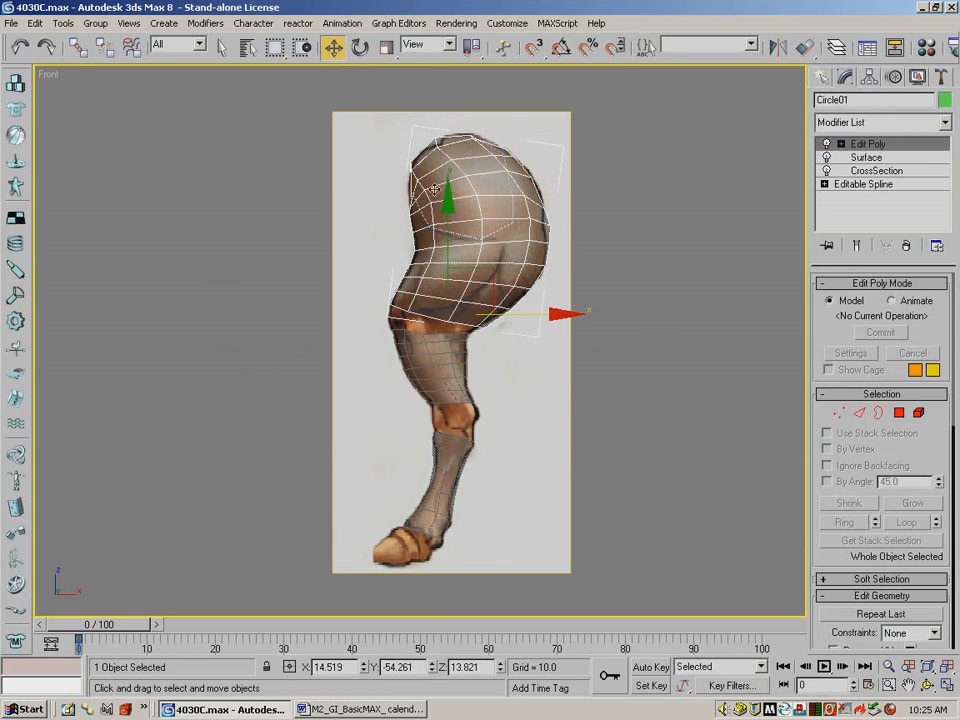
pyautogui.scroll(-5, 852, 480)
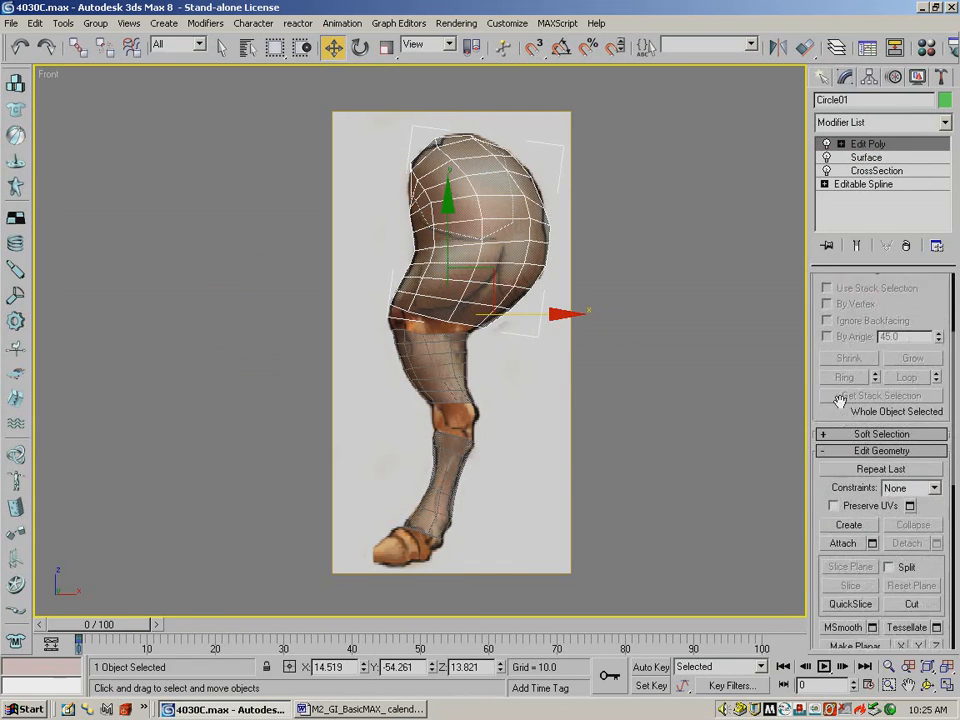
pyautogui.click(845, 511)
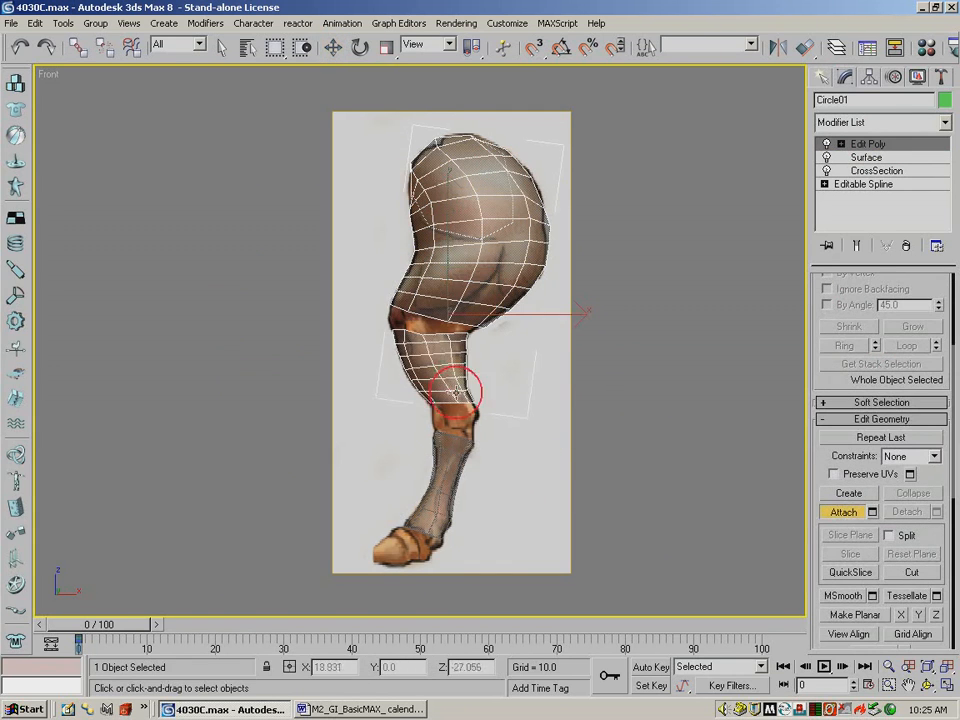
pyautogui.click(458, 468)
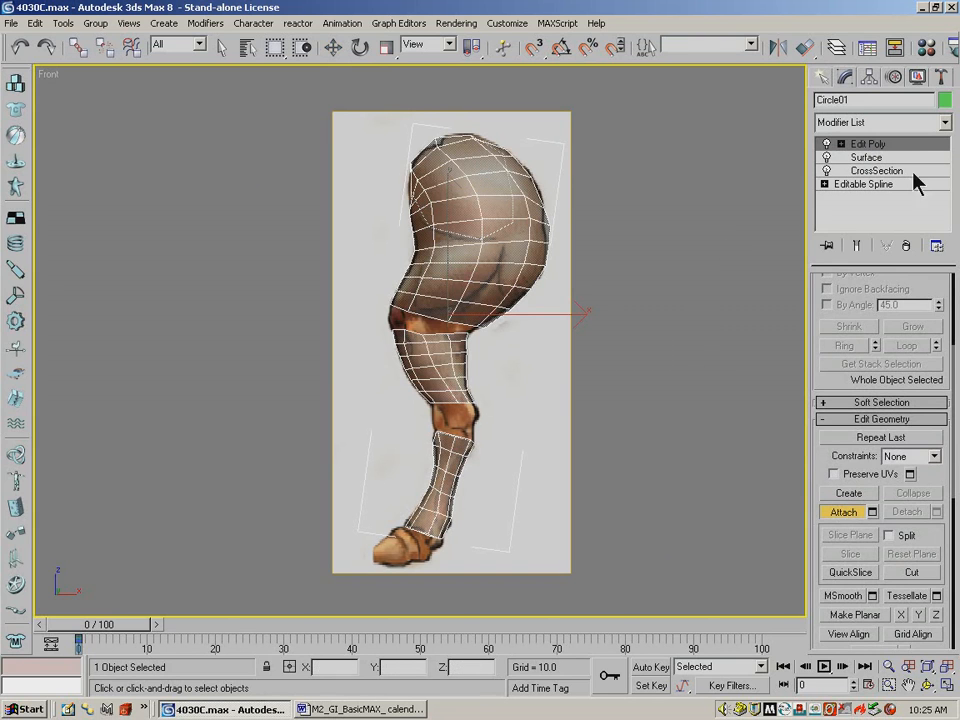
# Collapse the combined leg's entire modifier stack into an Editable Poly.
pyautogui.rightClick(882, 145)
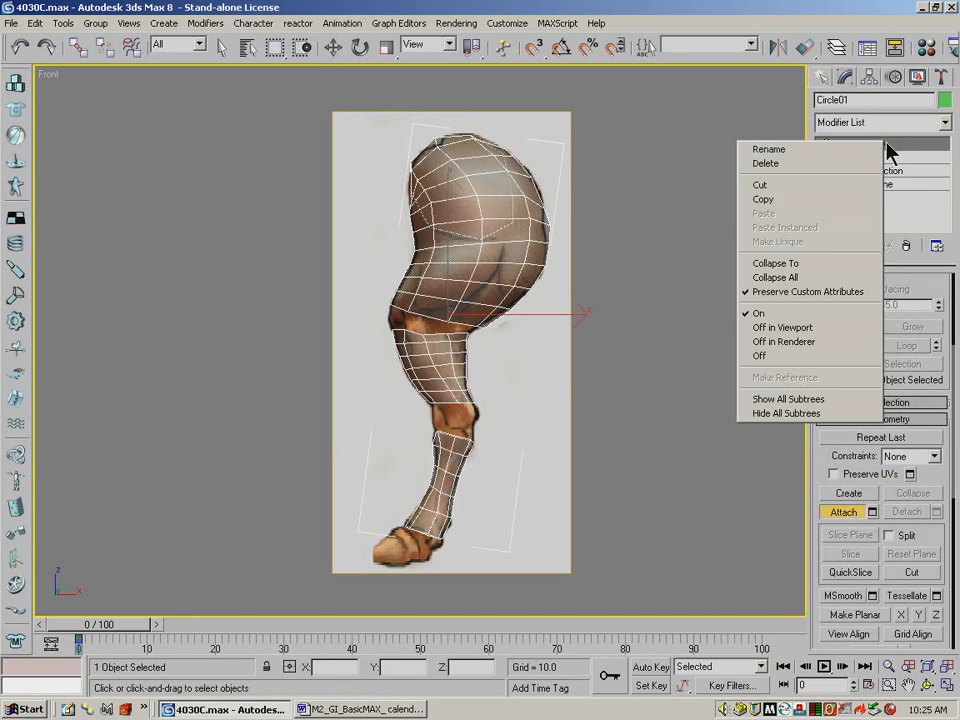
pyautogui.click(783, 278)
pyautogui.click(557, 396)
pyautogui.press('w')
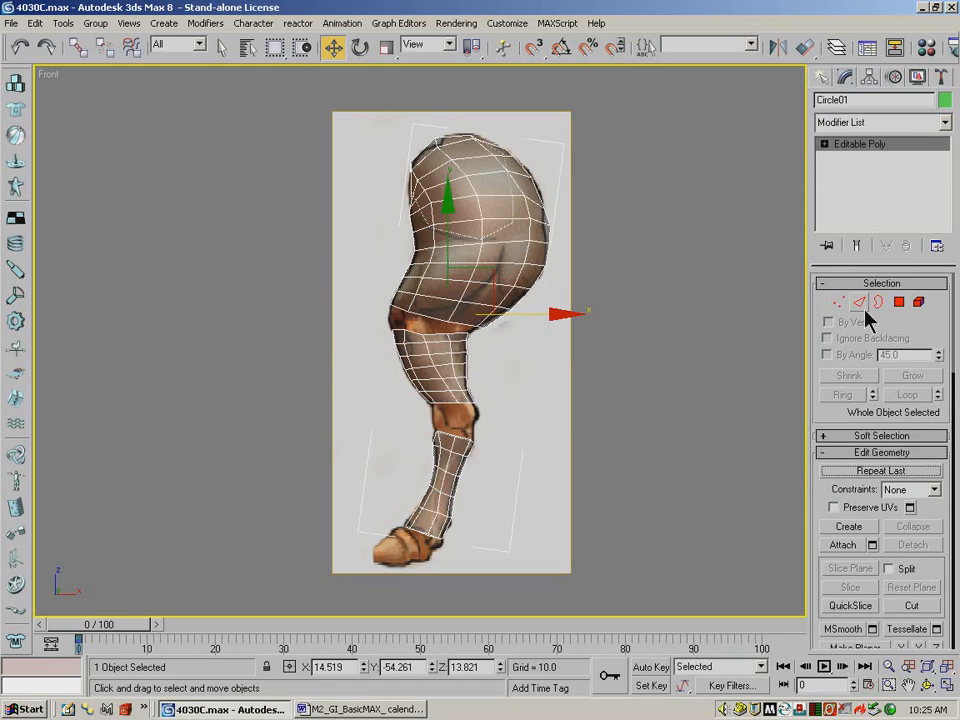
# At edge level, bridge the frontmost pair of open edges across the gap between the thigh and the middle leg piece.
pyautogui.click(888, 685)
pyautogui.moveTo(519, 396); pyautogui.dragTo(368, 251)
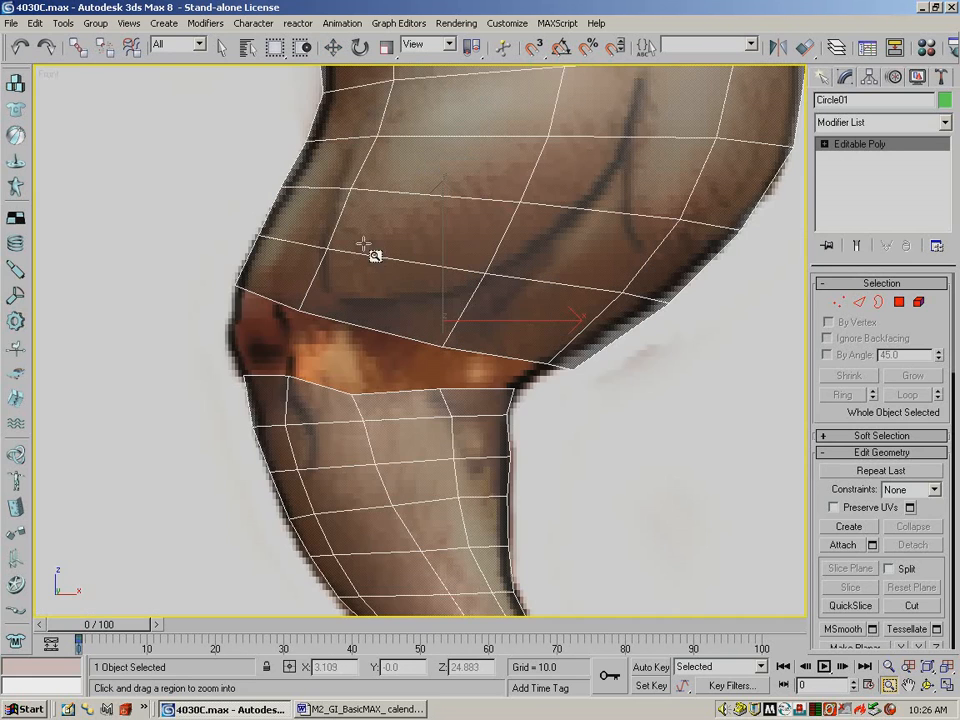
pyautogui.click(861, 303)
pyautogui.scroll(-3, 821, 460)
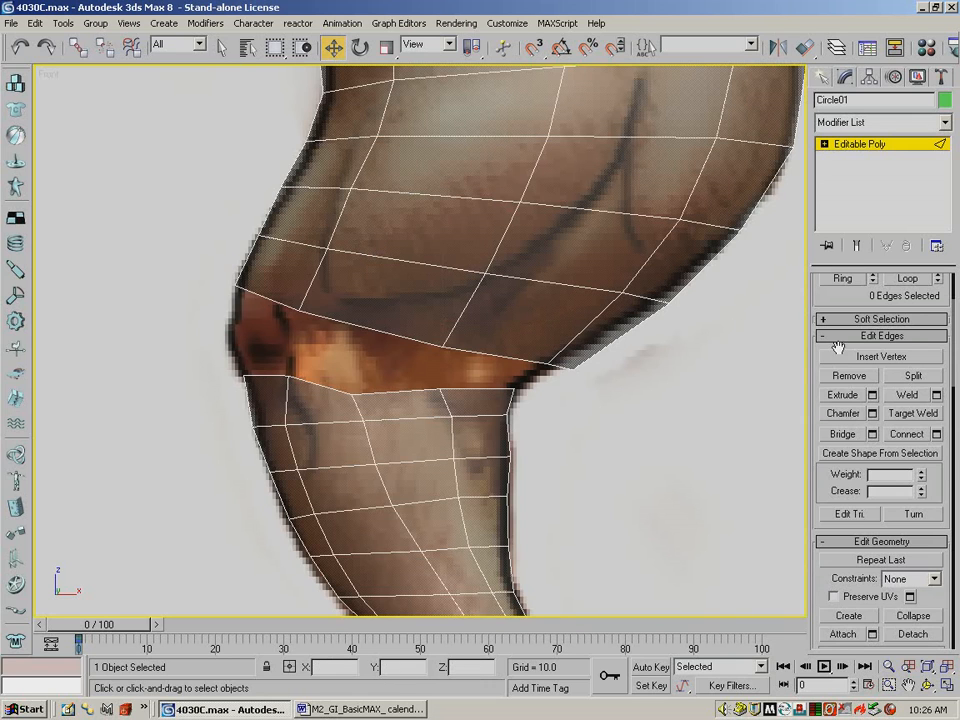
pyautogui.moveTo(838, 347); pyautogui.dragTo(836, 546)
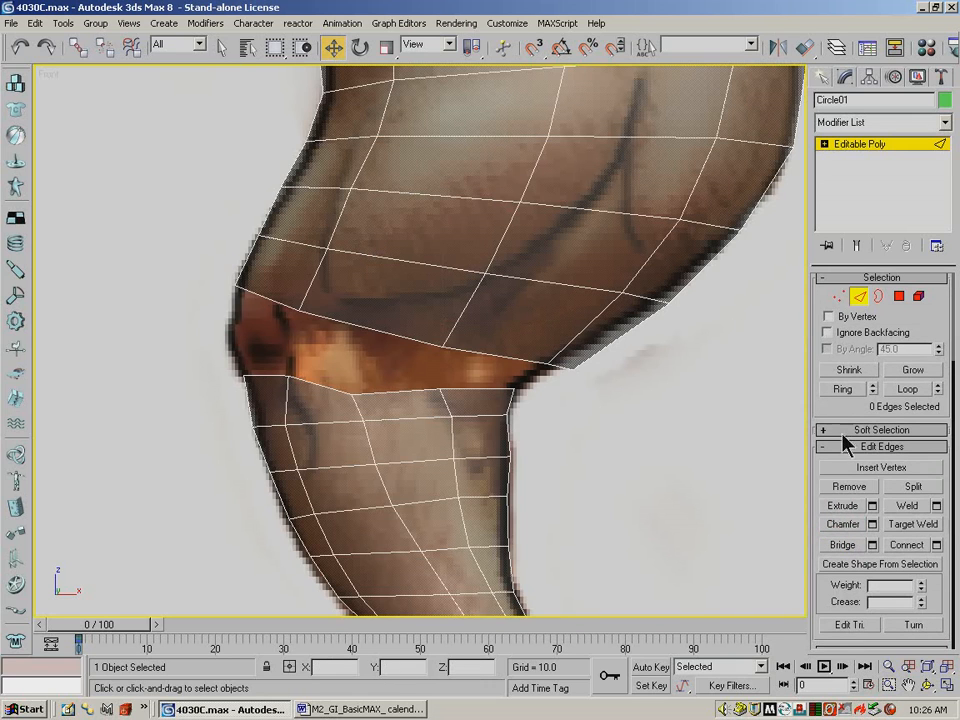
pyautogui.scroll(-3, 836, 407)
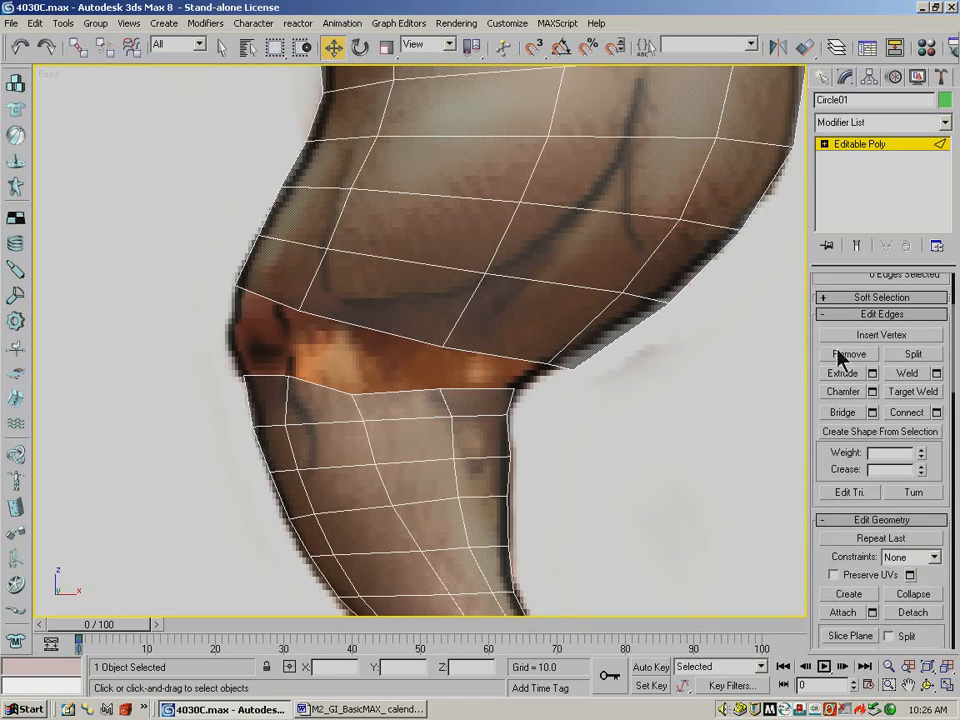
pyautogui.click(272, 303)
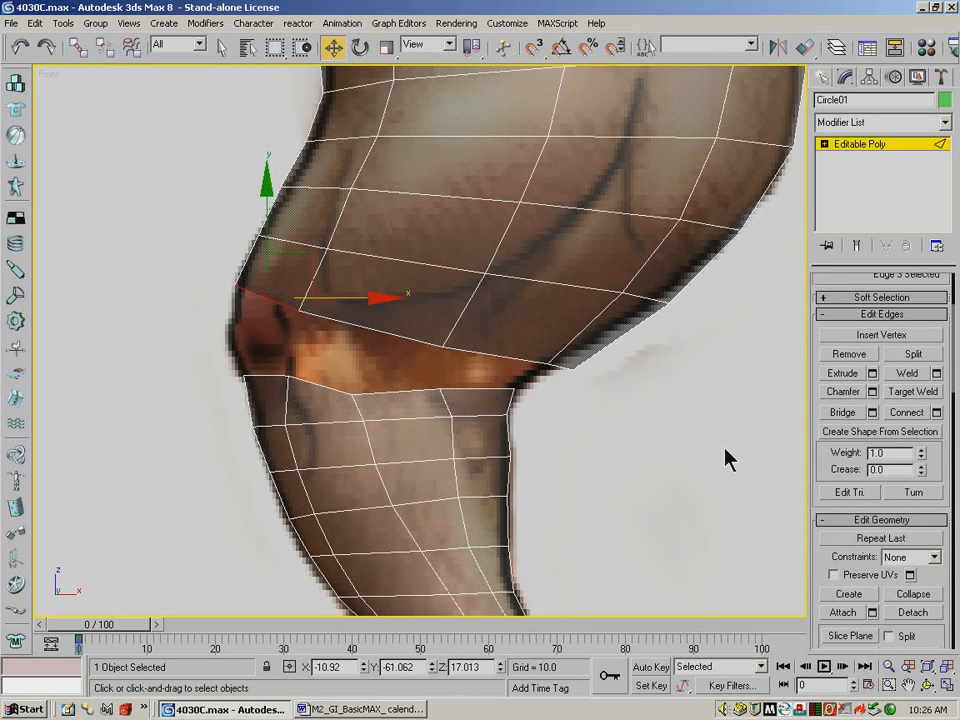
pyautogui.keyDown('ctrl'); pyautogui.click(281, 377); pyautogui.keyUp('ctrl')
pyautogui.moveTo(824, 505); pyautogui.dragTo(850, 481)
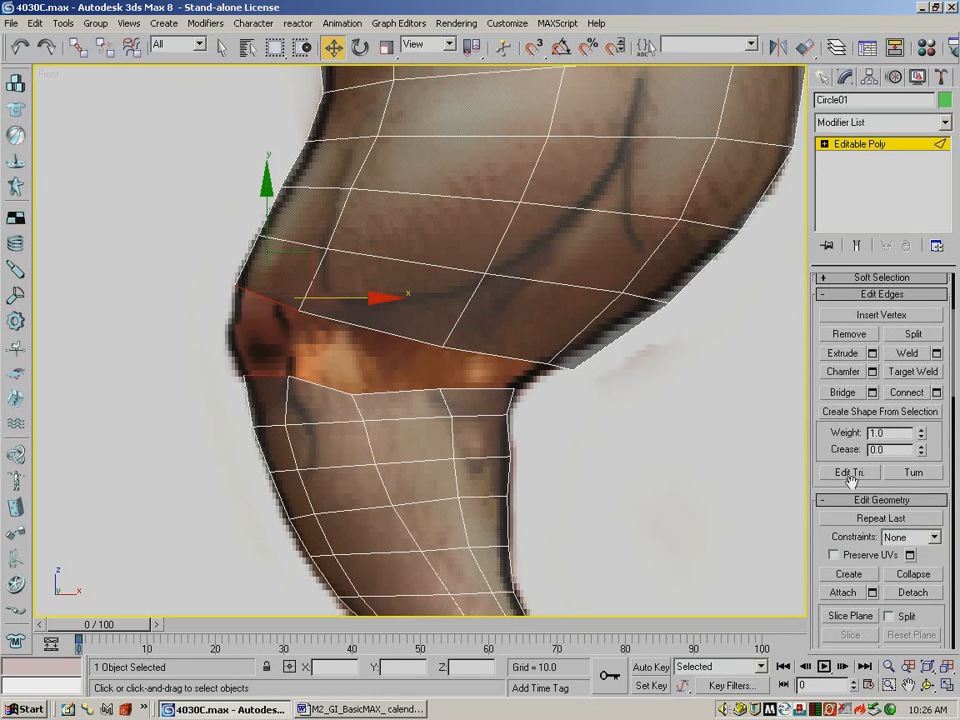
pyautogui.click(843, 392)
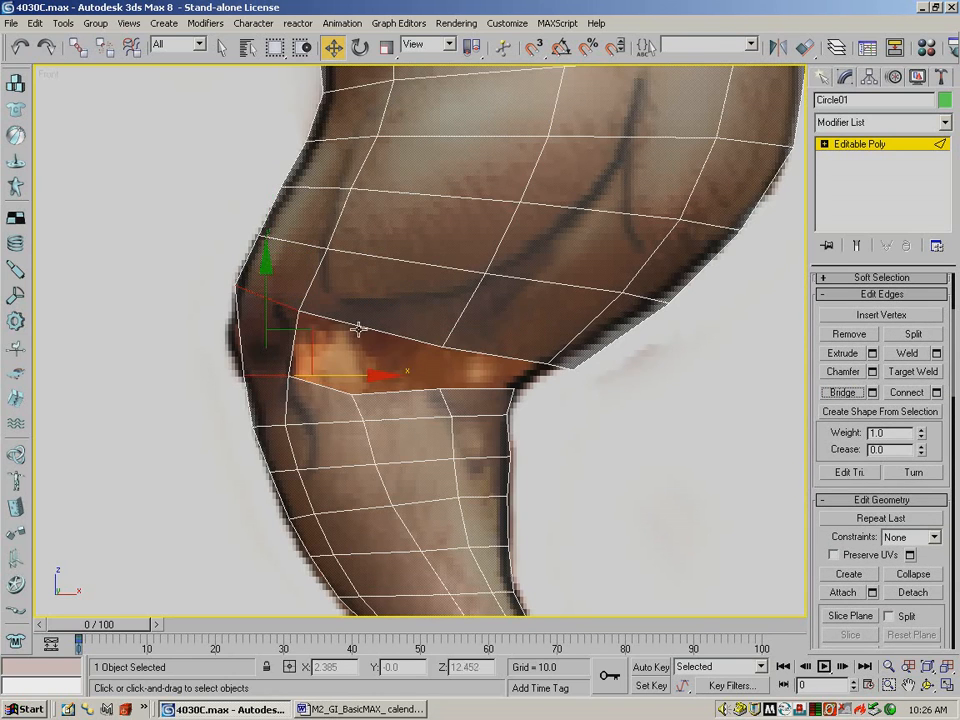
# Bridge the second pair of open edges on the outer side of the gap below the thigh.
pyautogui.click(357, 327)
pyautogui.click(358, 327)
pyautogui.keyDown('ctrl'); pyautogui.click(322, 385); pyautogui.keyUp('ctrl')
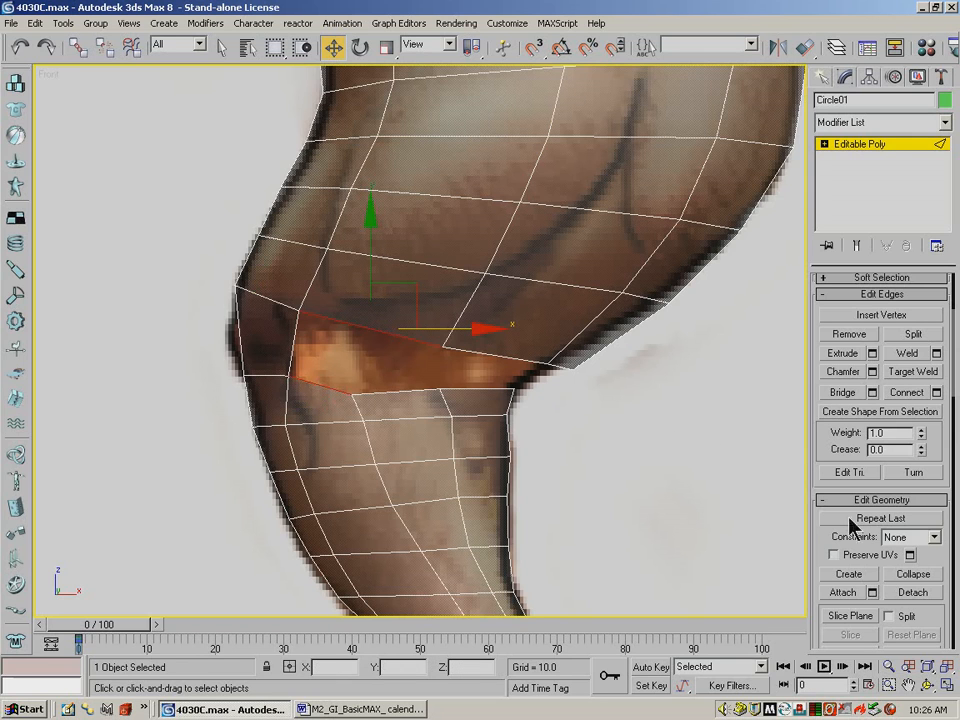
pyautogui.click(846, 394)
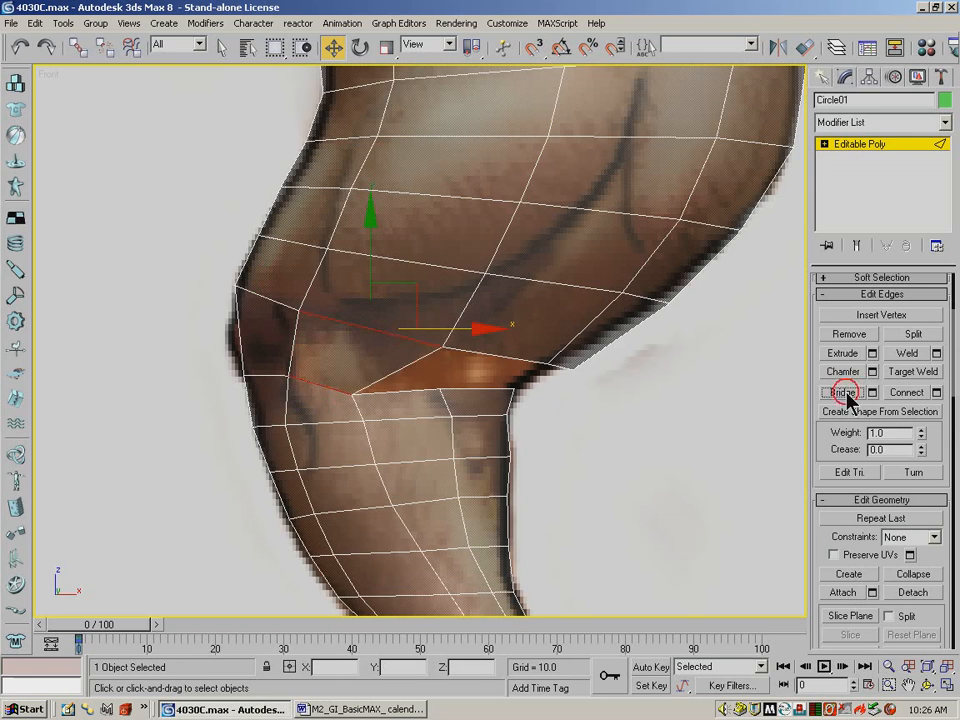
# Bridge the next two pairs of open edges below the thigh, continuing to the rear corner of the outer side.
pyautogui.click(434, 390)
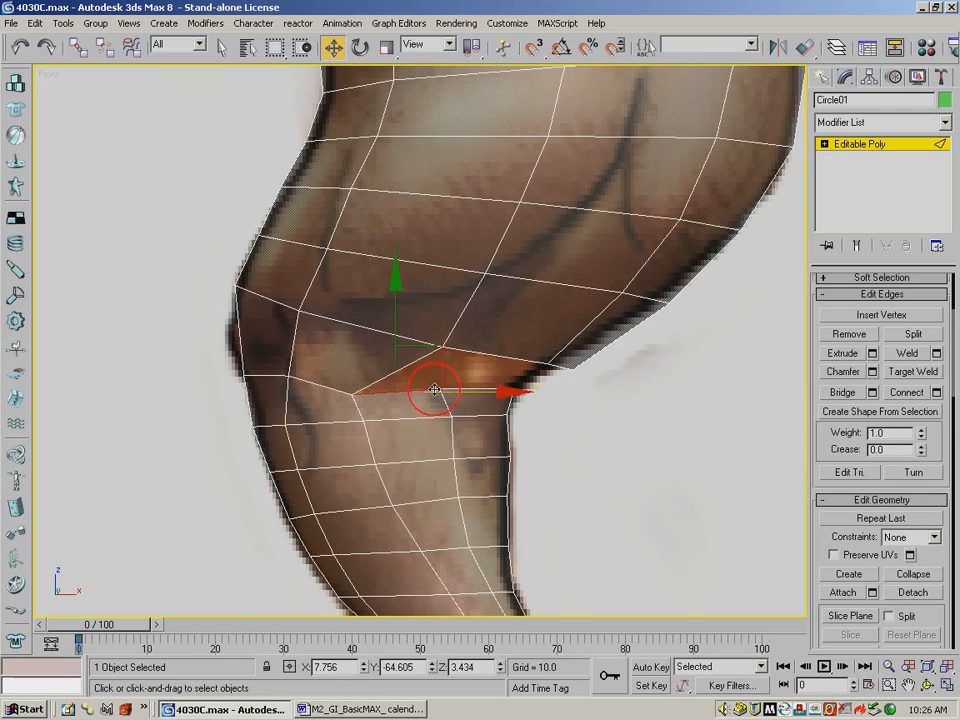
pyautogui.click(476, 354)
pyautogui.keyDown('ctrl'); pyautogui.click(420, 391); pyautogui.keyUp('ctrl')
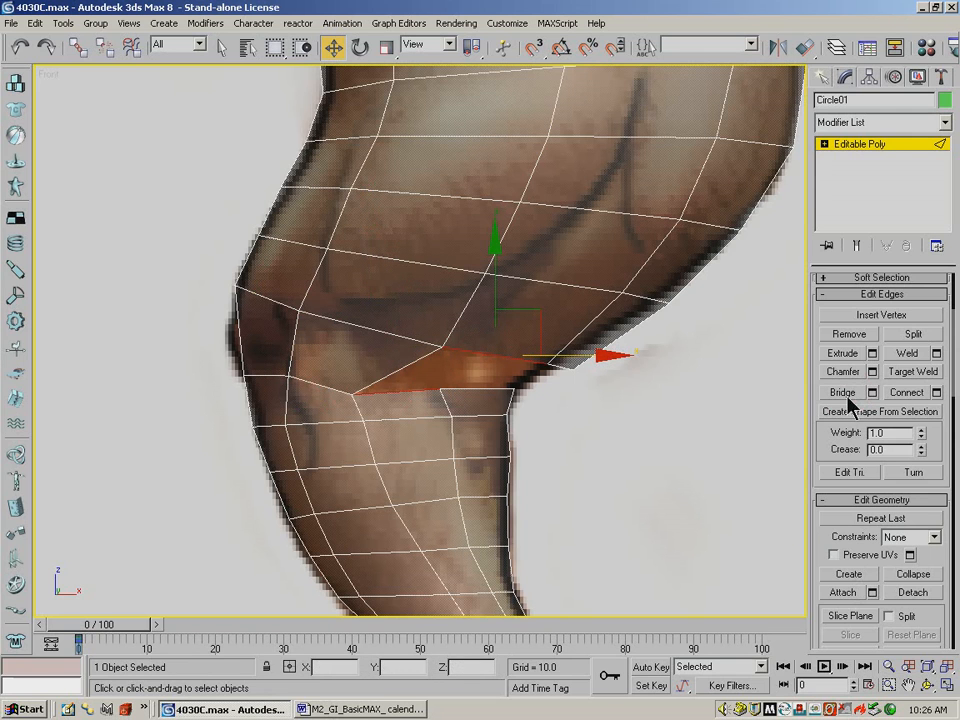
pyautogui.click(845, 393)
pyautogui.click(488, 390)
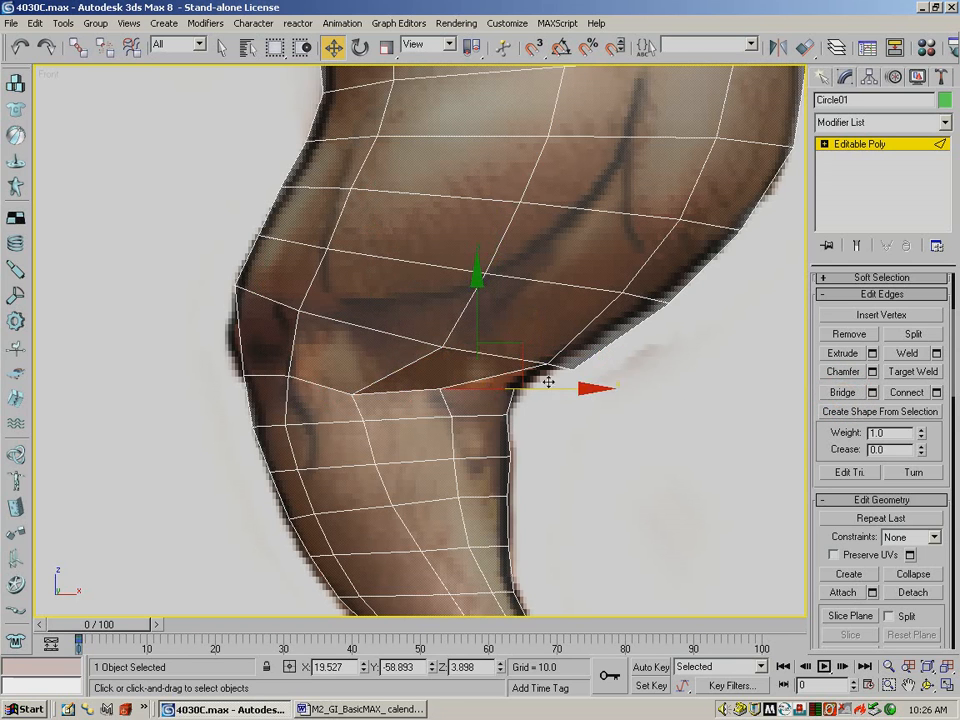
pyautogui.click(555, 366)
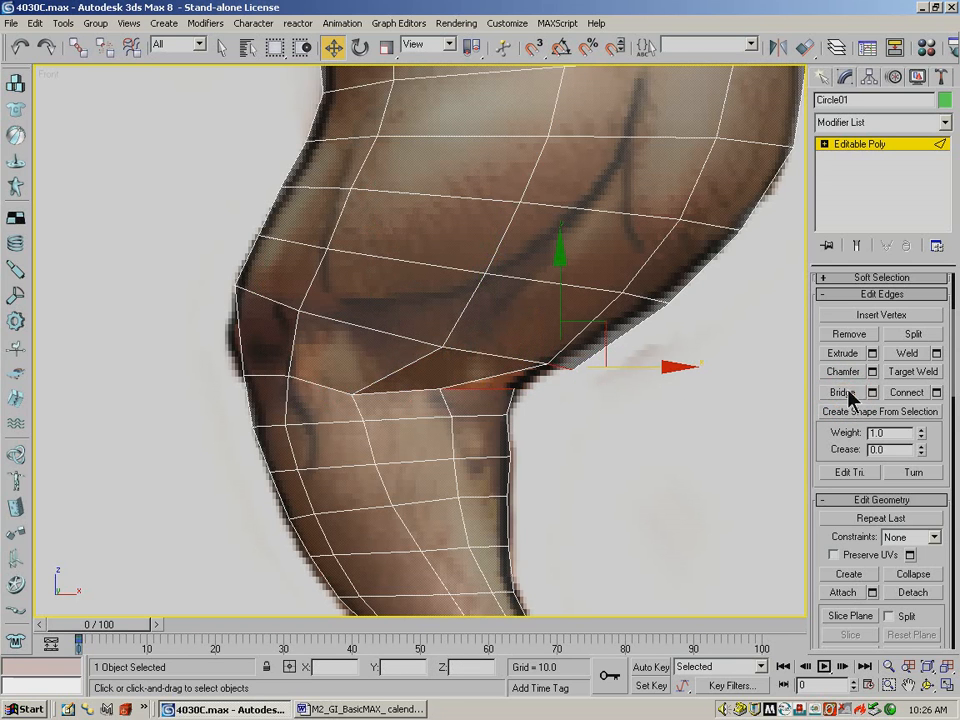
# Bridge the next two pairs of open edges around the back of the gap between the thigh and the middle leg piece.
pyautogui.click(927, 685)
pyautogui.moveTo(467, 368); pyautogui.dragTo(240, 314)
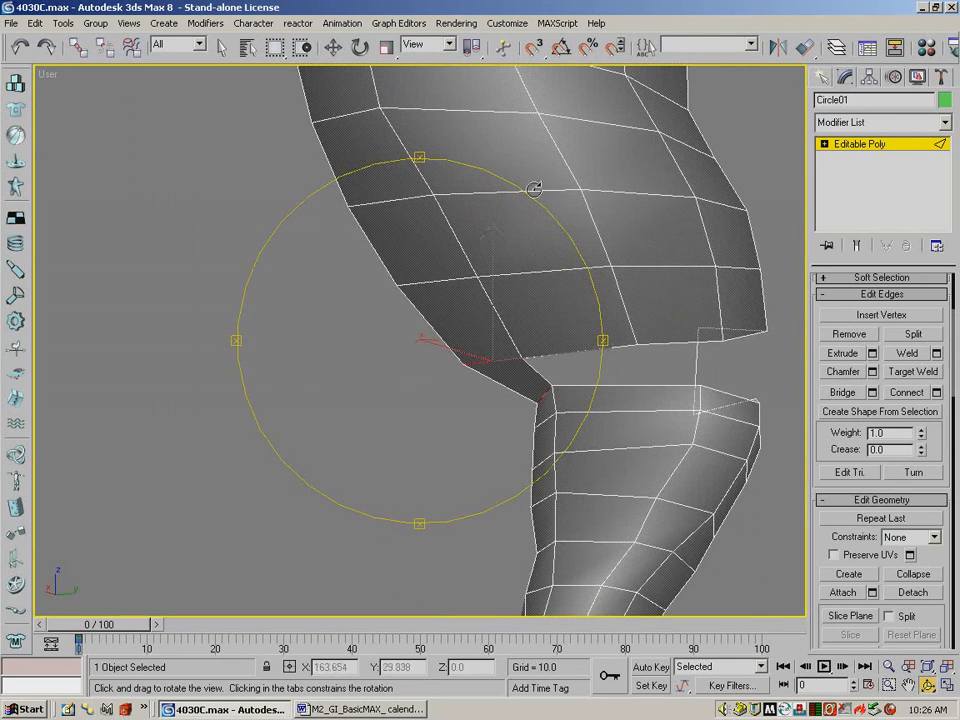
pyautogui.click(222, 47)
pyautogui.click(579, 352)
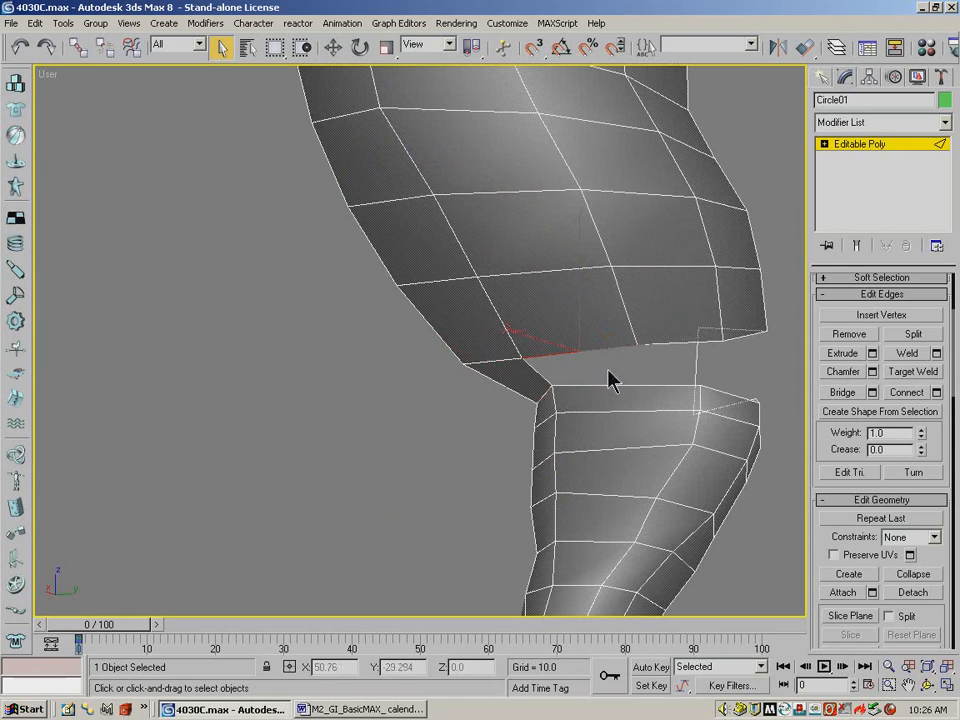
pyautogui.keyDown('ctrl'); pyautogui.click(623, 385); pyautogui.keyUp('ctrl')
pyautogui.click(840, 392)
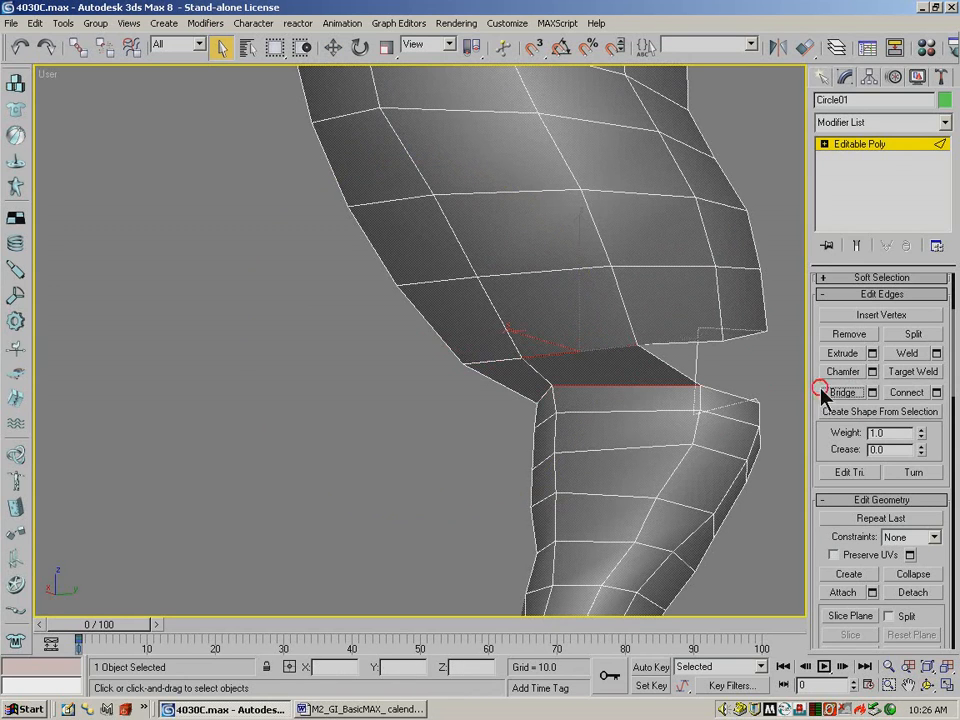
pyautogui.keyDown('ctrl'); pyautogui.click(728, 393); pyautogui.keyUp('ctrl')
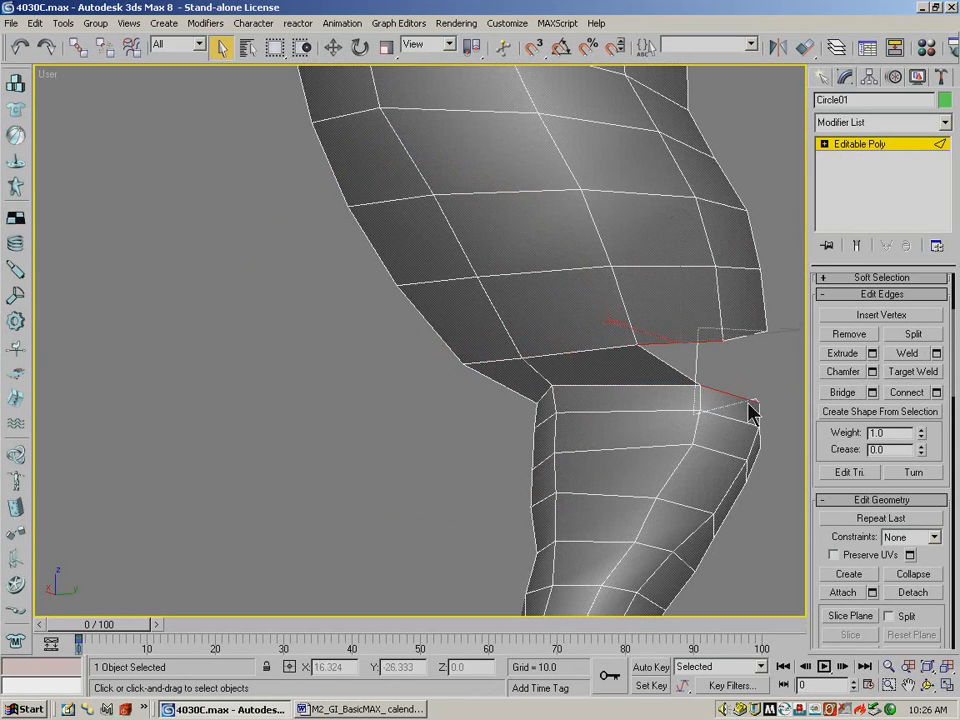
pyautogui.click(844, 392)
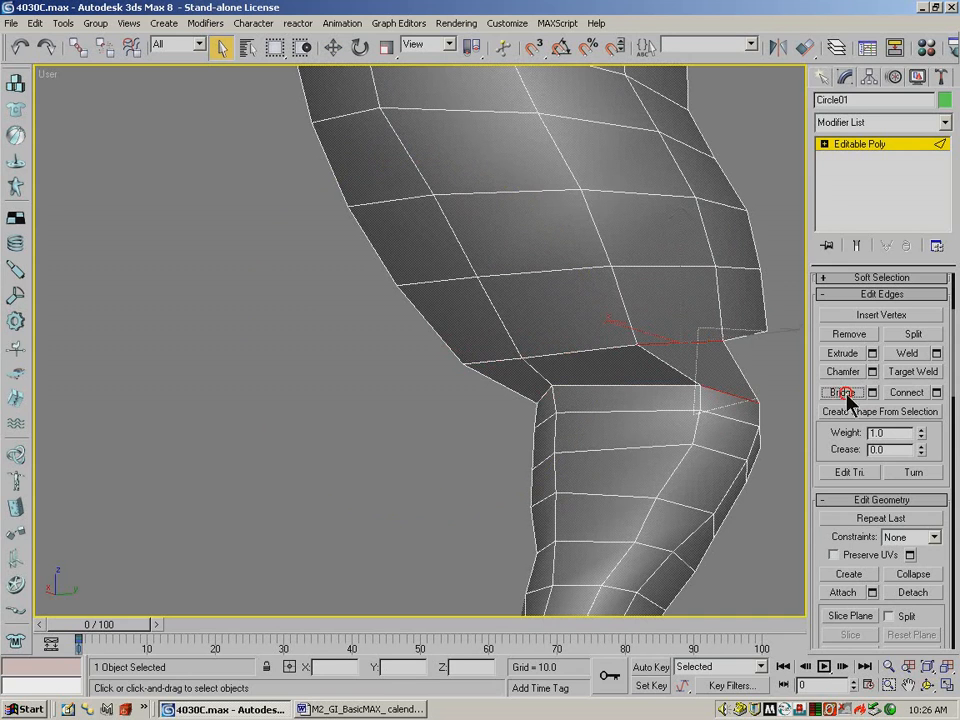
# Bridge the last two pairs of open edges on the inner side to close the gap below the thigh.
pyautogui.click(928, 686)
pyautogui.moveTo(594, 386); pyautogui.dragTo(455, 387)
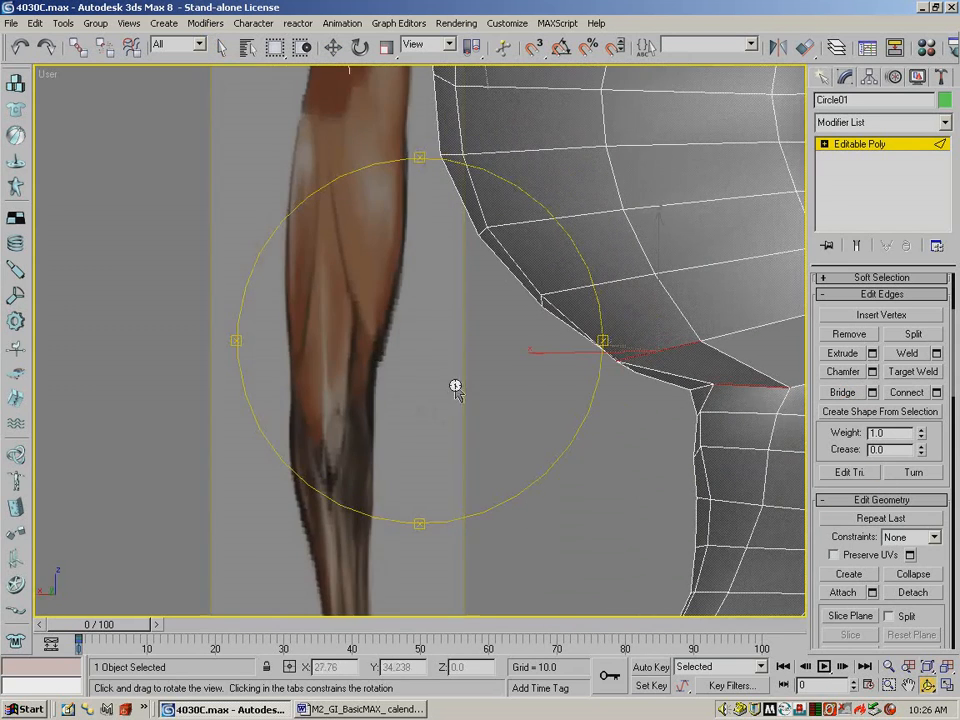
pyautogui.click(909, 686)
pyautogui.moveTo(598, 375); pyautogui.dragTo(230, 388)
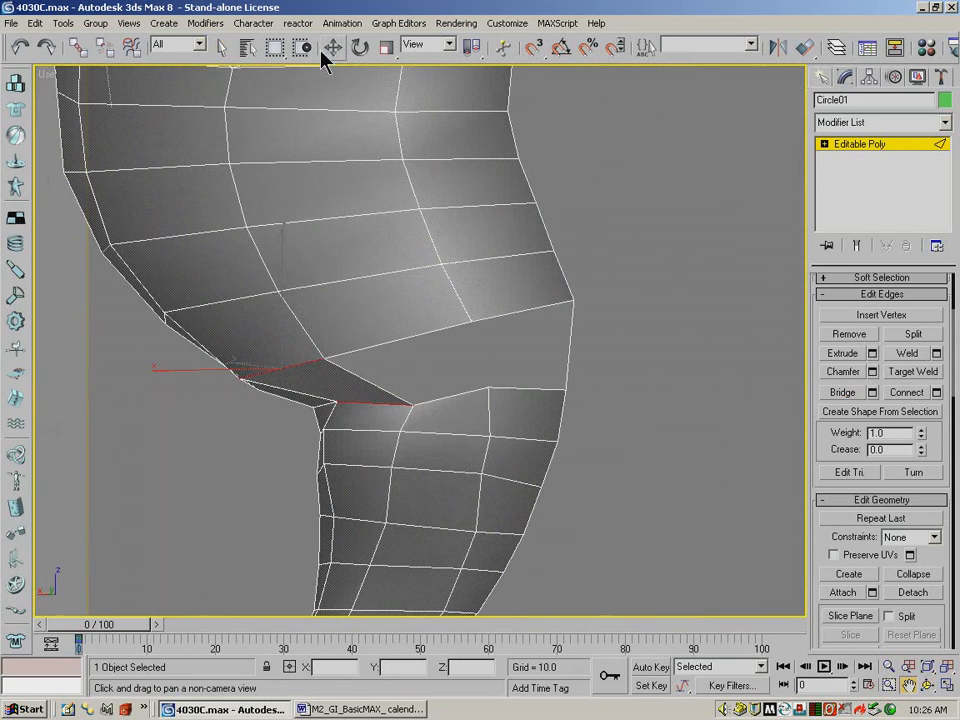
pyautogui.click(221, 47)
pyautogui.click(406, 333)
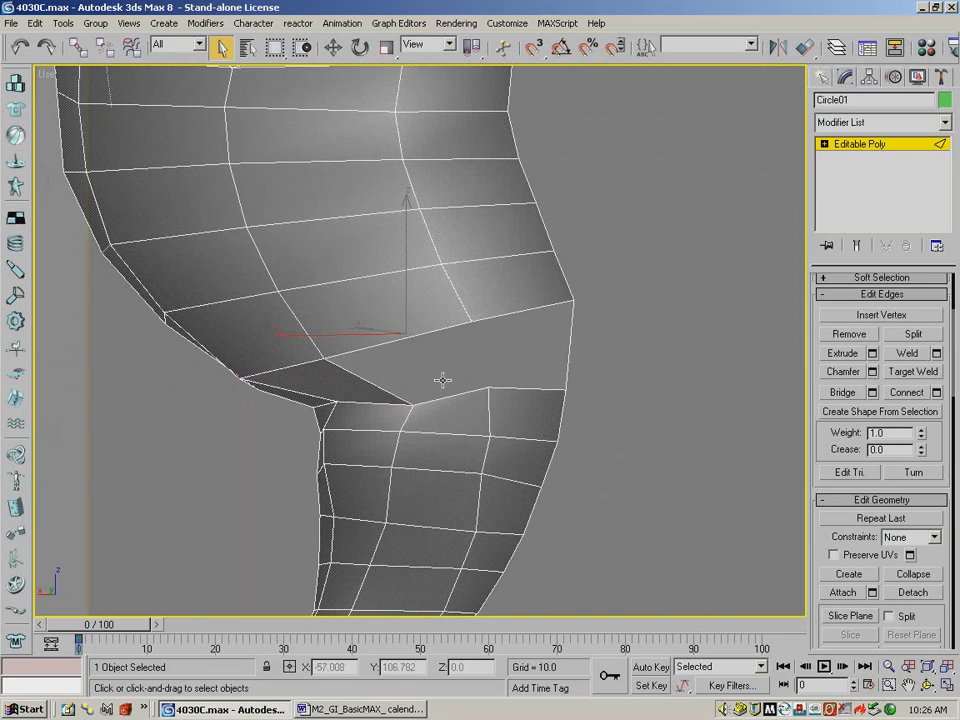
pyautogui.click(417, 335)
pyautogui.keyDown('ctrl'); pyautogui.click(452, 396); pyautogui.keyUp('ctrl')
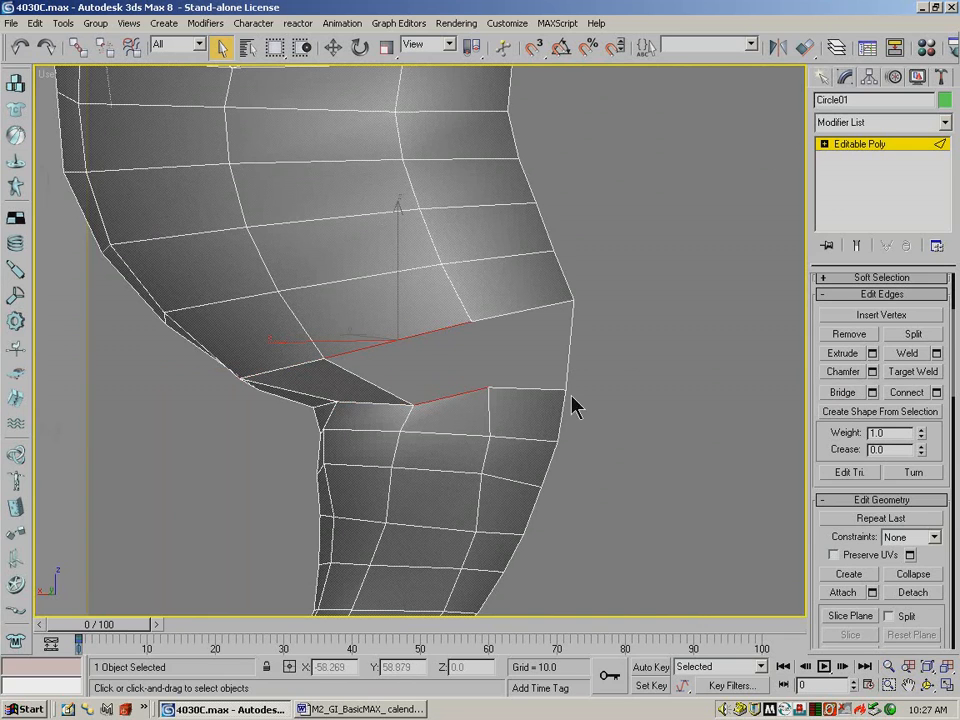
pyautogui.click(843, 393)
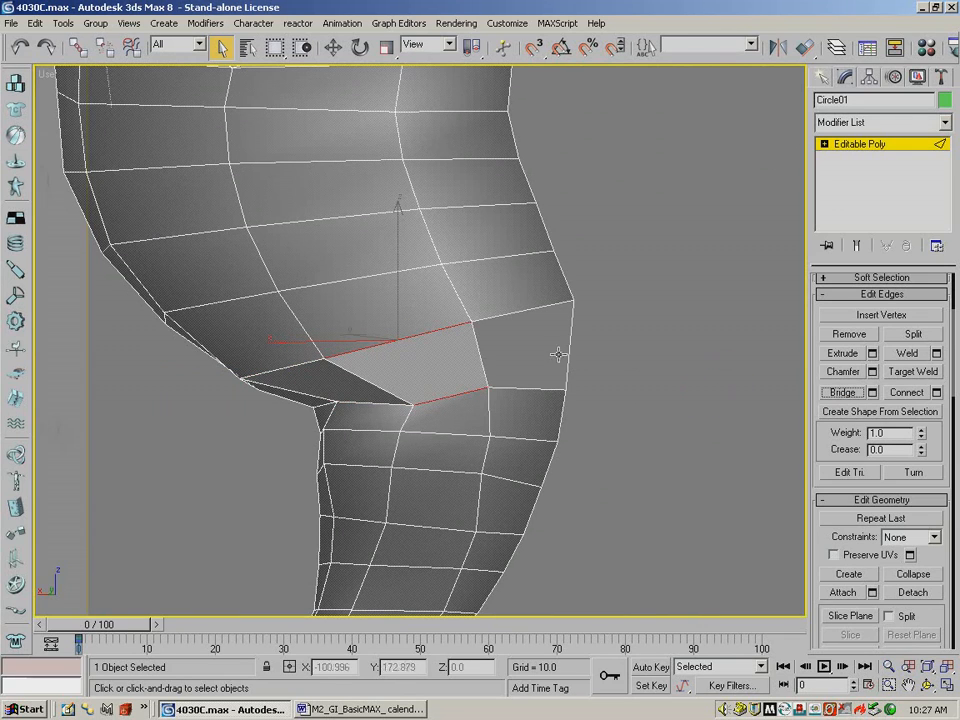
pyautogui.click(508, 313)
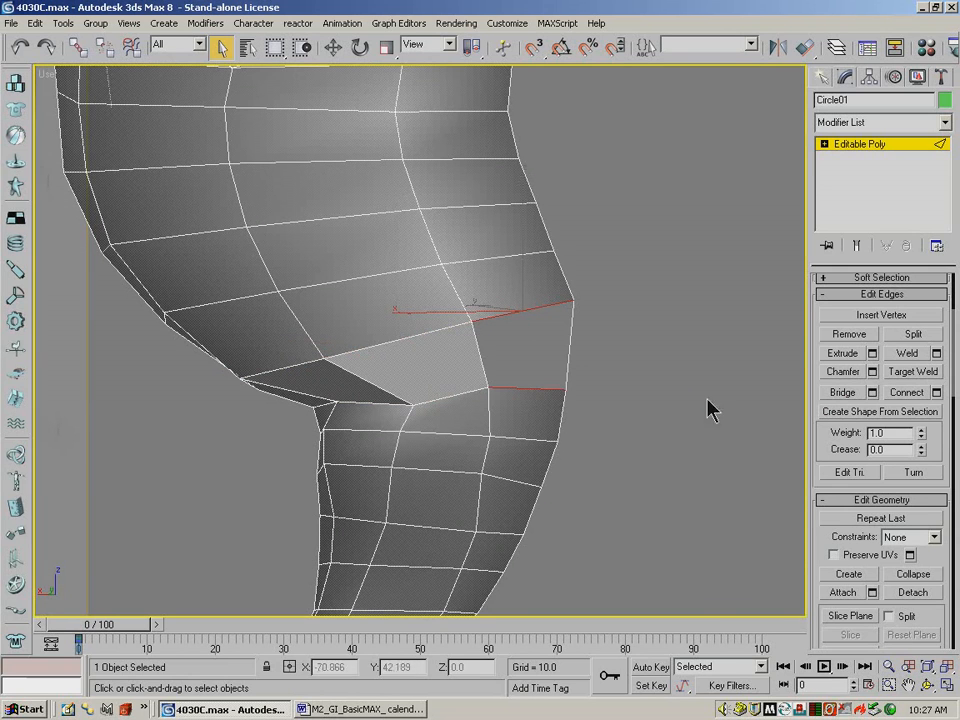
# Bridge the central pair of open edges on the outer side between the middle and lower leg pieces.
pyautogui.click(927, 685)
pyautogui.moveTo(495, 300); pyautogui.dragTo(320, 298)
pyautogui.click(907, 686)
pyautogui.moveTo(624, 476); pyautogui.dragTo(410, 240)
pyautogui.click(928, 686)
pyautogui.moveTo(456, 366); pyautogui.dragTo(399, 374)
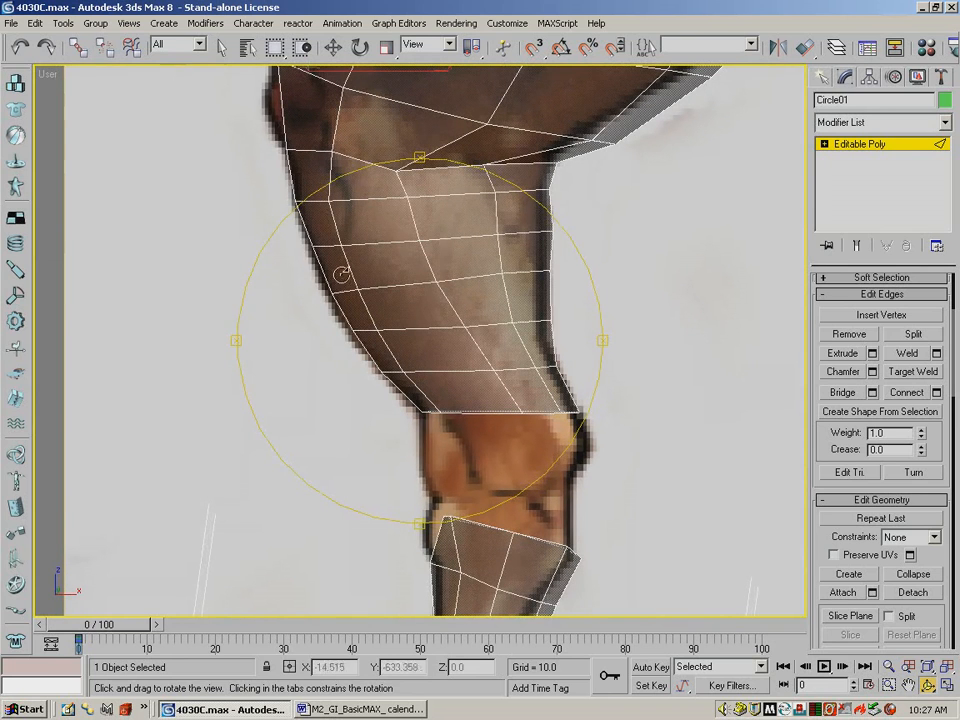
pyautogui.click(220, 46)
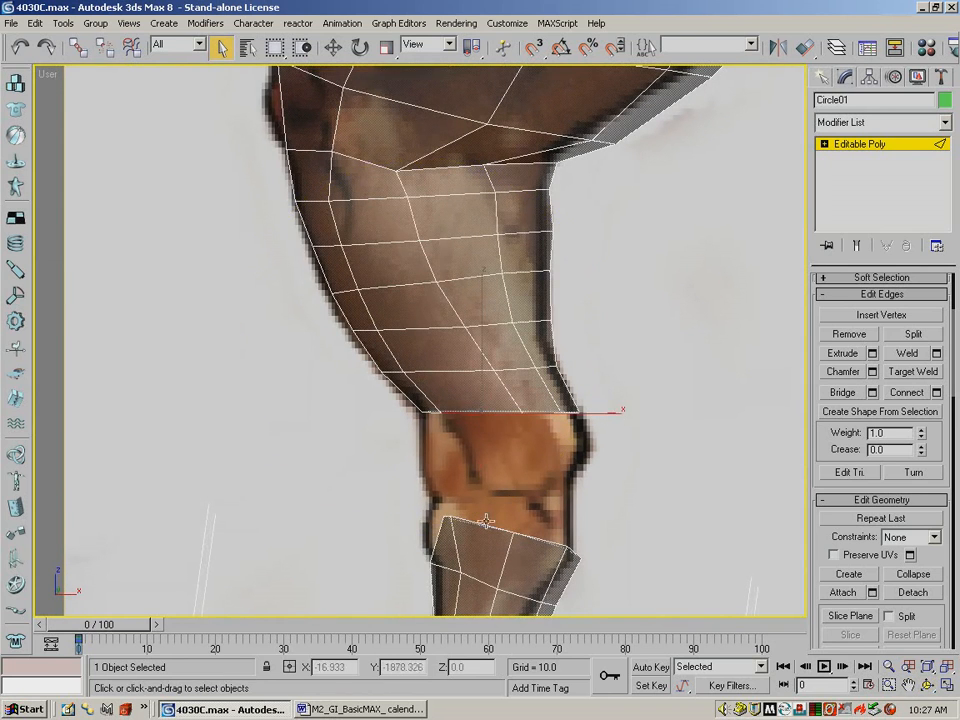
pyautogui.hotkey('ctrl', 'r')
pyautogui.moveTo(465, 414); pyautogui.dragTo(669, 420)
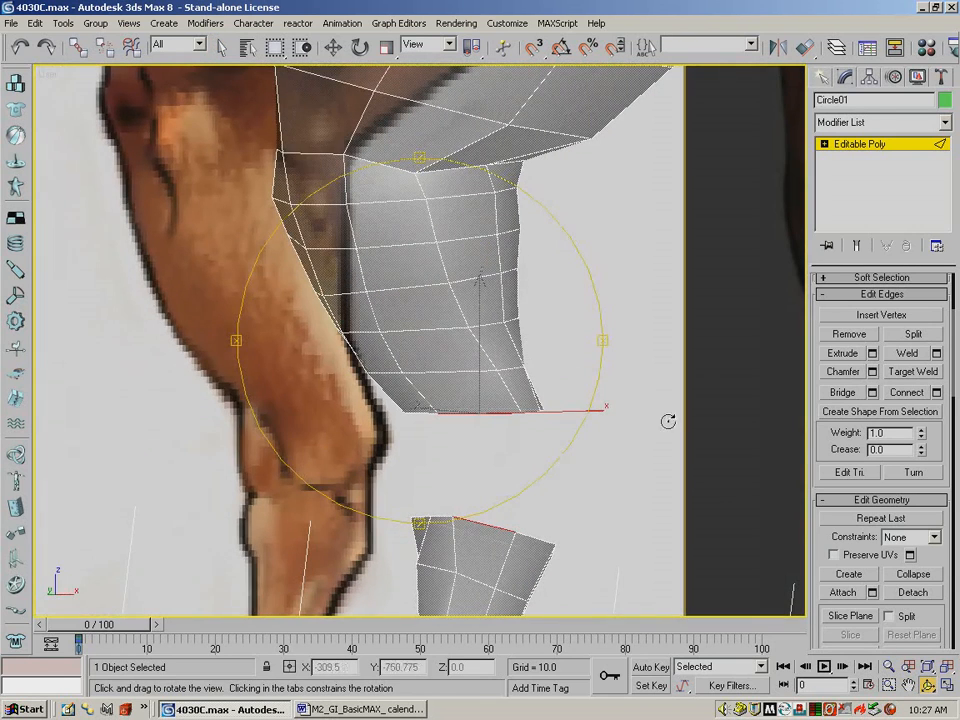
pyautogui.click(845, 392)
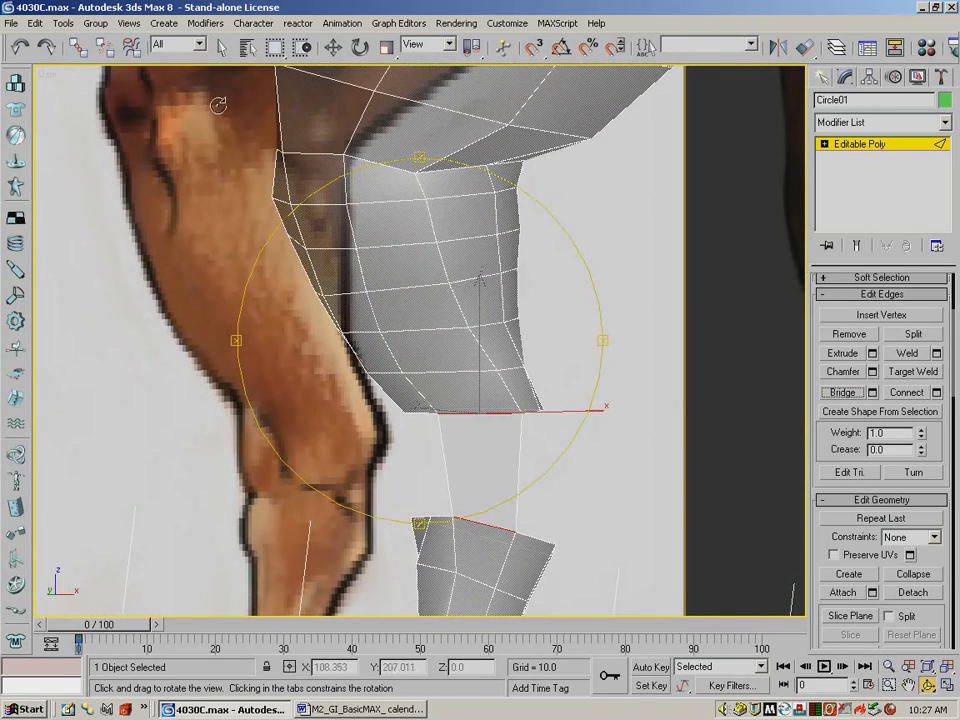
# Turn off the leg's see-through display and bridge the adjacent edge pair toward the back of the lower gap.
pyautogui.rightClick(248, 110)
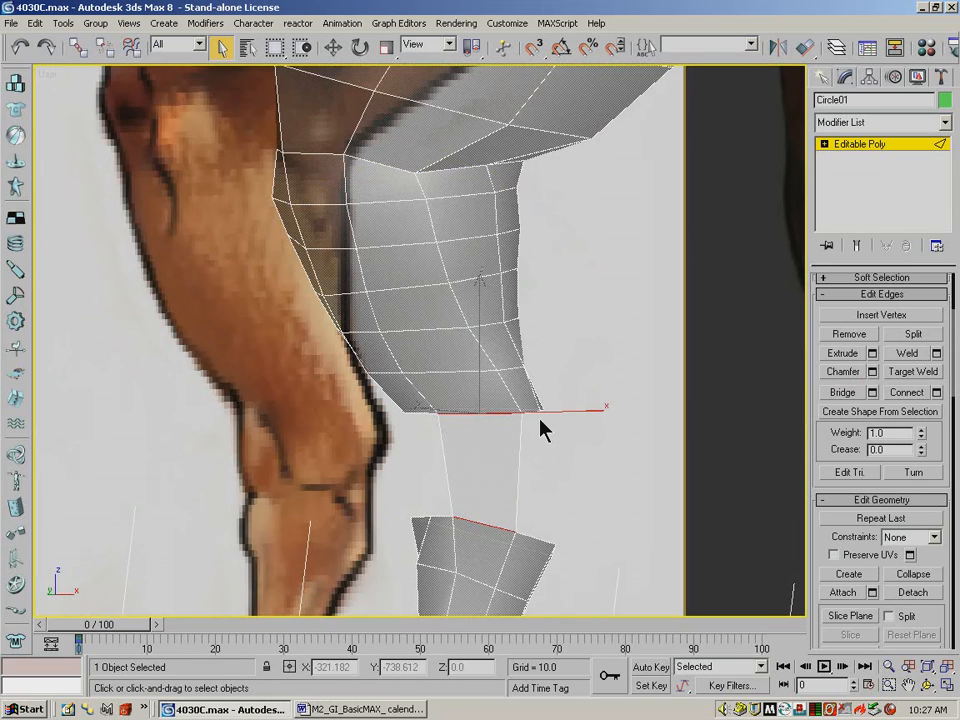
pyautogui.hotkey('alt', 'x')
pyautogui.click(530, 410)
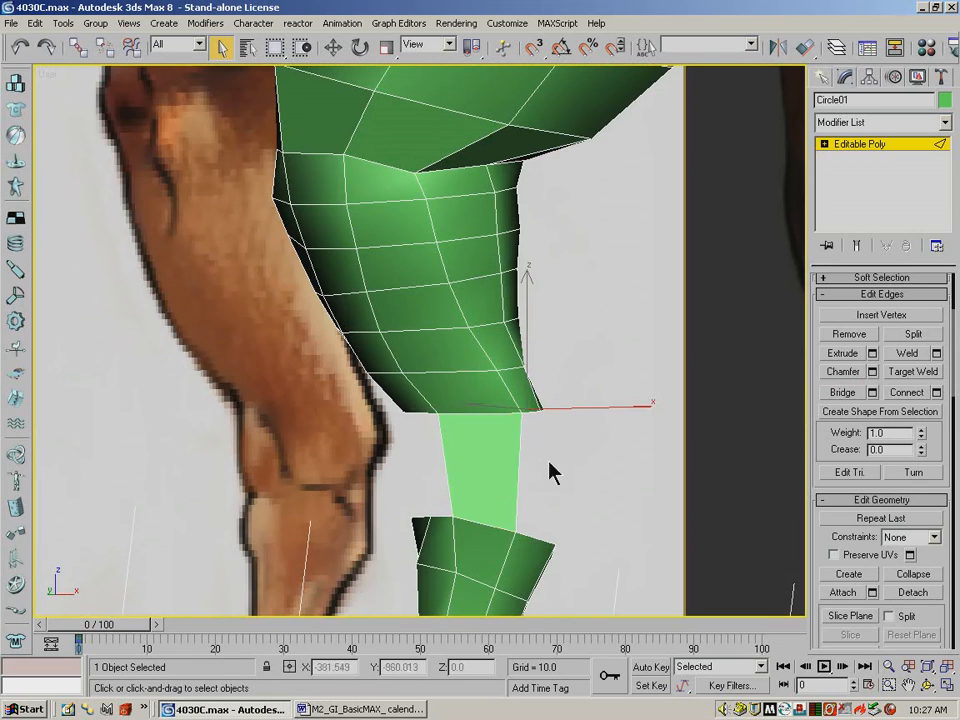
pyautogui.click(530, 413)
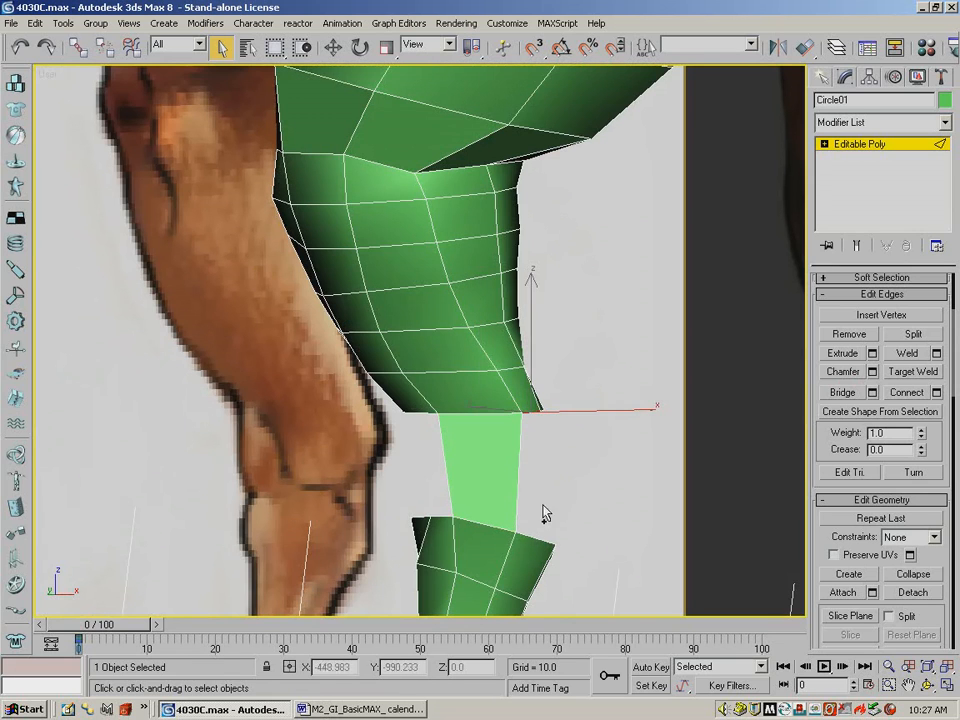
pyautogui.click(850, 394)
# Bridge two more pairs of open edges around the back of the gap between the middle and lower leg pieces.
pyautogui.click(928, 685)
pyautogui.moveTo(473, 342); pyautogui.dragTo(313, 336)
pyautogui.click(221, 46)
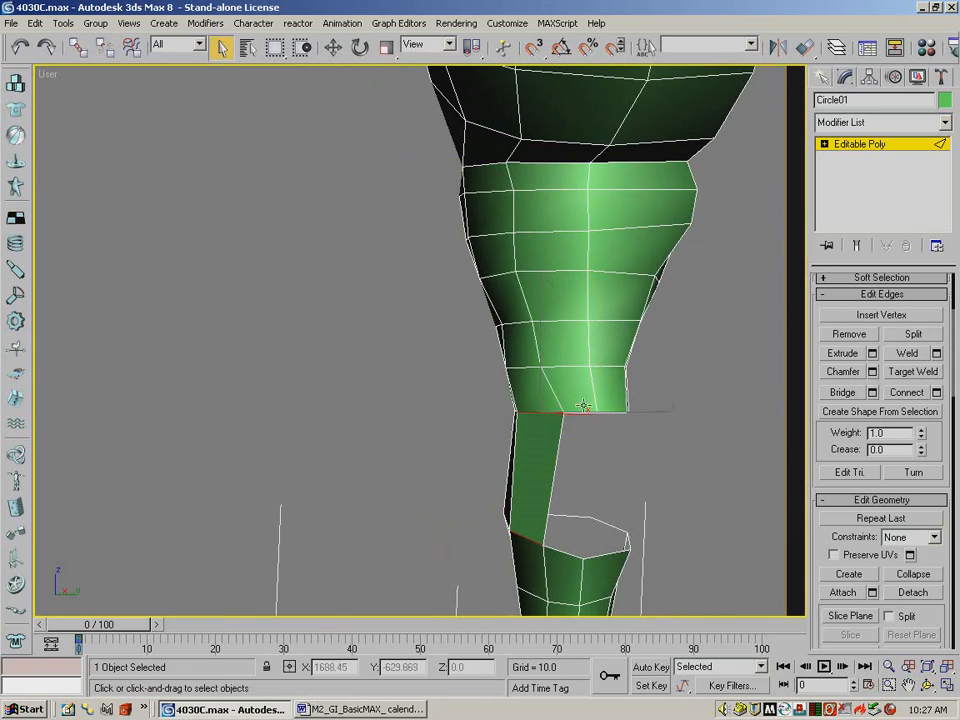
pyautogui.click(588, 410)
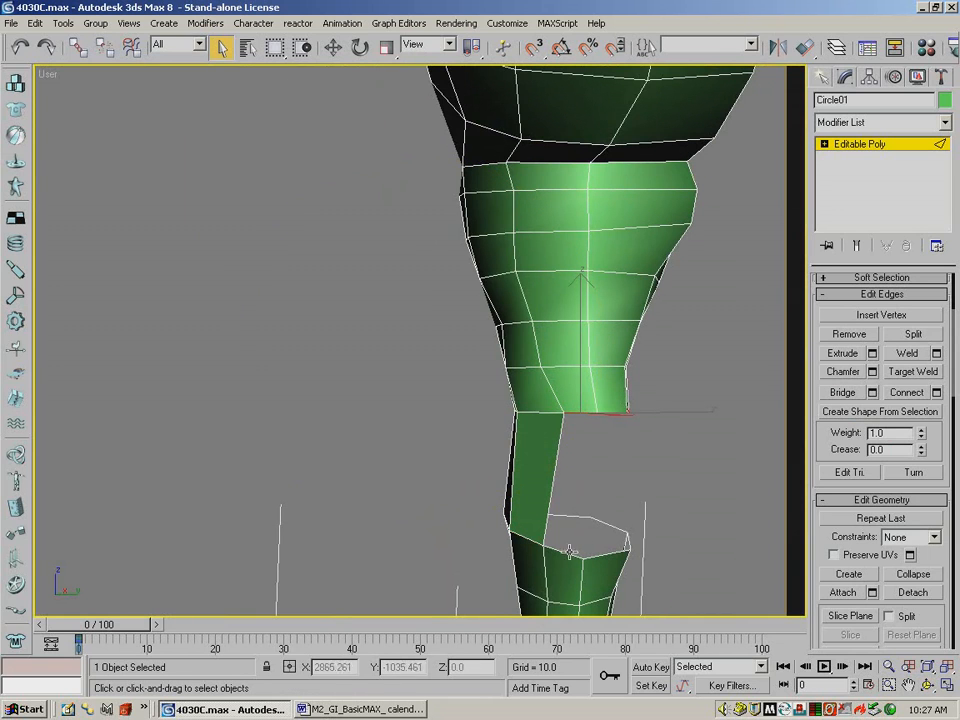
pyautogui.click(852, 396)
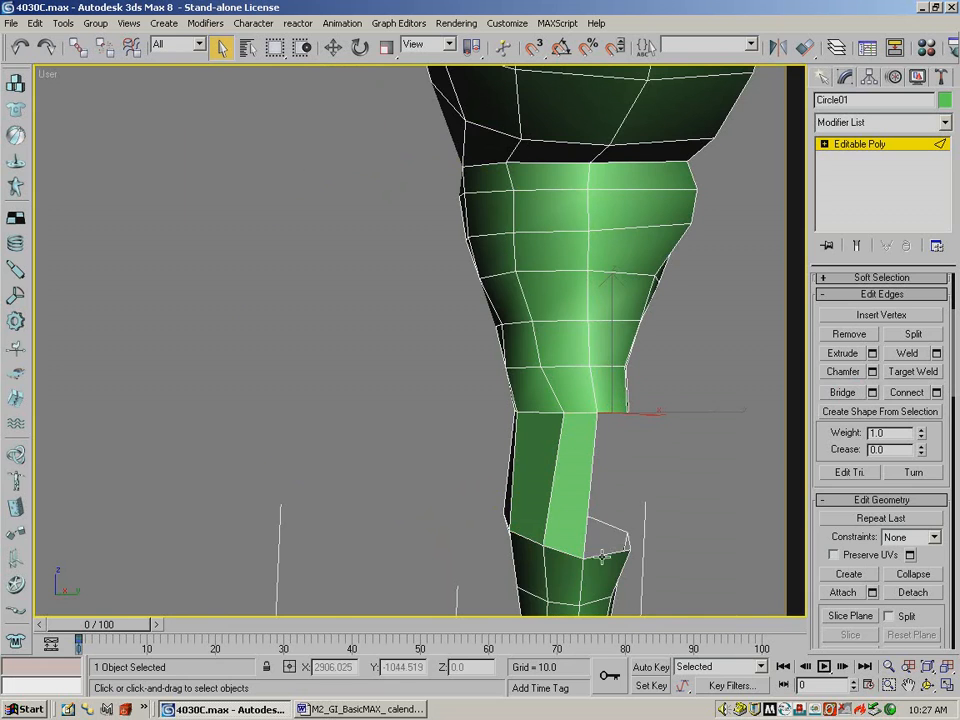
pyautogui.click(845, 392)
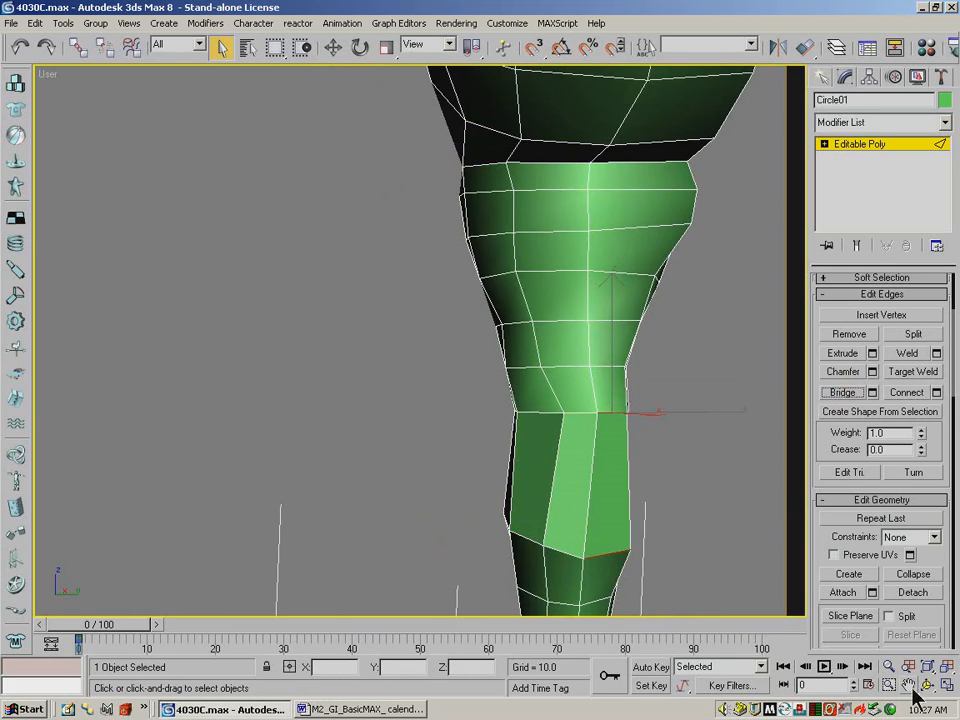
# Bridge two neighbouring pairs of open edges on the inner side of the gap between the middle and lower leg pieces.
pyautogui.hotkey('ctrl', 'r')
pyautogui.moveTo(585, 388); pyautogui.dragTo(450, 390)
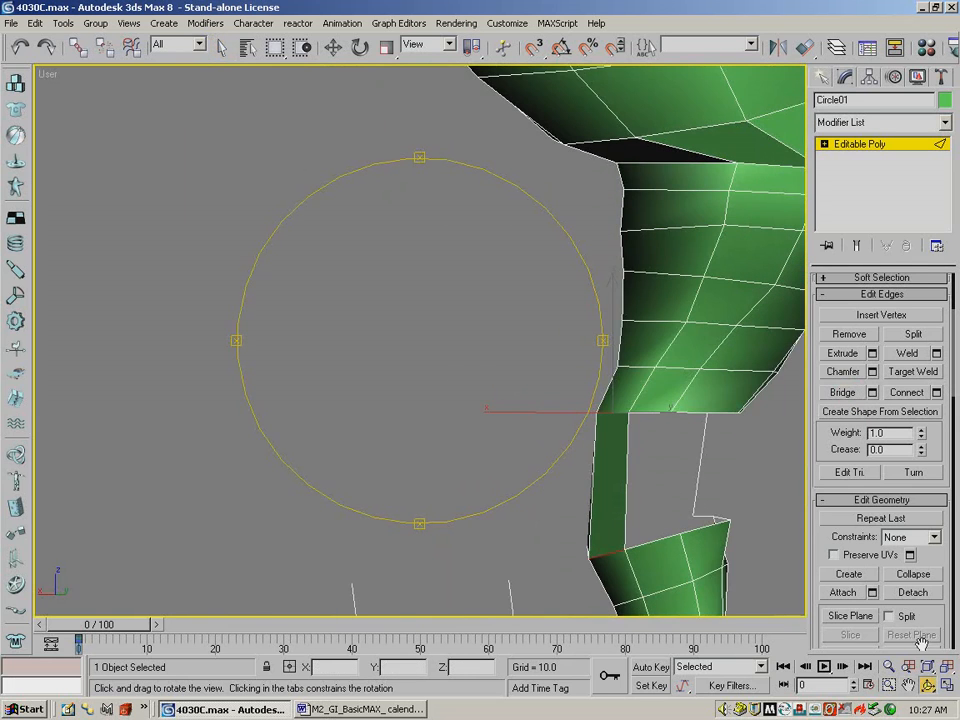
pyautogui.click(903, 686)
pyautogui.moveTo(540, 390); pyautogui.dragTo(266, 321)
pyautogui.click(222, 46)
pyautogui.click(364, 368)
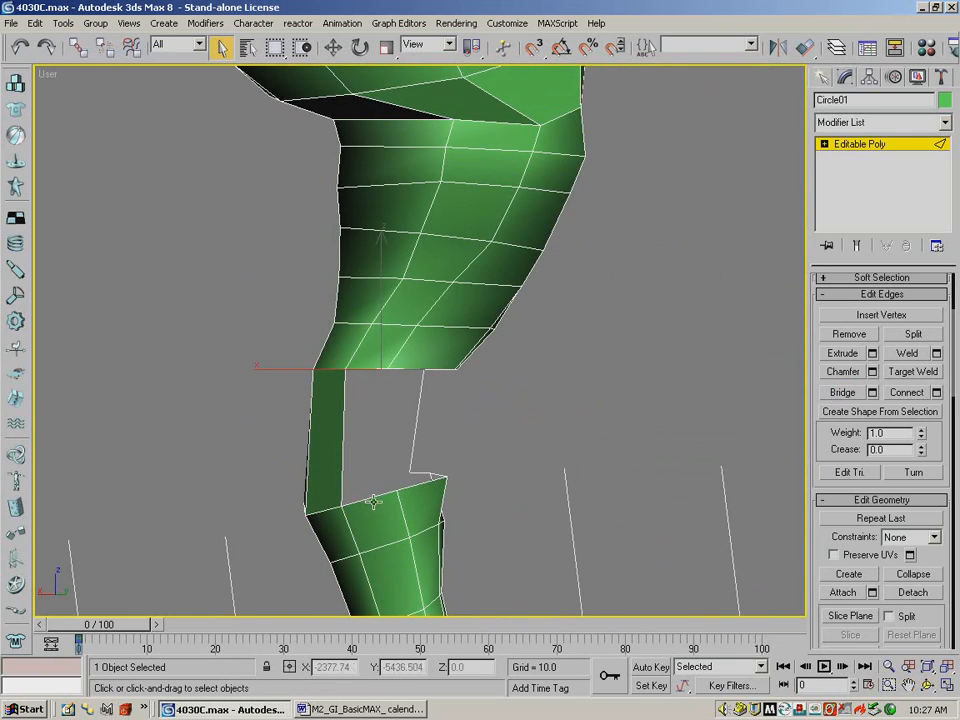
pyautogui.click(842, 393)
pyautogui.click(20, 47)
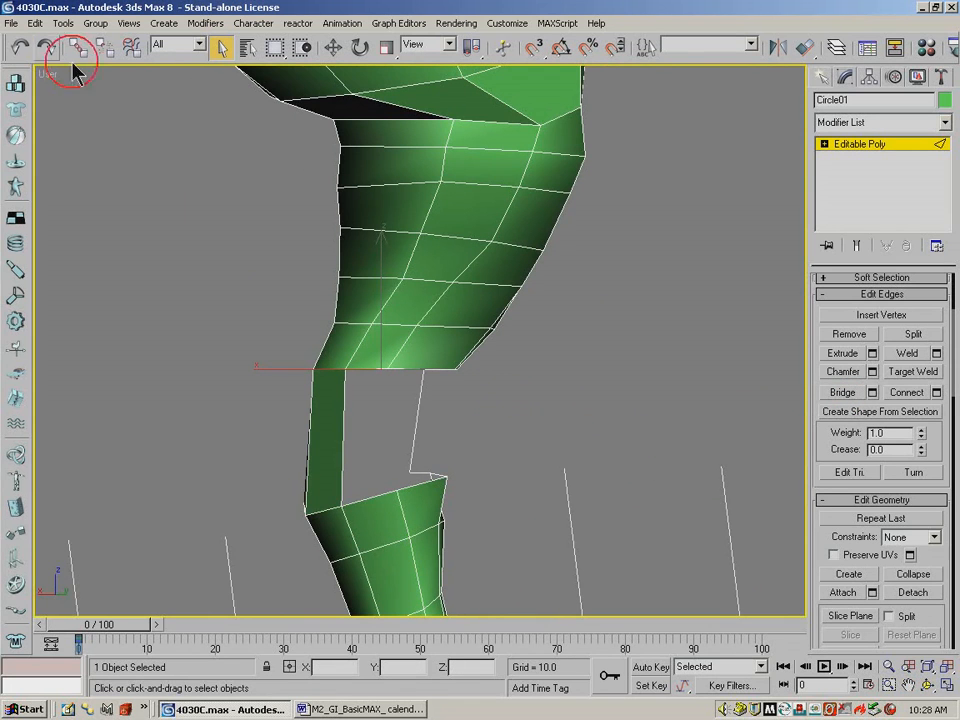
pyautogui.click(374, 380)
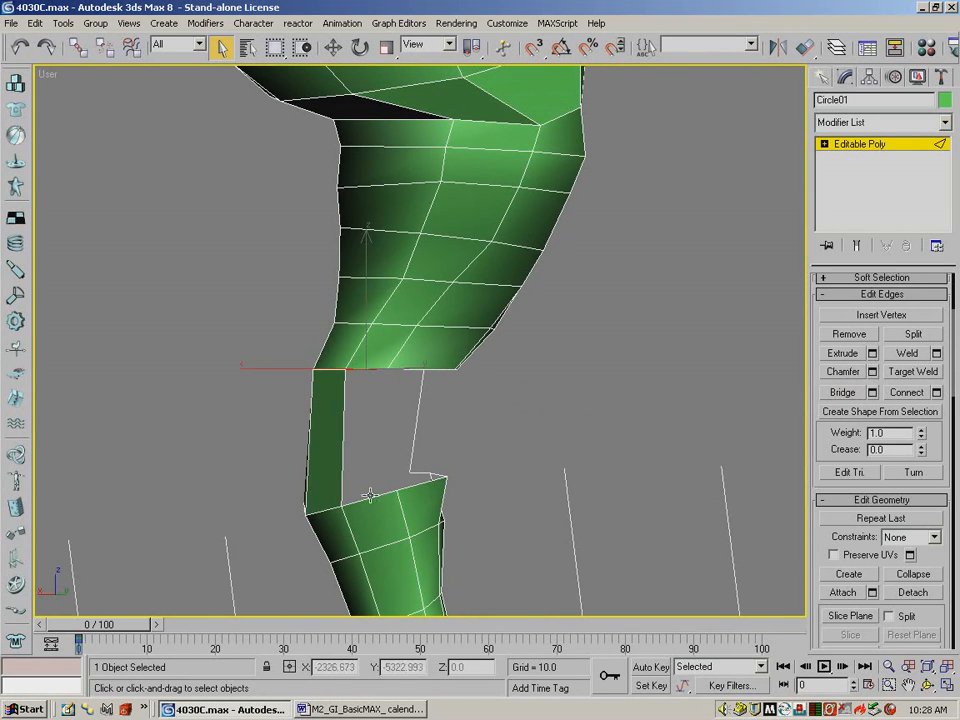
pyautogui.click(842, 392)
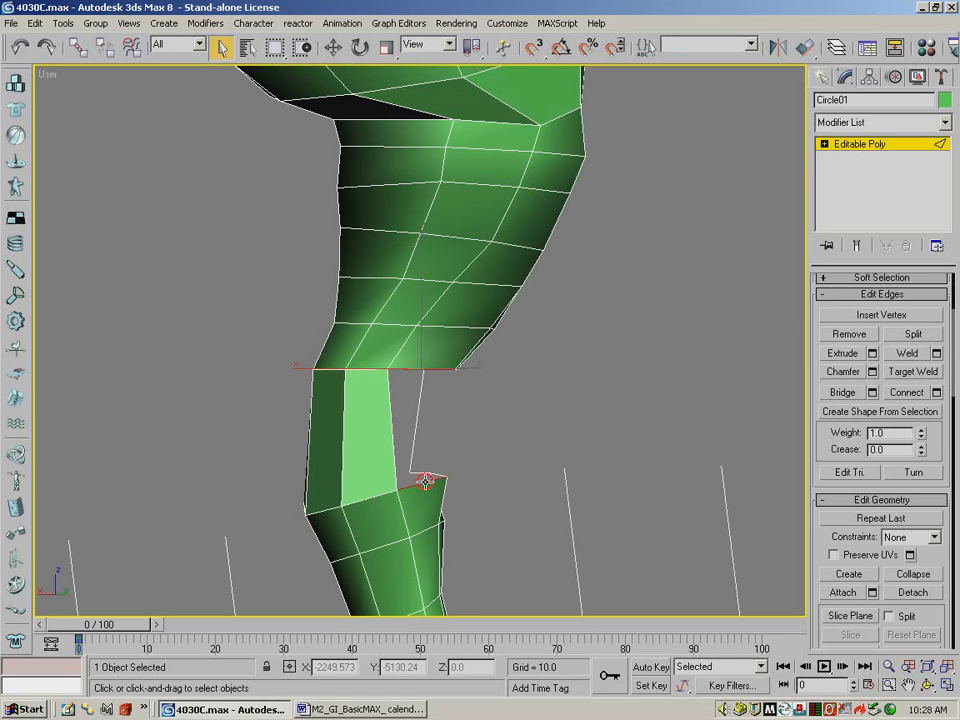
pyautogui.click(842, 393)
# Bridge the last two pairs of open edges to close the gap between the middle and lower leg pieces.
pyautogui.click(931, 686)
pyautogui.moveTo(518, 322); pyautogui.dragTo(303, 325)
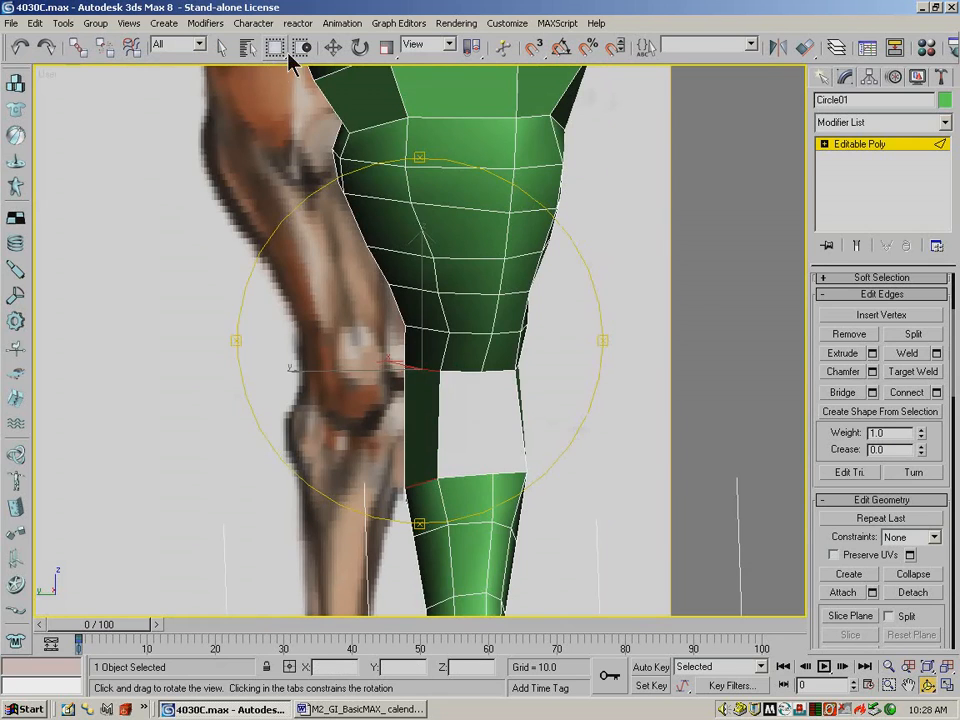
pyautogui.click(224, 47)
pyautogui.click(464, 373)
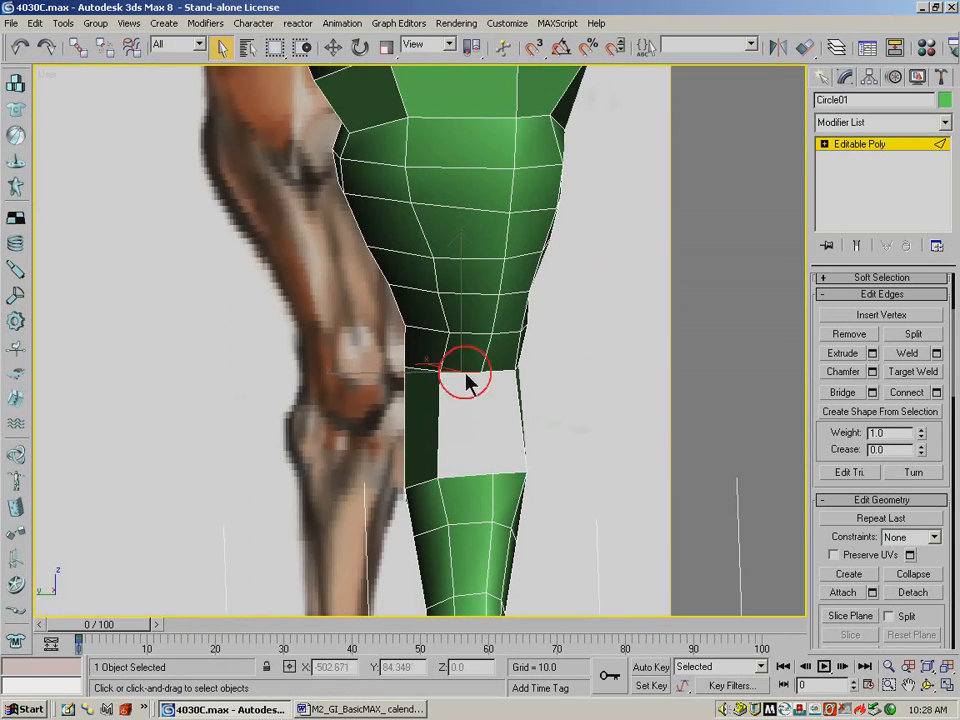
pyautogui.keyDown('ctrl'); pyautogui.click(502, 472); pyautogui.keyUp('ctrl')
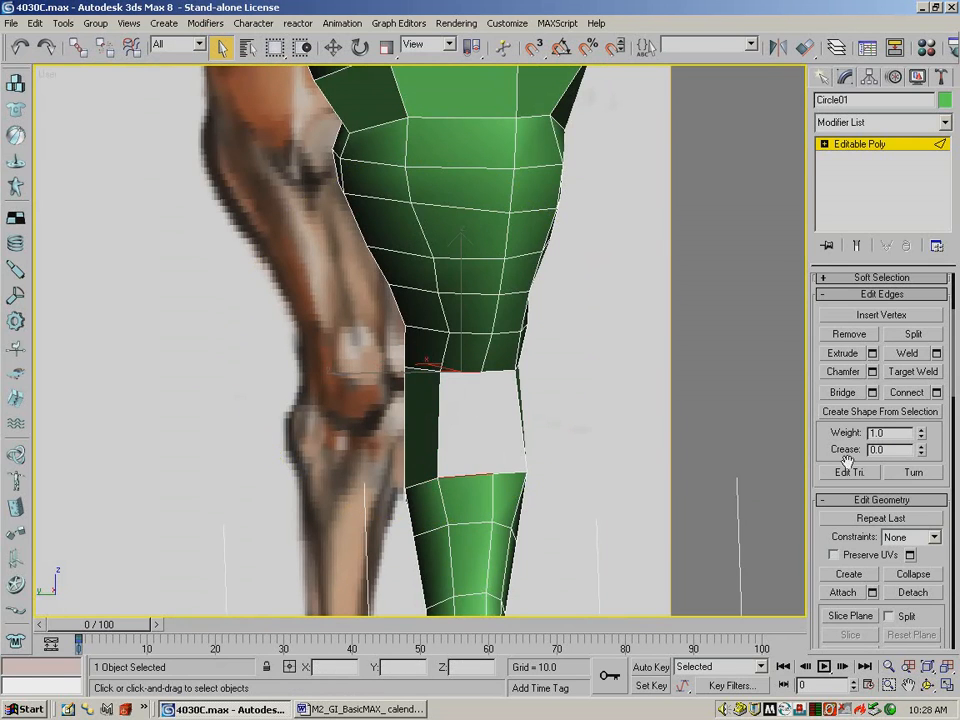
pyautogui.click(851, 394)
pyautogui.click(502, 373)
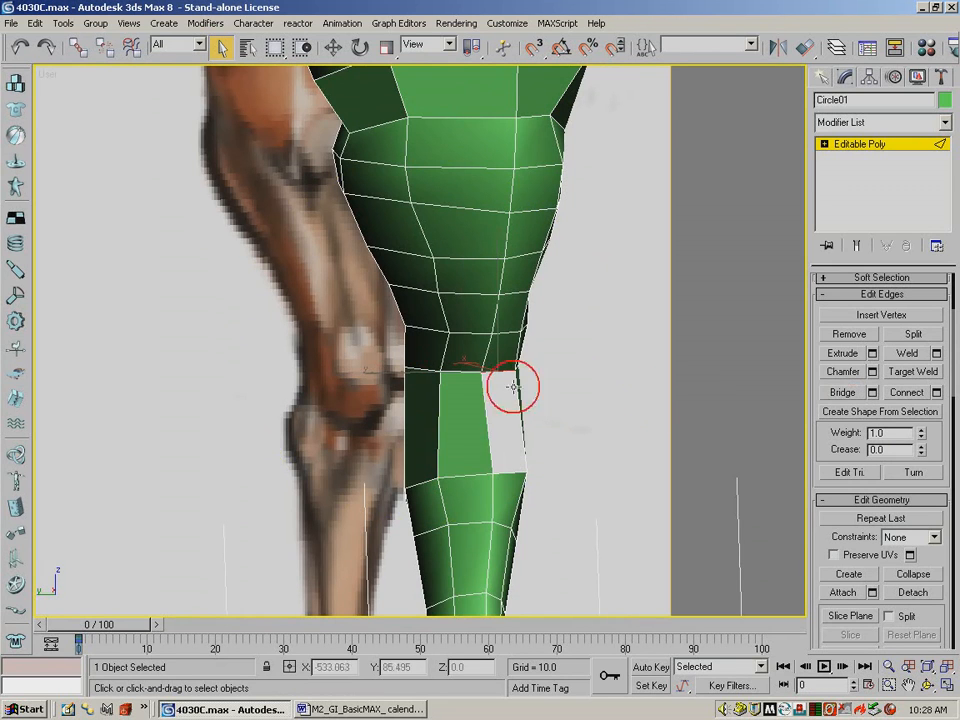
pyautogui.keyDown('ctrl'); pyautogui.click(511, 473); pyautogui.keyUp('ctrl')
pyautogui.click(843, 394)
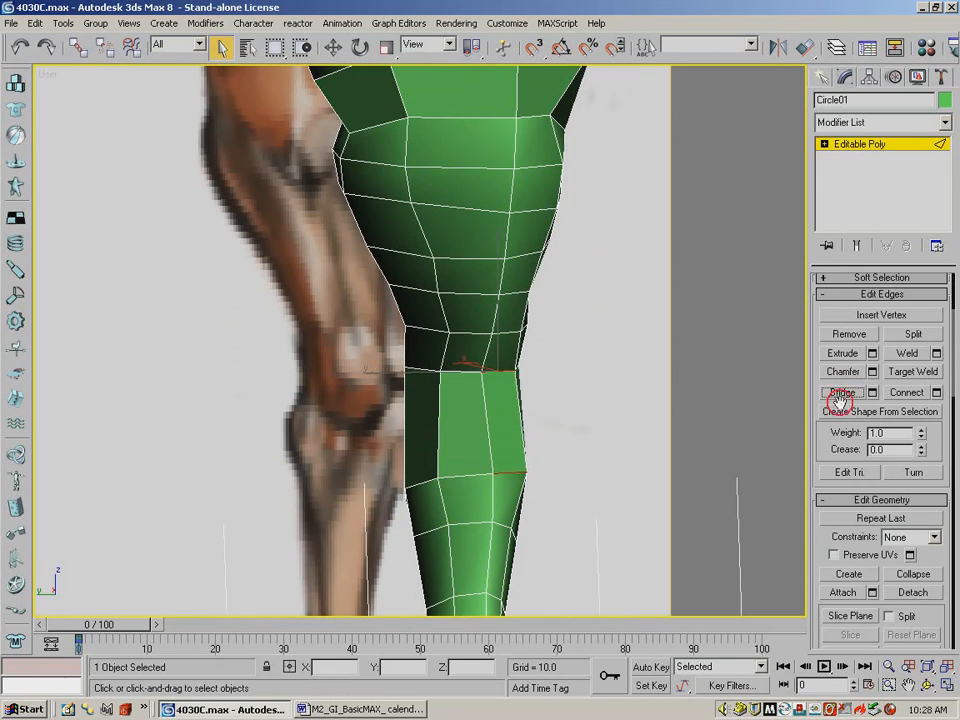
# Switch to the front view, leave edge editing and turn on the leg's see-through display over the reference art.
pyautogui.click(928, 688)
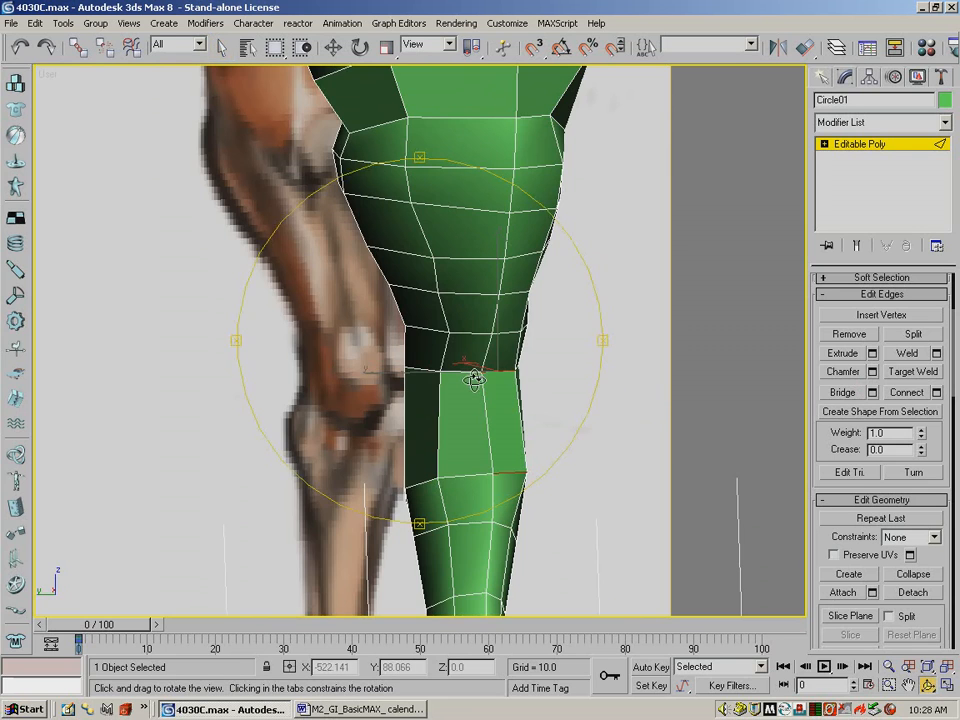
pyautogui.press('f')
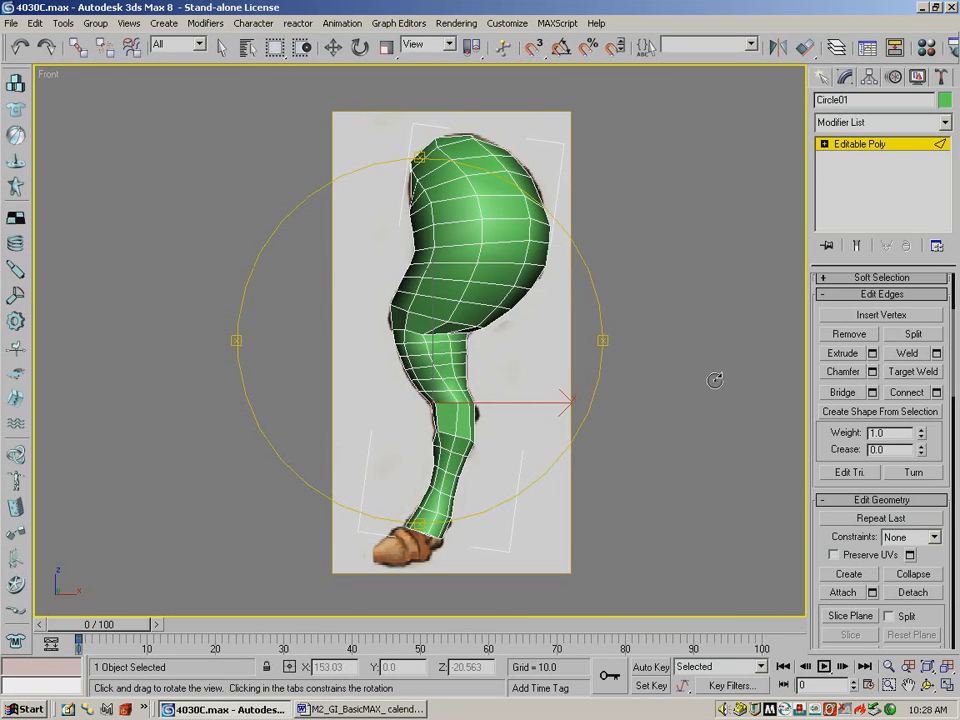
pyautogui.click(867, 142)
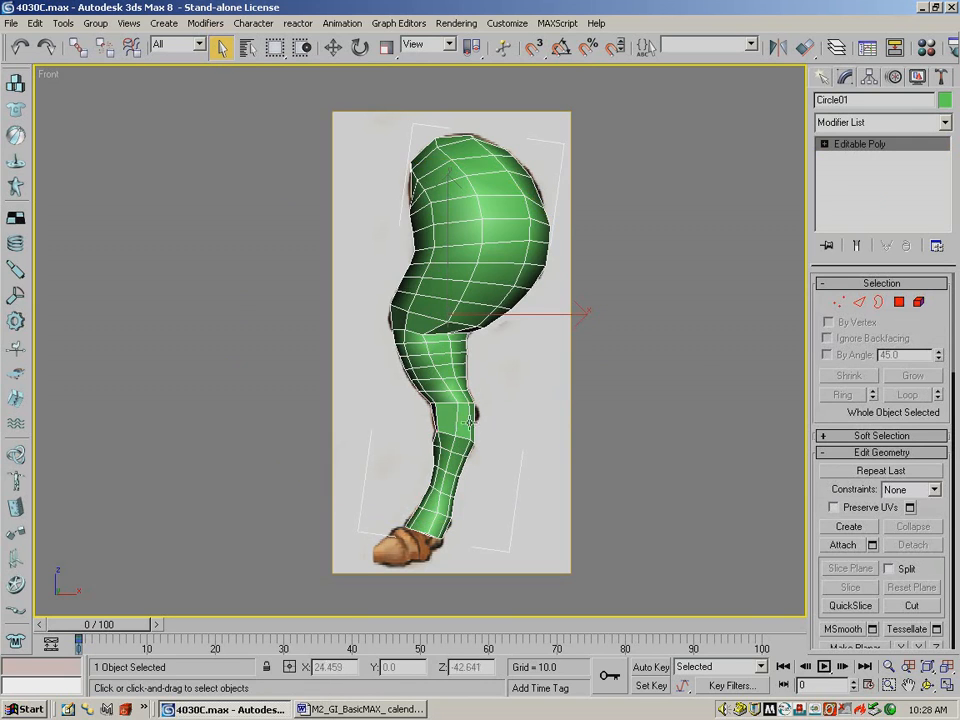
pyautogui.hotkey('alt', 'x')
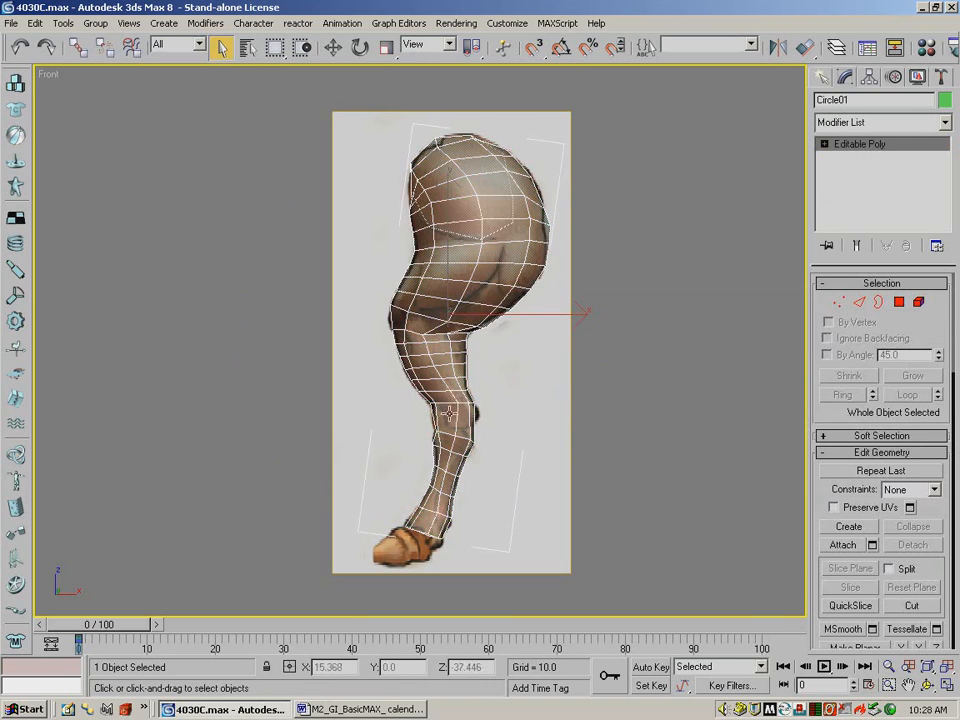
pyautogui.click(884, 680)
pyautogui.moveTo(548, 510); pyautogui.dragTo(390, 367)
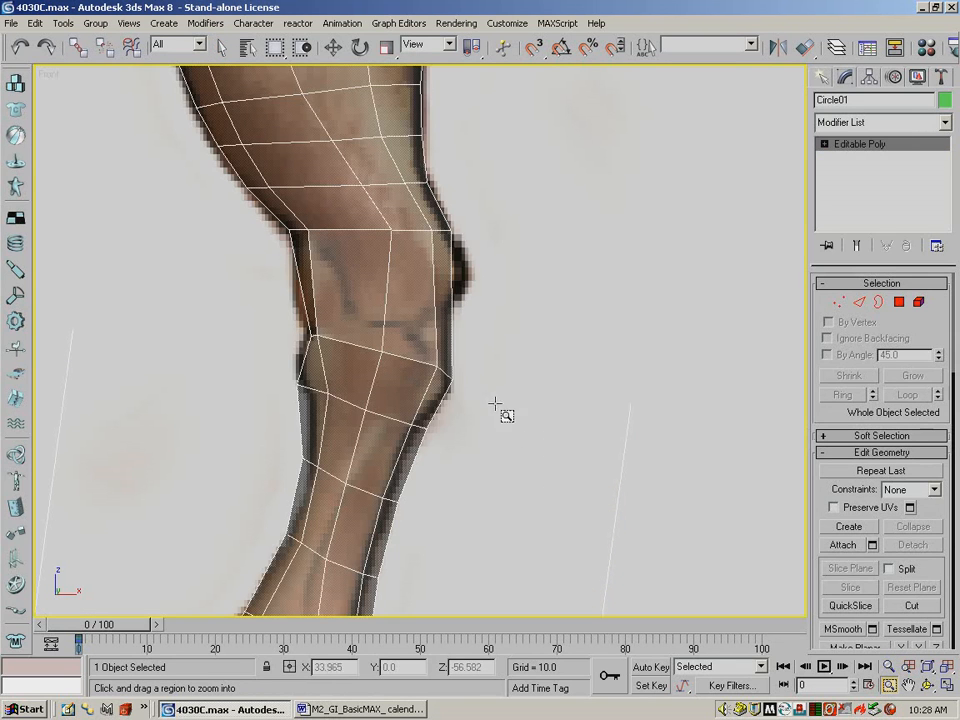
# Connect the eight vertical edges of the bridged joint section with 3 segments, pinch 30 and slide 6.
pyautogui.press('2')
pyautogui.moveTo(258, 266); pyautogui.dragTo(522, 300)
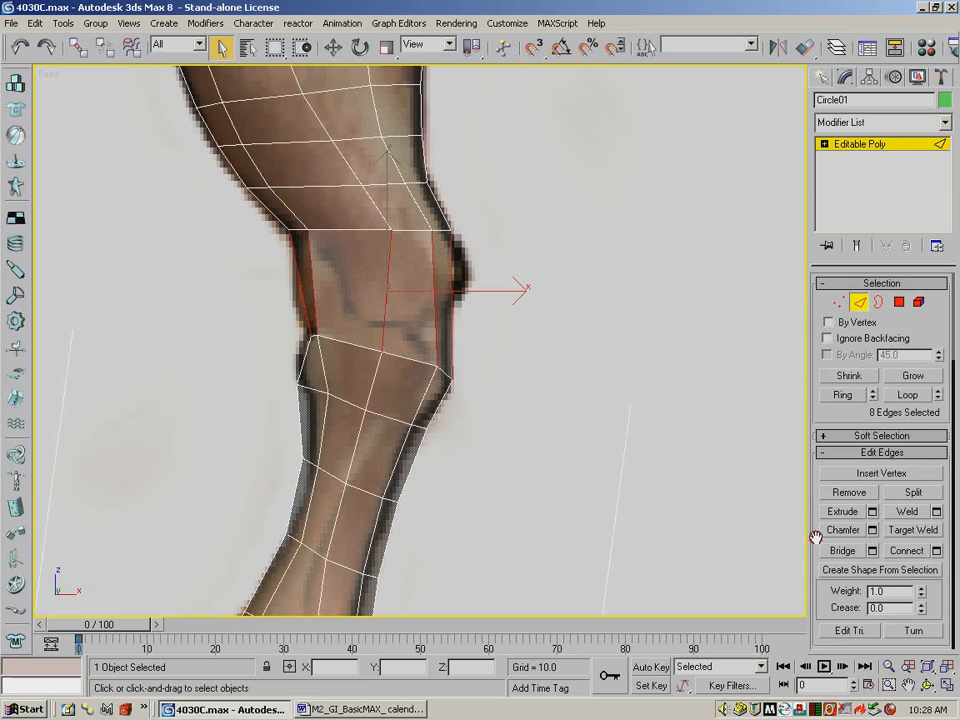
pyautogui.moveTo(816, 538); pyautogui.dragTo(812, 452)
pyautogui.click(937, 455)
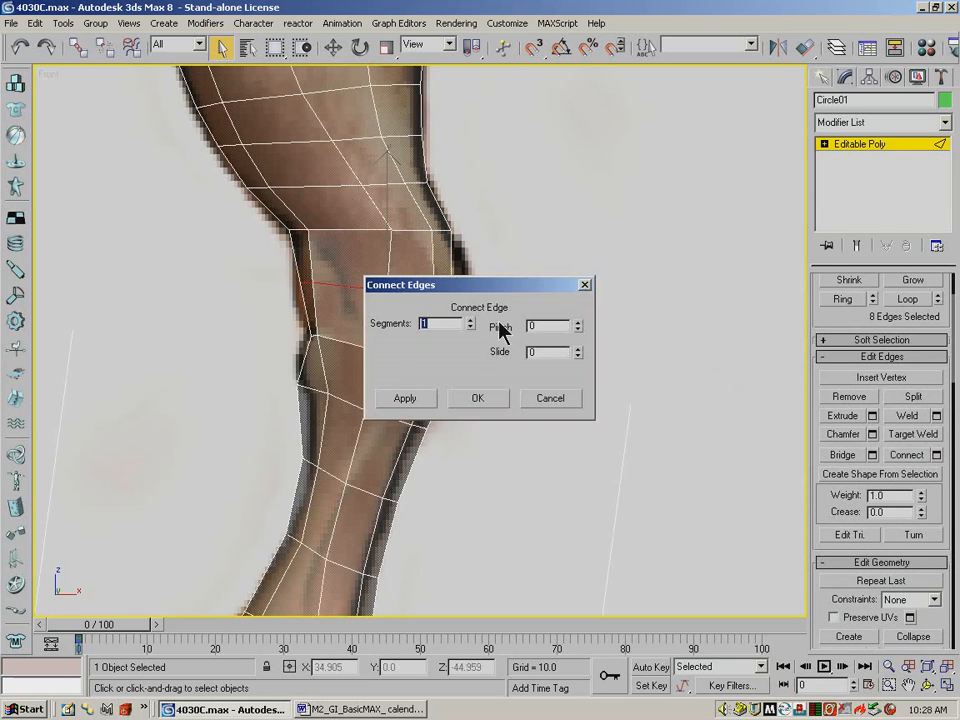
pyautogui.moveTo(495, 281); pyautogui.dragTo(724, 194)
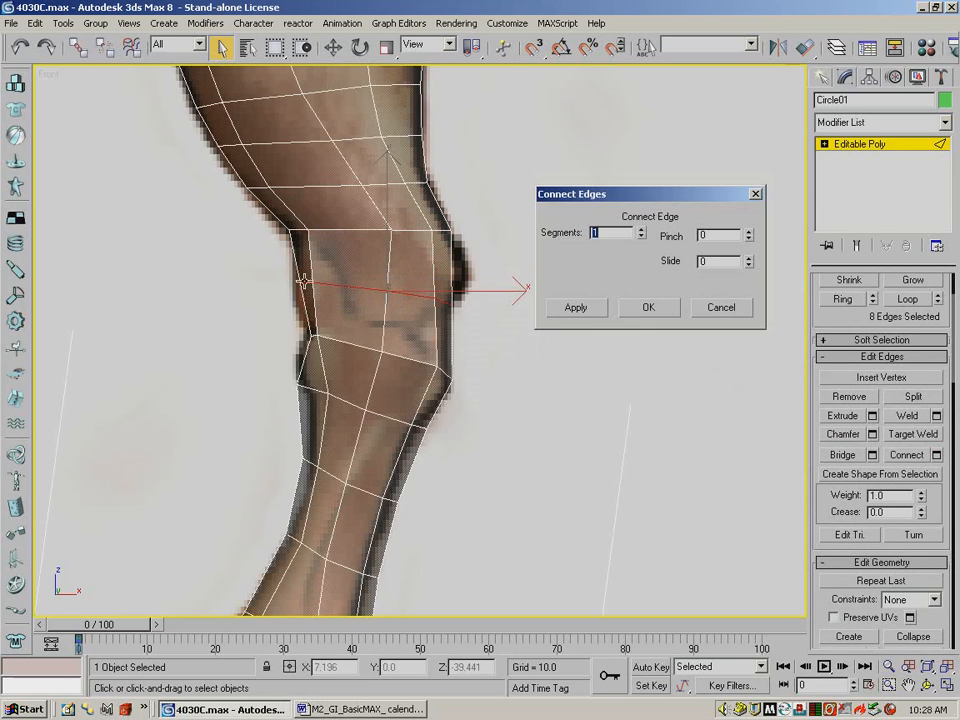
pyautogui.click(640, 230)
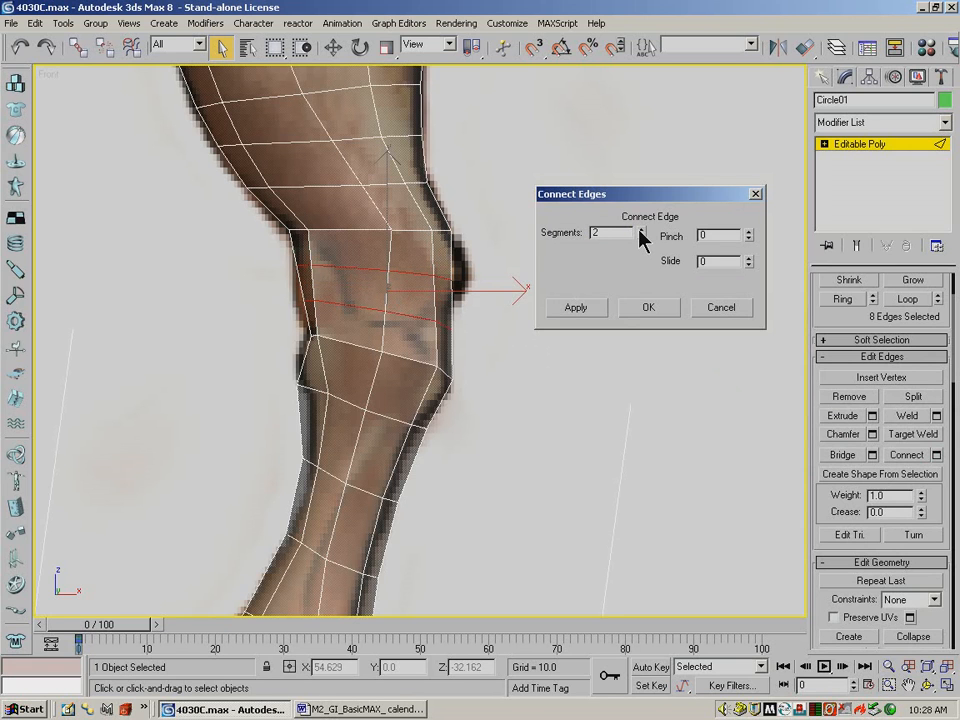
pyautogui.click(641, 229)
pyautogui.moveTo(748, 236); pyautogui.dragTo(750, 186)
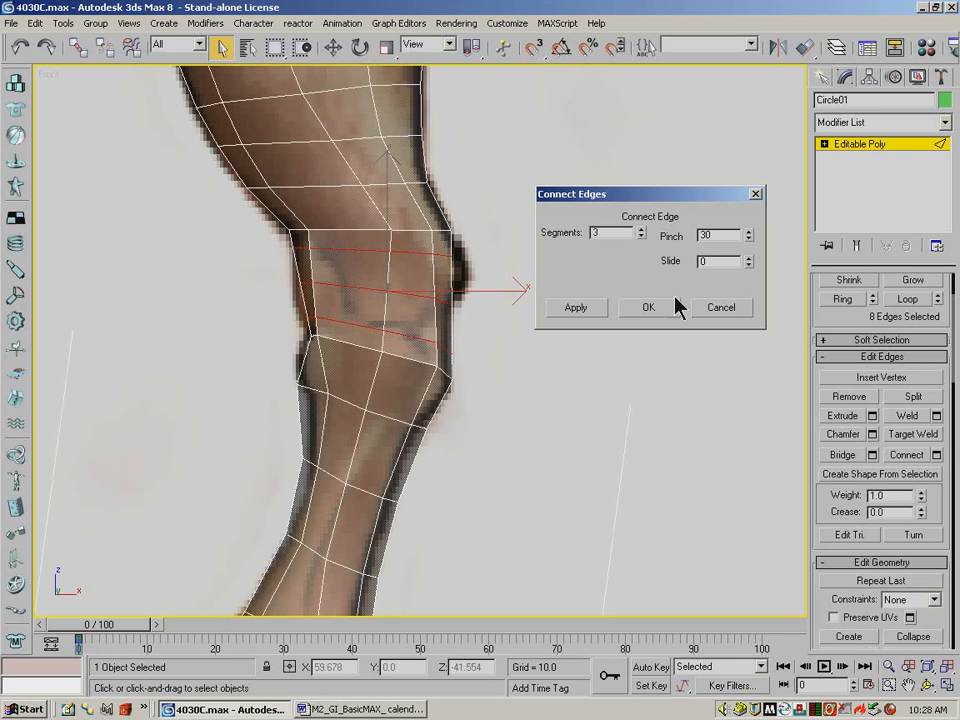
pyautogui.moveTo(752, 268)
pyautogui.mouseDown()
pyautogui.moveTo(746, 214)
pyautogui.moveTo(744, 279)
pyautogui.mouseUp()
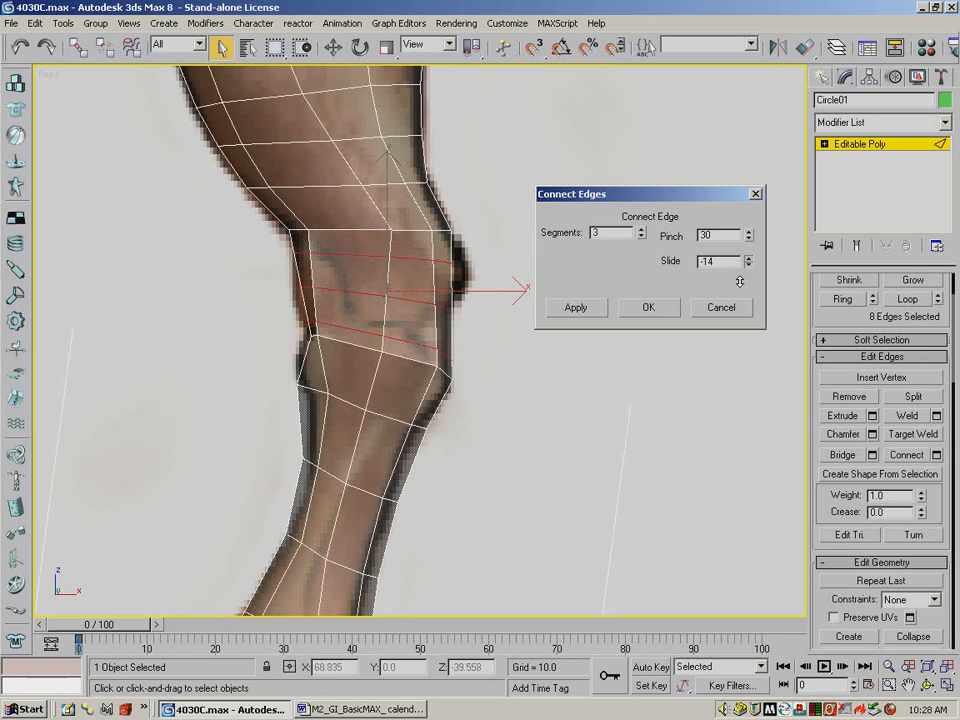
pyautogui.moveTo(740, 234); pyautogui.dragTo(740, 248)
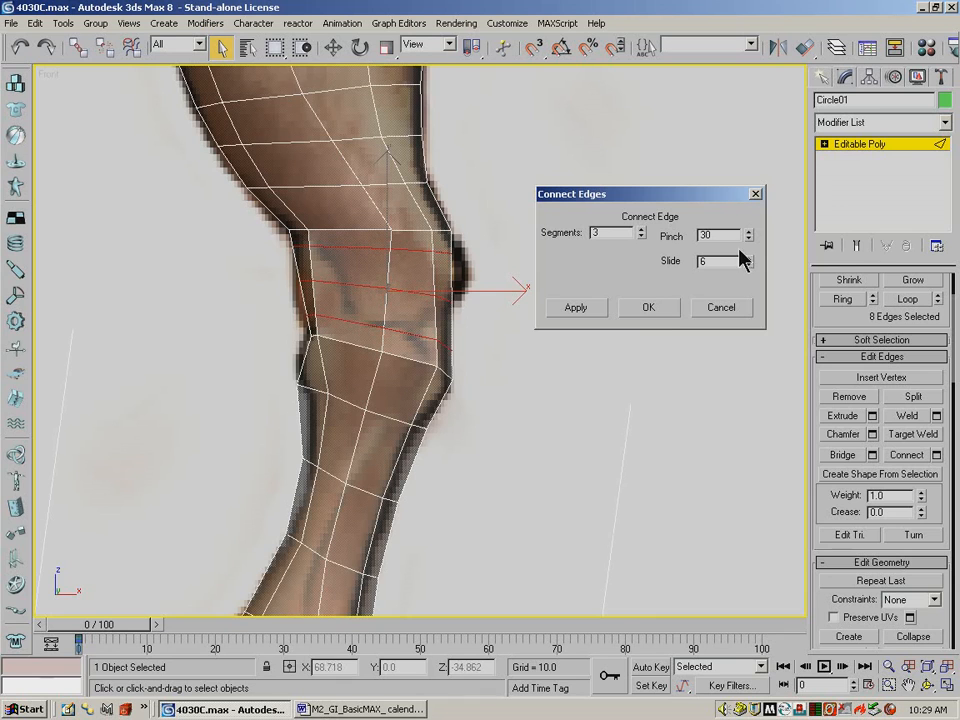
pyautogui.click(651, 309)
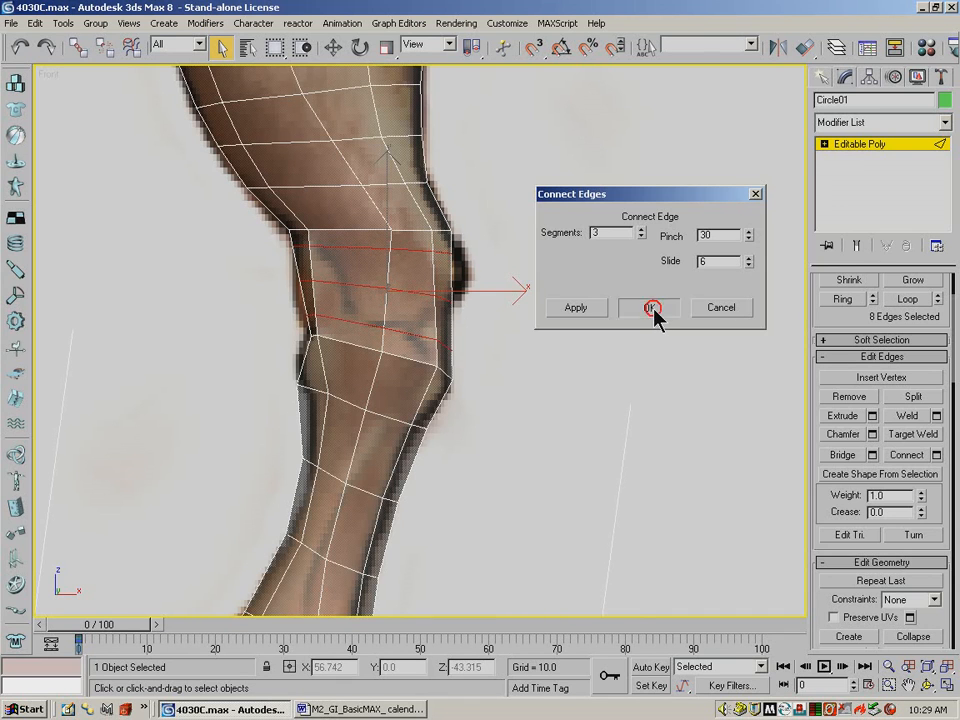
# In vertex mode, move the front vertices of the joint's middle and lower rows to follow the reference outline.
pyautogui.click(825, 145)
pyautogui.click(838, 158)
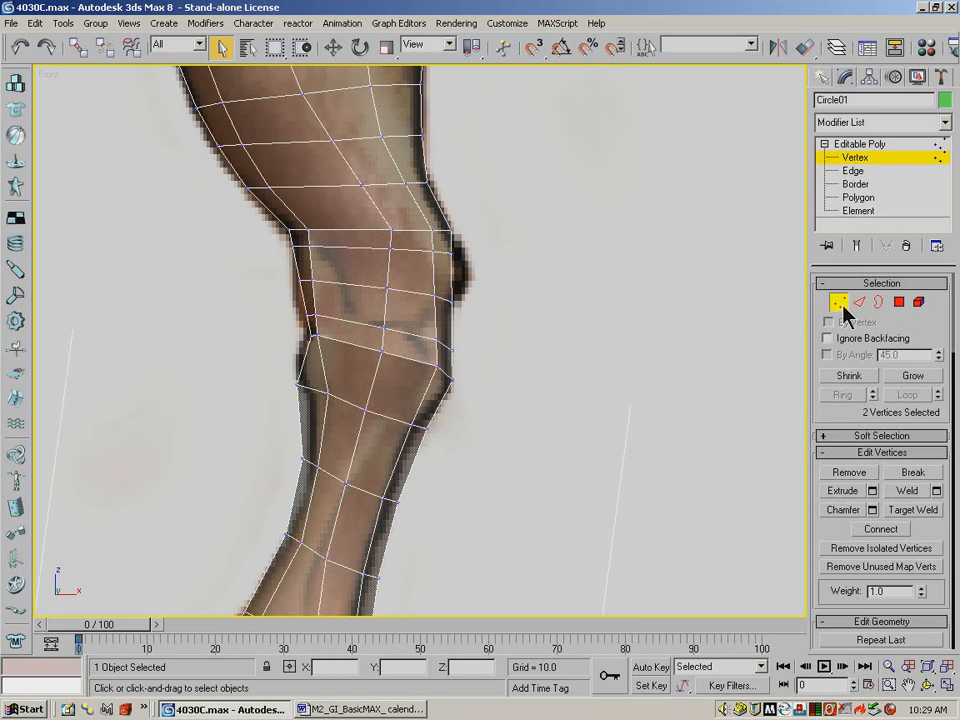
pyautogui.moveTo(281, 270); pyautogui.dragTo(350, 287)
pyautogui.click(333, 47)
pyautogui.moveTo(424, 279); pyautogui.dragTo(413, 280)
pyautogui.moveTo(325, 320); pyautogui.dragTo(380, 317)
pyautogui.moveTo(293, 328); pyautogui.dragTo(340, 350)
pyautogui.moveTo(310, 247); pyautogui.dragTo(309, 271)
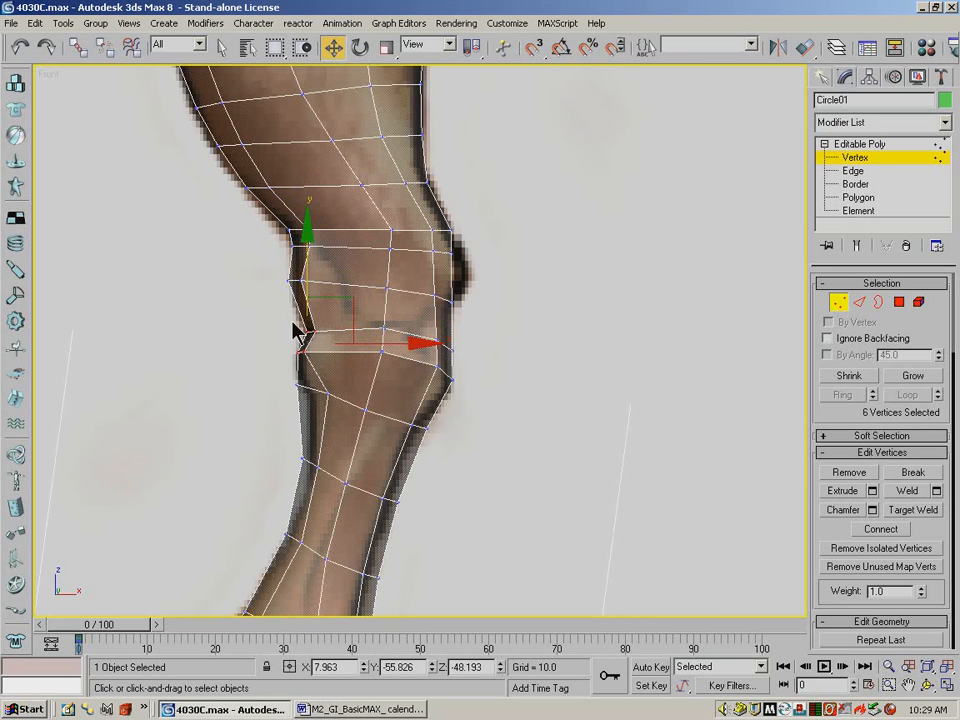
# Shift the second column of vertices on the joint's three new rows inward from the front outline.
pyautogui.click(340, 322)
pyautogui.moveTo(312, 349); pyautogui.dragTo(310, 350)
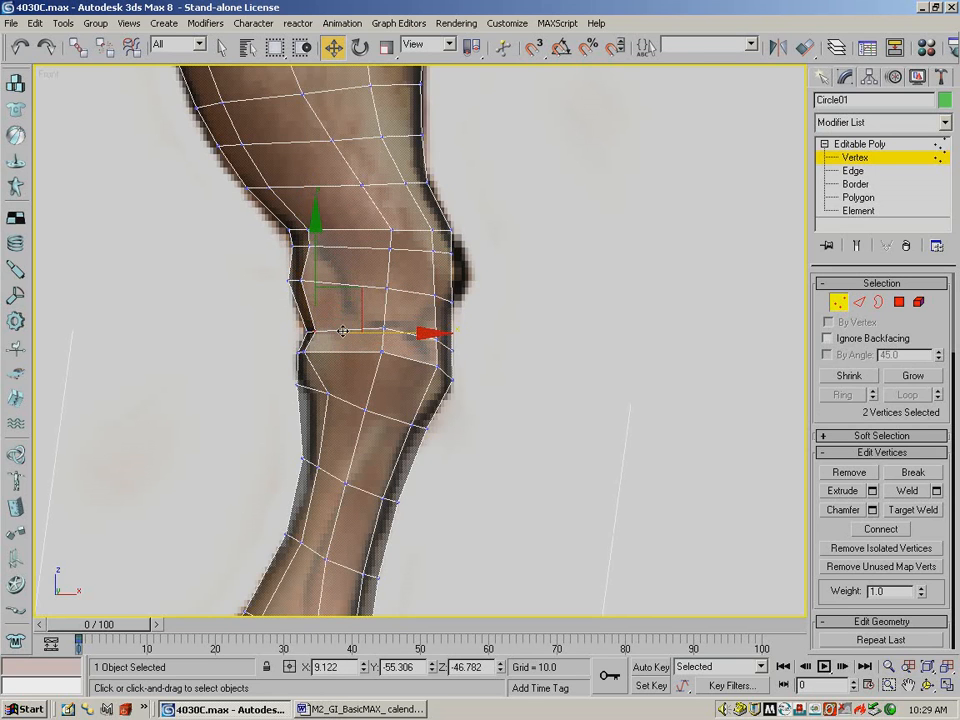
pyautogui.click(350, 267)
pyautogui.moveTo(310, 277); pyautogui.dragTo(364, 281)
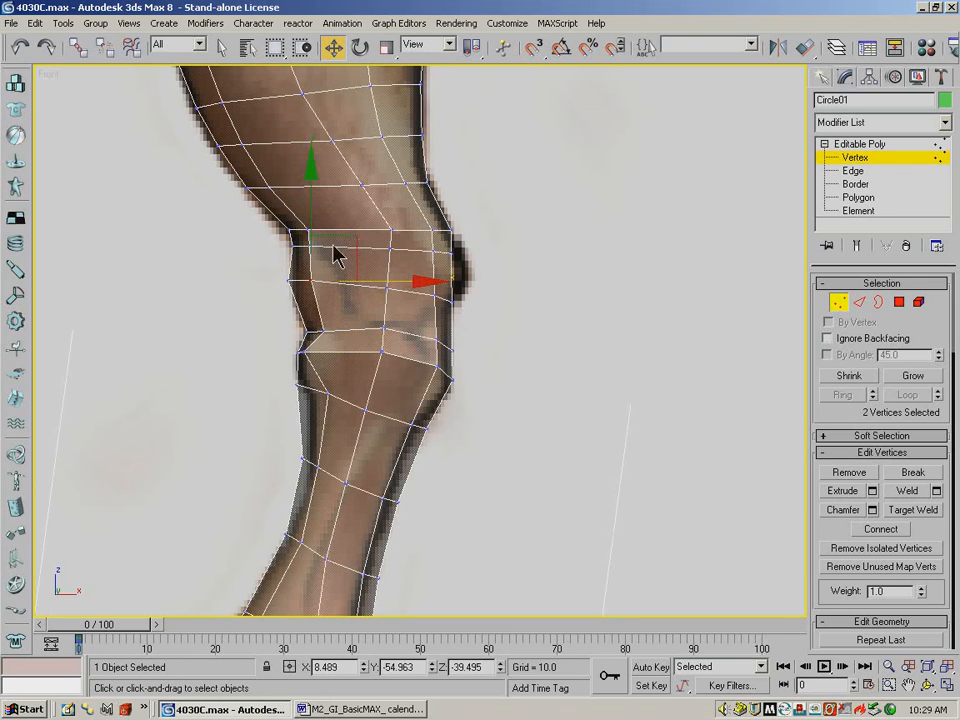
pyautogui.click(333, 202)
pyautogui.moveTo(328, 236); pyautogui.dragTo(306, 264)
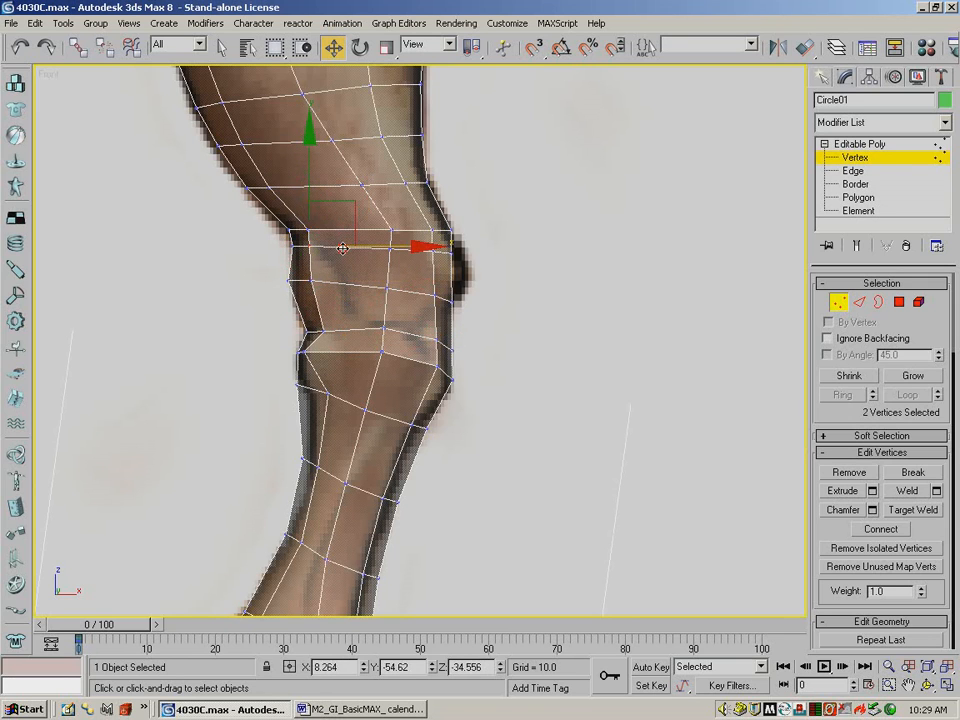
# Nudge the front vertices of the two rows just below the new loops inward to match the reference.
pyautogui.click(305, 350)
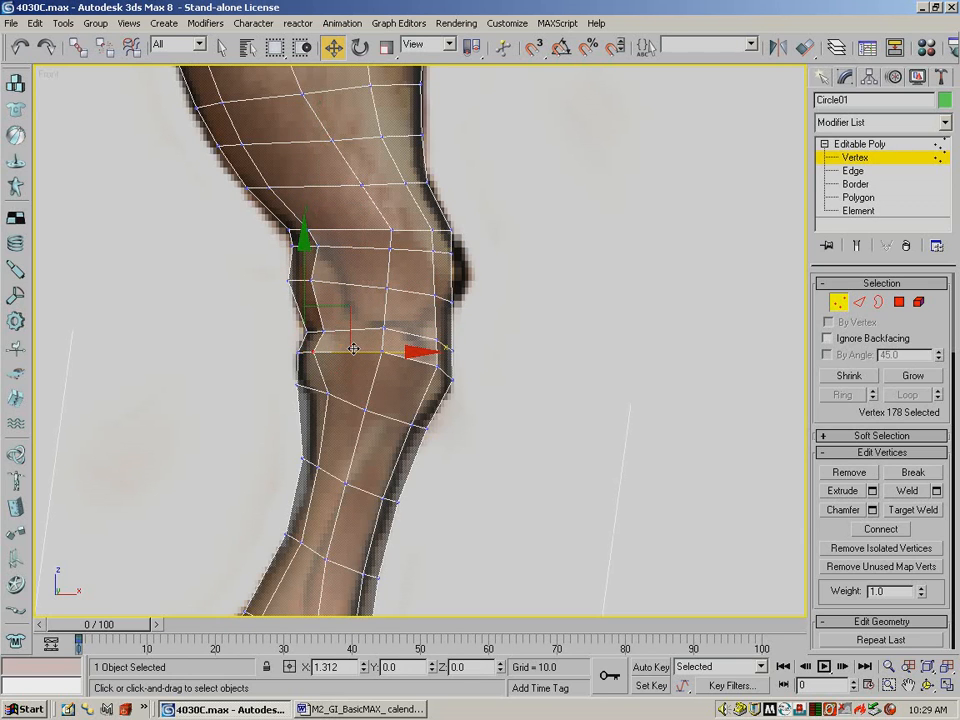
pyautogui.moveTo(353, 348); pyautogui.dragTo(364, 348)
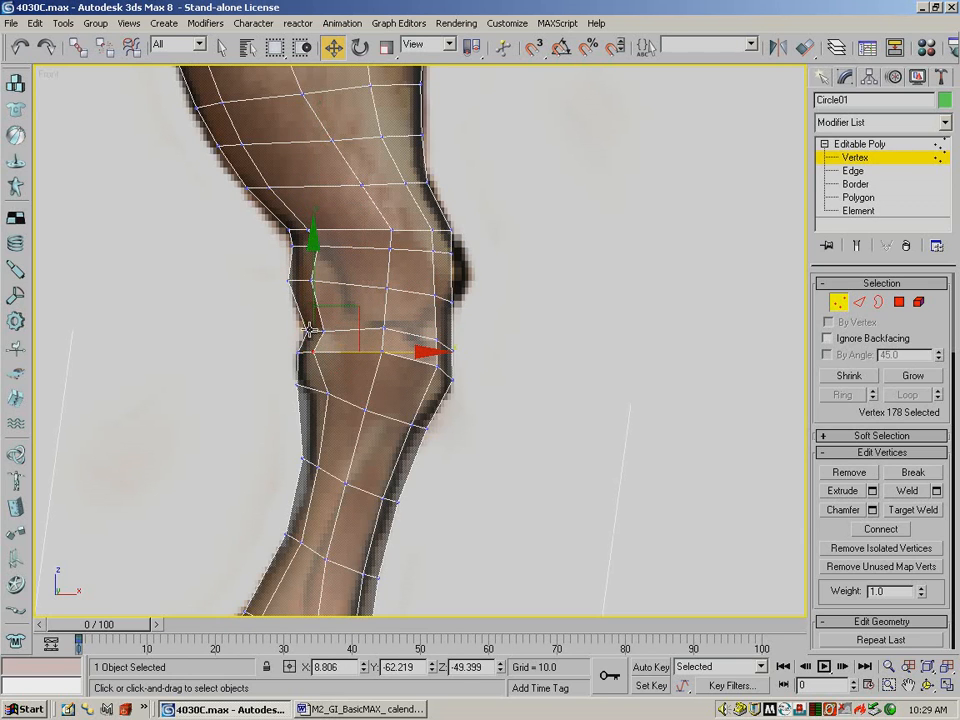
pyautogui.click(298, 383)
pyautogui.moveTo(355, 385); pyautogui.dragTo(358, 384)
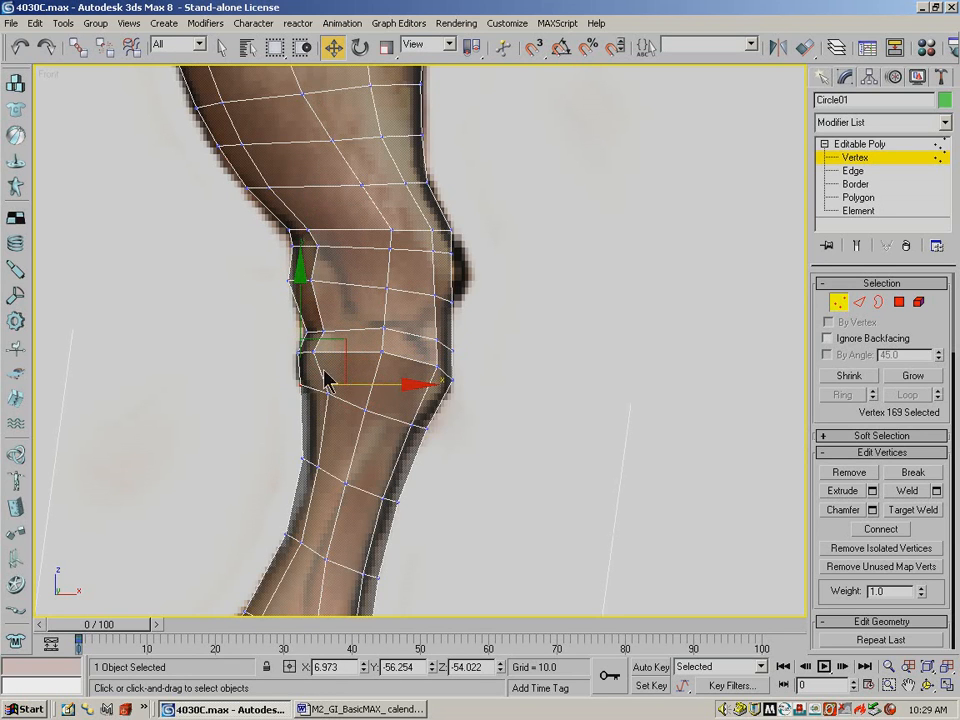
# Raise the front and central vertices of the row at the top of the joint slightly.
pyautogui.click(285, 330)
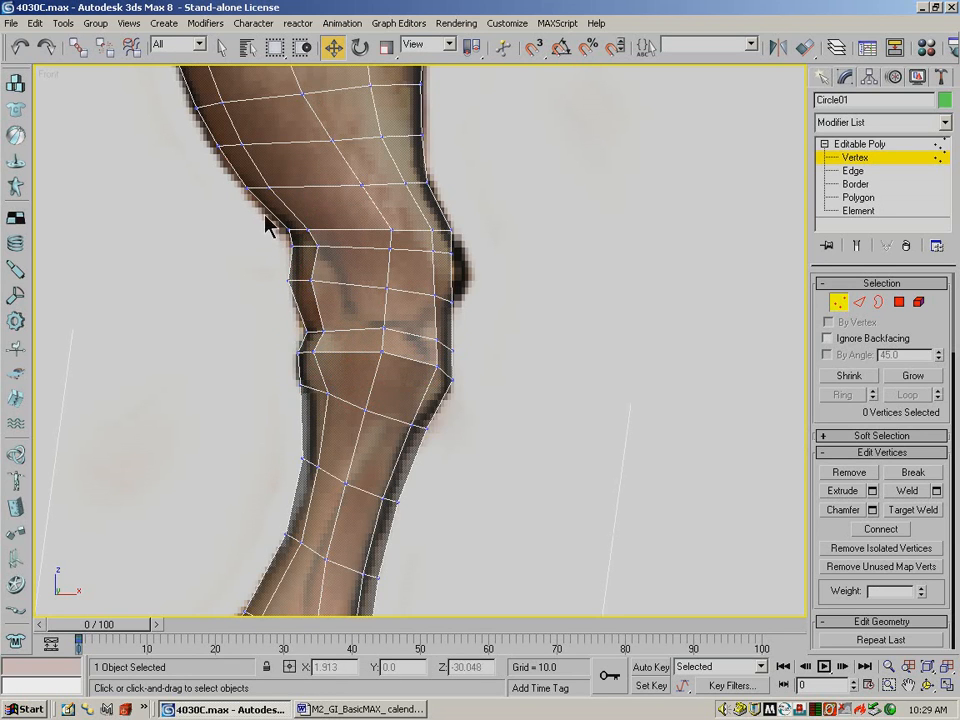
pyautogui.moveTo(326, 214); pyautogui.dragTo(311, 189)
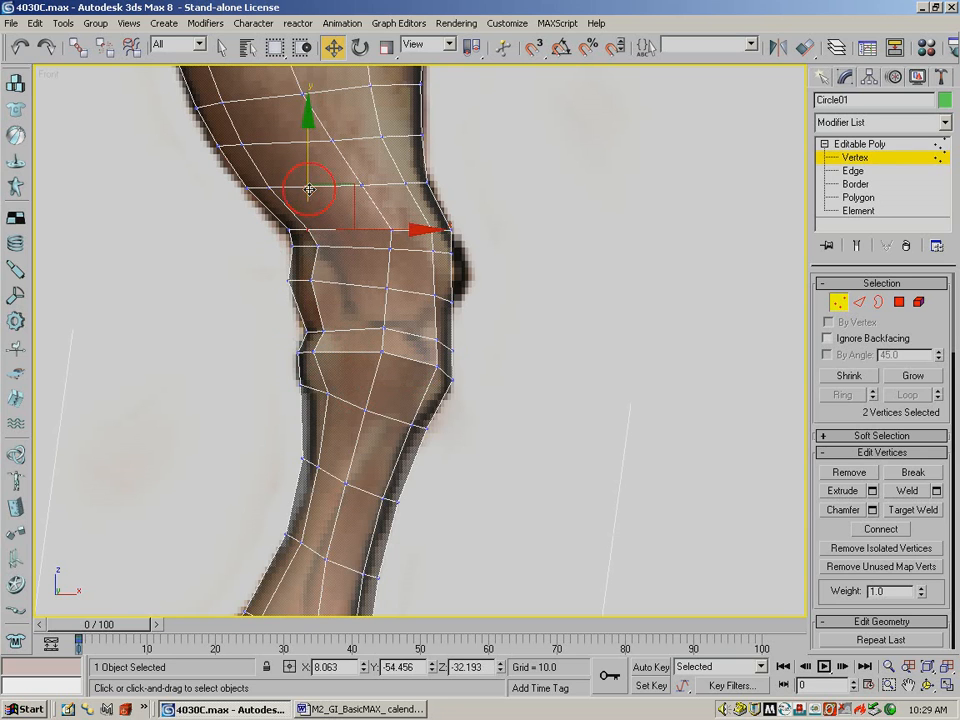
pyautogui.click(499, 213)
pyautogui.moveTo(383, 214); pyautogui.dragTo(443, 236)
pyautogui.moveTo(413, 179); pyautogui.dragTo(413, 172)
# Reposition the rear vertices of the joint's upper and middle new rows to form the pointed bump in the reference.
pyautogui.click(492, 230)
pyautogui.moveTo(471, 255); pyautogui.dragTo(417, 308)
pyautogui.moveTo(481, 298); pyautogui.dragTo(429, 268)
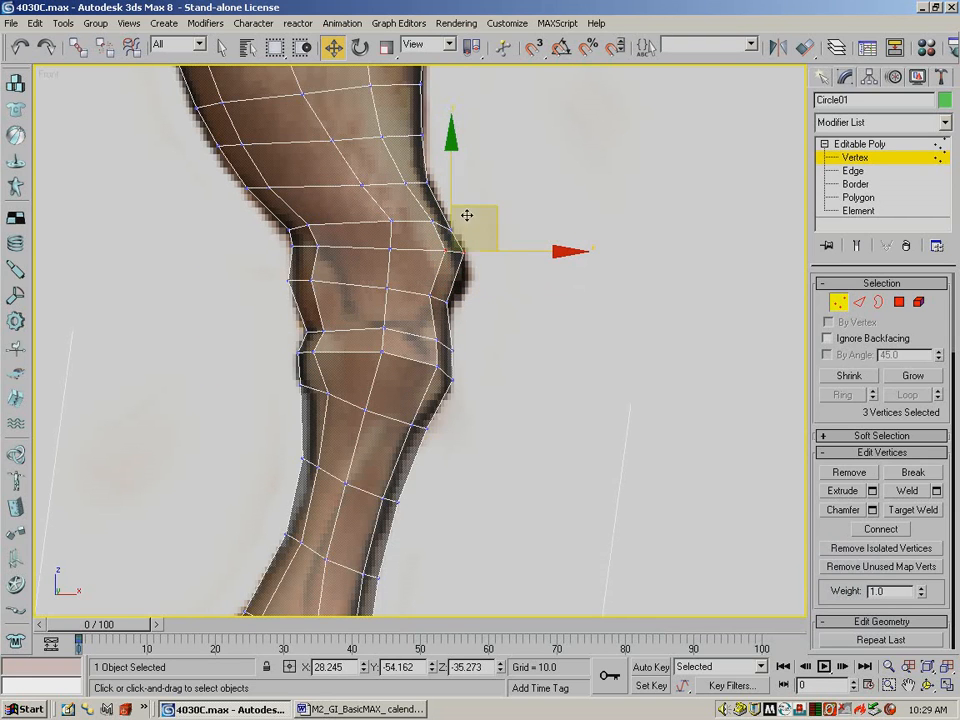
pyautogui.moveTo(497, 209); pyautogui.dragTo(509, 236)
pyautogui.click(463, 262)
pyautogui.moveTo(447, 265); pyautogui.dragTo(488, 234)
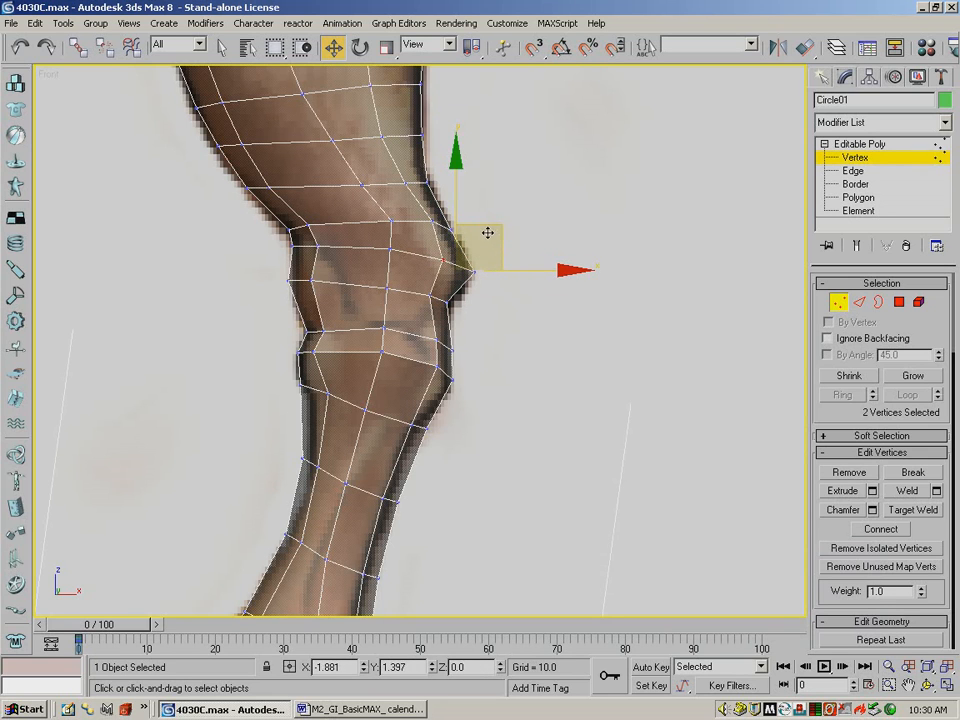
# Shift the second-column and central vertices of the joint's top row slightly forward, and the rear vertex just below the pointed bump outward.
pyautogui.click(522, 211)
pyautogui.click(429, 221)
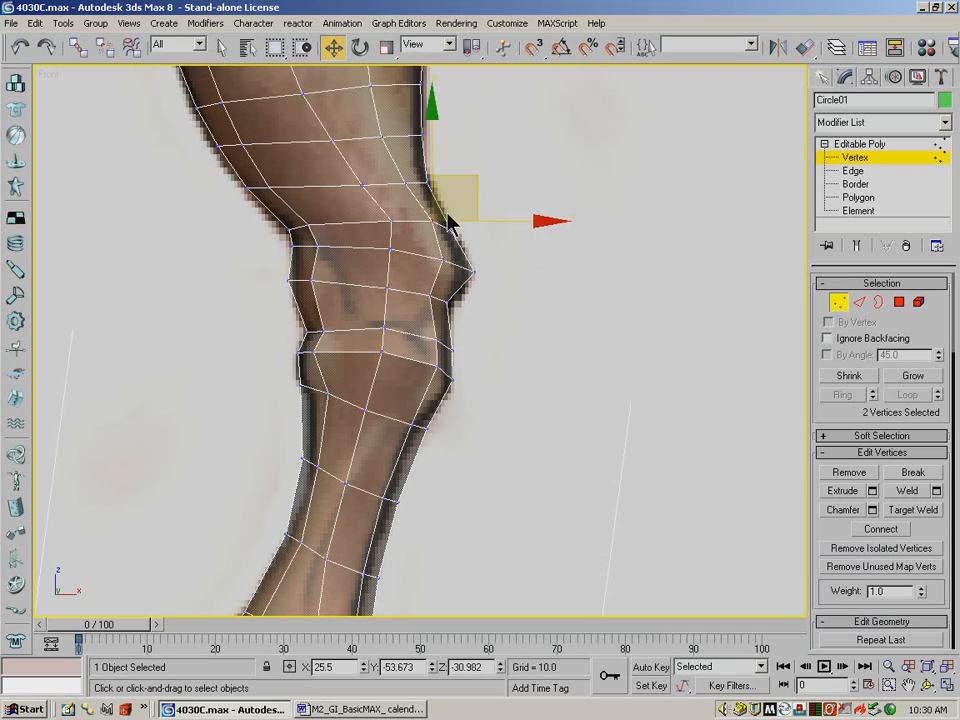
pyautogui.moveTo(474, 184); pyautogui.dragTo(415, 222)
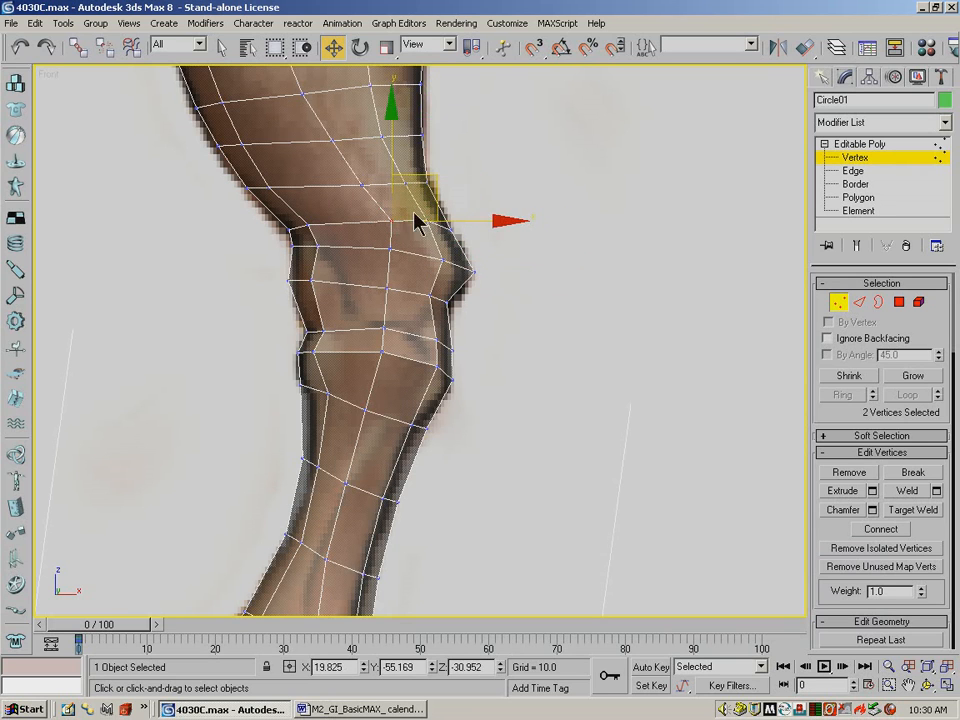
pyautogui.click(573, 174)
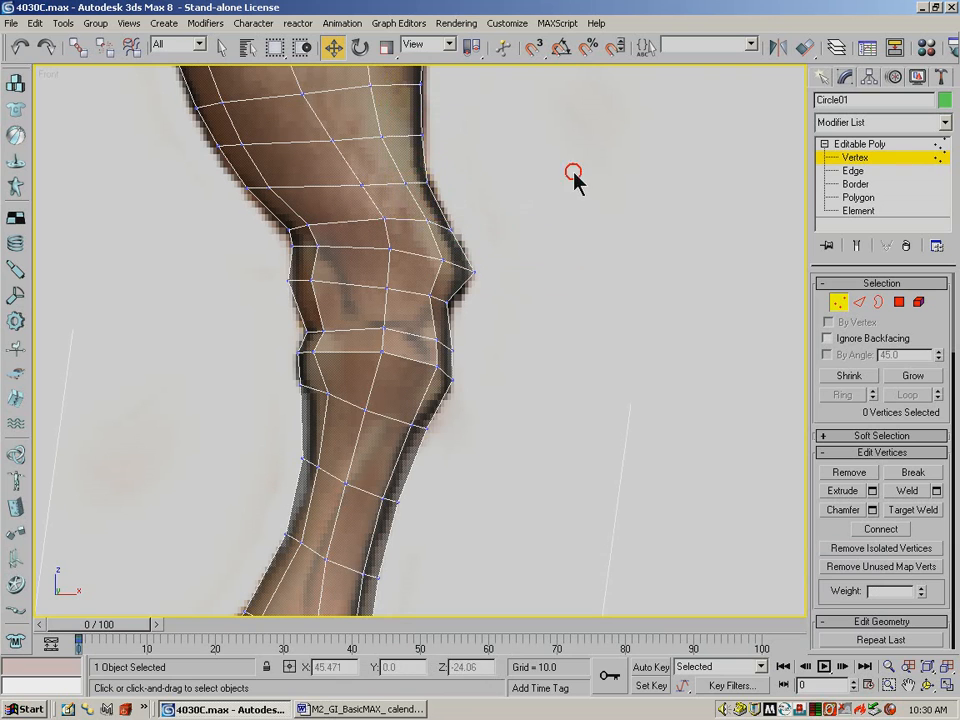
pyautogui.click(472, 272)
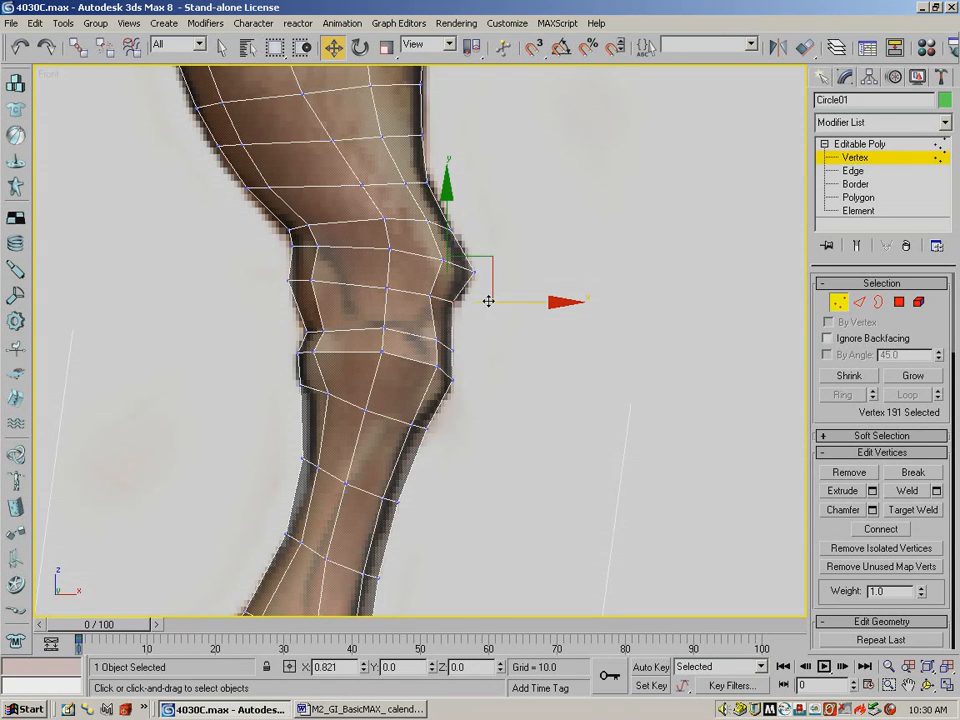
pyautogui.click(536, 232)
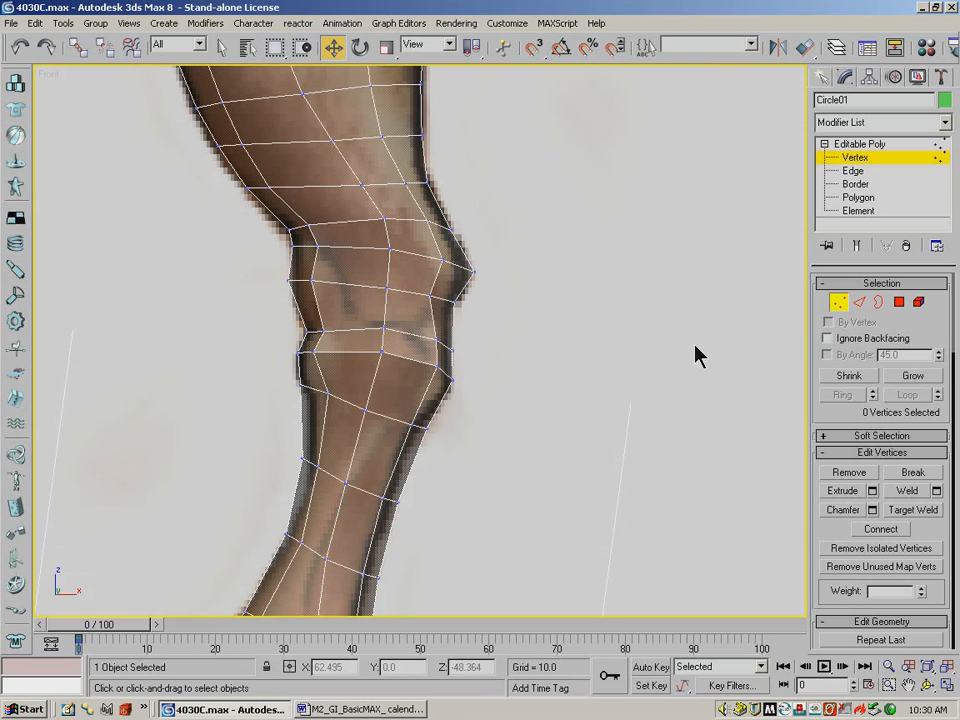
# Connect the three rear edges between the joint's top row and the pointed bump with a single new edge line.
pyautogui.click(859, 302)
pyautogui.click(494, 258)
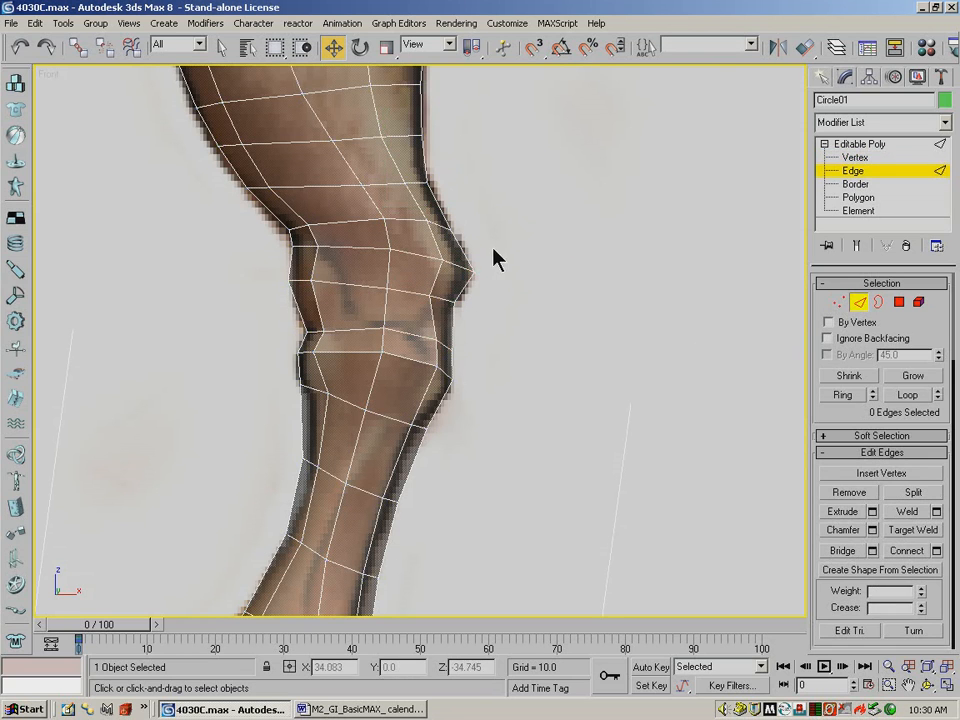
pyautogui.moveTo(420, 245); pyautogui.dragTo(424, 250)
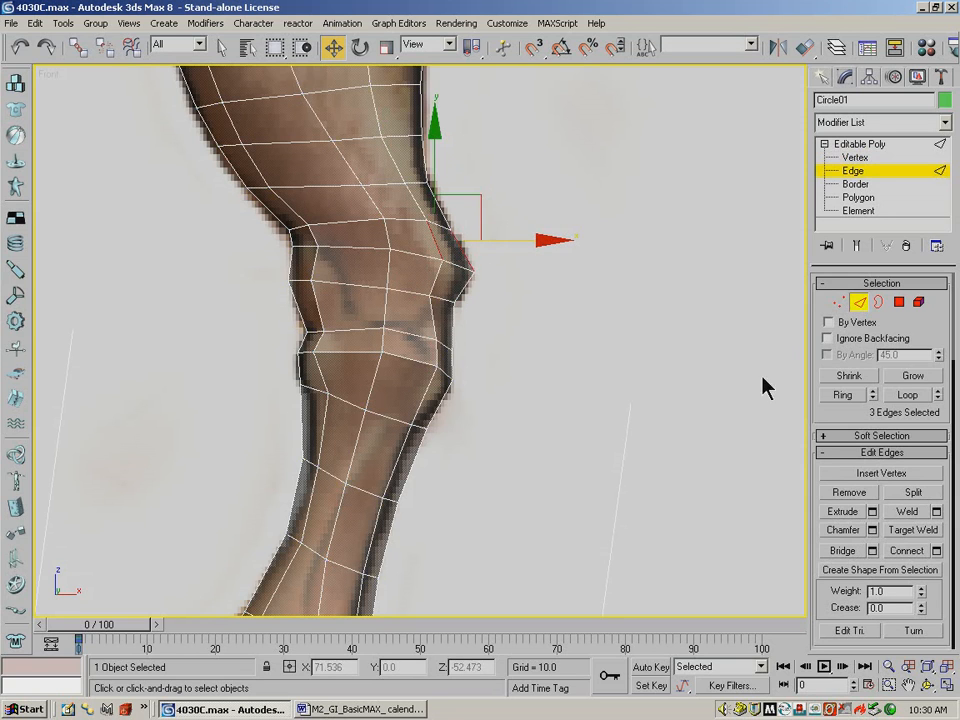
pyautogui.click(922, 553)
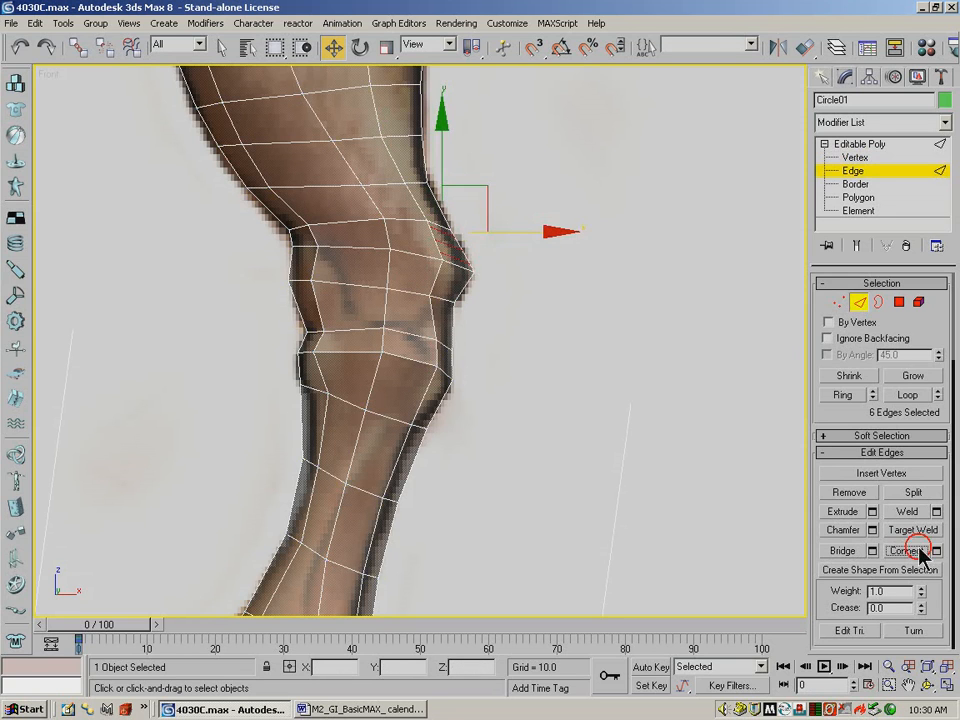
pyautogui.click(20, 46)
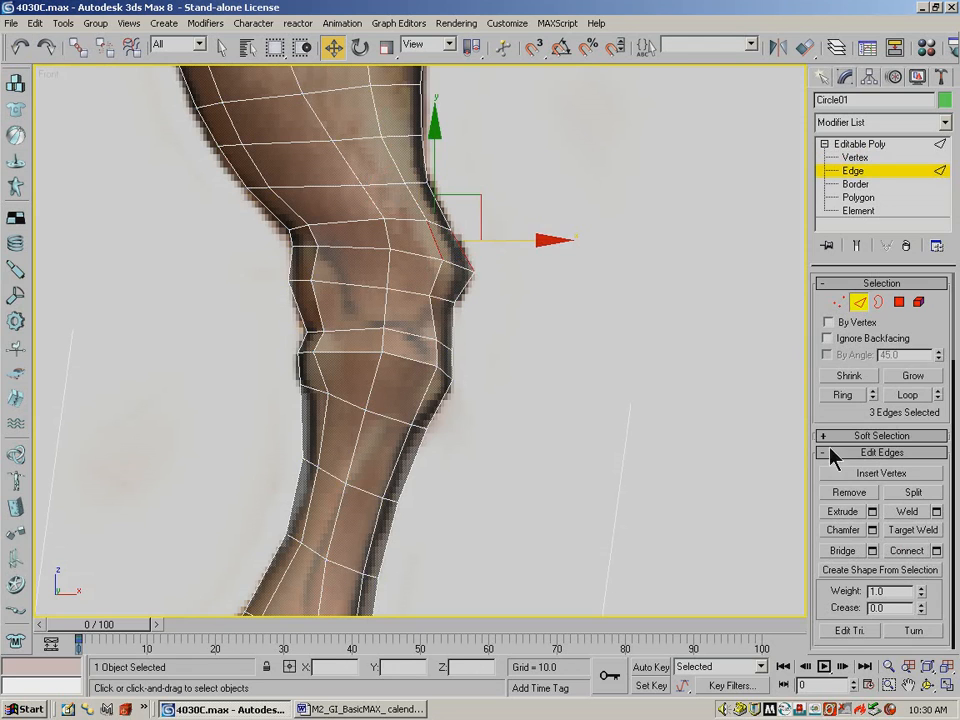
pyautogui.click(935, 550)
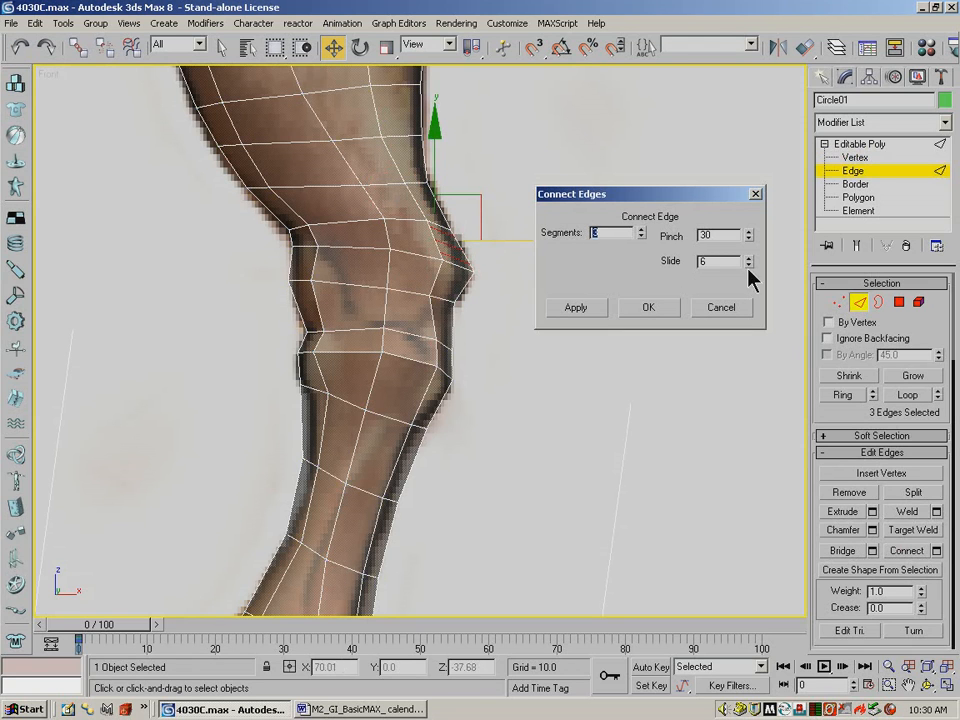
pyautogui.click(648, 307)
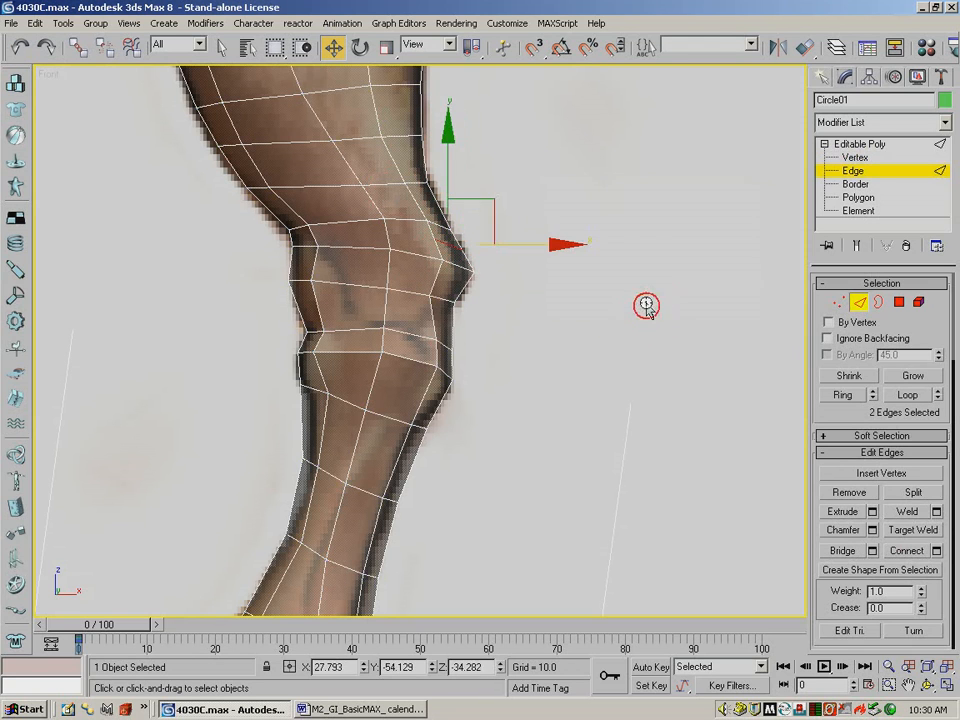
# Move the new rear vertex above the bump outward to the reference outline and raise the rear vertex above it slightly.
pyautogui.click(838, 302)
pyautogui.click(491, 247)
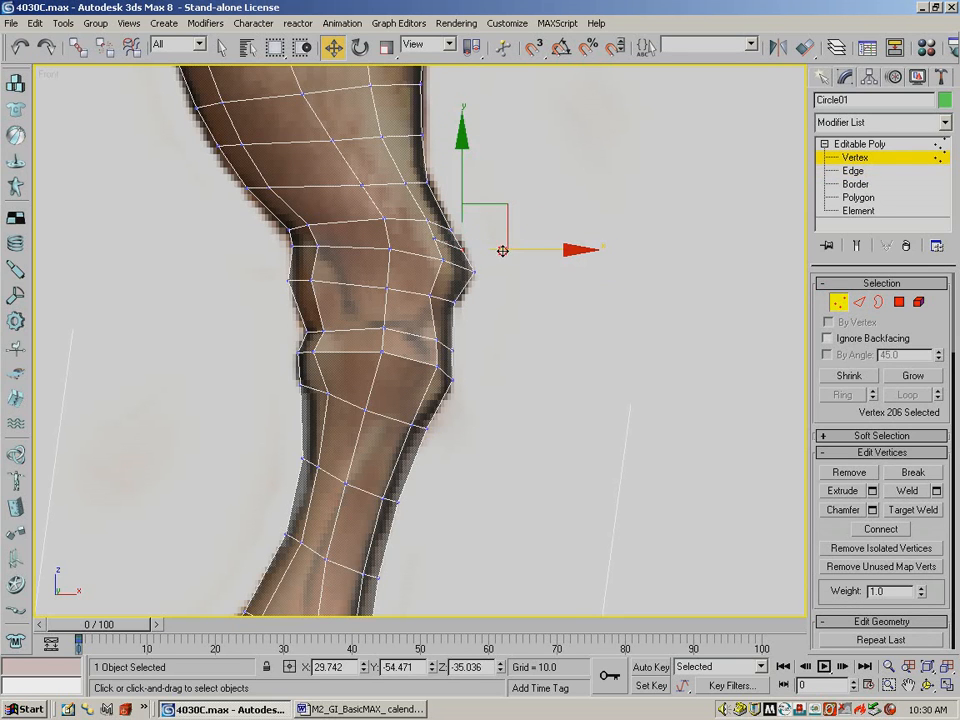
pyautogui.click(504, 210)
pyautogui.moveTo(468, 215); pyautogui.dragTo(447, 238)
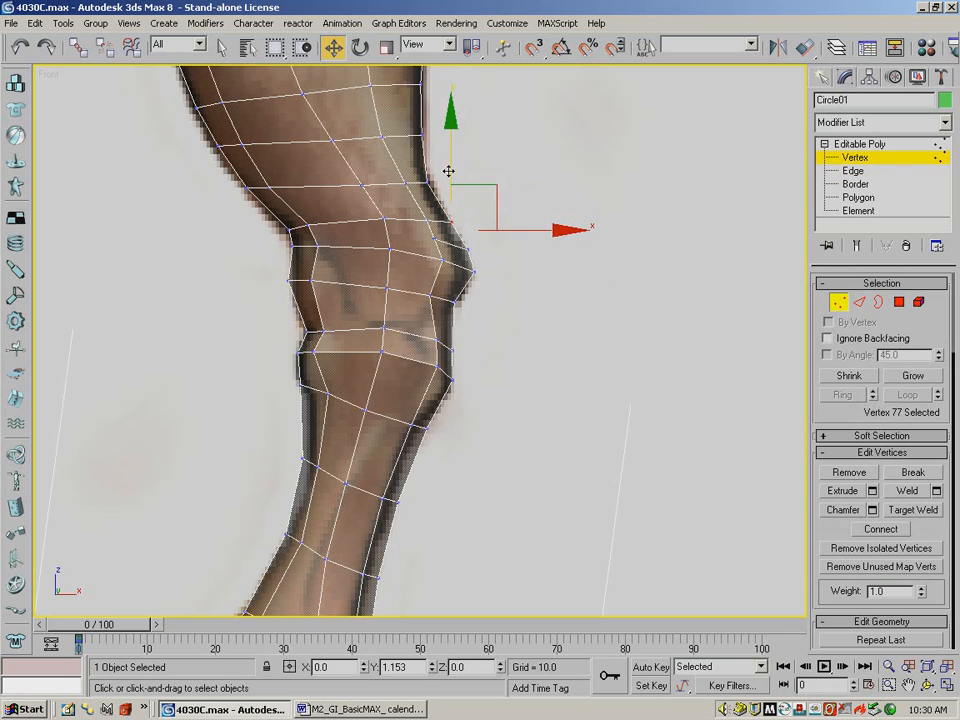
pyautogui.moveTo(449, 171); pyautogui.dragTo(449, 170)
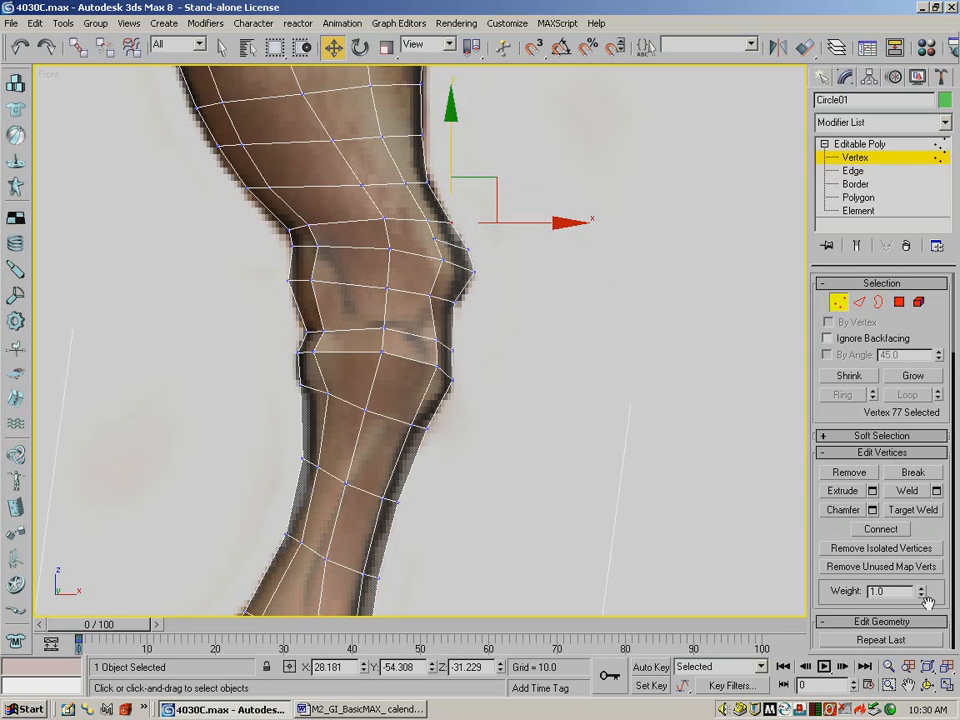
# Target Weld the inner end vertices of the new rear edge line to the neighbouring vertices of the bump row on both sides.
pyautogui.click(926, 515)
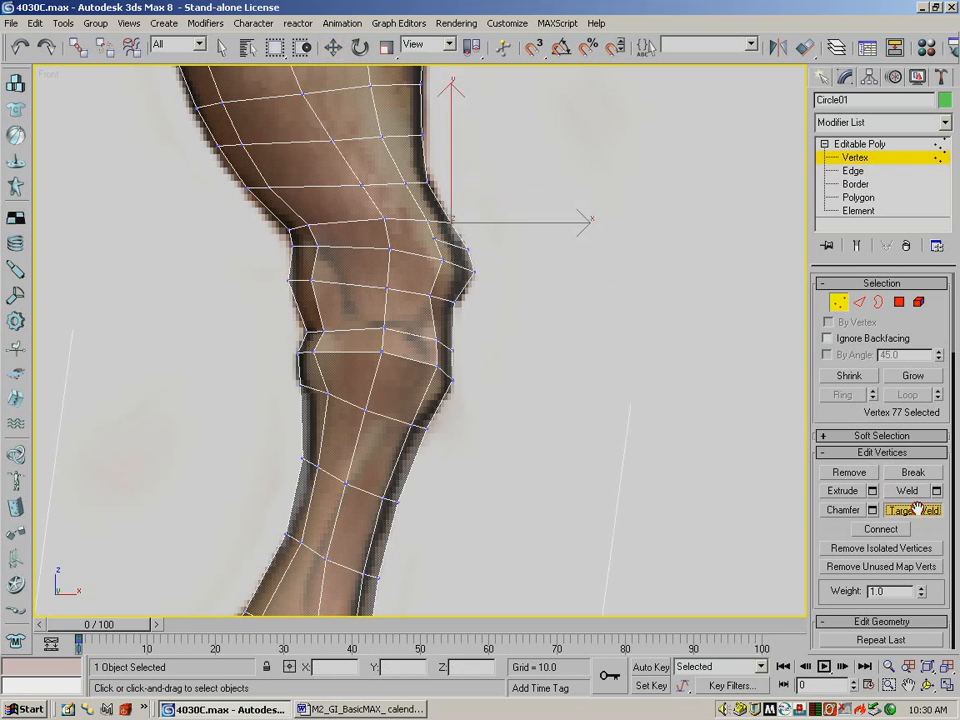
pyautogui.rightClick(445, 262)
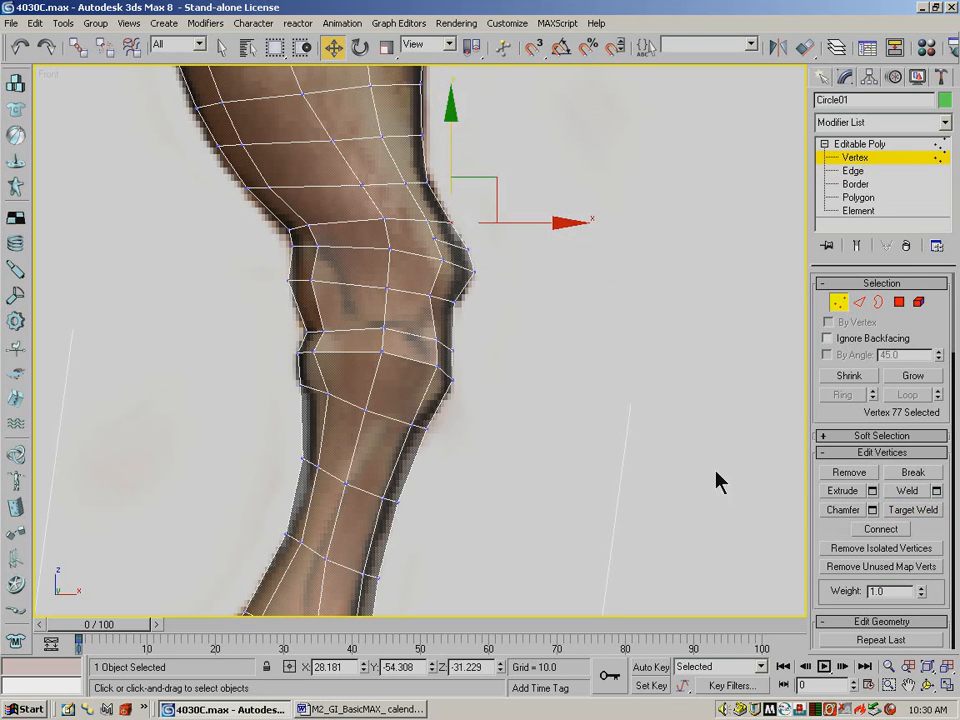
pyautogui.click(625, 377)
pyautogui.click(921, 513)
pyautogui.click(927, 682)
pyautogui.moveTo(446, 255); pyautogui.dragTo(356, 283)
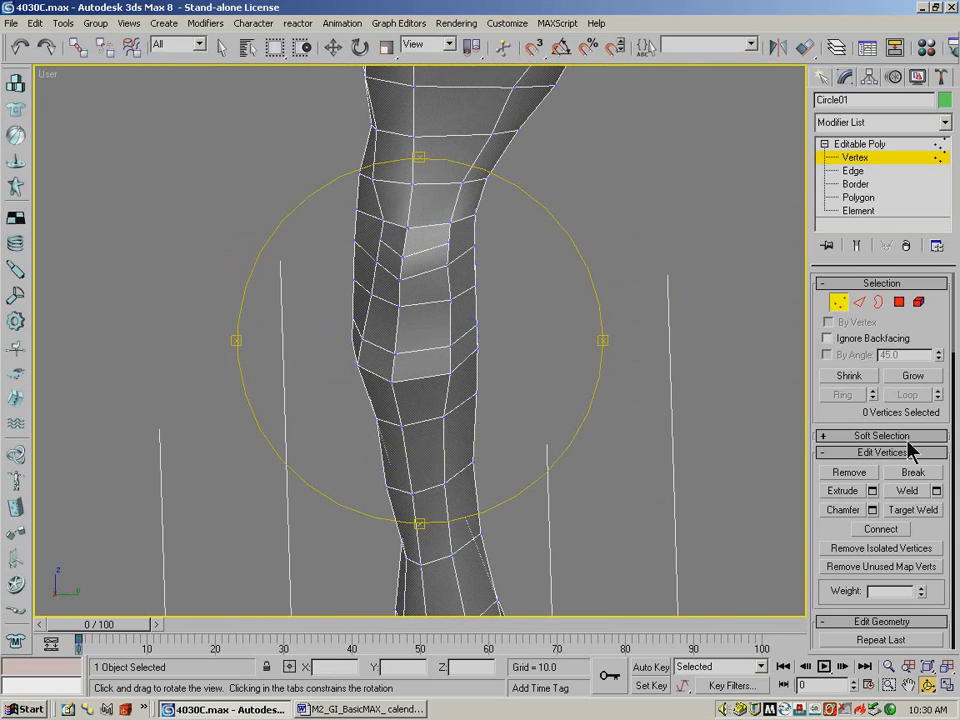
pyautogui.click(915, 511)
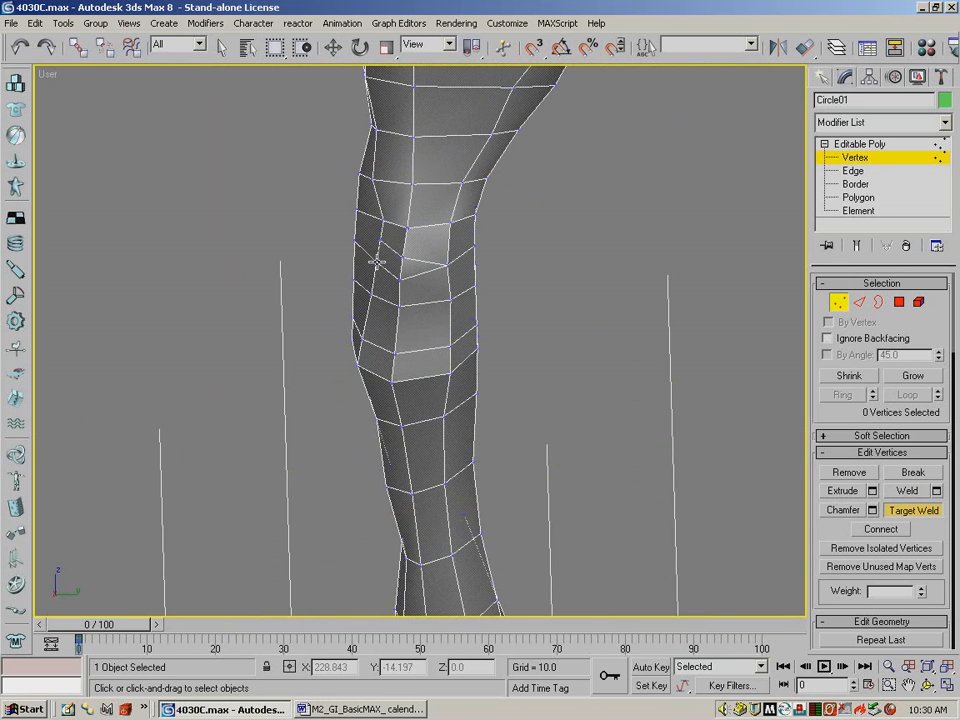
pyautogui.click(929, 686)
pyautogui.moveTo(332, 321); pyautogui.dragTo(488, 307)
# In the Front view, connect the three front edges just below the joint's lowest new row with a single new edge line.
pyautogui.press('f')
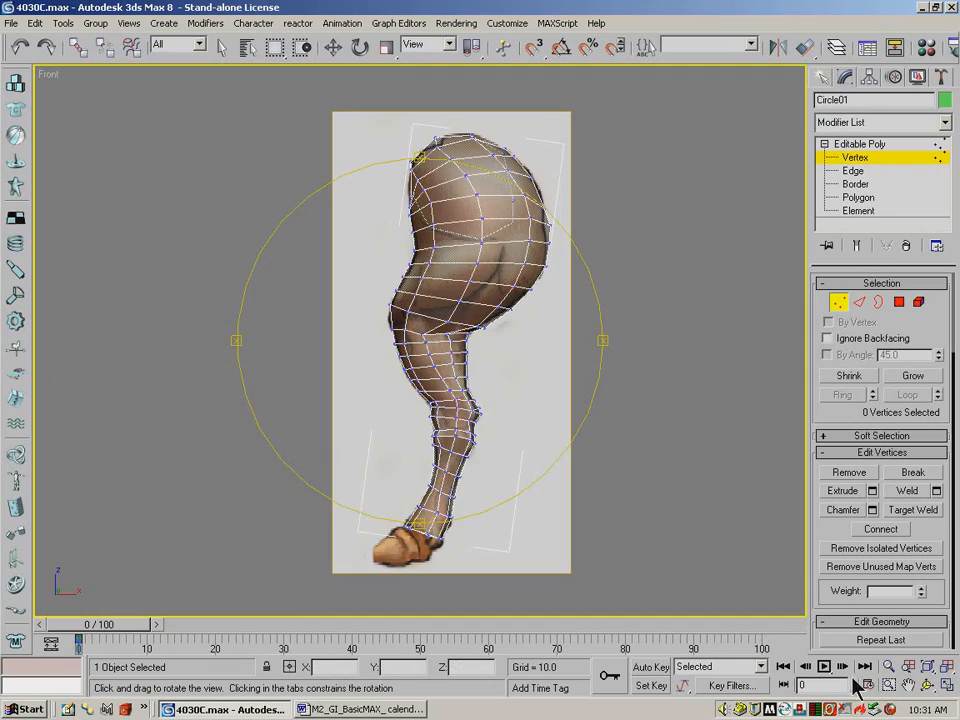
pyautogui.click(888, 685)
pyautogui.moveTo(392, 352); pyautogui.dragTo(506, 460)
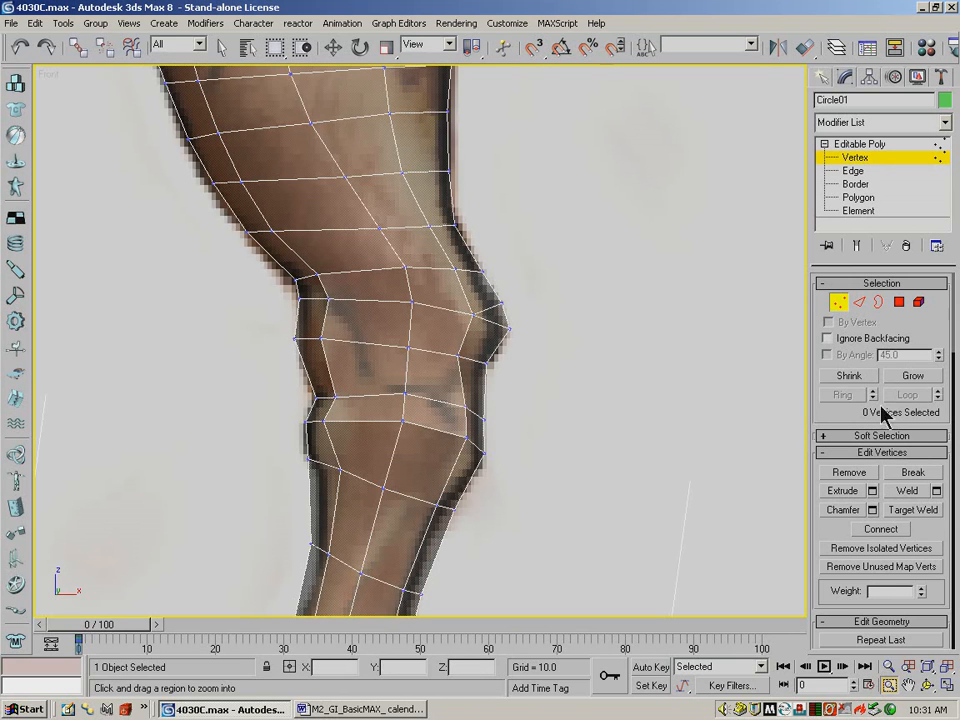
pyautogui.click(862, 302)
pyautogui.press('w')
pyautogui.click(312, 441)
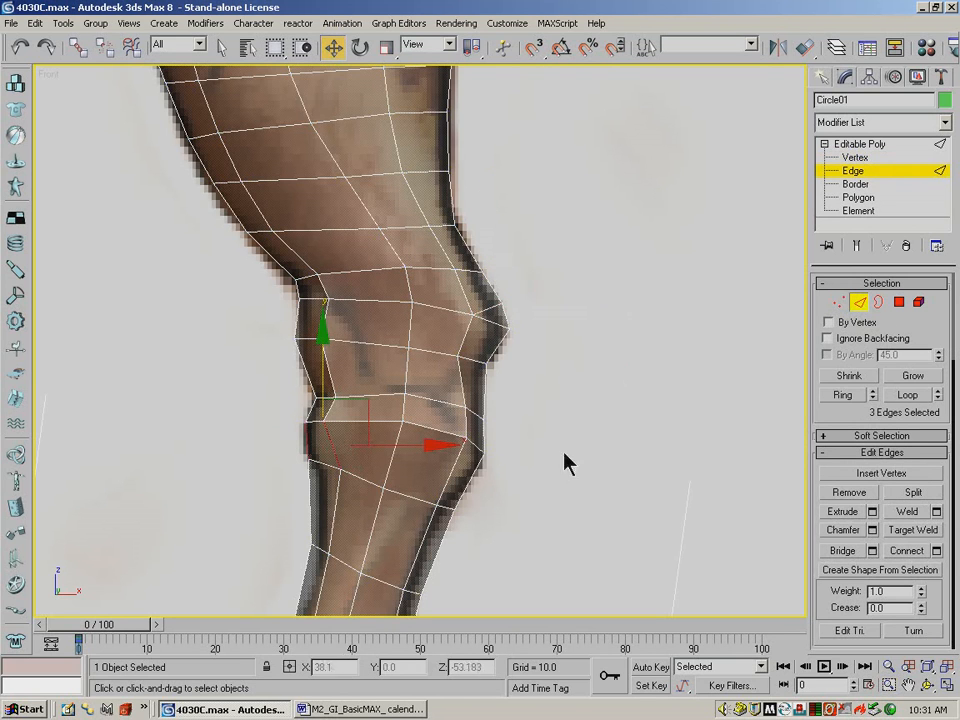
pyautogui.click(906, 550)
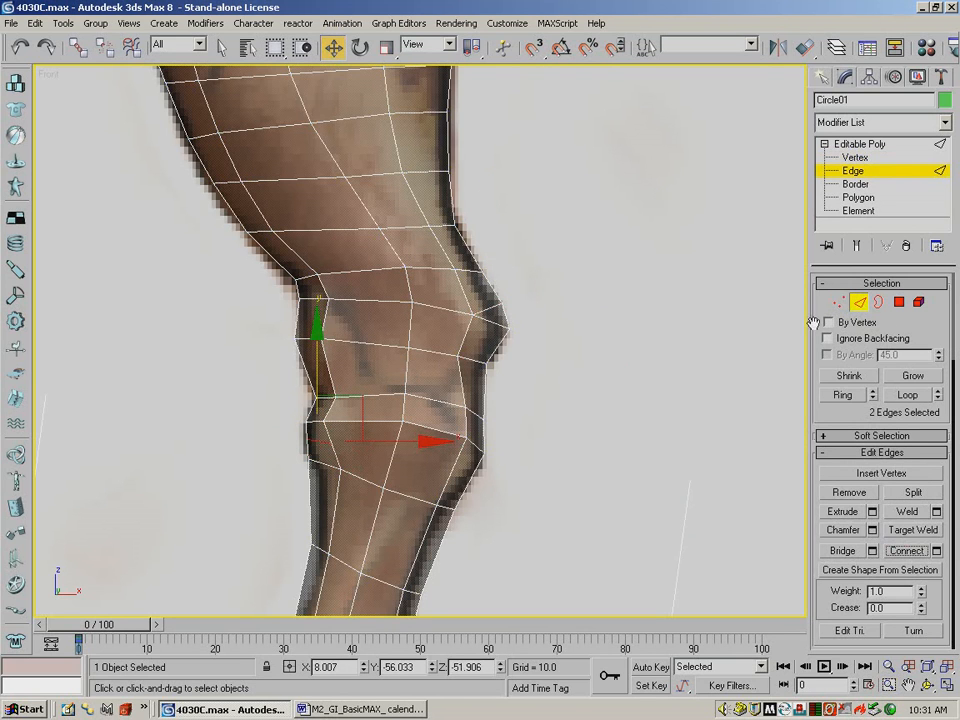
# Move the new vertex on the joint's lower front outline outward to match the reference bulge.
pyautogui.press('1')
pyautogui.click(311, 441)
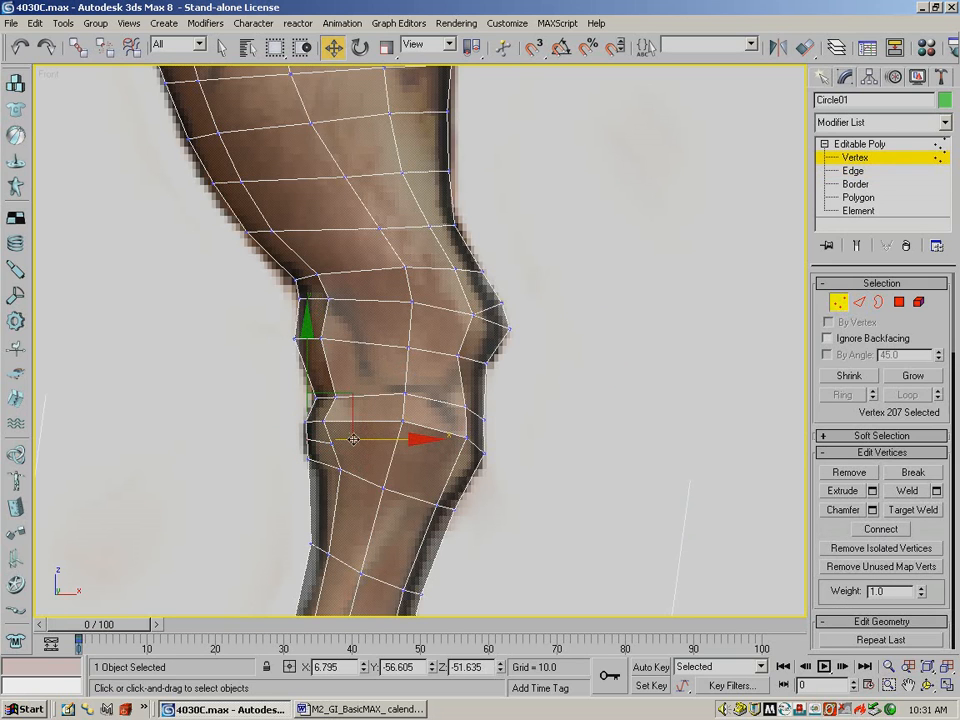
pyautogui.moveTo(371, 441); pyautogui.dragTo(370, 436)
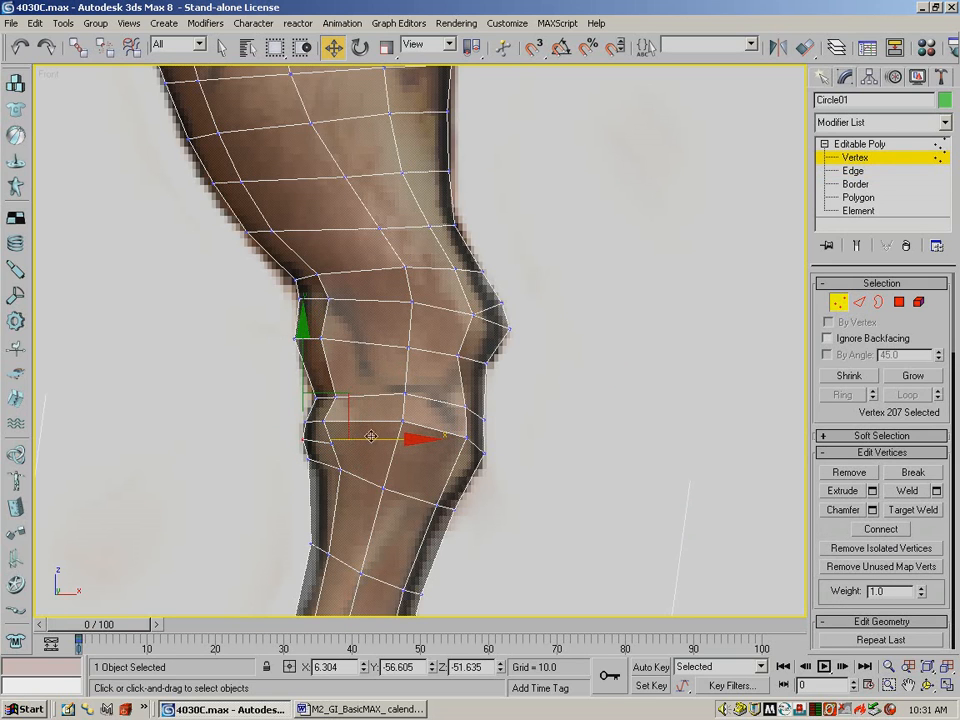
pyautogui.click(246, 394)
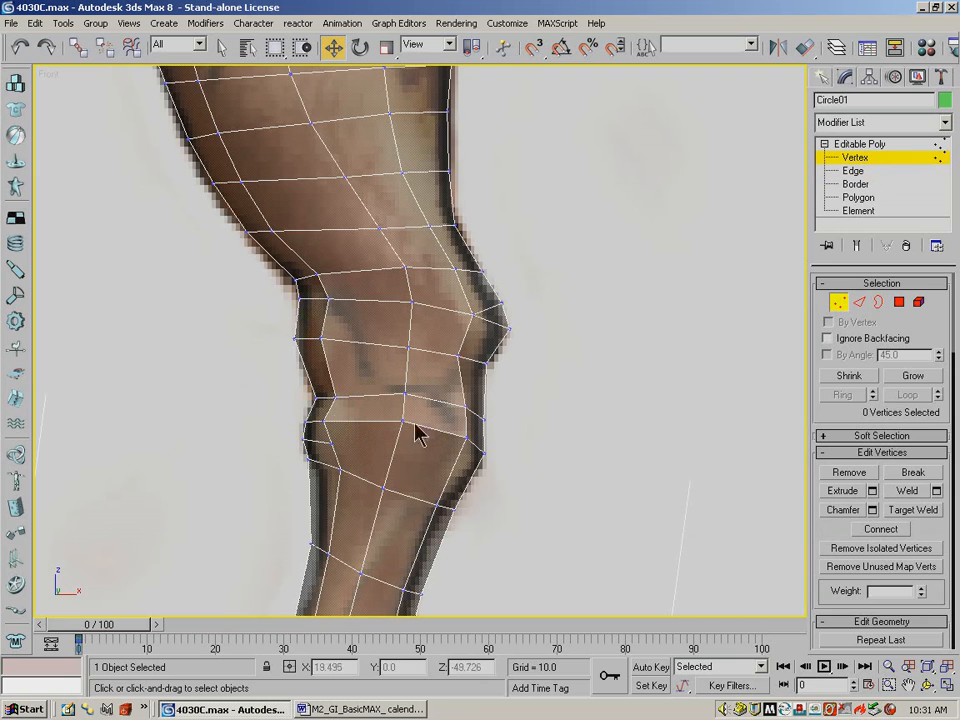
# Target Weld the end vertices of the new front edge line to the vertices of the row above on both sides.
pyautogui.click(928, 686)
pyautogui.moveTo(332, 332); pyautogui.dragTo(715, 396)
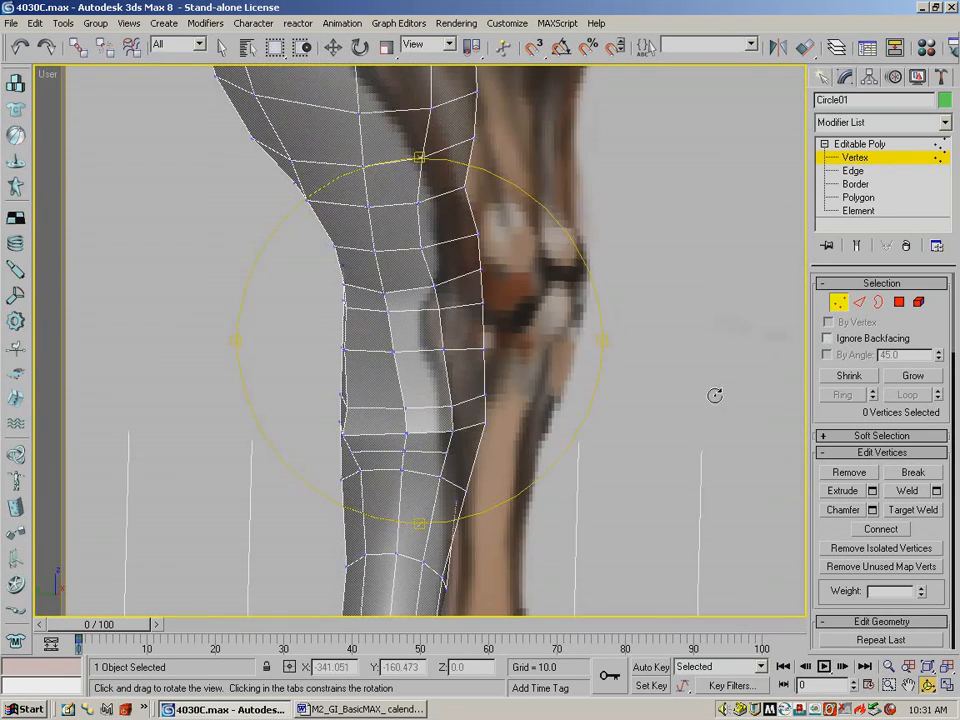
pyautogui.click(913, 510)
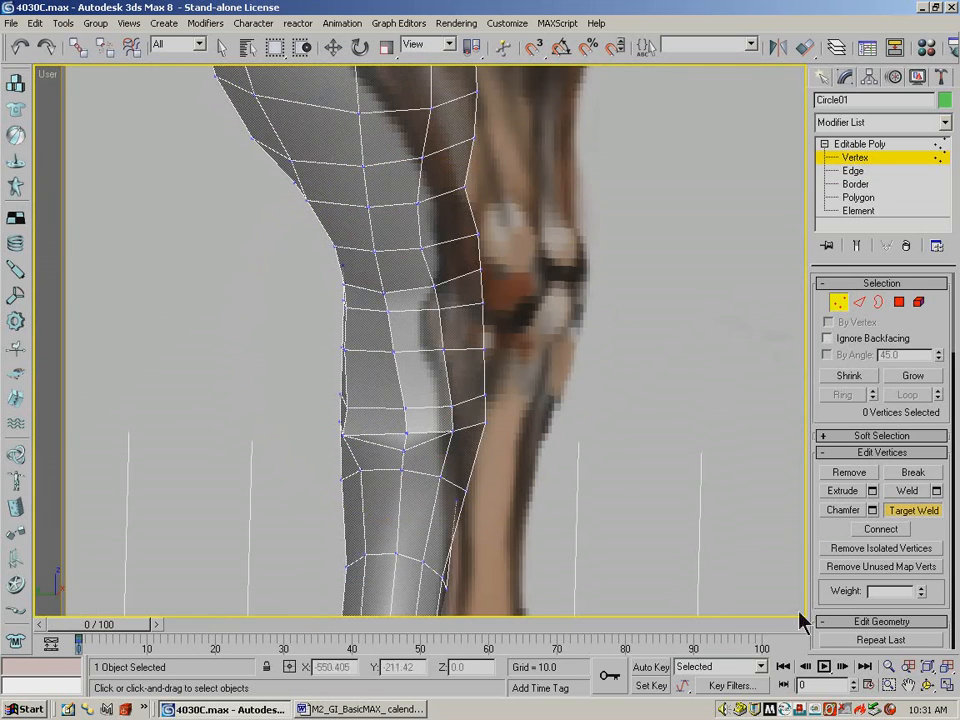
pyautogui.click(929, 685)
pyautogui.moveTo(388, 324); pyautogui.dragTo(281, 326)
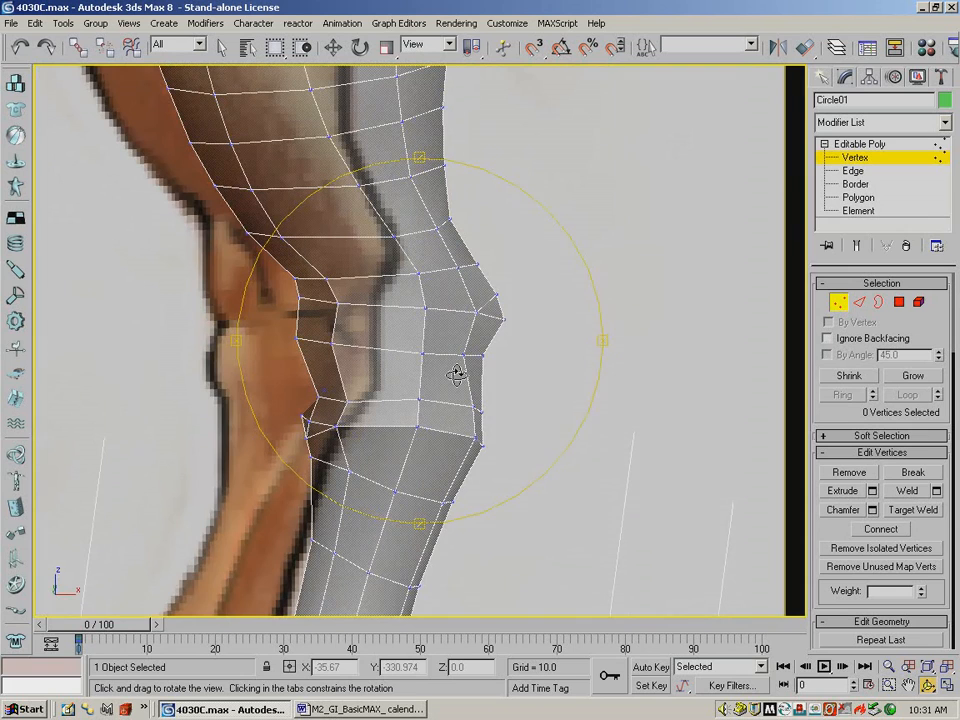
# In the Left view, move the left outline vertices of the joint's two lower rows outward to follow the reference bulge.
pyautogui.press('l')
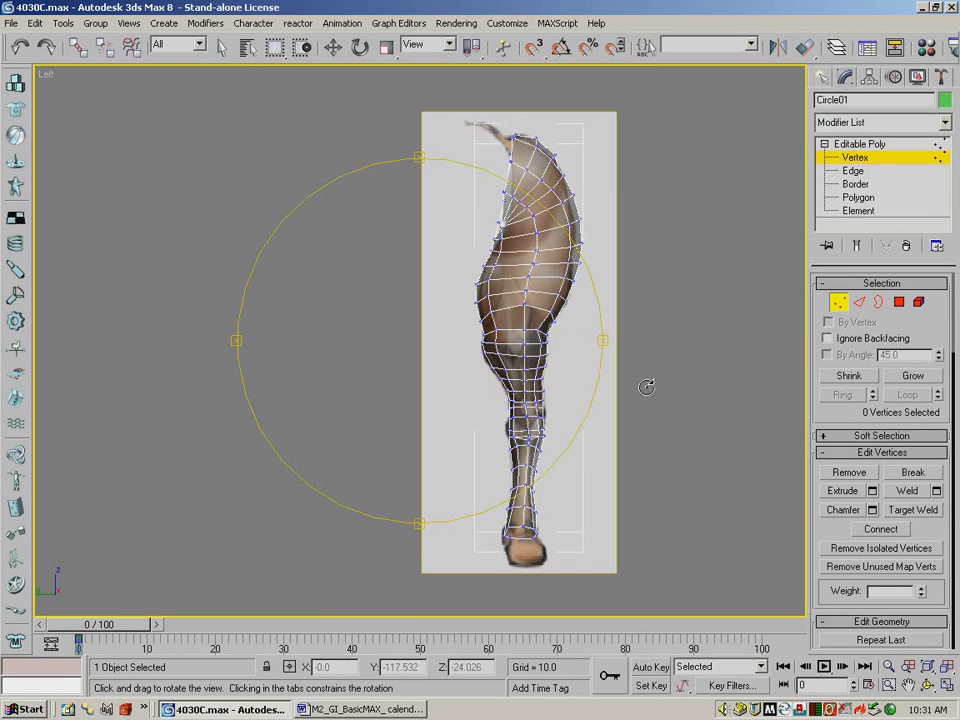
pyautogui.click(890, 686)
pyautogui.moveTo(430, 366); pyautogui.dragTo(510, 424)
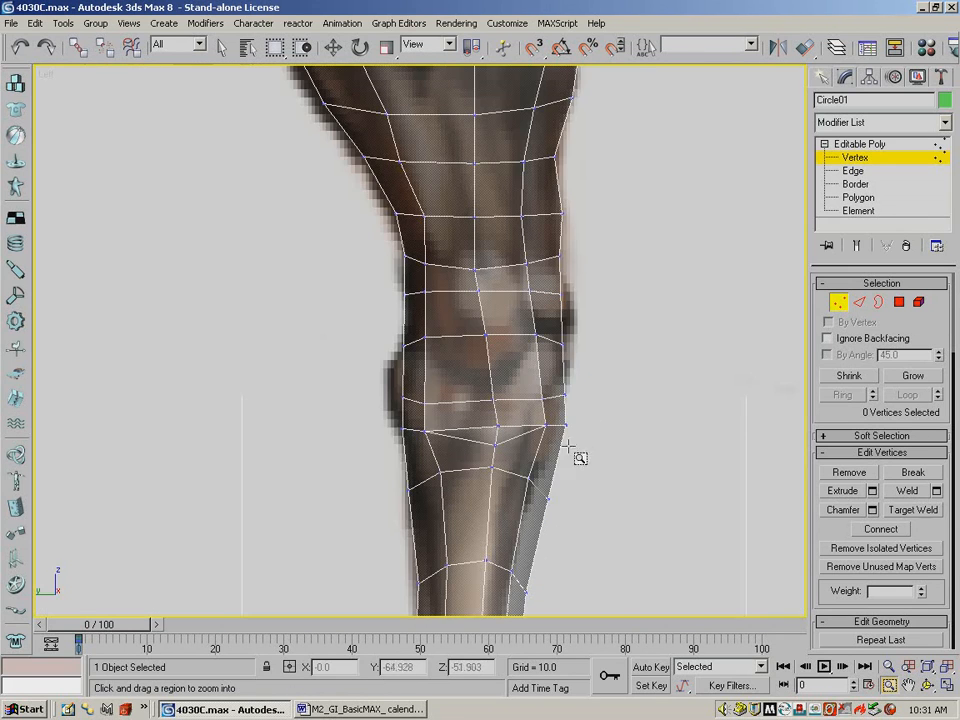
pyautogui.click(333, 47)
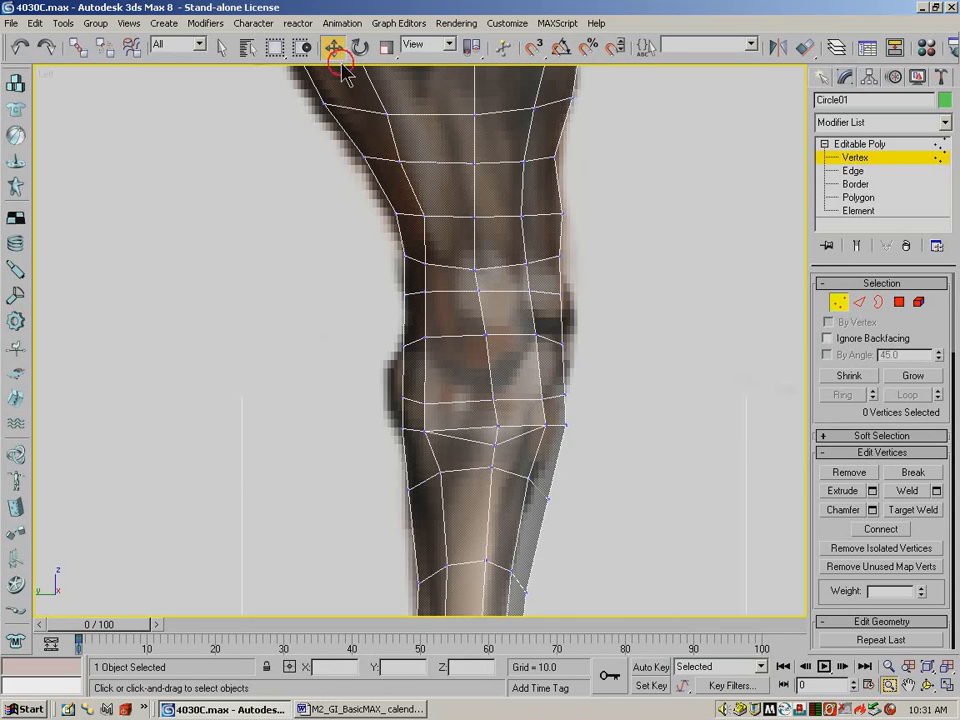
pyautogui.moveTo(362, 327); pyautogui.dragTo(411, 444)
pyautogui.moveTo(467, 414); pyautogui.dragTo(455, 408)
pyautogui.moveTo(371, 376); pyautogui.dragTo(412, 411)
pyautogui.moveTo(437, 355); pyautogui.dragTo(418, 346)
# Reposition the right outline vertices of the joint's two lower rows to follow the reference, and shift the lower row's adjacent inner vertex inward.
pyautogui.click(566, 395)
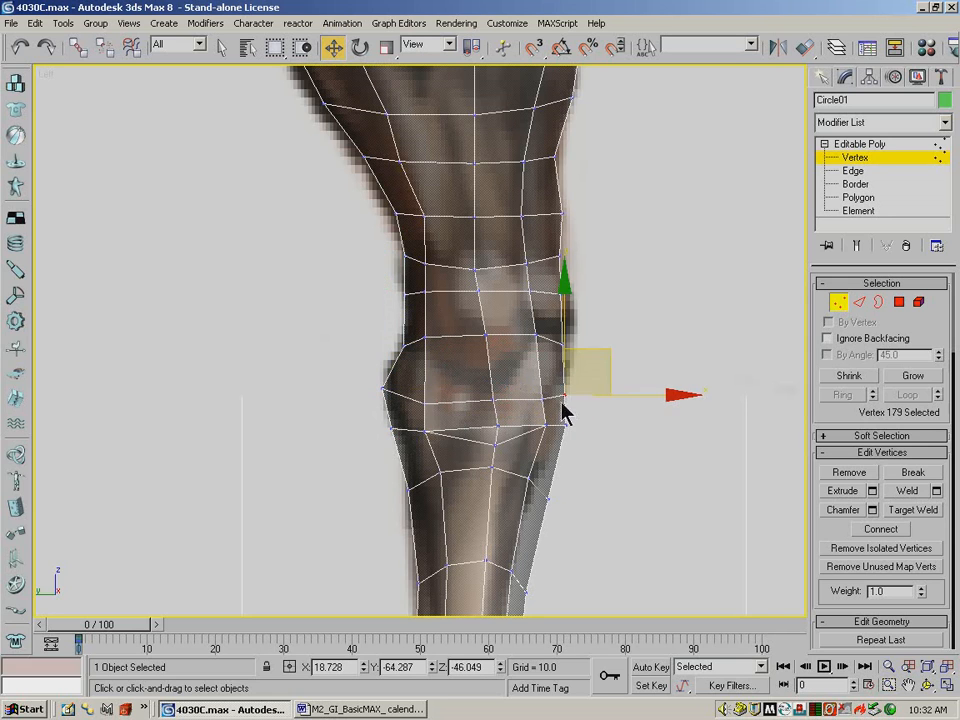
pyautogui.moveTo(611, 357); pyautogui.dragTo(612, 346)
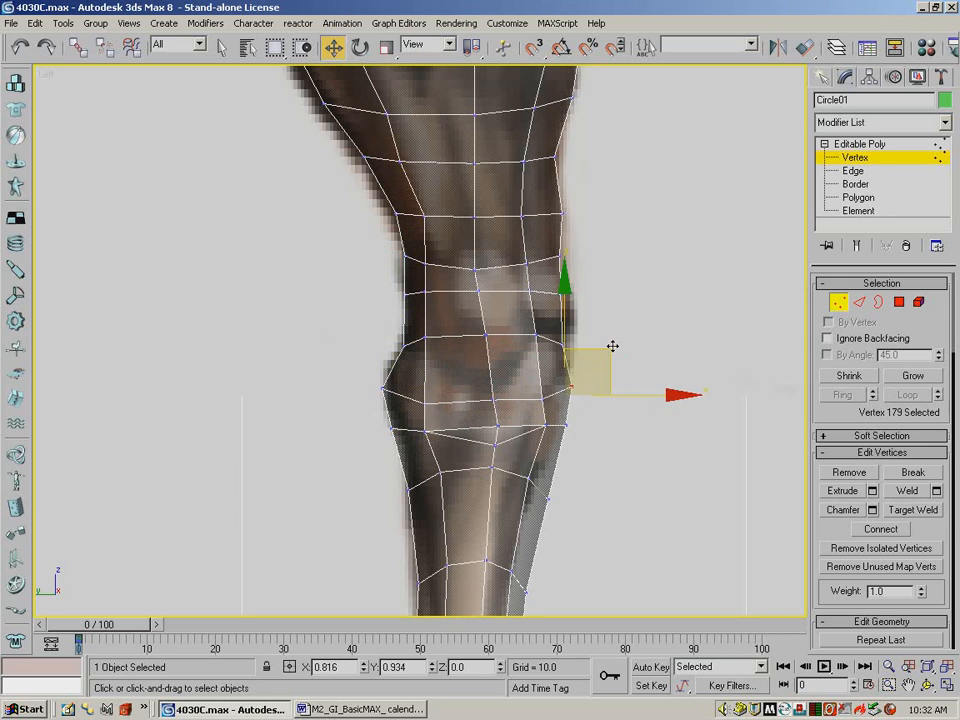
pyautogui.click(566, 425)
pyautogui.moveTo(609, 401); pyautogui.dragTo(588, 403)
pyautogui.click(546, 424)
pyautogui.moveTo(585, 403); pyautogui.dragTo(577, 408)
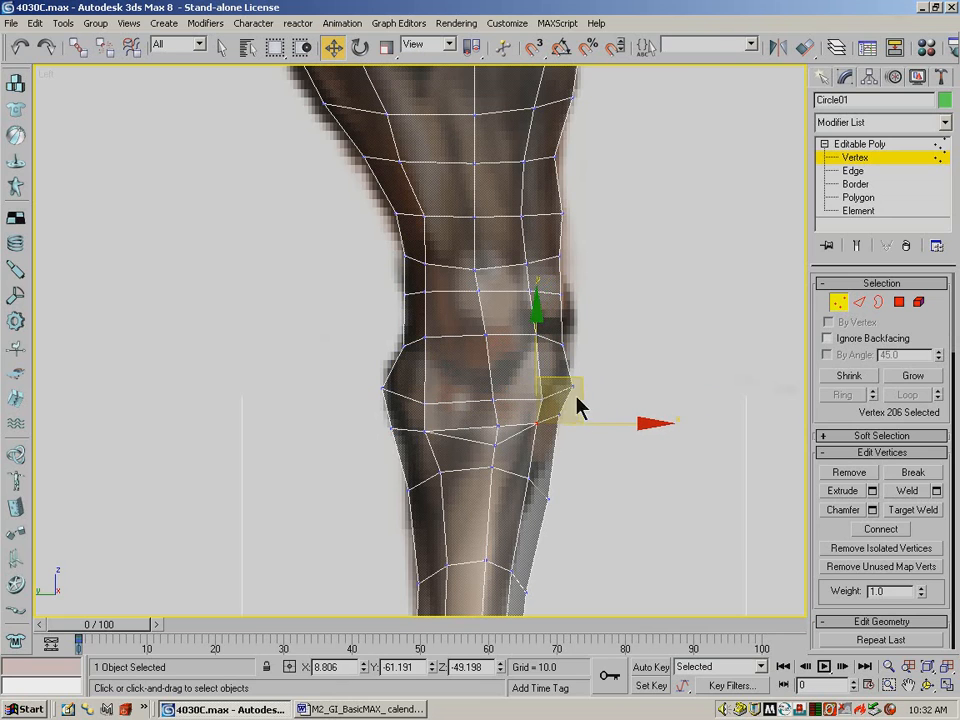
# Shift the right outline, inner and centre vertices of the row at mid-joint up and inward.
pyautogui.click(568, 348)
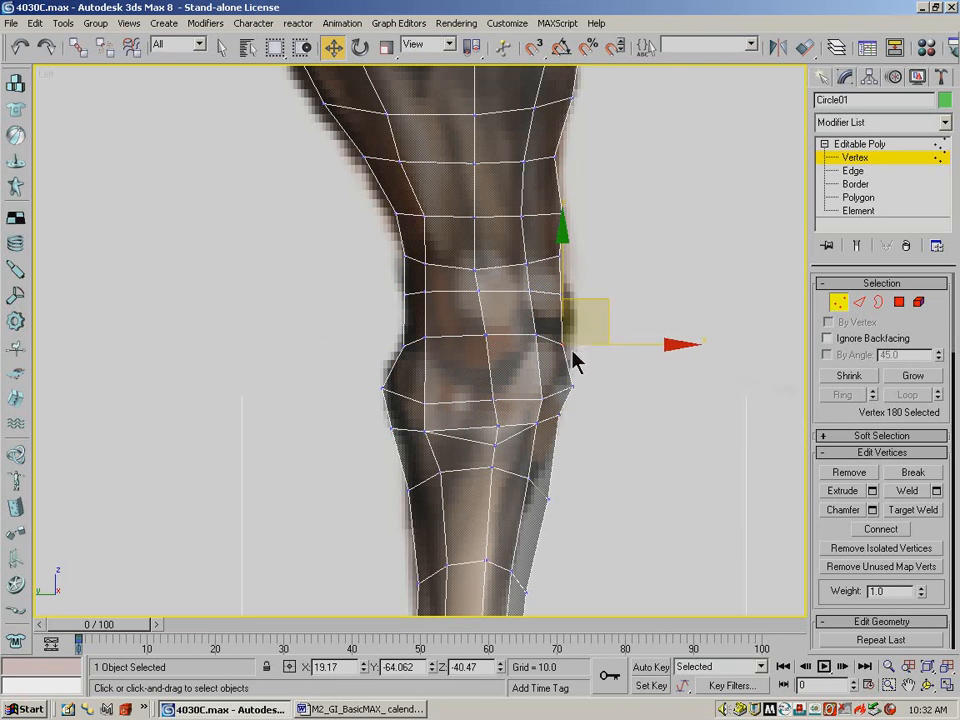
pyautogui.moveTo(606, 309)
pyautogui.mouseDown()
pyautogui.moveTo(610, 301)
pyautogui.moveTo(596, 302)
pyautogui.moveTo(604, 302)
pyautogui.mouseUp()
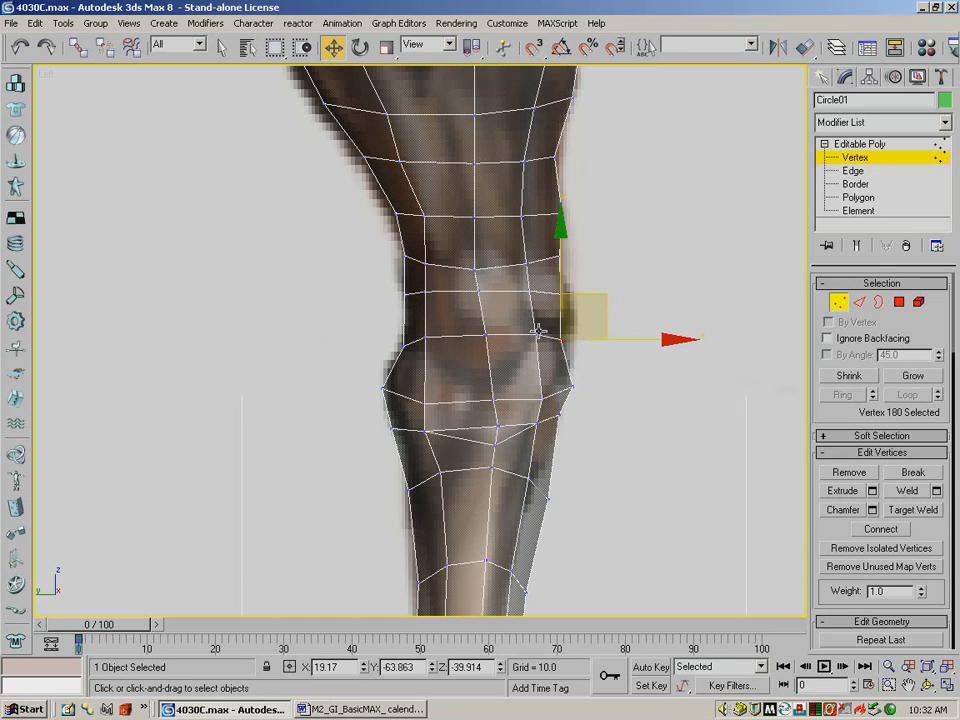
pyautogui.click(540, 334)
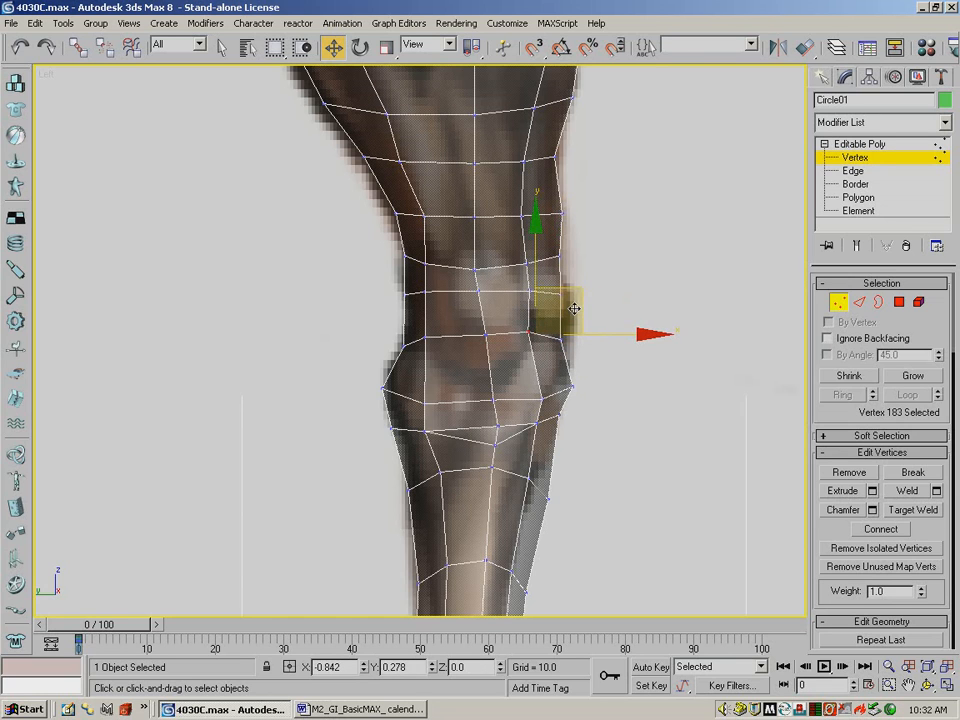
pyautogui.click(495, 311)
pyautogui.moveTo(527, 296); pyautogui.dragTo(520, 284)
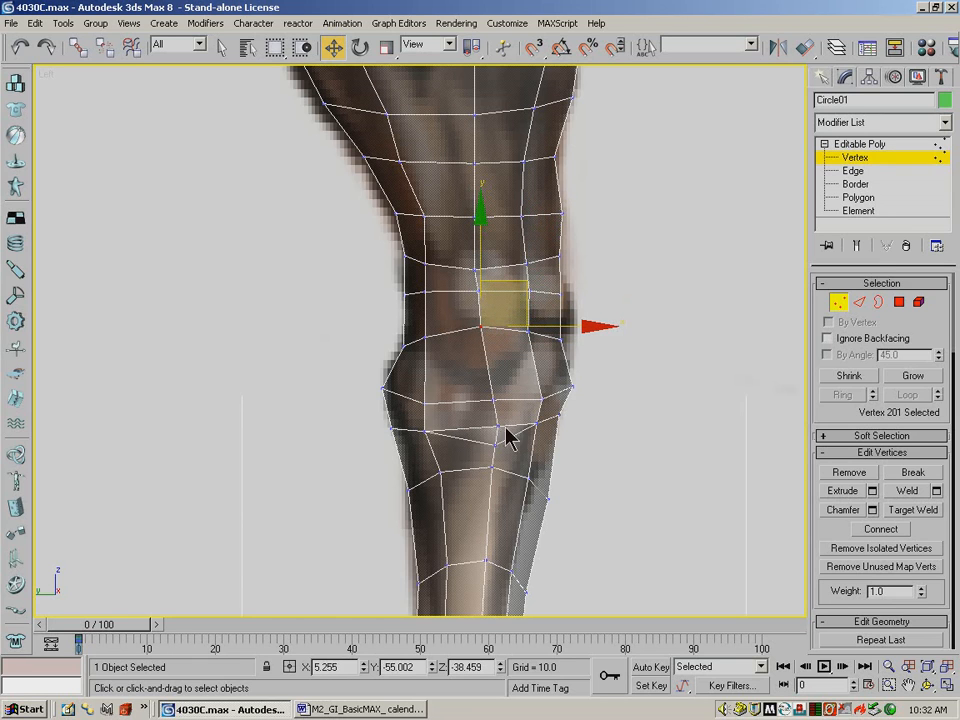
# Lower the centre vertex of the first row beneath the joint.
pyautogui.click(496, 441)
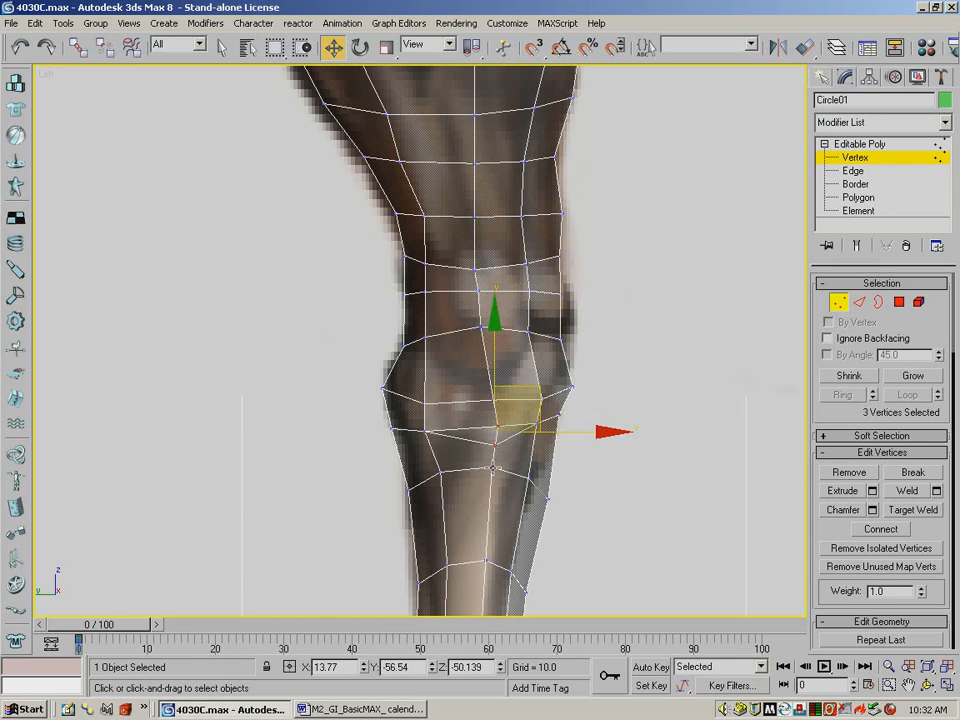
pyautogui.click(492, 467)
pyautogui.moveTo(535, 425); pyautogui.dragTo(533, 441)
pyautogui.click(627, 388)
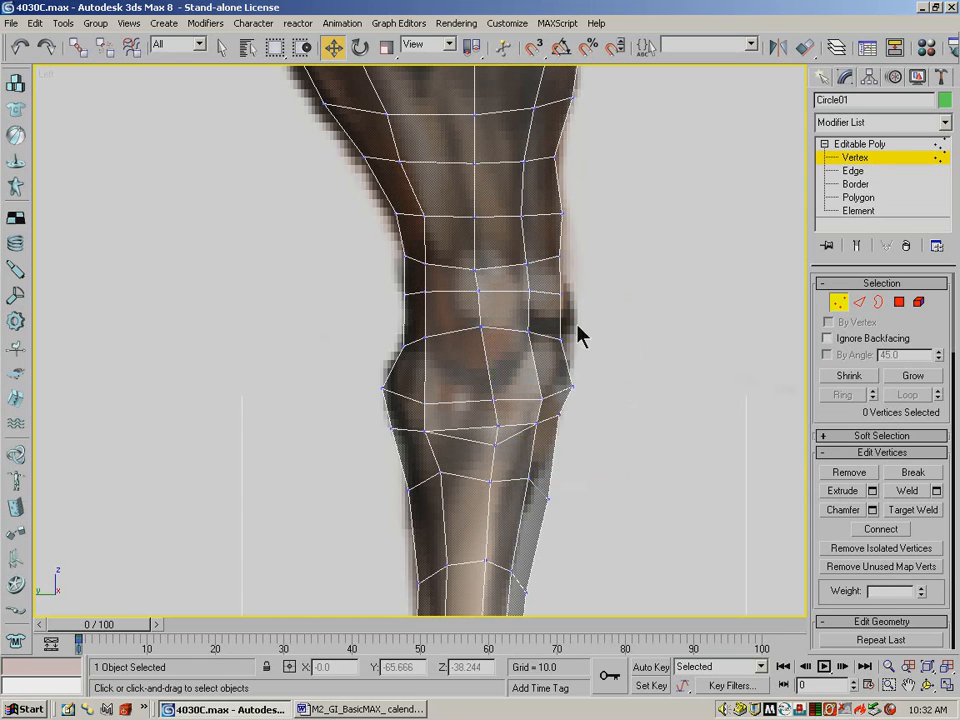
# Adjust the four right outline vertices above mid-joint so the silhouette follows the reference art.
pyautogui.click(560, 295)
pyautogui.moveTo(606, 264); pyautogui.dragTo(623, 213)
pyautogui.click(568, 253)
pyautogui.click(562, 257)
pyautogui.click(615, 206)
pyautogui.click(564, 216)
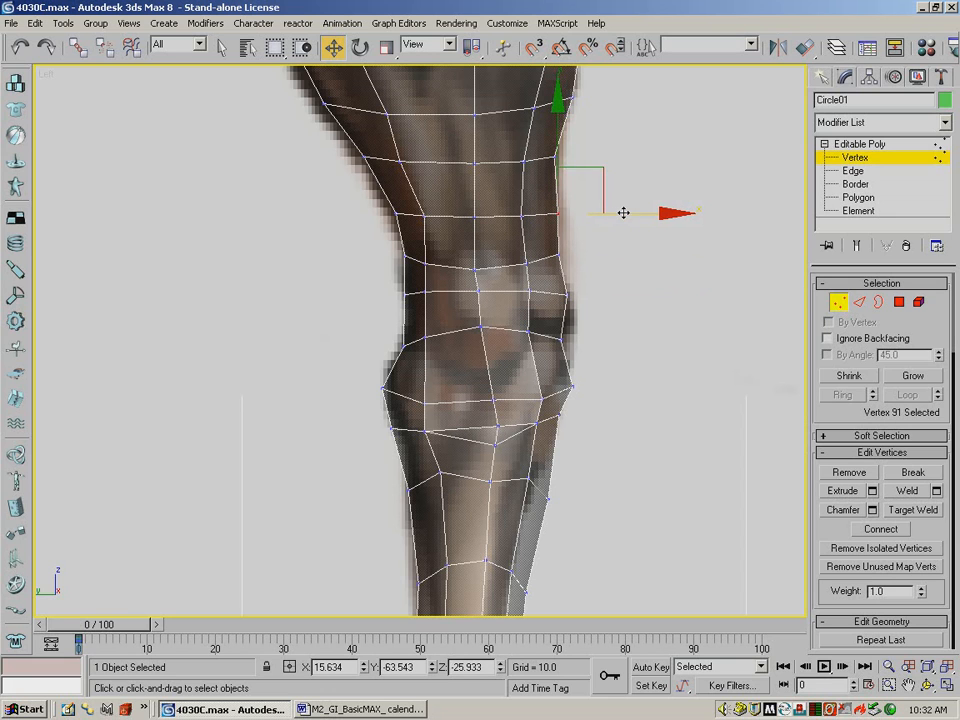
pyautogui.click(553, 158)
pyautogui.moveTo(610, 155); pyautogui.dragTo(617, 154)
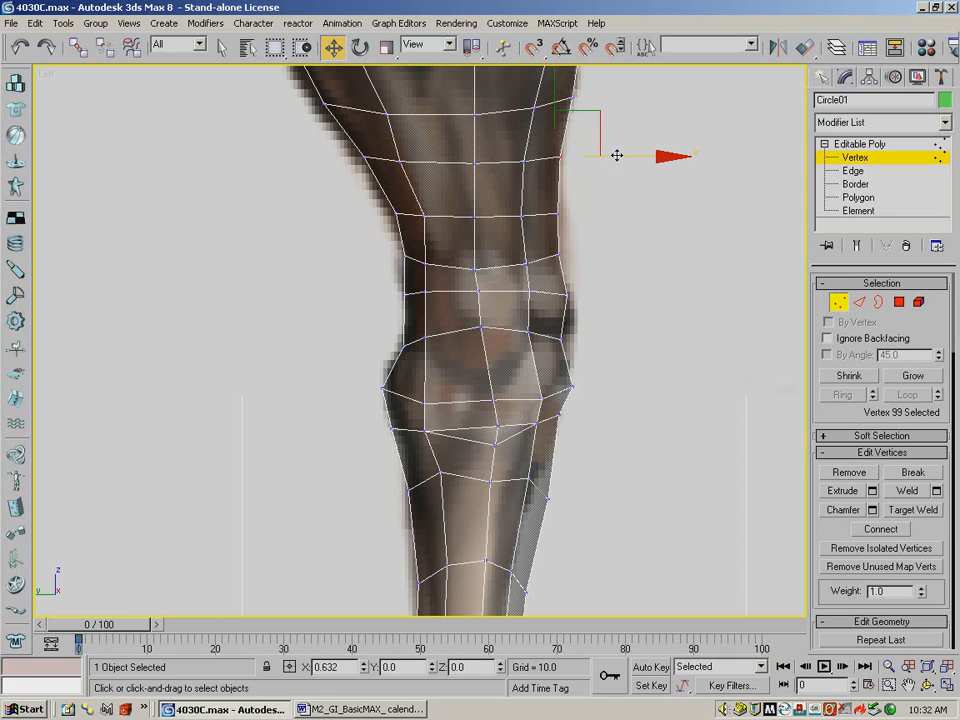
pyautogui.click(660, 318)
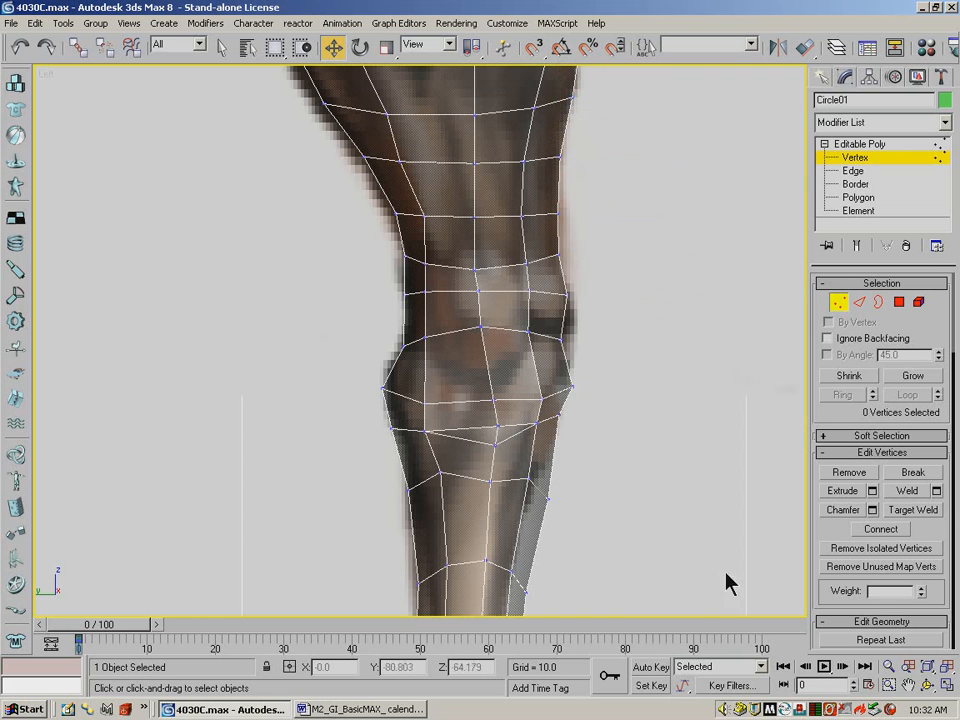
# Connect the five vertical edges between the mid-joint row and the row below it with a new edge line.
pyautogui.click(889, 666)
pyautogui.moveTo(489, 343); pyautogui.dragTo(498, 372)
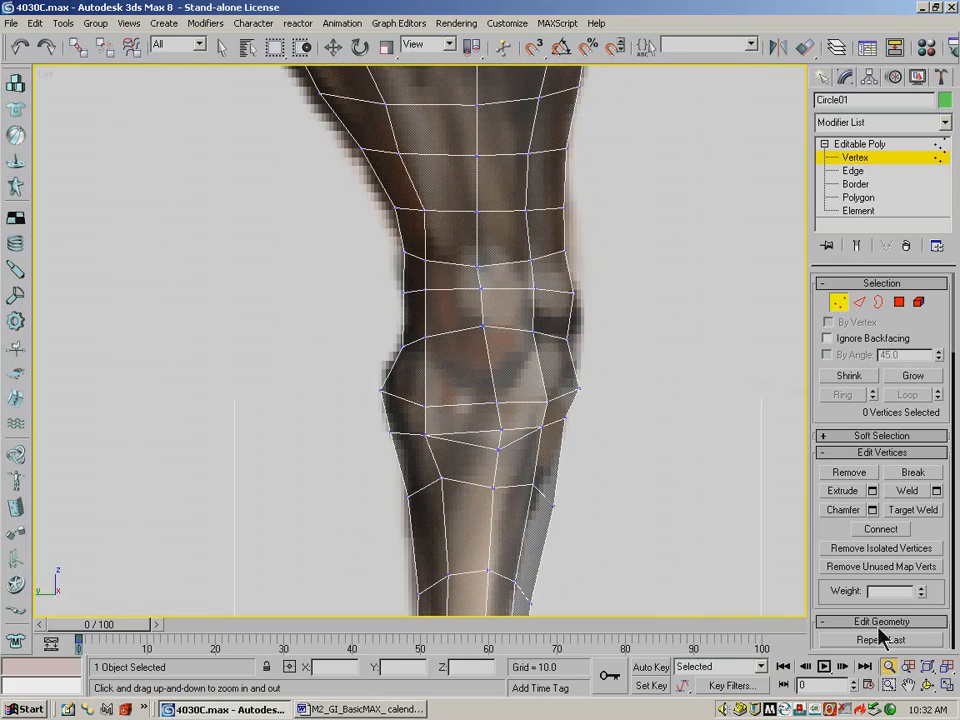
pyautogui.click(928, 685)
pyautogui.moveTo(390, 335); pyautogui.dragTo(565, 326)
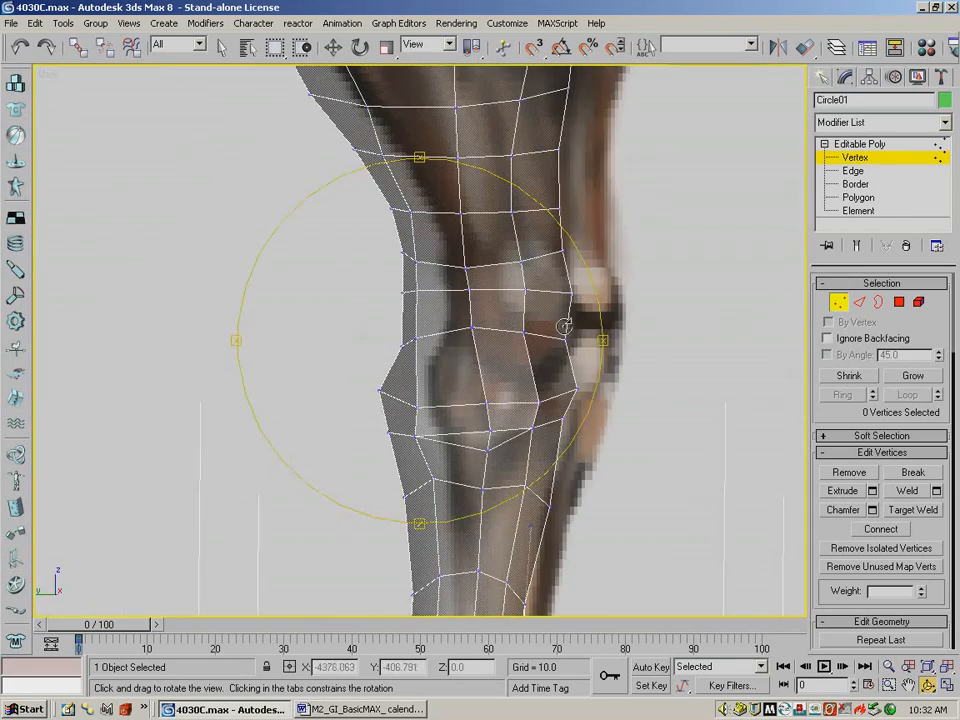
pyautogui.click(861, 306)
pyautogui.click(572, 368)
pyautogui.keyDown('ctrl'); pyautogui.click(531, 368); pyautogui.keyUp('ctrl')
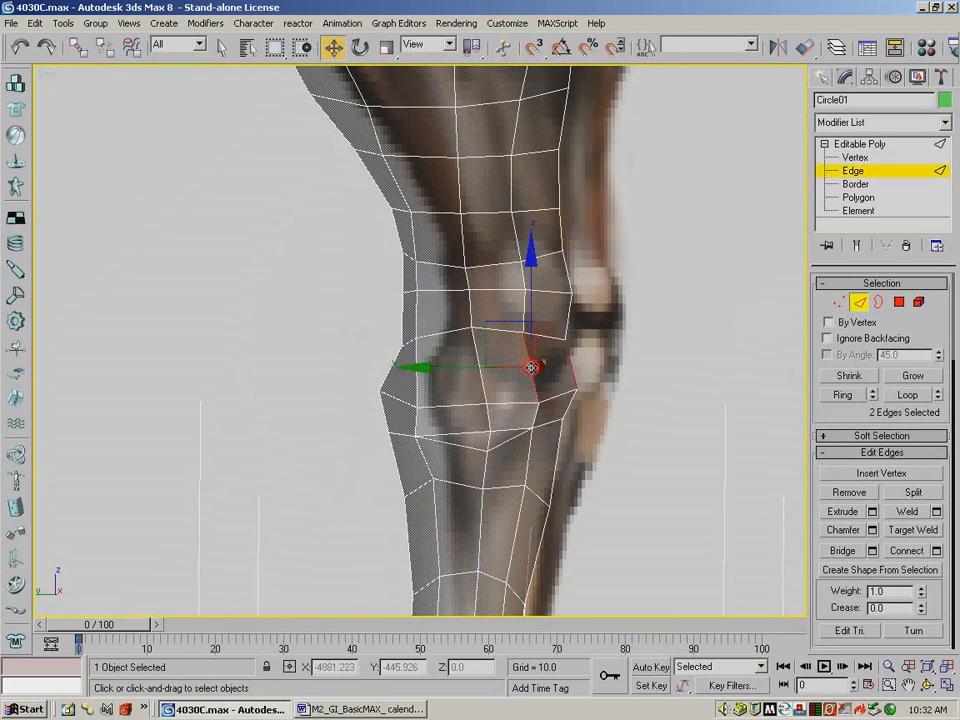
pyautogui.keyDown('ctrl'); pyautogui.click(425, 372); pyautogui.keyUp('ctrl')
pyautogui.keyDown('ctrl'); pyautogui.click(389, 372); pyautogui.keyUp('ctrl')
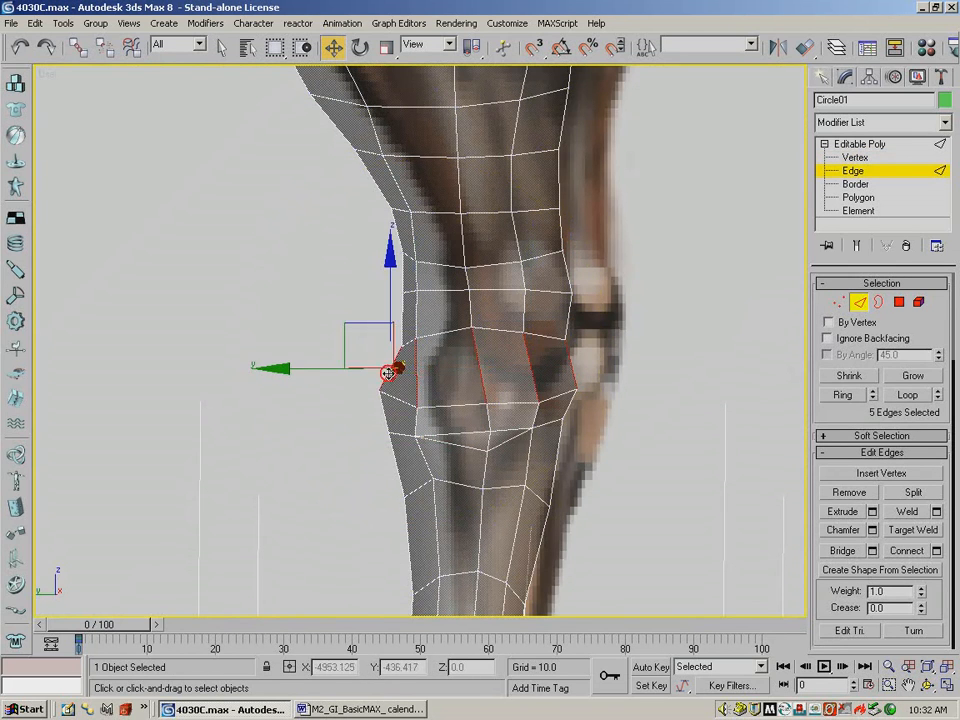
pyautogui.hotkey('ctrl', 'r')
pyautogui.moveTo(397, 367); pyautogui.dragTo(632, 381)
pyautogui.click(912, 551)
# Target Weld the end vertices of the new edge line to the vertices of the row below on both sides.
pyautogui.click(913, 530)
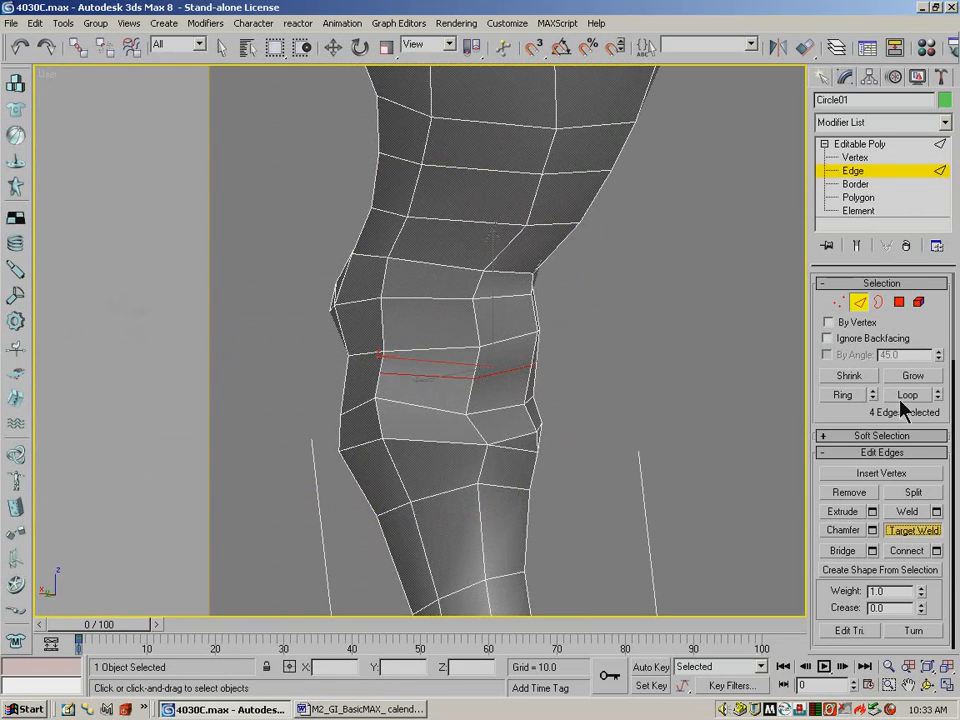
pyautogui.click(838, 303)
pyautogui.click(913, 510)
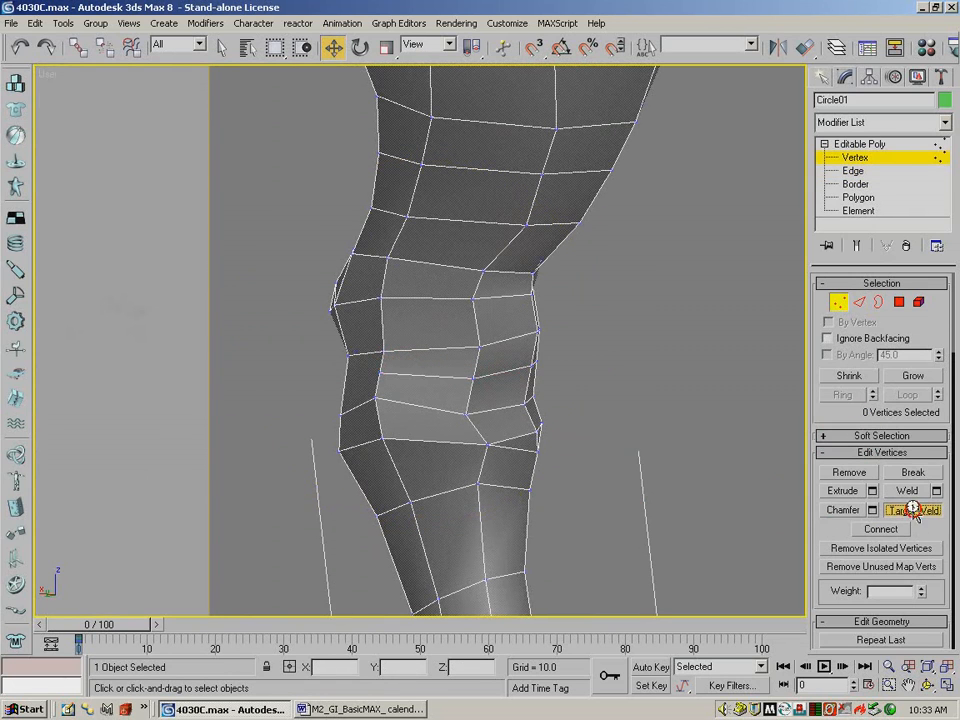
pyautogui.click(375, 397)
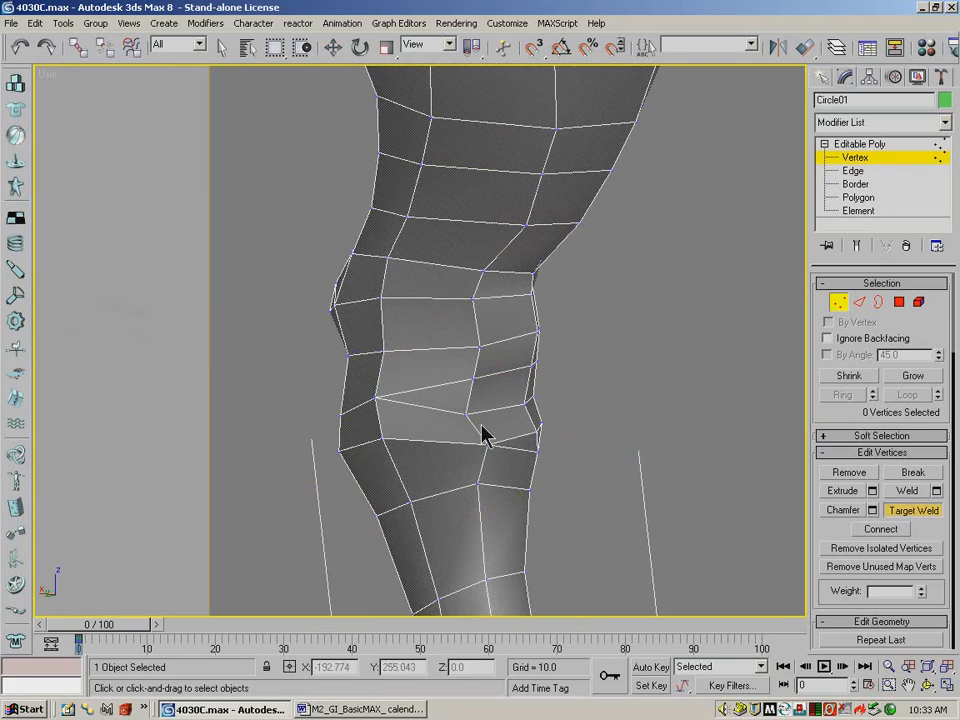
pyautogui.click(936, 686)
pyautogui.moveTo(437, 339); pyautogui.dragTo(797, 566)
pyautogui.click(908, 512)
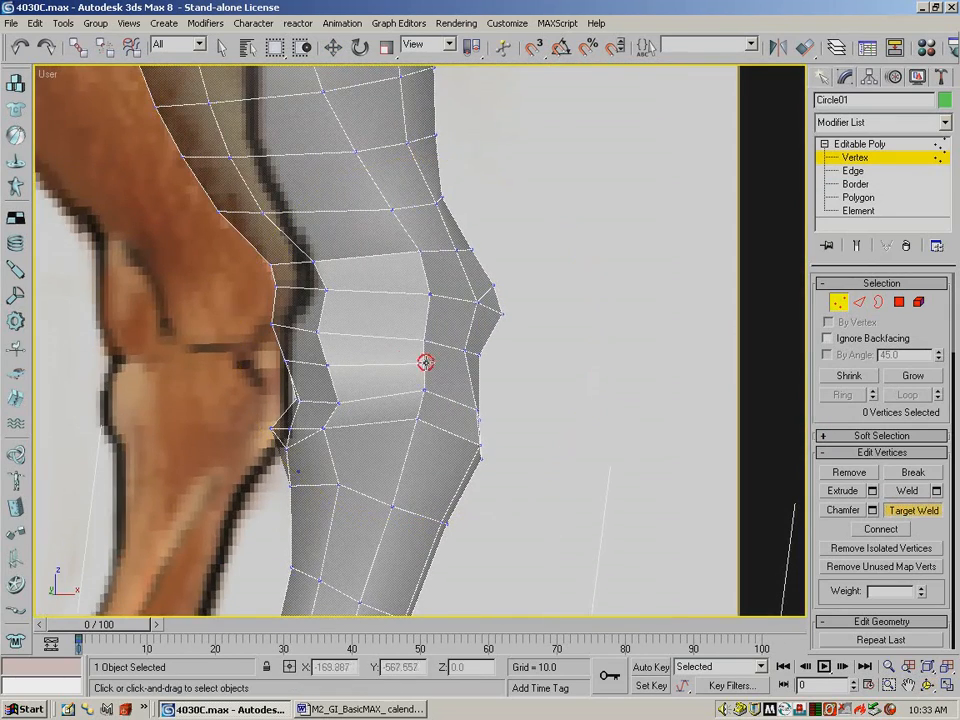
# Reposition the centre vertex of the new edge line and the neighbouring vertex beside it to smooth the joint's front.
pyautogui.click(928, 685)
pyautogui.moveTo(420, 338); pyautogui.dragTo(389, 339)
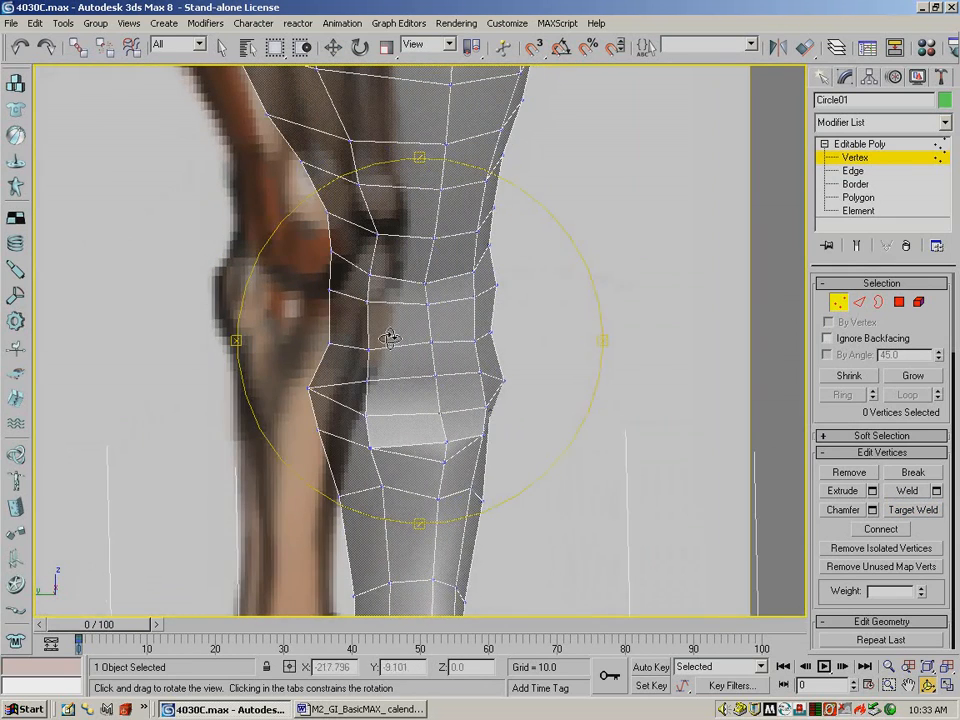
pyautogui.click(333, 47)
pyautogui.click(435, 375)
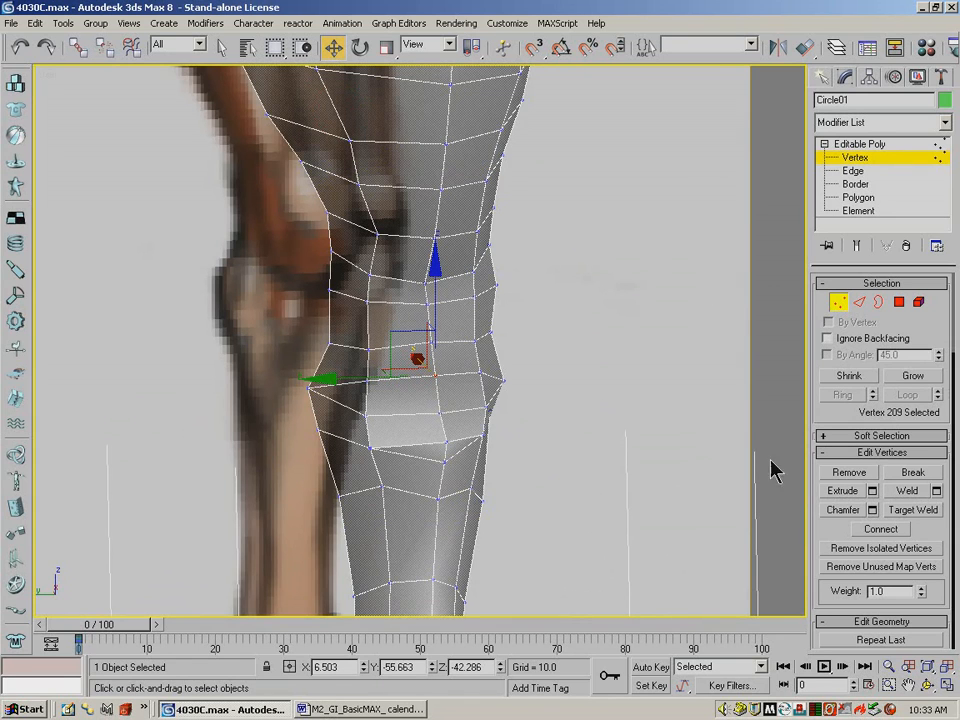
pyautogui.click(929, 686)
pyautogui.moveTo(422, 364); pyautogui.dragTo(500, 376)
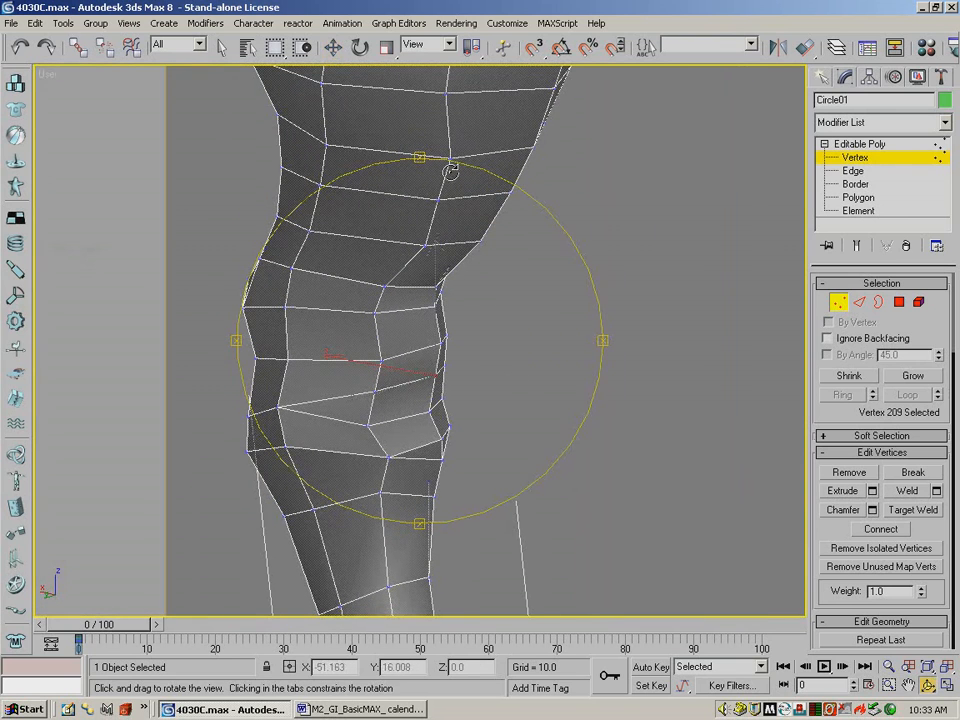
pyautogui.click(333, 47)
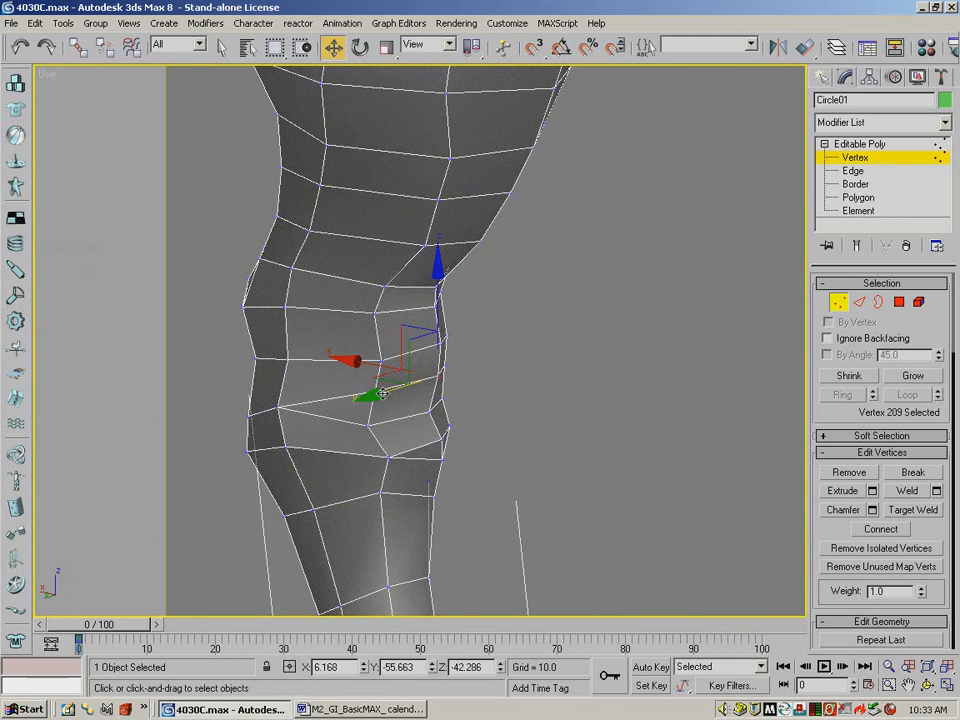
pyautogui.click(375, 393)
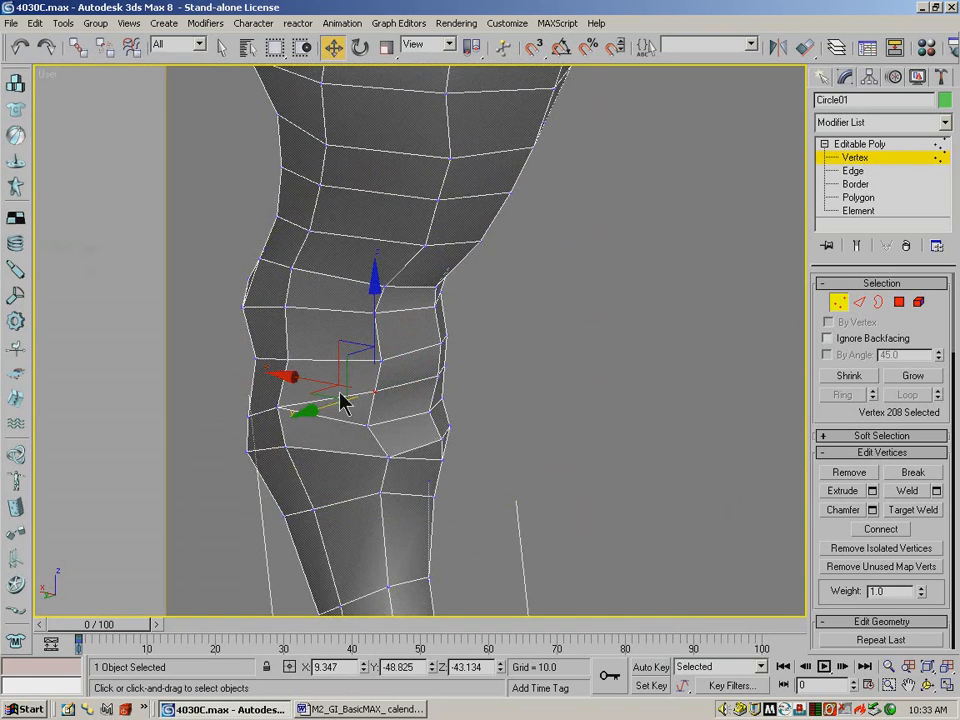
pyautogui.moveTo(334, 395); pyautogui.dragTo(342, 399)
# Pull the new line's other side vertex and its centre vertex outward to round the joint's front.
pyautogui.click(927, 686)
pyautogui.moveTo(480, 362); pyautogui.dragTo(277, 308)
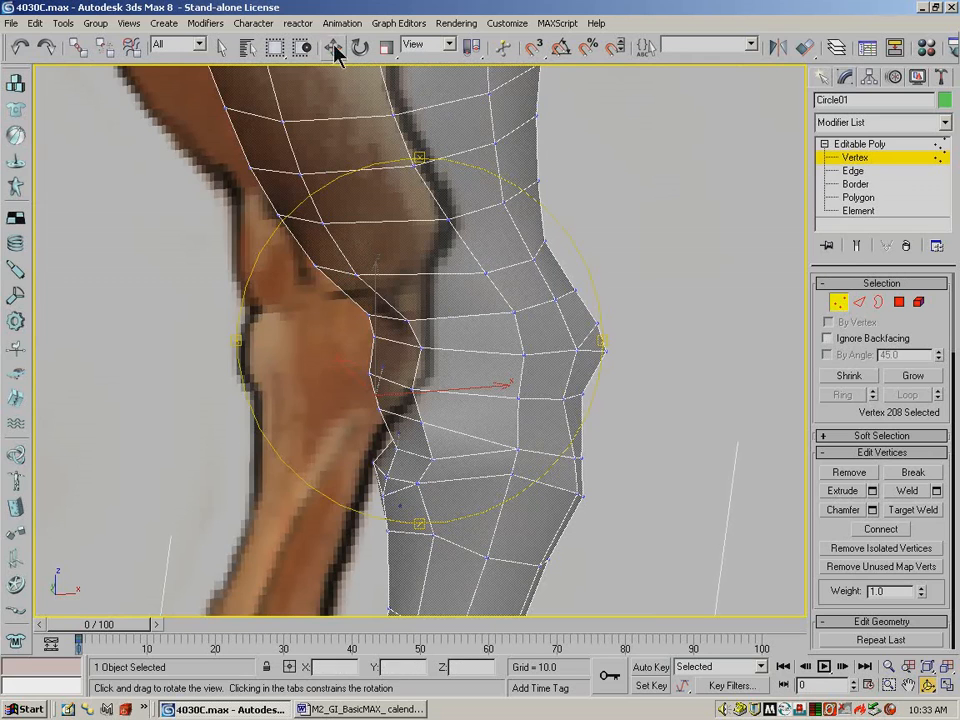
pyautogui.click(334, 47)
pyautogui.click(421, 429)
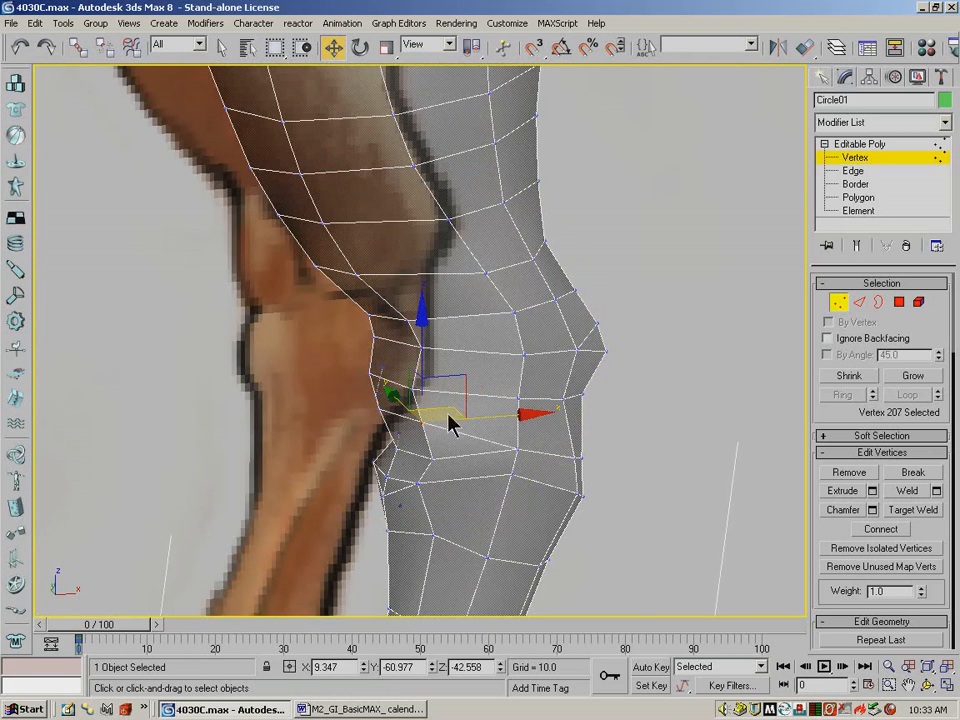
pyautogui.moveTo(451, 412); pyautogui.dragTo(677, 369)
pyautogui.click(928, 686)
pyautogui.click(333, 47)
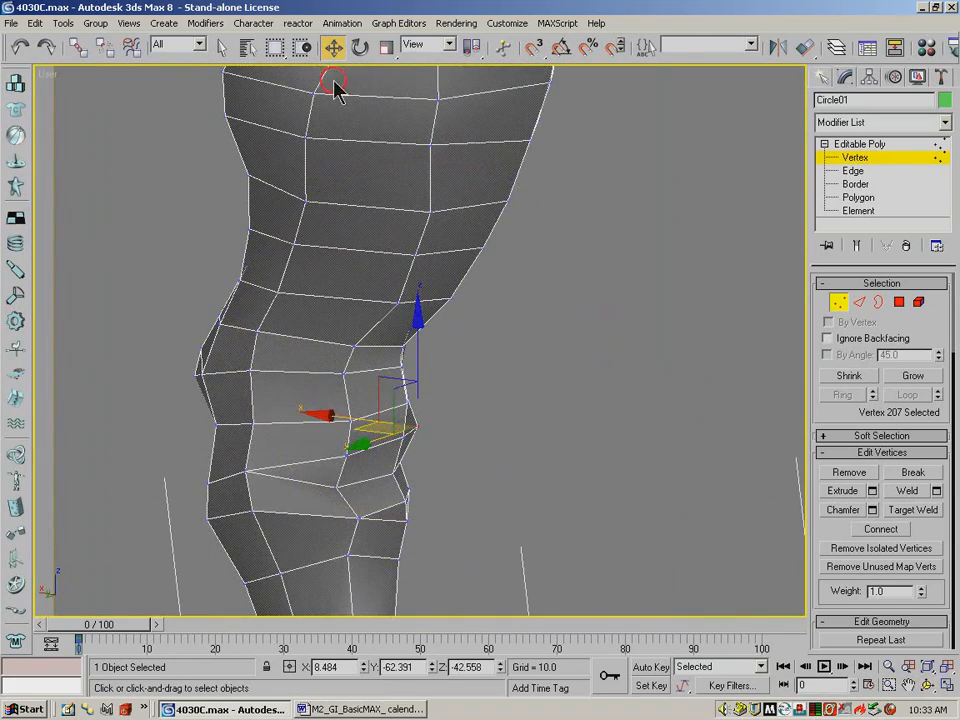
pyautogui.click(417, 445)
pyautogui.moveTo(344, 428); pyautogui.dragTo(374, 438)
# In the Front view, lower the centre vertex and the two rear vertices of the row below the lower joint to follow the reference.
pyautogui.click(928, 686)
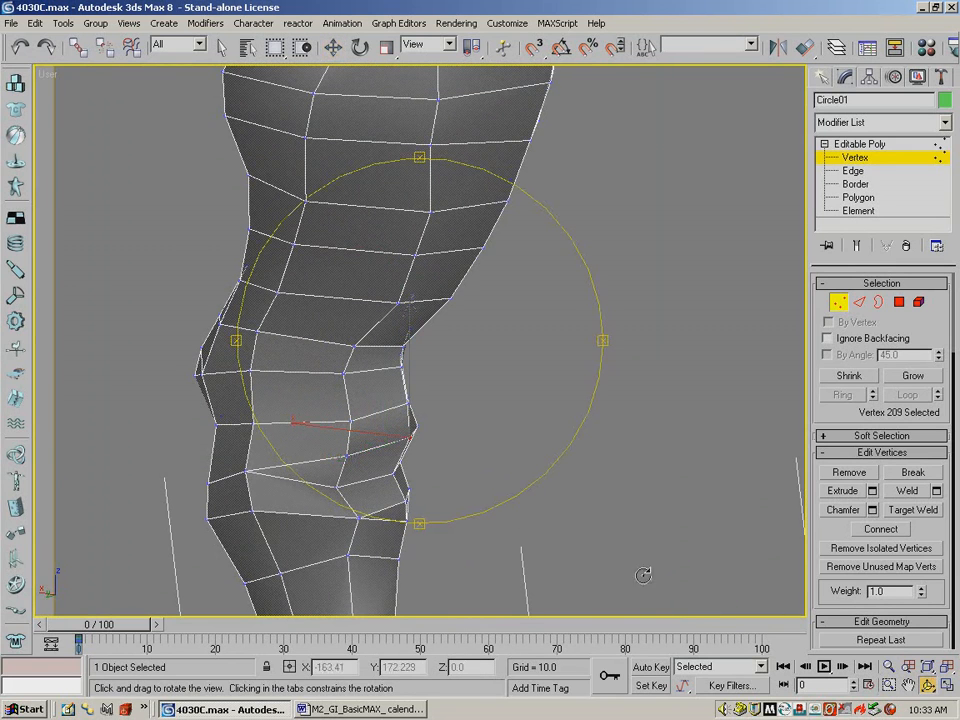
pyautogui.press('f')
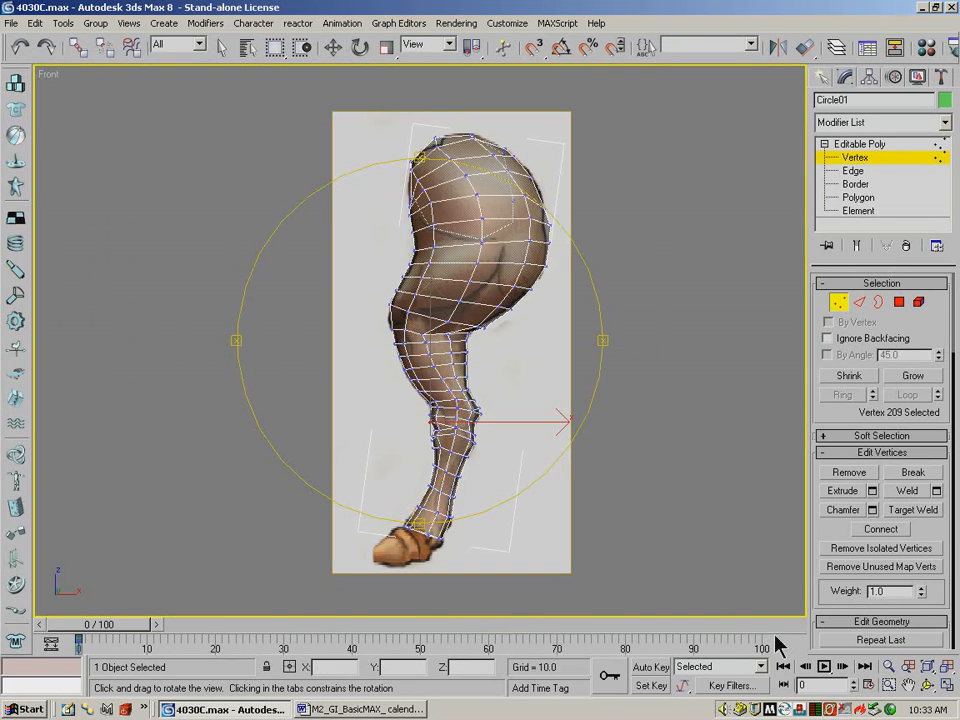
pyautogui.click(889, 686)
pyautogui.moveTo(381, 354); pyautogui.dragTo(565, 468)
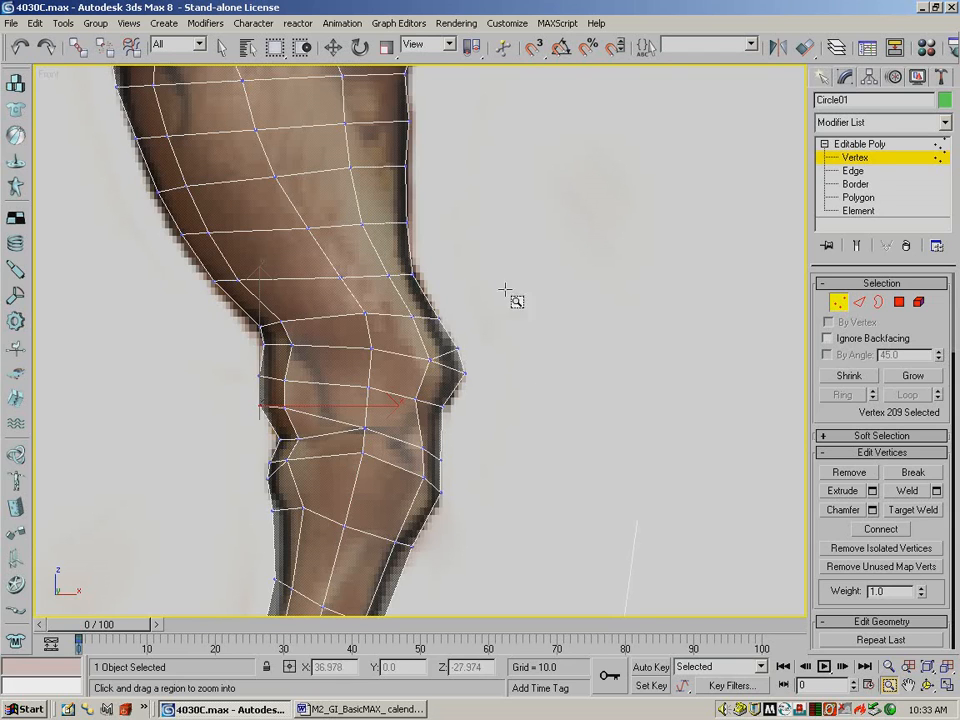
pyautogui.click(331, 47)
pyautogui.click(362, 458)
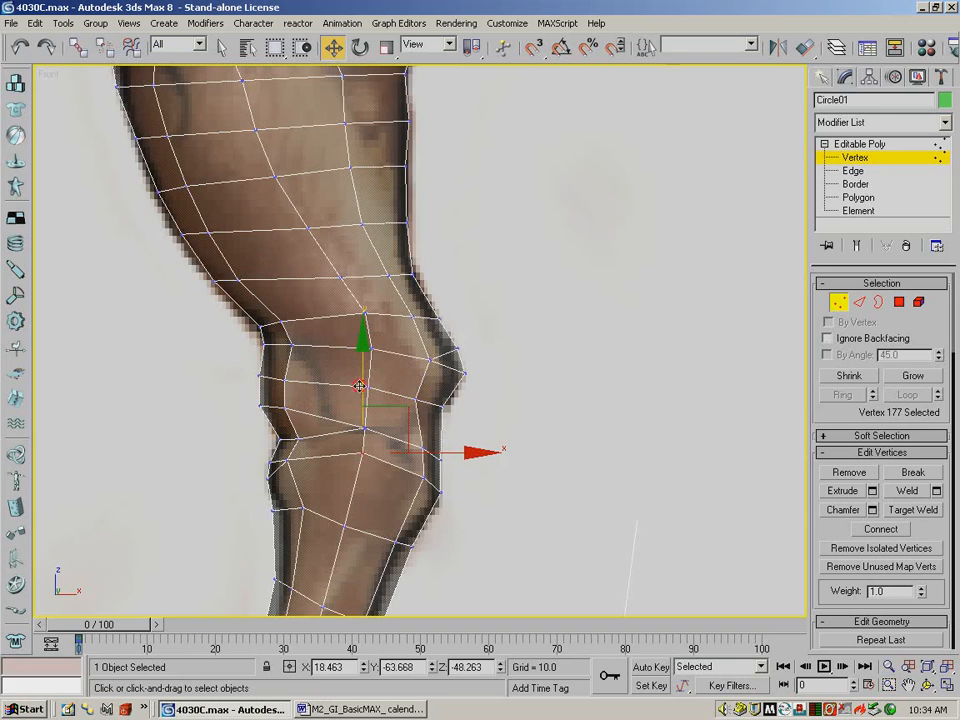
pyautogui.moveTo(351, 401); pyautogui.dragTo(351, 402)
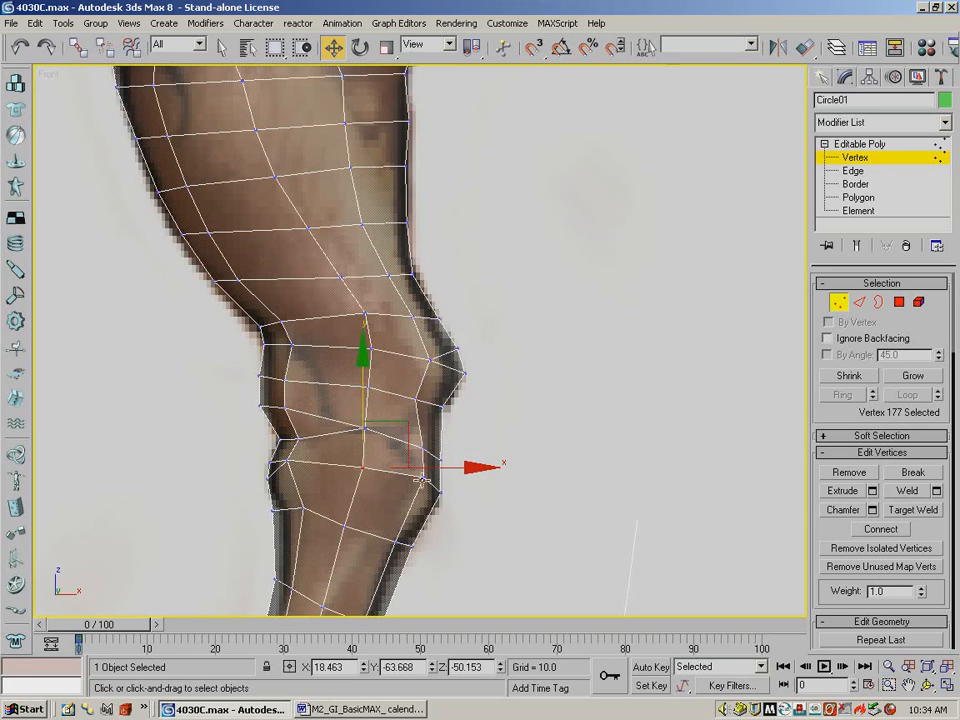
pyautogui.click(423, 480)
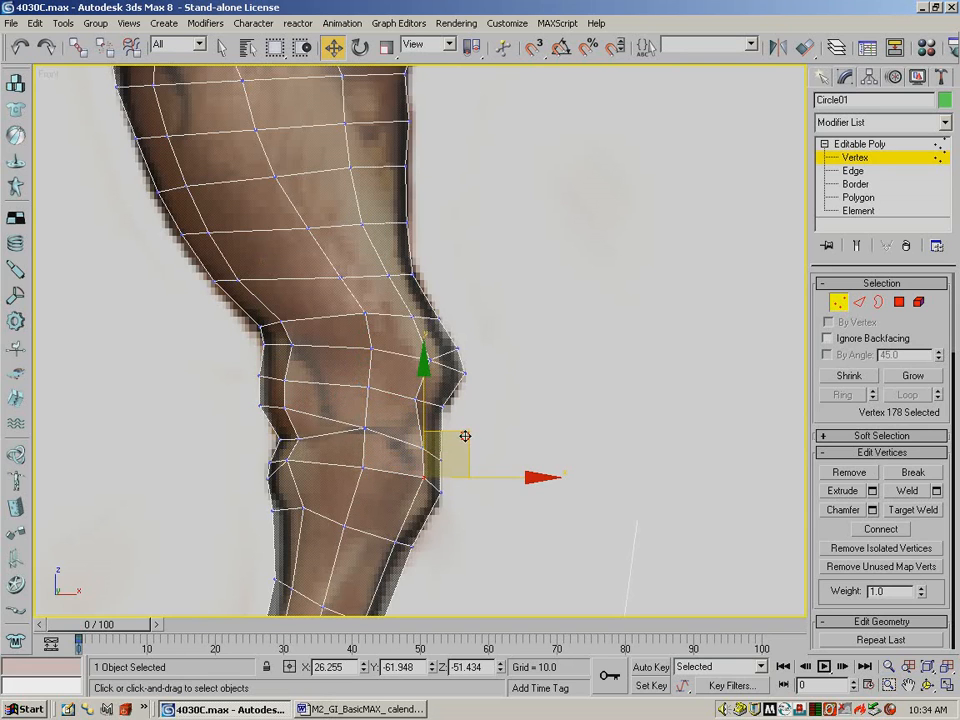
pyautogui.click(440, 491)
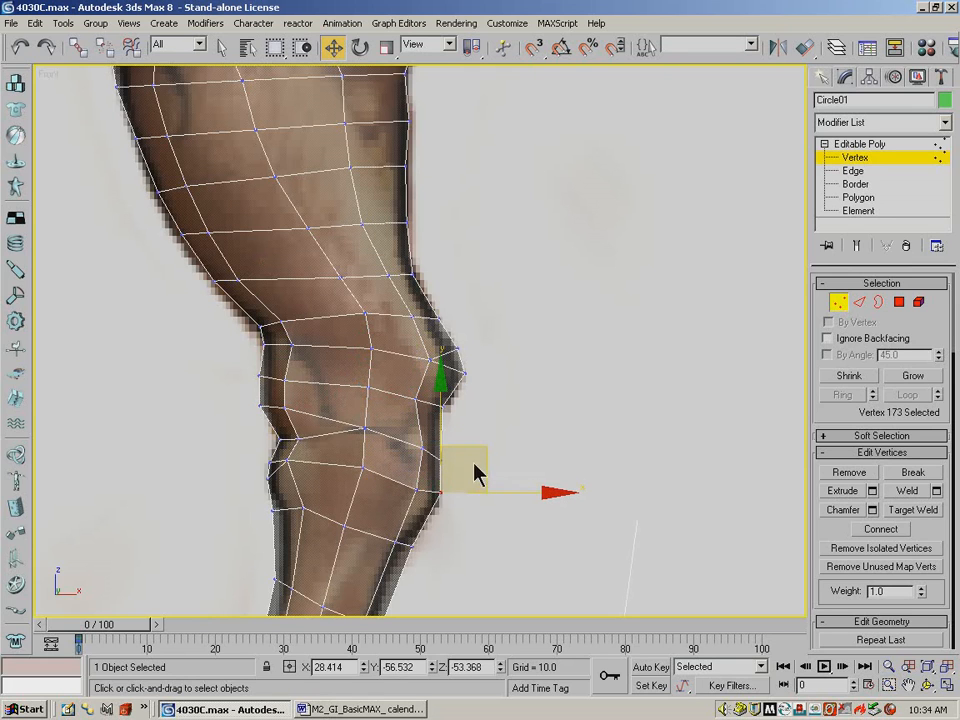
pyautogui.moveTo(483, 454); pyautogui.dragTo(481, 466)
pyautogui.click(610, 422)
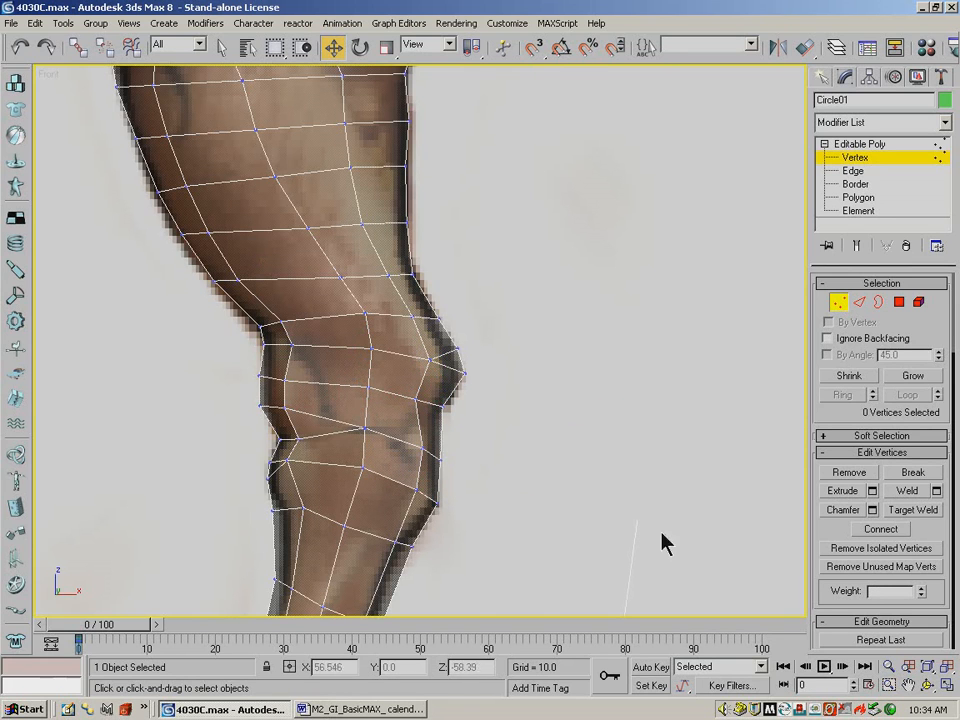
# Select the edges all around the leg between the lowest thigh row and the first knee row, and connect them with a new edge line.
pyautogui.click(888, 667)
pyautogui.moveTo(432, 285); pyautogui.dragTo(443, 355)
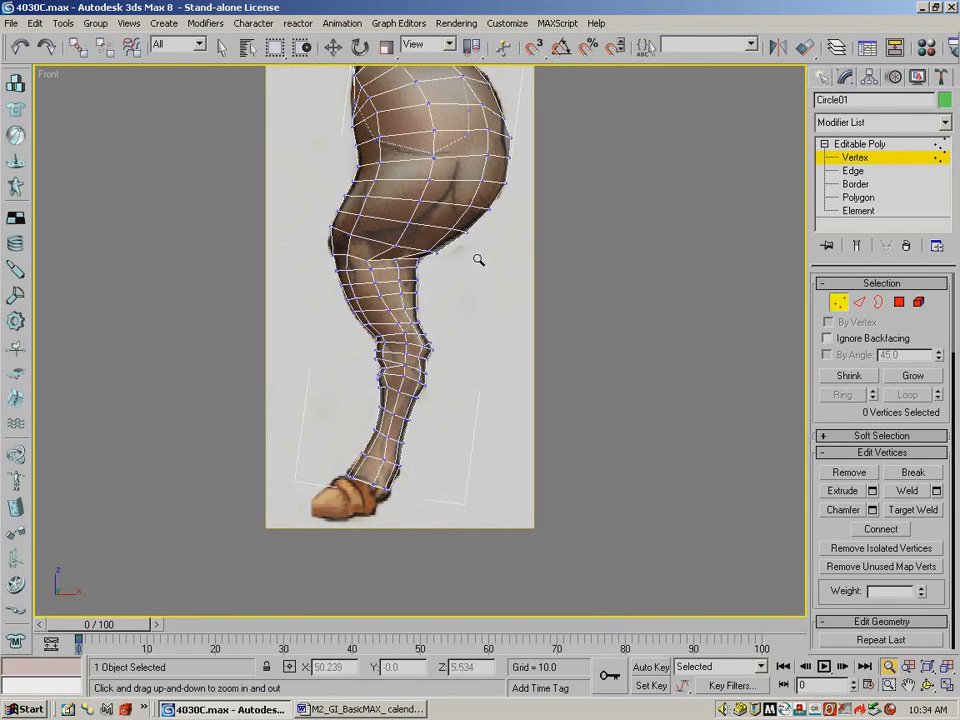
pyautogui.click(889, 685)
pyautogui.moveTo(461, 312); pyautogui.dragTo(300, 185)
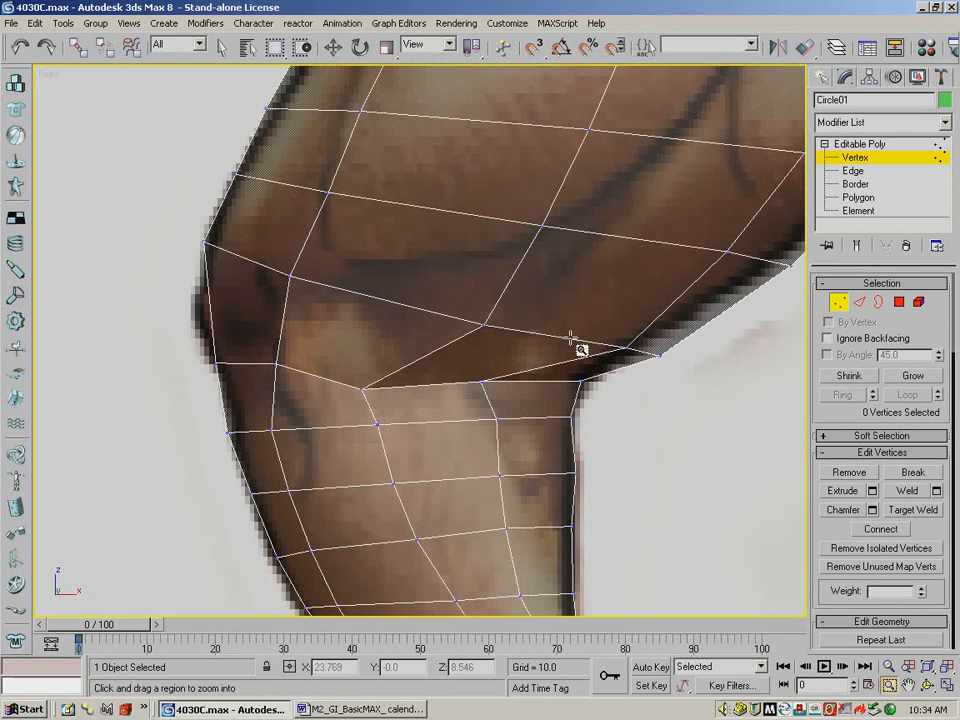
pyautogui.click(860, 302)
pyautogui.rightClick(727, 336)
pyautogui.moveTo(624, 373); pyautogui.dragTo(576, 354)
pyautogui.keyDown('ctrl'); pyautogui.moveTo(480, 372); pyautogui.dragTo(478, 370); pyautogui.keyUp('ctrl')
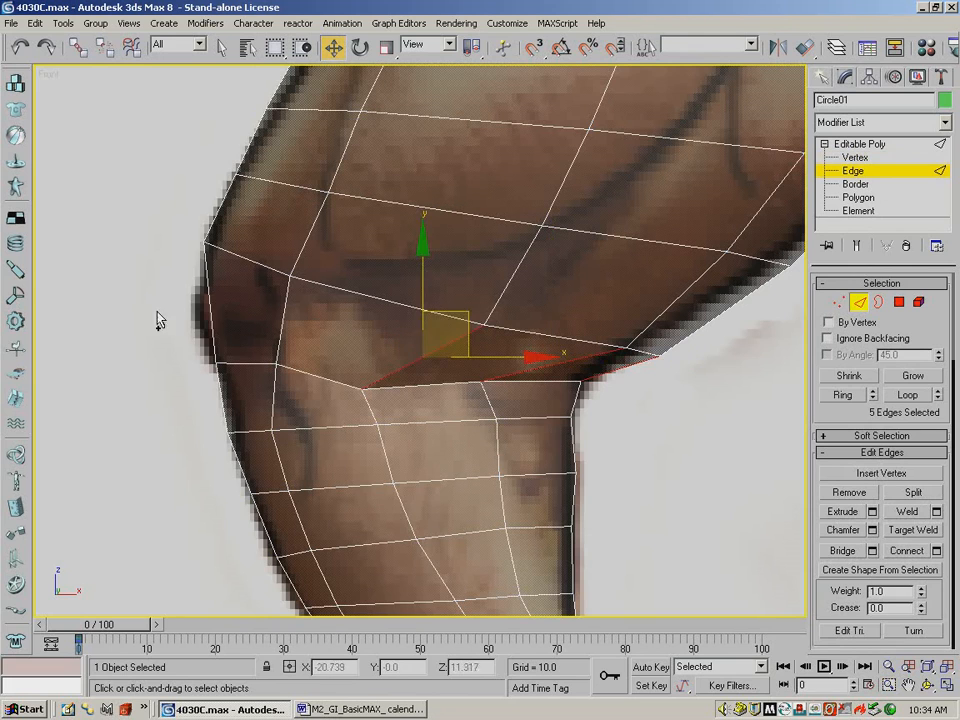
pyautogui.keyDown('ctrl'); pyautogui.moveTo(299, 335); pyautogui.dragTo(299, 335); pyautogui.keyUp('ctrl')
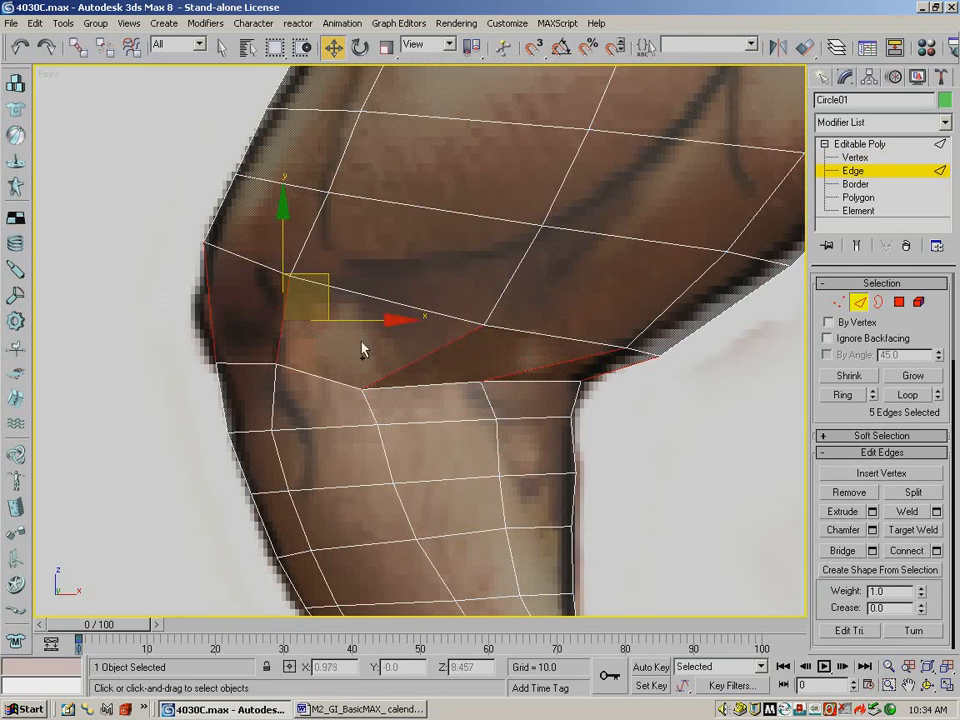
pyautogui.click(917, 554)
# In the Front view, move the new line's front vertex and the two outline vertices below it onto the knee's reference outline.
pyautogui.click(928, 686)
pyautogui.moveTo(325, 384)
pyautogui.mouseDown()
pyautogui.moveTo(558, 396)
pyautogui.moveTo(707, 362)
pyautogui.moveTo(574, 343)
pyautogui.moveTo(352, 392)
pyautogui.moveTo(381, 392)
pyautogui.mouseUp()
pyautogui.press('f')
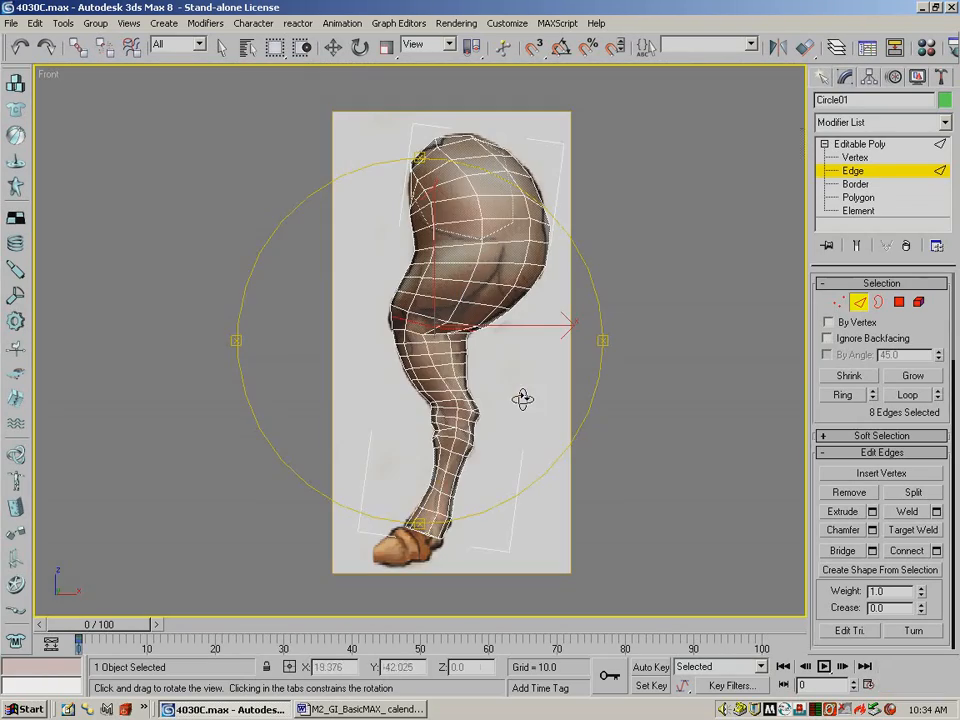
pyautogui.click(892, 688)
pyautogui.moveTo(540, 454); pyautogui.dragTo(336, 257)
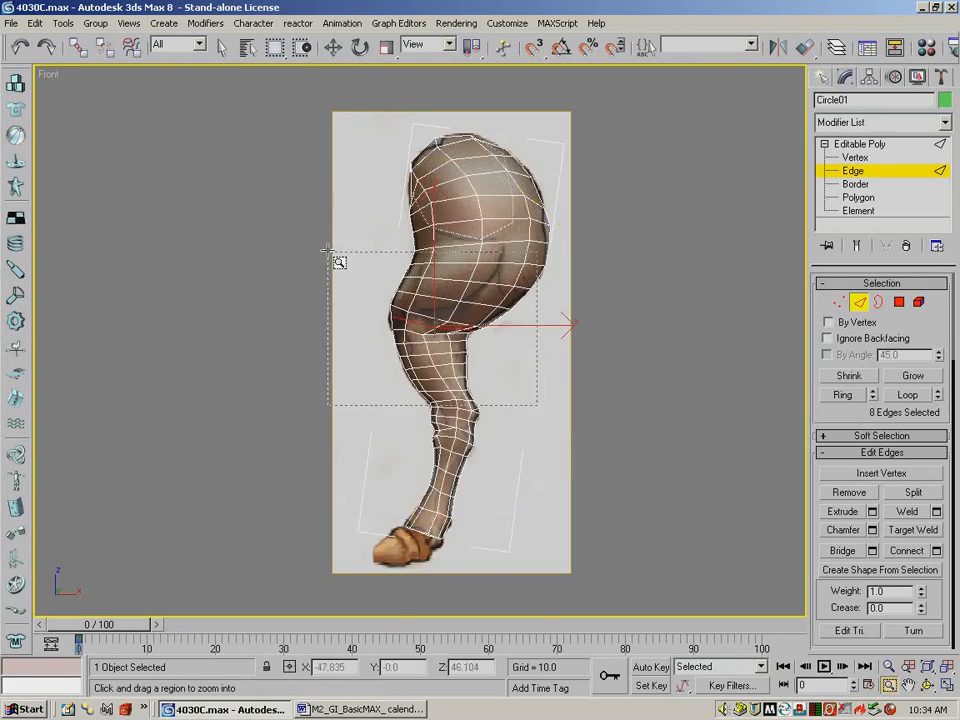
pyautogui.moveTo(254, 241); pyautogui.dragTo(614, 464)
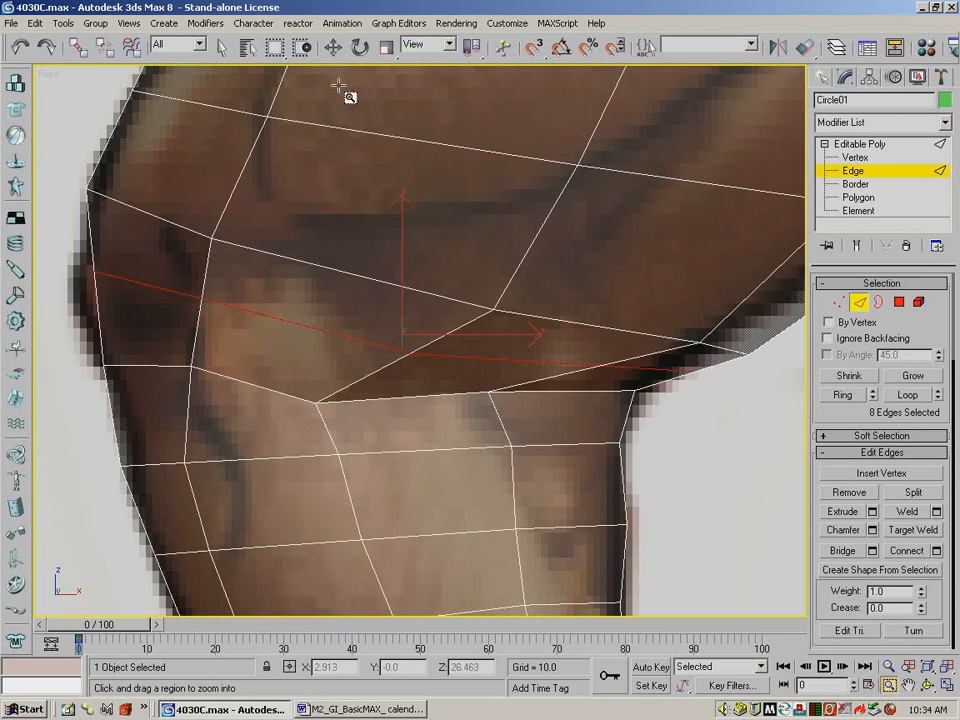
pyautogui.click(842, 308)
pyautogui.moveTo(66, 252); pyautogui.dragTo(135, 272)
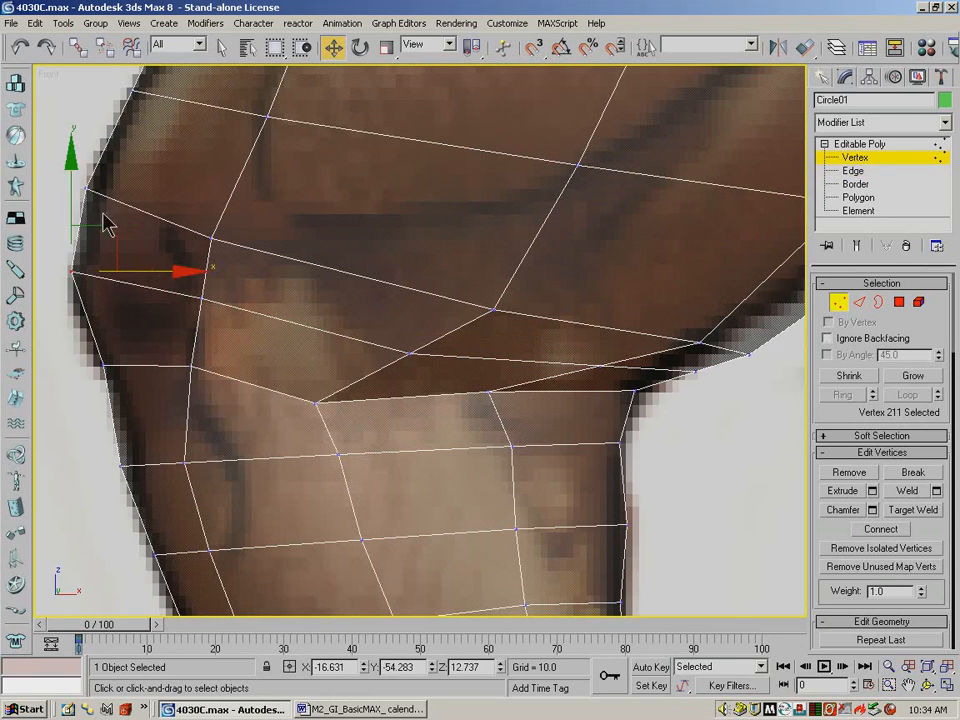
pyautogui.moveTo(71, 195); pyautogui.dragTo(68, 216)
pyautogui.click(104, 365)
pyautogui.moveTo(156, 364); pyautogui.dragTo(170, 362)
pyautogui.moveTo(103, 443); pyautogui.dragTo(163, 457)
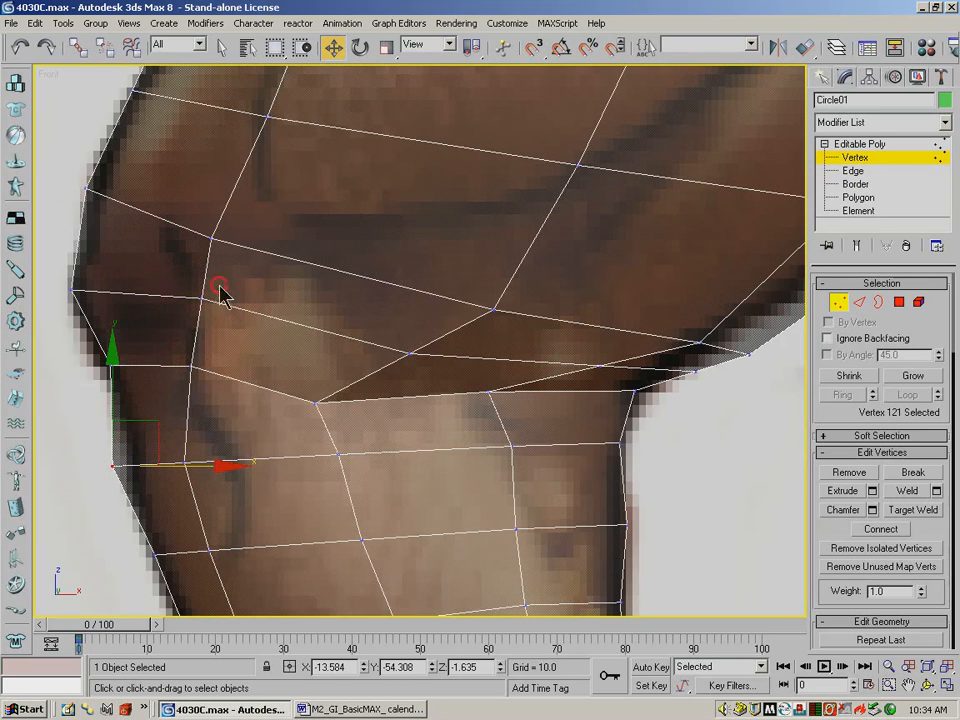
# Lower the new line's second vertex from the front and raise its middle vertex slightly to even out the line.
pyautogui.moveTo(219, 286); pyautogui.dragTo(184, 309)
pyautogui.moveTo(200, 250); pyautogui.dragTo(199, 257)
pyautogui.moveTo(400, 322); pyautogui.dragTo(433, 365)
# Shift the new line's two rear vertices and the neighbouring vertex of the row above upward and toward the knee's front.
pyautogui.moveTo(600, 365); pyautogui.dragTo(640, 322)
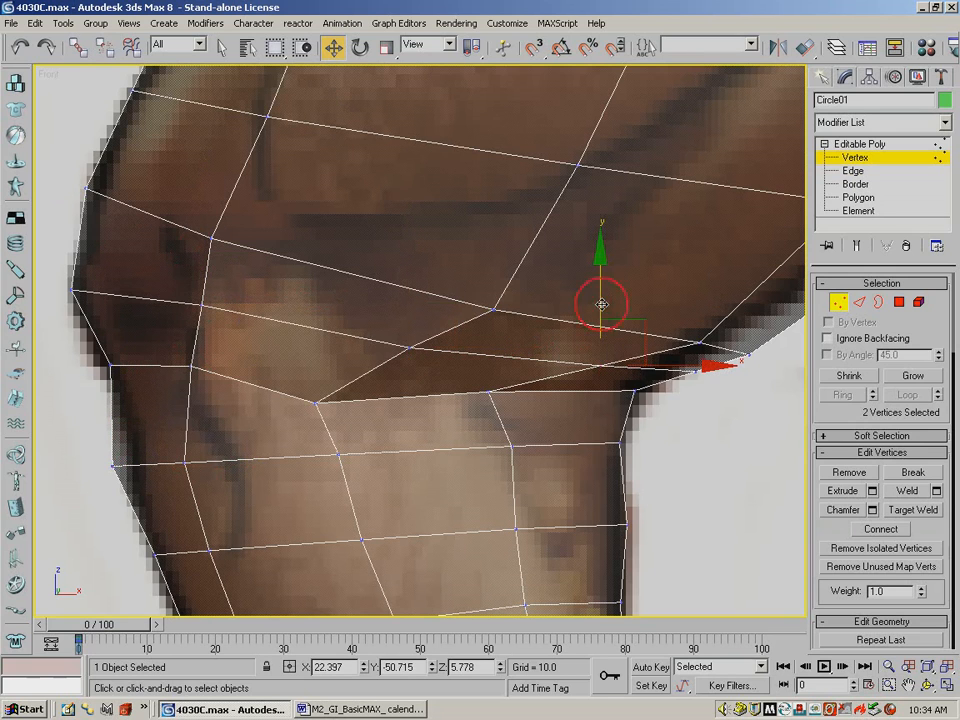
pyautogui.click(694, 371)
pyautogui.moveTo(735, 336); pyautogui.dragTo(769, 368)
pyautogui.click(758, 358)
pyautogui.moveTo(686, 332); pyautogui.dragTo(708, 354)
pyautogui.moveTo(740, 302); pyautogui.dragTo(728, 297)
pyautogui.moveTo(616, 383); pyautogui.dragTo(617, 384)
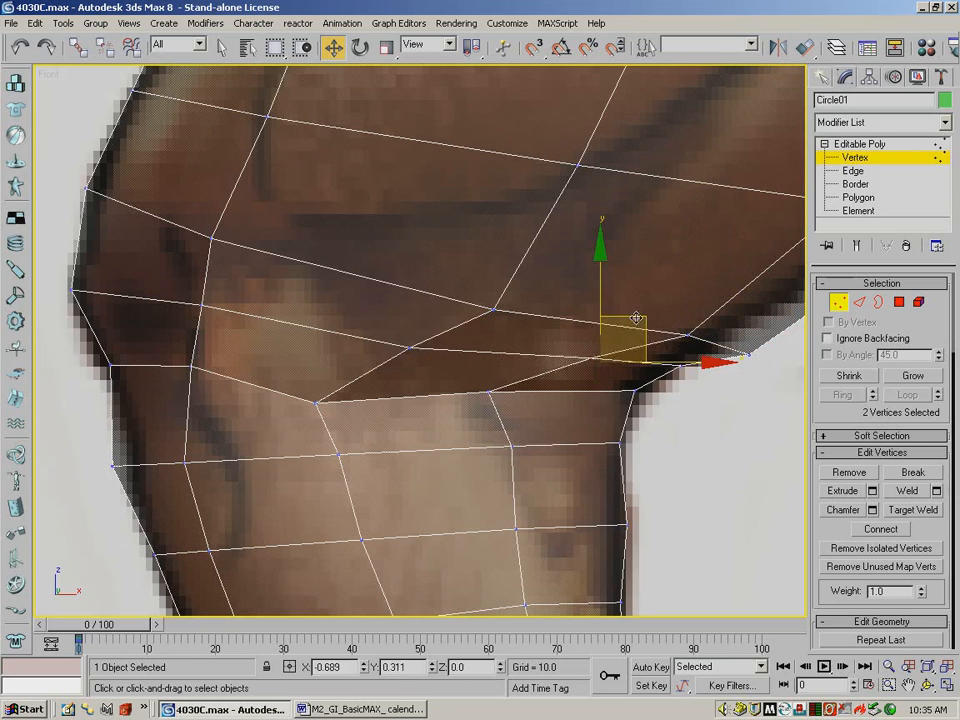
pyautogui.moveTo(630, 316); pyautogui.dragTo(582, 392)
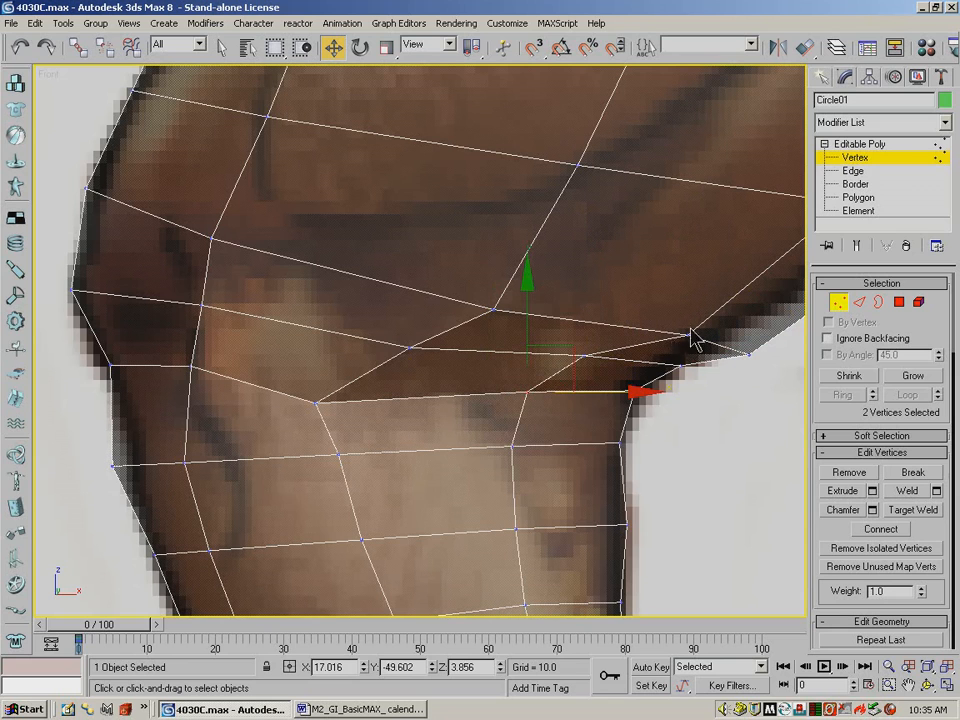
# Move the middle vertices of the row below the new line rearward, and those two of the row above toward the knee's front.
pyautogui.moveTo(285, 387); pyautogui.dragTo(430, 399)
pyautogui.click(506, 318)
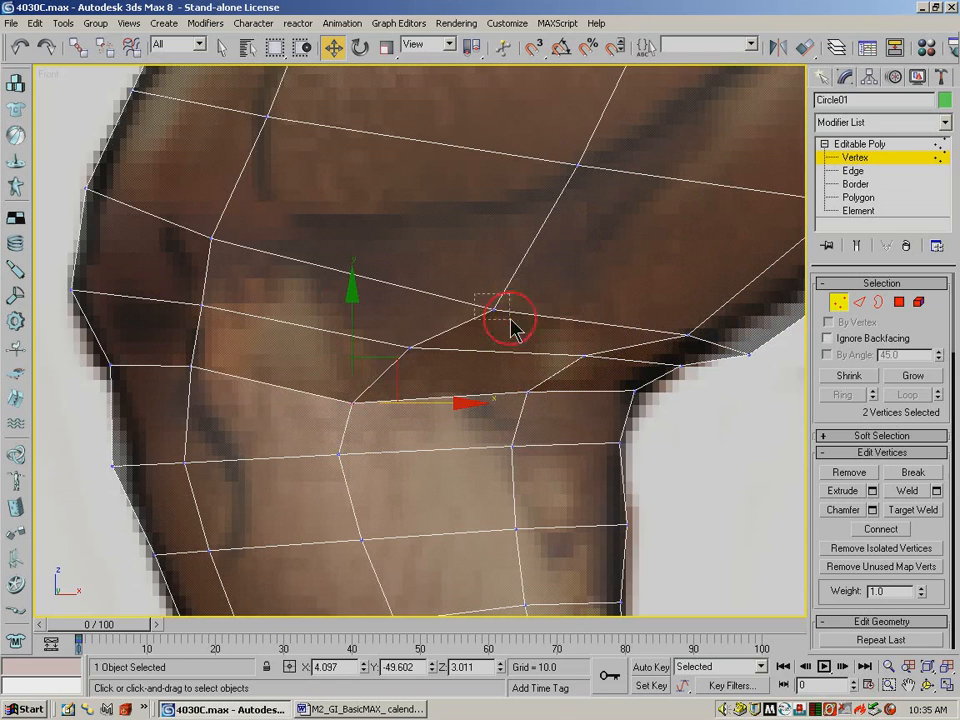
pyautogui.moveTo(531, 265); pyautogui.dragTo(519, 253)
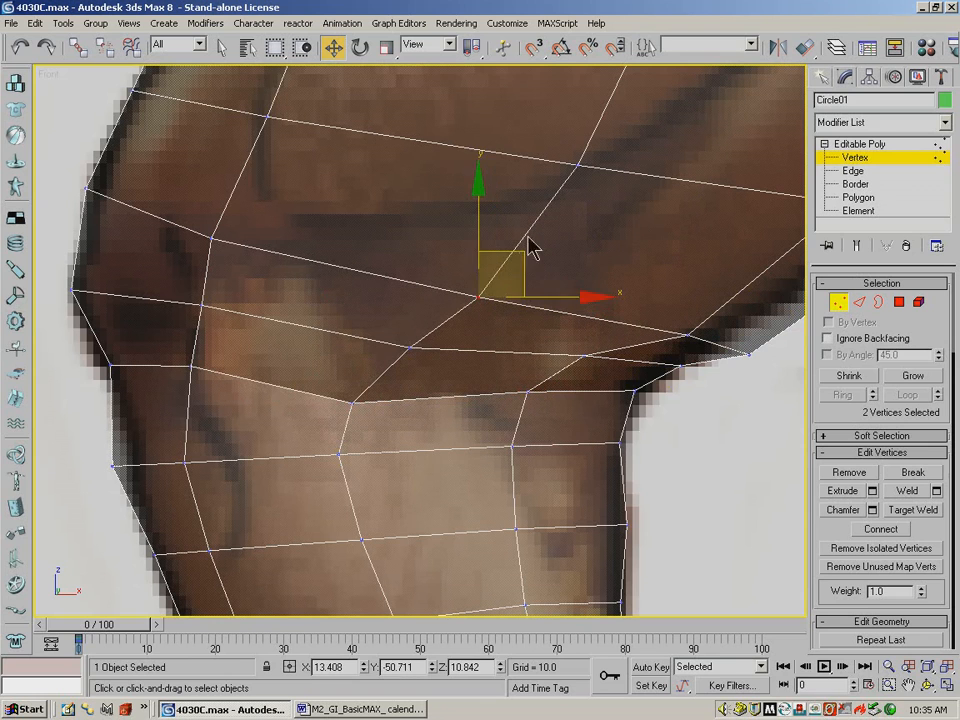
pyautogui.click(689, 331)
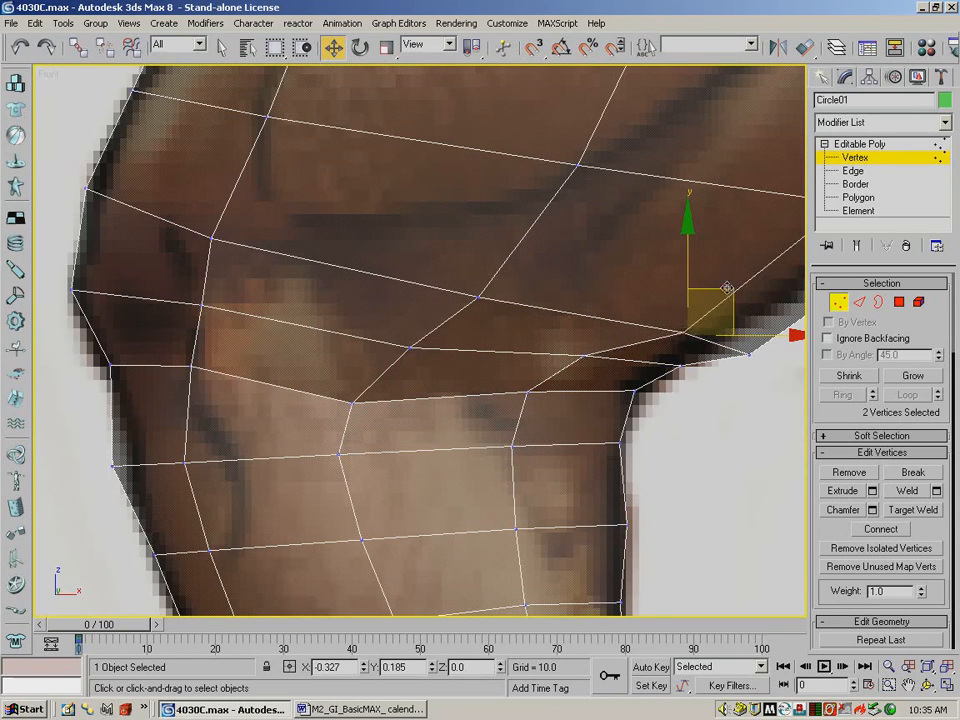
pyautogui.moveTo(723, 286); pyautogui.dragTo(718, 293)
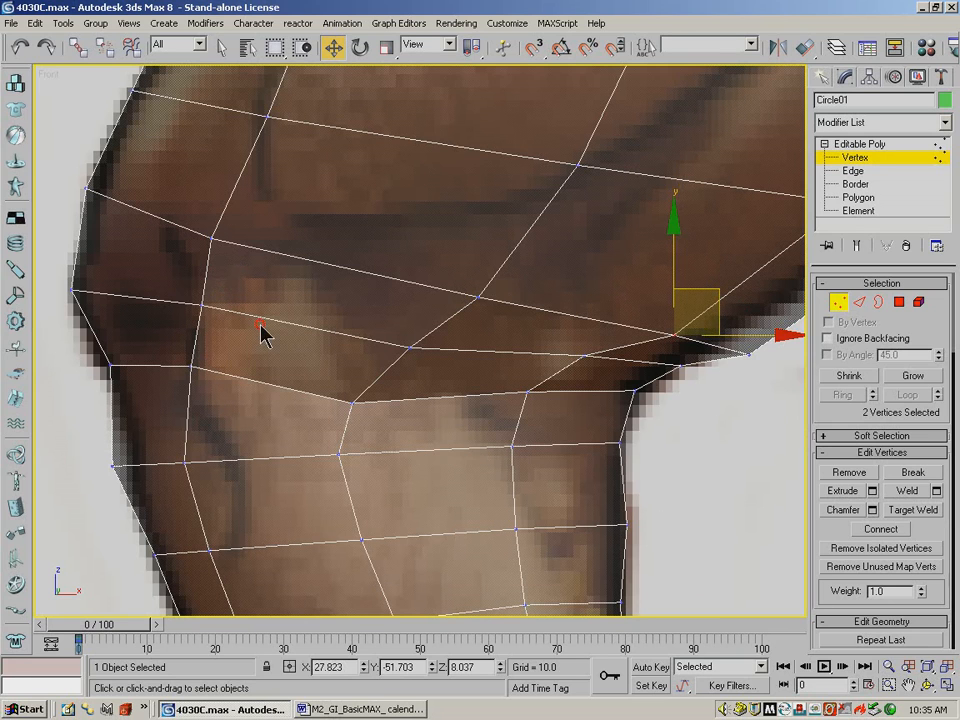
# Orbit to the knee's front and move the protruding side vertex of the row below the new line inward.
pyautogui.click(549, 358)
pyautogui.click(406, 350)
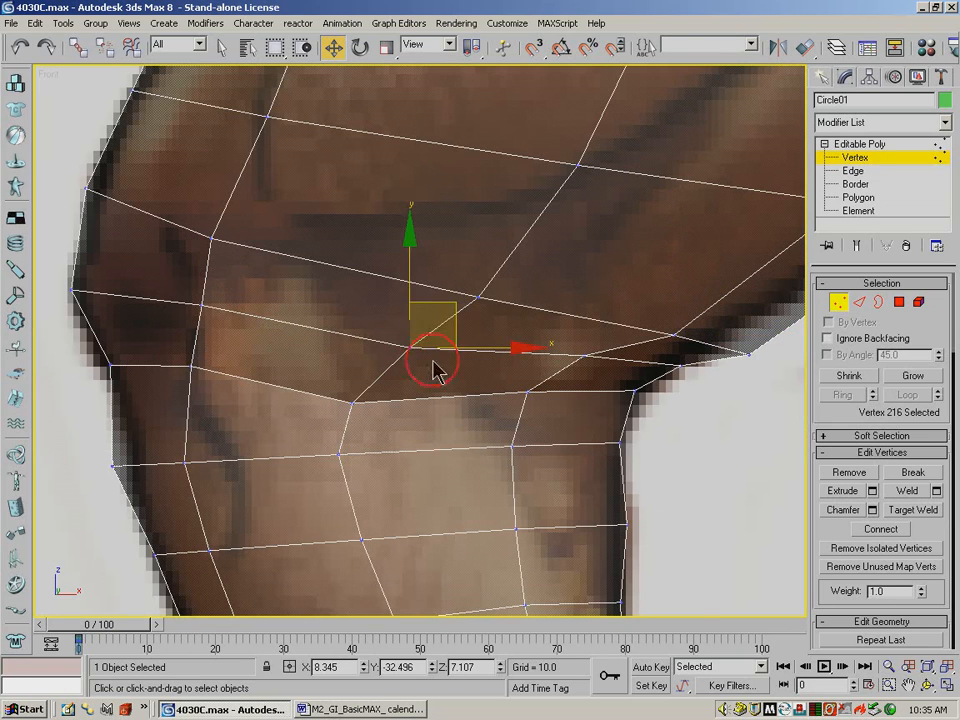
pyautogui.click(221, 47)
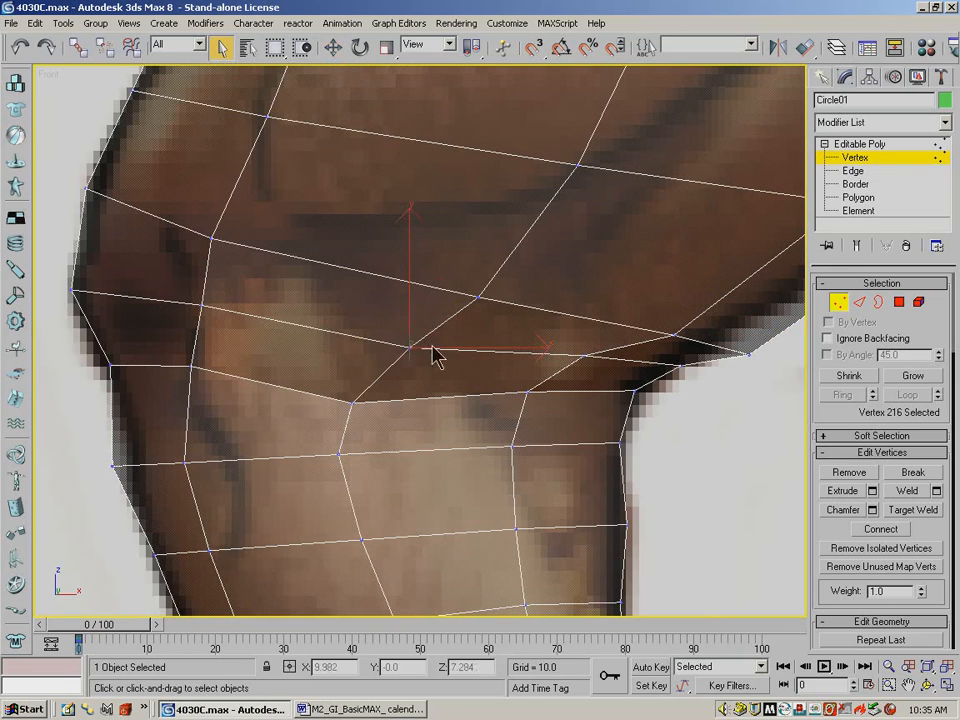
pyautogui.click(482, 298)
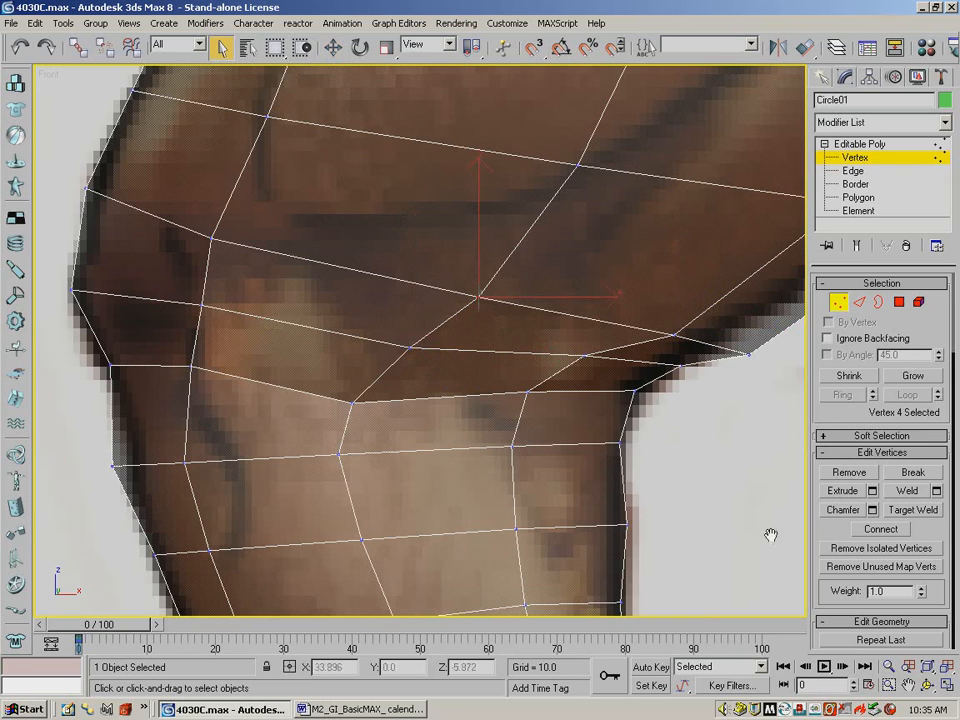
pyautogui.click(930, 686)
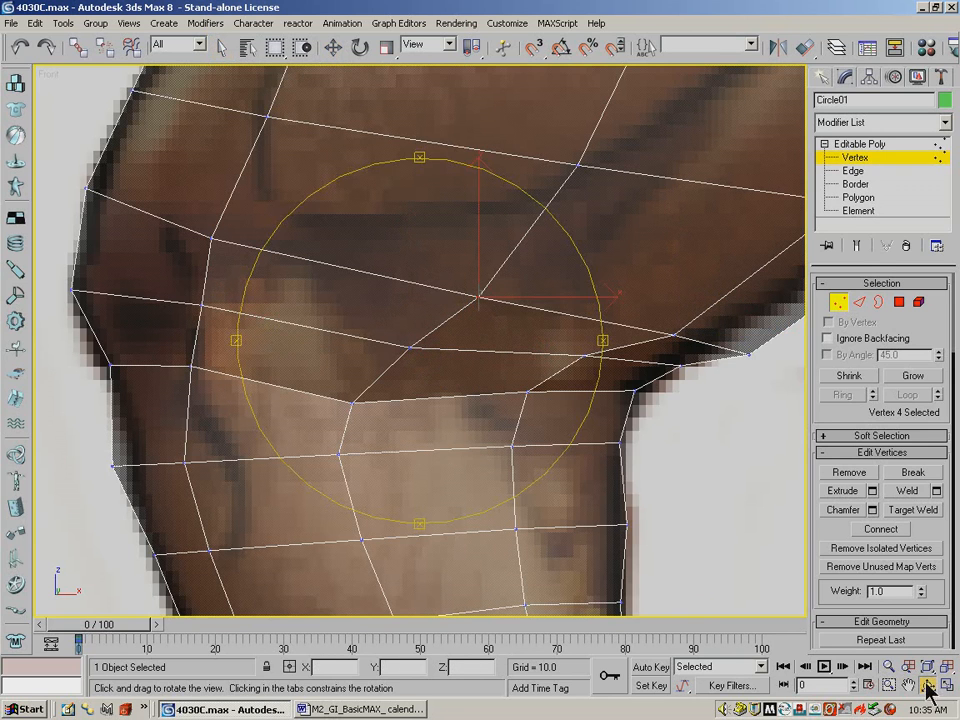
pyautogui.moveTo(394, 375); pyautogui.dragTo(455, 350)
pyautogui.moveTo(313, 349); pyautogui.dragTo(354, 358)
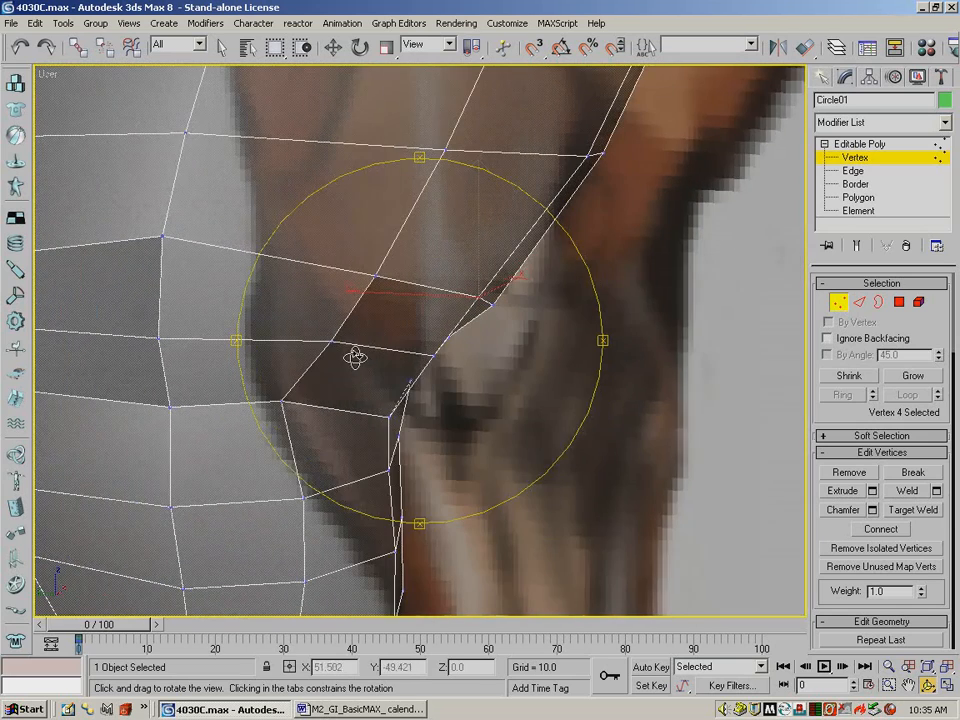
pyautogui.click(221, 47)
pyautogui.click(334, 50)
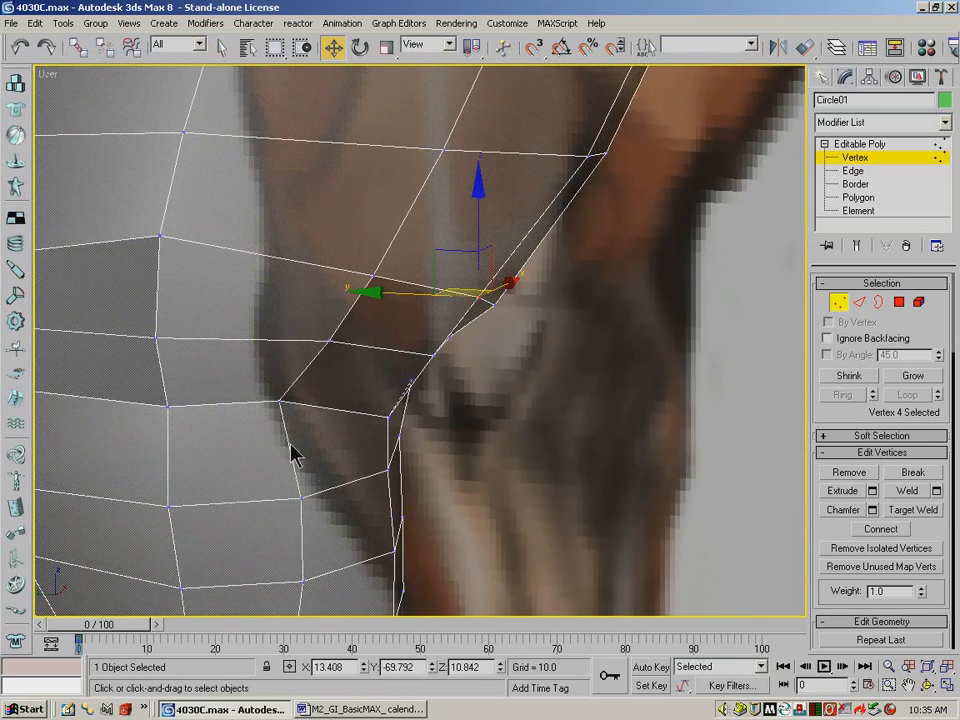
pyautogui.click(276, 402)
pyautogui.moveTo(221, 400); pyautogui.dragTo(243, 400)
# On the opposite side of the knee, shift the two middle vertices of the row below the new line slightly rearward along X.
pyautogui.click(908, 685)
pyautogui.moveTo(300, 360); pyautogui.dragTo(600, 364)
pyautogui.click(930, 686)
pyautogui.moveTo(300, 340); pyautogui.dragTo(455, 305)
pyautogui.click(332, 47)
pyautogui.click(265, 320)
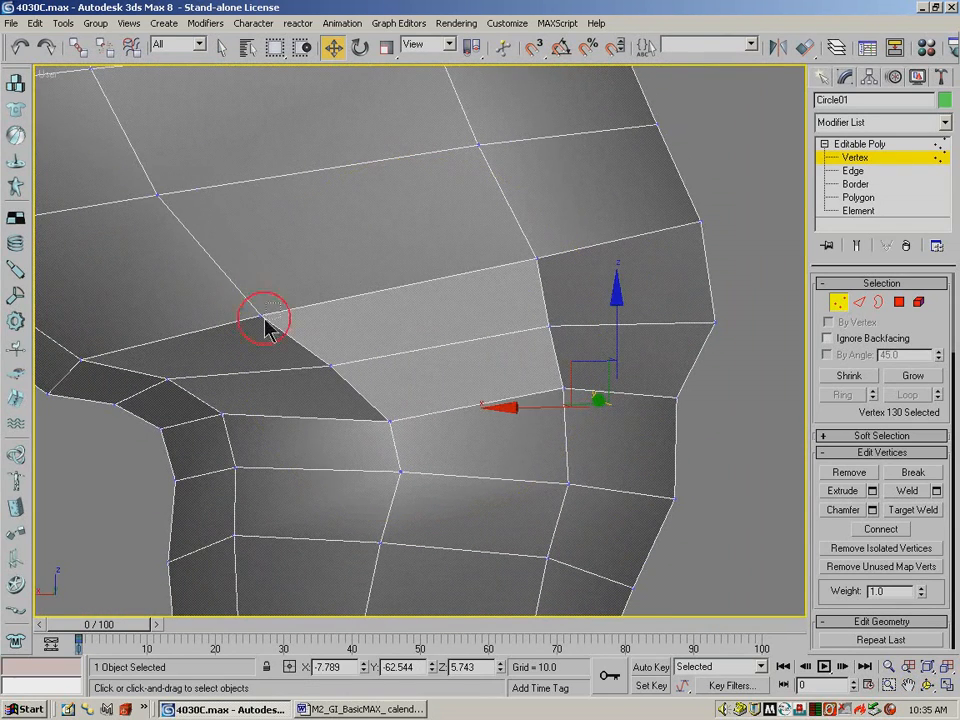
pyautogui.click(387, 421)
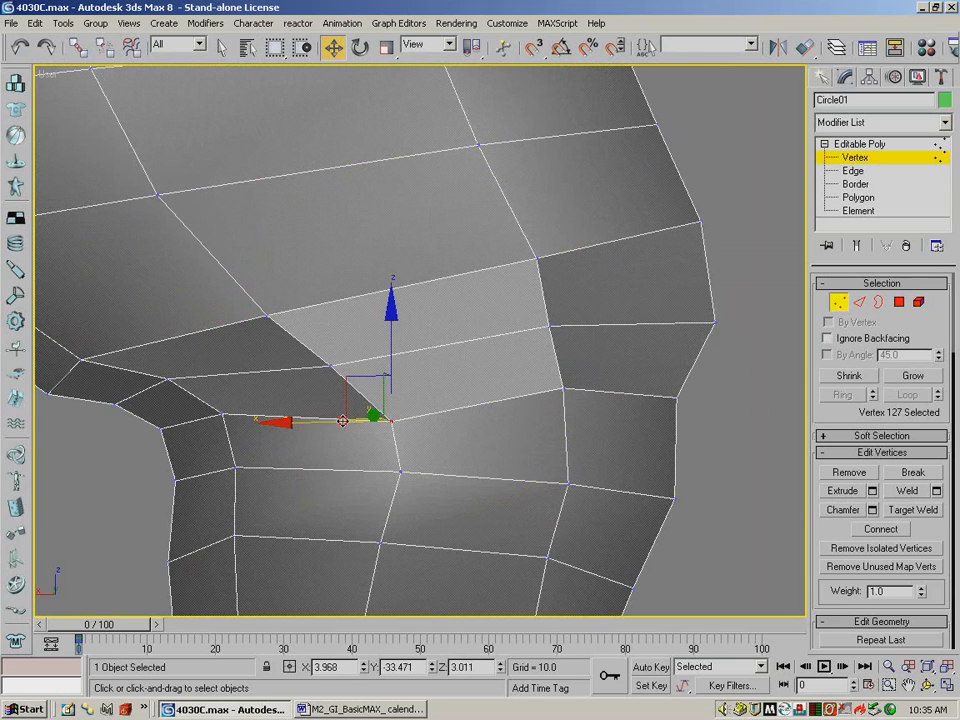
pyautogui.moveTo(342, 421); pyautogui.dragTo(334, 421)
pyautogui.click(222, 415)
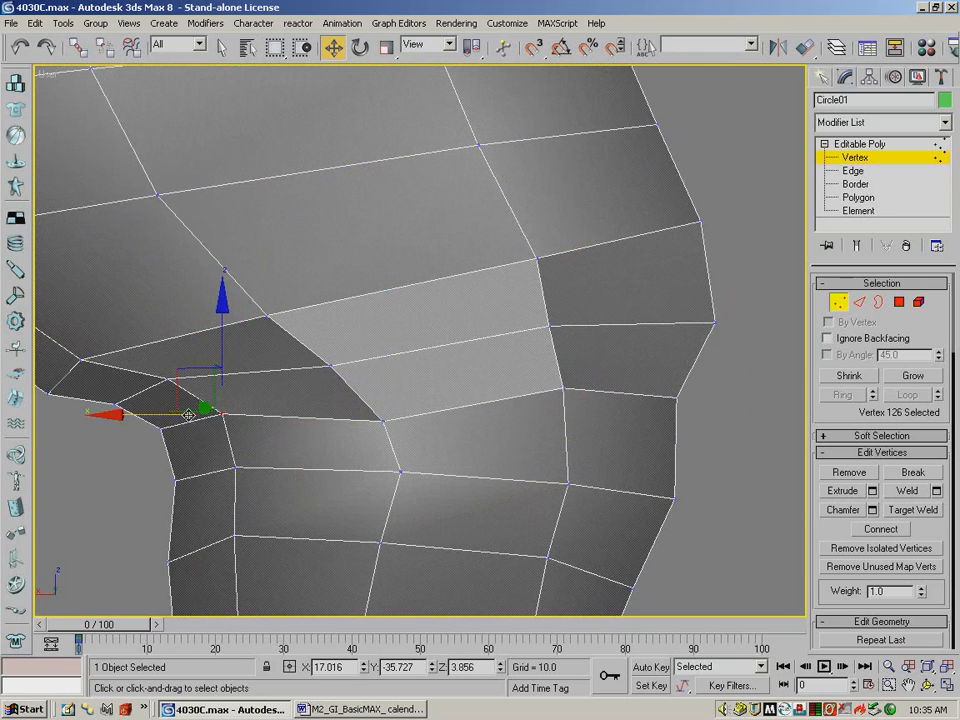
pyautogui.moveTo(165, 415); pyautogui.dragTo(159, 415)
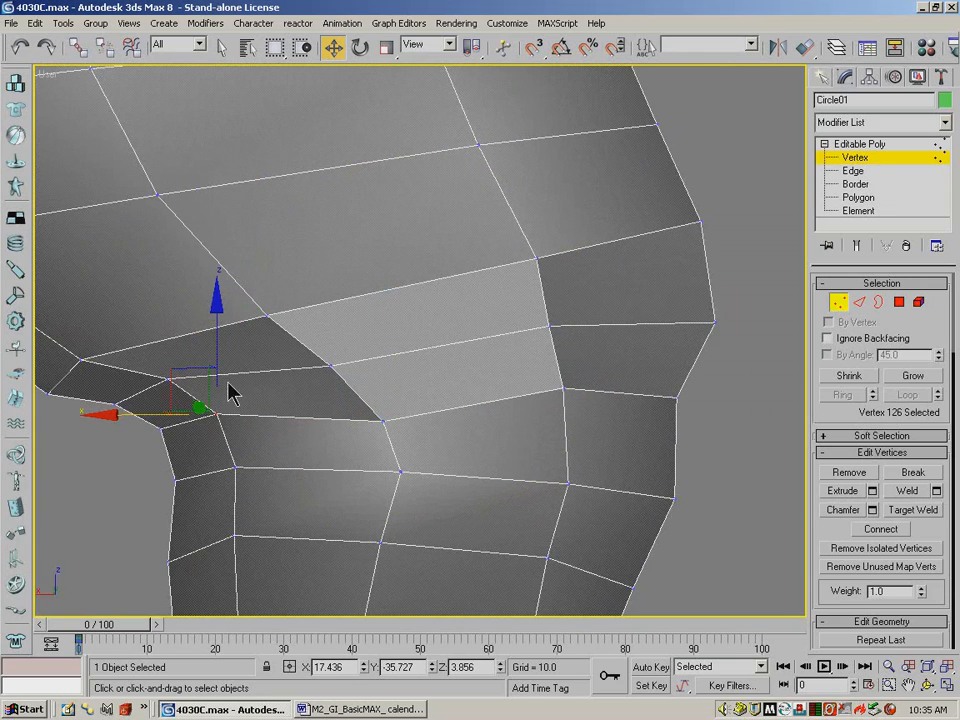
# Shift the new line's second vertex from the front slightly forward along X on this side of the knee.
pyautogui.click(566, 389)
pyautogui.click(547, 324)
pyautogui.moveTo(502, 326); pyautogui.dragTo(512, 345)
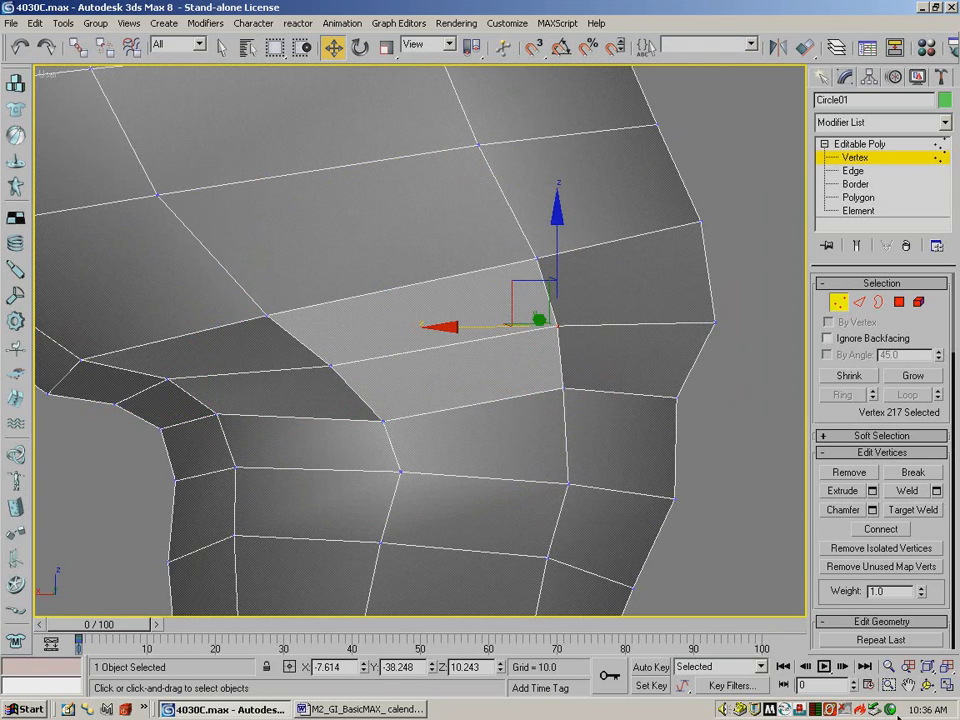
# In the front view of the knee, raise the middle and second-from-front vertices of the row above the new line slightly to smooth its curve.
pyautogui.click(928, 685)
pyautogui.moveTo(400, 345); pyautogui.dragTo(418, 368)
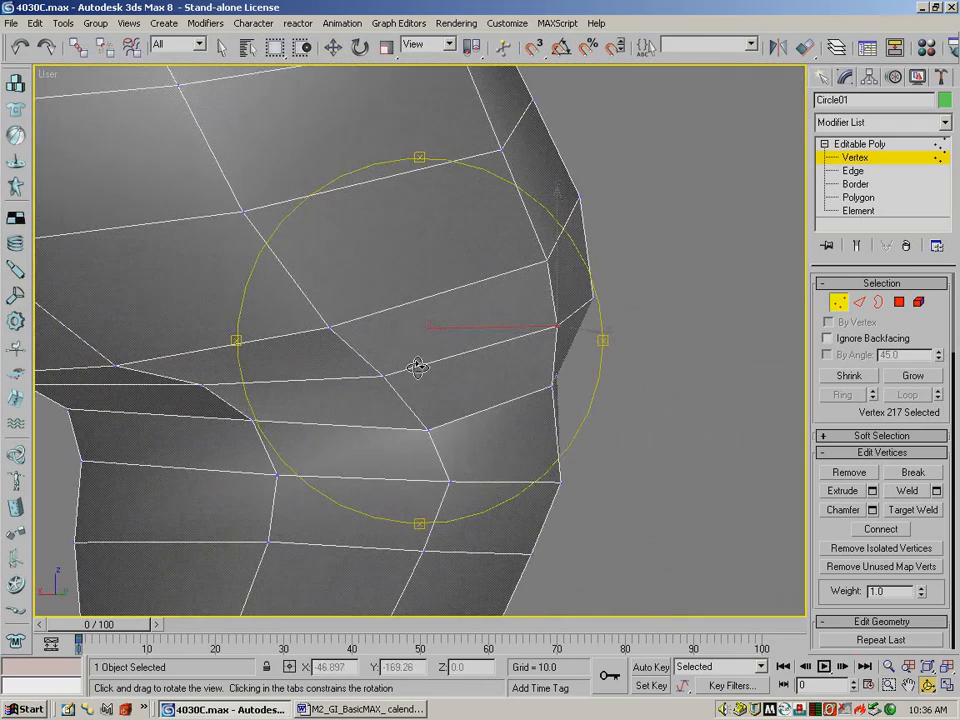
pyautogui.press('f')
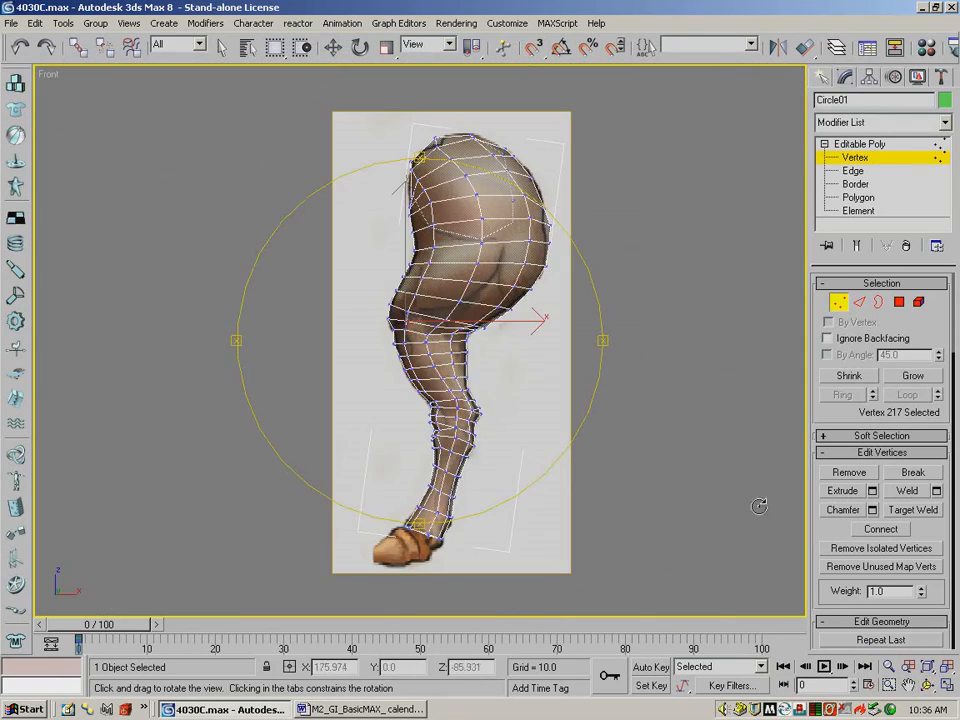
pyautogui.hotkey('ctrl', 'w')
pyautogui.moveTo(331, 244); pyautogui.dragTo(576, 390)
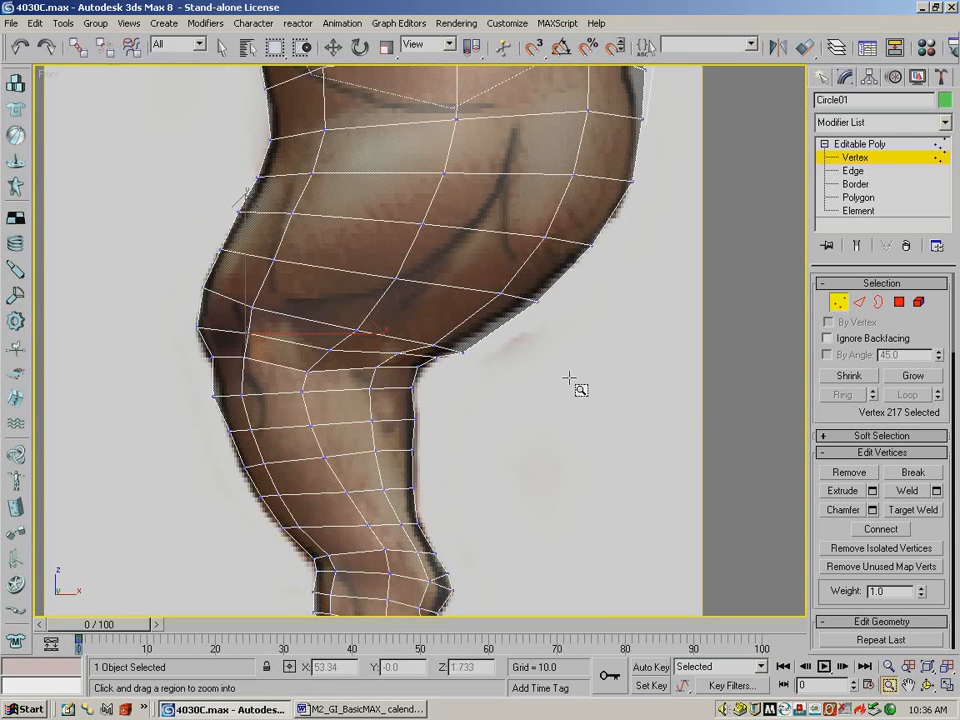
pyautogui.click(333, 46)
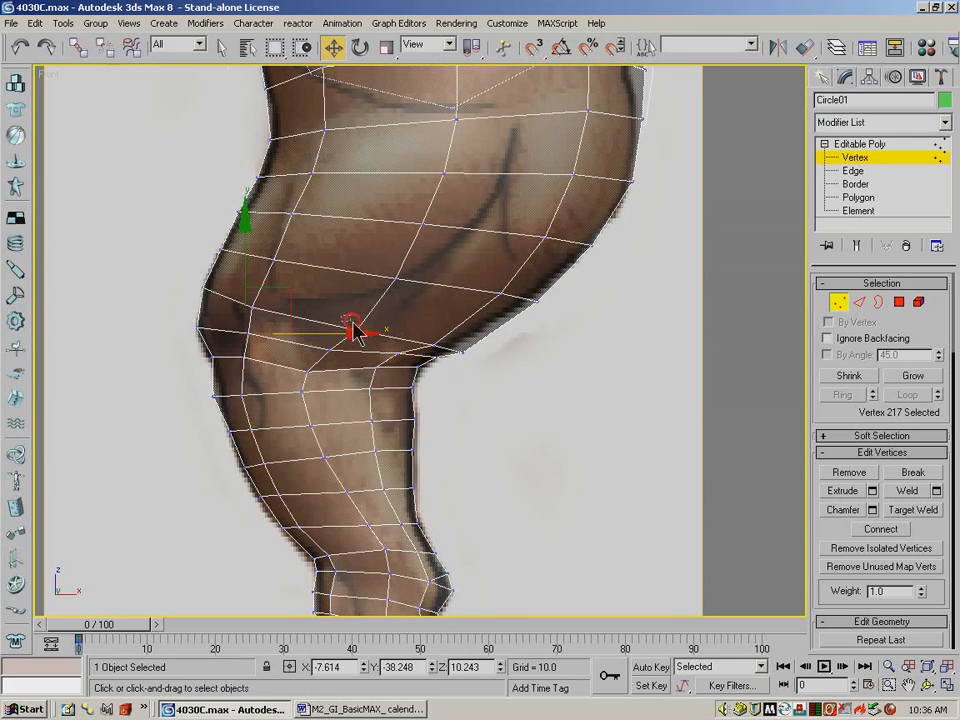
pyautogui.moveTo(353, 321); pyautogui.dragTo(372, 334)
pyautogui.moveTo(402, 292); pyautogui.dragTo(300, 302)
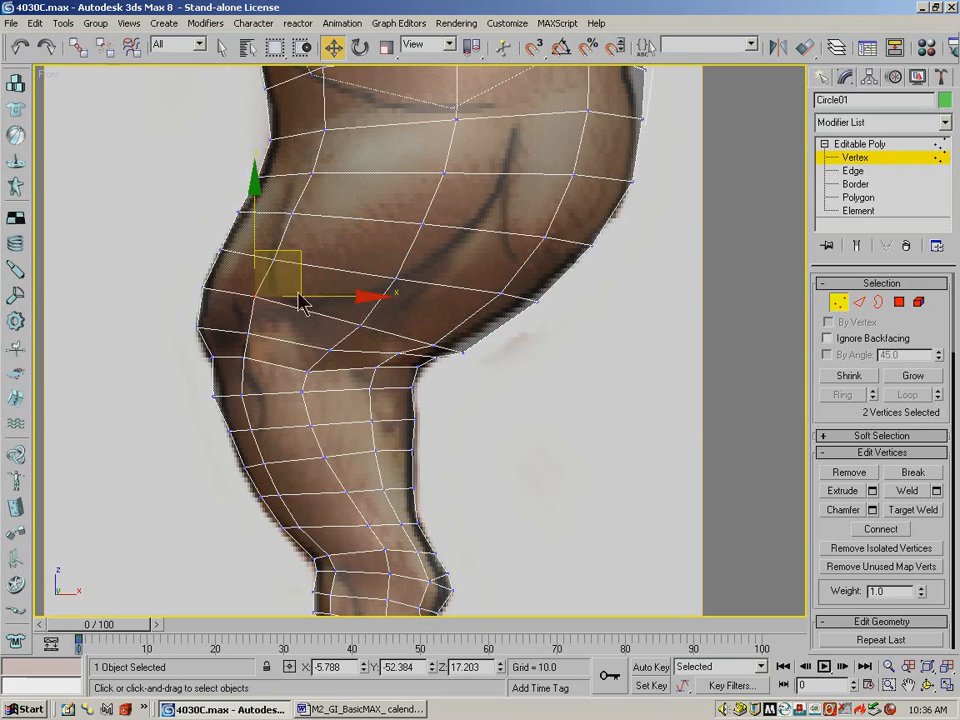
pyautogui.click(589, 368)
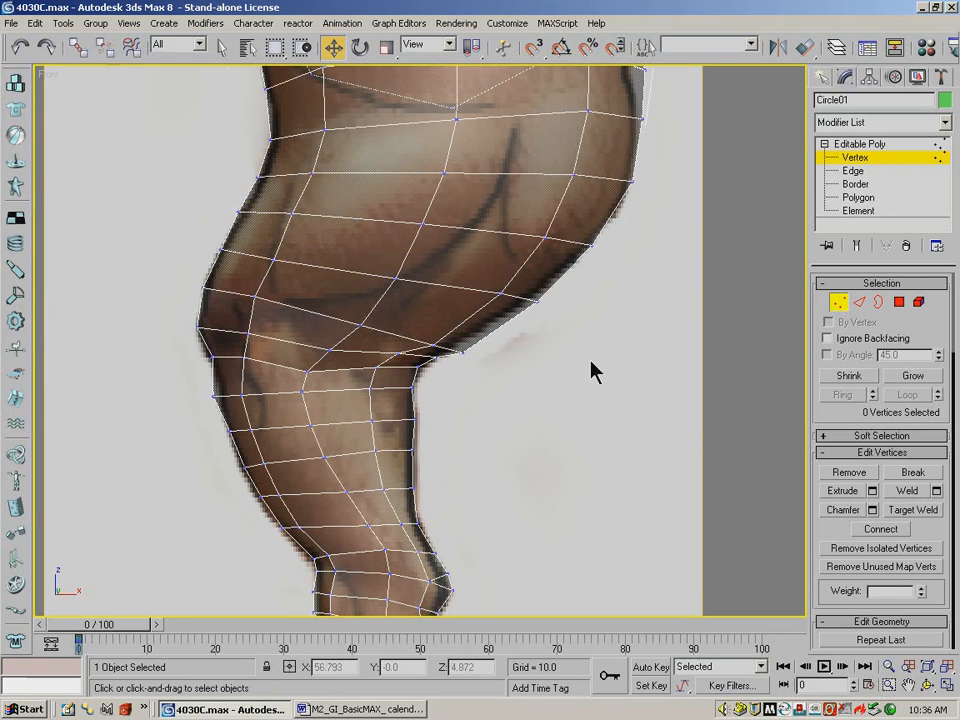
# Raise the three front vertices of the leg's open lower end about 2 units along Z to the hoof's upper edge.
pyautogui.click(891, 669)
pyautogui.moveTo(406, 311); pyautogui.dragTo(427, 395)
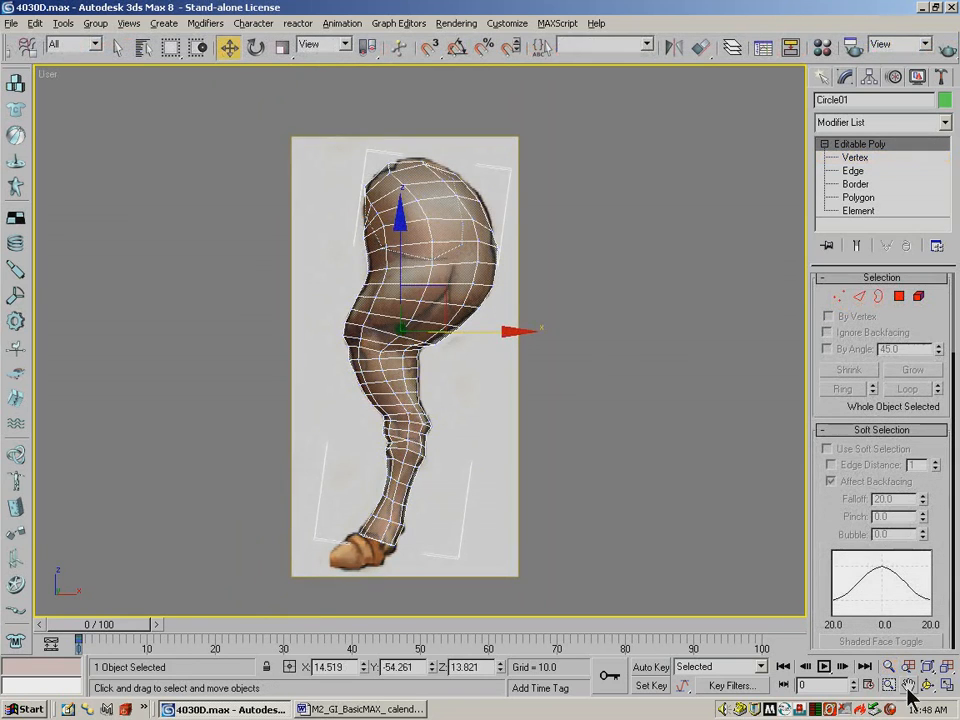
pyautogui.click(927, 687)
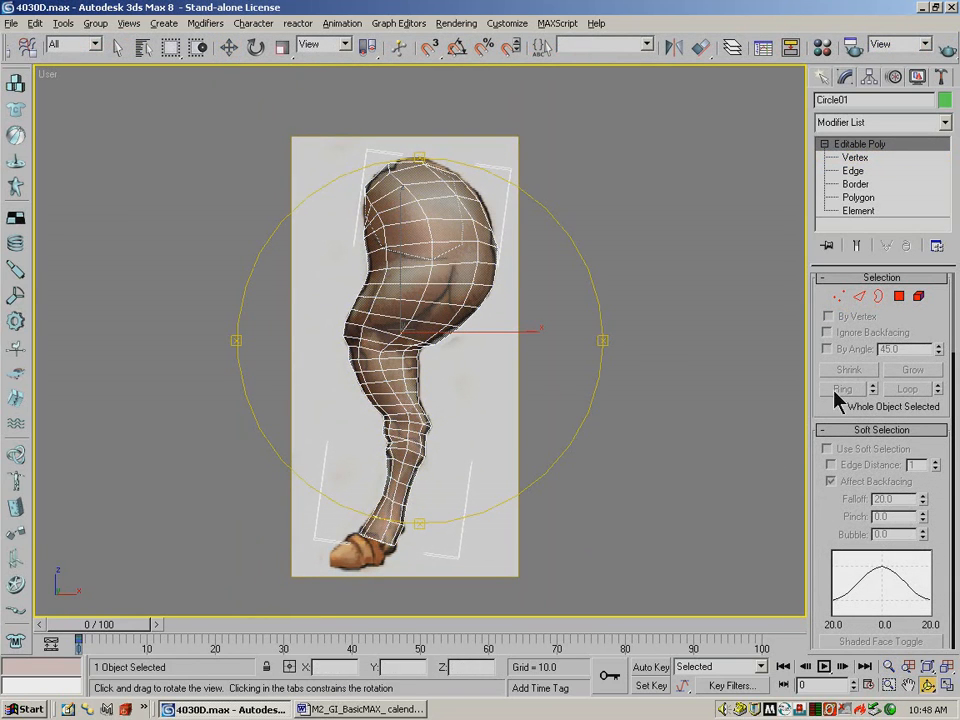
pyautogui.click(839, 297)
pyautogui.moveTo(339, 525); pyautogui.dragTo(374, 554)
pyautogui.moveTo(362, 499); pyautogui.dragTo(362, 496)
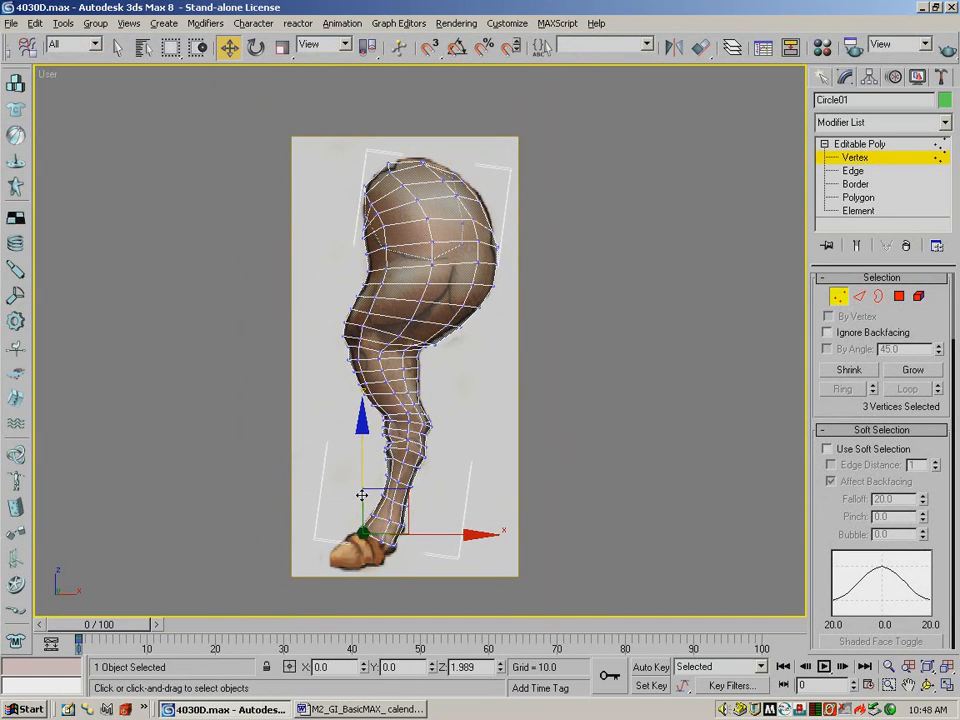
pyautogui.click(390, 573)
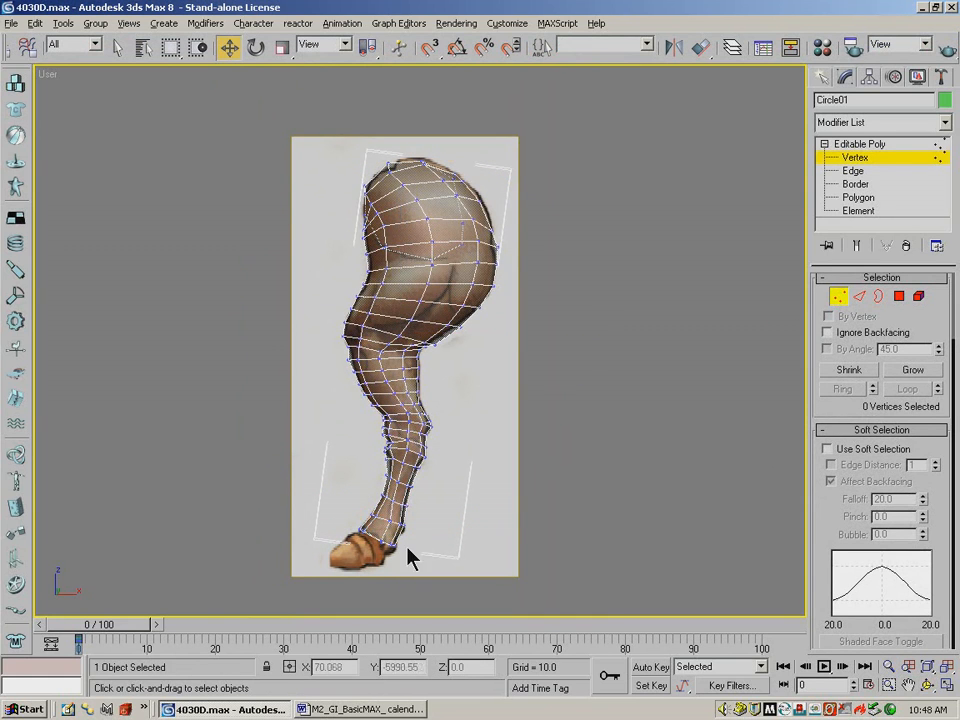
# Lower the rear vertices of the leg's open lower end along Z to follow the back of the hoof in the reference art.
pyautogui.click(395, 541)
pyautogui.moveTo(392, 478); pyautogui.dragTo(393, 493)
pyautogui.click(413, 560)
pyautogui.click(396, 551)
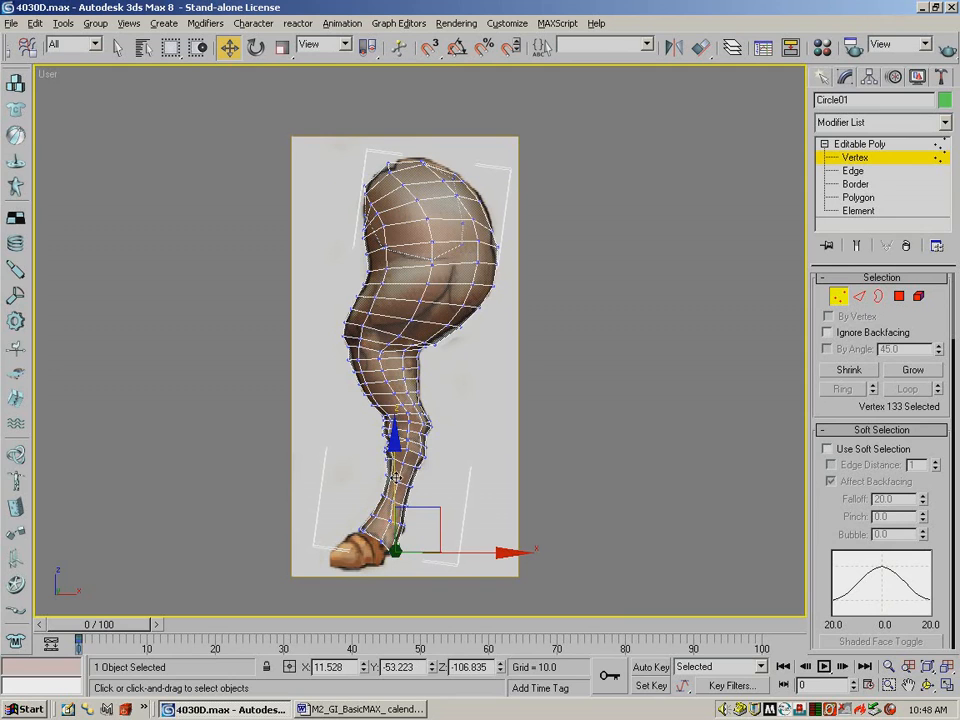
pyautogui.moveTo(395, 478); pyautogui.dragTo(393, 486)
pyautogui.click(413, 578)
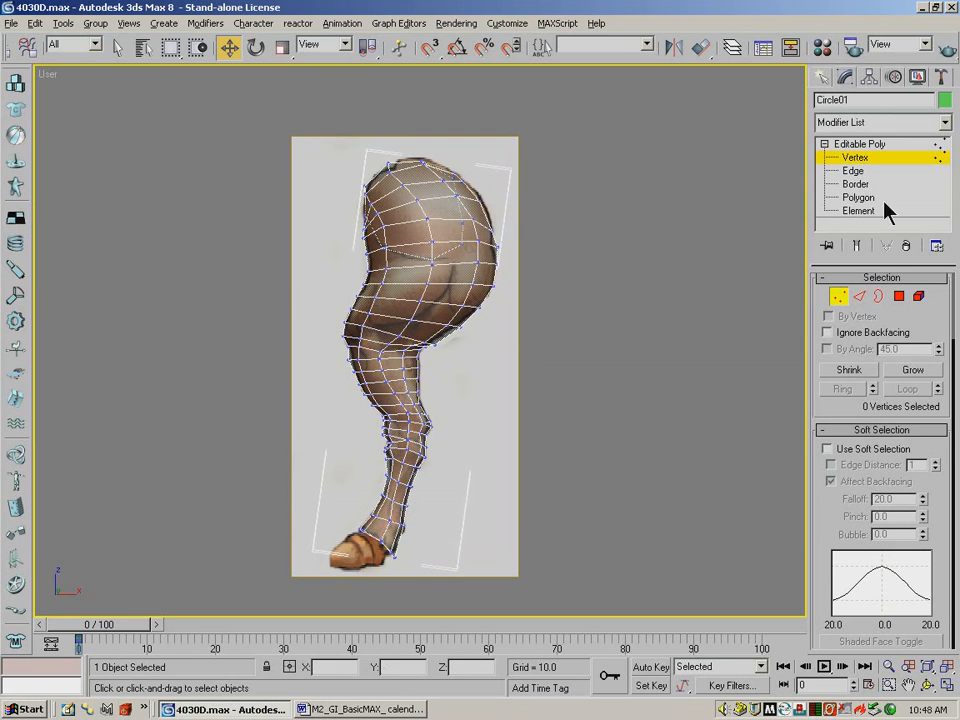
# Switch the leg mesh to Border sub-object level.
pyautogui.click(880, 297)
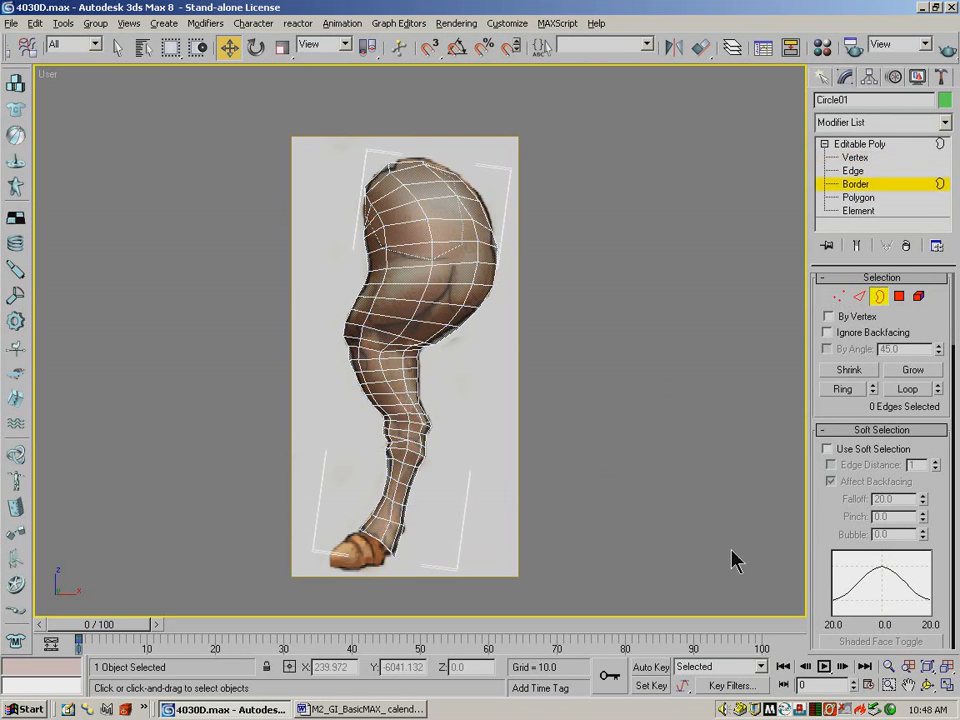
# Select the open border at the bottom of the leg and extrude a first short strip of faces toward the hoof.
pyautogui.click(926, 685)
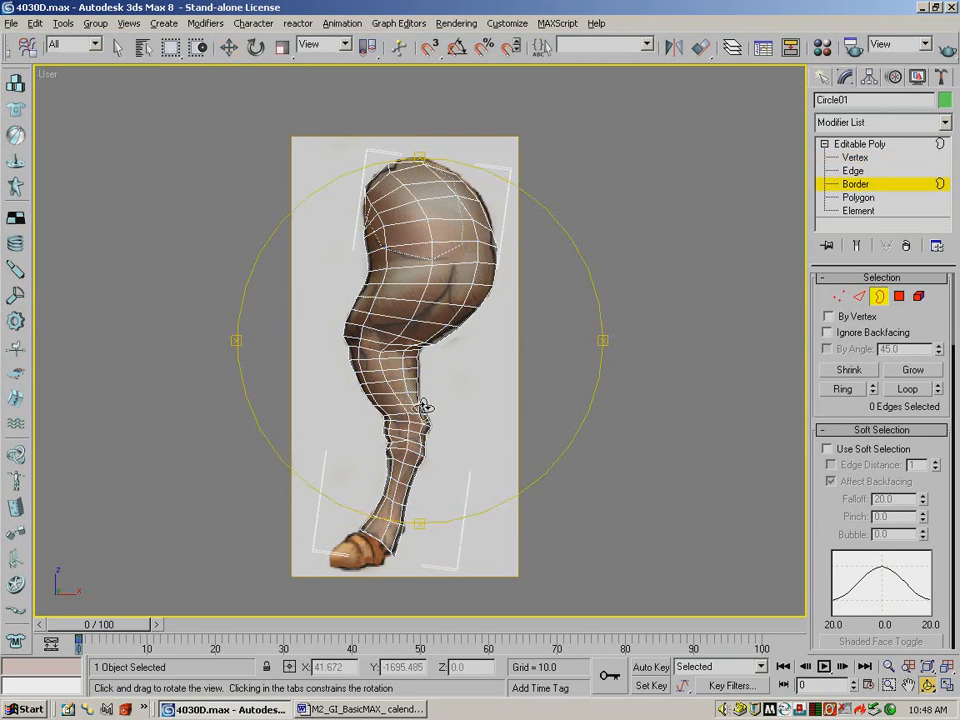
pyautogui.moveTo(469, 331); pyautogui.dragTo(414, 327)
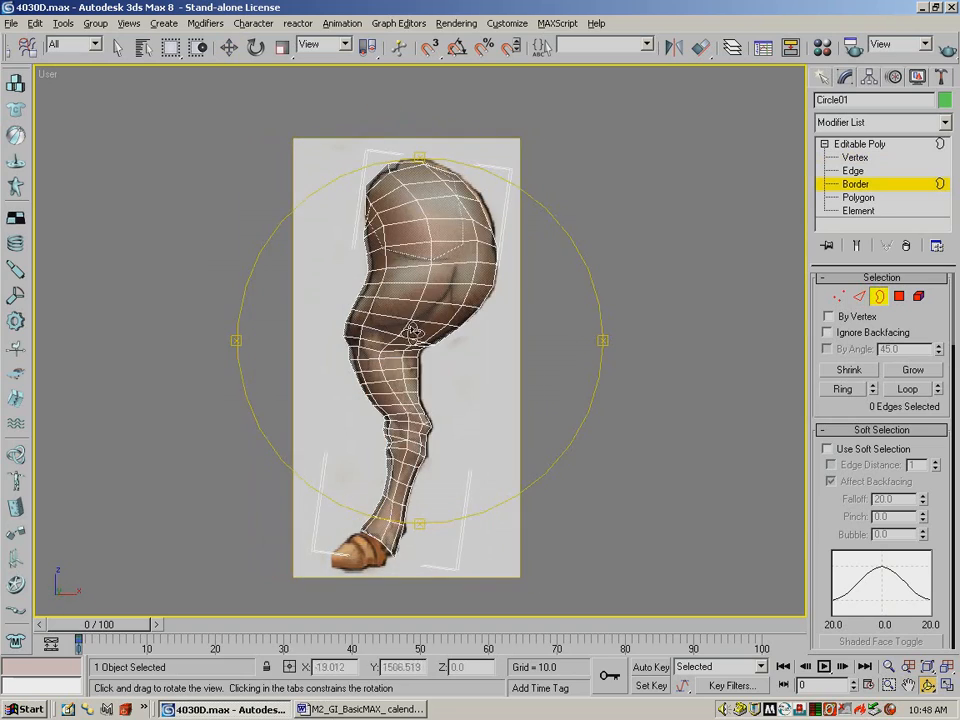
pyautogui.click(888, 685)
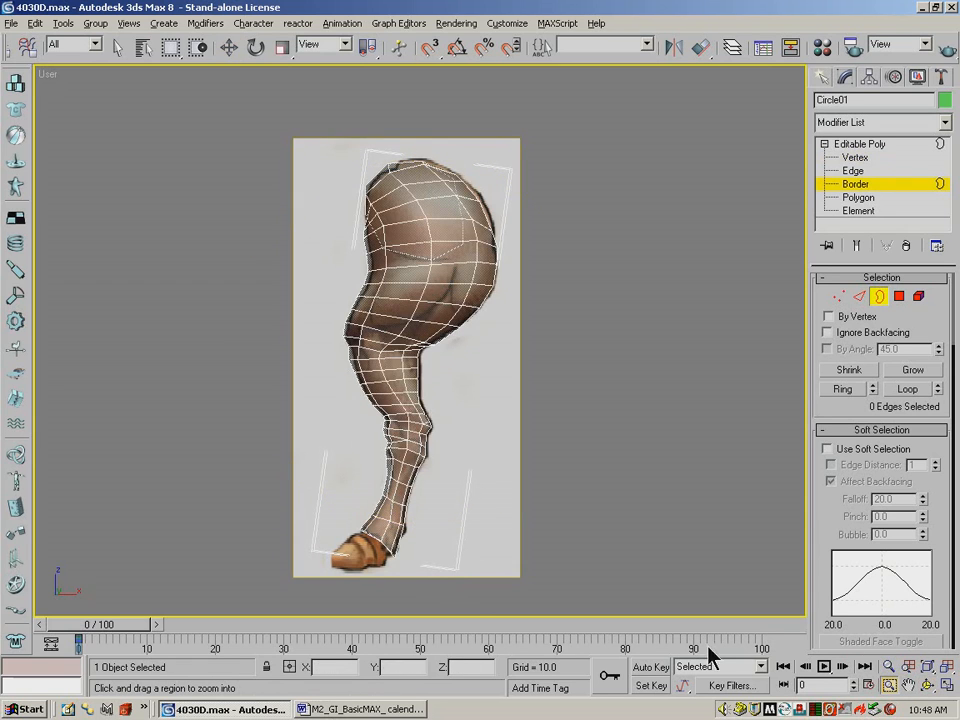
pyautogui.moveTo(430, 578); pyautogui.dragTo(298, 469)
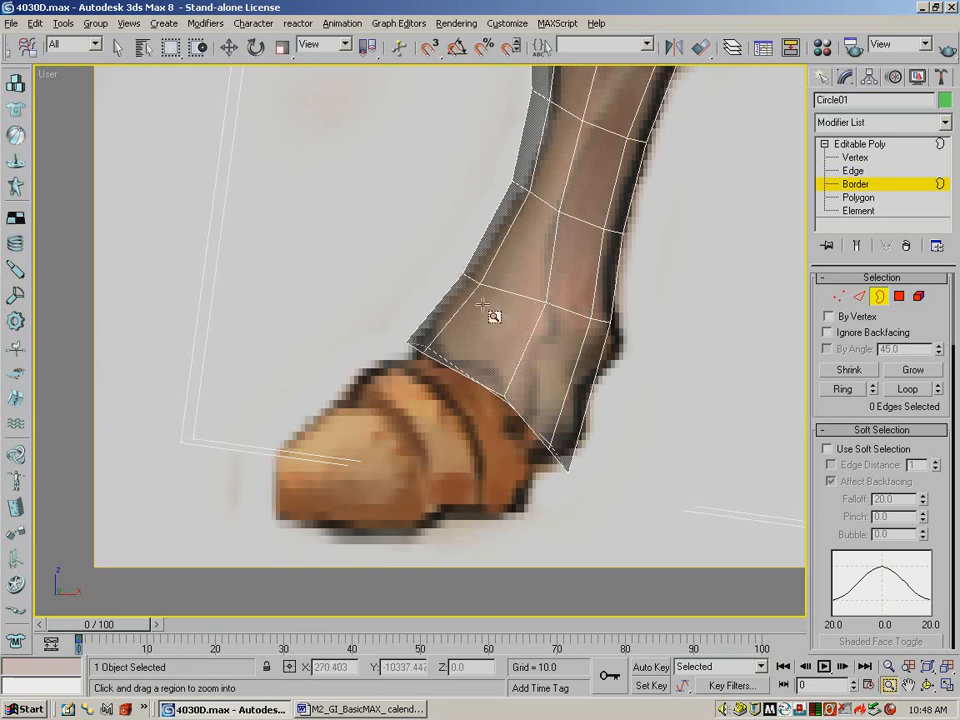
pyautogui.click(229, 47)
pyautogui.click(455, 388)
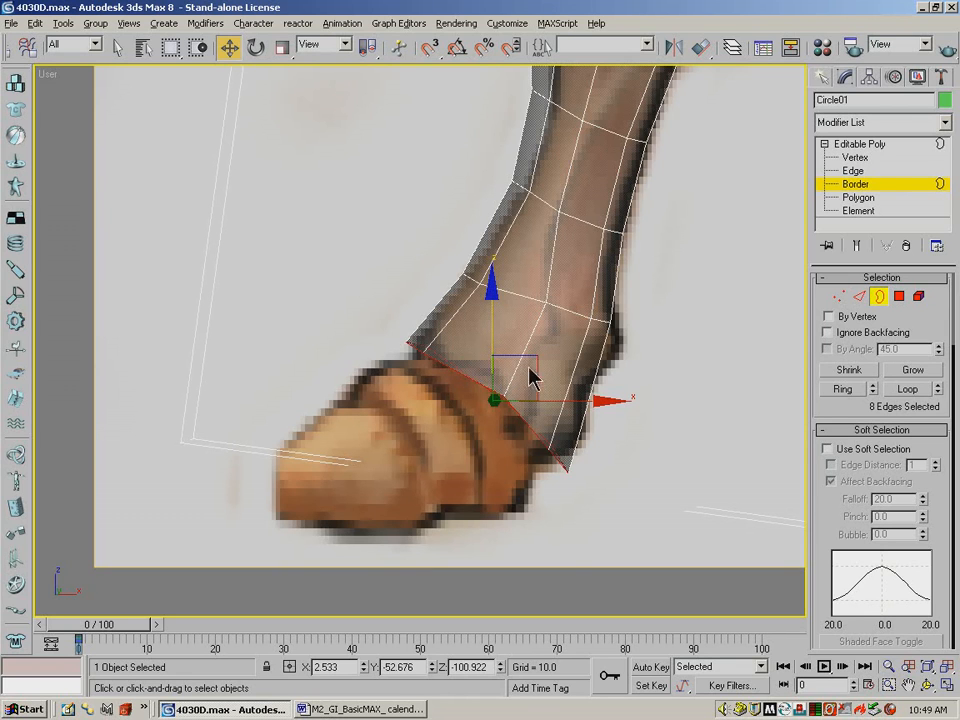
pyautogui.keyDown('shift'); pyautogui.moveTo(535, 358); pyautogui.dragTo(515, 373); pyautogui.keyUp('shift')
# Reposition individual vertices of the new lower rim so it follows the upper edge of the hoof in the reference image.
pyautogui.click(839, 297)
pyautogui.click(553, 478)
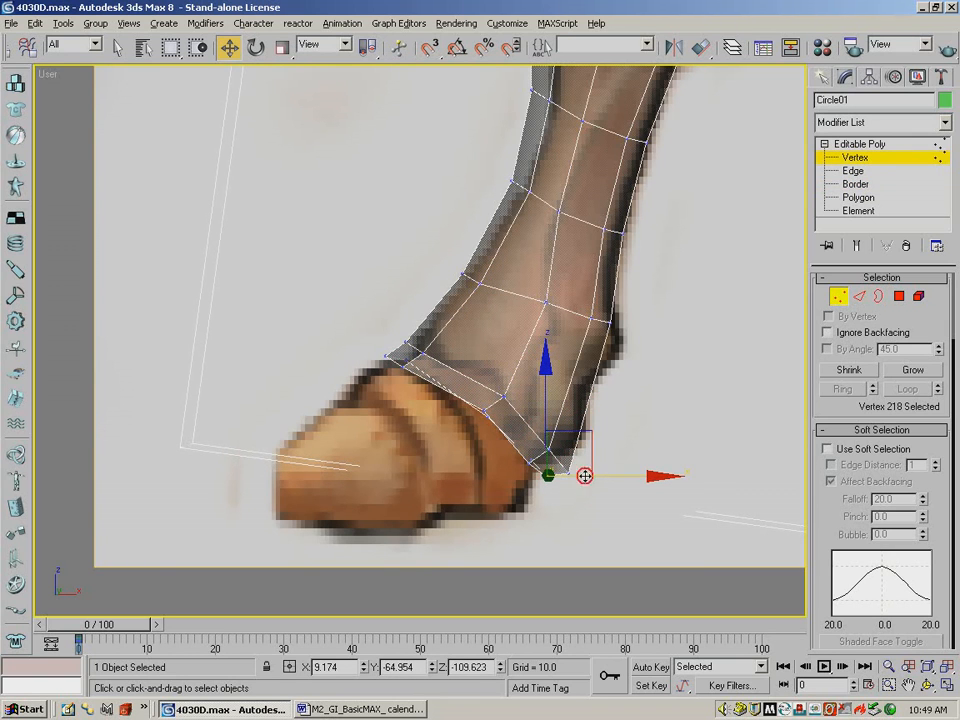
pyautogui.moveTo(585, 476); pyautogui.dragTo(578, 476)
pyautogui.click(490, 408)
pyautogui.moveTo(486, 374); pyautogui.dragTo(488, 378)
pyautogui.moveTo(412, 375)
pyautogui.mouseDown()
pyautogui.moveTo(407, 326)
pyautogui.moveTo(395, 370)
pyautogui.mouseUp()
pyautogui.moveTo(392, 308); pyautogui.dragTo(388, 321)
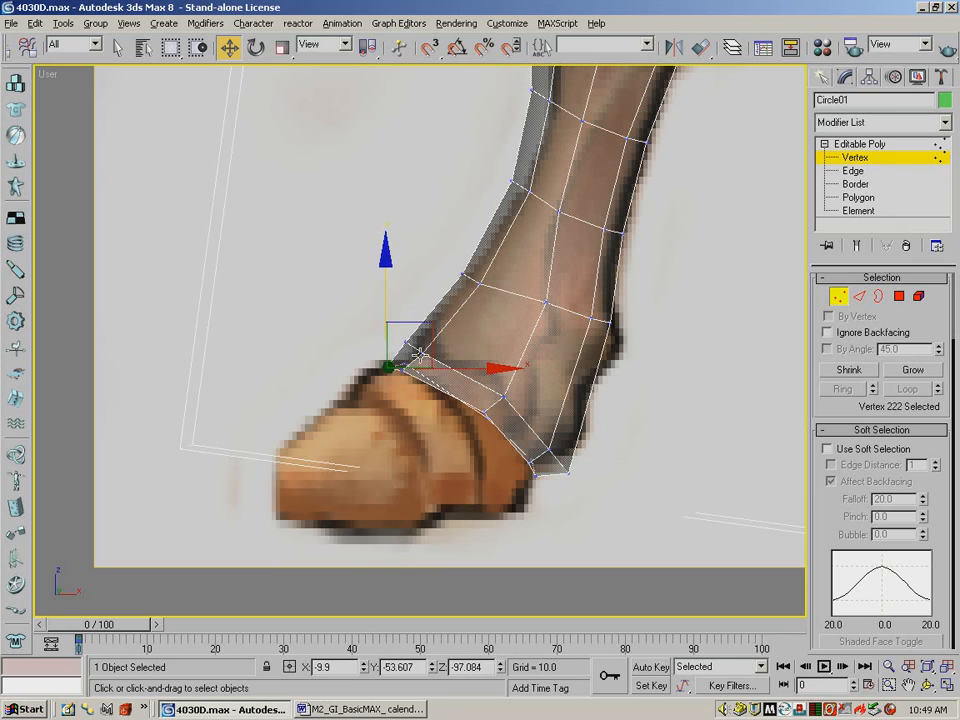
pyautogui.moveTo(444, 366); pyautogui.dragTo(423, 366)
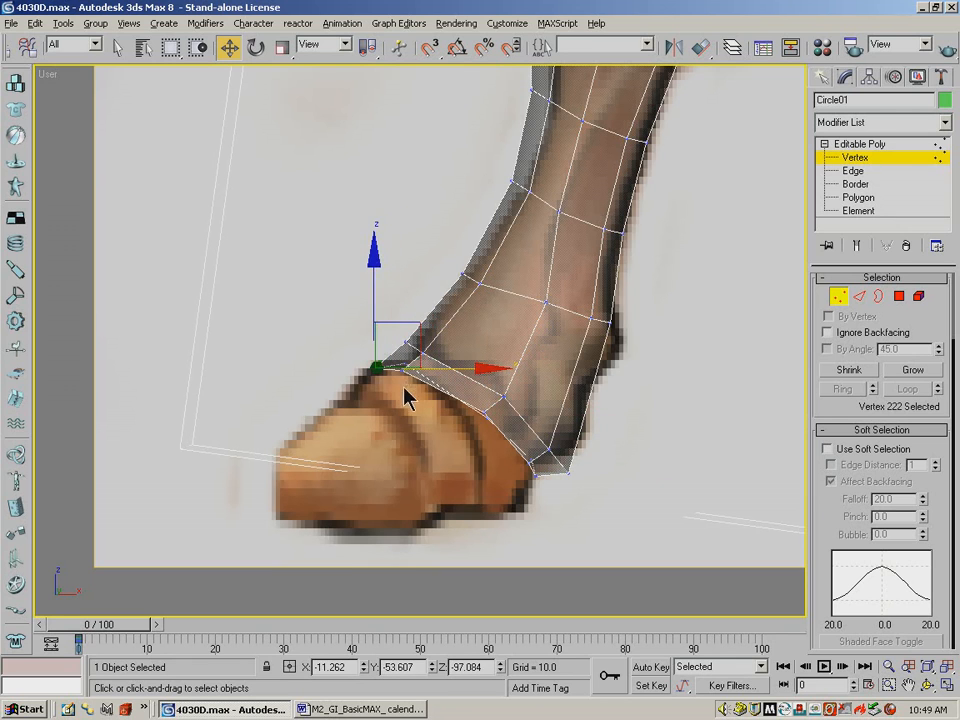
pyautogui.click(407, 365)
pyautogui.moveTo(408, 321); pyautogui.dragTo(408, 324)
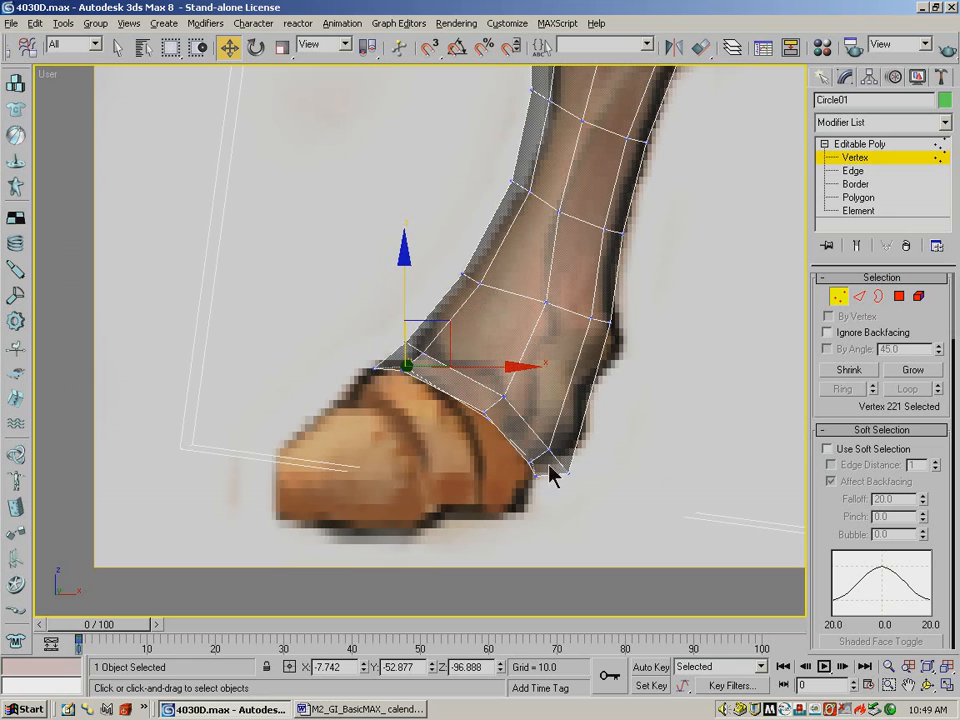
# Extrude a second narrow strip from the ankle's open border, offset down over the upper edge of the hoof.
pyautogui.click(876, 297)
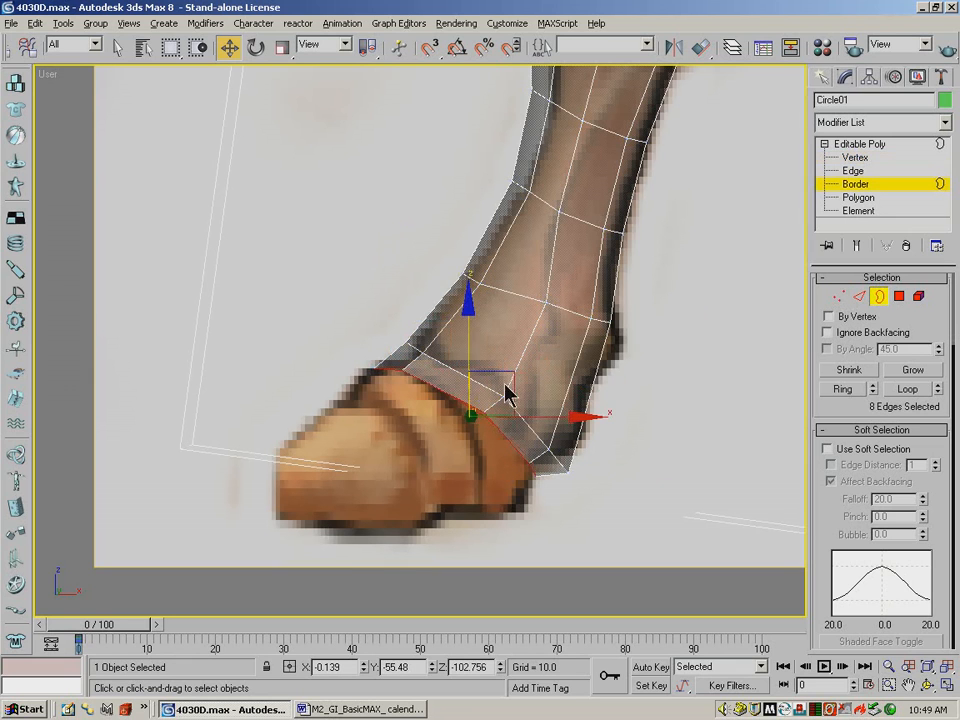
pyautogui.moveTo(511, 372); pyautogui.dragTo(484, 395)
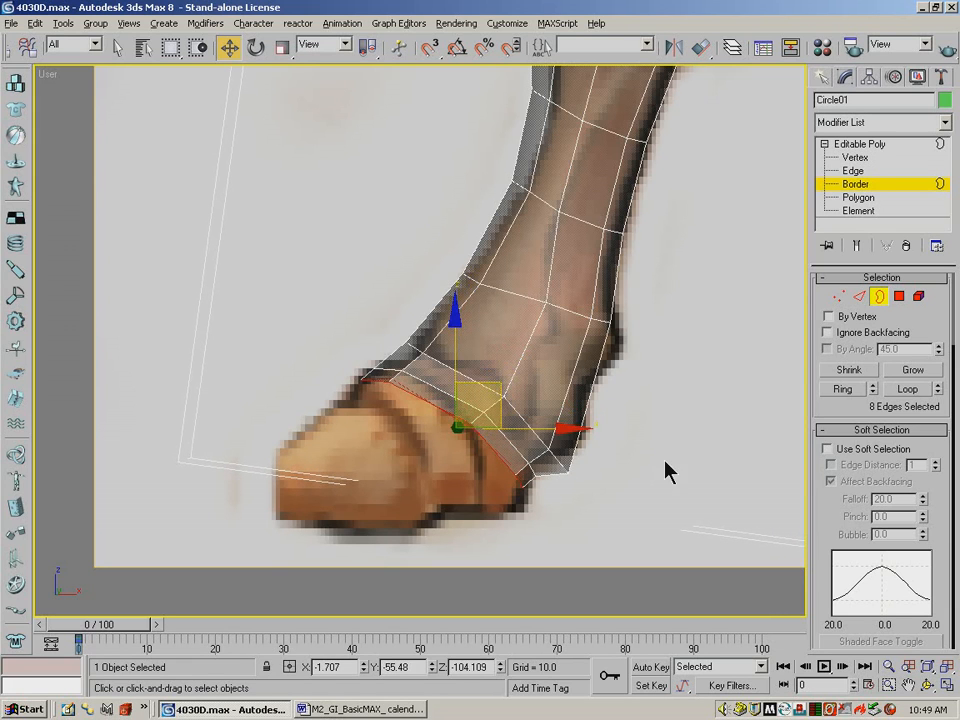
pyautogui.click(709, 519)
# Select the two middle vertices at the front of the ankle's lower rim and move them slightly down.
pyautogui.click(929, 686)
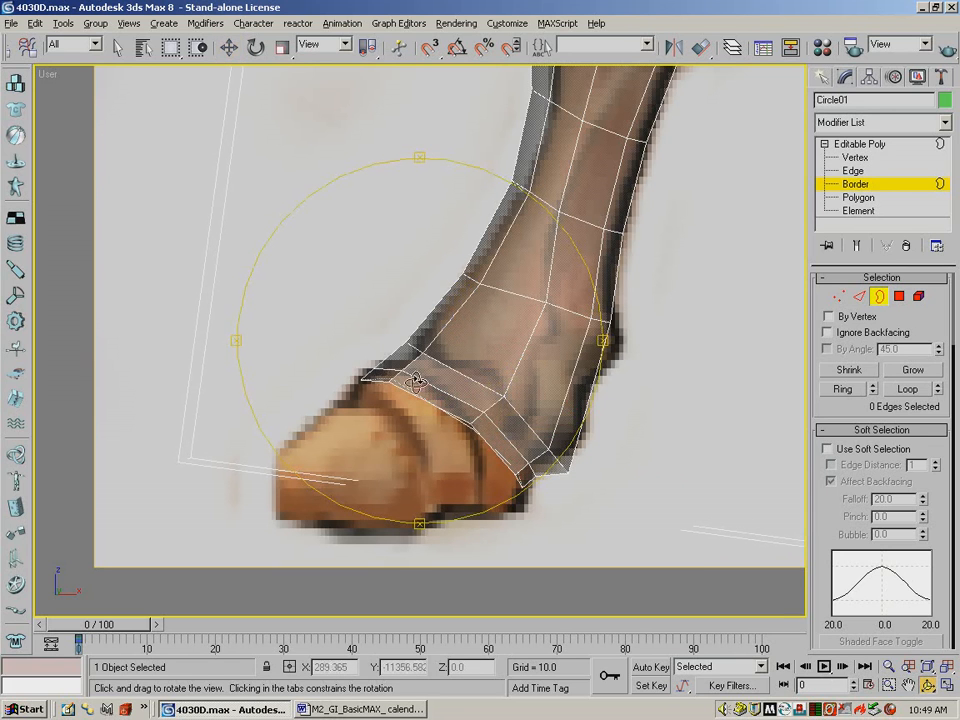
pyautogui.moveTo(453, 404); pyautogui.dragTo(598, 434)
pyautogui.moveTo(615, 340); pyautogui.dragTo(581, 301)
pyautogui.click(839, 296)
pyautogui.rightClick(681, 467)
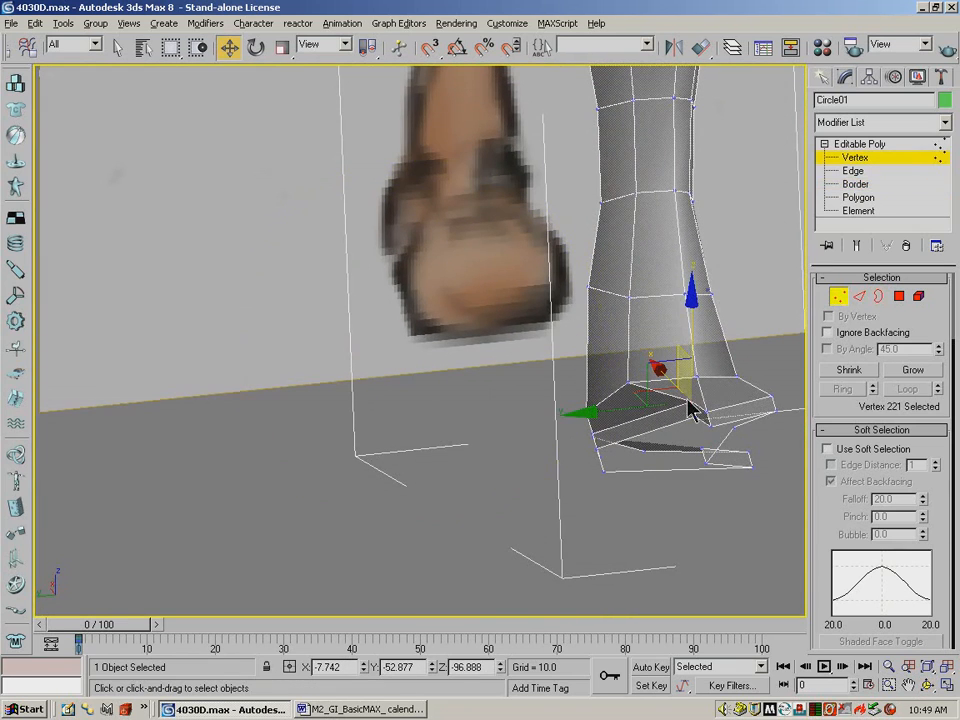
pyautogui.moveTo(699, 399); pyautogui.dragTo(698, 384)
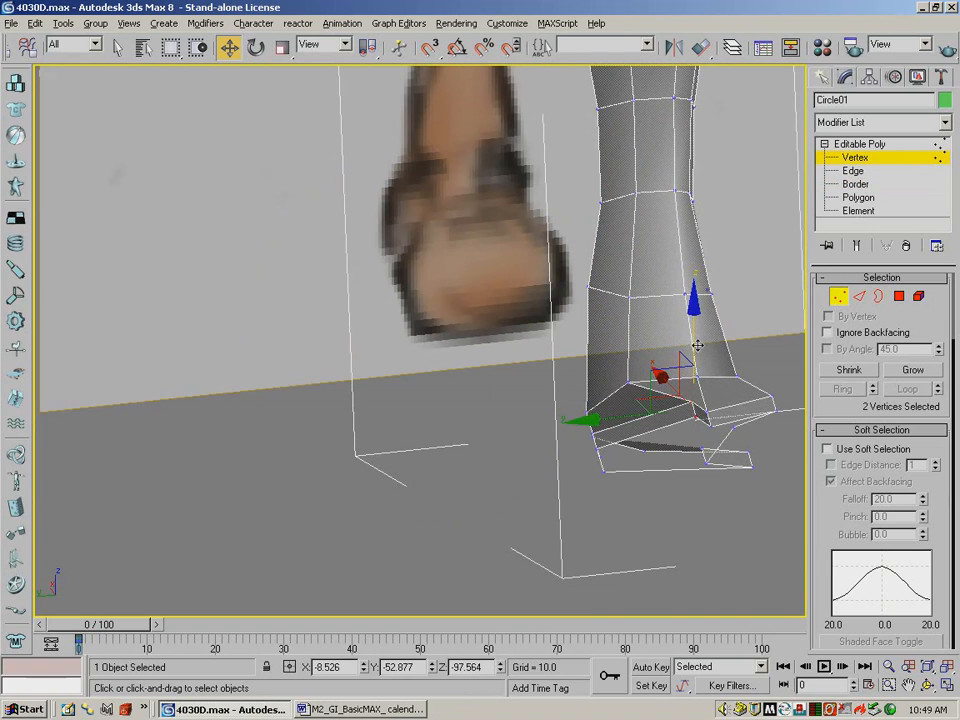
pyautogui.moveTo(694, 340); pyautogui.dragTo(693, 352)
pyautogui.moveTo(668, 394); pyautogui.dragTo(613, 434)
# Shift the two selected rim vertices outward along the Y axis to round the ankle opening.
pyautogui.click(926, 686)
pyautogui.moveTo(553, 411); pyautogui.dragTo(765, 470)
pyautogui.click(229, 47)
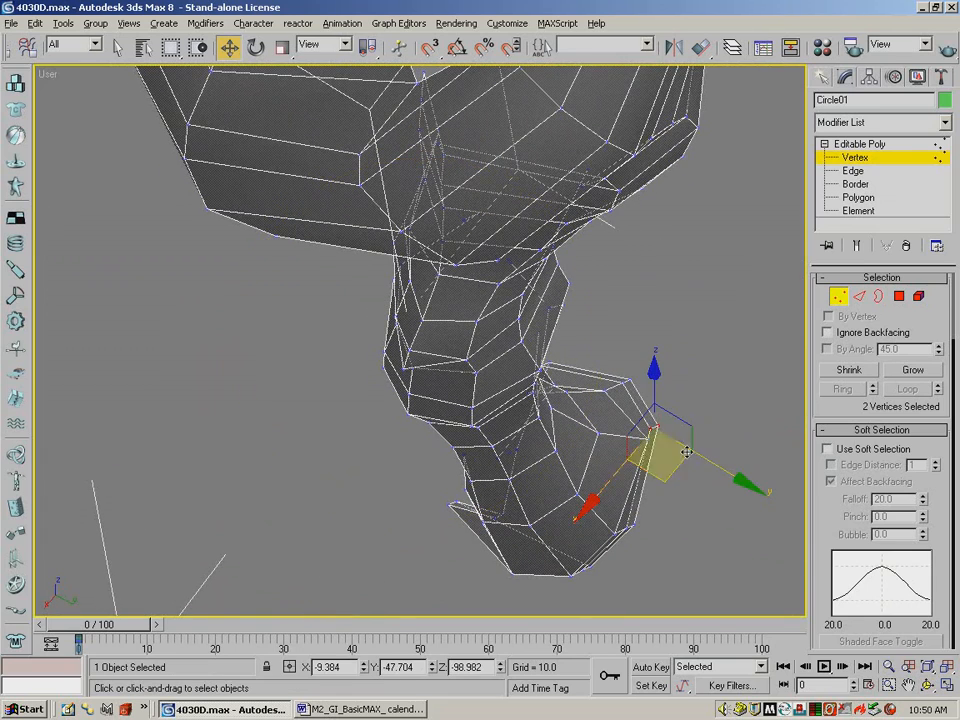
pyautogui.moveTo(698, 450); pyautogui.dragTo(698, 446)
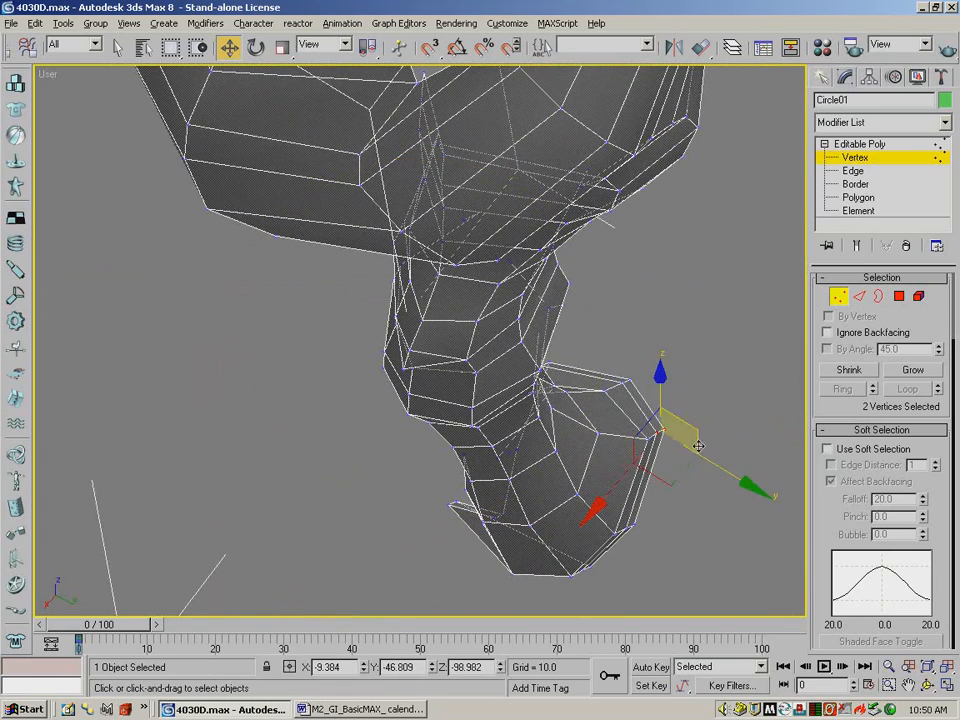
# Select six vertices on one side of the lower ankle rings and move them outward along the Y axis.
pyautogui.click(929, 683)
pyautogui.moveTo(421, 307); pyautogui.dragTo(330, 298)
pyautogui.click(908, 688)
pyautogui.moveTo(521, 370); pyautogui.dragTo(204, 321)
pyautogui.moveTo(322, 332); pyautogui.dragTo(386, 352)
pyautogui.click(928, 686)
pyautogui.moveTo(469, 264); pyautogui.dragTo(143, 250)
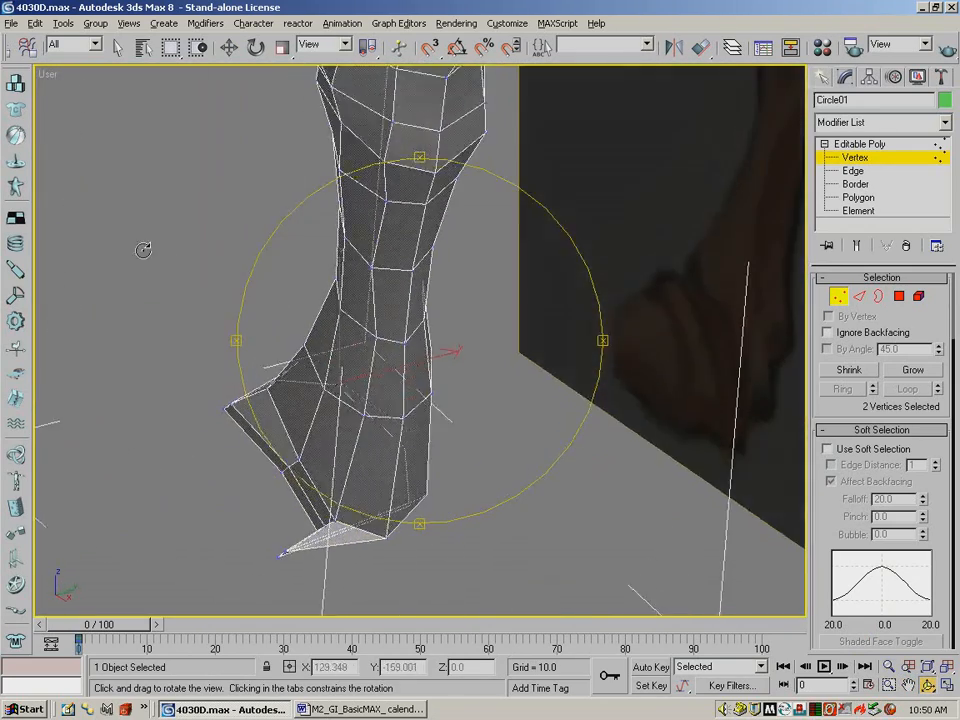
pyautogui.click(228, 47)
pyautogui.click(318, 528)
pyautogui.keyDown('ctrl'); pyautogui.click(325, 527); pyautogui.keyUp('ctrl')
pyautogui.keyDown('ctrl'); pyautogui.click(334, 521); pyautogui.keyUp('ctrl')
pyautogui.keyDown('ctrl'); pyautogui.click(295, 472); pyautogui.keyUp('ctrl')
pyautogui.keyDown('ctrl'); pyautogui.click(292, 480); pyautogui.keyUp('ctrl')
pyautogui.keyDown('ctrl'); pyautogui.click(288, 478); pyautogui.keyUp('ctrl')
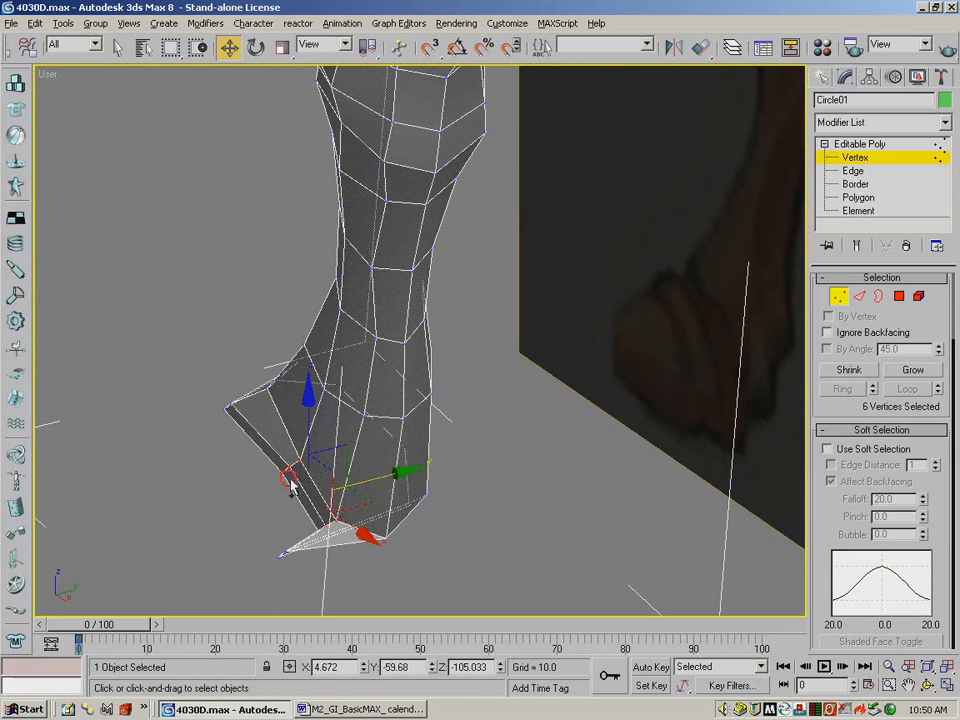
pyautogui.moveTo(367, 487); pyautogui.dragTo(262, 497)
# Reposition the heel-side vertices of the lower ankle rings, ending with the single vertex at the back of the heel.
pyautogui.click(927, 686)
pyautogui.moveTo(424, 432); pyautogui.dragTo(415, 322)
pyautogui.moveTo(409, 289); pyautogui.dragTo(400, 283)
pyautogui.press('w')
pyautogui.click(289, 524)
pyautogui.keyDown('ctrl'); pyautogui.click(291, 522); pyautogui.keyUp('ctrl')
pyautogui.moveTo(353, 548); pyautogui.dragTo(386, 526)
pyautogui.click(386, 525)
pyautogui.moveTo(446, 545); pyautogui.dragTo(433, 540)
# Target-weld the lower rim vertices at the front of the ankle onto the matching vertices of the ring above.
pyautogui.click(930, 686)
pyautogui.moveTo(414, 403); pyautogui.dragTo(510, 491)
pyautogui.press('f')
pyautogui.click(888, 684)
pyautogui.moveTo(343, 456); pyautogui.dragTo(520, 568)
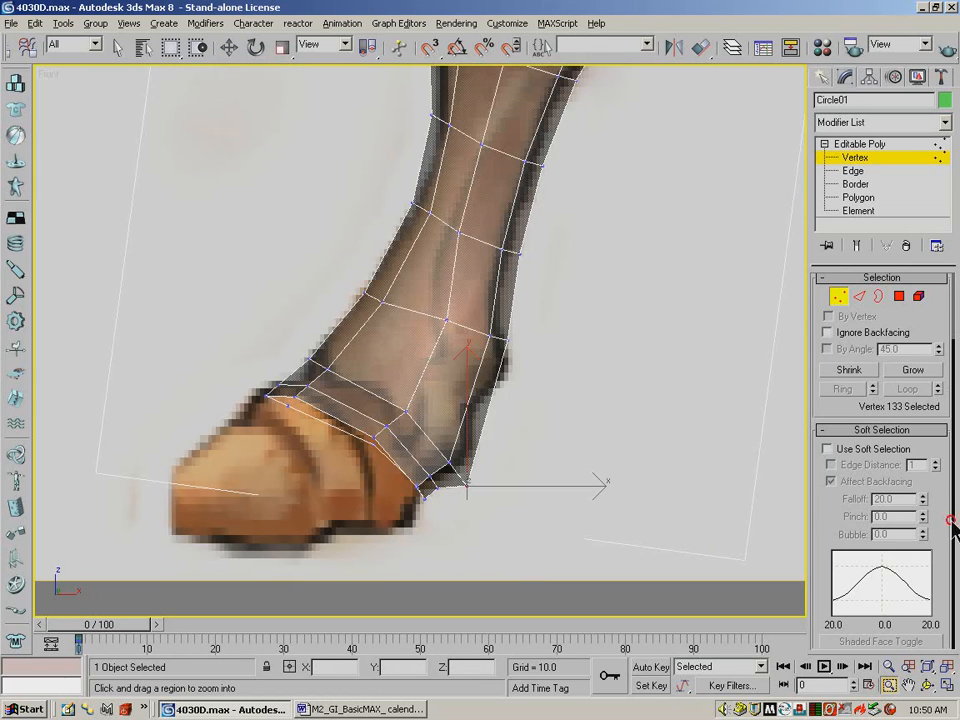
pyautogui.scroll(-10, 953, 527)
pyautogui.click(914, 470)
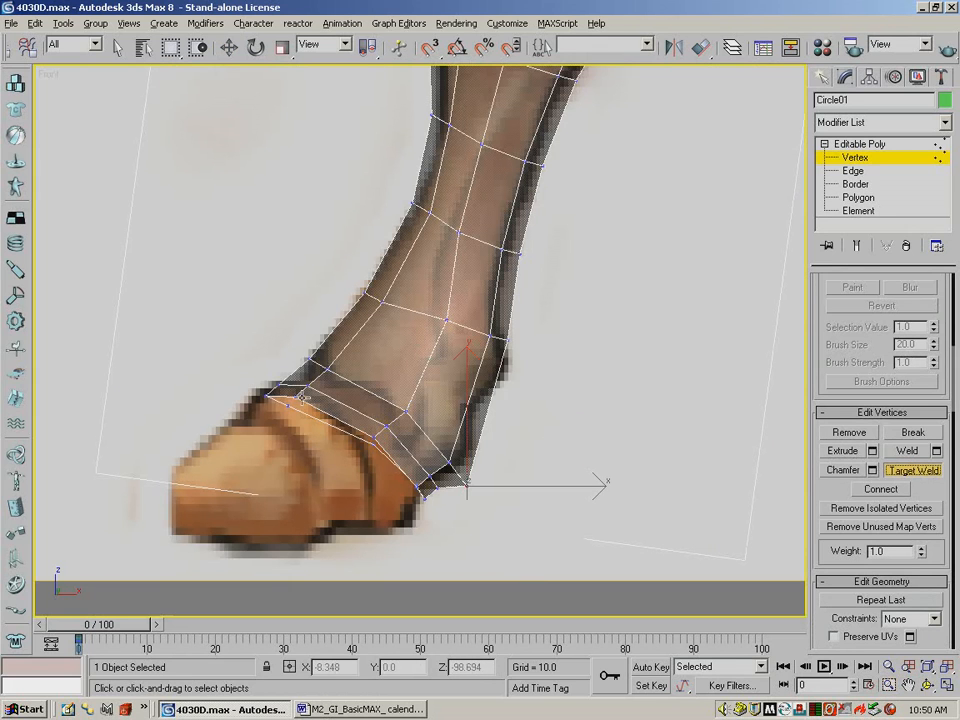
pyautogui.click(307, 386)
pyautogui.click(267, 396)
pyautogui.click(280, 384)
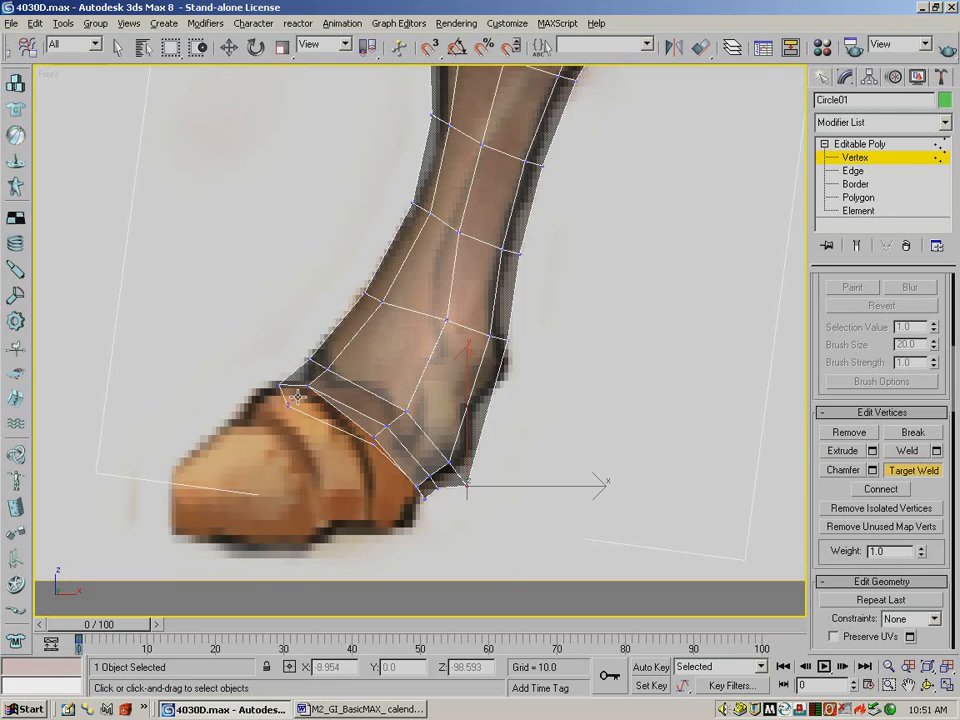
pyautogui.click(297, 396)
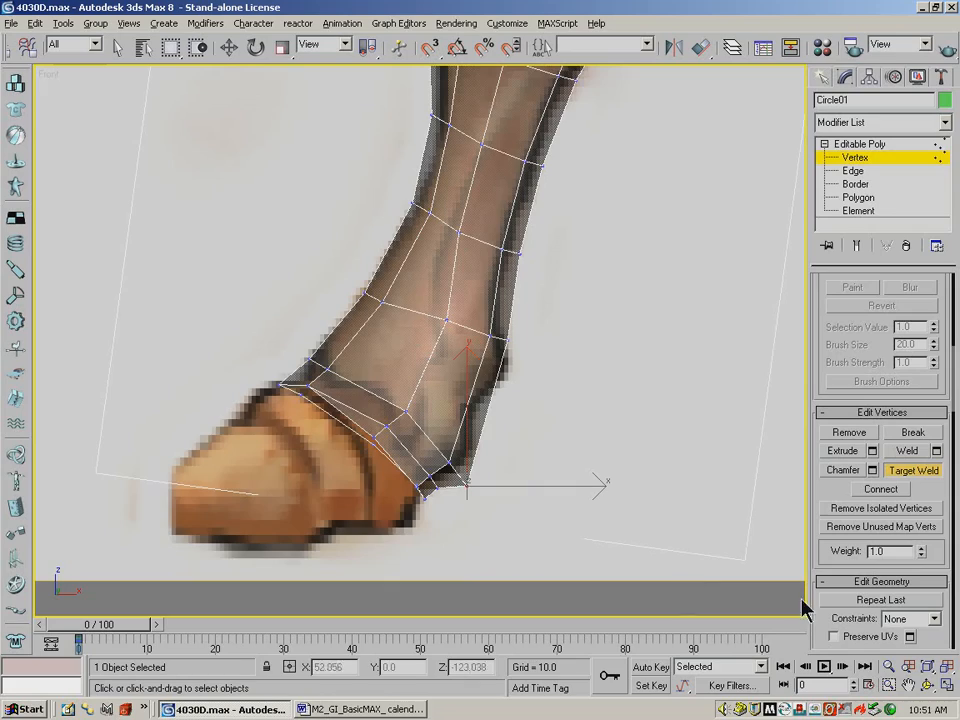
# Move the front vertex of the lower rim sideways and slightly down, and align the vertex above it along the Y axis.
pyautogui.click(928, 685)
pyautogui.moveTo(204, 388); pyautogui.dragTo(400, 370)
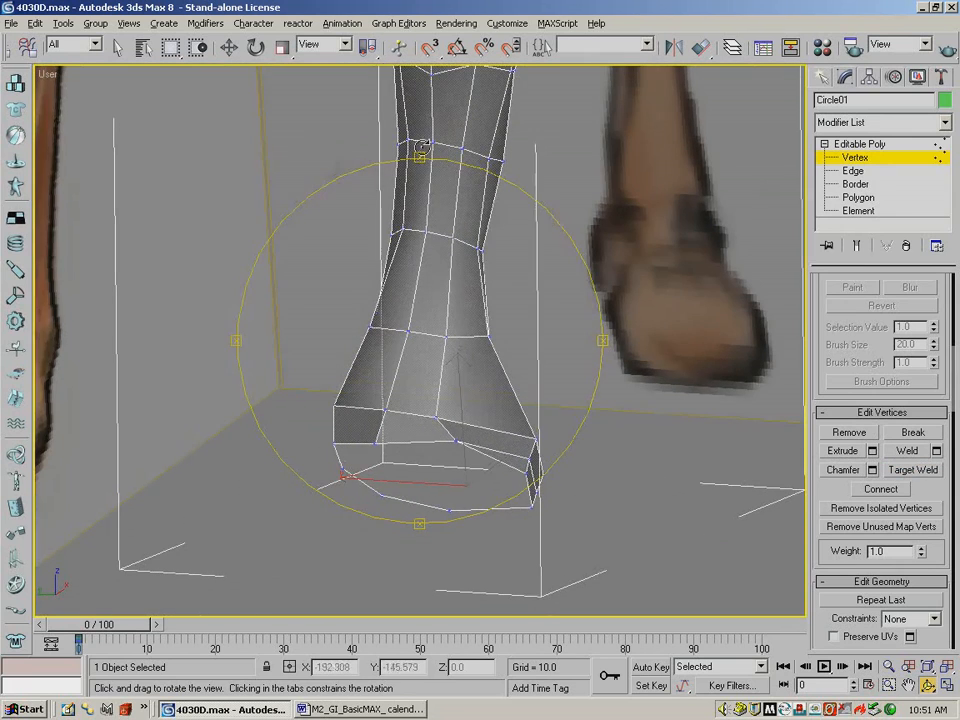
pyautogui.click(229, 47)
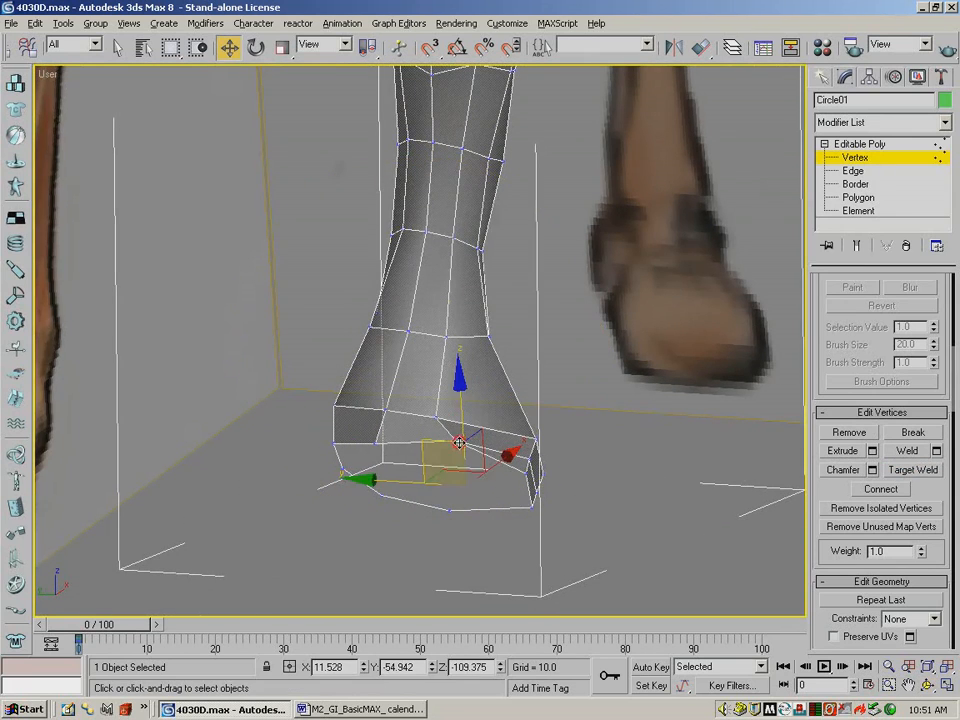
pyautogui.click(457, 440)
pyautogui.moveTo(418, 439); pyautogui.dragTo(406, 439)
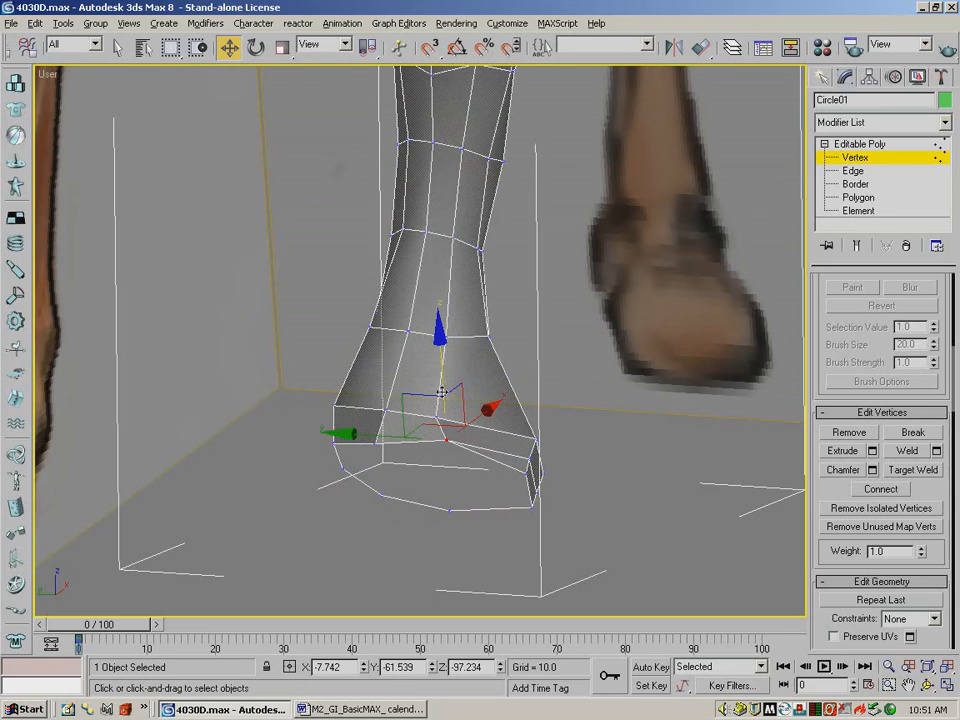
pyautogui.moveTo(445, 378); pyautogui.dragTo(445, 382)
pyautogui.click(436, 417)
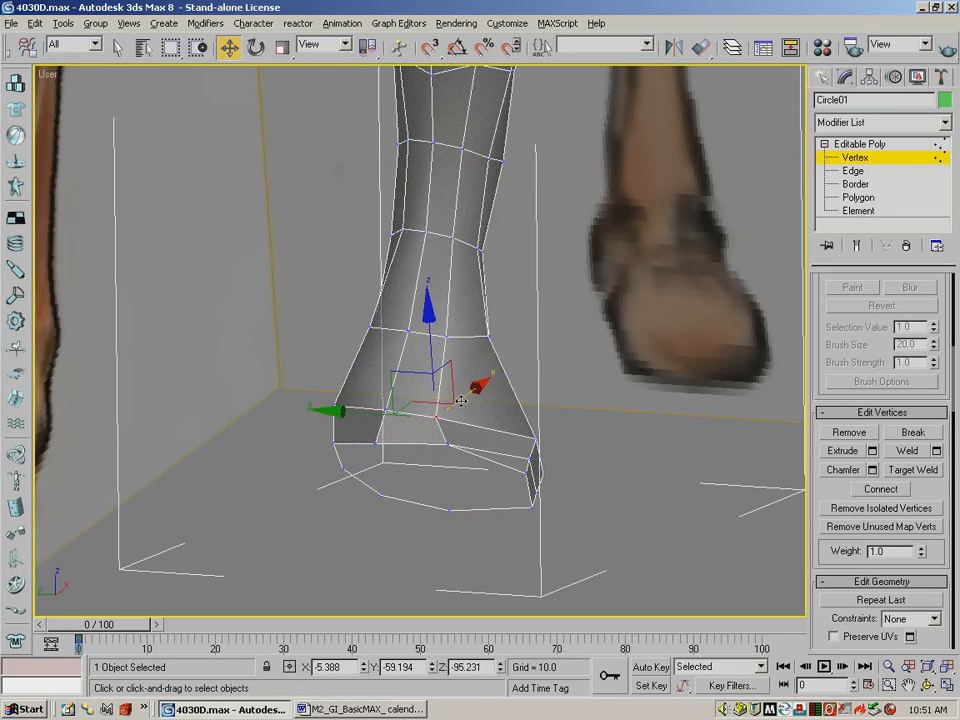
pyautogui.moveTo(400, 414)
pyautogui.mouseDown()
pyautogui.moveTo(392, 412)
pyautogui.moveTo(405, 413)
pyautogui.mouseUp()
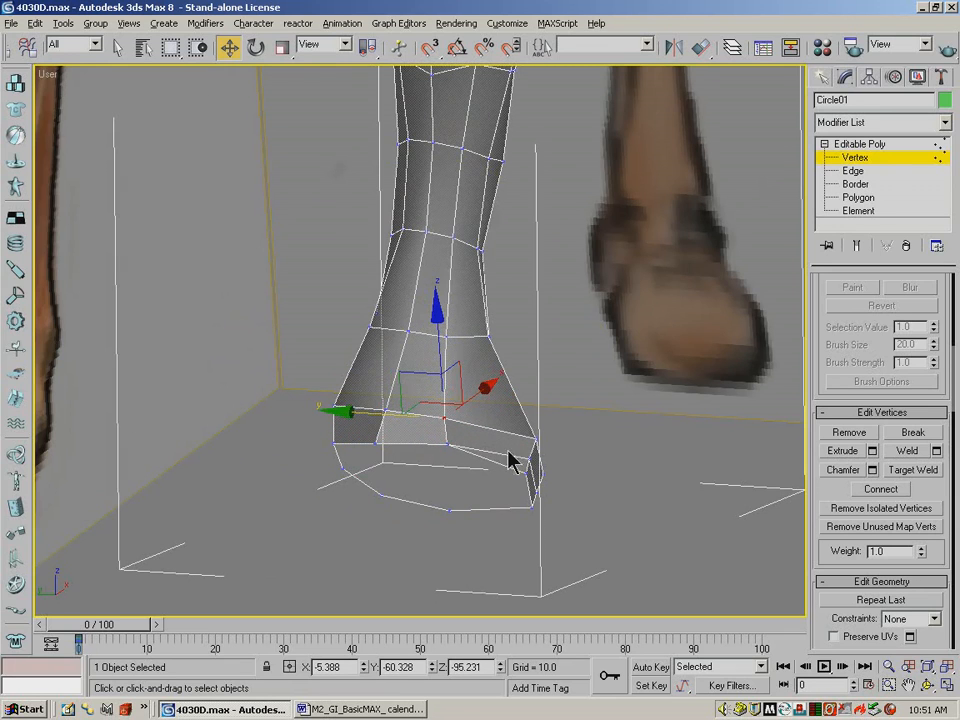
# Select the vertices on the outer side of the ankle's lower rings and move them slightly inward.
pyautogui.click(513, 437)
pyautogui.moveTo(485, 437); pyautogui.dragTo(496, 467)
pyautogui.click(504, 457)
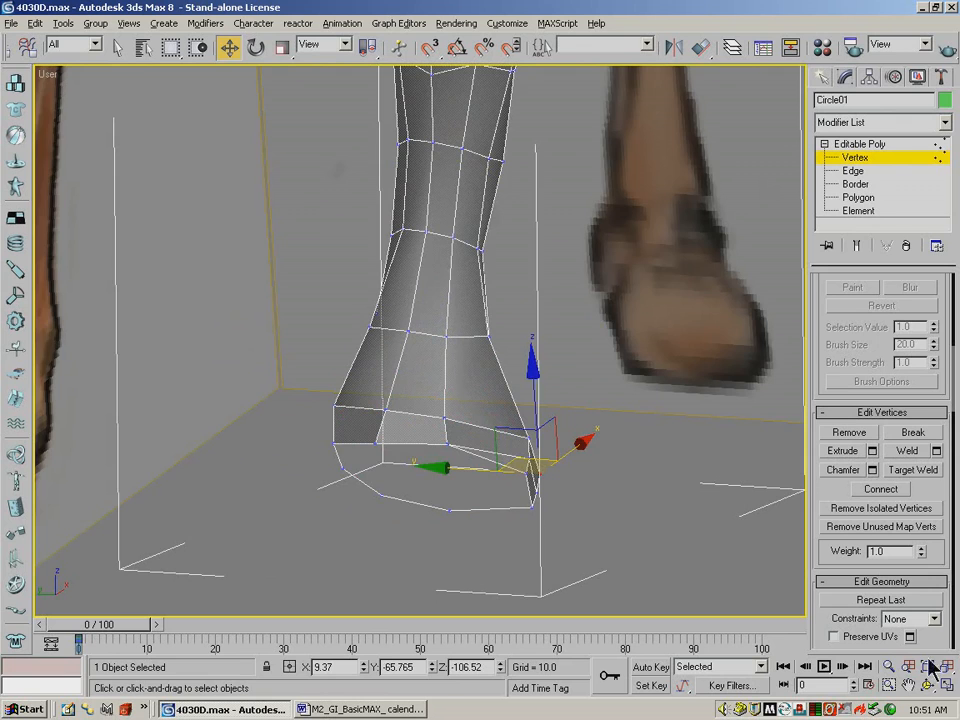
# Examine the open border along the ankle's lower rim up close against the hoof reference in the front view.
pyautogui.click(927, 684)
pyautogui.moveTo(407, 381); pyautogui.dragTo(285, 351)
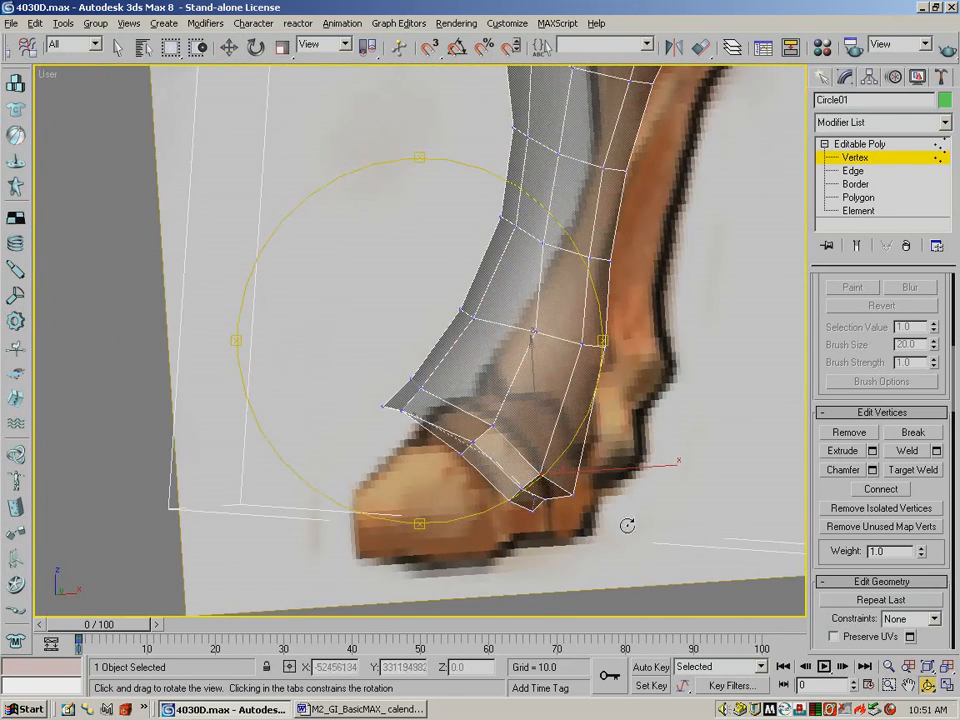
pyautogui.press('f')
pyautogui.click(888, 685)
pyautogui.moveTo(379, 497); pyautogui.dragTo(561, 570)
pyautogui.moveTo(166, 296); pyautogui.dragTo(414, 441)
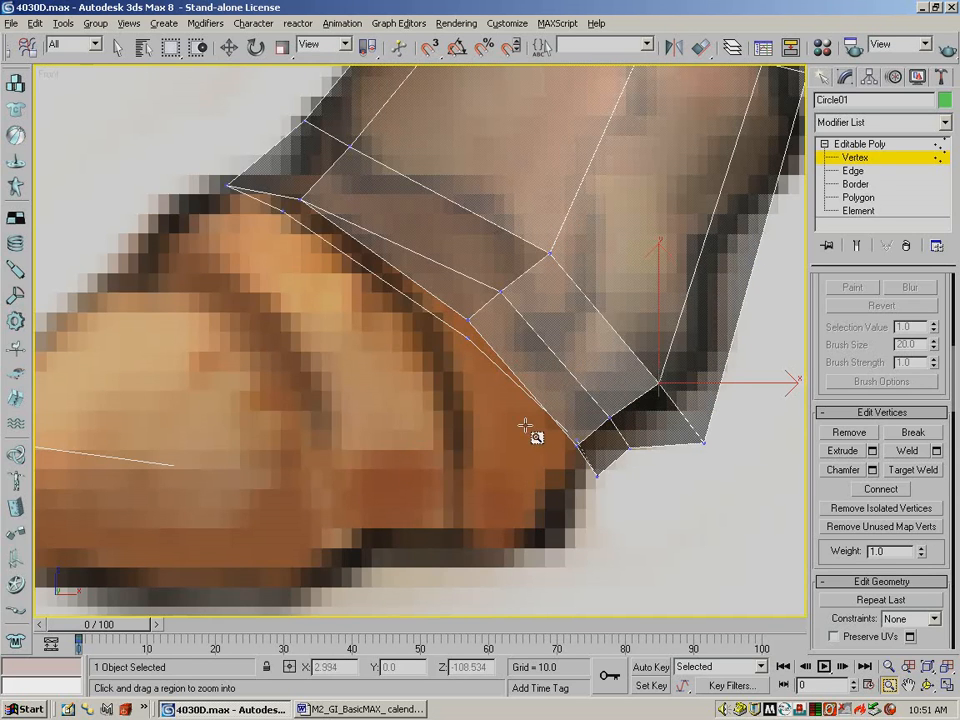
pyautogui.scroll(5, 857, 525)
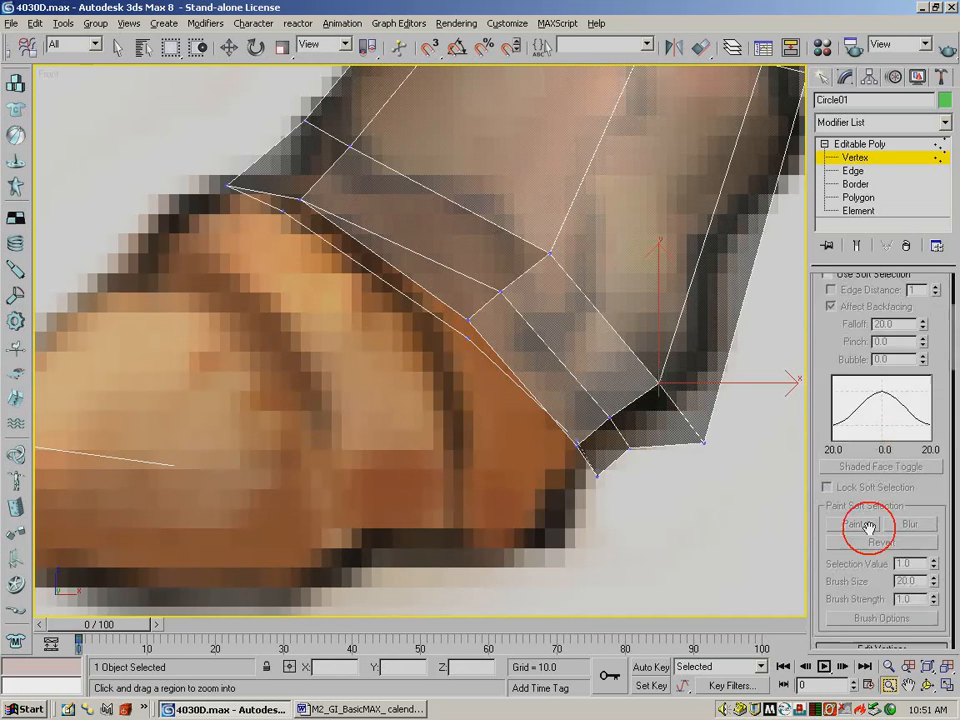
pyautogui.press('w')
pyautogui.press('3')
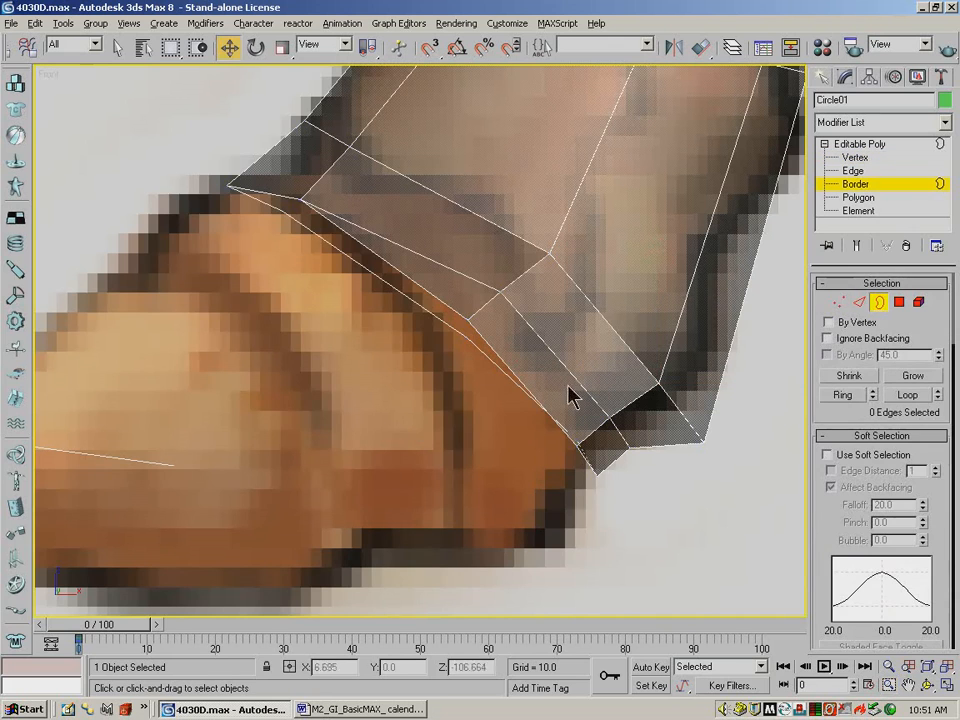
pyautogui.click(512, 370)
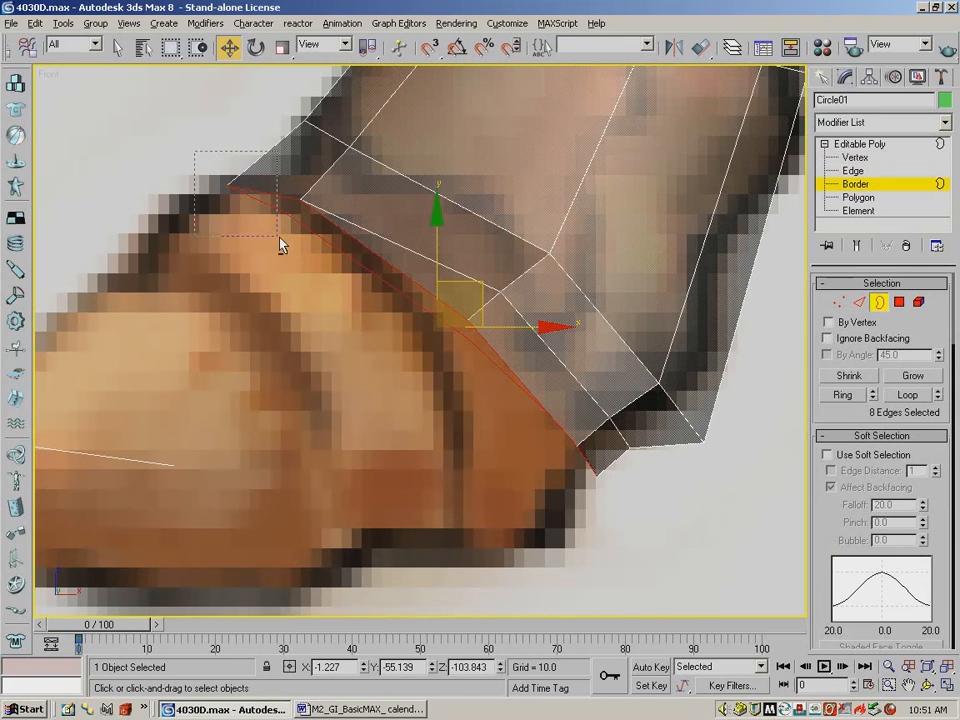
pyautogui.moveTo(280, 240); pyautogui.dragTo(284, 244)
pyautogui.click(860, 302)
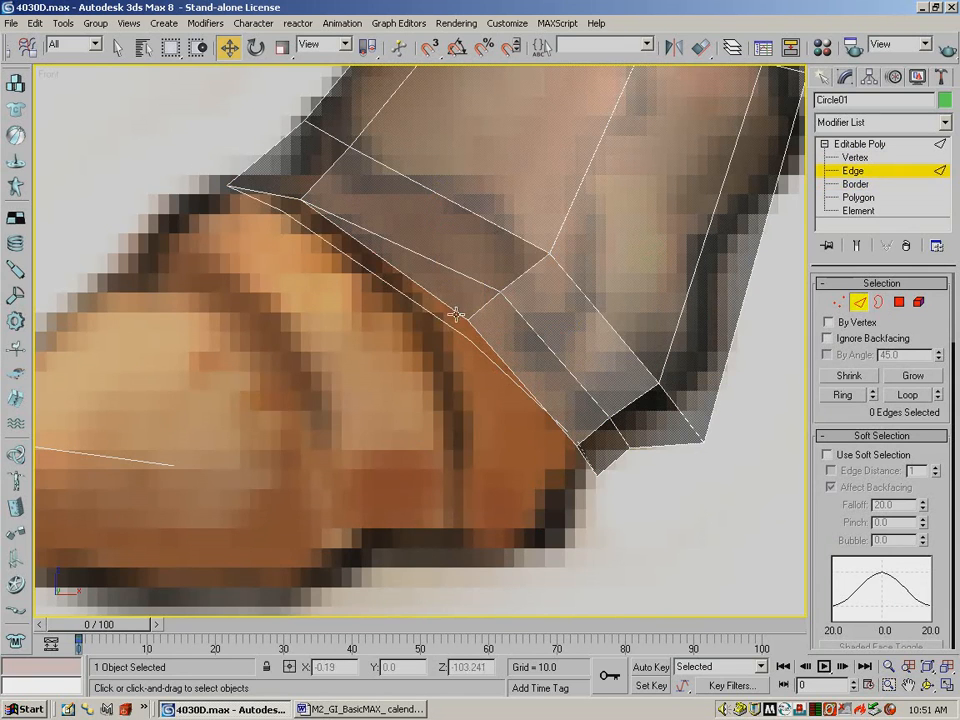
pyautogui.click(452, 314)
pyautogui.keyDown('ctrl'); pyautogui.click(516, 375); pyautogui.keyUp('ctrl')
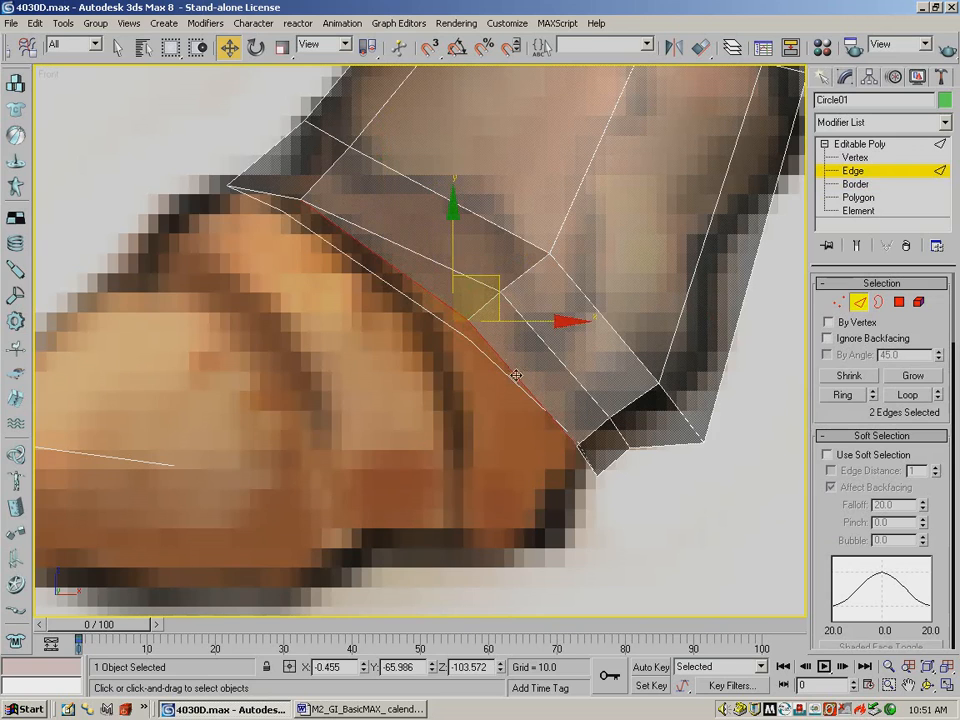
pyautogui.keyDown('ctrl'); pyautogui.click(590, 458); pyautogui.keyUp('ctrl')
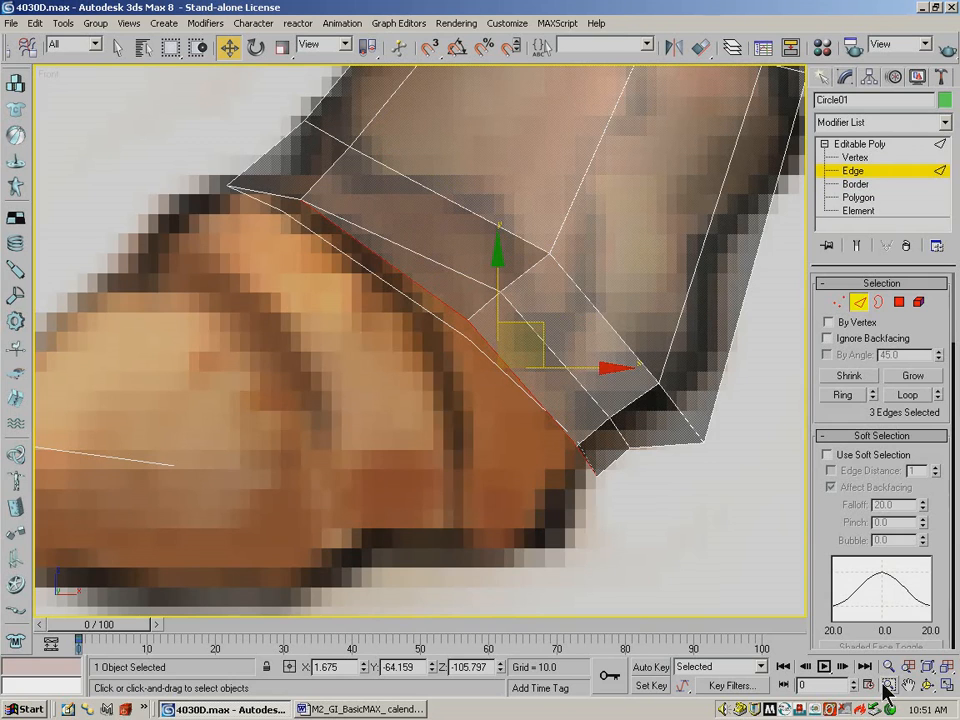
# Extrude the ankle's whole open border toward the hoof and lower it to about X -3.0, Z -108.2.
pyautogui.click(878, 302)
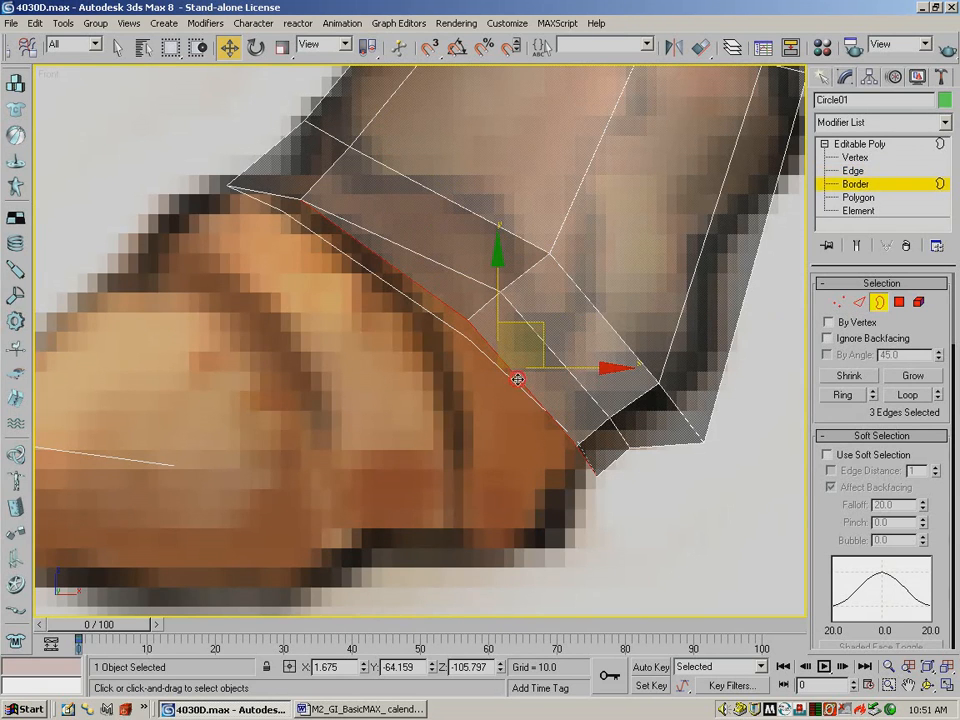
pyautogui.click(515, 380)
pyautogui.click(888, 665)
pyautogui.moveTo(765, 561); pyautogui.dragTo(385, 266)
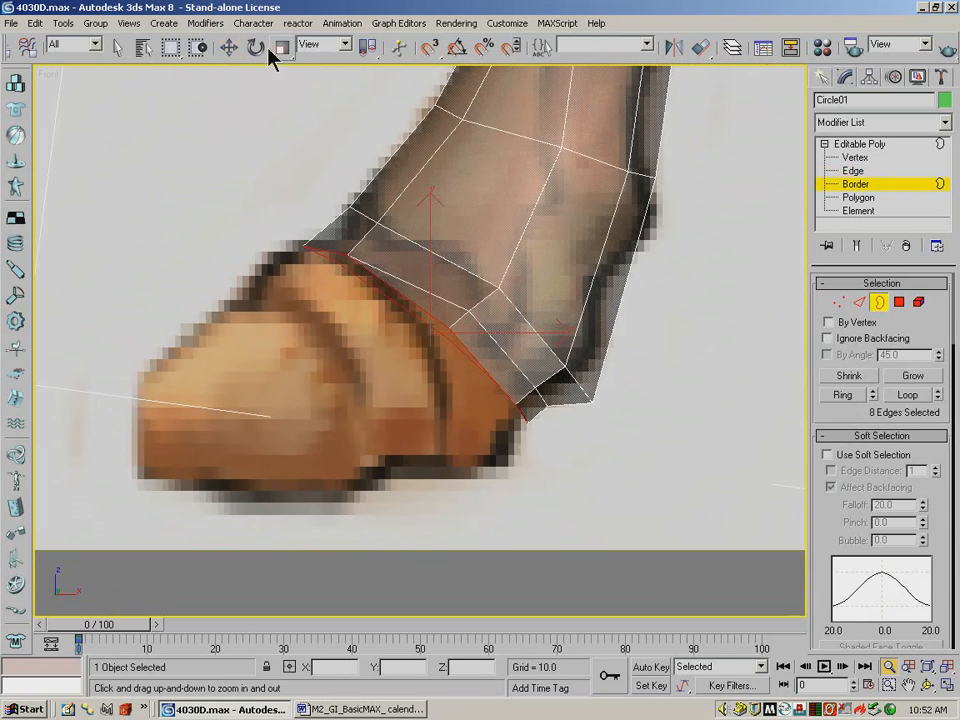
pyautogui.click(229, 50)
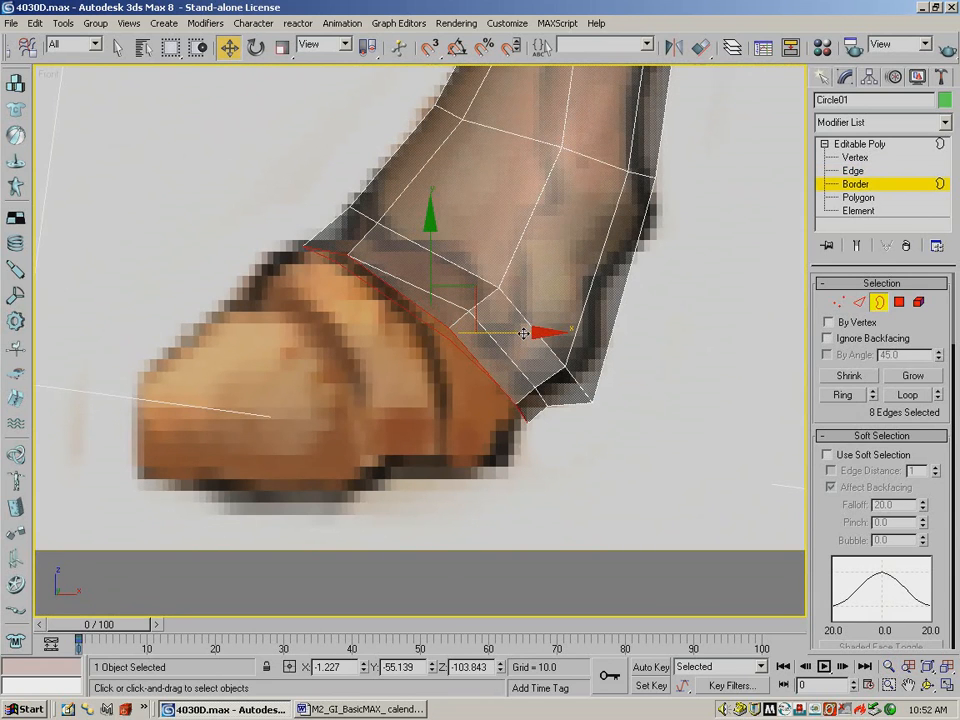
pyautogui.moveTo(521, 332); pyautogui.dragTo(464, 335)
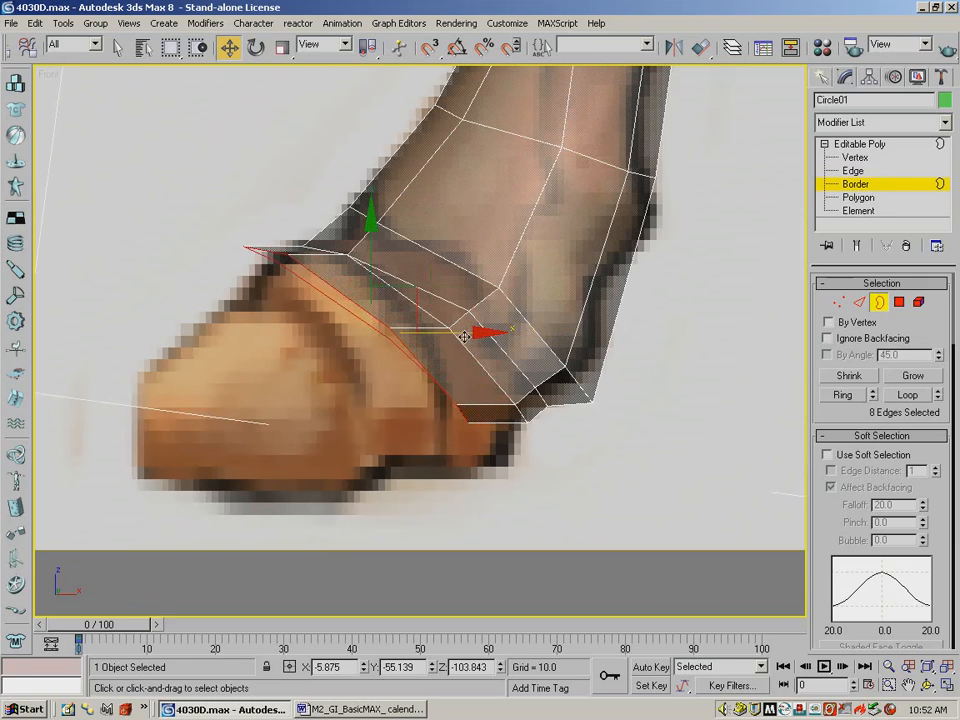
pyautogui.moveTo(367, 249); pyautogui.dragTo(378, 278)
pyautogui.moveTo(443, 360); pyautogui.dragTo(431, 366)
pyautogui.moveTo(407, 315); pyautogui.dragTo(484, 397)
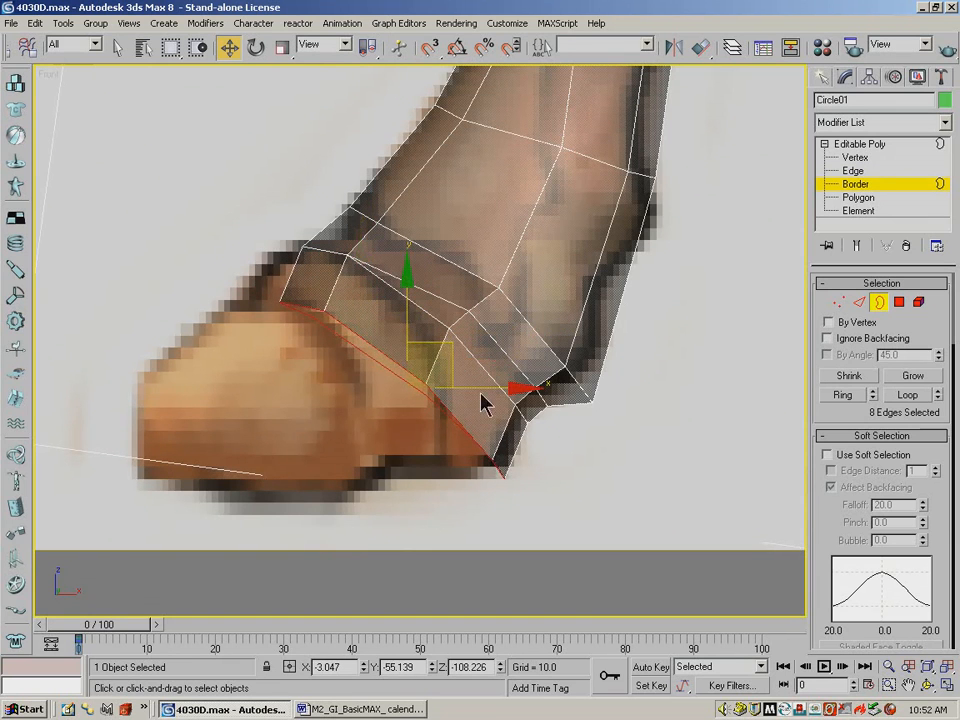
# Move the pair of middle side vertices on the new rim up and slightly toward the heel, to about X -0.8, Z -106.4.
pyautogui.press('1')
pyautogui.click(510, 321)
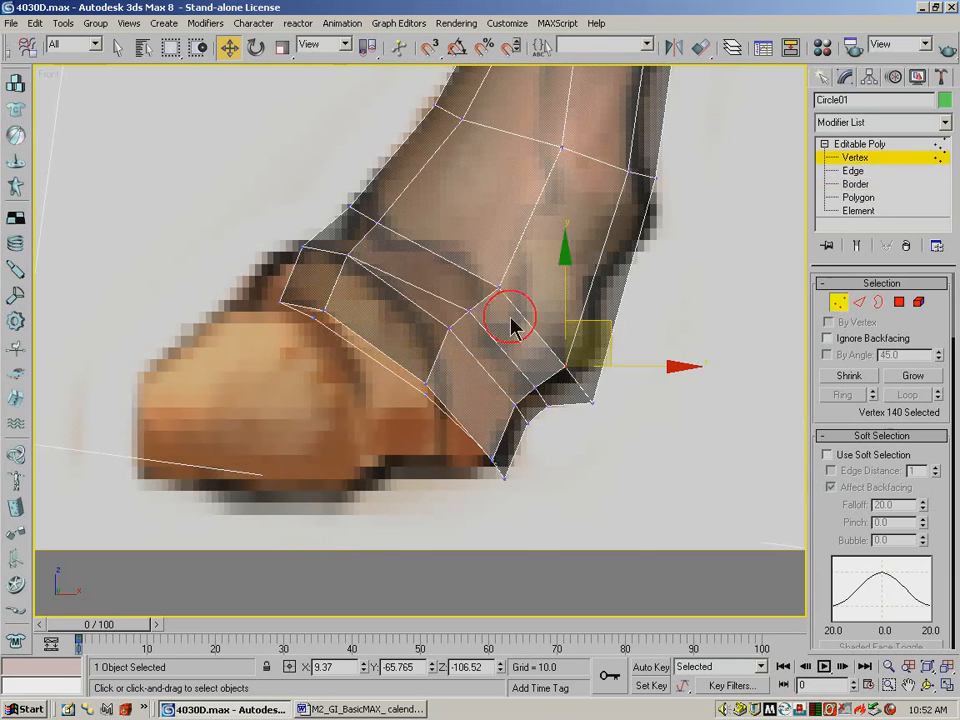
pyautogui.moveTo(441, 370); pyautogui.dragTo(481, 318)
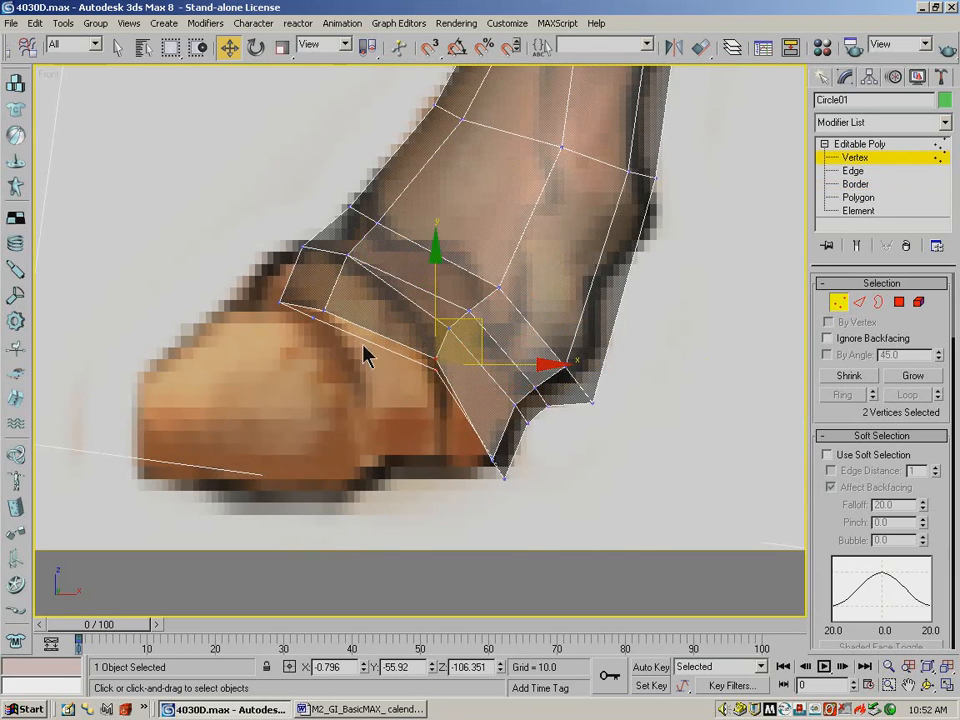
pyautogui.moveTo(302, 341); pyautogui.dragTo(345, 308)
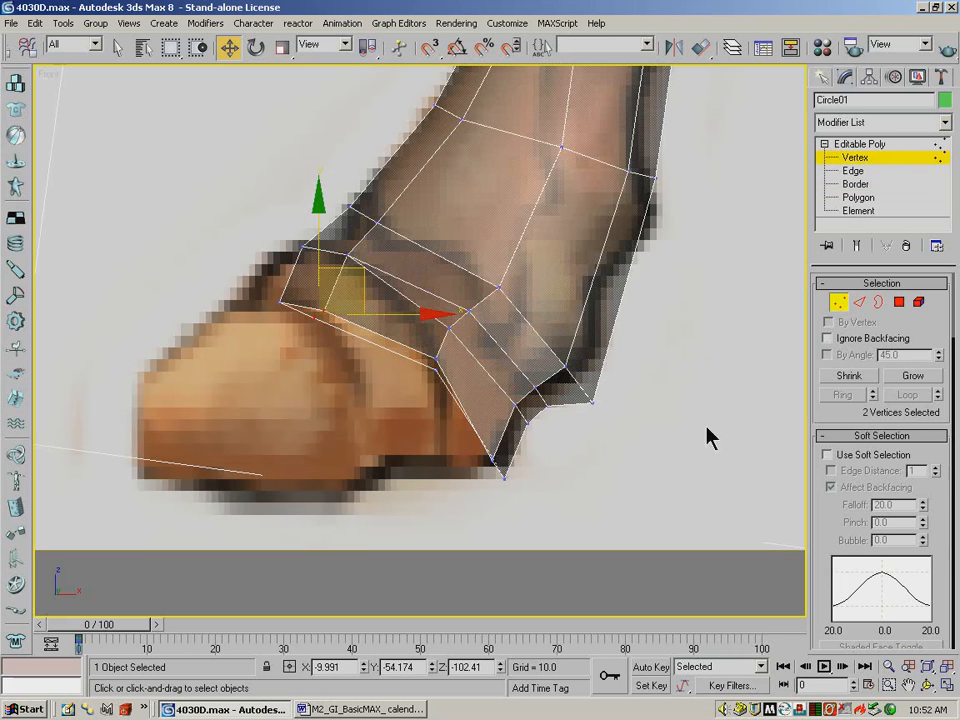
# Target-weld the new rim's near-side front vertex and its frontmost vertex onto the matching vertices of the ring above.
pyautogui.scroll(-5, 877, 414)
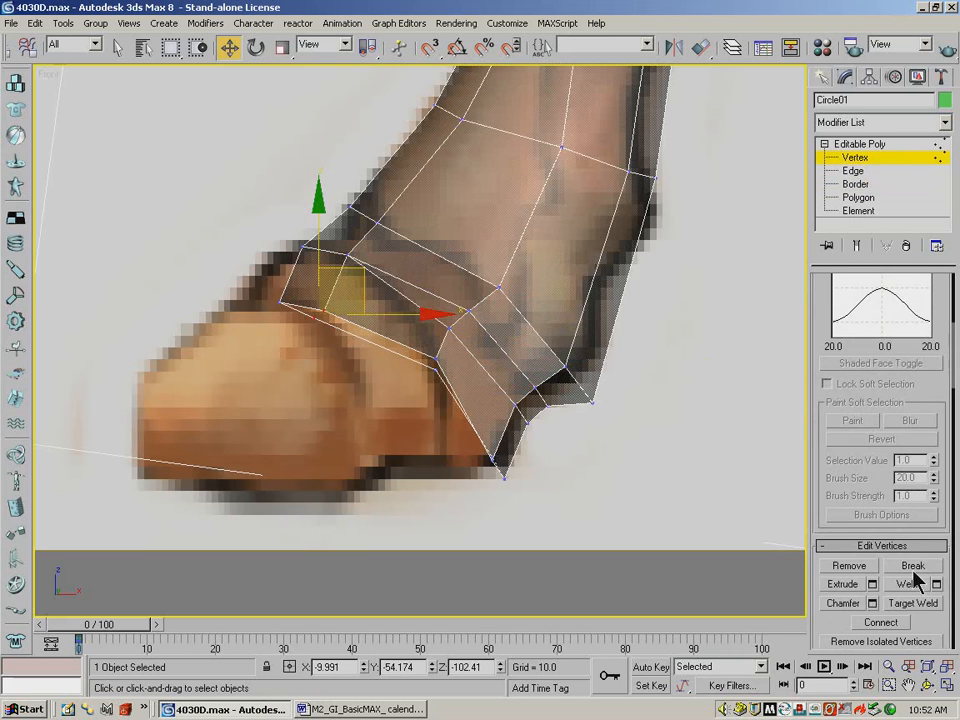
pyautogui.click(914, 604)
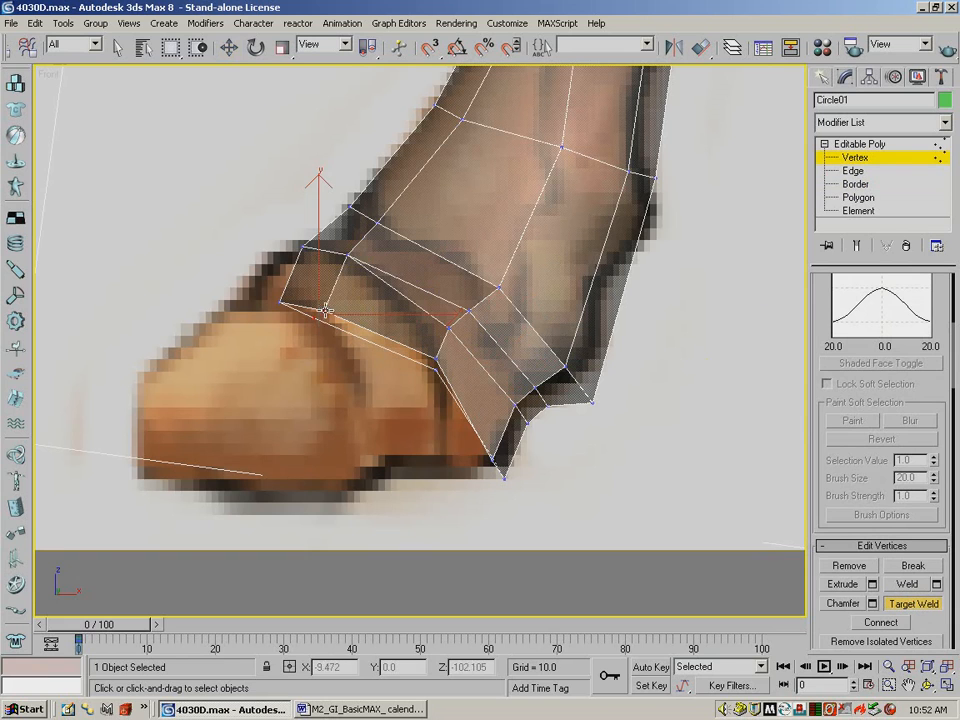
pyautogui.moveTo(345, 305); pyautogui.dragTo(347, 256)
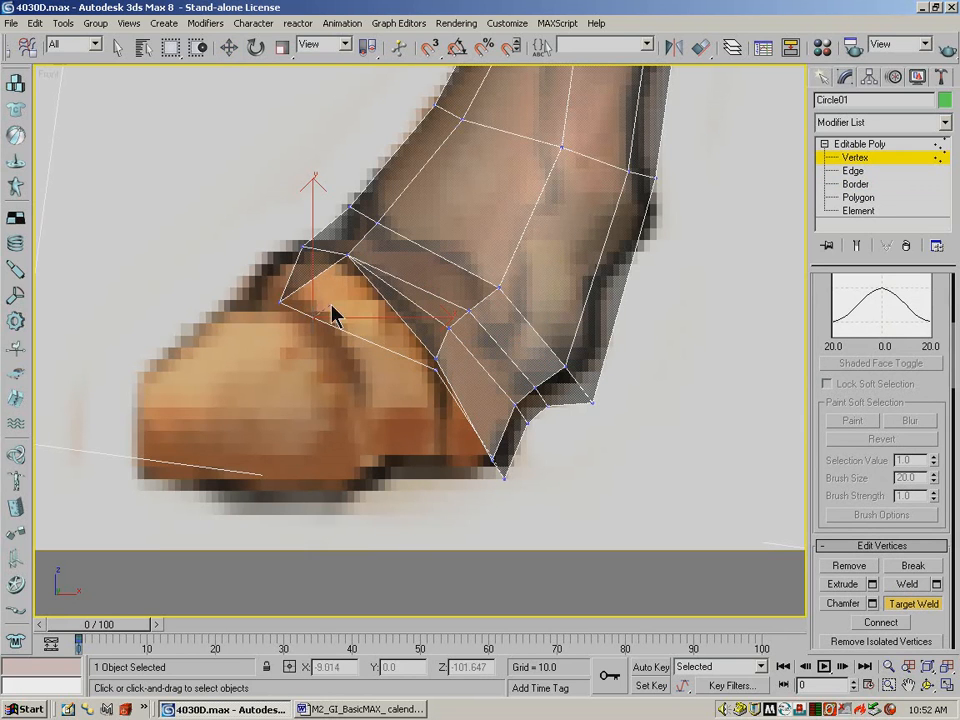
pyautogui.rightClick(280, 309)
pyautogui.click(281, 300)
pyautogui.moveTo(281, 300); pyautogui.dragTo(288, 278)
pyautogui.click(912, 602)
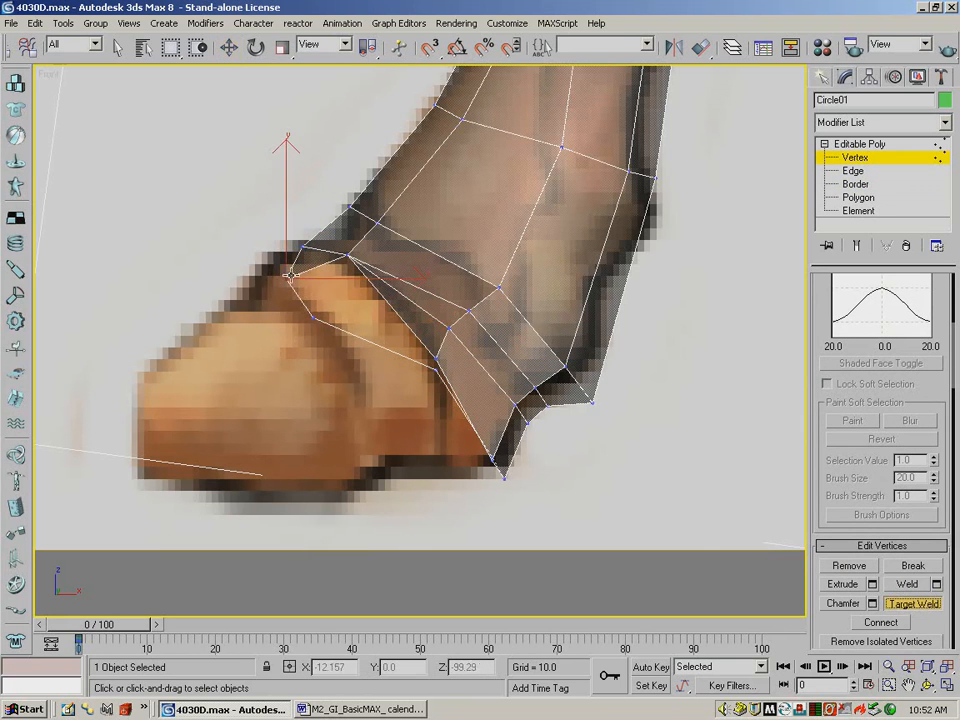
pyautogui.click(302, 246)
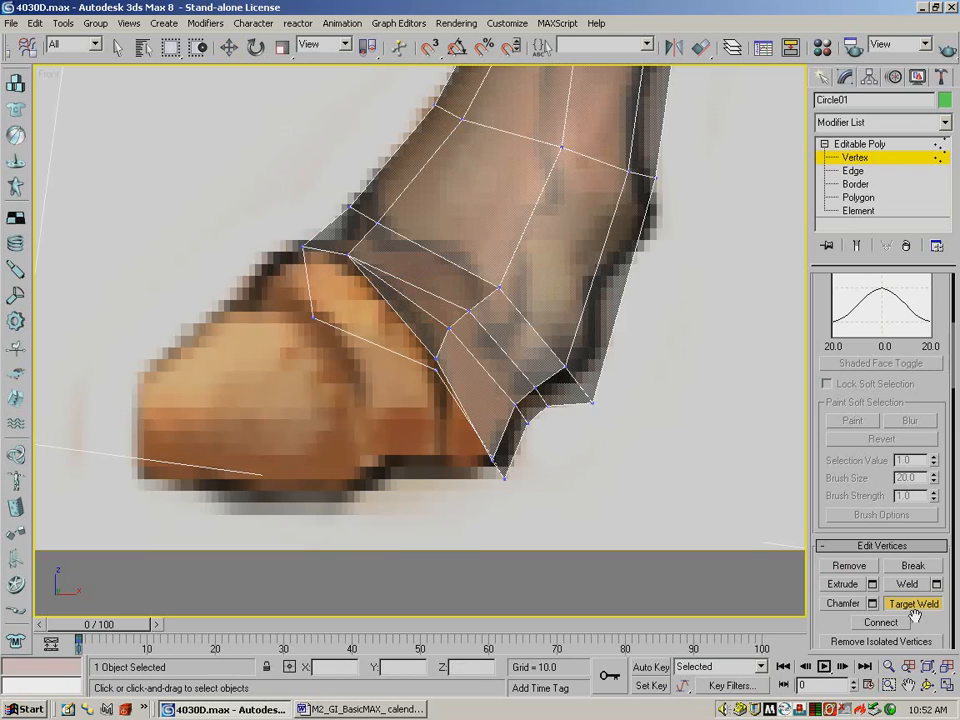
# Target-weld the remaining far-side front vertex of the new rim onto its counterpart in the ring above.
pyautogui.click(928, 688)
pyautogui.moveTo(218, 197); pyautogui.dragTo(471, 281)
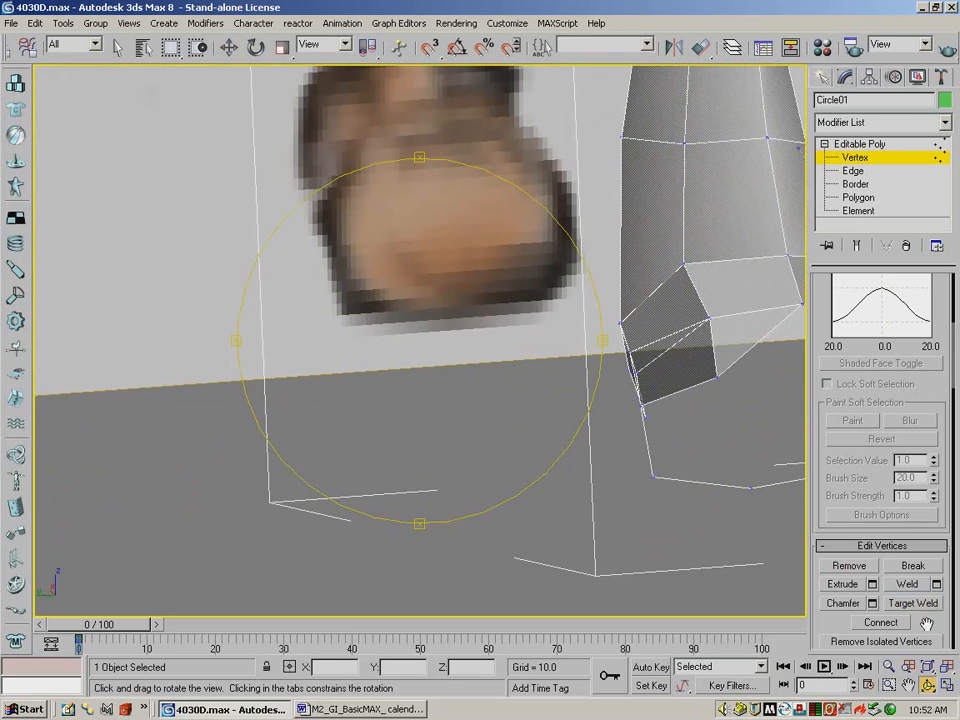
pyautogui.rightClick(790, 524)
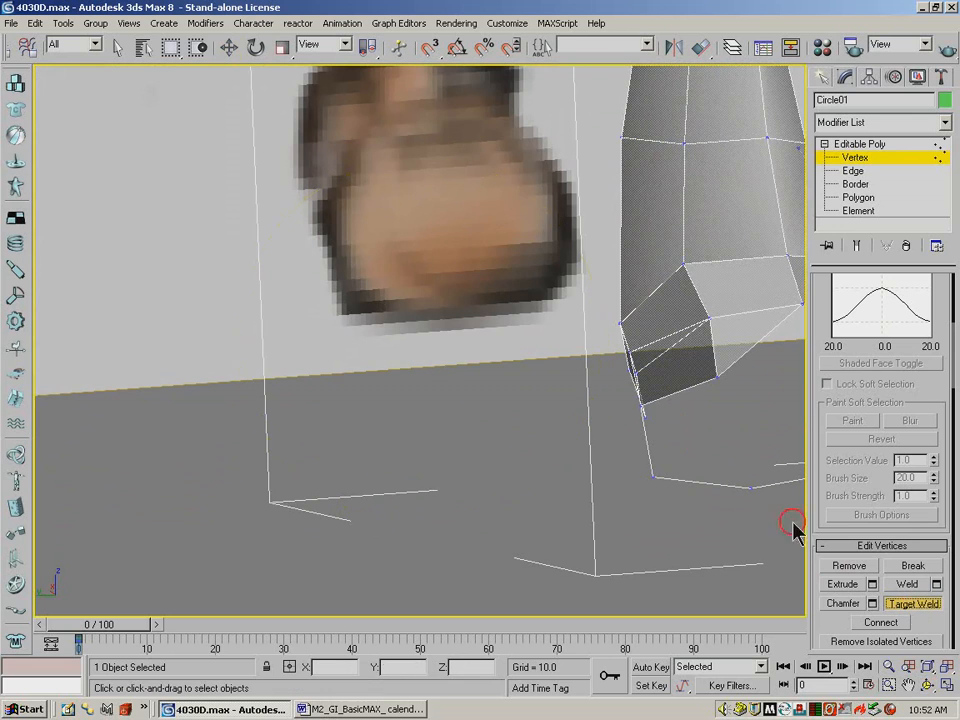
pyautogui.click(708, 319)
pyautogui.press('f')
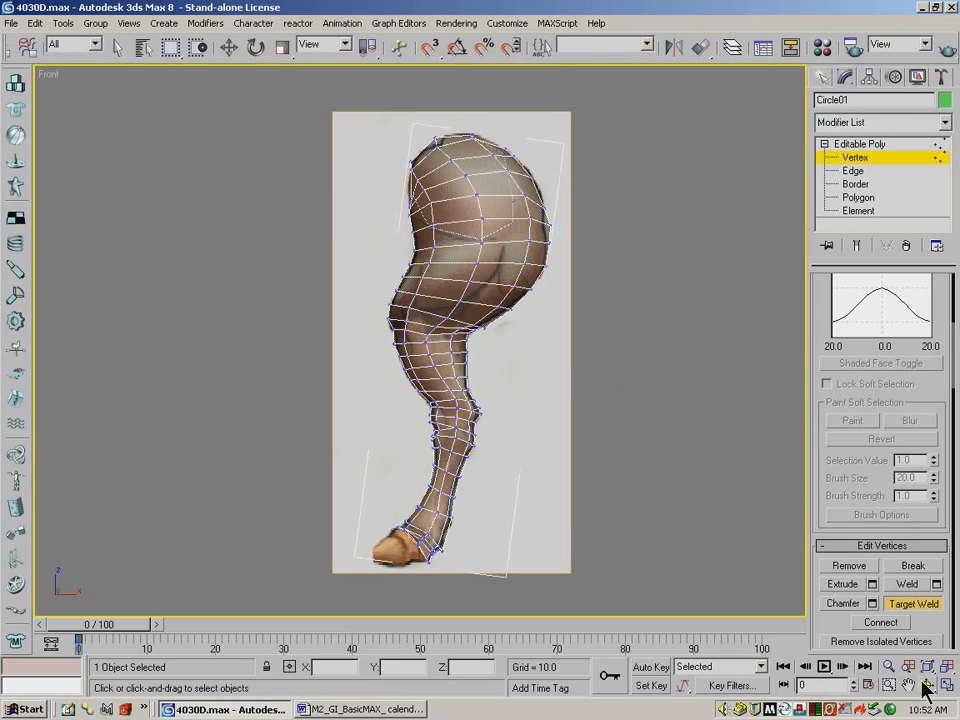
# Shift the lowest heel vertex slightly backward, and raise the vertex beside it and the middle side vertex pair to follow the hoof line.
pyautogui.click(888, 685)
pyautogui.moveTo(343, 512); pyautogui.dragTo(432, 578)
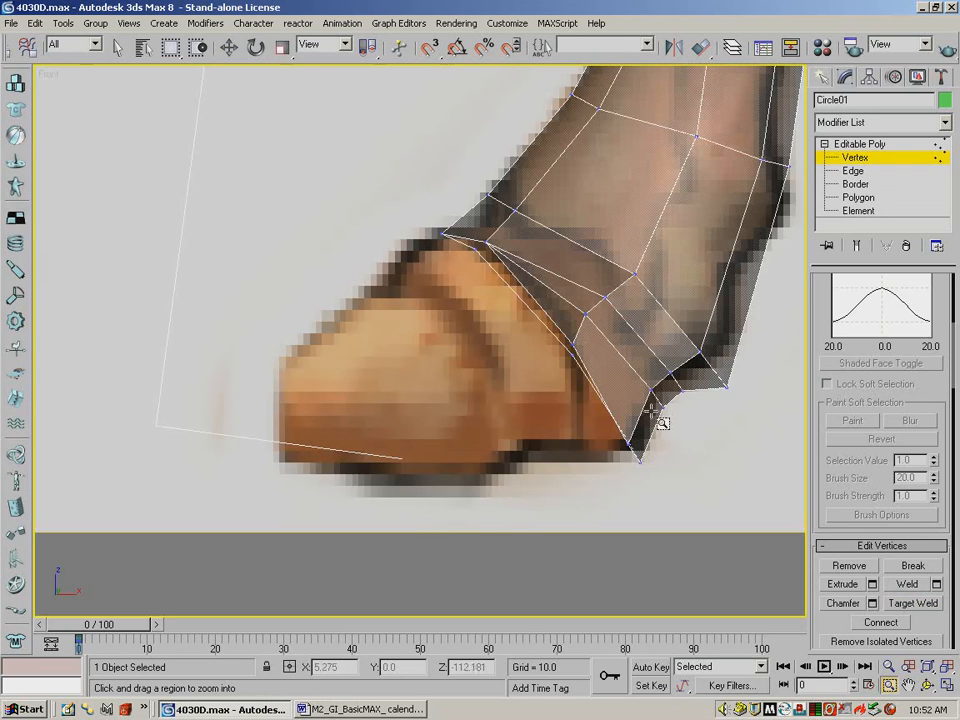
pyautogui.click(230, 50)
pyautogui.click(648, 461)
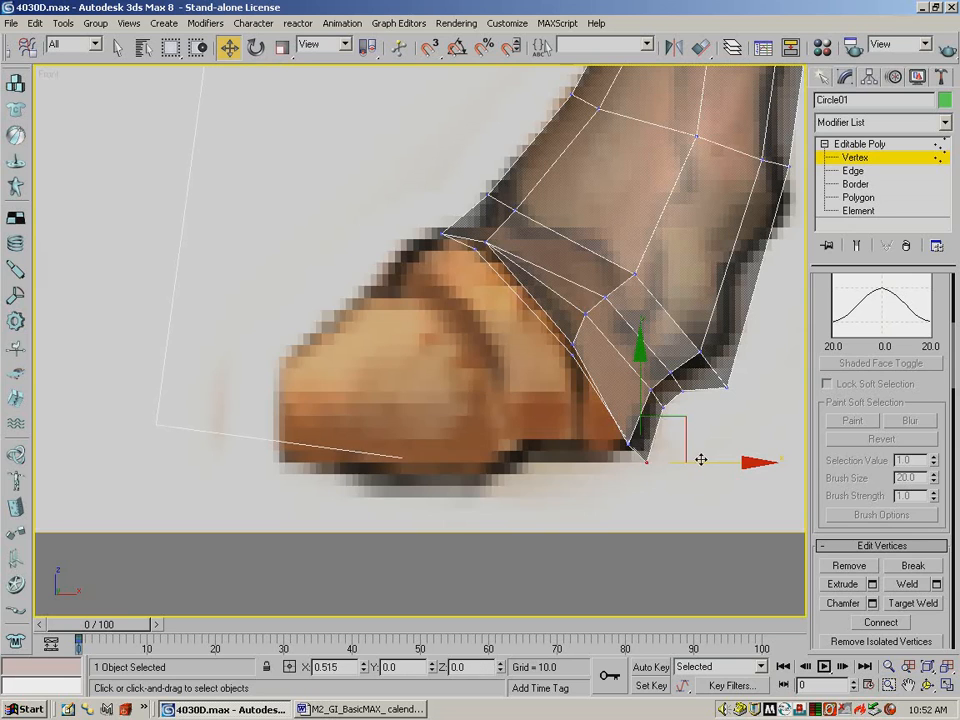
pyautogui.click(628, 441)
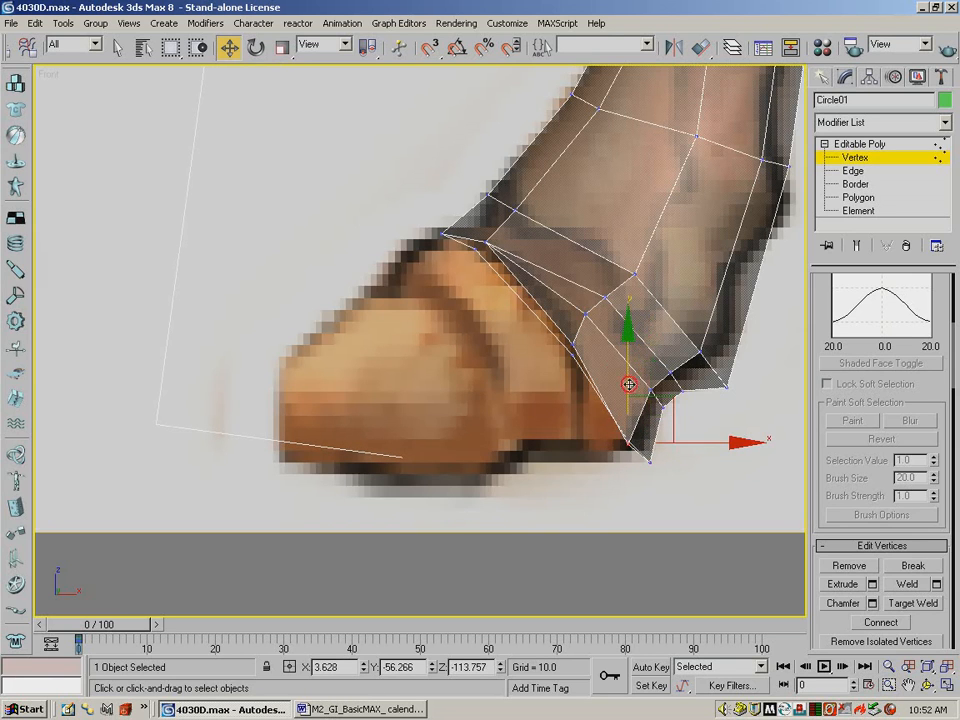
pyautogui.moveTo(632, 372); pyautogui.dragTo(587, 367)
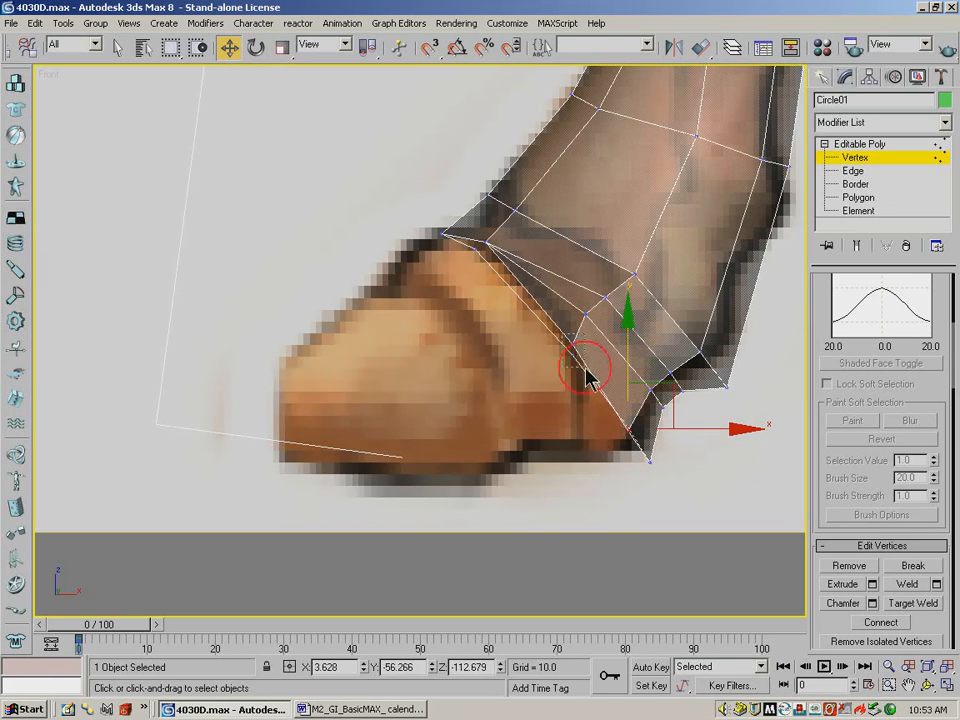
pyautogui.moveTo(571, 304); pyautogui.dragTo(571, 268)
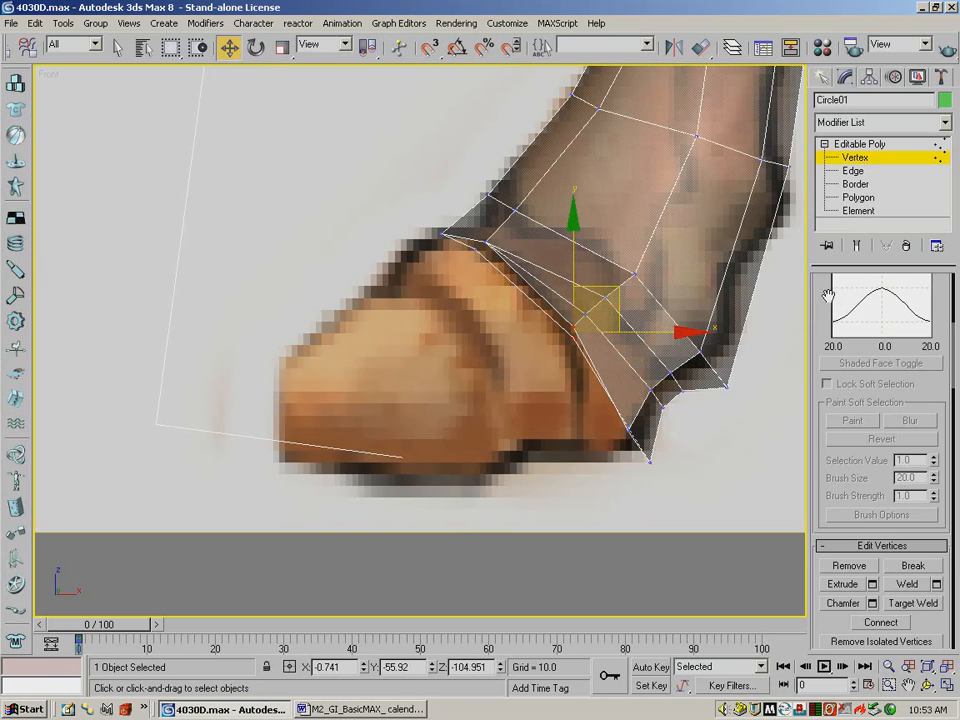
# Extrude the four lower rim edges around the heel toward the toe, and nudge the near-side lower vertex back to about X 0.3.
pyautogui.moveTo(828, 295); pyautogui.dragTo(835, 480)
pyautogui.moveTo(838, 316); pyautogui.dragTo(836, 510)
pyautogui.click(859, 301)
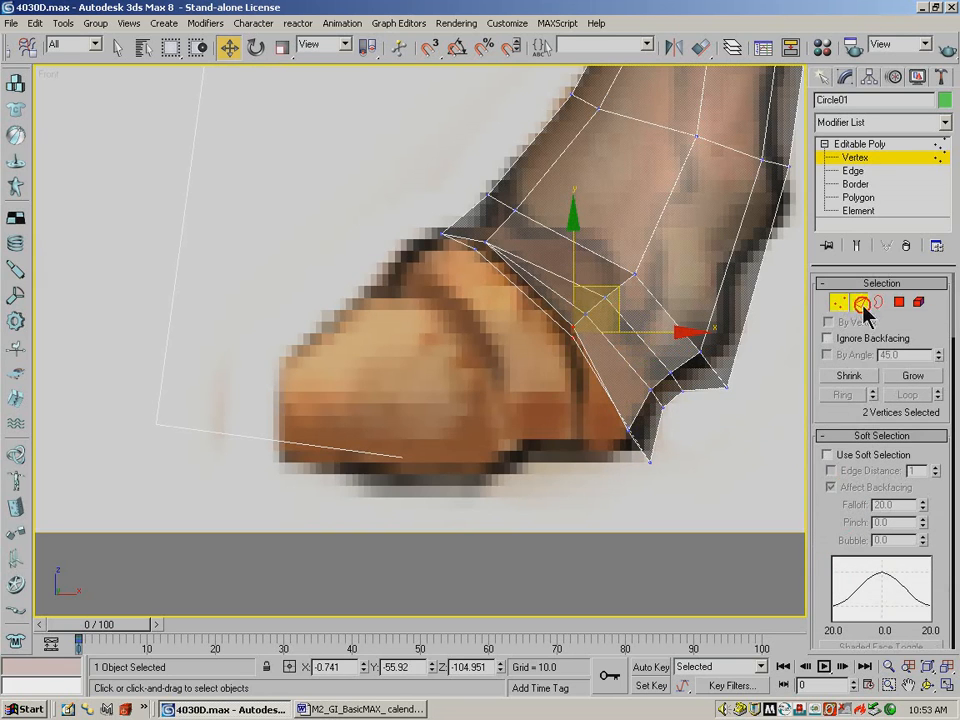
pyautogui.click(594, 395)
pyautogui.click(609, 384)
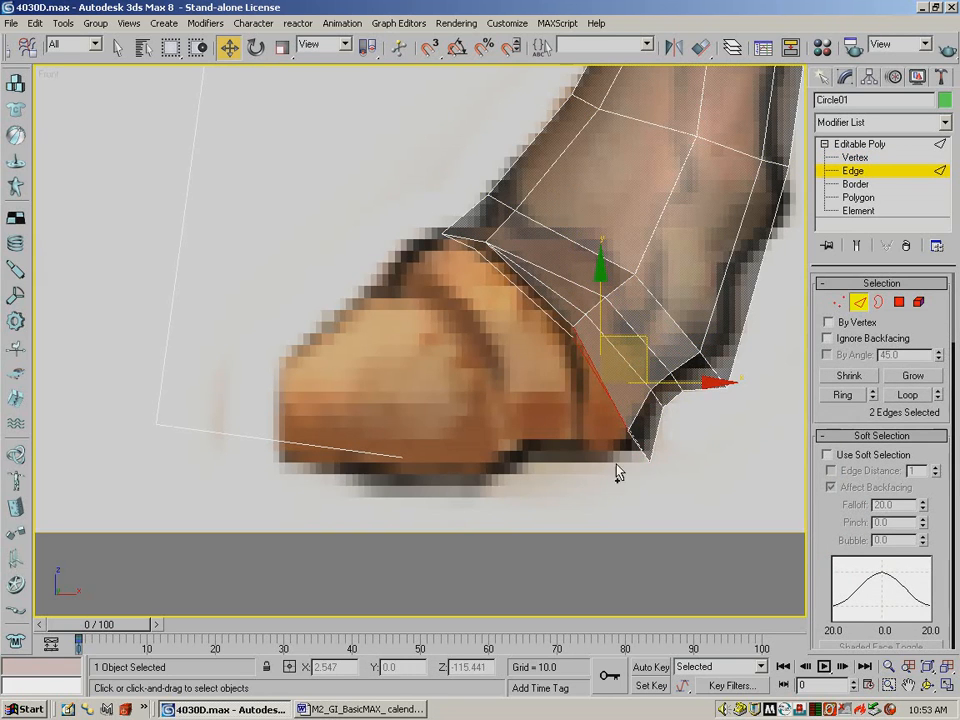
pyautogui.keyDown('ctrl'); pyautogui.click(648, 450); pyautogui.keyUp('ctrl')
pyautogui.keyDown('ctrl'); pyautogui.moveTo(648, 450); pyautogui.dragTo(655, 467); pyautogui.keyUp('ctrl')
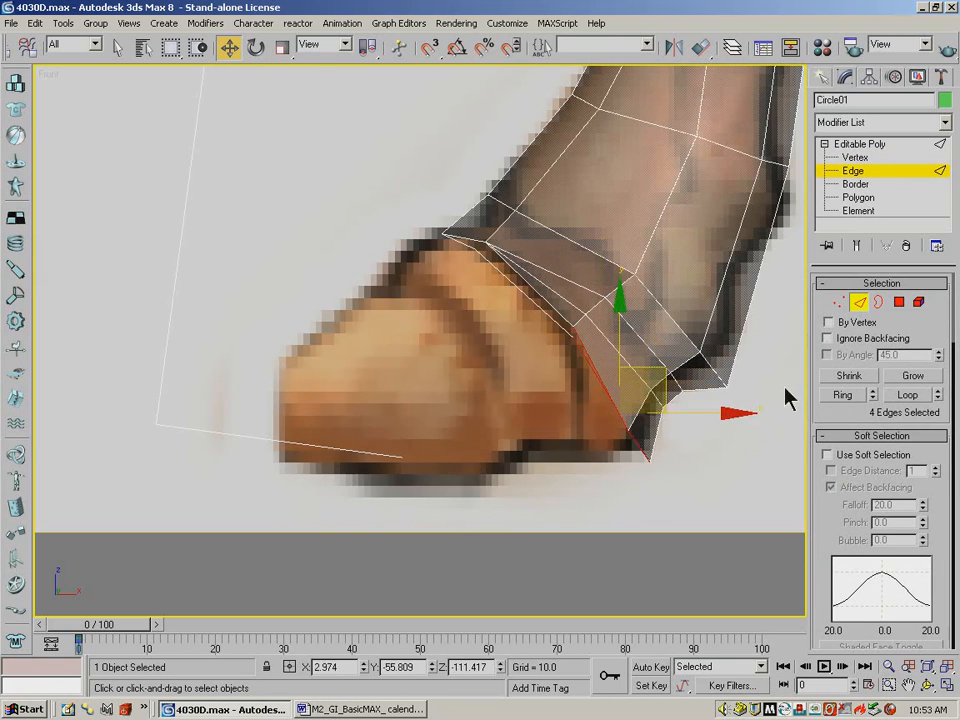
pyautogui.moveTo(705, 413); pyautogui.dragTo(615, 420)
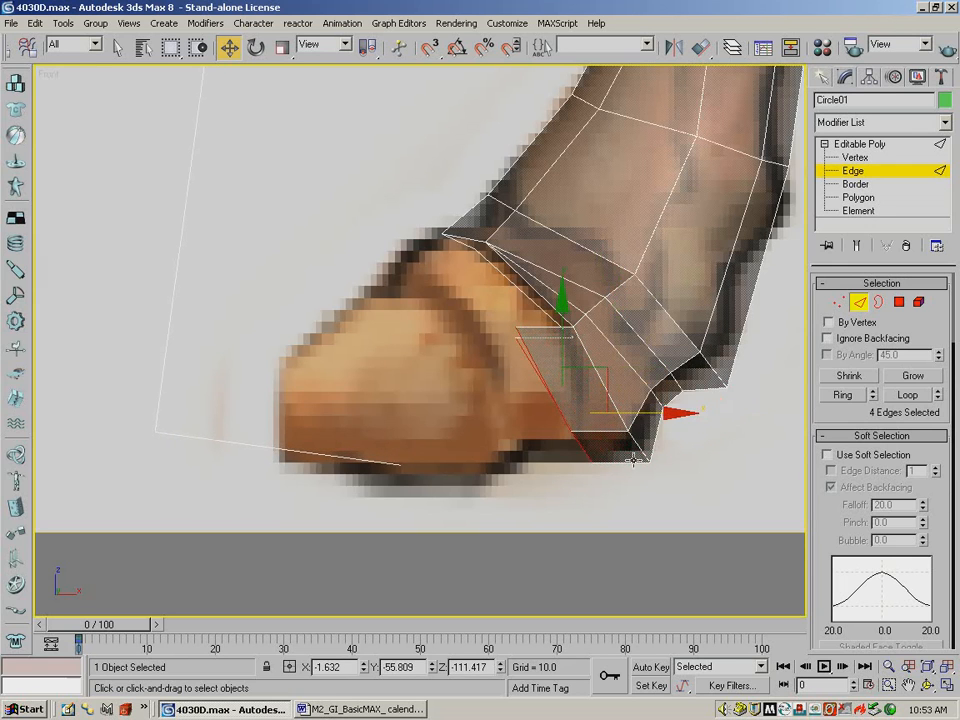
pyautogui.click(843, 302)
pyautogui.moveTo(626, 428); pyautogui.dragTo(643, 428)
# Target-weld the two upper vertices of the extruded heel strip onto the matching middle side vertices of the rim.
pyautogui.moveTo(852, 541); pyautogui.dragTo(823, 369)
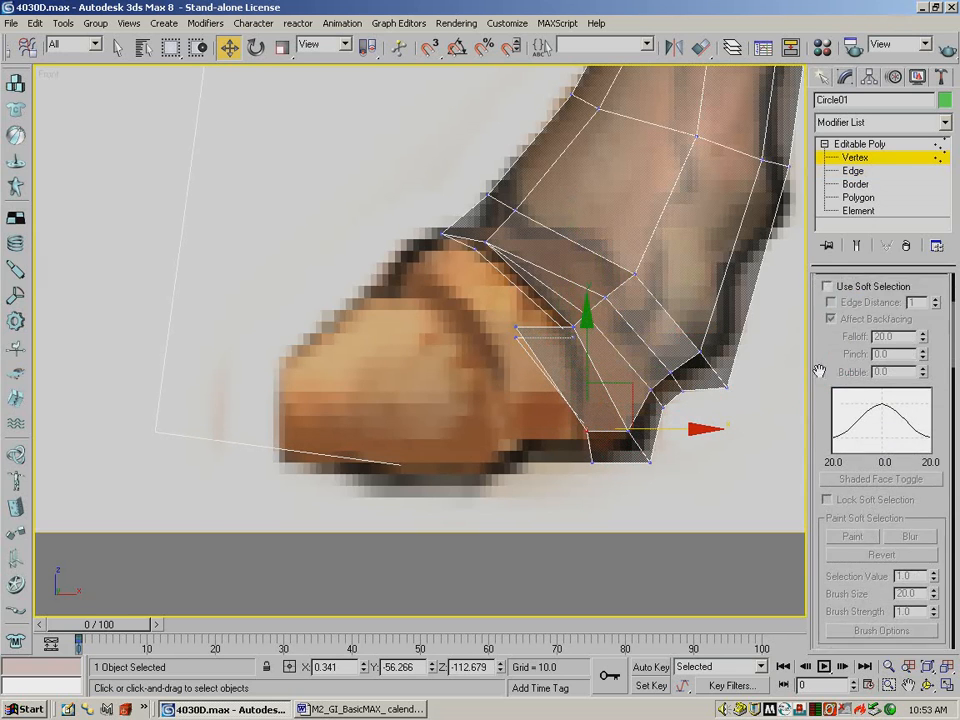
pyautogui.moveTo(850, 531); pyautogui.dragTo(845, 358)
pyautogui.click(910, 536)
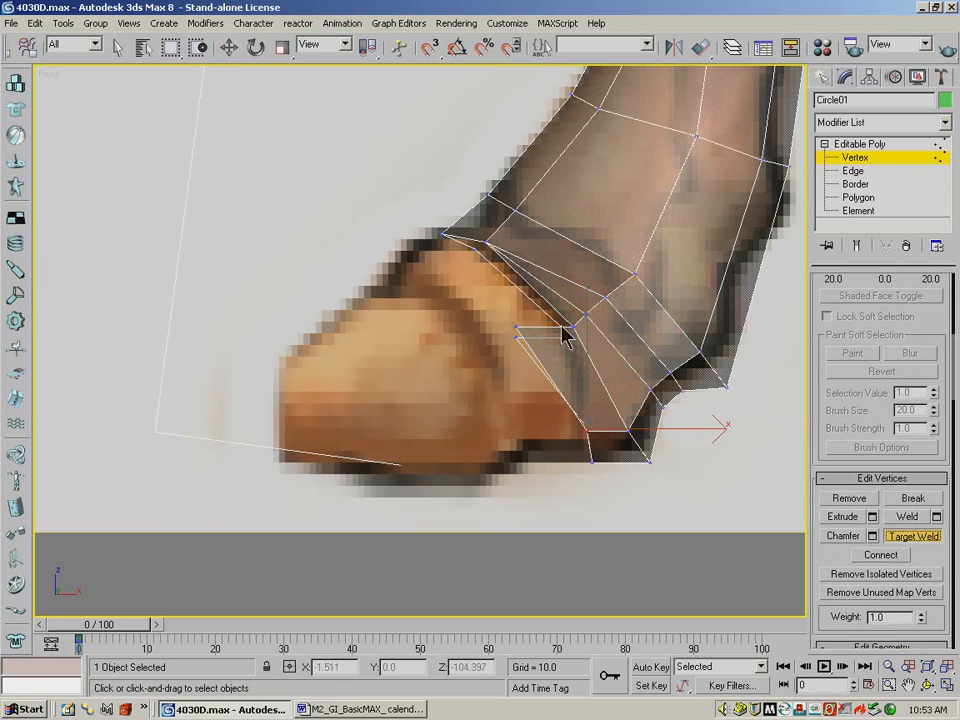
pyautogui.click(574, 326)
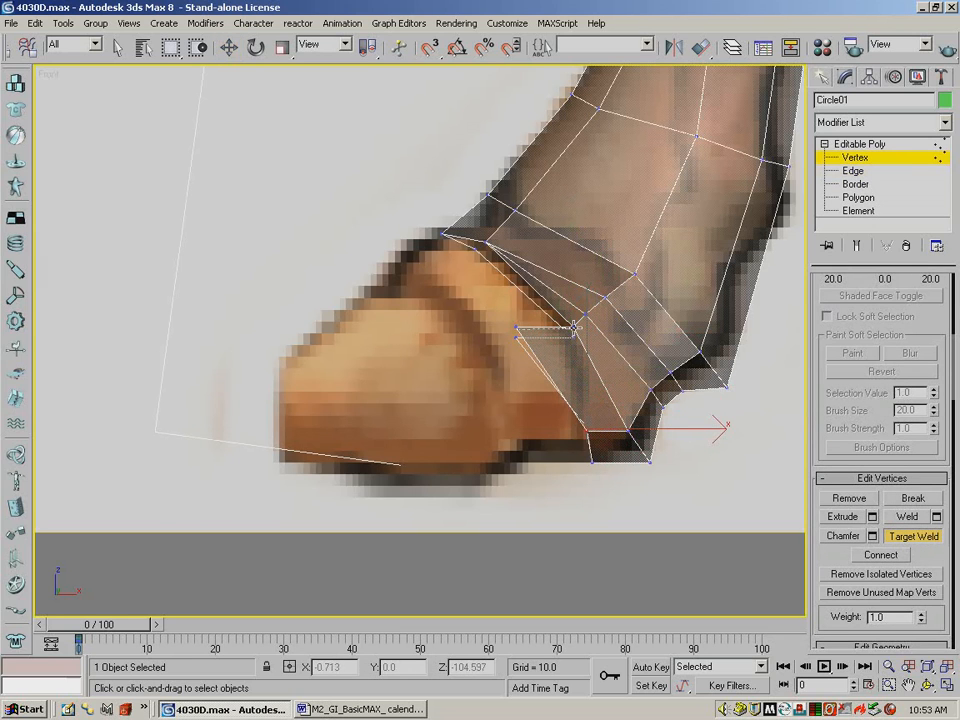
pyautogui.click(515, 337)
pyautogui.click(576, 336)
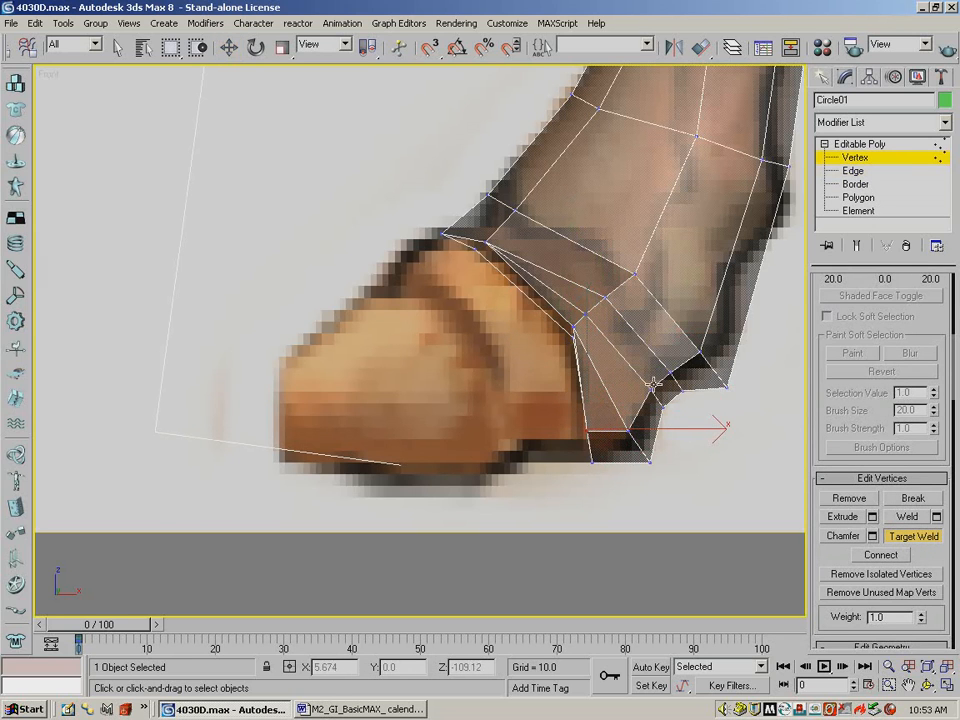
pyautogui.click(930, 686)
pyautogui.moveTo(572, 302)
pyautogui.mouseDown()
pyautogui.moveTo(514, 279)
pyautogui.moveTo(475, 234)
pyautogui.moveTo(403, 219)
pyautogui.moveTo(470, 282)
pyautogui.moveTo(542, 326)
pyautogui.moveTo(573, 321)
pyautogui.mouseUp()
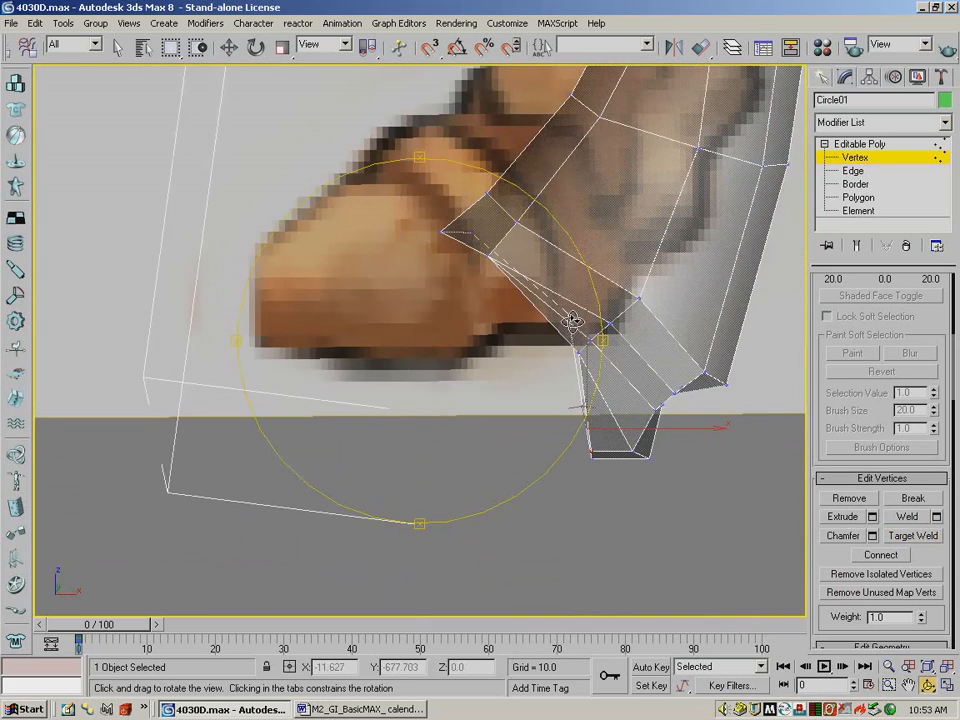
pyautogui.press('f')
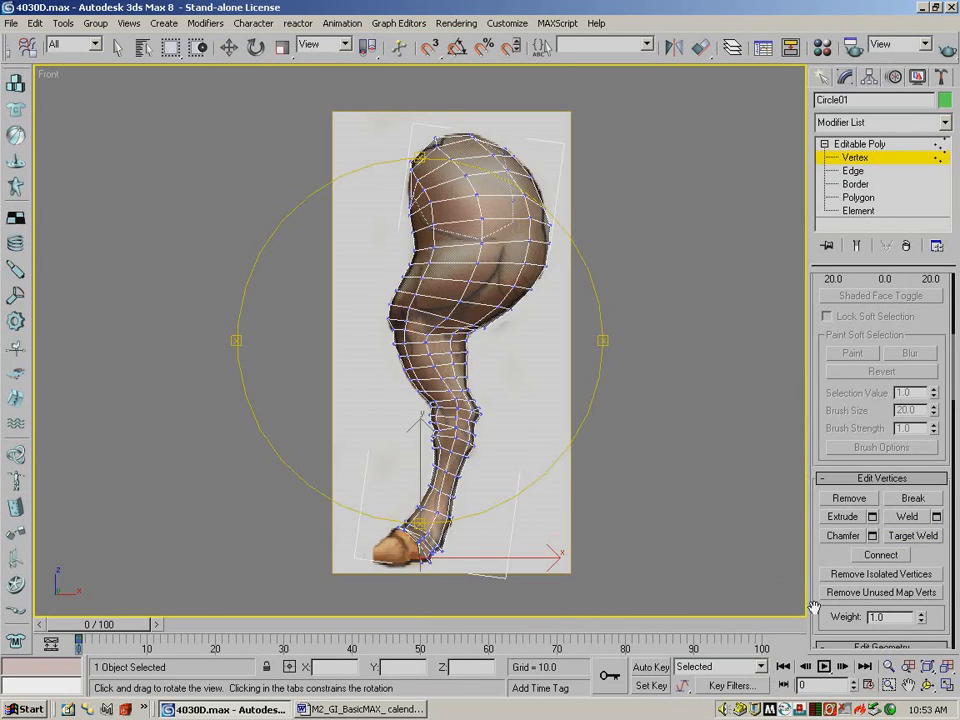
pyautogui.click(886, 685)
pyautogui.moveTo(348, 490); pyautogui.dragTo(461, 589)
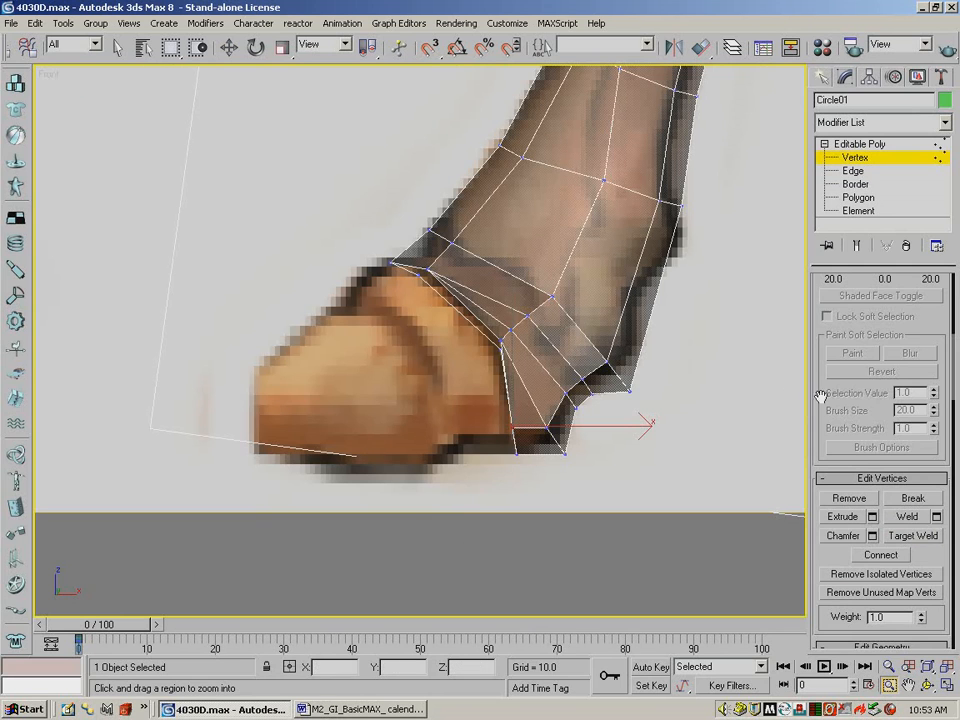
# Extrude the hoof's eight-edge open border straight toward the toe to about X -7.
pyautogui.moveTo(862, 397); pyautogui.dragTo(880, 528)
pyautogui.moveTo(856, 325); pyautogui.dragTo(868, 458)
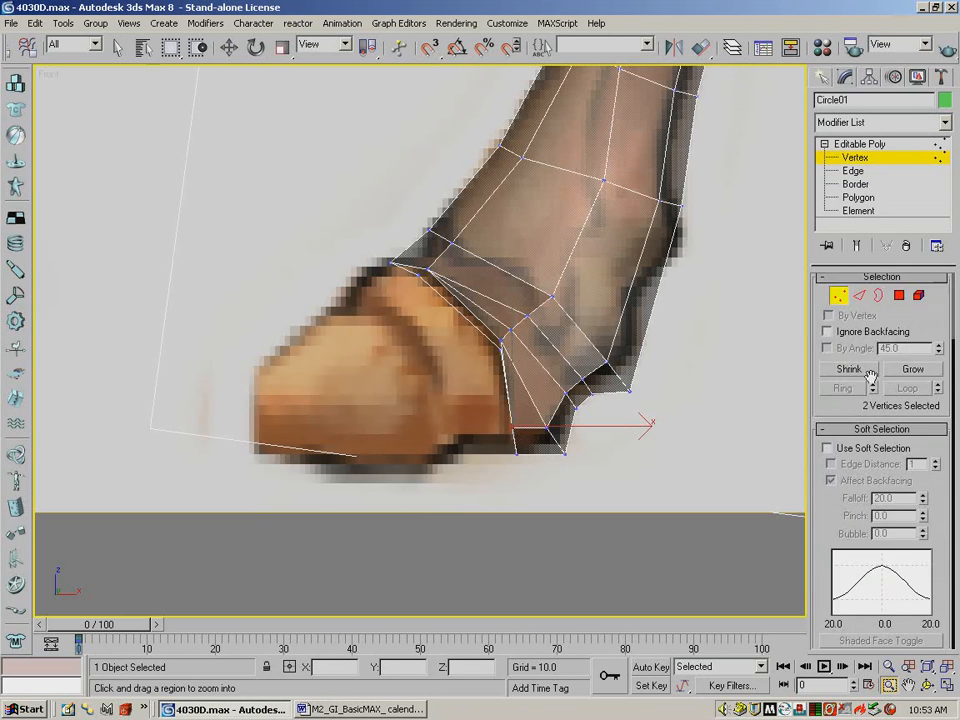
pyautogui.click(879, 296)
pyautogui.click(497, 335)
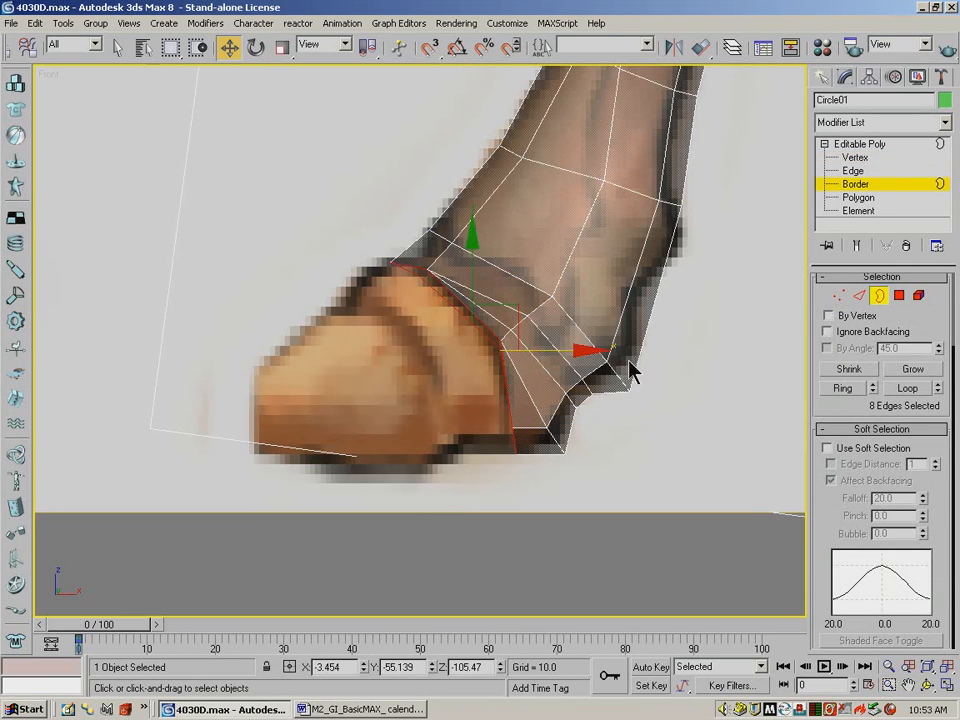
pyautogui.moveTo(559, 349); pyautogui.dragTo(522, 349)
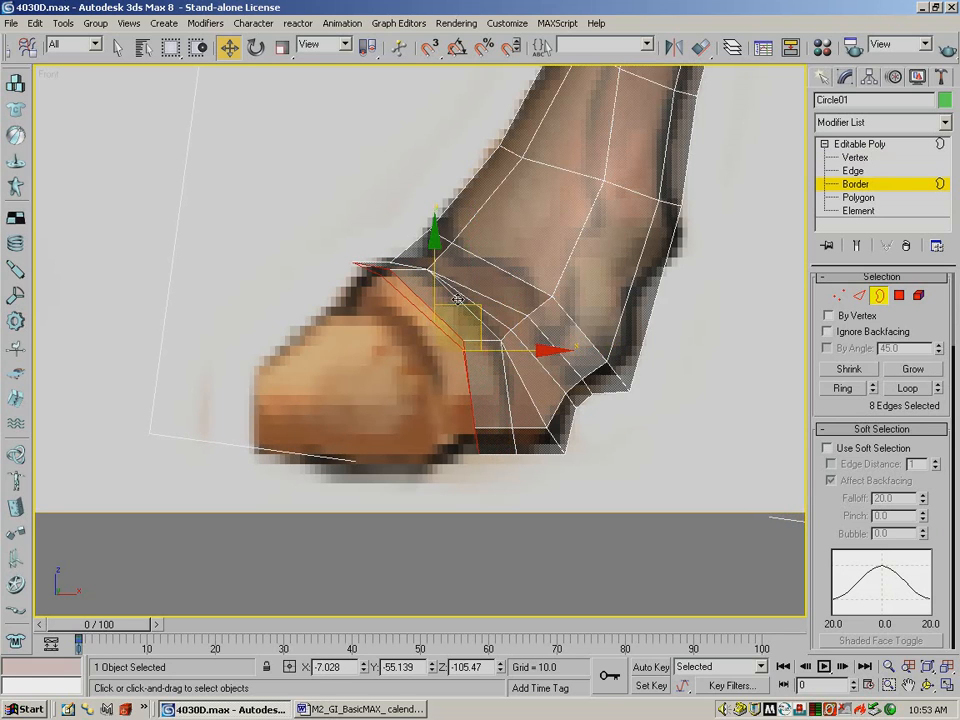
# Lower the topmost front vertex of the new rim and the vertices beside it onto the upper hoof outline.
pyautogui.click(838, 295)
pyautogui.moveTo(336, 253); pyautogui.dragTo(364, 265)
pyautogui.moveTo(352, 217); pyautogui.dragTo(358, 230)
pyautogui.moveTo(376, 285); pyautogui.dragTo(394, 267)
pyautogui.moveTo(384, 216); pyautogui.dragTo(384, 231)
# Lower the rim's middle side vertex pair to about Z -106.1 and the lower side pair to about Z -113.5.
pyautogui.click(453, 360)
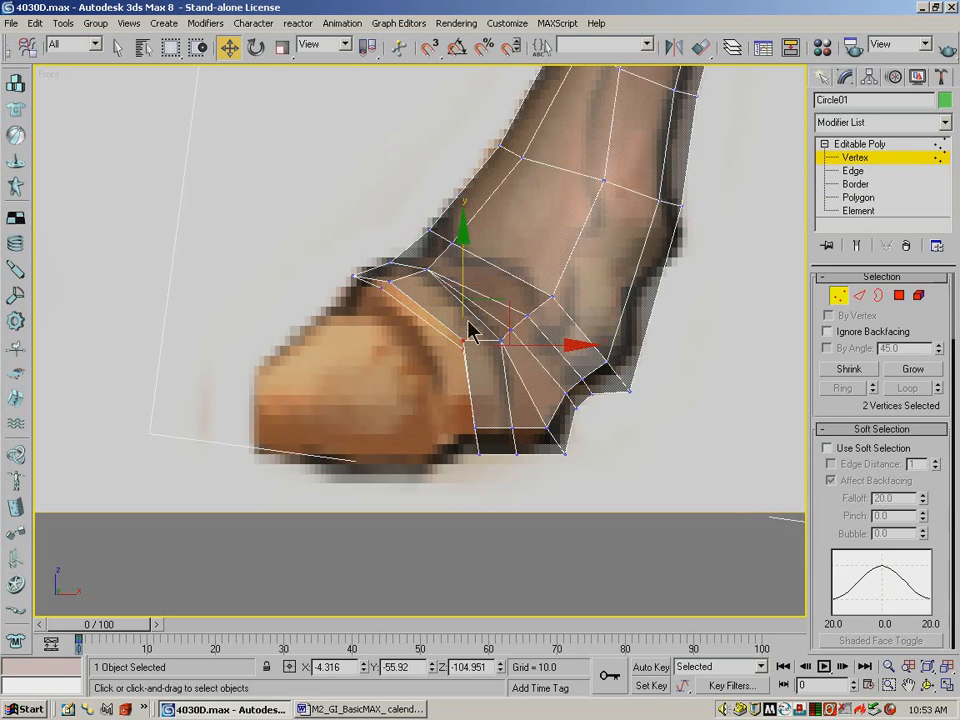
pyautogui.moveTo(461, 281); pyautogui.dragTo(461, 293)
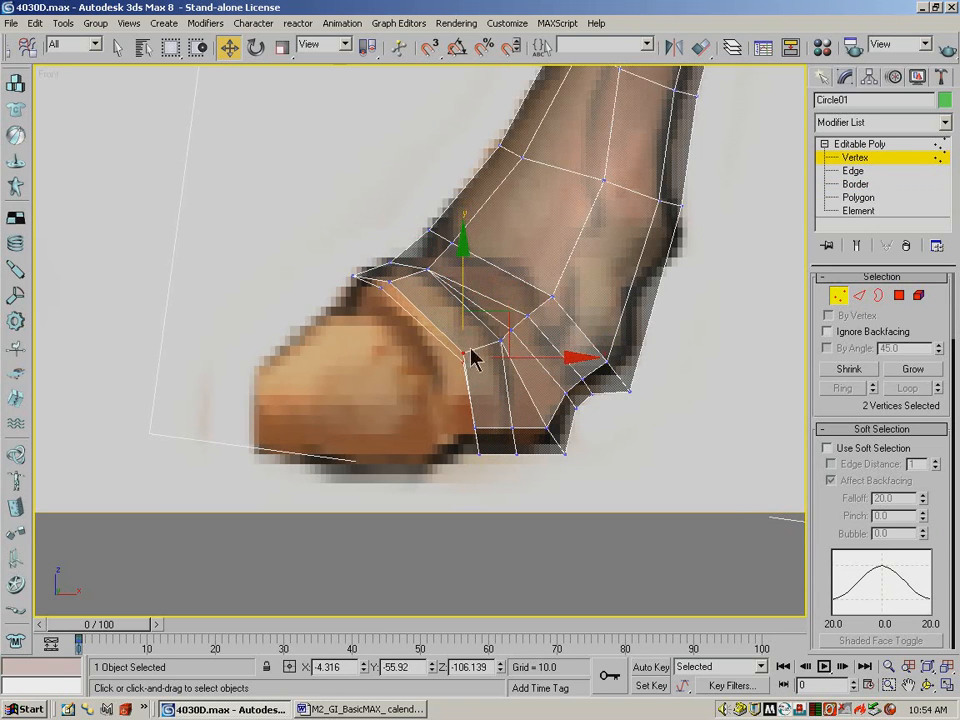
pyautogui.click(490, 452)
pyautogui.moveTo(470, 364); pyautogui.dragTo(476, 372)
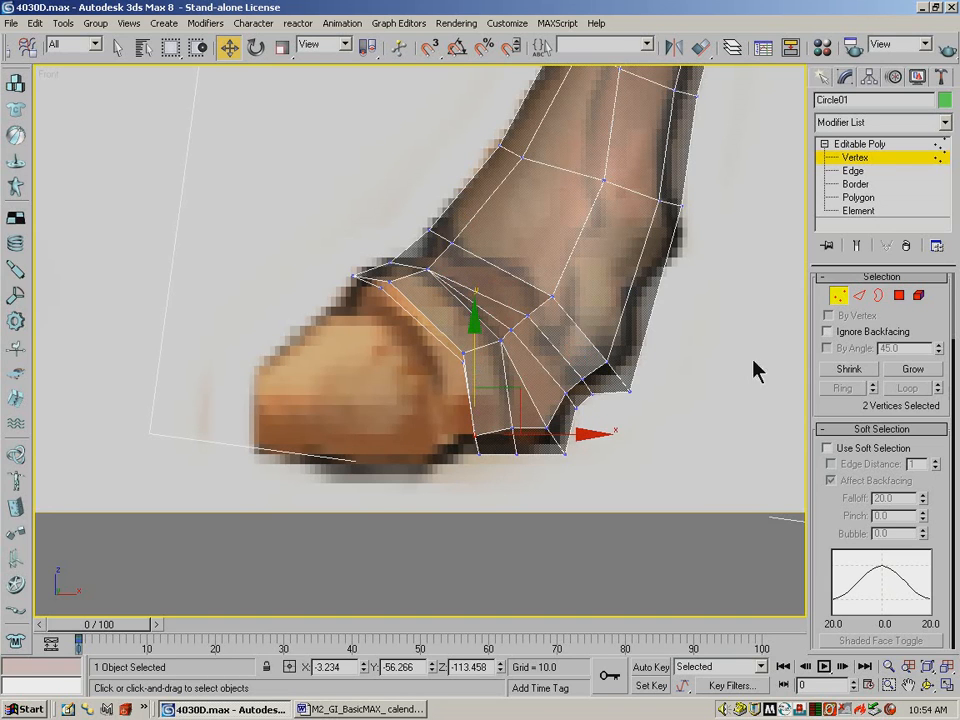
# Extrude the open border toward the toe to about X -9.4 and lower its upper front vertices onto the hoof outline.
pyautogui.click(879, 295)
pyautogui.moveTo(495, 362); pyautogui.dragTo(469, 369)
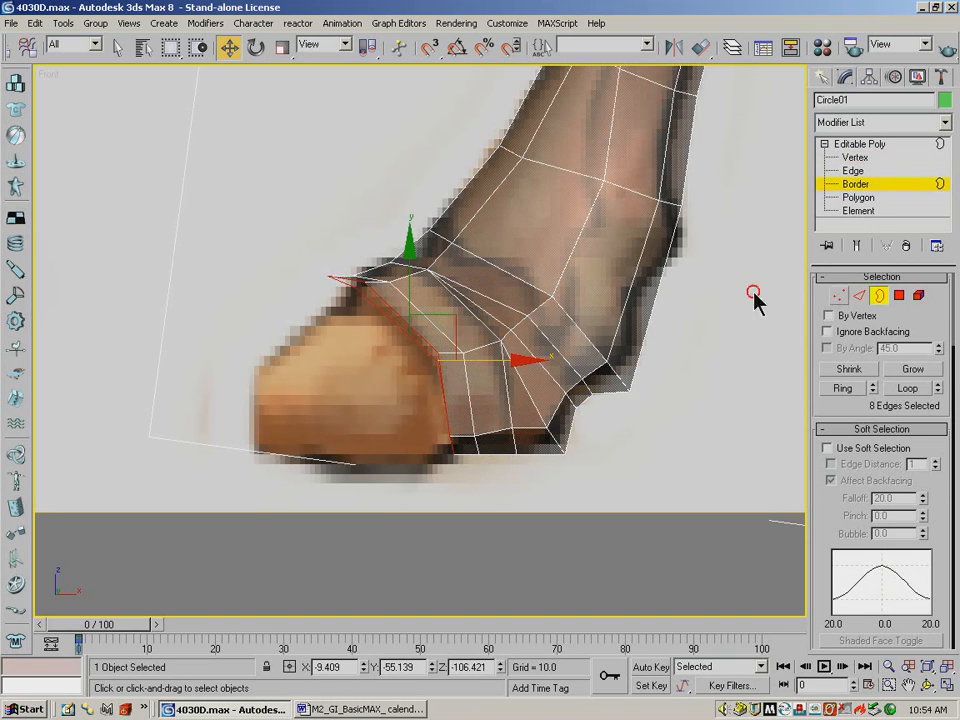
pyautogui.press('1')
pyautogui.click(343, 272)
pyautogui.moveTo(326, 221); pyautogui.dragTo(337, 257)
pyautogui.moveTo(357, 320); pyautogui.dragTo(368, 290)
pyautogui.moveTo(362, 229); pyautogui.dragTo(362, 247)
# Lower the rim's middle side pair to about Z -107.4 and lower side pair to about Z -114.2, and shift its bottom vertices slightly toward the toe.
pyautogui.moveTo(312, 318); pyautogui.dragTo(438, 323)
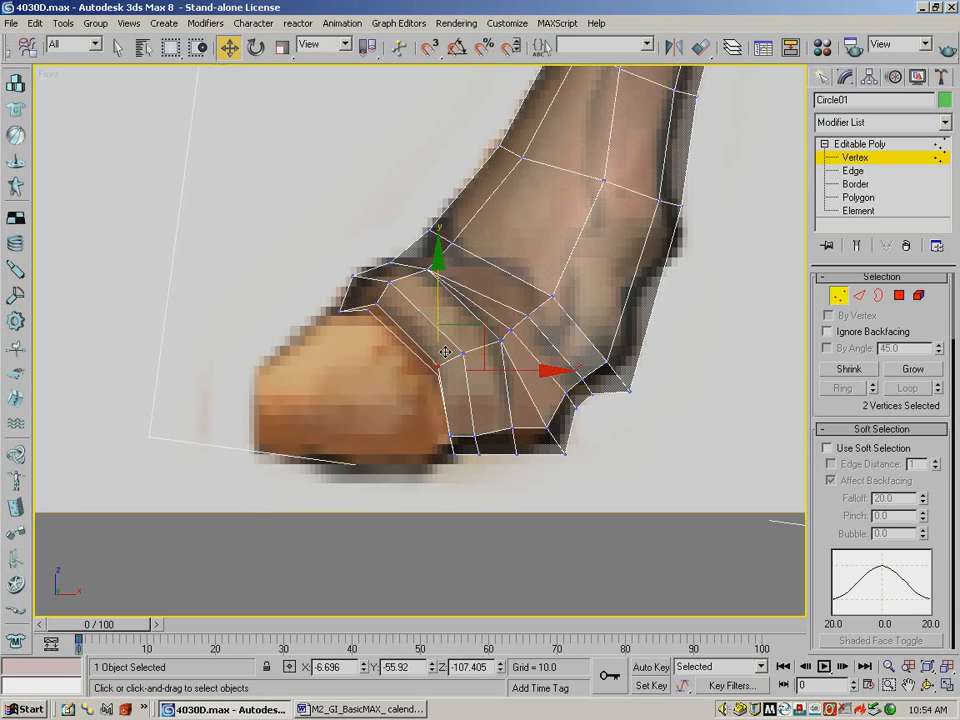
pyautogui.moveTo(430, 428); pyautogui.dragTo(465, 443)
pyautogui.moveTo(449, 386); pyautogui.dragTo(449, 394)
pyautogui.click(455, 456)
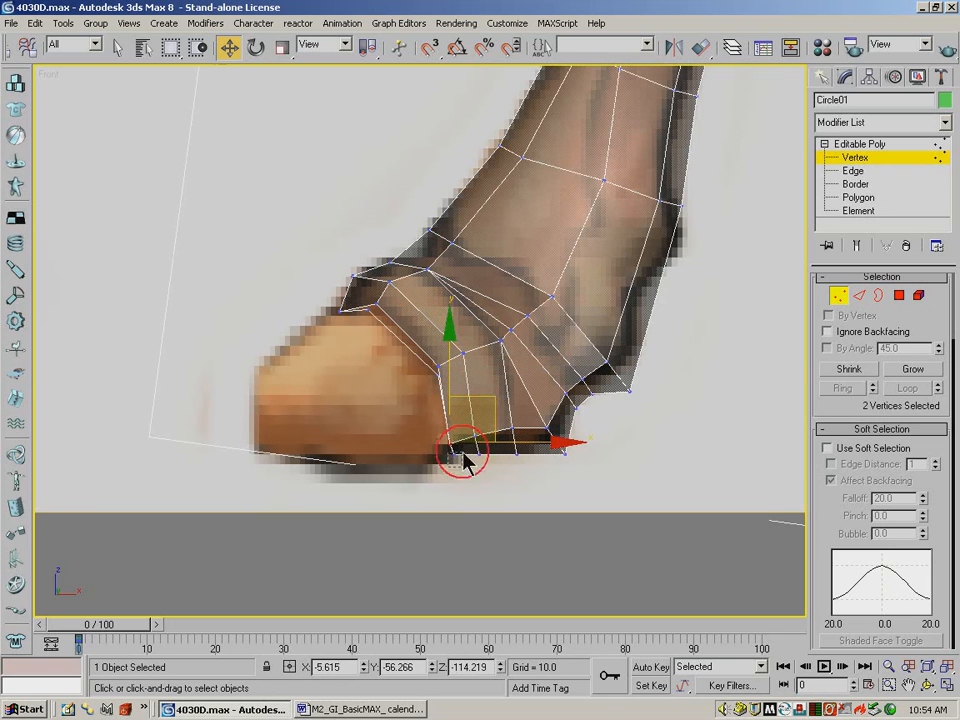
pyautogui.moveTo(519, 455); pyautogui.dragTo(508, 458)
pyautogui.click(671, 414)
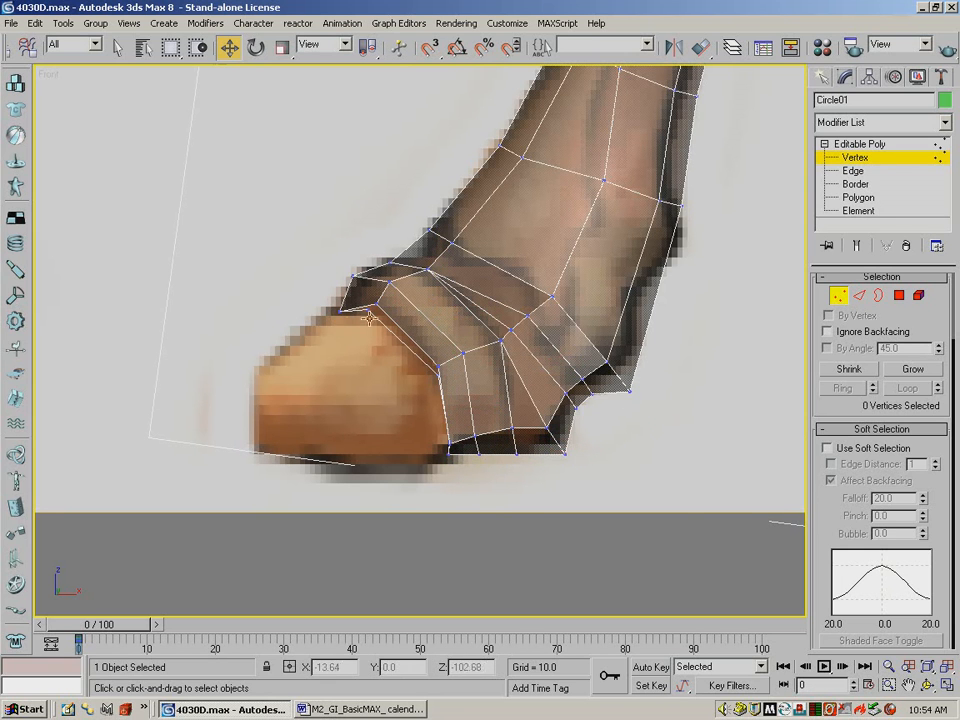
# Extrude the open border farther toward the toe in the front view, to about X -13.4.
pyautogui.click(928, 686)
pyautogui.moveTo(369, 321)
pyautogui.mouseDown()
pyautogui.moveTo(553, 317)
pyautogui.moveTo(317, 311)
pyautogui.moveTo(311, 328)
pyautogui.moveTo(364, 333)
pyautogui.moveTo(366, 319)
pyautogui.moveTo(373, 330)
pyautogui.moveTo(298, 315)
pyautogui.moveTo(227, 324)
pyautogui.moveTo(354, 328)
pyautogui.mouseUp()
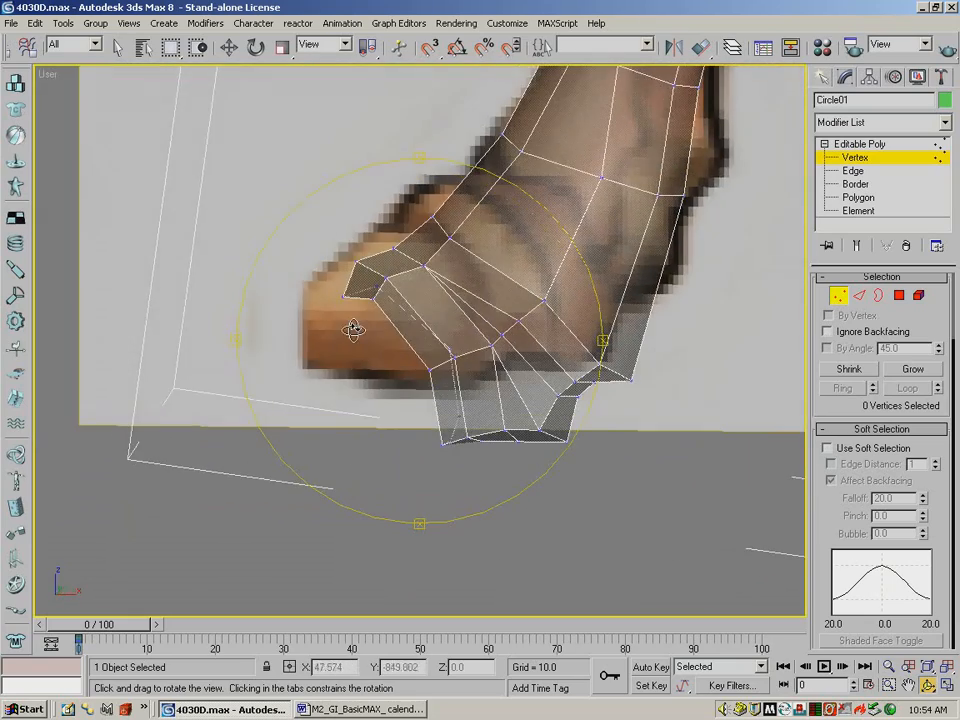
pyautogui.press('f')
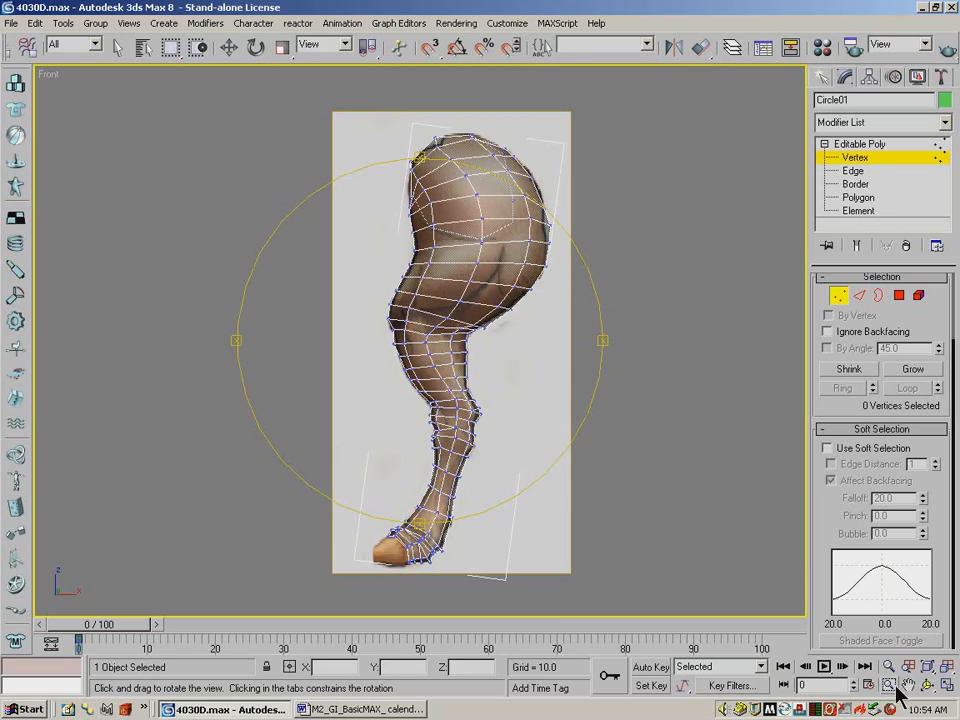
pyautogui.hotkey('ctrl', 'w')
pyautogui.moveTo(328, 493); pyautogui.dragTo(468, 592)
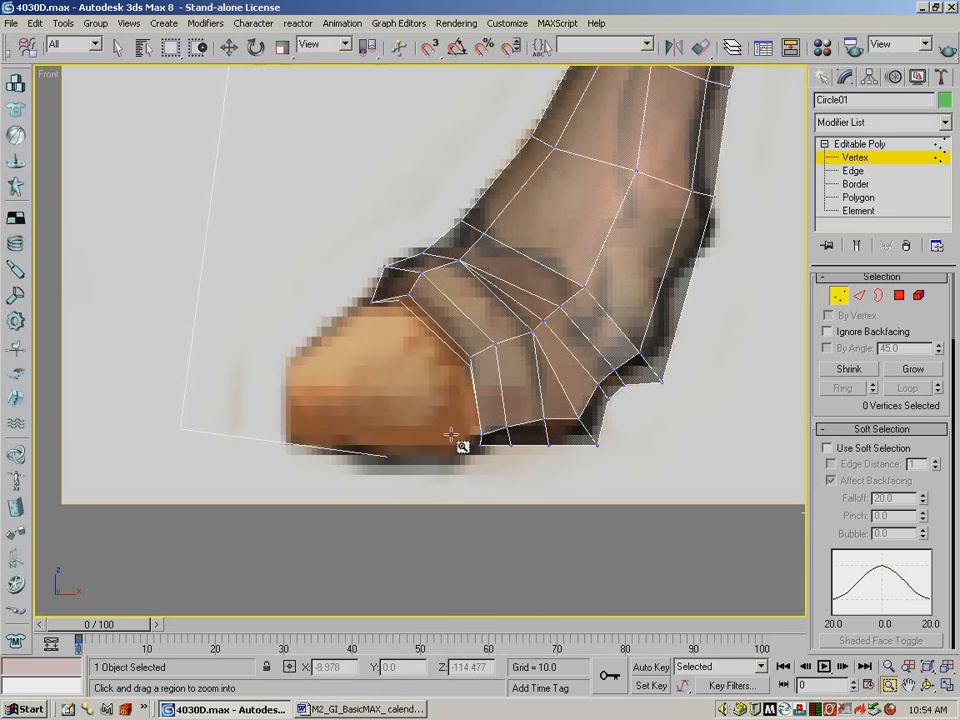
pyautogui.click(881, 296)
pyautogui.press('w')
pyautogui.click(468, 345)
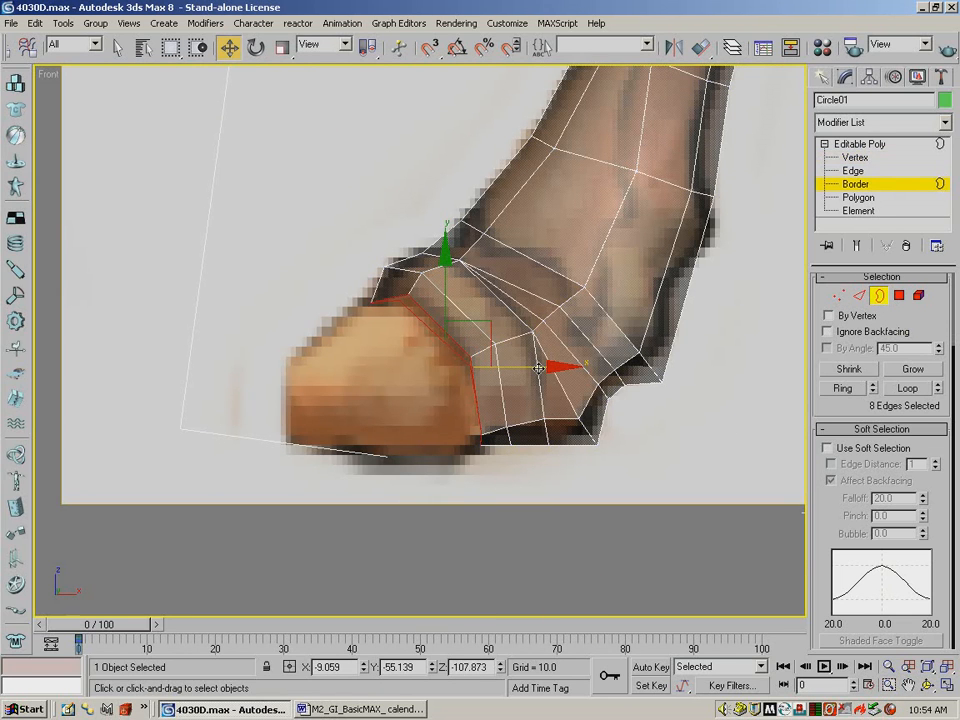
pyautogui.moveTo(538, 367); pyautogui.dragTo(492, 366)
# Lower the new rim's topmost and adjoining front vertices, and shift the topmost one slightly back toward the leg.
pyautogui.click(839, 296)
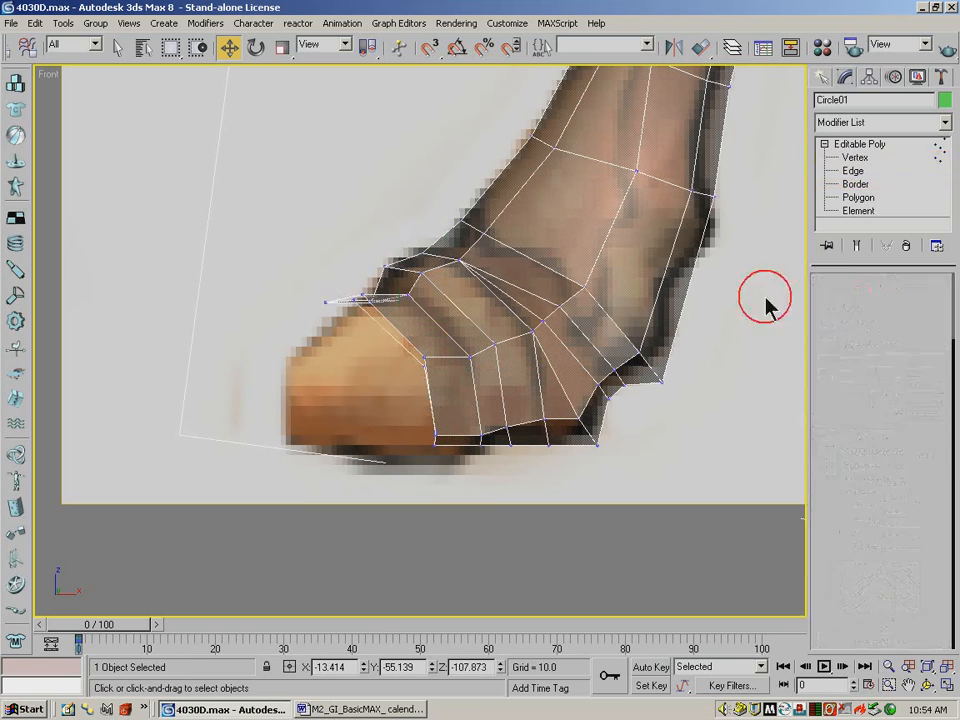
pyautogui.moveTo(337, 268); pyautogui.dragTo(375, 328)
pyautogui.moveTo(364, 240); pyautogui.dragTo(360, 254)
pyautogui.moveTo(298, 283); pyautogui.dragTo(336, 317)
pyautogui.moveTo(325, 254); pyautogui.dragTo(320, 272)
pyautogui.moveTo(393, 322); pyautogui.dragTo(409, 314)
pyautogui.click(336, 272)
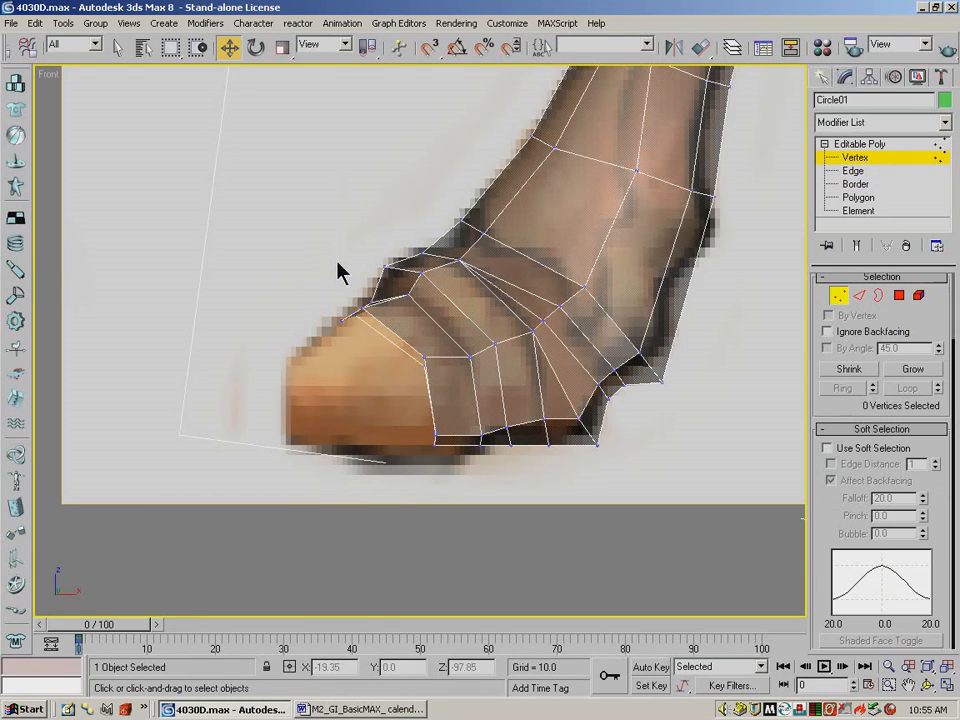
# Raise the topmost front vertex of the rim slightly and shift it back onto the hoof's upper outline.
pyautogui.click(340, 318)
pyautogui.moveTo(343, 274); pyautogui.dragTo(342, 264)
pyautogui.moveTo(386, 307); pyautogui.dragTo(396, 304)
# Lower the two vertices beside the topmost one, align them slightly backward, and lower the middle side pair to about Z -108.9.
pyautogui.click(355, 314)
pyautogui.keyDown('ctrl'); pyautogui.click(362, 309); pyautogui.keyUp('ctrl')
pyautogui.moveTo(360, 247); pyautogui.dragTo(364, 262)
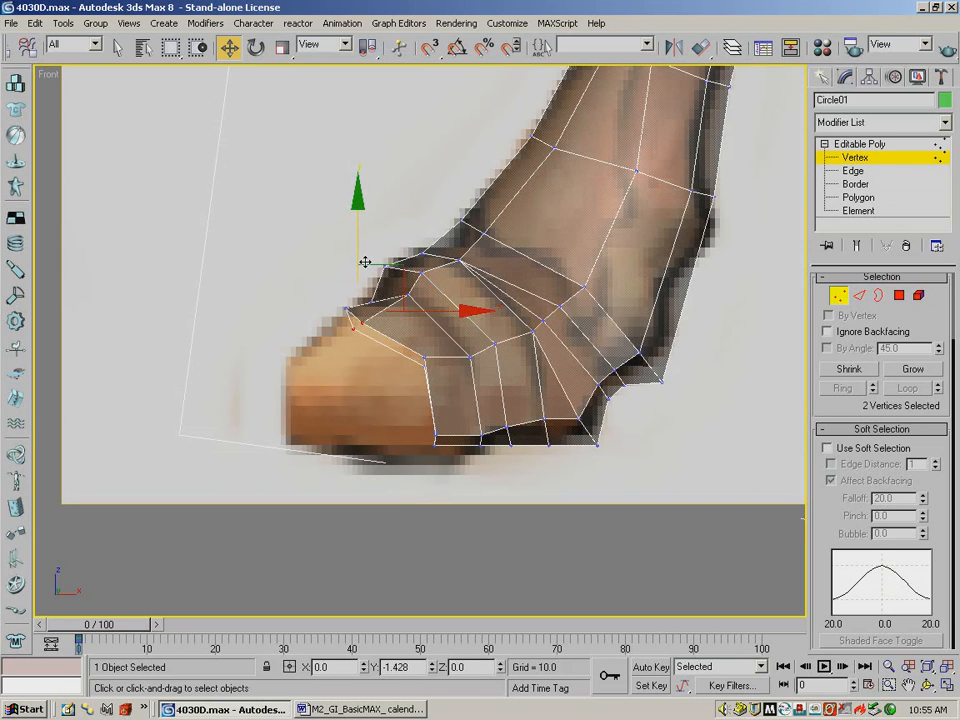
pyautogui.moveTo(423, 325); pyautogui.dragTo(435, 324)
pyautogui.moveTo(414, 379); pyautogui.dragTo(423, 319)
pyautogui.click(361, 327)
pyautogui.click(427, 385)
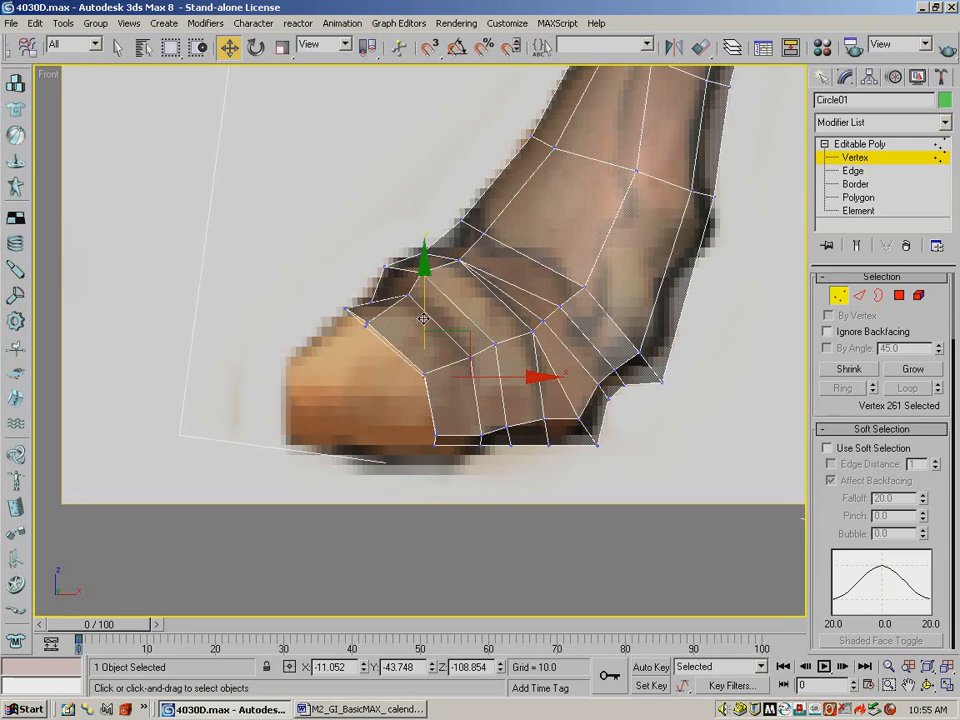
# Extrude the open border straight toward the toe, bringing its topmost vertex level with the hoof's front end.
pyautogui.click(877, 296)
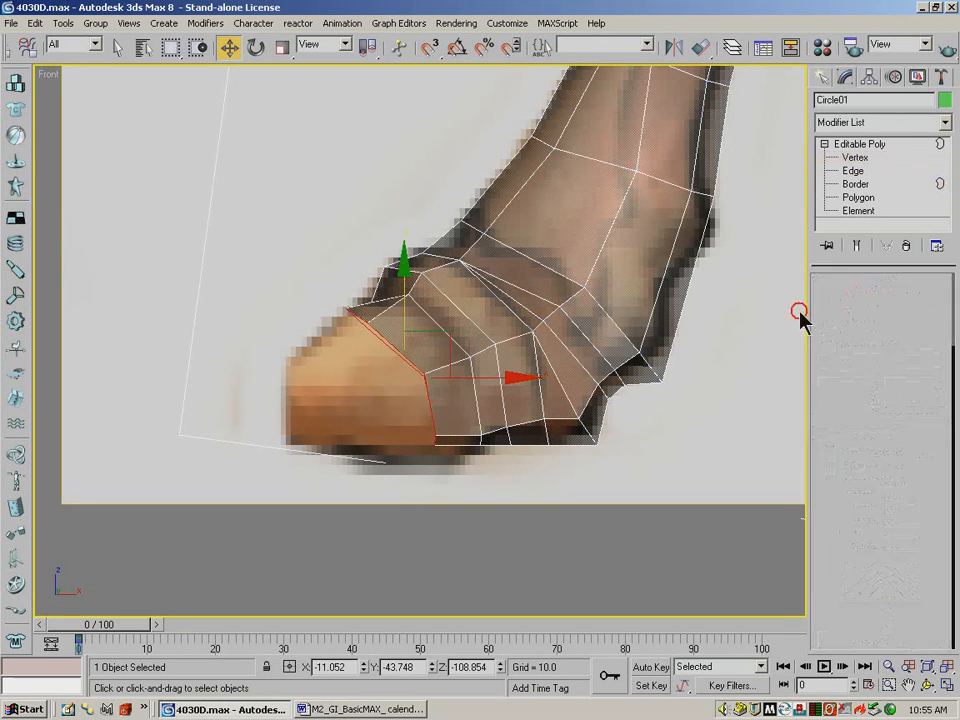
pyautogui.click(440, 376)
pyautogui.keyDown('shift'); pyautogui.moveTo(476, 382); pyautogui.dragTo(453, 382); pyautogui.keyUp('shift')
pyautogui.click(838, 296)
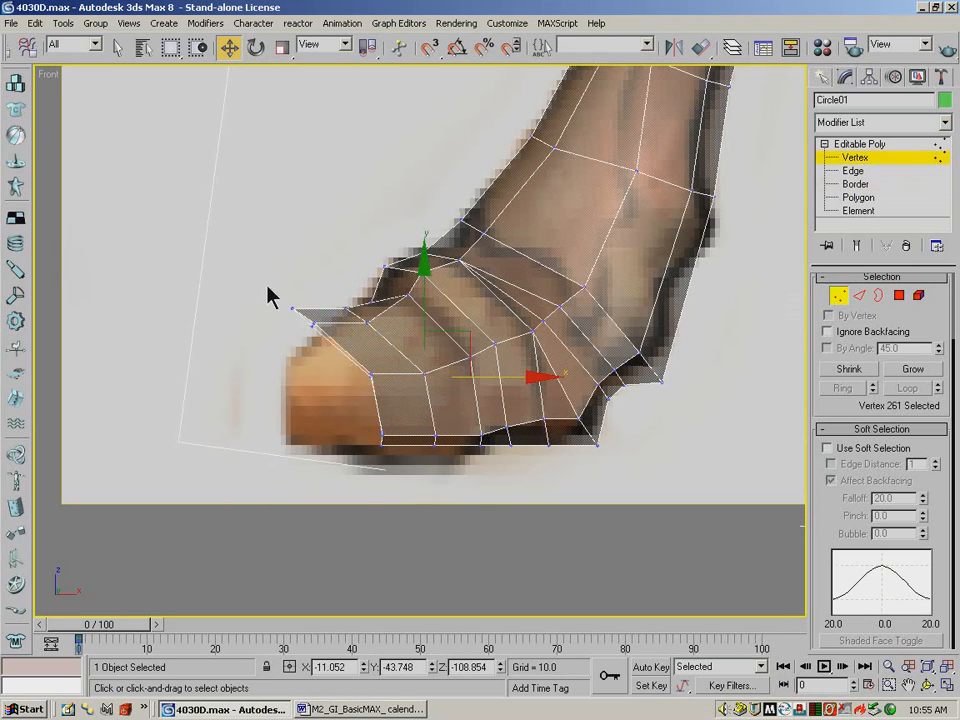
# Lower the new rim's upper vertices, move its middle side pair down and forward, shift the lower side pair slightly forward, and select the open border.
pyautogui.moveTo(284, 309); pyautogui.dragTo(326, 333)
pyautogui.moveTo(307, 255); pyautogui.dragTo(313, 296)
pyautogui.moveTo(357, 367); pyautogui.dragTo(410, 379)
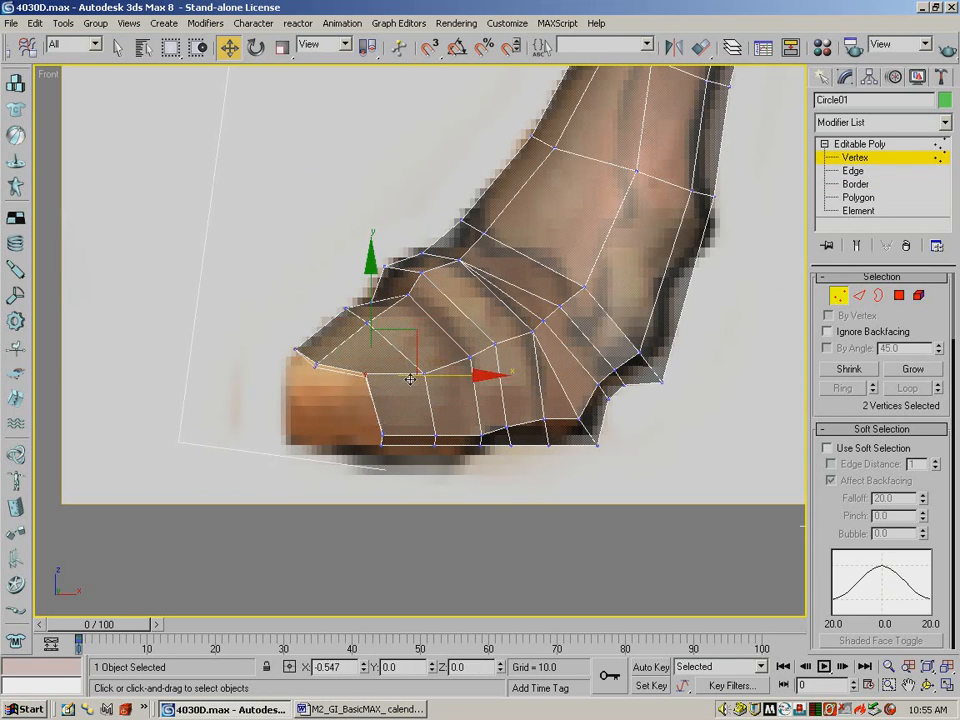
pyautogui.moveTo(358, 316)
pyautogui.mouseDown()
pyautogui.moveTo(357, 308)
pyautogui.moveTo(357, 331)
pyautogui.mouseUp()
pyautogui.moveTo(419, 398); pyautogui.dragTo(413, 433)
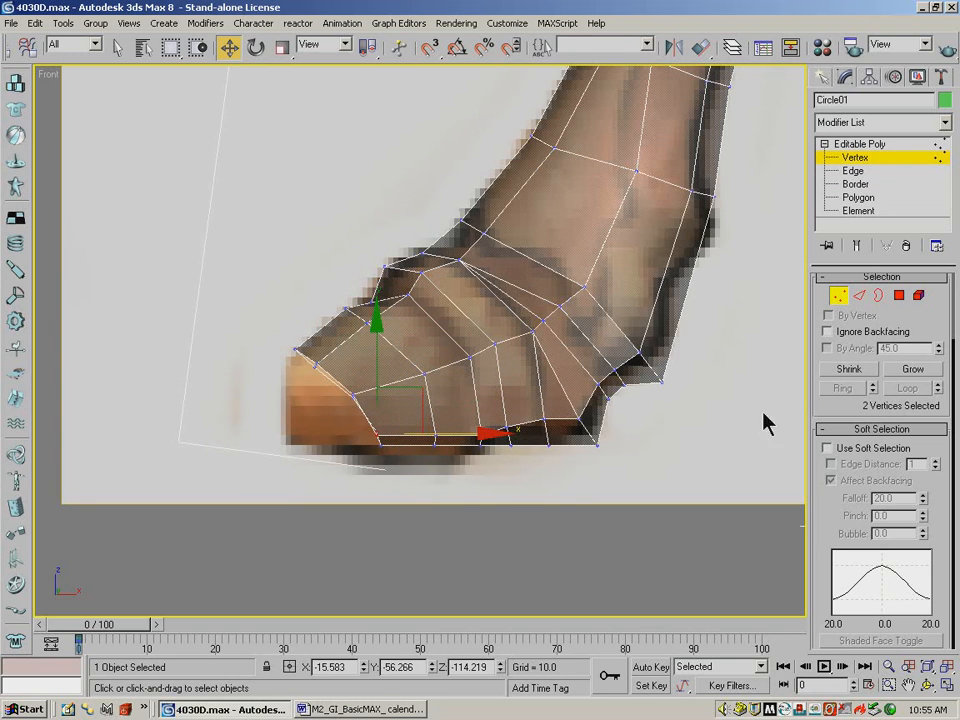
pyautogui.click(879, 296)
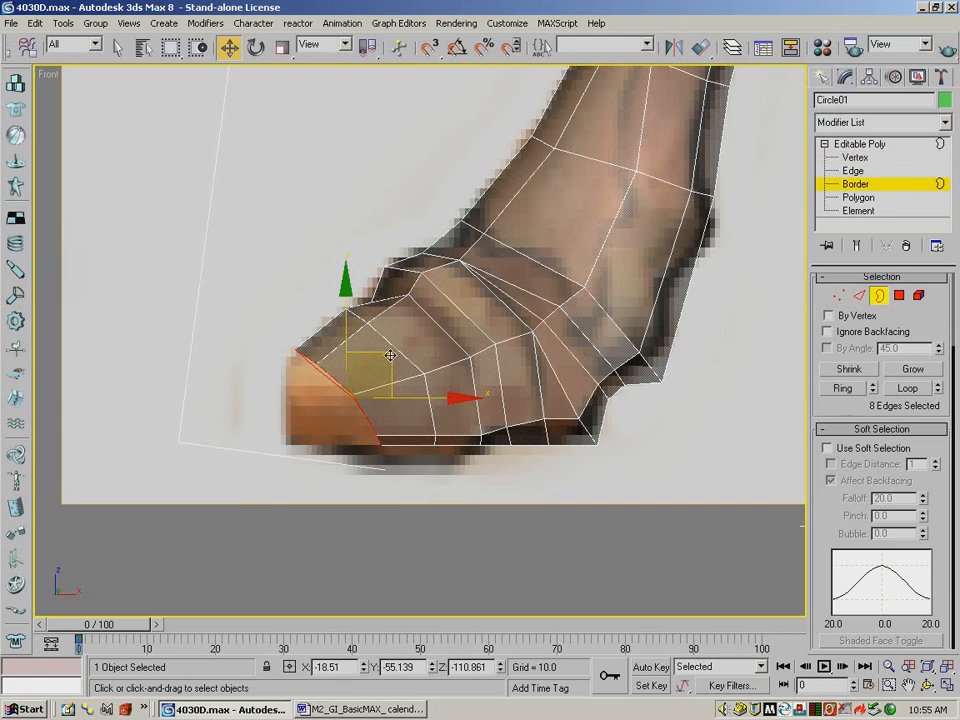
pyautogui.moveTo(388, 383)
pyautogui.mouseDown()
pyautogui.moveTo(397, 386)
pyautogui.moveTo(374, 388)
pyautogui.mouseUp()
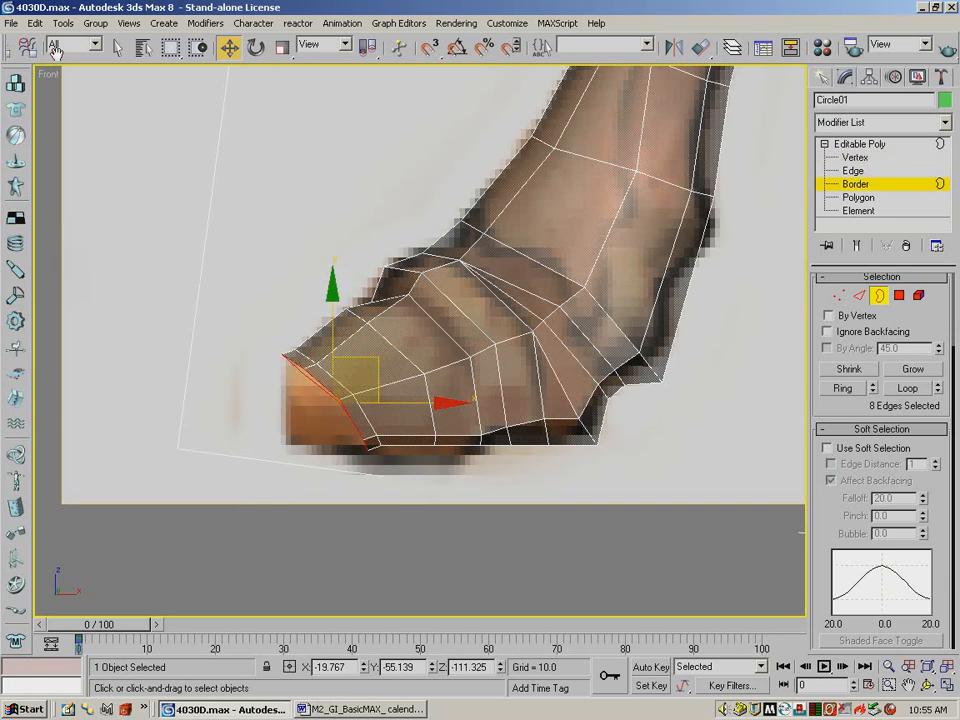
pyautogui.moveTo(56, 51); pyautogui.dragTo(362, 60)
pyautogui.click(20, 48)
# Extrude the open border toward the toe to about X -24.5 and bring its upper front vertices down and back toward the hoof tip.
pyautogui.moveTo(432, 402); pyautogui.dragTo(364, 412)
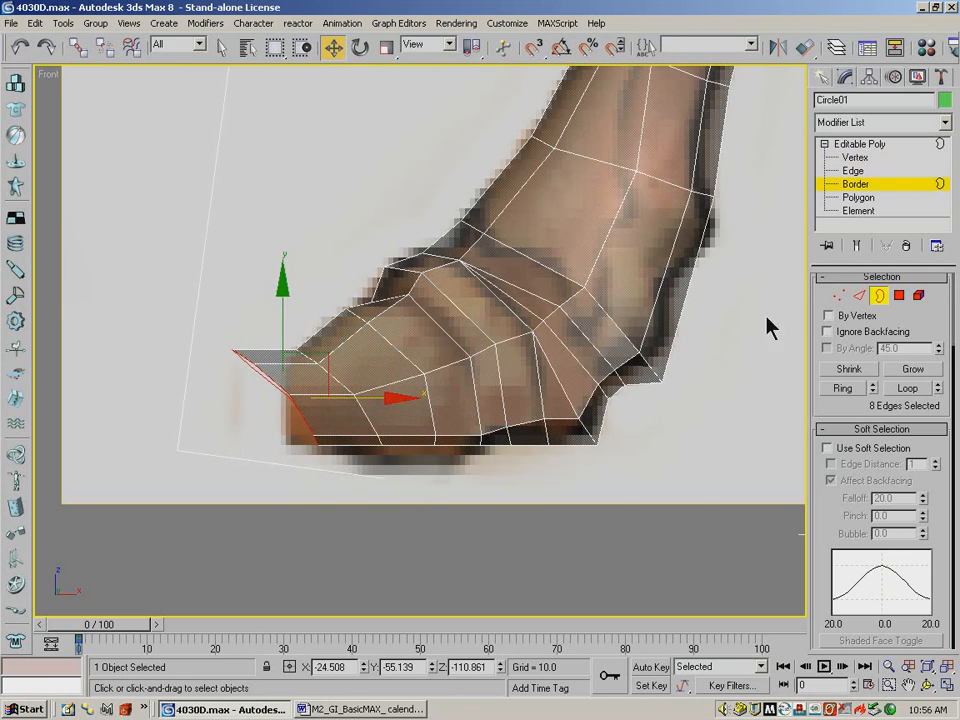
pyautogui.click(836, 297)
pyautogui.moveTo(271, 381); pyautogui.dragTo(348, 368)
pyautogui.moveTo(281, 298); pyautogui.dragTo(289, 370)
# Reposition the middle and lower side vertices of the toe rim to follow the hoof's front edge.
pyautogui.click(293, 398)
pyautogui.moveTo(340, 422); pyautogui.dragTo(349, 366)
pyautogui.keyDown('ctrl'); pyautogui.click(316, 447); pyautogui.keyUp('ctrl')
pyautogui.moveTo(363, 437); pyautogui.dragTo(365, 437)
# Fit the toe rim's foremost vertex to the hoof tip at about X -24.4, and nudge the vertex beside it to about X -23.1.
pyautogui.moveTo(252, 354); pyautogui.dragTo(300, 400)
pyautogui.moveTo(285, 331); pyautogui.dragTo(291, 352)
pyautogui.moveTo(331, 406); pyautogui.dragTo(339, 393)
pyautogui.click(303, 396)
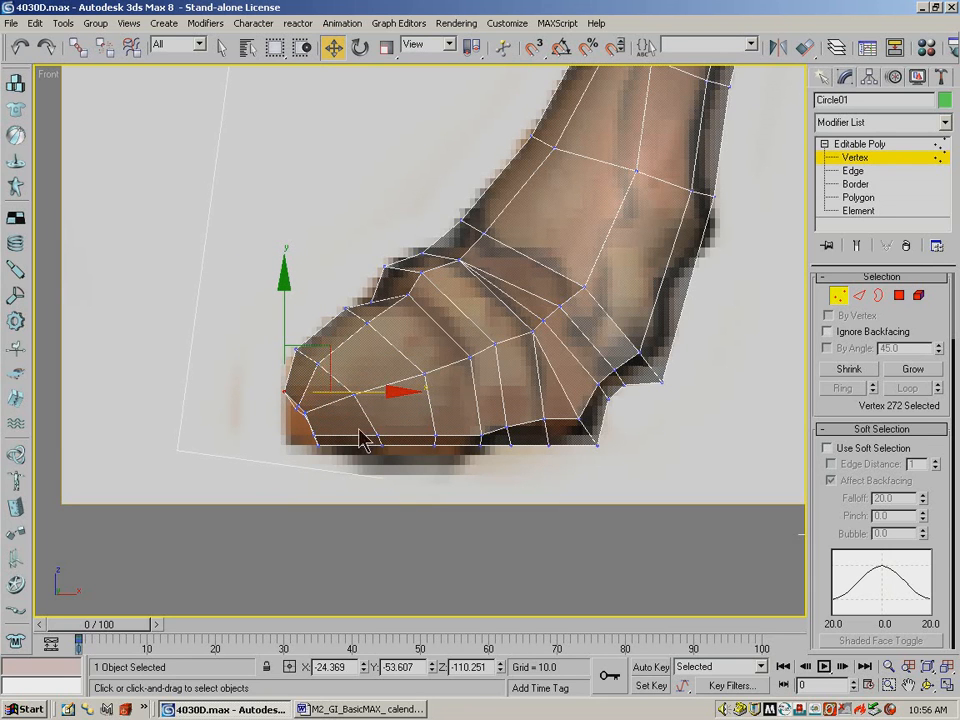
pyautogui.click(298, 409)
pyautogui.moveTo(341, 366); pyautogui.dragTo(342, 363)
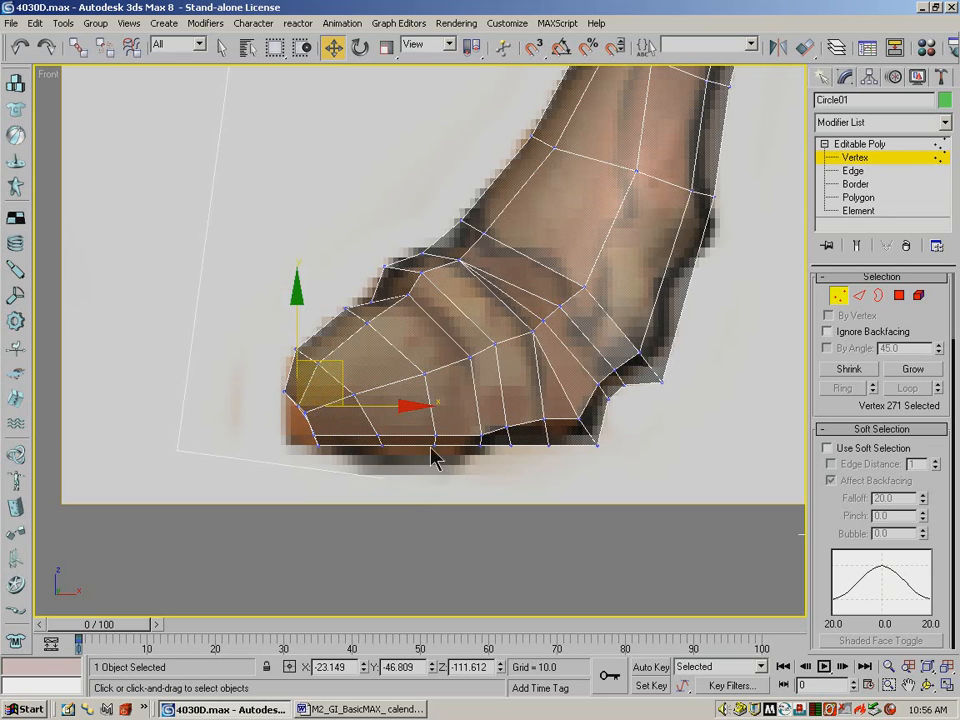
# Target-weld the near-side middle vertex of the toe opening onto the lower side vertex beneath it.
pyautogui.moveTo(943, 590); pyautogui.dragTo(937, 332)
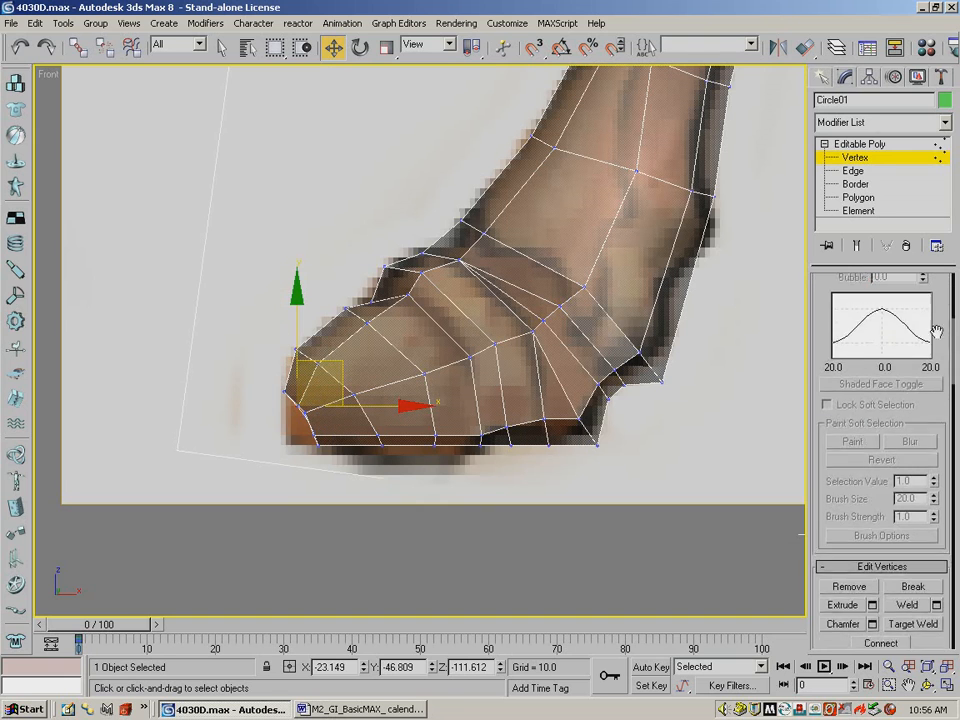
pyautogui.moveTo(944, 544); pyautogui.dragTo(941, 378)
pyautogui.click(913, 457)
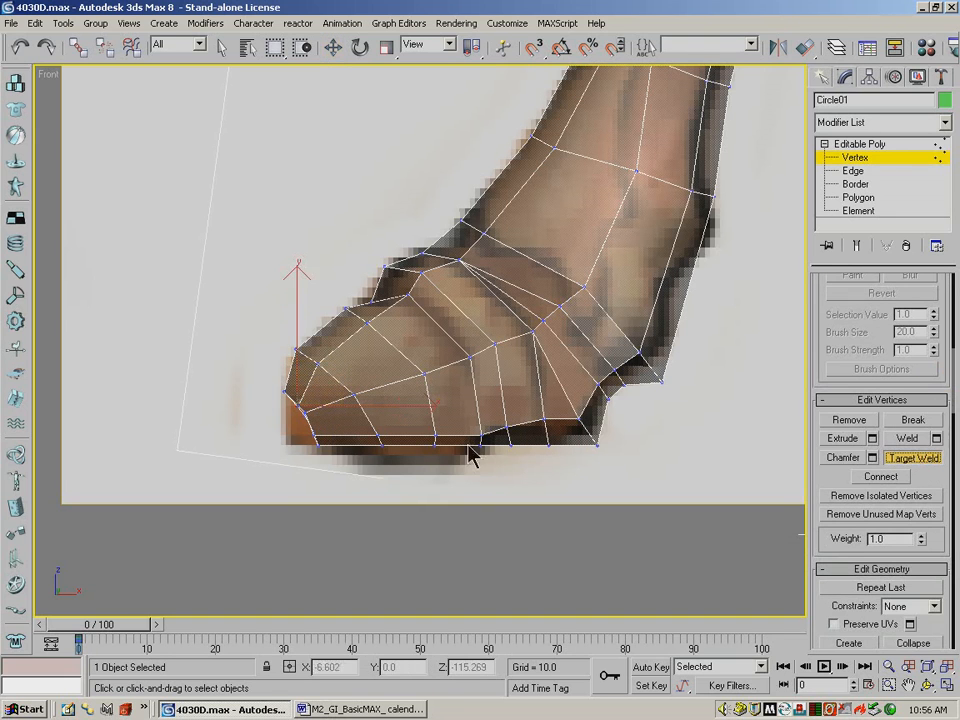
pyautogui.click(317, 447)
pyautogui.click(928, 688)
pyautogui.moveTo(302, 409); pyautogui.dragTo(373, 392)
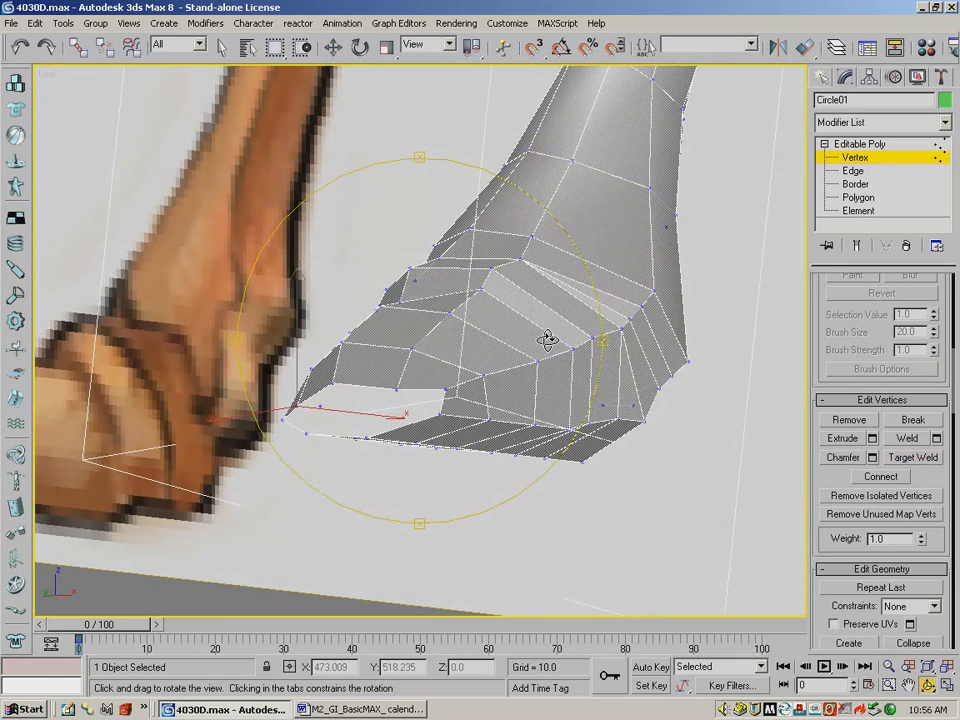
pyautogui.click(913, 457)
pyautogui.click(448, 391)
pyautogui.click(441, 411)
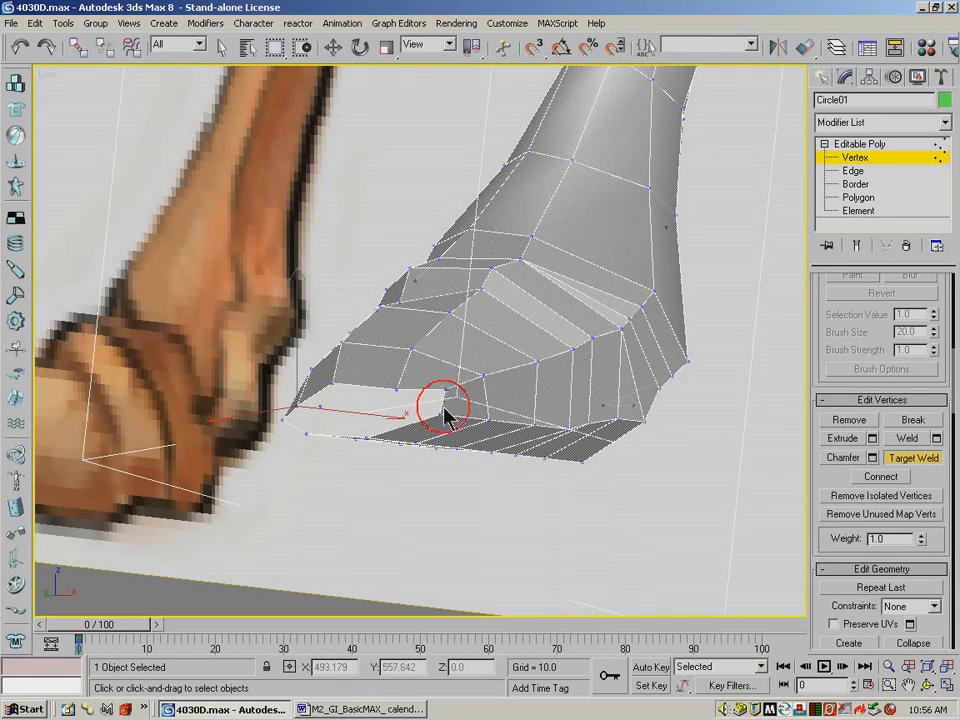
# Target-weld the far-side middle vertex of the toe opening onto the lower side vertex beneath it.
pyautogui.click(930, 686)
pyautogui.moveTo(446, 467); pyautogui.dragTo(563, 430)
pyautogui.click(913, 457)
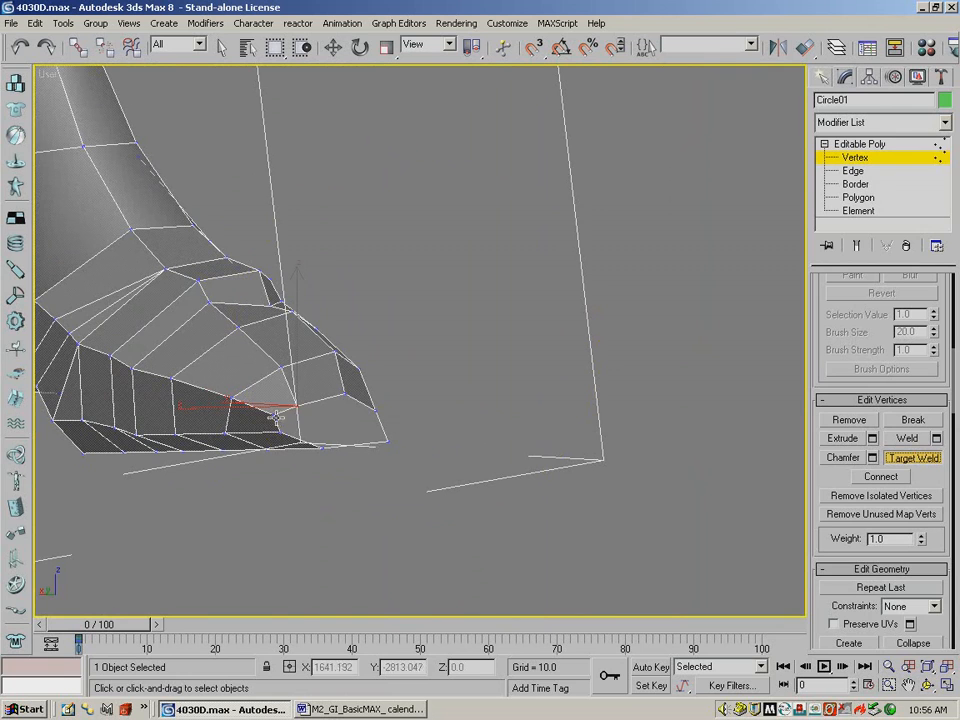
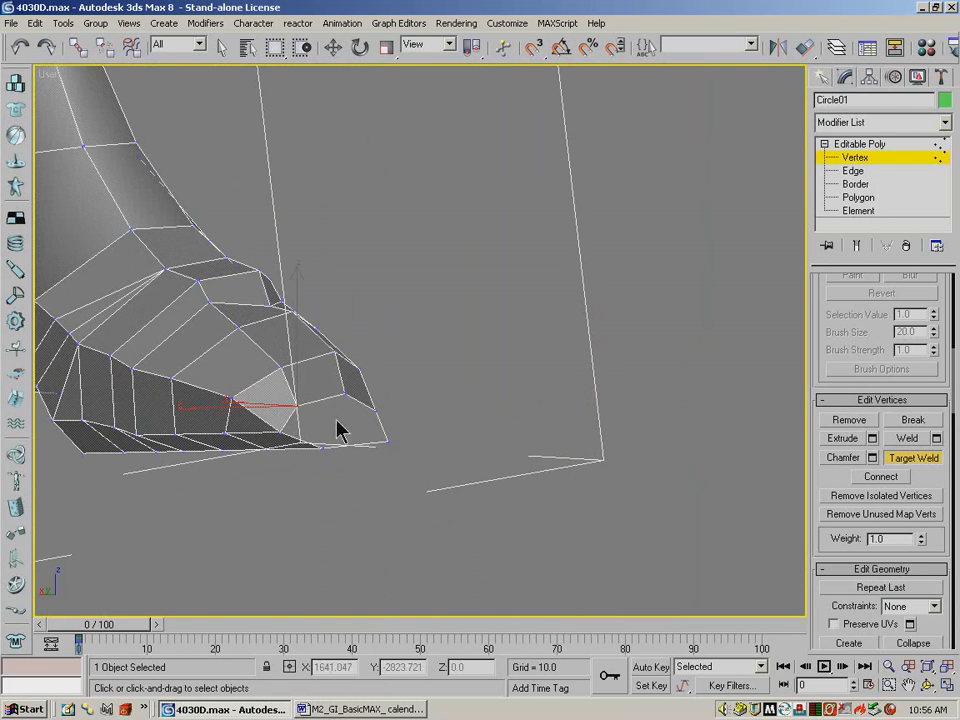
# Select the open rim's vertices at the toe and rotate them toward the horizontal in the side view.
pyautogui.click(930, 686)
pyautogui.moveTo(385, 362); pyautogui.dragTo(401, 339)
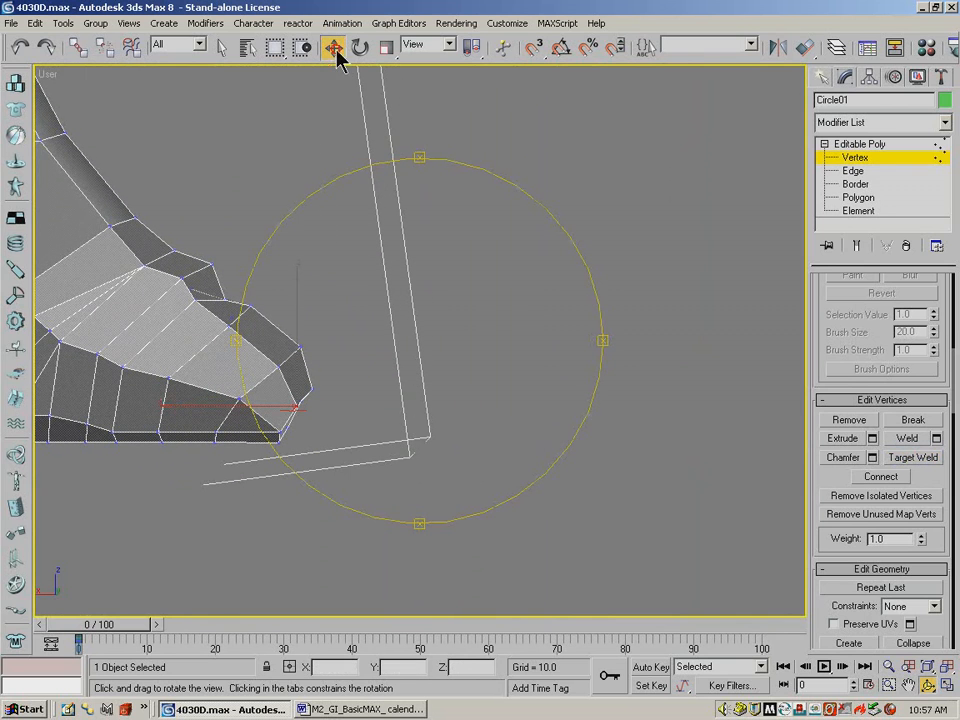
pyautogui.click(337, 60)
pyautogui.moveTo(307, 414); pyautogui.dragTo(286, 339)
pyautogui.press('e')
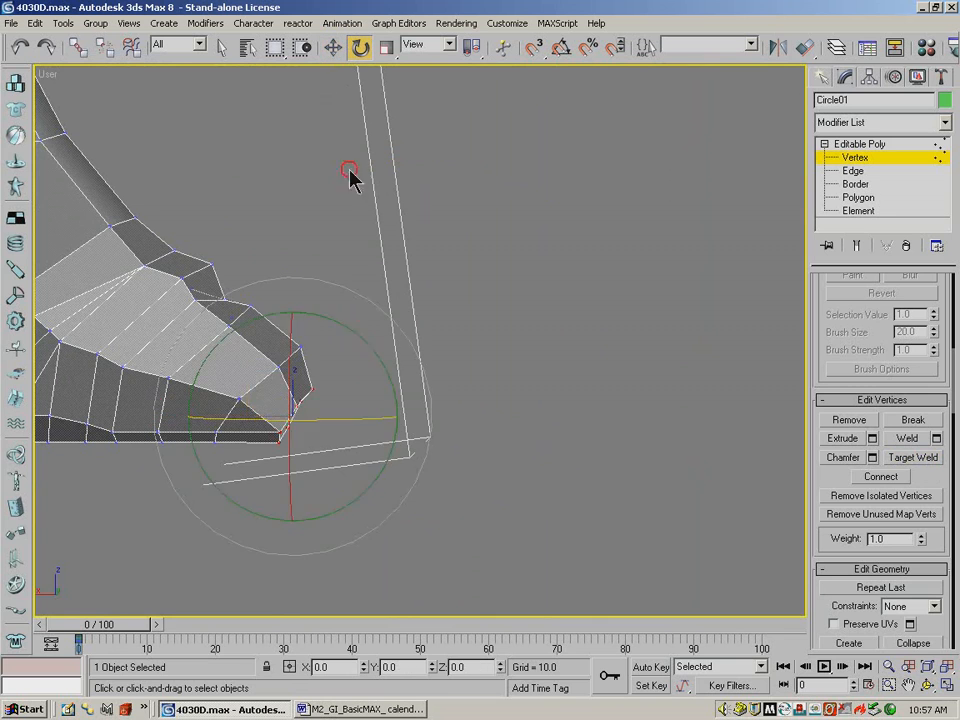
pyautogui.moveTo(369, 347); pyautogui.dragTo(394, 392)
# Lower the toe rim vertices to about Z -114.9 and rotate them further until they lie nearly flat along the sole.
pyautogui.click(333, 48)
pyautogui.moveTo(294, 334); pyautogui.dragTo(296, 348)
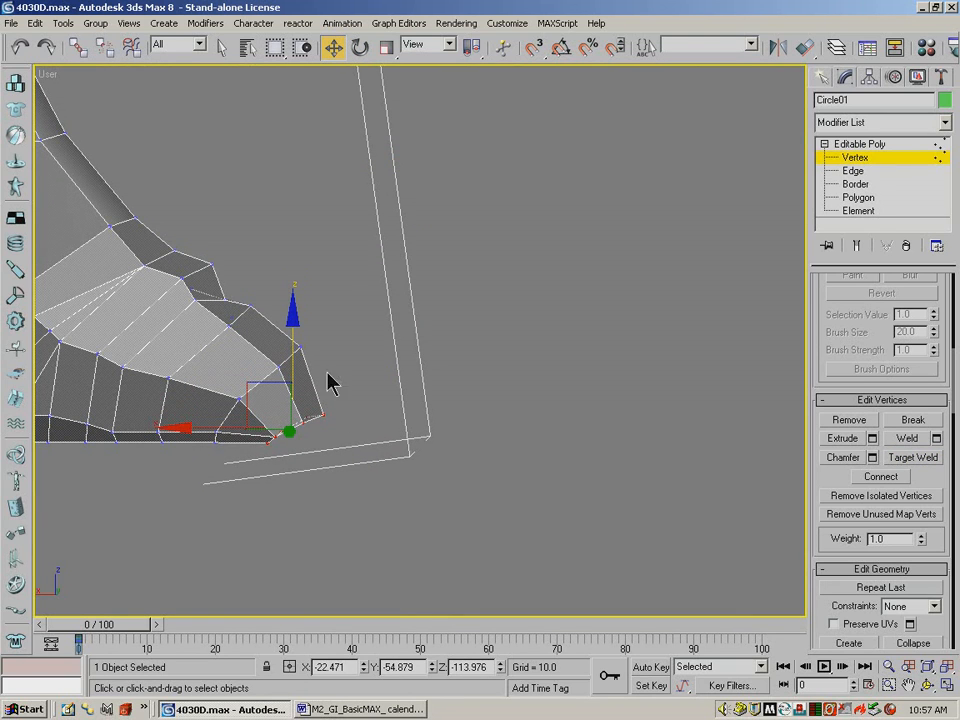
pyautogui.press('e')
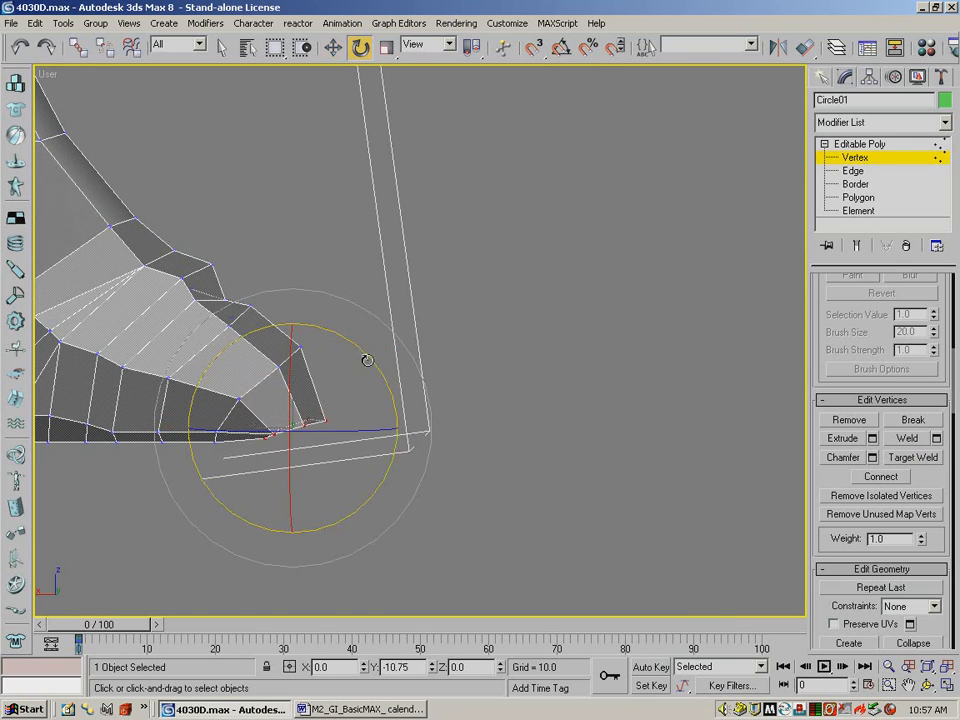
pyautogui.press('w')
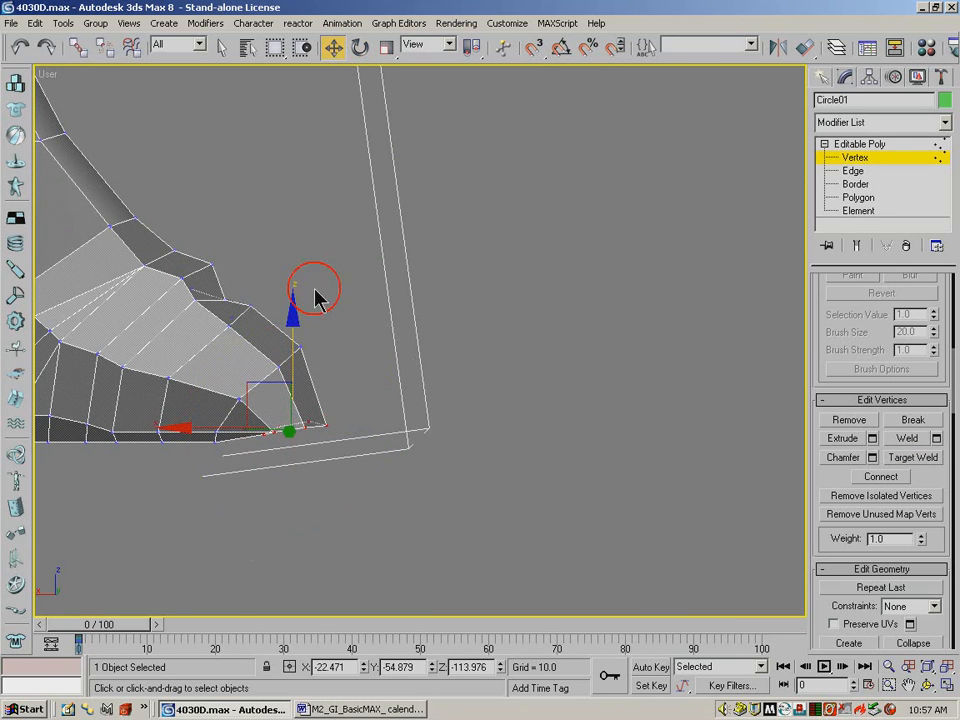
pyautogui.moveTo(296, 350); pyautogui.dragTo(299, 347)
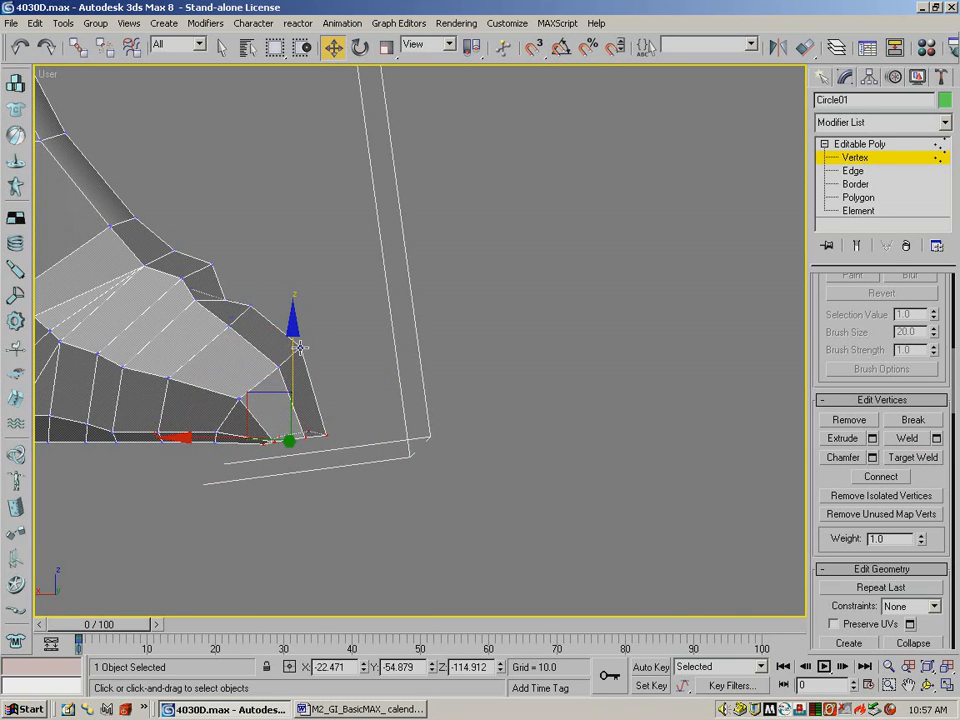
# Close the open front of the hoof's underside with two new polygons built from the rim vertices.
pyautogui.keyDown('alt'); pyautogui.moveTo(299, 347); pyautogui.dragTo(297, 267, button='middle'); pyautogui.keyUp('alt')
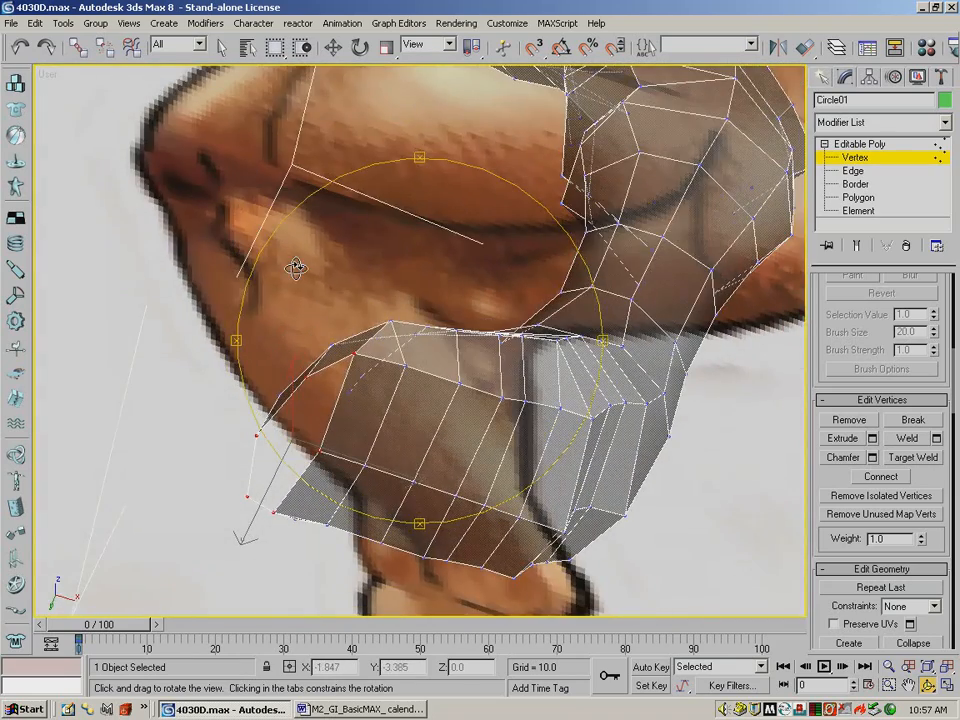
pyautogui.moveTo(841, 477); pyautogui.dragTo(855, 605)
pyautogui.moveTo(848, 377); pyautogui.dragTo(846, 633)
pyautogui.moveTo(843, 407); pyautogui.dragTo(832, 106)
pyautogui.click(901, 304)
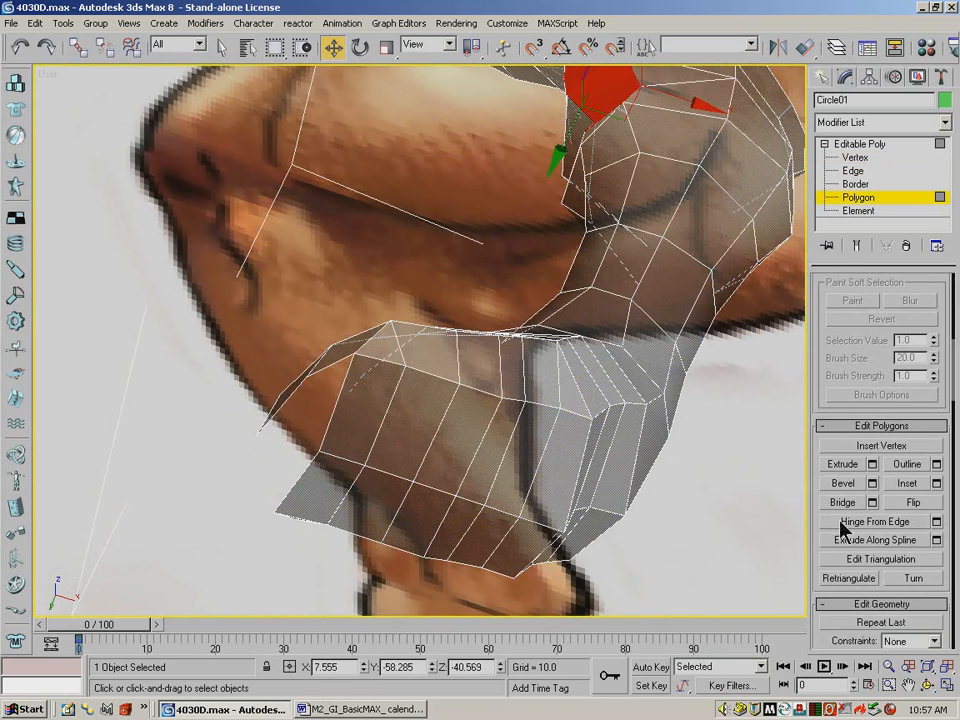
pyautogui.moveTo(822, 378); pyautogui.dragTo(836, 124)
pyautogui.click(847, 424)
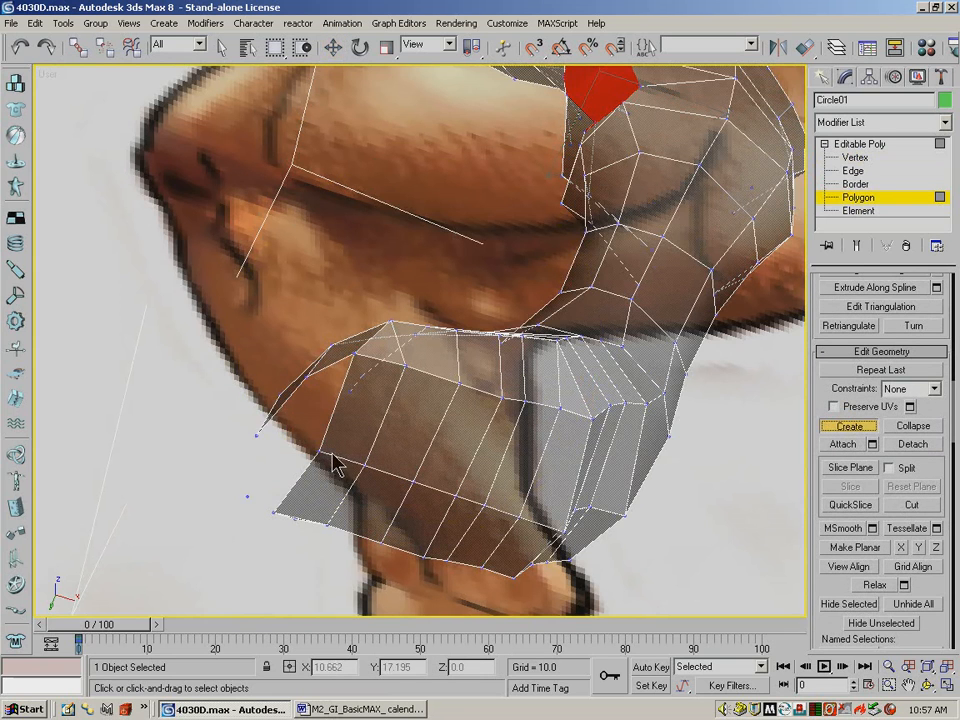
pyautogui.click(354, 353)
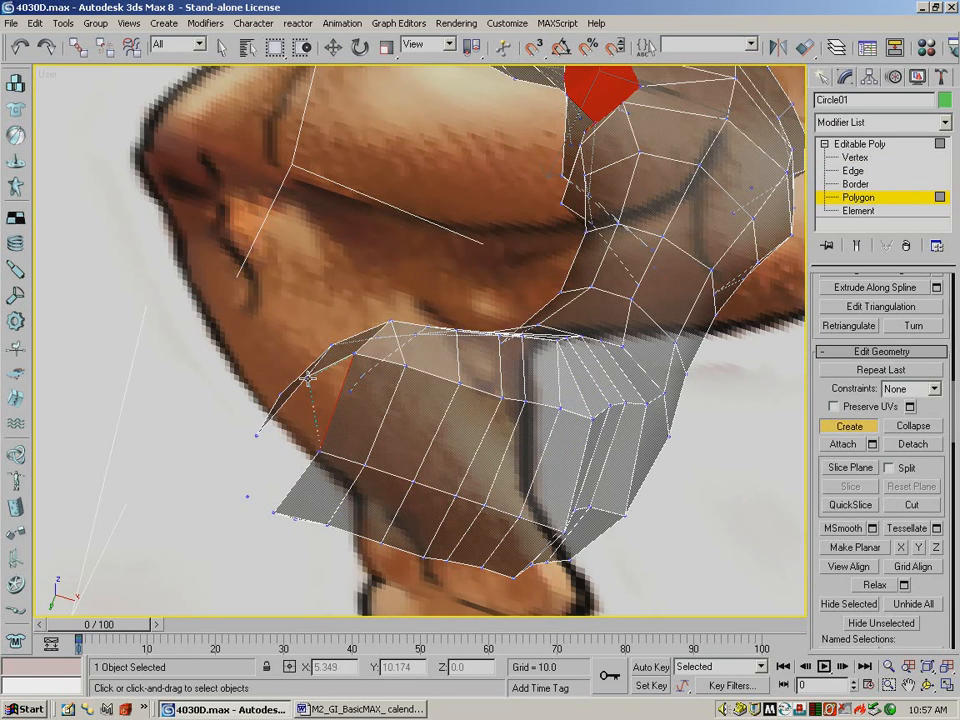
pyautogui.click(306, 378)
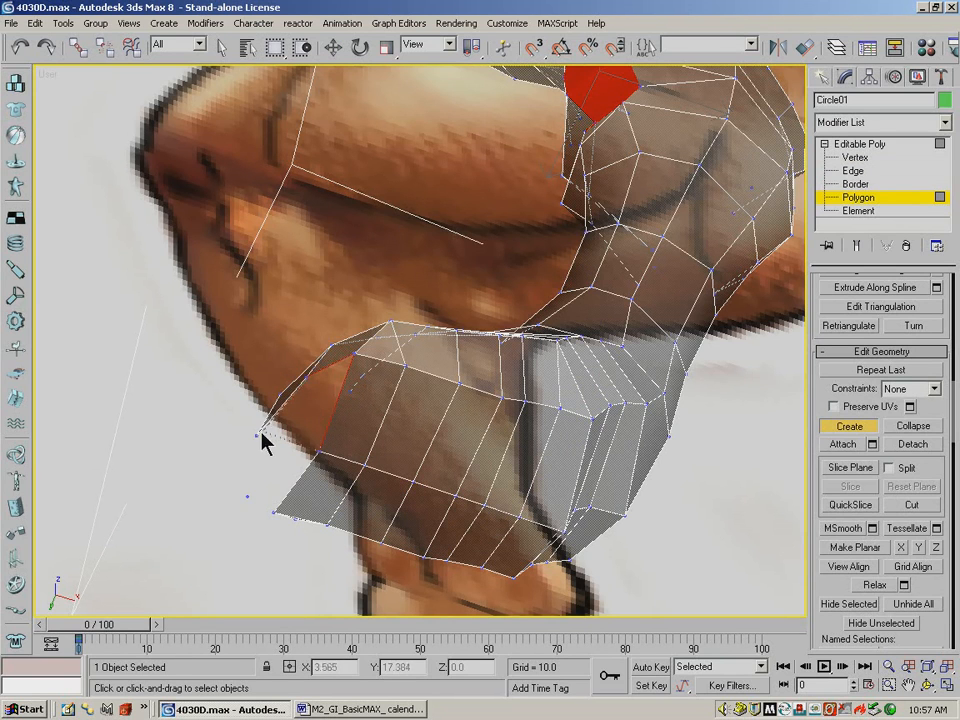
pyautogui.click(318, 453)
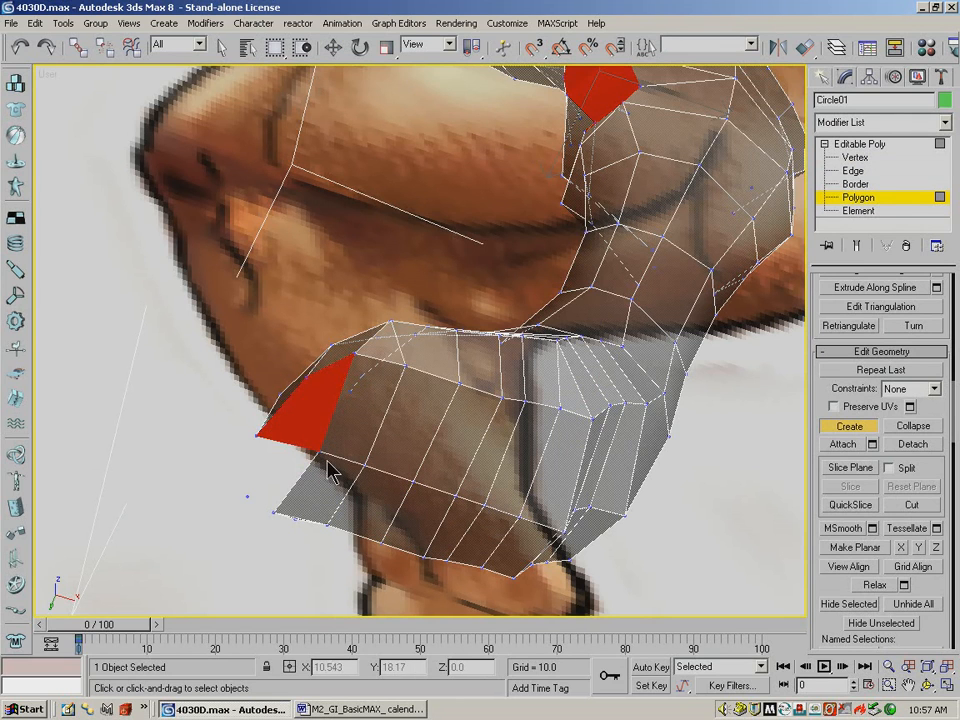
pyautogui.click(246, 494)
pyautogui.click(322, 455)
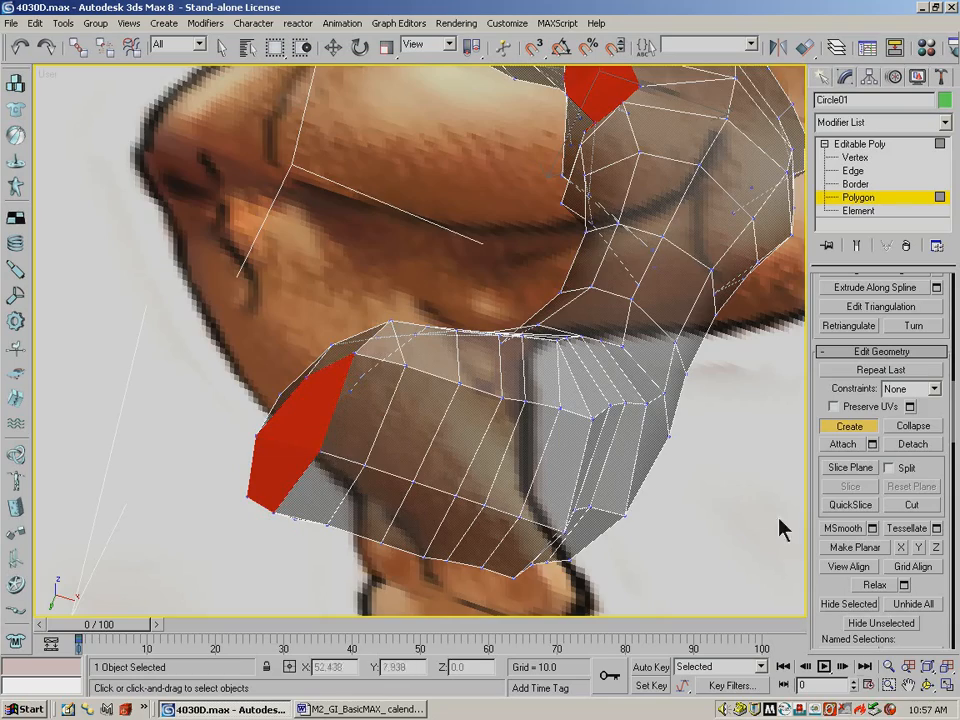
# Raise the hoof's lowest rear vertex slightly in the front view to fit the reference image.
pyautogui.click(930, 684)
pyautogui.moveTo(445, 305); pyautogui.dragTo(384, 452)
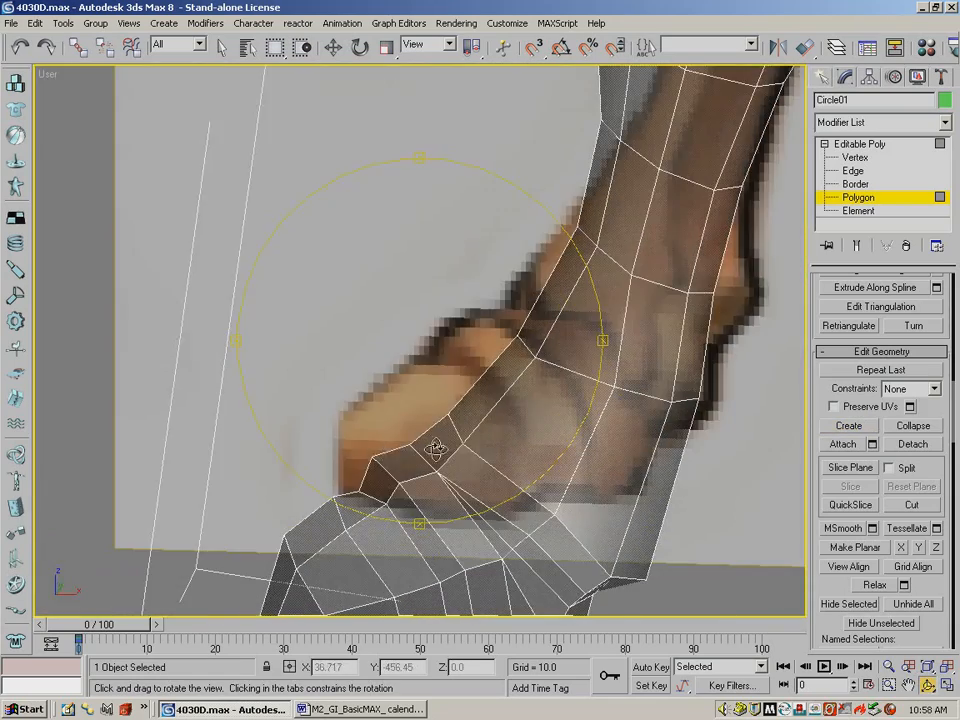
pyautogui.press('f')
pyautogui.click(888, 684)
pyautogui.moveTo(311, 495); pyautogui.dragTo(520, 584)
pyautogui.moveTo(813, 286)
pyautogui.mouseDown()
pyautogui.moveTo(818, 700)
pyautogui.moveTo(829, 613)
pyautogui.mouseUp()
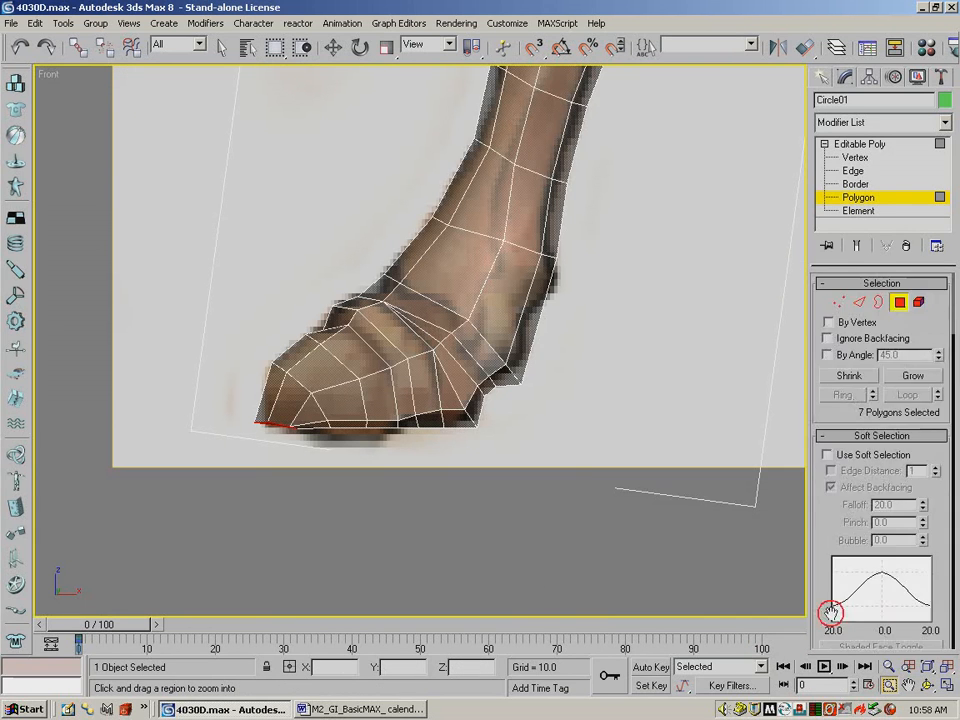
pyautogui.click(839, 302)
pyautogui.click(480, 432)
pyautogui.moveTo(480, 434); pyautogui.dragTo(475, 380)
pyautogui.click(583, 384)
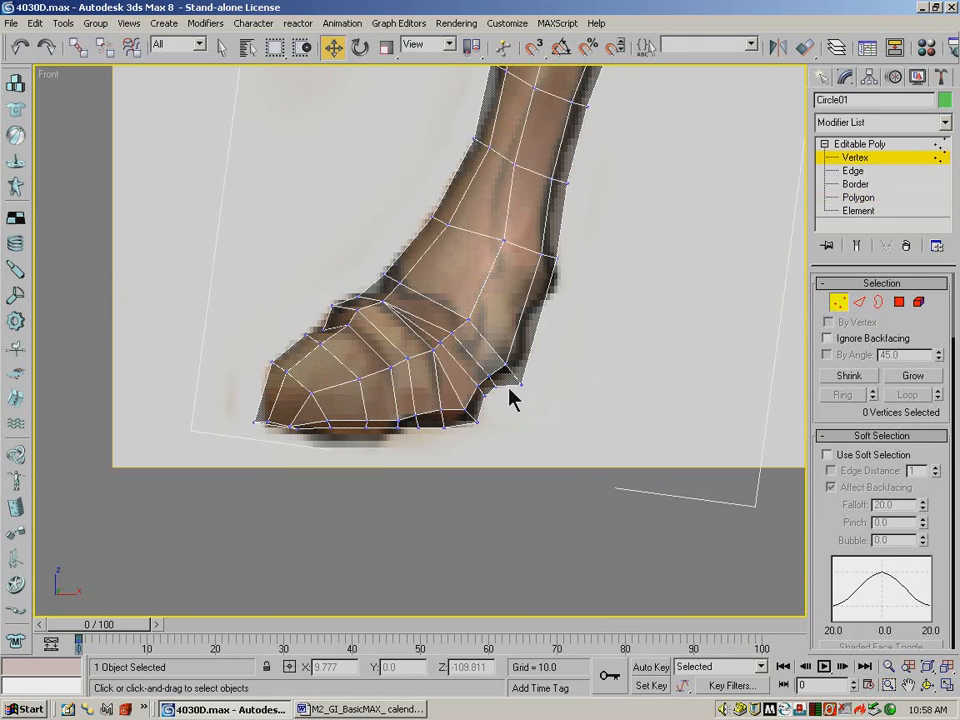
# Move the vertex on the hoof's upper front edge outward and down onto the reference outline.
pyautogui.click(293, 330)
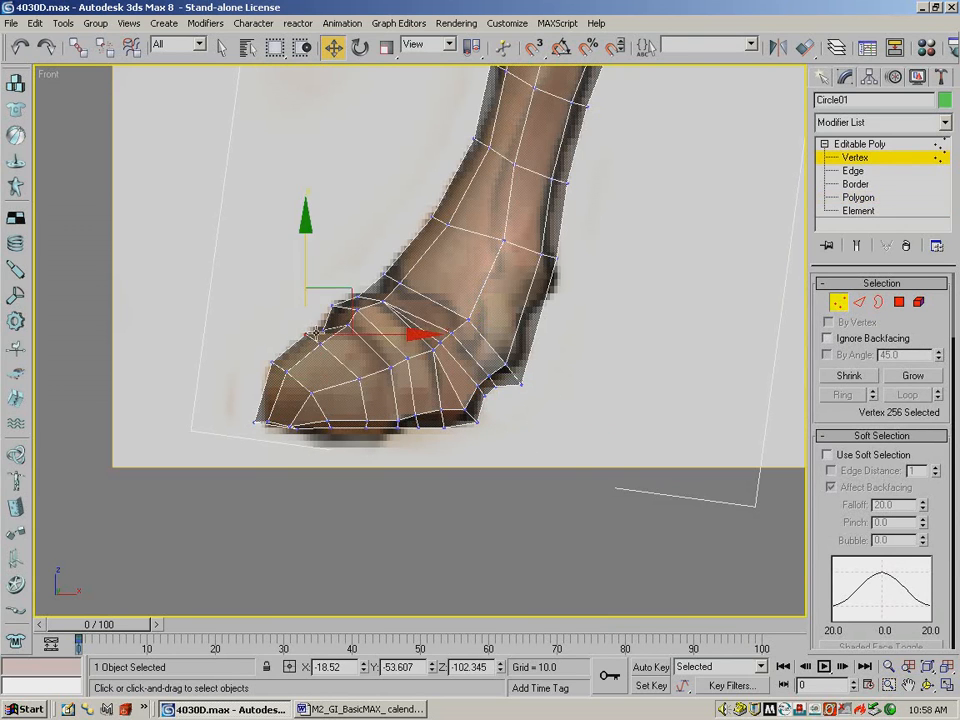
pyautogui.moveTo(351, 331); pyautogui.dragTo(294, 331)
pyautogui.moveTo(294, 279); pyautogui.dragTo(381, 268)
pyautogui.click(317, 300)
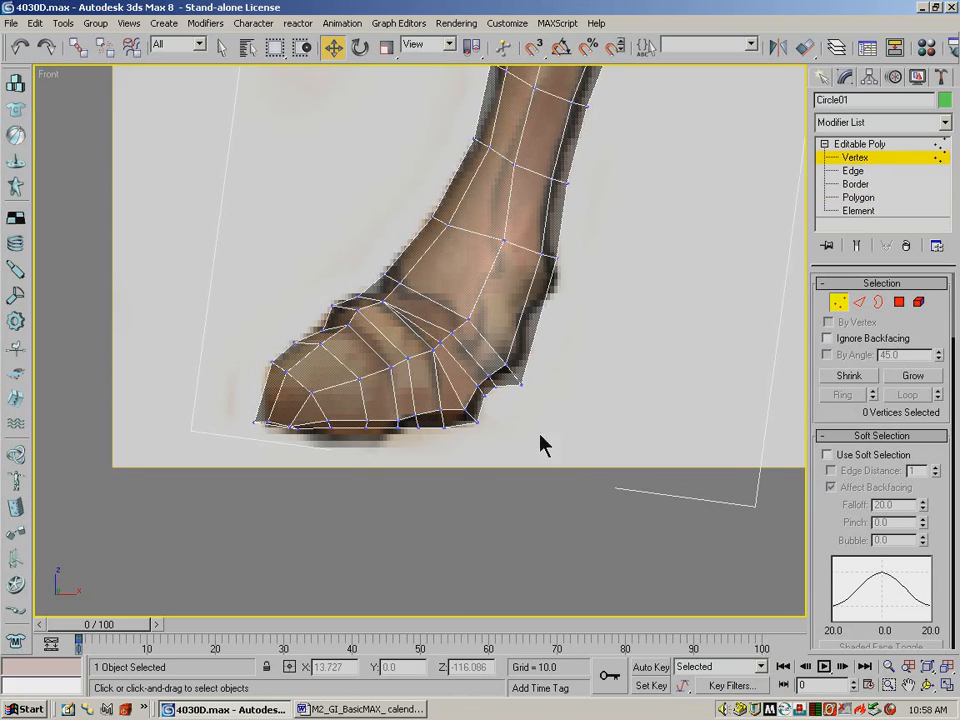
# Connect the upright edges around the hoof's toe to add a horizontal row of edges halfway up.
pyautogui.click(858, 300)
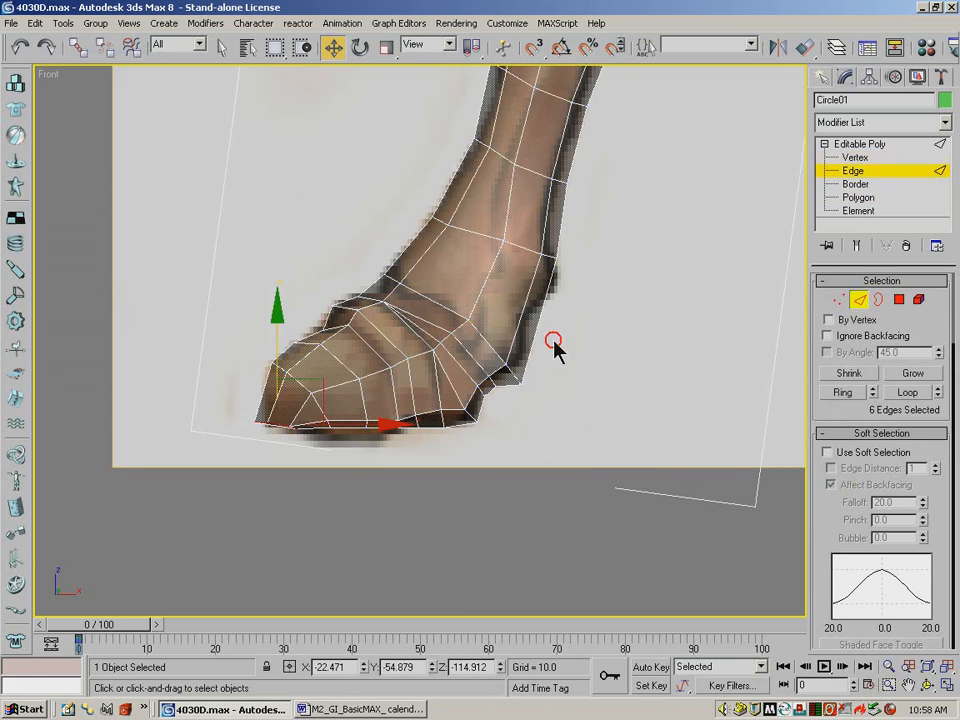
pyautogui.moveTo(281, 410); pyautogui.dragTo(284, 414)
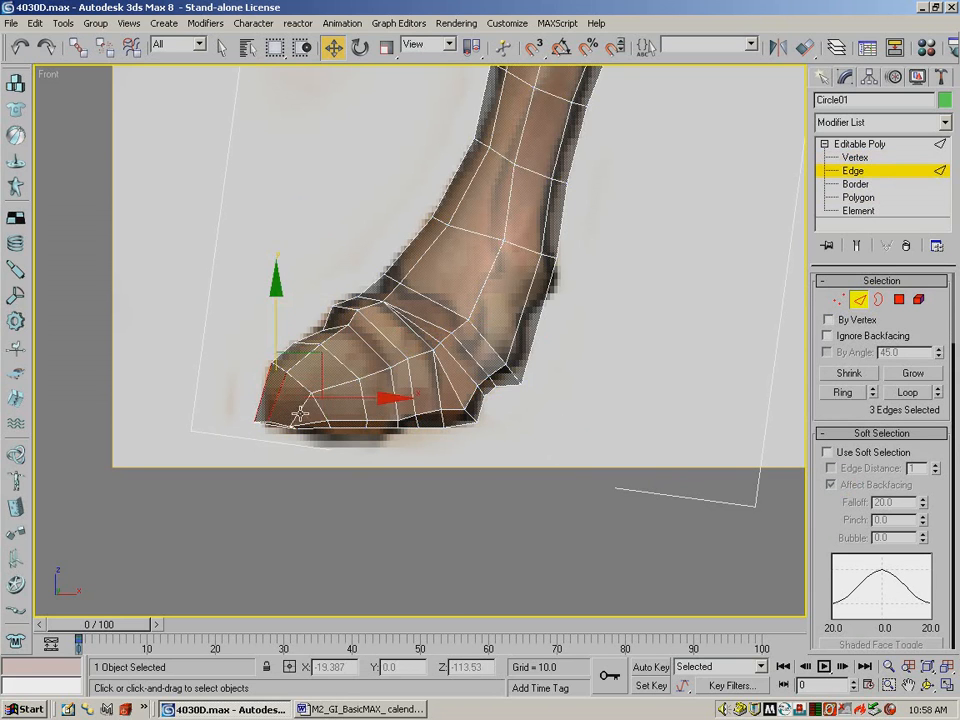
pyautogui.keyDown('ctrl'); pyautogui.click(300, 410); pyautogui.keyUp('ctrl')
pyautogui.keyDown('ctrl'); pyautogui.click(304, 421); pyautogui.keyUp('ctrl')
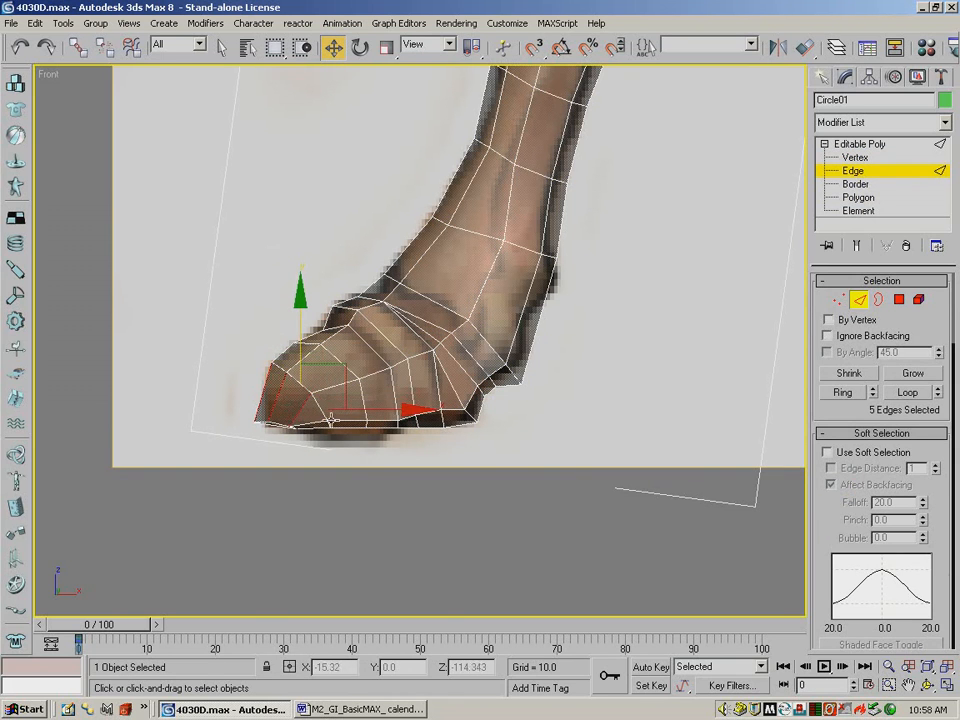
pyautogui.scroll(-8, 853, 503)
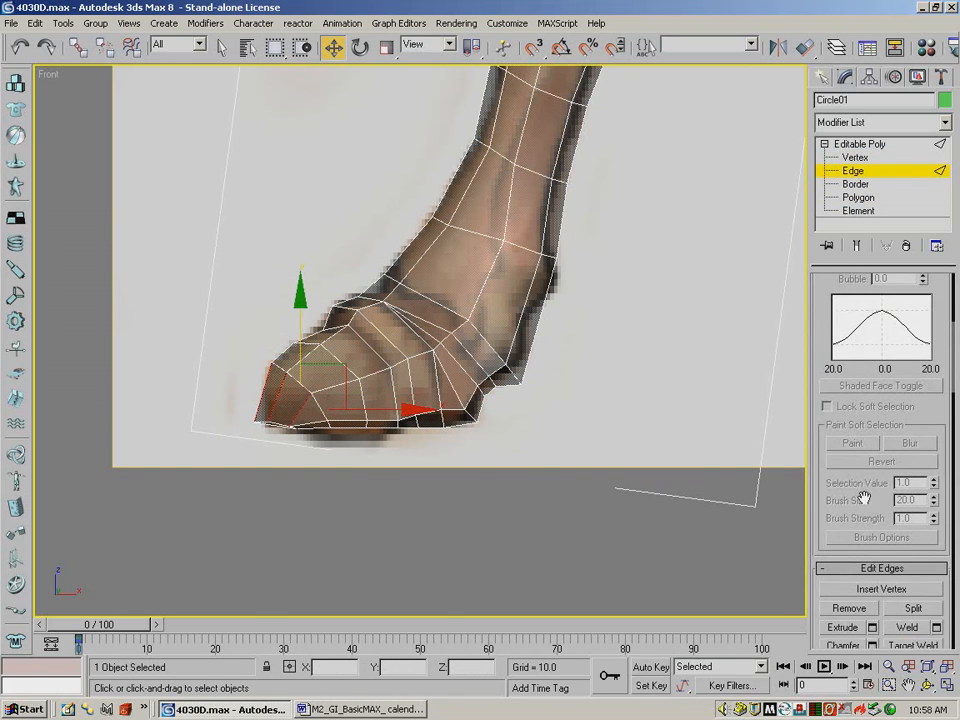
pyautogui.click(897, 492)
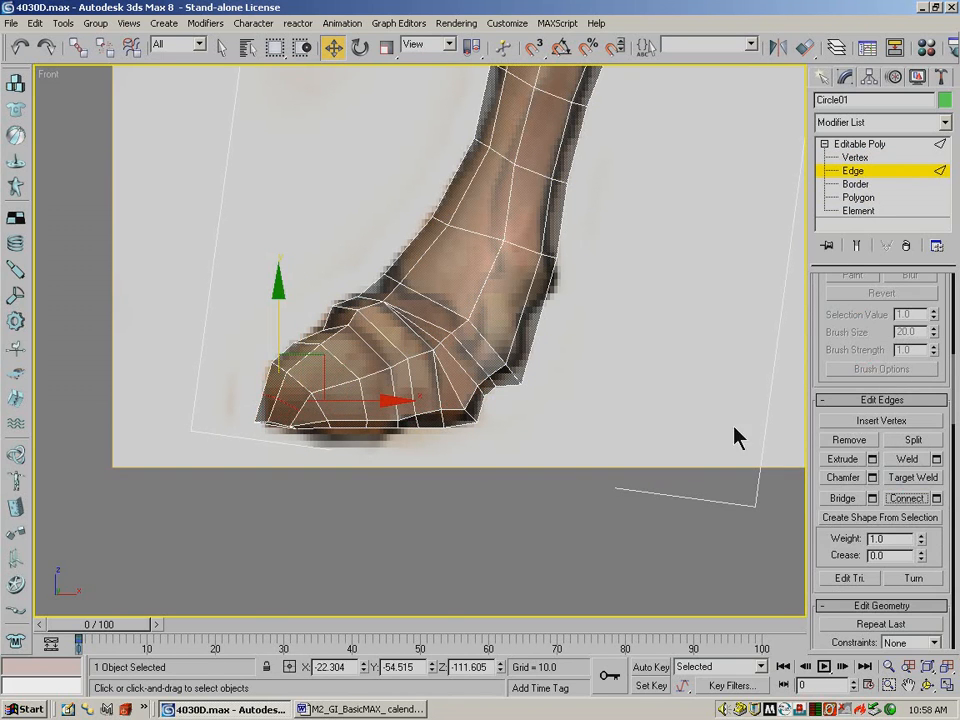
# Target-weld the near-side end vertex of the new toe edge row onto the hoof's lower corner vertex.
pyautogui.scroll(8, 878, 380)
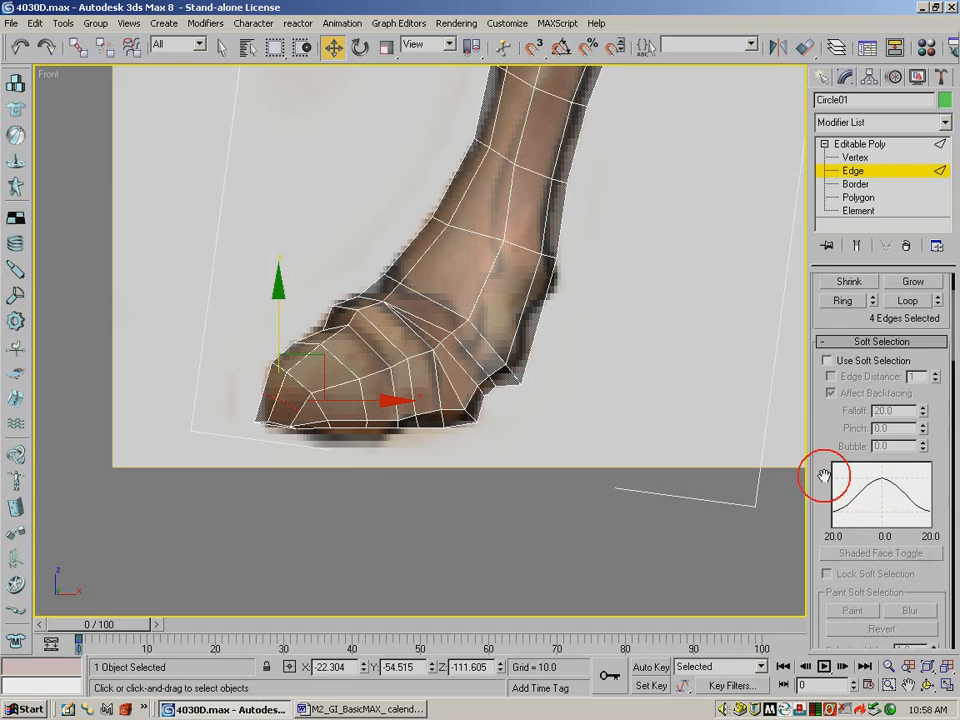
pyautogui.scroll(3, 840, 360)
pyautogui.click(838, 298)
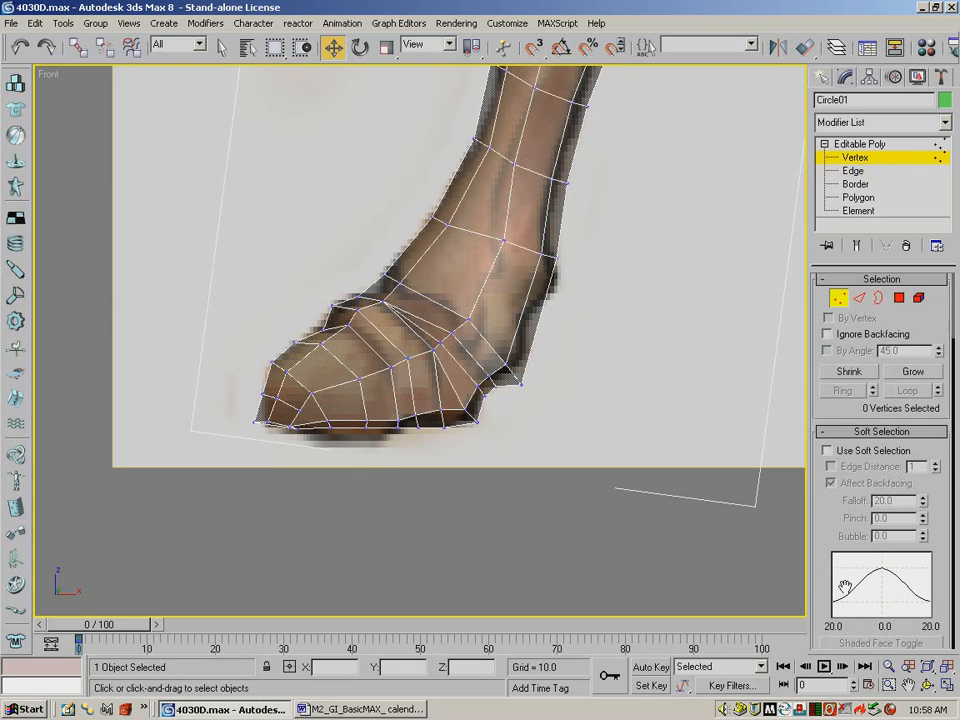
pyautogui.scroll(-5, 819, 567)
pyautogui.click(900, 536)
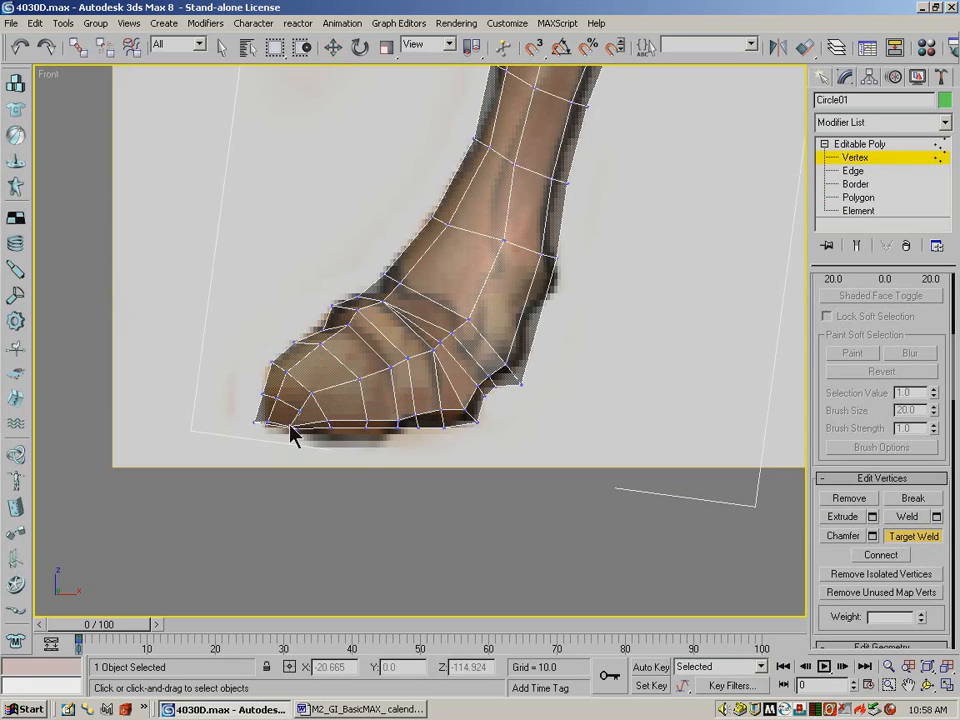
pyautogui.rightClick(290, 425)
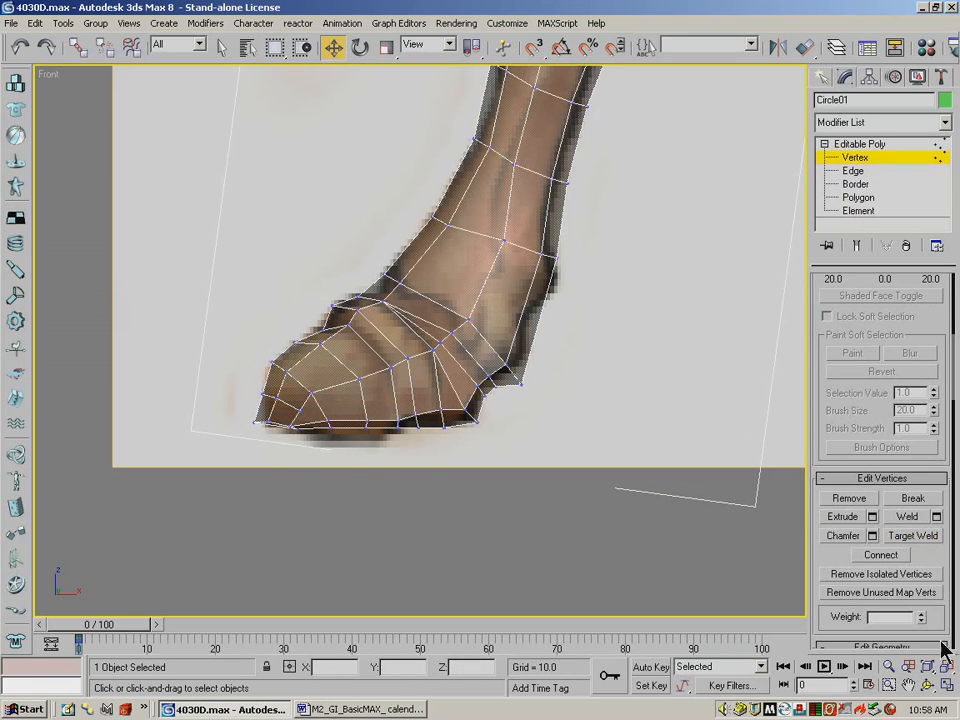
pyautogui.click(928, 686)
pyautogui.moveTo(368, 340); pyautogui.dragTo(425, 342)
pyautogui.click(912, 535)
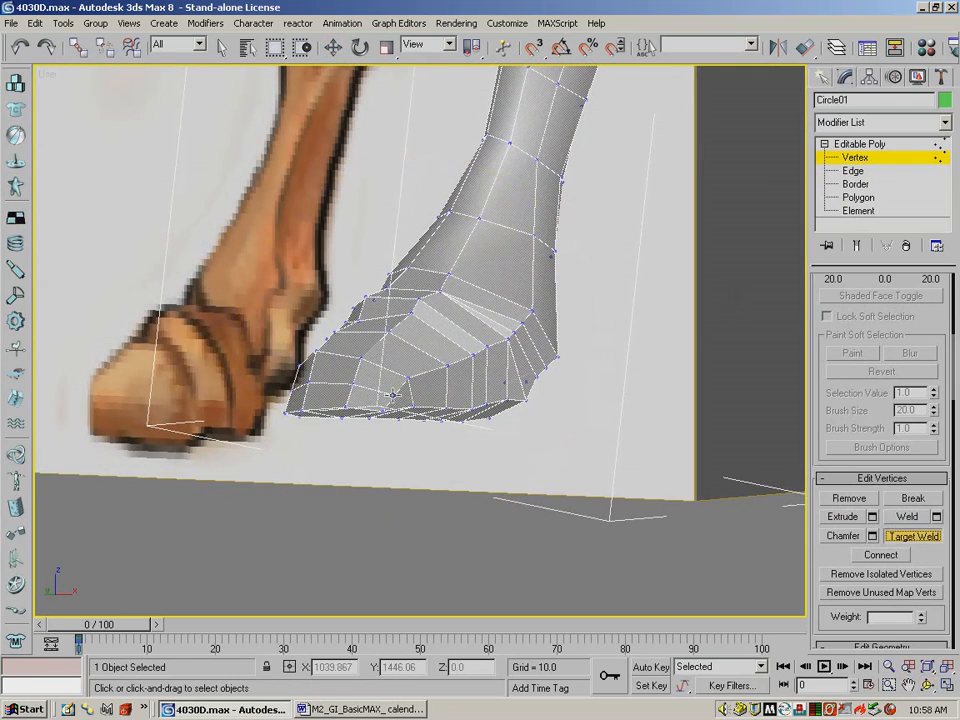
# Target-weld the far-side end vertex of the new toe edge row onto the lower corner vertex beneath it.
pyautogui.click(928, 686)
pyautogui.moveTo(391, 344); pyautogui.dragTo(572, 368)
pyautogui.click(913, 537)
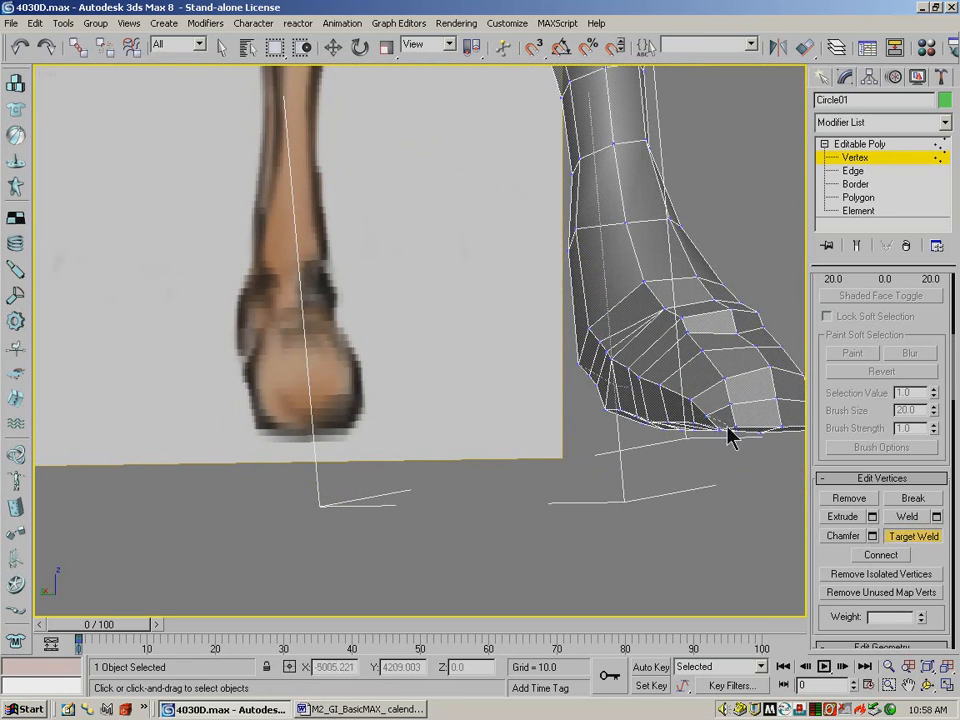
# Move the new row's toe vertices outward in the front view, placing the one behind the front edge at about X -23.0.
pyautogui.click(930, 686)
pyautogui.moveTo(638, 364); pyautogui.dragTo(187, 289)
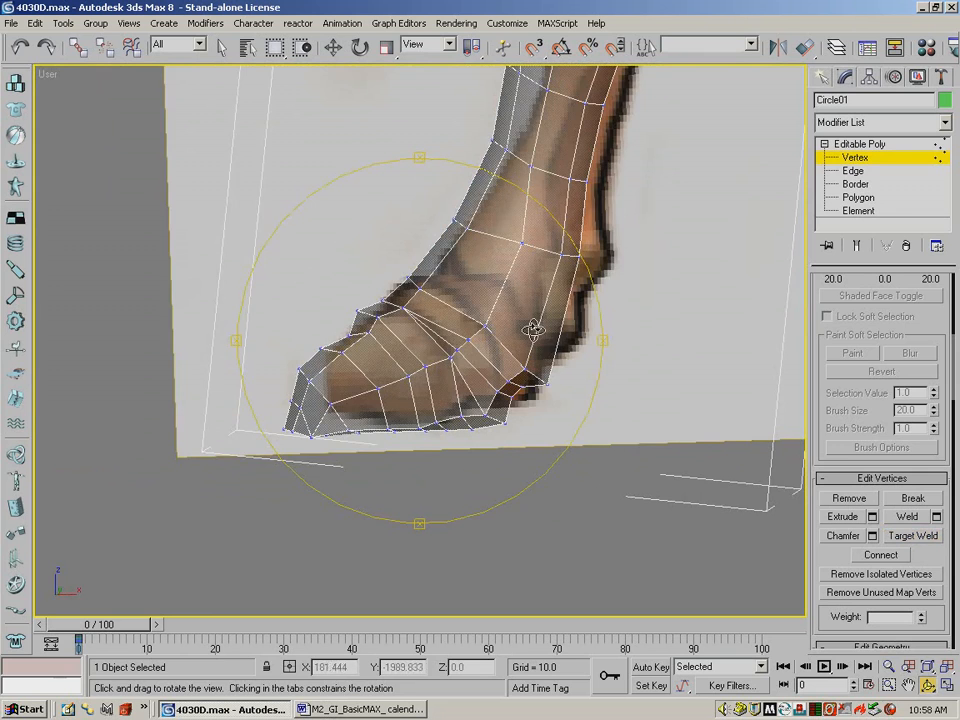
pyautogui.press('f')
pyautogui.hotkey('ctrl', 'w')
pyautogui.moveTo(296, 504); pyautogui.dragTo(482, 530)
pyautogui.moveTo(272, 315); pyautogui.dragTo(575, 537)
pyautogui.click(334, 48)
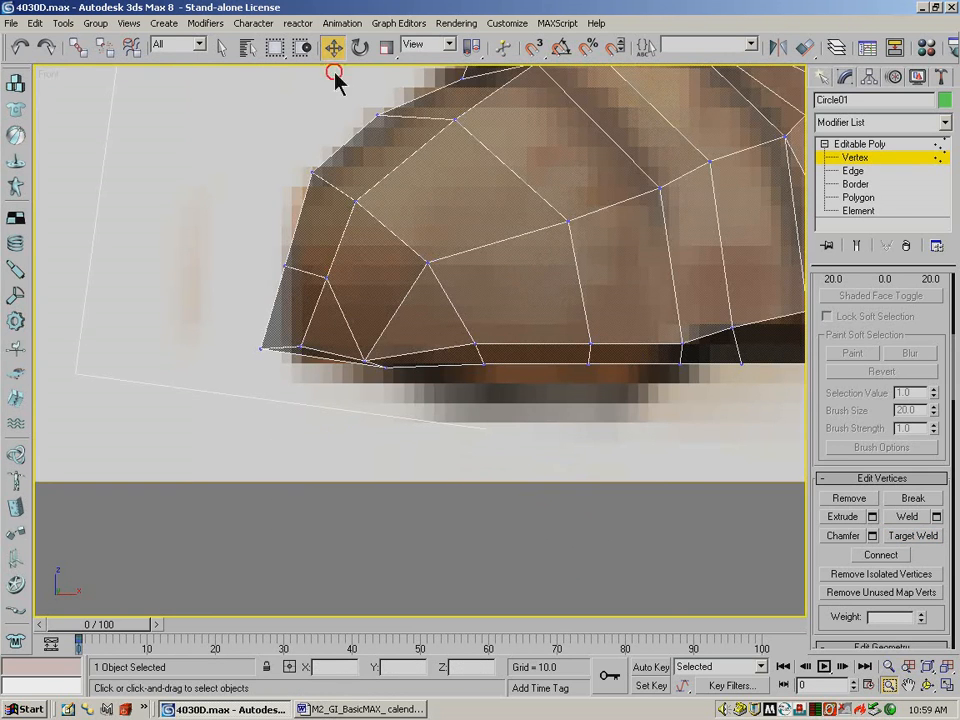
pyautogui.moveTo(261, 257); pyautogui.dragTo(363, 279)
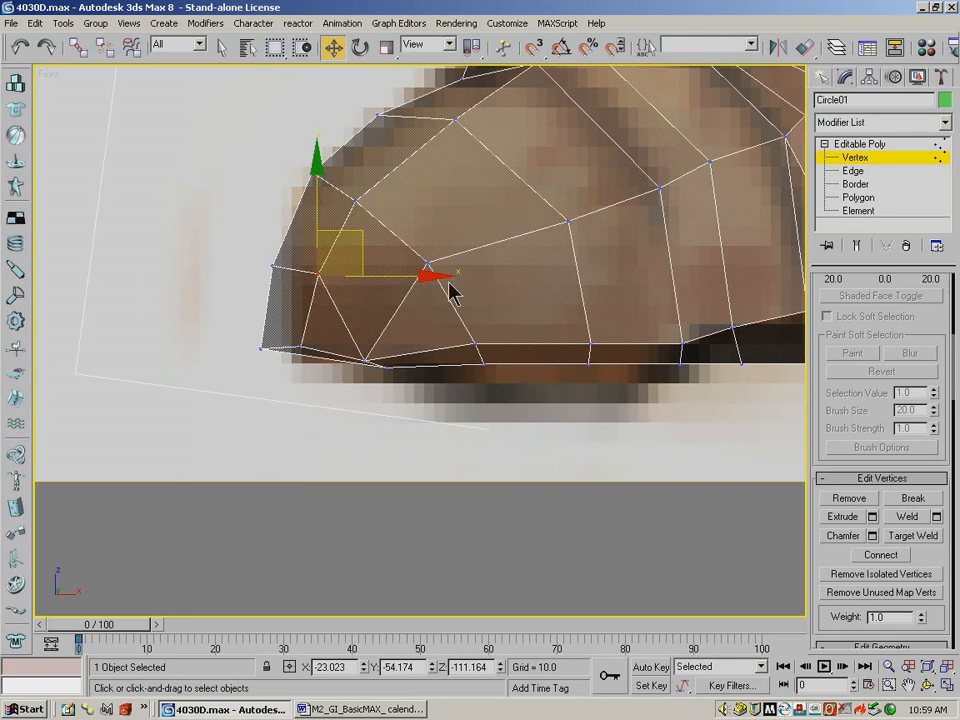
# Examine the whole leg mesh against the reference images from the front and the side.
pyautogui.click(889, 666)
pyautogui.moveTo(531, 298); pyautogui.dragTo(494, 164)
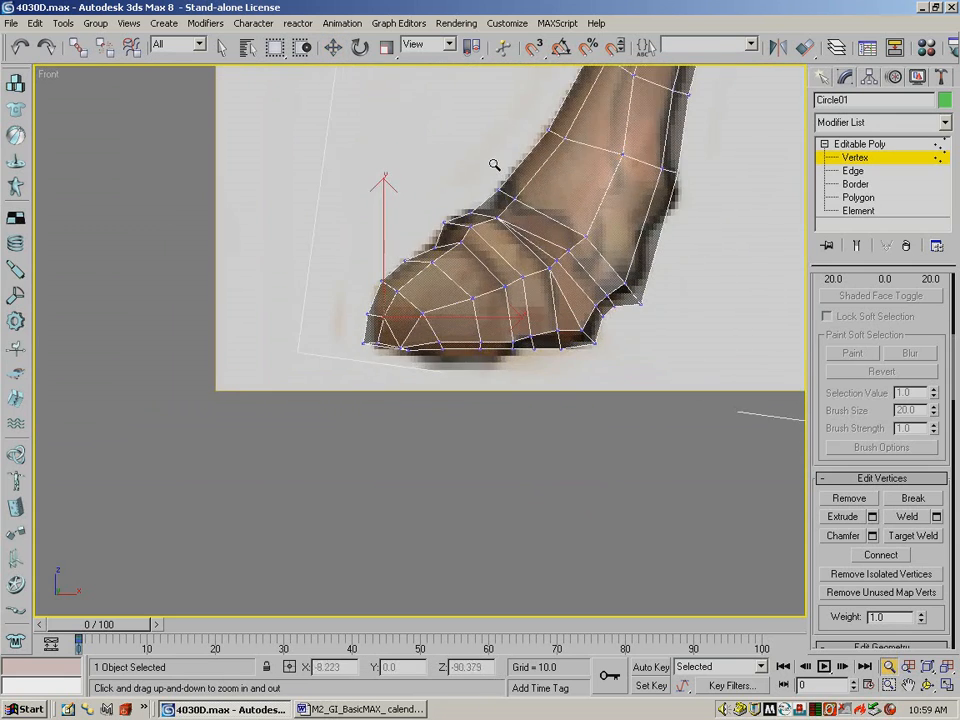
pyautogui.click(946, 667)
pyautogui.click(928, 685)
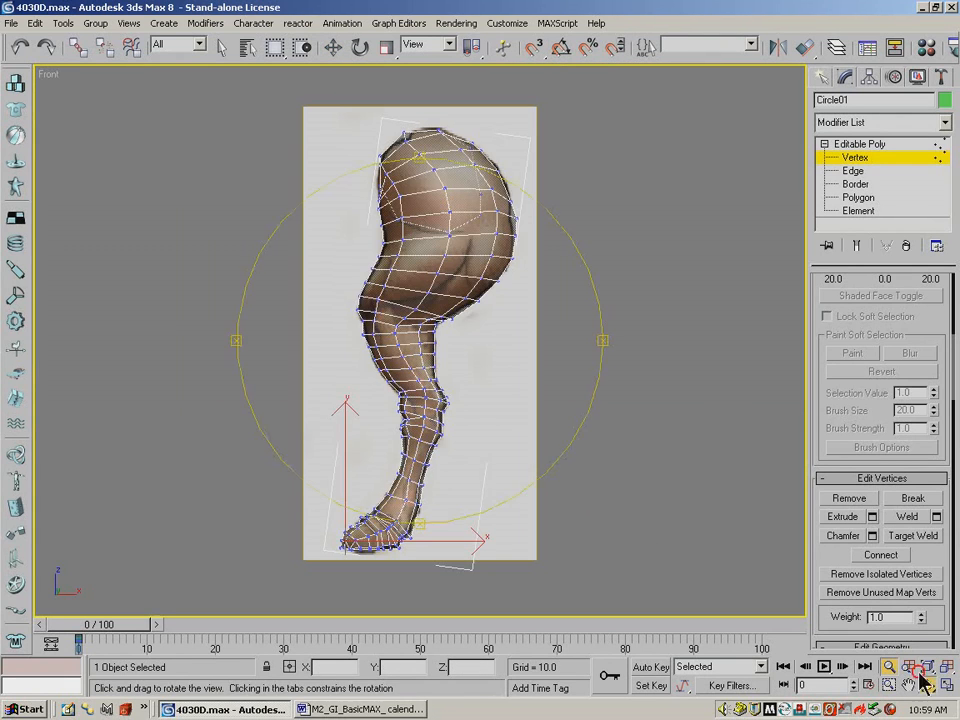
pyautogui.moveTo(362, 430); pyautogui.dragTo(508, 434)
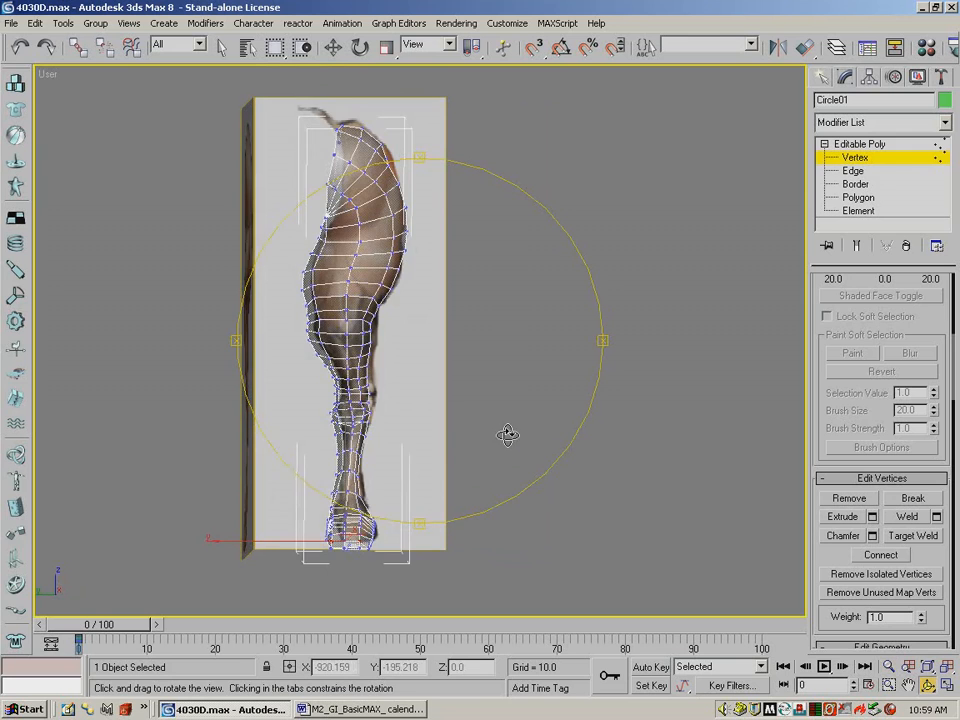
# Examine the lower leg and hoof mesh from the front, from below and from the side against the reference image.
pyautogui.moveTo(371, 511); pyautogui.dragTo(465, 550)
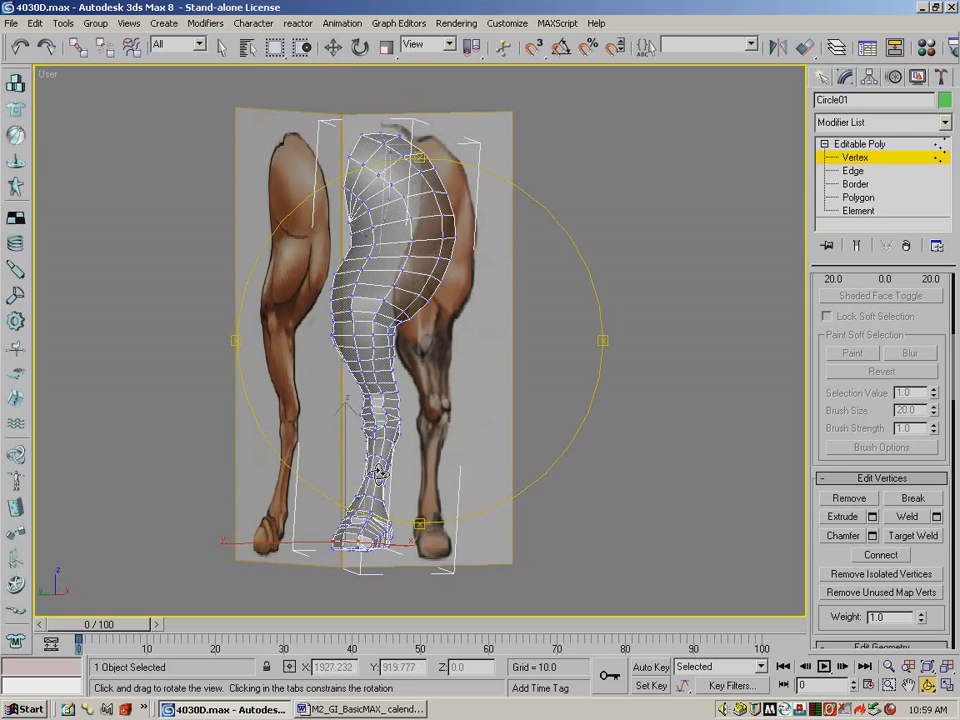
pyautogui.moveTo(445, 537); pyautogui.dragTo(451, 512)
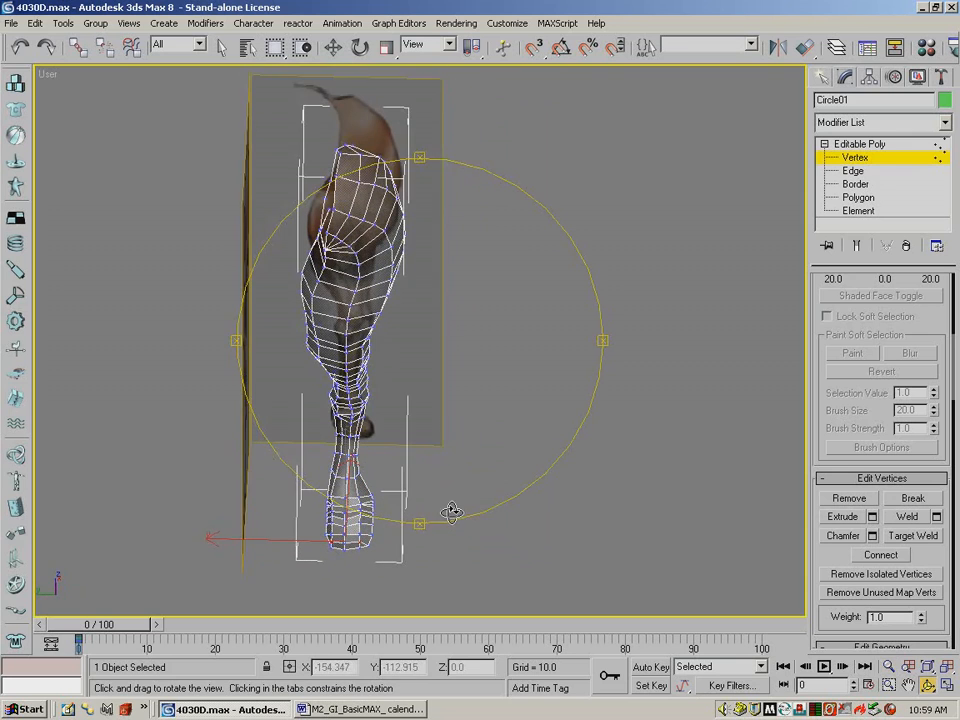
pyautogui.click(888, 685)
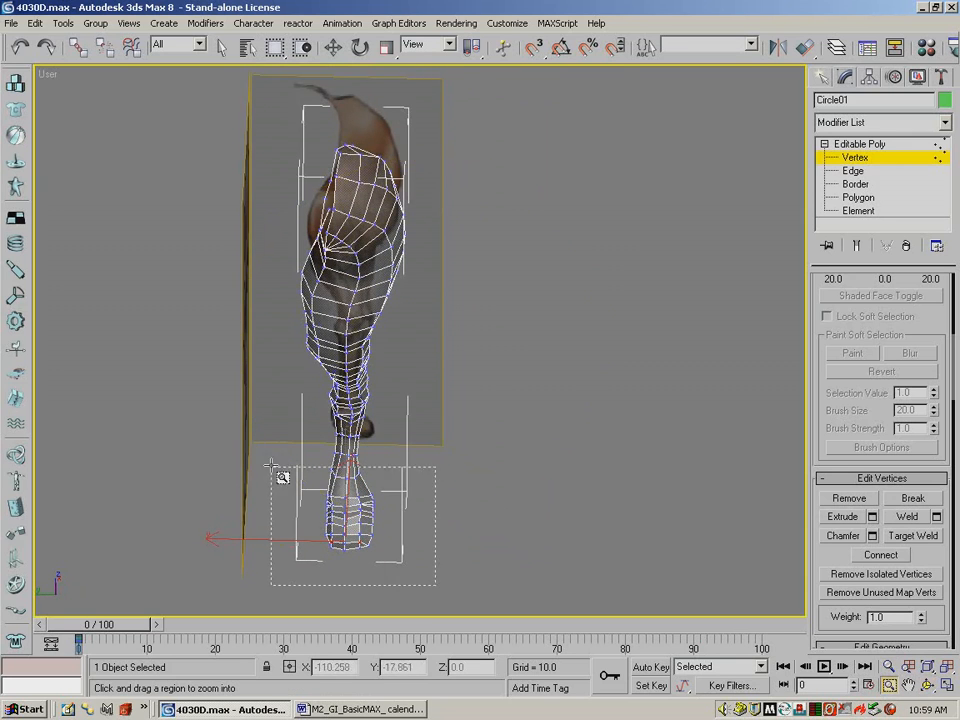
pyautogui.moveTo(279, 471); pyautogui.dragTo(545, 438)
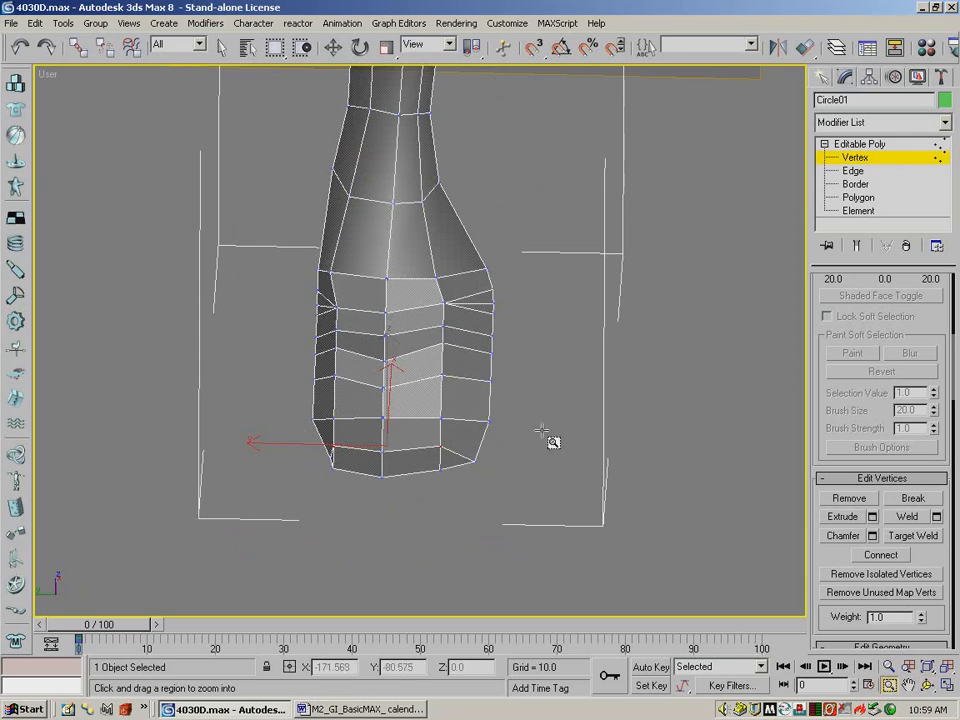
pyautogui.click(332, 47)
pyautogui.click(928, 685)
pyautogui.moveTo(444, 294); pyautogui.dragTo(294, 231)
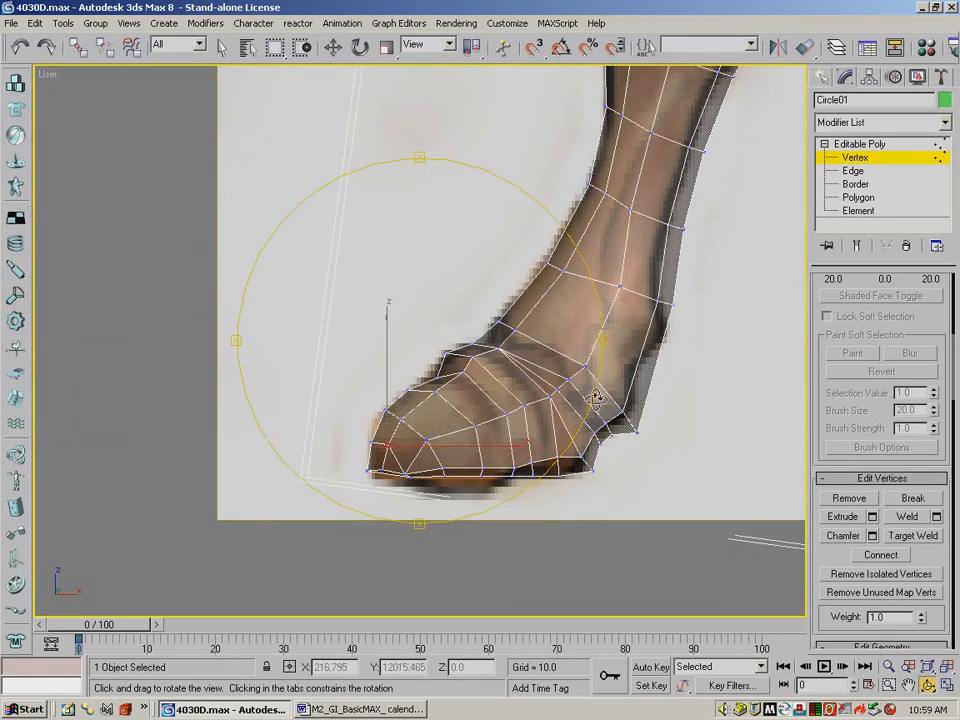
pyautogui.click(328, 47)
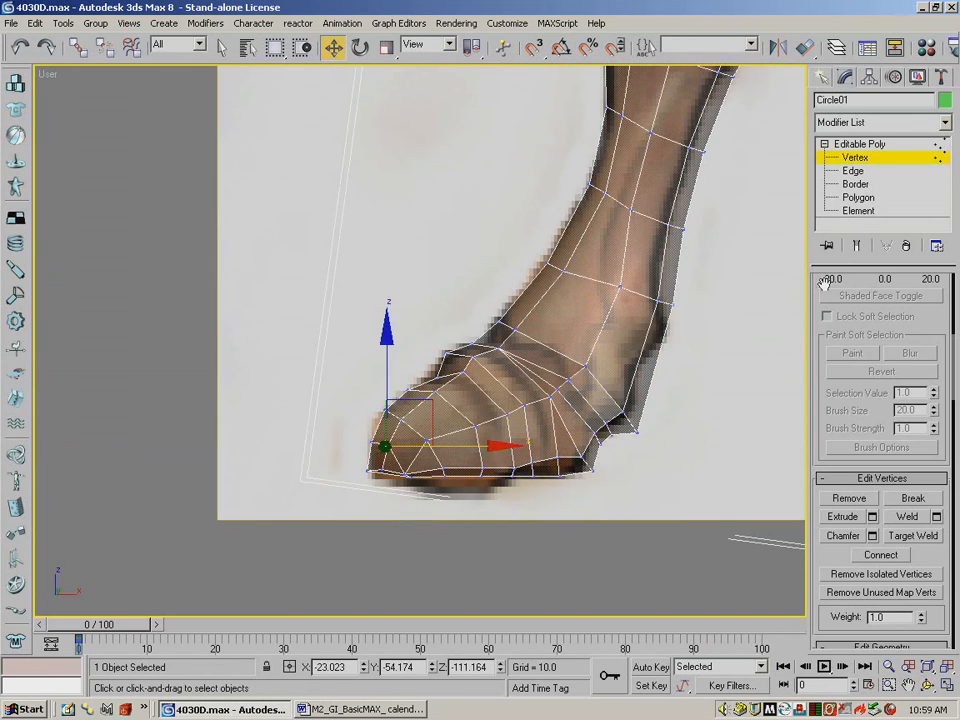
# Select the edge loop around the top of the hoof, adding the missing front edges to complete it.
pyautogui.moveTo(823, 283); pyautogui.dragTo(834, 690)
pyautogui.click(859, 298)
pyautogui.click(588, 406)
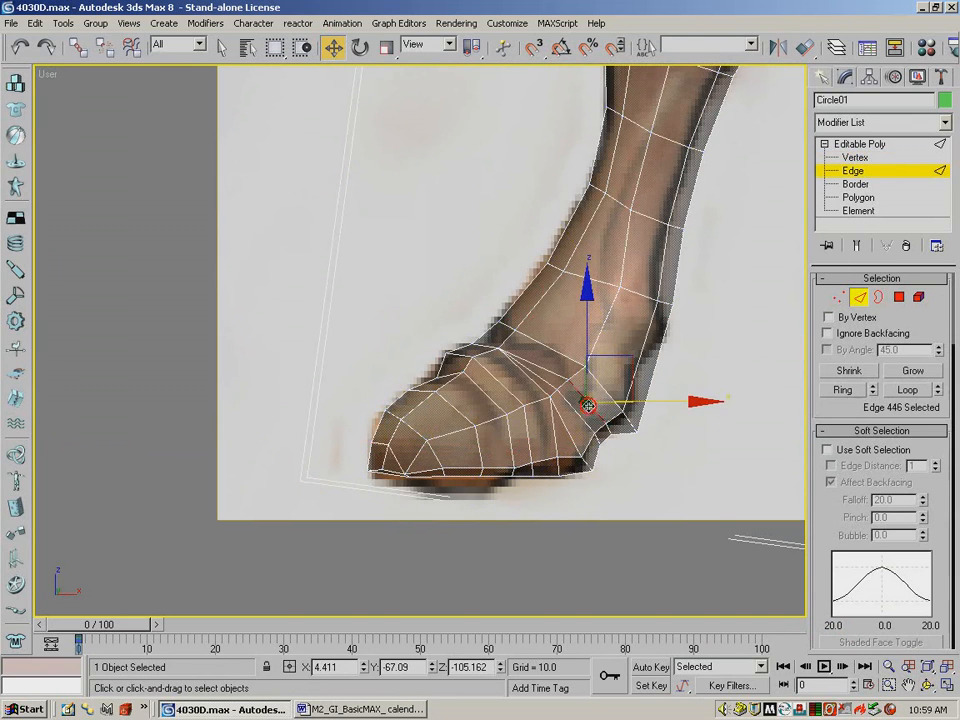
pyautogui.click(845, 390)
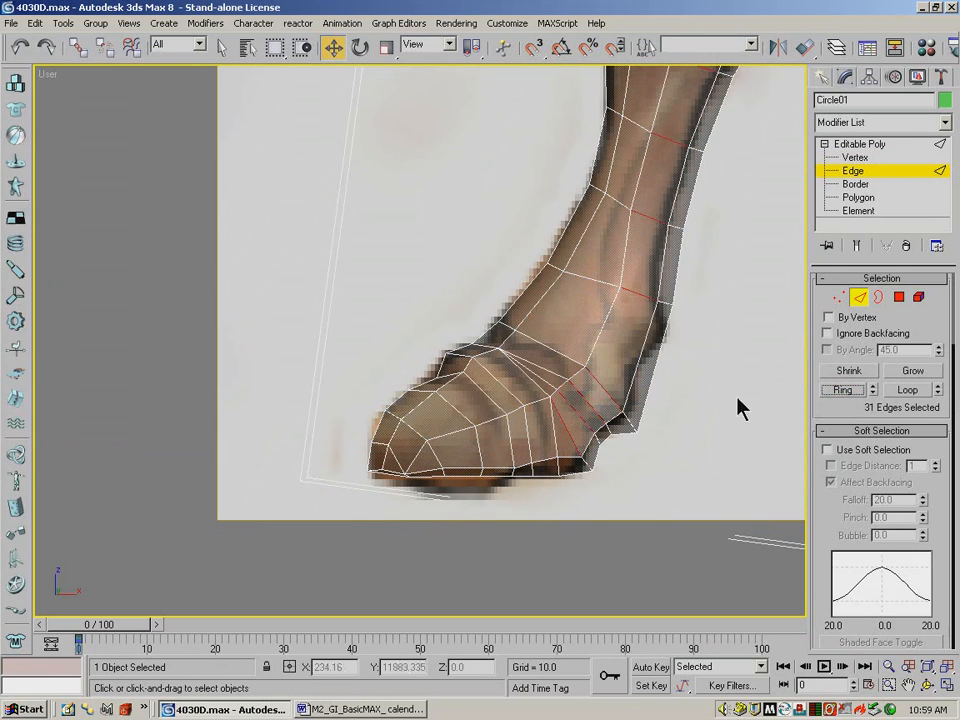
pyautogui.click(592, 407)
pyautogui.click(911, 392)
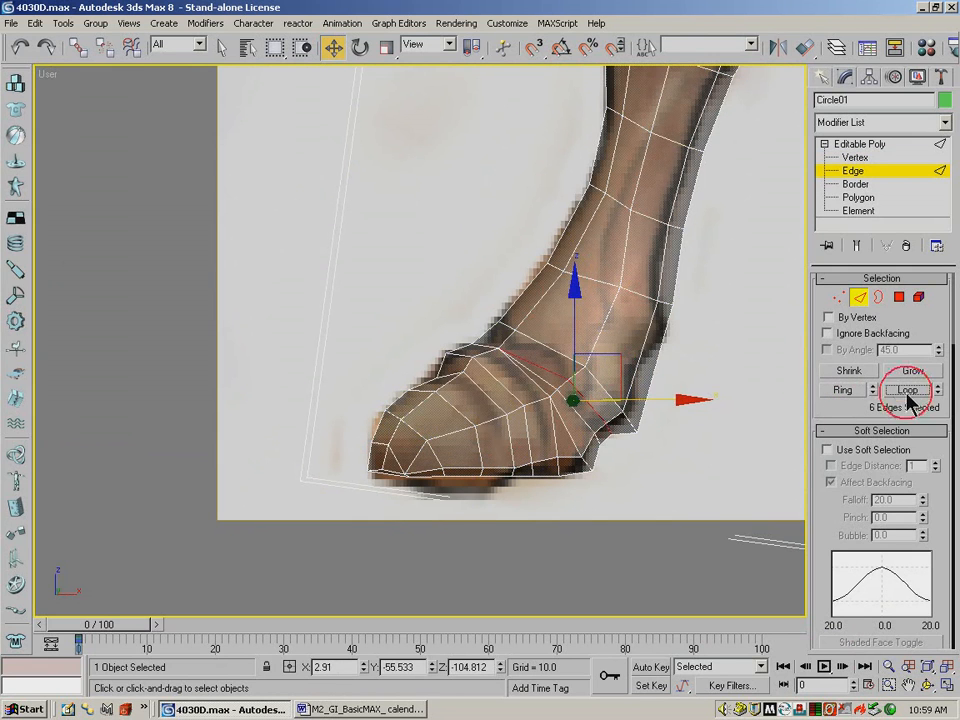
pyautogui.click(944, 688)
pyautogui.moveTo(441, 291); pyautogui.dragTo(560, 300)
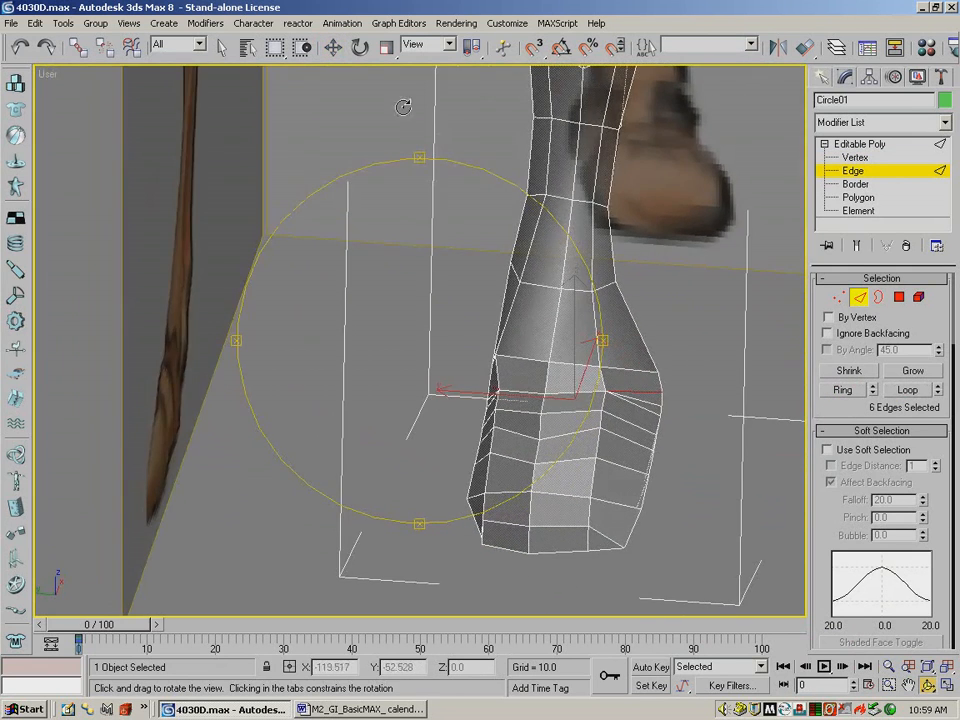
pyautogui.click(229, 49)
pyautogui.keyDown('ctrl'); pyautogui.click(560, 396); pyautogui.keyUp('ctrl')
pyautogui.keyDown('ctrl'); pyautogui.click(538, 399); pyautogui.keyUp('ctrl')
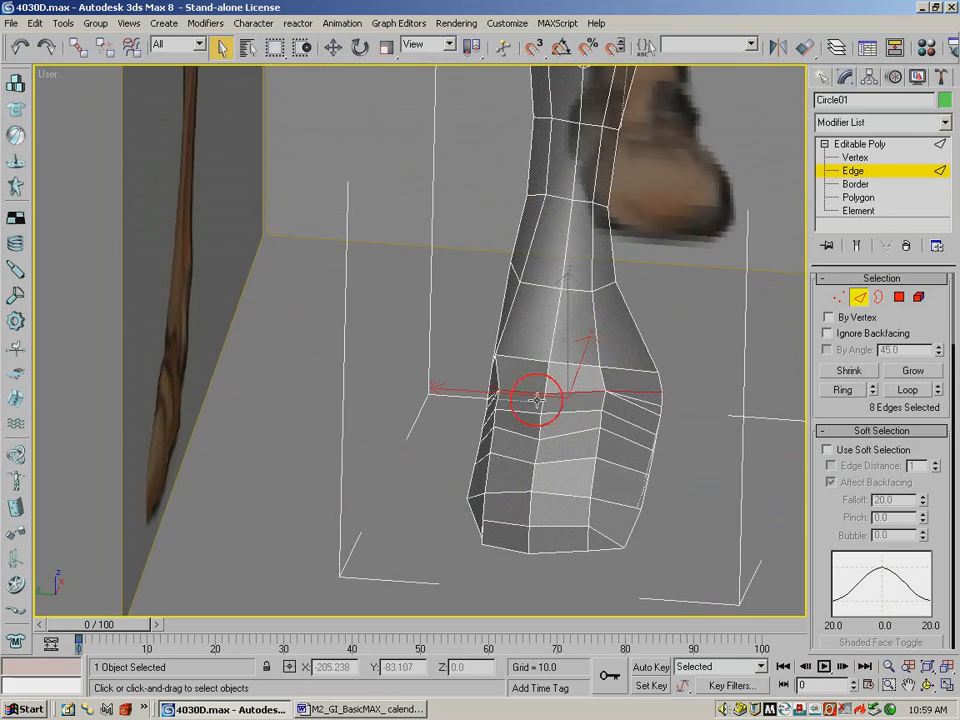
# Scale the selected edge loop inward to form a crease around the top of the hoof.
pyautogui.click(932, 684)
pyautogui.moveTo(606, 396); pyautogui.dragTo(357, 133)
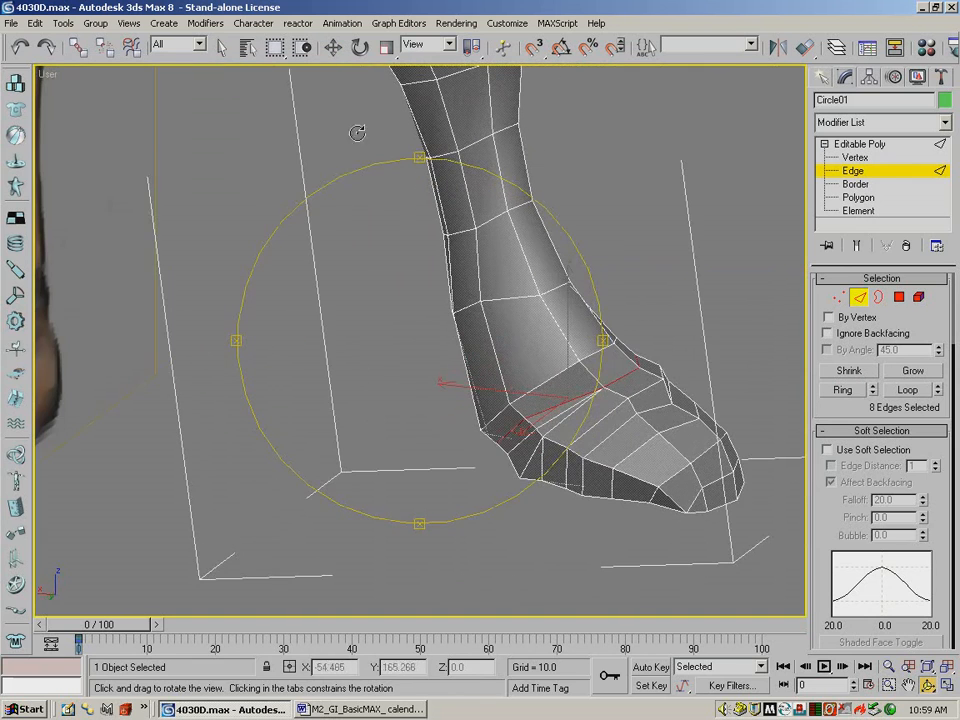
pyautogui.click(221, 47)
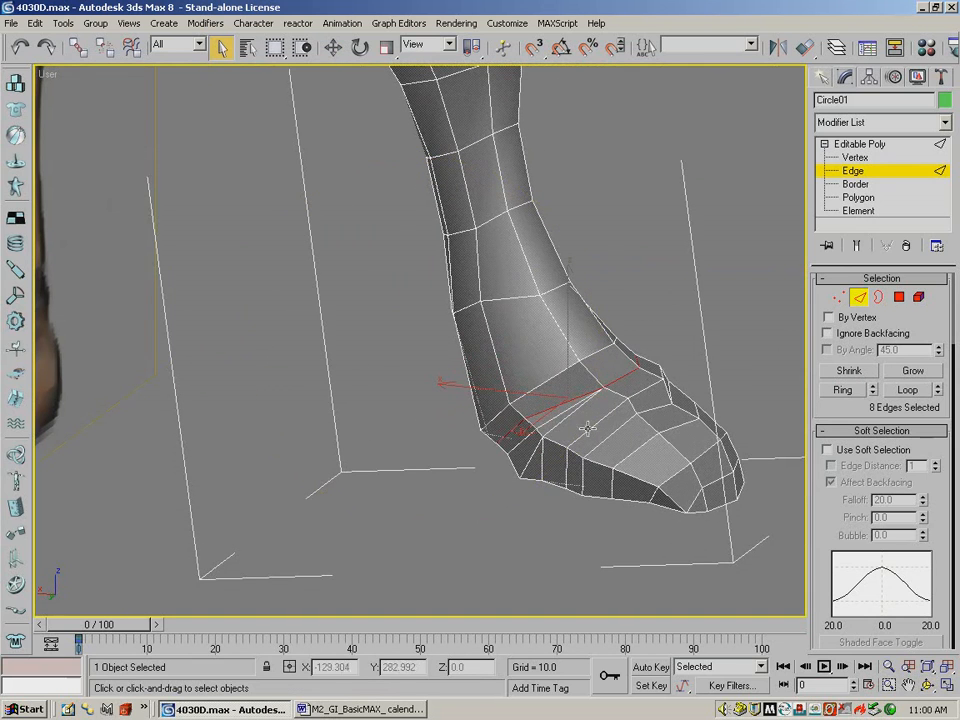
pyautogui.click(928, 686)
pyautogui.moveTo(626, 373); pyautogui.dragTo(370, 372)
pyautogui.click(386, 47)
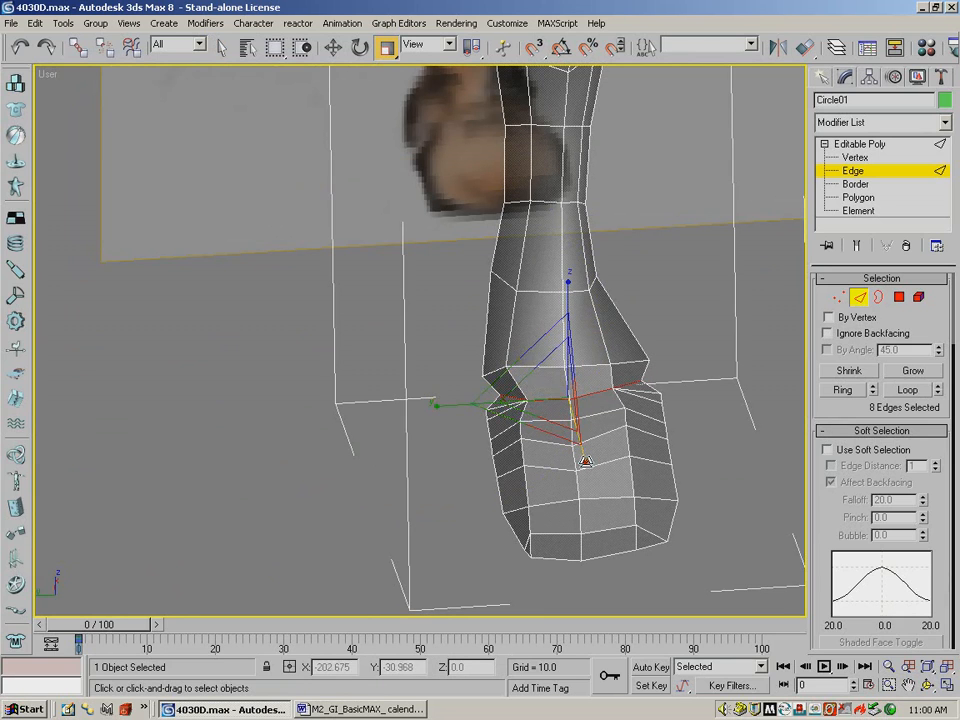
# Select the next edge loop toward the toe, including its missing front edge, and scale it slightly inward across the hoof's width.
pyautogui.click(928, 686)
pyautogui.moveTo(574, 375); pyautogui.dragTo(409, 320)
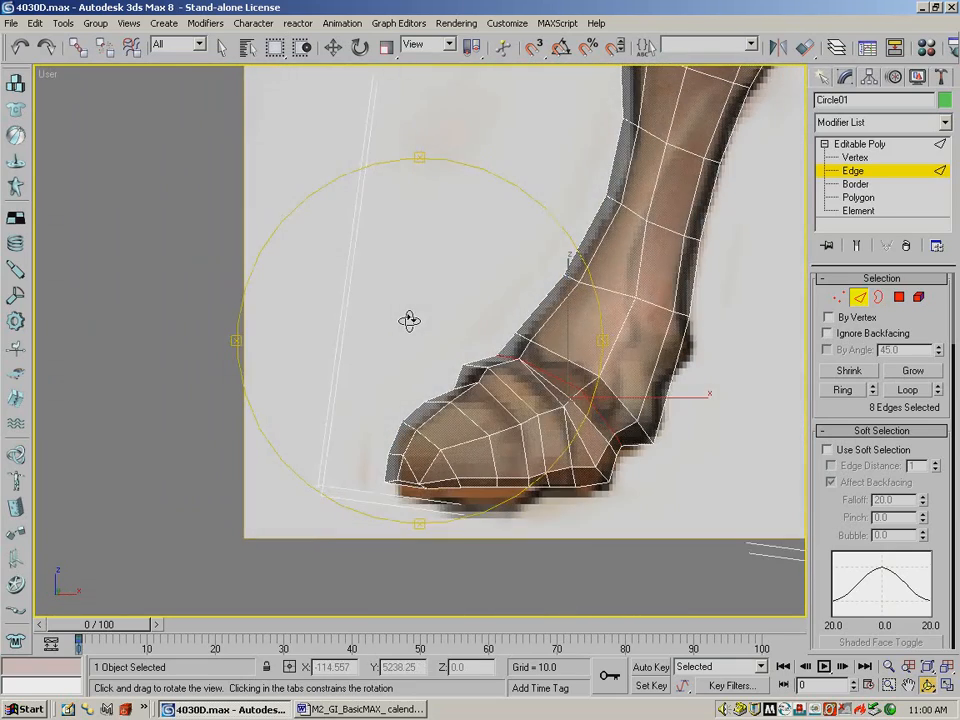
pyautogui.click(222, 47)
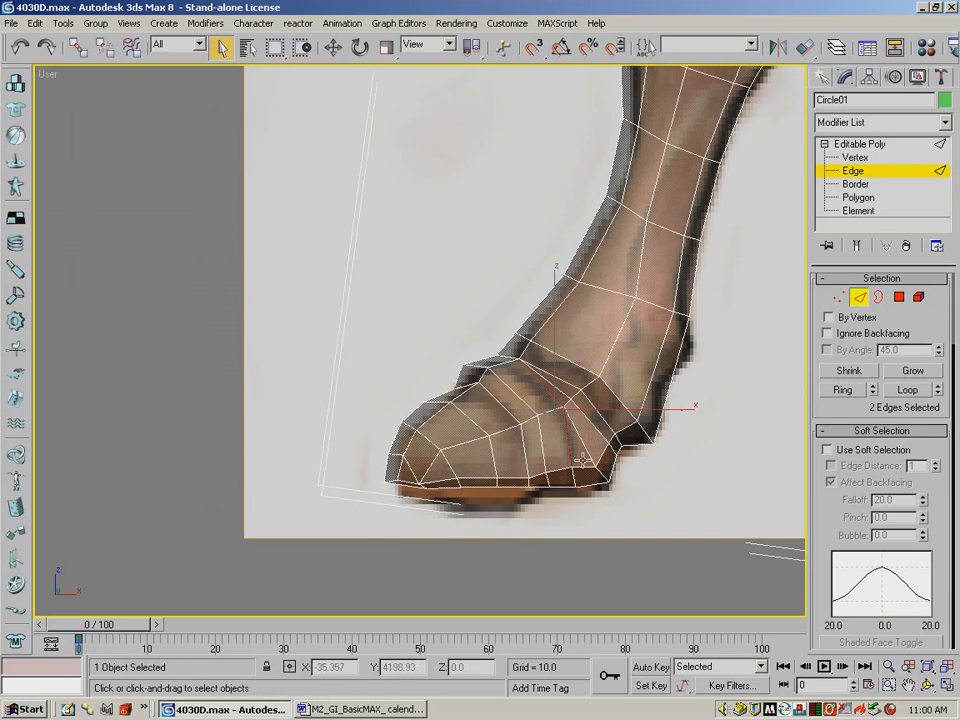
pyautogui.click(906, 389)
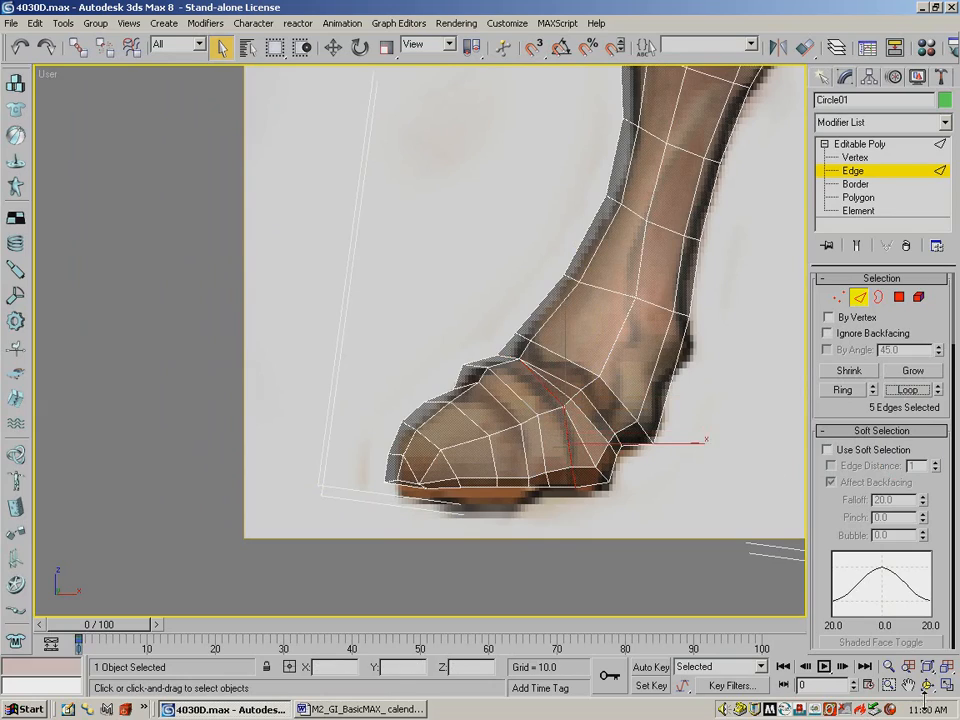
pyautogui.click(927, 686)
pyautogui.moveTo(480, 380); pyautogui.dragTo(723, 395)
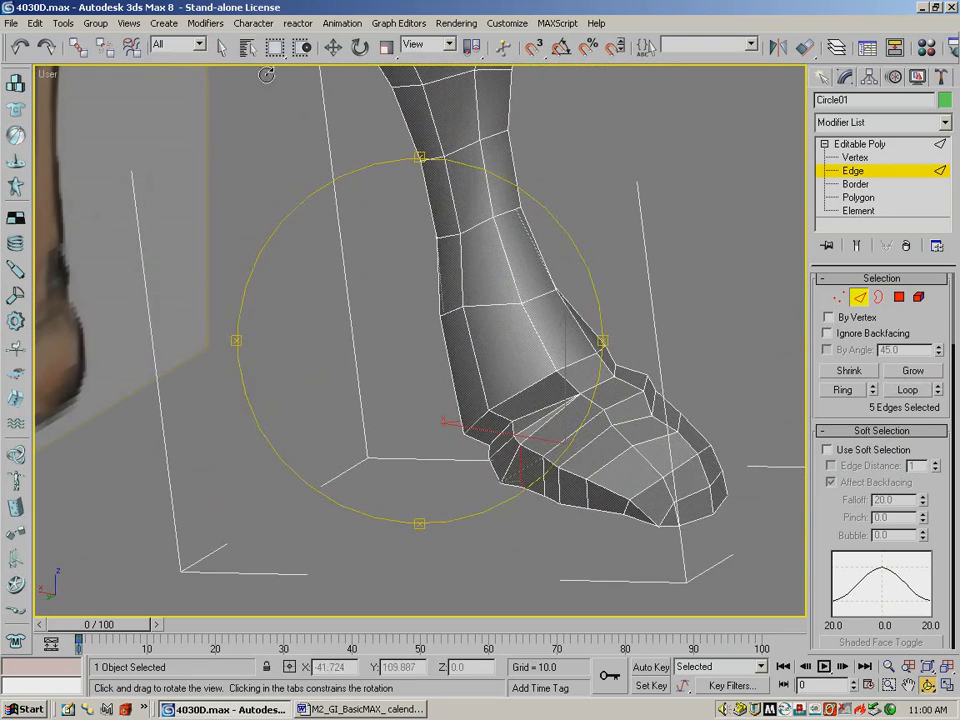
pyautogui.click(221, 47)
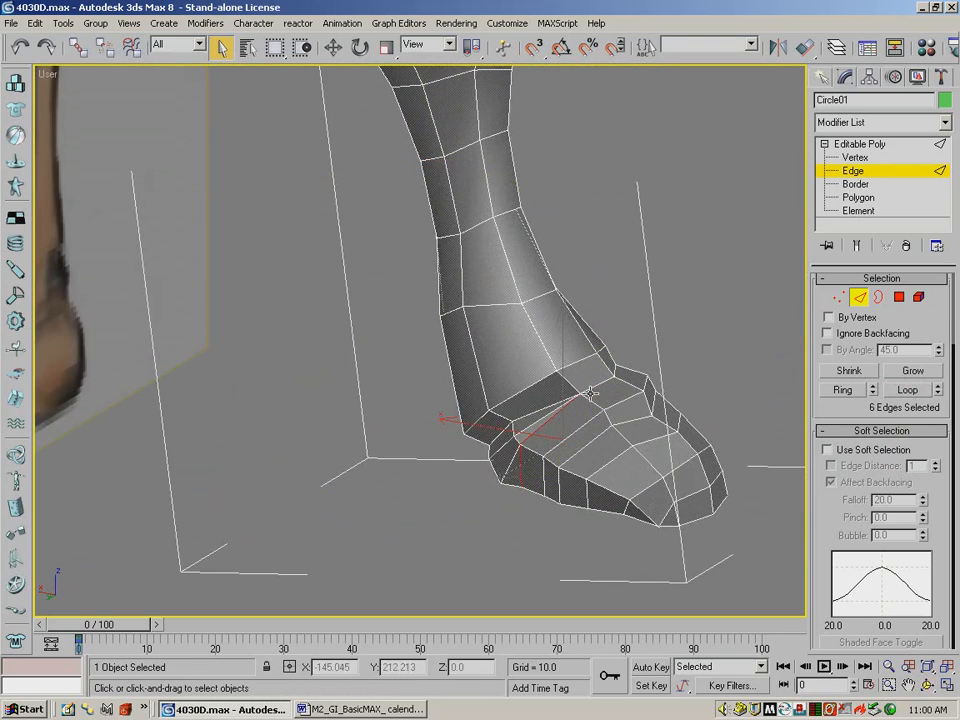
pyautogui.press('r')
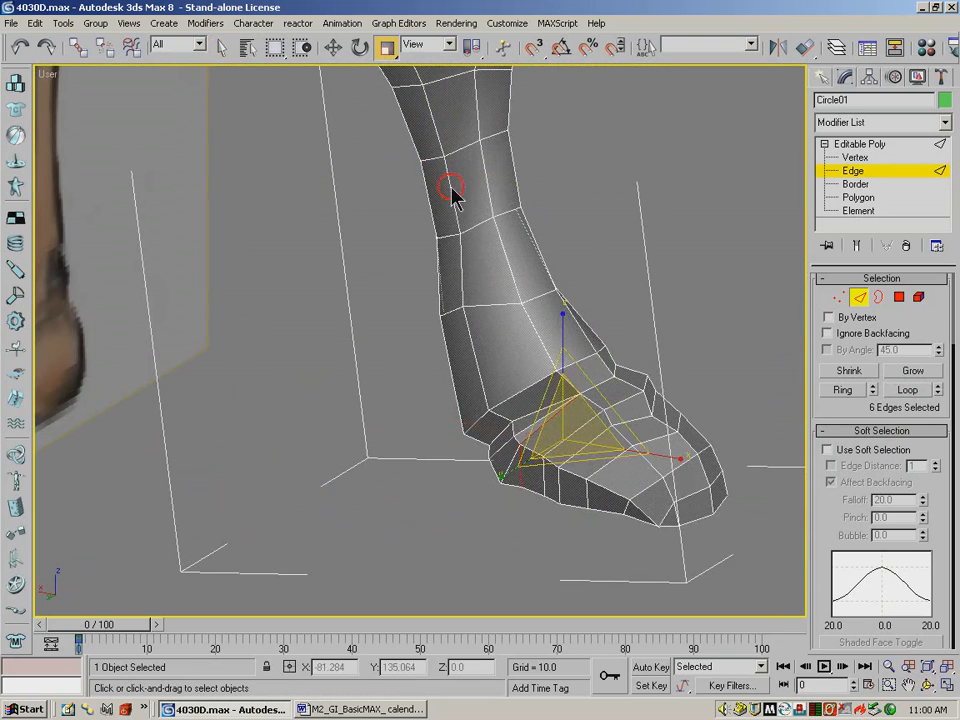
pyautogui.moveTo(513, 474); pyautogui.dragTo(520, 472)
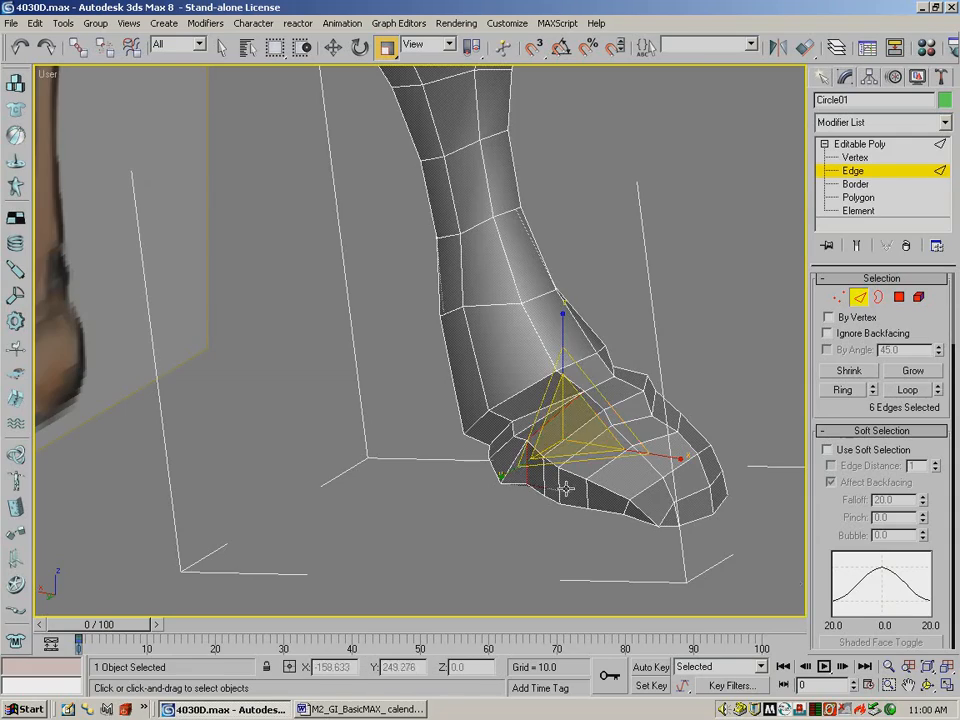
# Compare the creased hoof with the side reference image.
pyautogui.click(924, 684)
pyautogui.moveTo(506, 422); pyautogui.dragTo(235, 338)
pyautogui.click(330, 47)
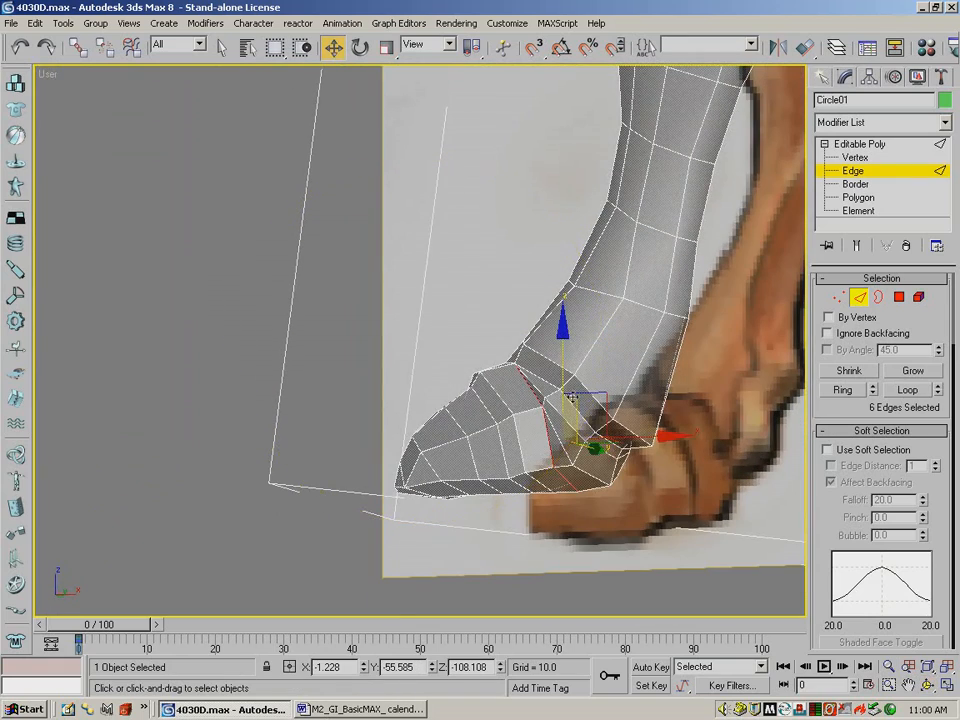
pyautogui.click(923, 683)
pyautogui.moveTo(525, 370); pyautogui.dragTo(569, 377)
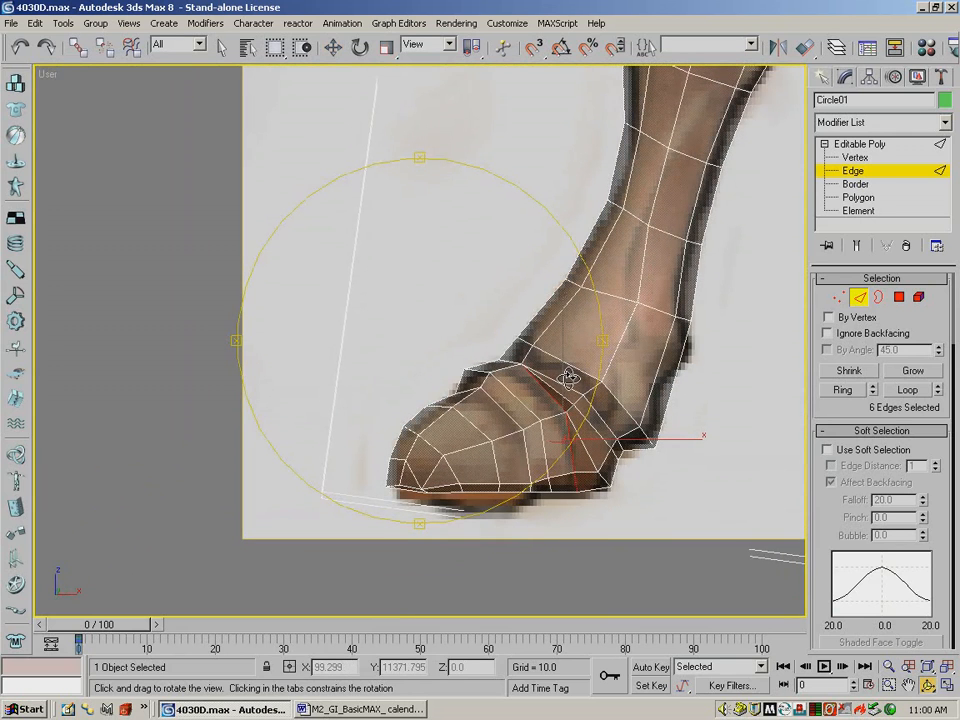
pyautogui.moveTo(569, 378); pyautogui.dragTo(583, 380)
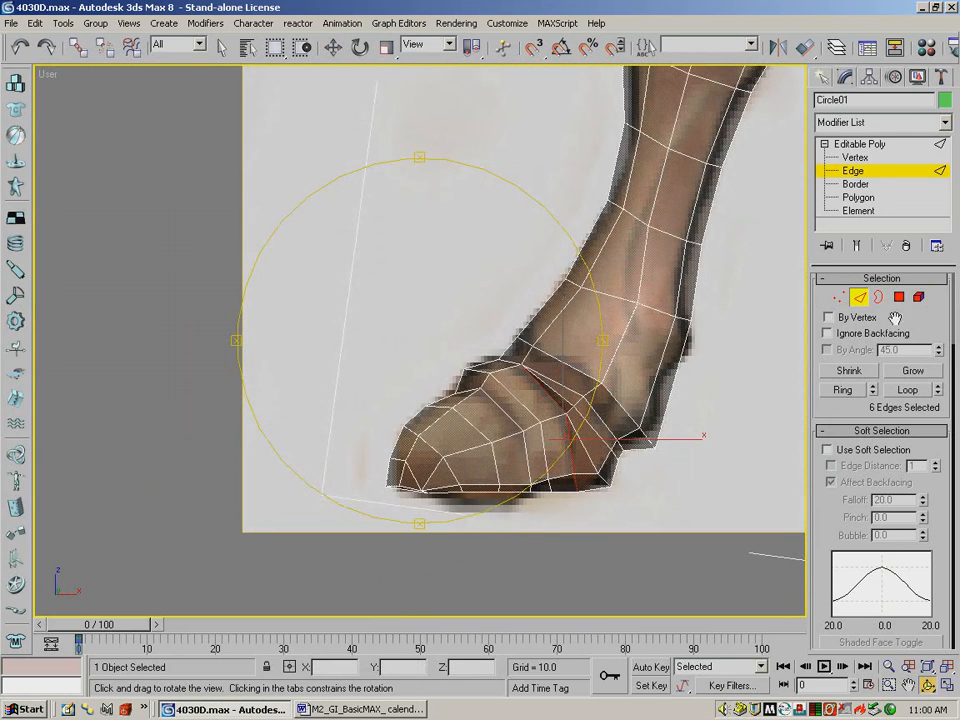
pyautogui.rightClick(242, 70)
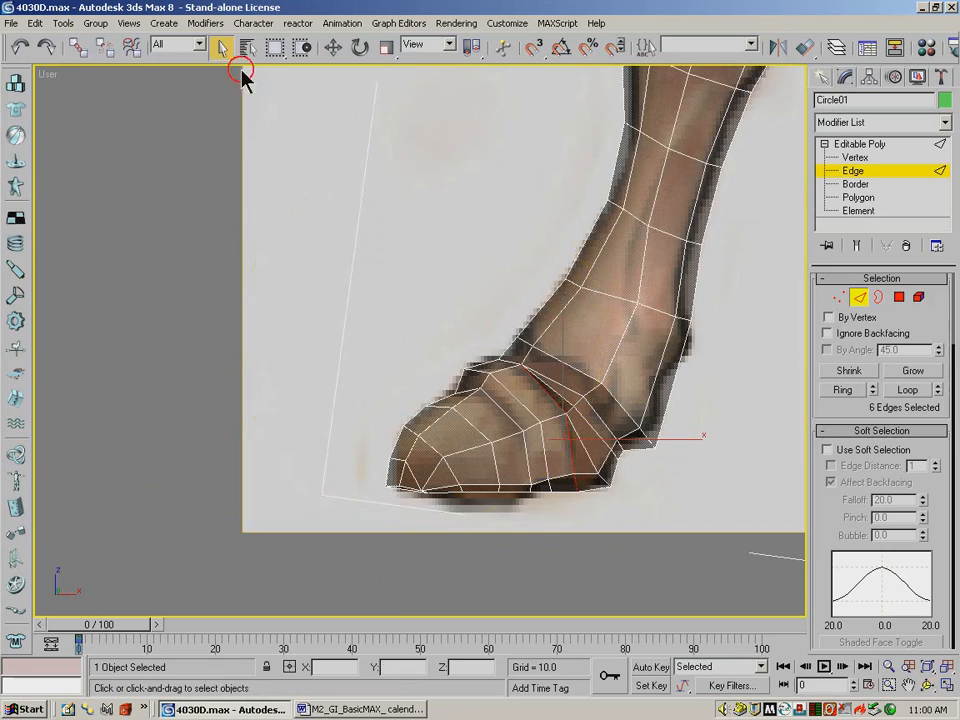
# Select the edge loop across the middle of the hoof and scale it to about 84% along Y.
pyautogui.click(522, 425)
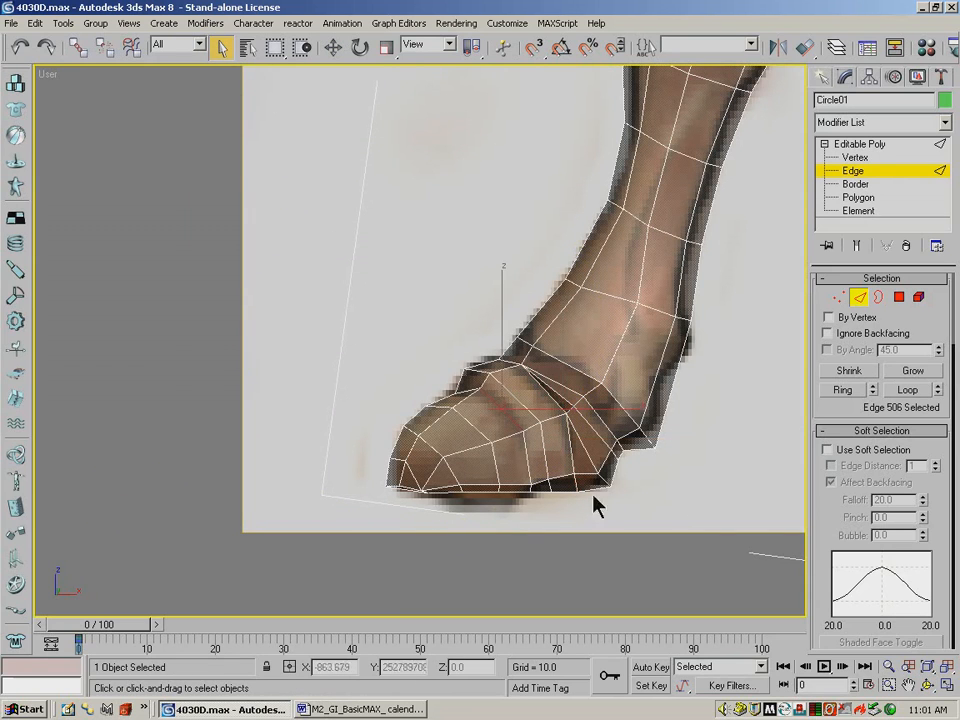
pyautogui.click(909, 390)
pyautogui.click(922, 683)
pyautogui.moveTo(666, 516); pyautogui.dragTo(469, 113)
pyautogui.click(385, 48)
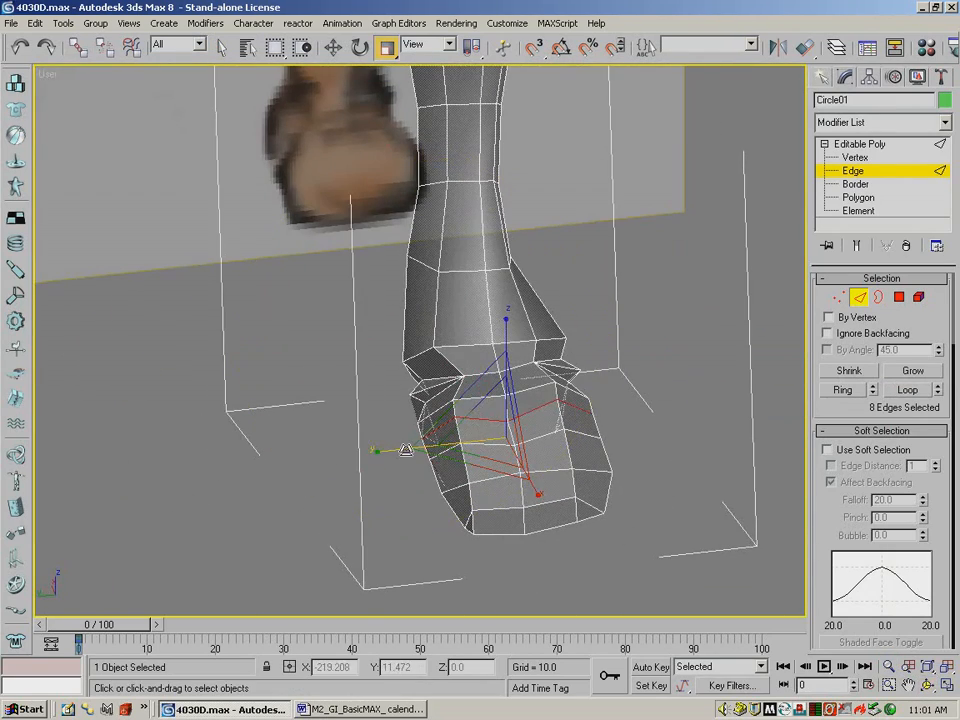
pyautogui.moveTo(405, 450); pyautogui.dragTo(410, 450)
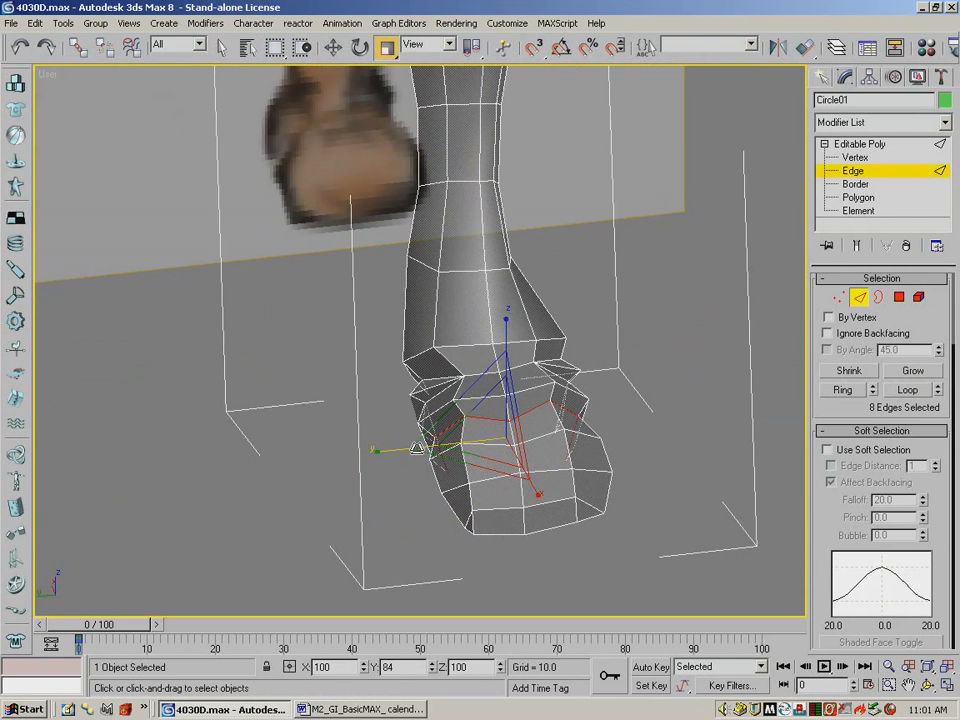
# Move the vertex at the toe's lower corner outward along Y to about -45.4.
pyautogui.click(934, 687)
pyautogui.moveTo(456, 369); pyautogui.dragTo(441, 395)
pyautogui.click(838, 297)
pyautogui.click(454, 536)
pyautogui.click(408, 540)
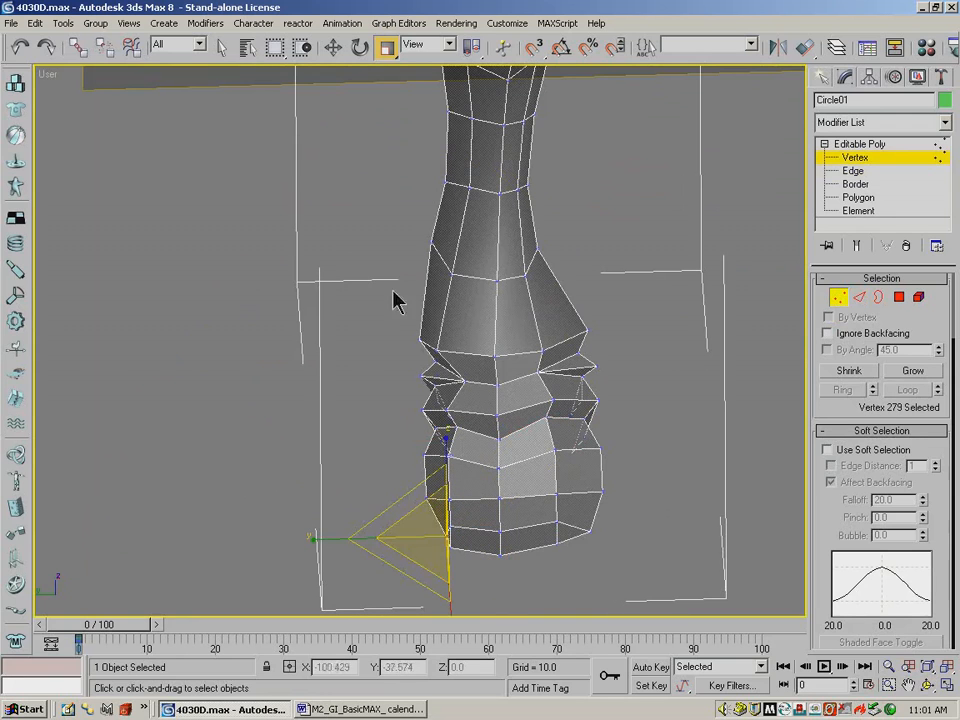
pyautogui.click(328, 47)
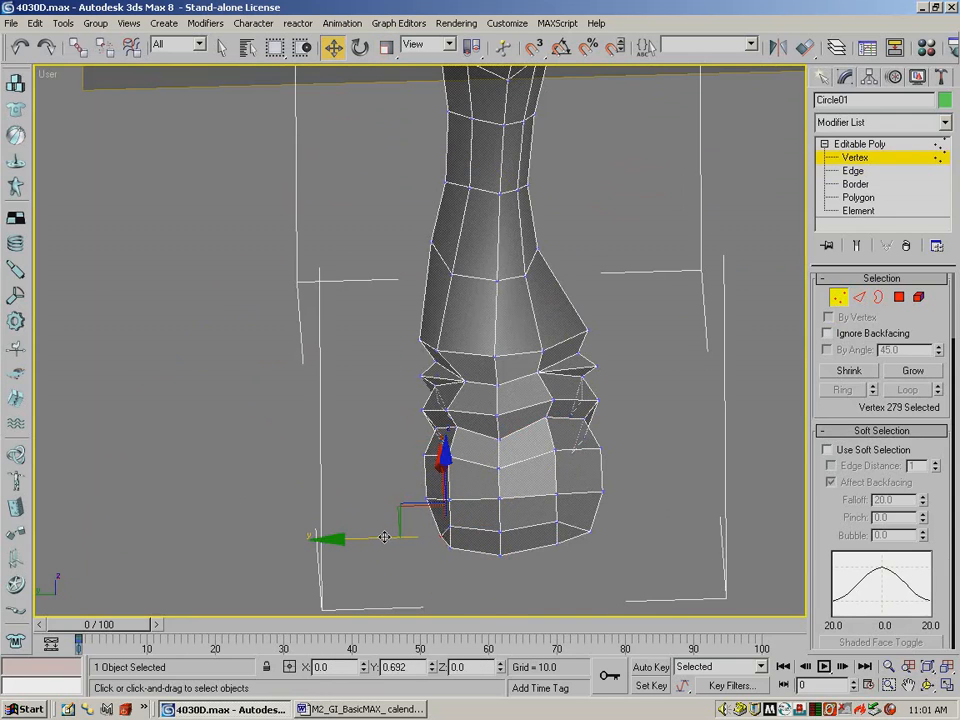
pyautogui.moveTo(383, 537); pyautogui.dragTo(377, 538)
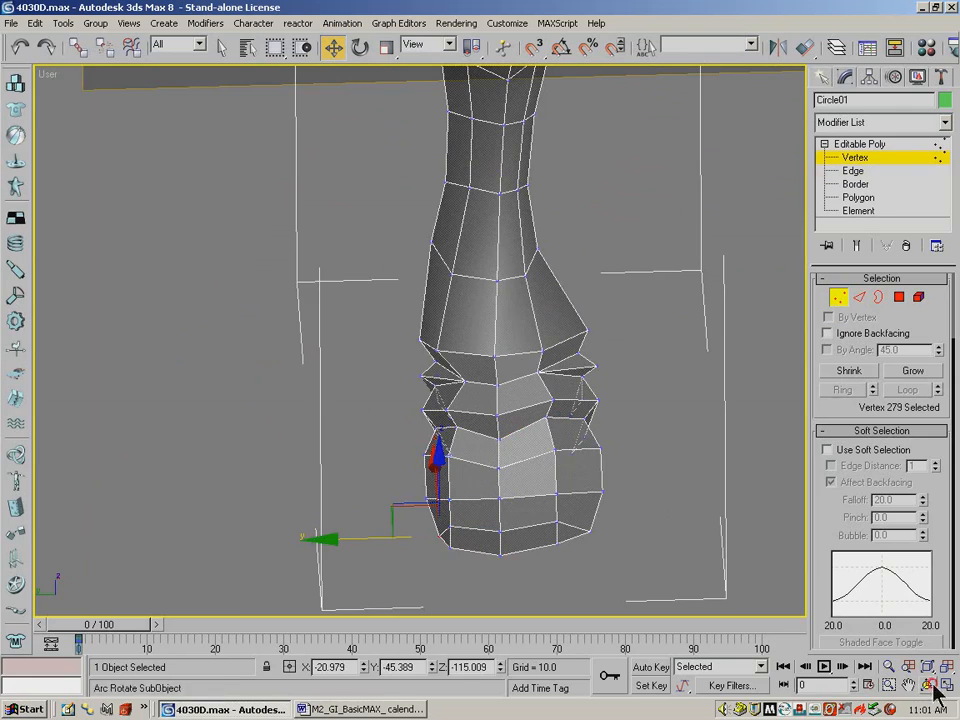
# Move the next vertex behind the toe corner outward along the hoof's lower edge.
pyautogui.hotkey('ctrl', 'r')
pyautogui.moveTo(456, 377); pyautogui.dragTo(431, 225)
pyautogui.click(332, 48)
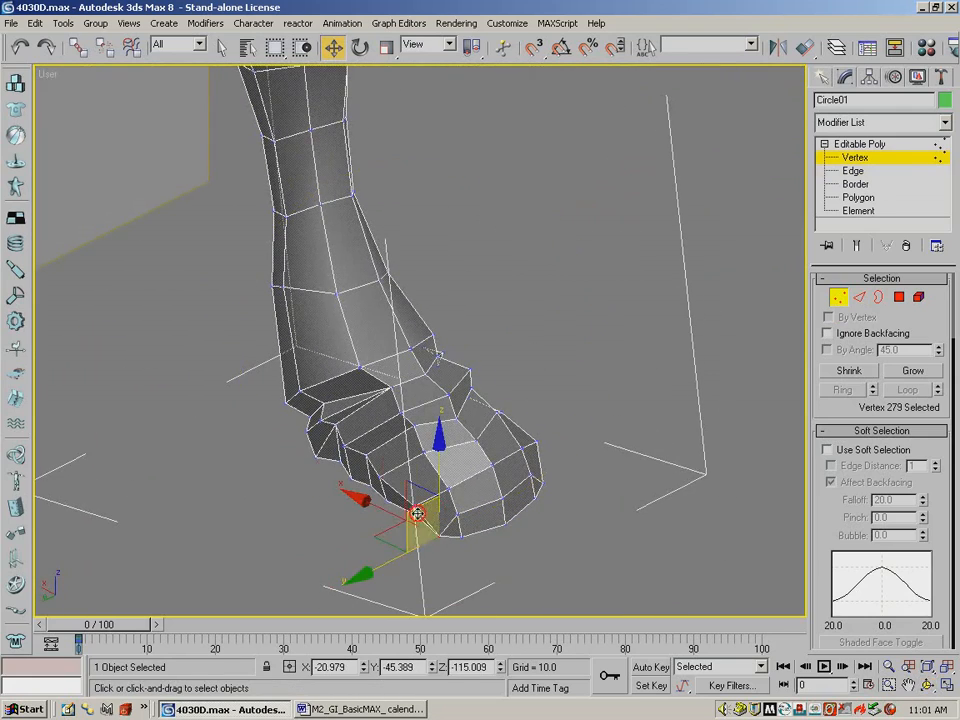
pyautogui.click(414, 514)
pyautogui.moveTo(377, 506); pyautogui.dragTo(373, 546)
# Move the lower edge vertex behind the opposite toe corner outward along Y to about -67.0.
pyautogui.click(928, 690)
pyautogui.moveTo(560, 380); pyautogui.dragTo(354, 364)
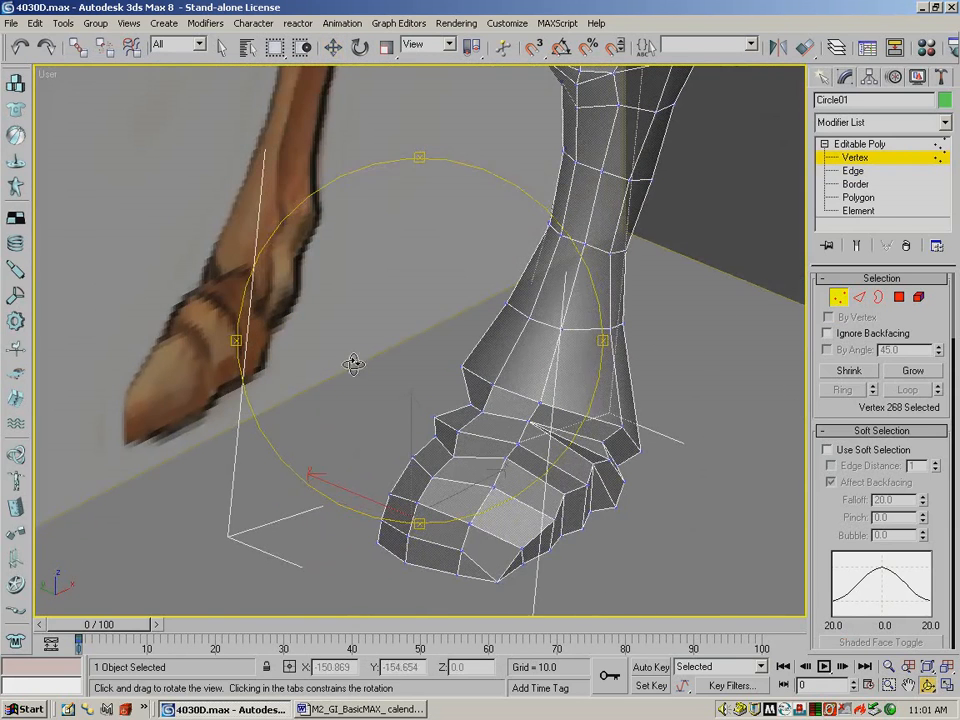
pyautogui.click(333, 47)
pyautogui.click(524, 563)
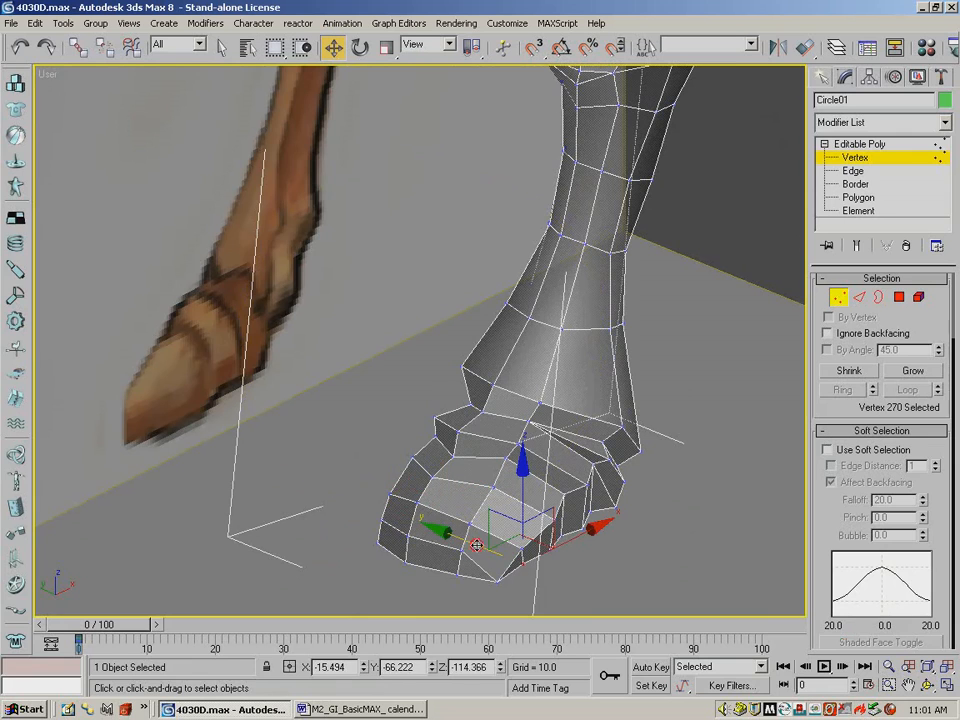
pyautogui.moveTo(481, 548); pyautogui.dragTo(485, 550)
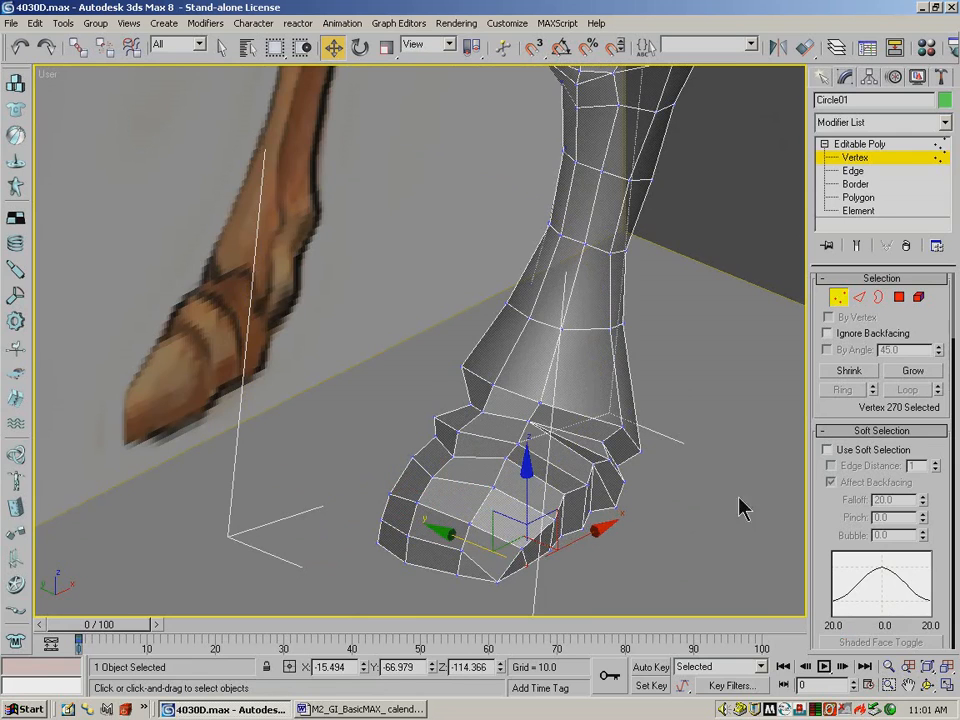
# Select the row of vertices along the lower edge of the hoof in the side view and turn the underside into view.
pyautogui.click(926, 685)
pyautogui.moveTo(594, 454); pyautogui.dragTo(505, 395)
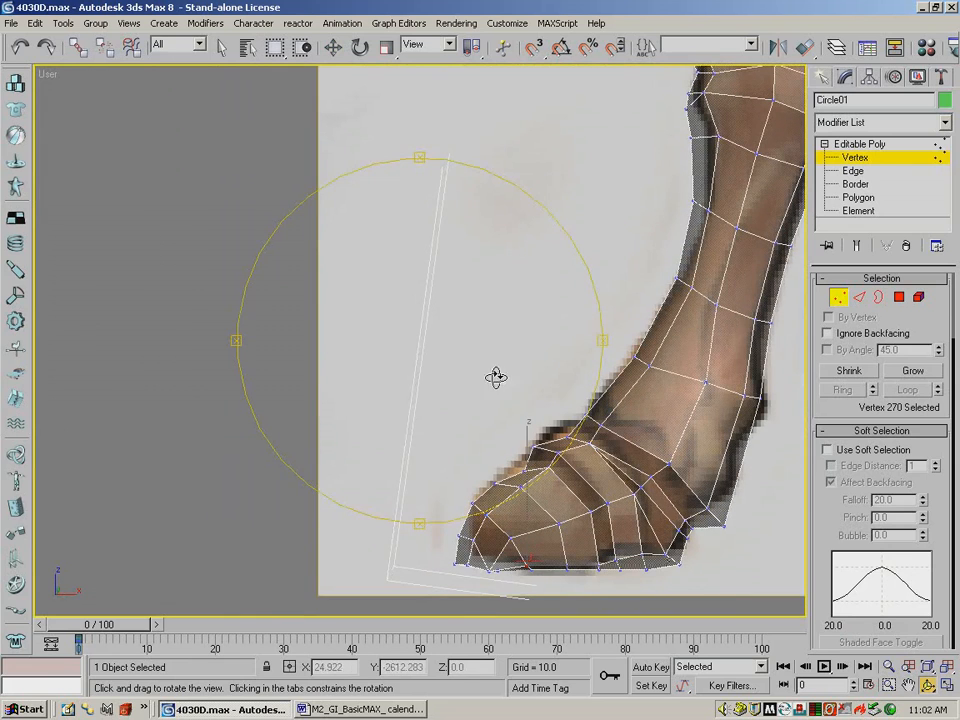
pyautogui.press('w')
pyautogui.click(321, 584)
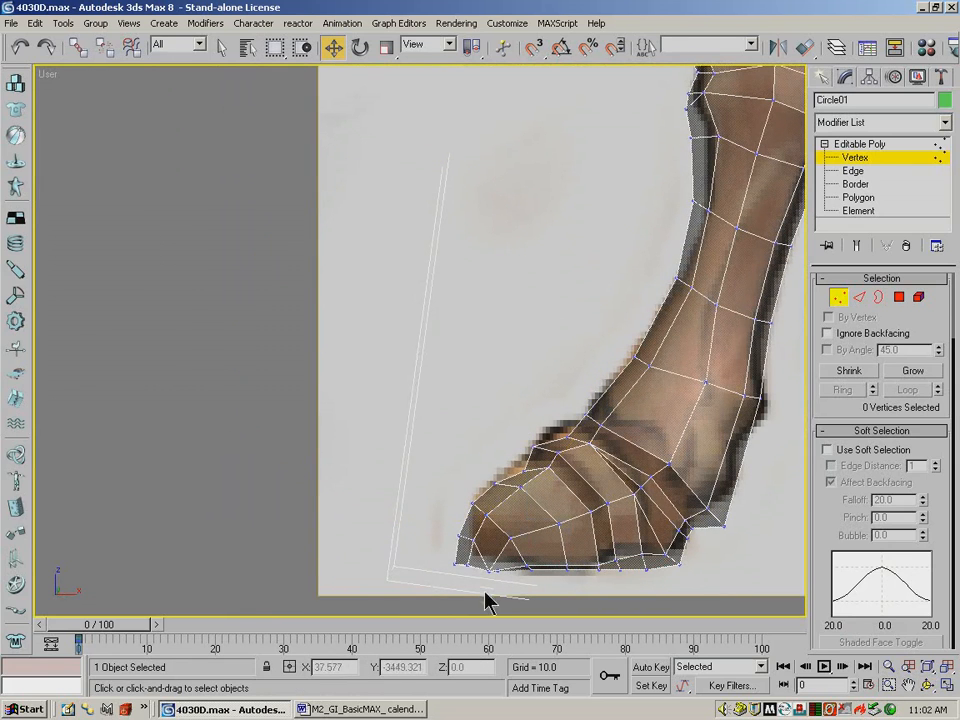
pyautogui.moveTo(578, 590); pyautogui.dragTo(664, 565)
pyautogui.click(926, 685)
pyautogui.moveTo(589, 525); pyautogui.dragTo(538, 415)
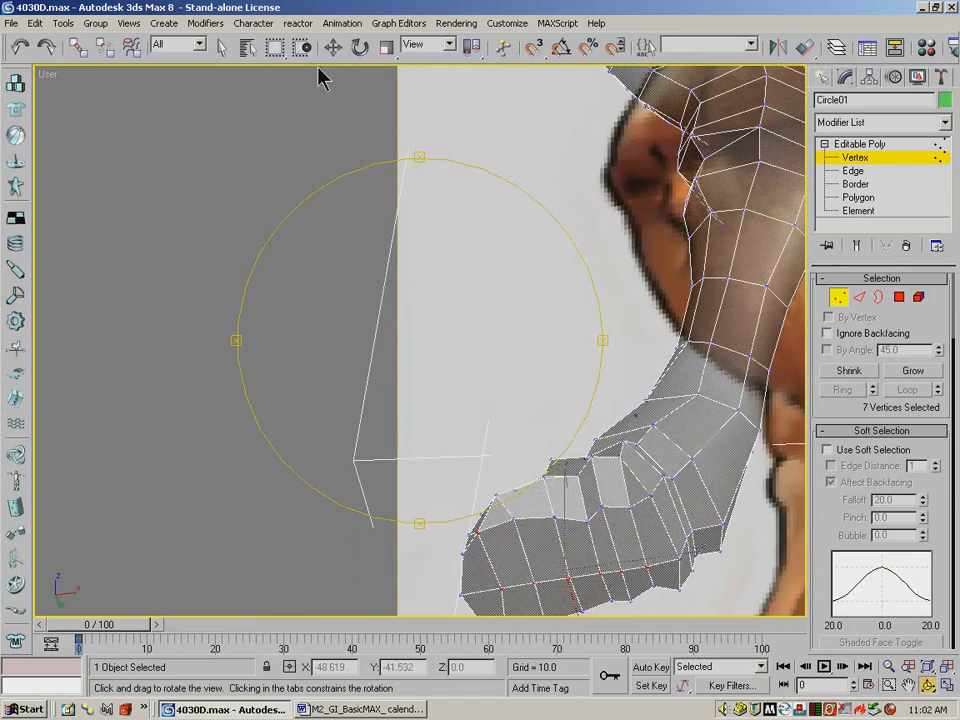
# Add the vertices along both side edges of the hoof's sole to the selection, reaching 15 vertices.
pyautogui.click(333, 47)
pyautogui.keyDown('ctrl'); pyautogui.click(513, 520); pyautogui.keyUp('ctrl')
pyautogui.keyDown('ctrl'); pyautogui.click(555, 519); pyautogui.keyUp('ctrl')
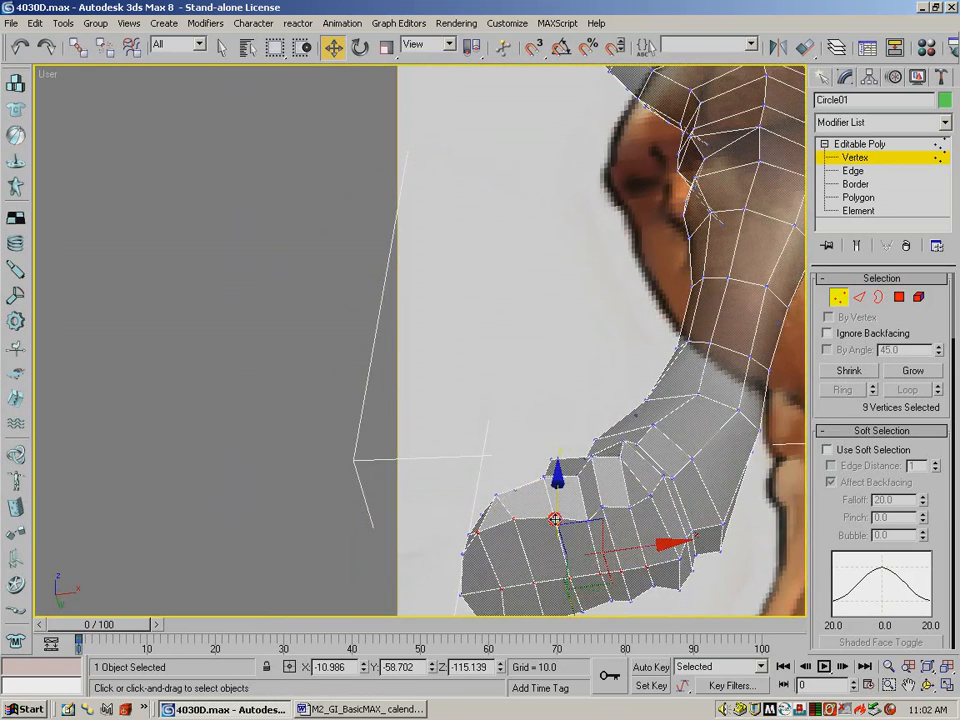
pyautogui.keyDown('ctrl'); pyautogui.click(603, 508); pyautogui.keyUp('ctrl')
pyautogui.keyDown('ctrl'); pyautogui.click(621, 517); pyautogui.keyUp('ctrl')
pyautogui.keyDown('ctrl'); pyautogui.click(631, 506); pyautogui.keyUp('ctrl')
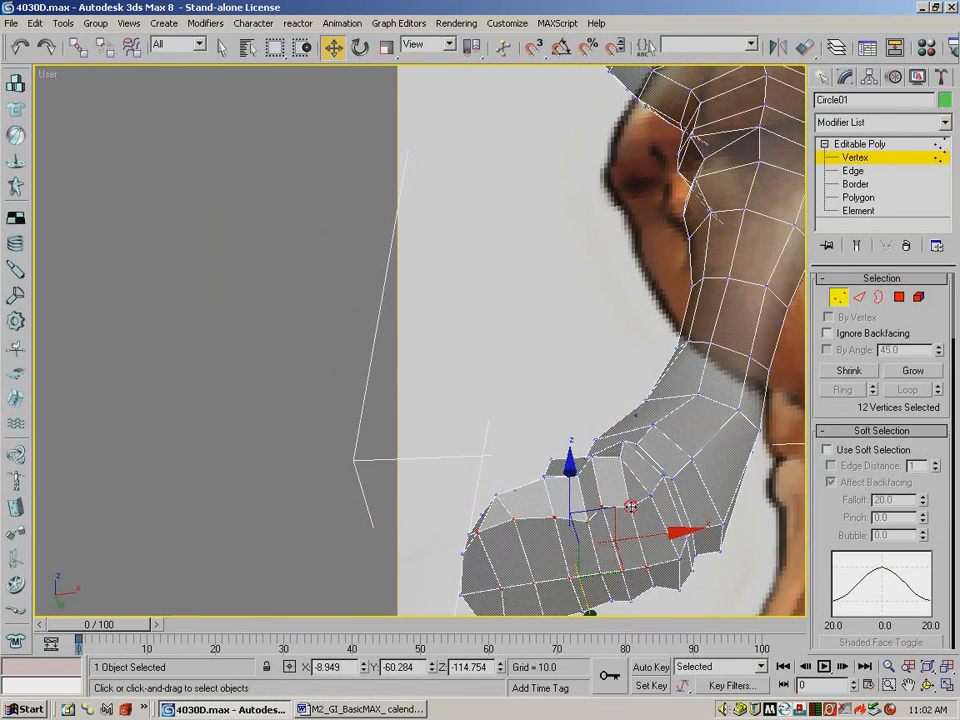
pyautogui.keyDown('ctrl'); pyautogui.click(653, 588); pyautogui.keyUp('ctrl')
pyautogui.keyDown('ctrl'); pyautogui.click(630, 606); pyautogui.keyUp('ctrl')
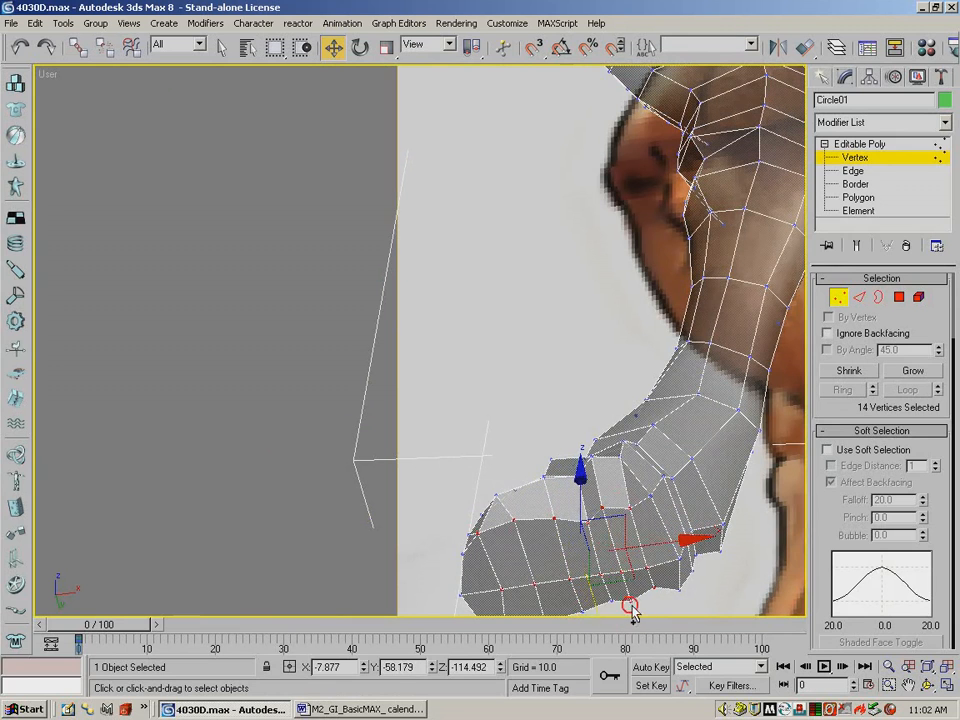
pyautogui.keyDown('ctrl'); pyautogui.click(611, 602); pyautogui.keyUp('ctrl')
# Add the remaining sole vertices around the far edge and toe of the hoof to the selection, reaching 21 vertices.
pyautogui.click(888, 668)
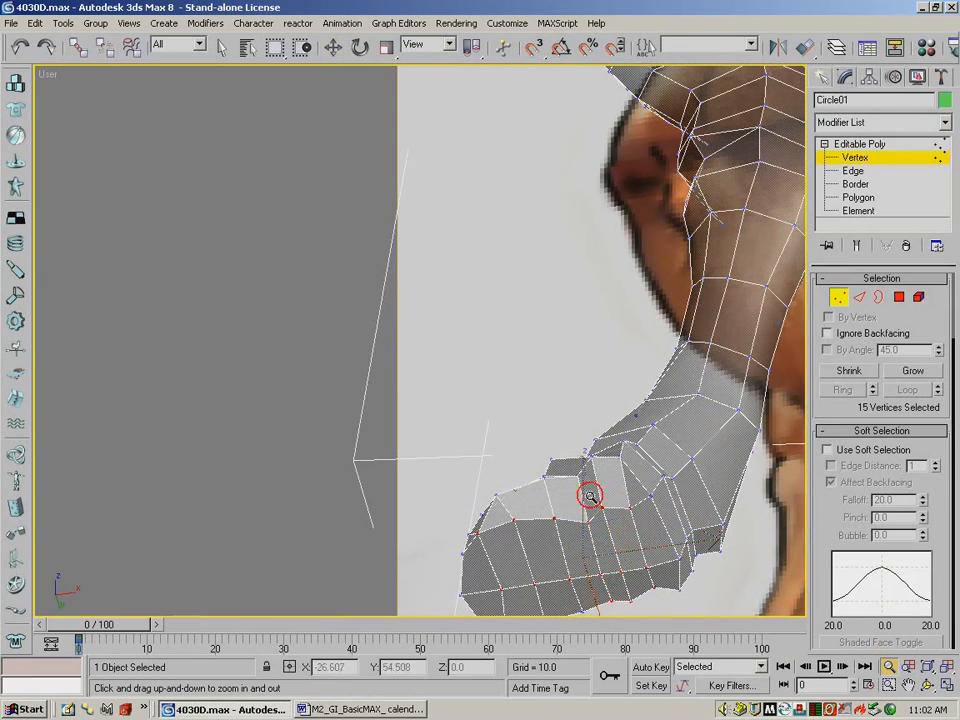
pyautogui.moveTo(589, 495); pyautogui.dragTo(558, 465)
pyautogui.click(333, 48)
pyautogui.keyDown('ctrl'); pyautogui.click(547, 553); pyautogui.keyUp('ctrl')
pyautogui.keyDown('ctrl'); pyautogui.click(515, 565); pyautogui.keyUp('ctrl')
pyautogui.keyDown('ctrl'); pyautogui.click(471, 572); pyautogui.keyUp('ctrl')
pyautogui.keyDown('ctrl'); pyautogui.click(466, 561); pyautogui.keyUp('ctrl')
pyautogui.keyDown('ctrl'); pyautogui.click(451, 537); pyautogui.keyUp('ctrl')
pyautogui.keyDown('ctrl'); pyautogui.click(455, 508); pyautogui.keyUp('ctrl')
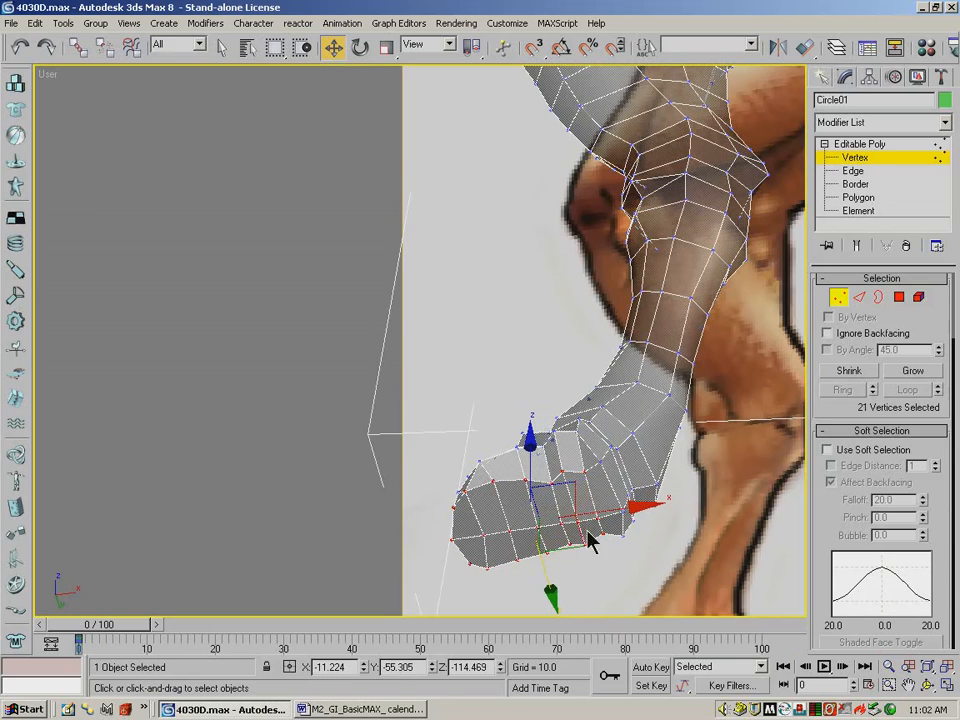
# Reduce the selection to 17 sole vertices by removing the rearmost ones near the heel.
pyautogui.click(926, 686)
pyautogui.moveTo(594, 319); pyautogui.dragTo(610, 378)
pyautogui.click(332, 47)
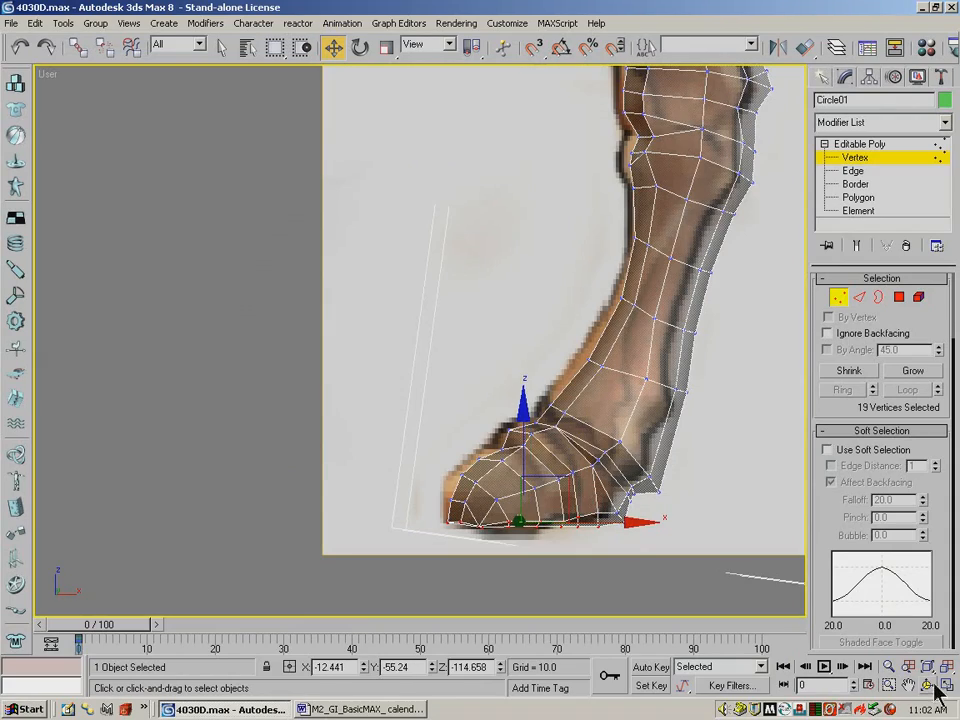
pyautogui.click(930, 686)
pyautogui.moveTo(545, 470); pyautogui.dragTo(411, 189)
pyautogui.click(334, 50)
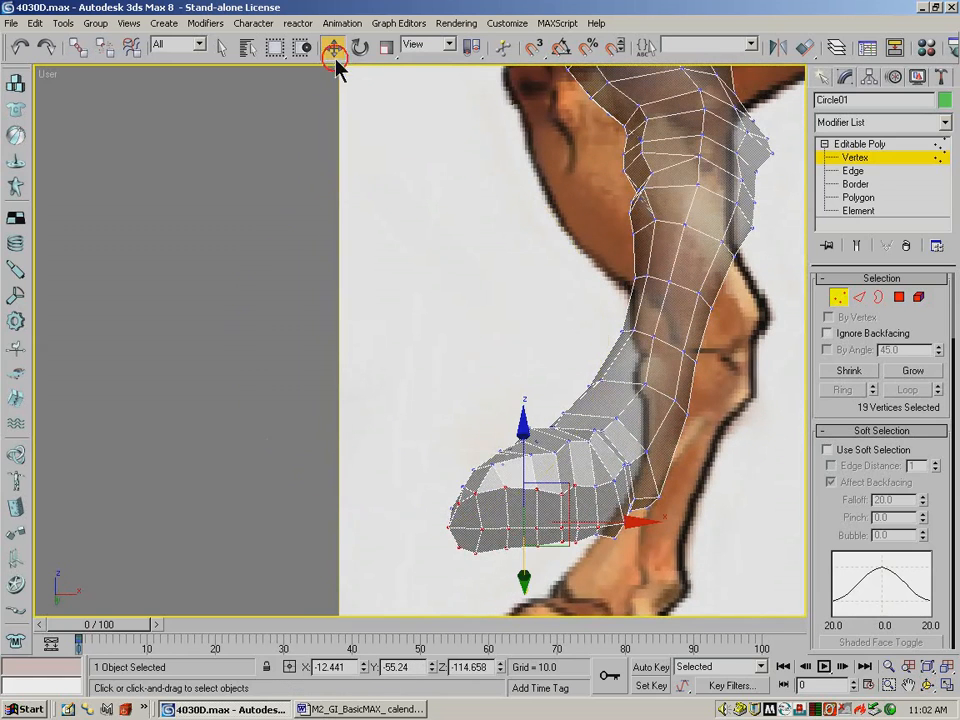
pyautogui.keyDown('alt'); pyautogui.click(574, 480); pyautogui.keyUp('alt')
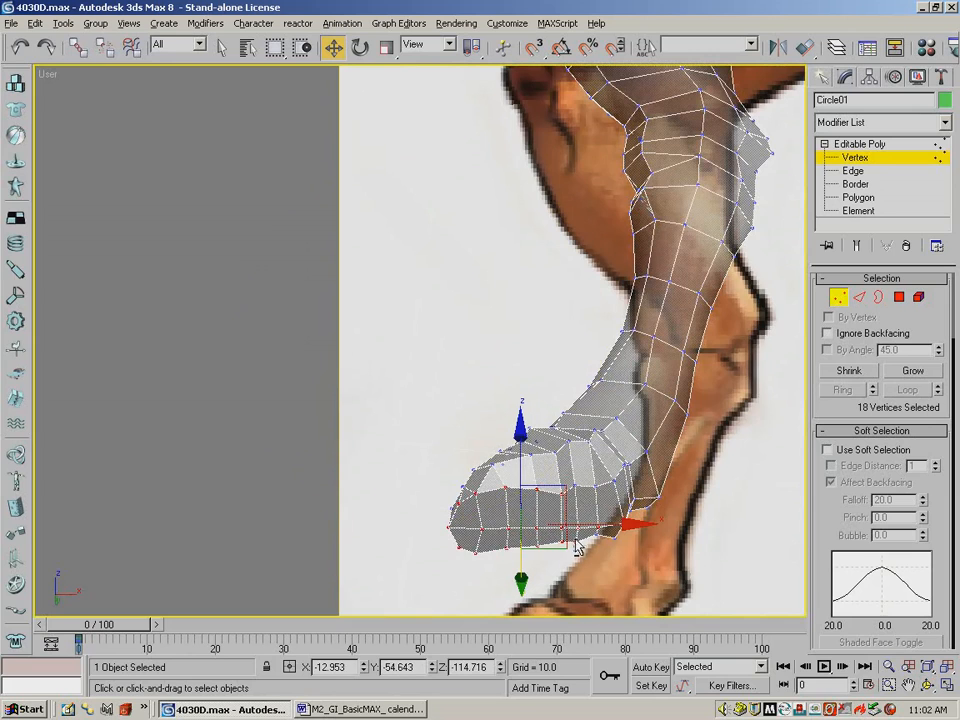
pyautogui.keyDown('alt'); pyautogui.click(576, 540); pyautogui.keyUp('alt')
# Scale the selected sole vertices down along Z until the bottom of the hoof is flat.
pyautogui.click(929, 685)
pyautogui.moveTo(546, 369)
pyautogui.mouseDown()
pyautogui.moveTo(545, 415)
pyautogui.moveTo(532, 366)
pyautogui.mouseUp()
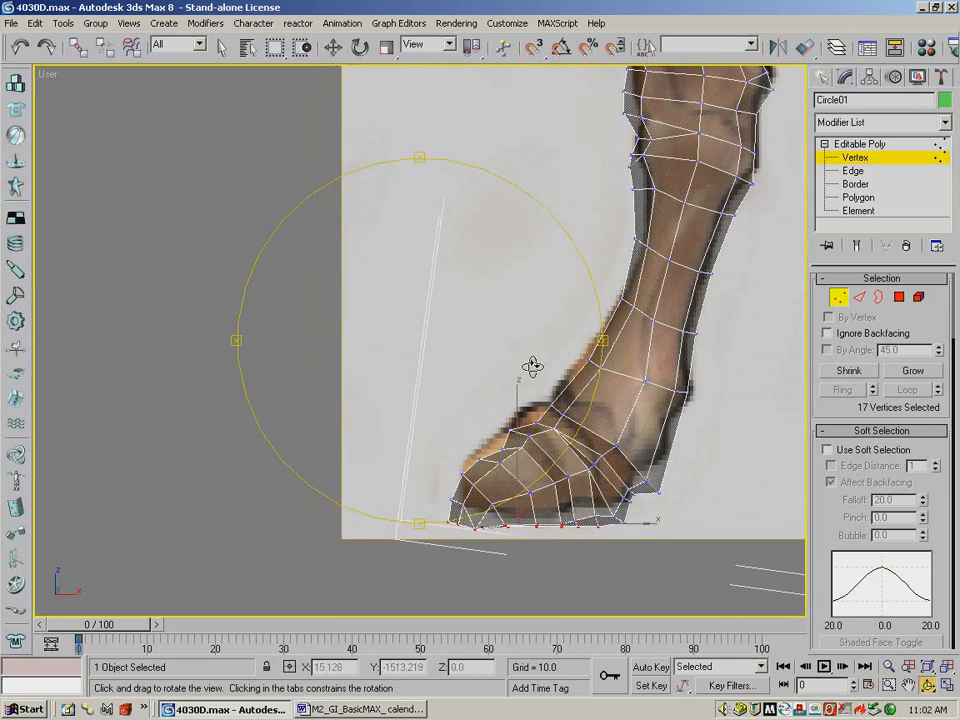
pyautogui.click(386, 47)
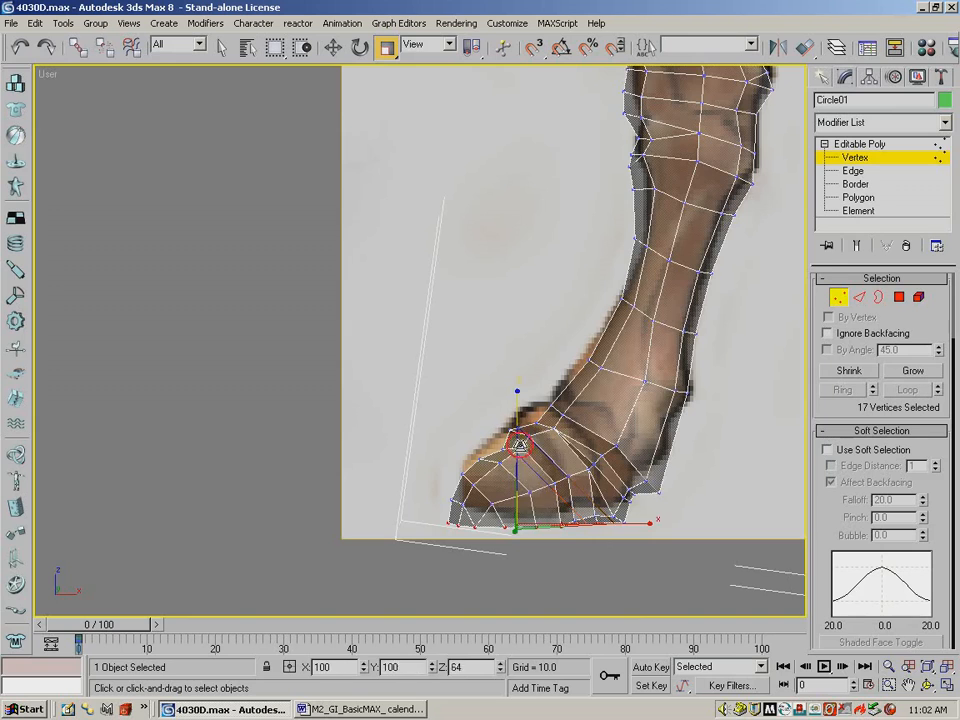
# Lower the flattened sole vertices slightly in the Front view to match the bottom of the hoof in the reference image.
pyautogui.press('f')
pyautogui.click(889, 686)
pyautogui.moveTo(330, 489); pyautogui.dragTo(470, 595)
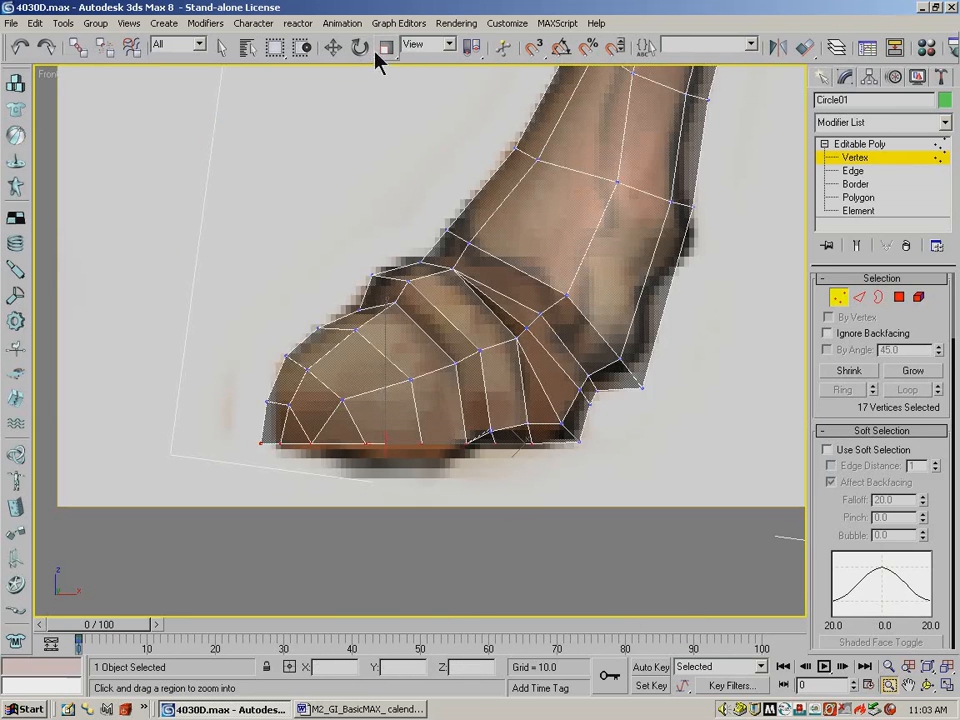
pyautogui.press('w')
pyautogui.moveTo(385, 330); pyautogui.dragTo(384, 353)
pyautogui.click(889, 667)
pyautogui.moveTo(443, 300); pyautogui.dragTo(441, 376)
pyautogui.click(928, 685)
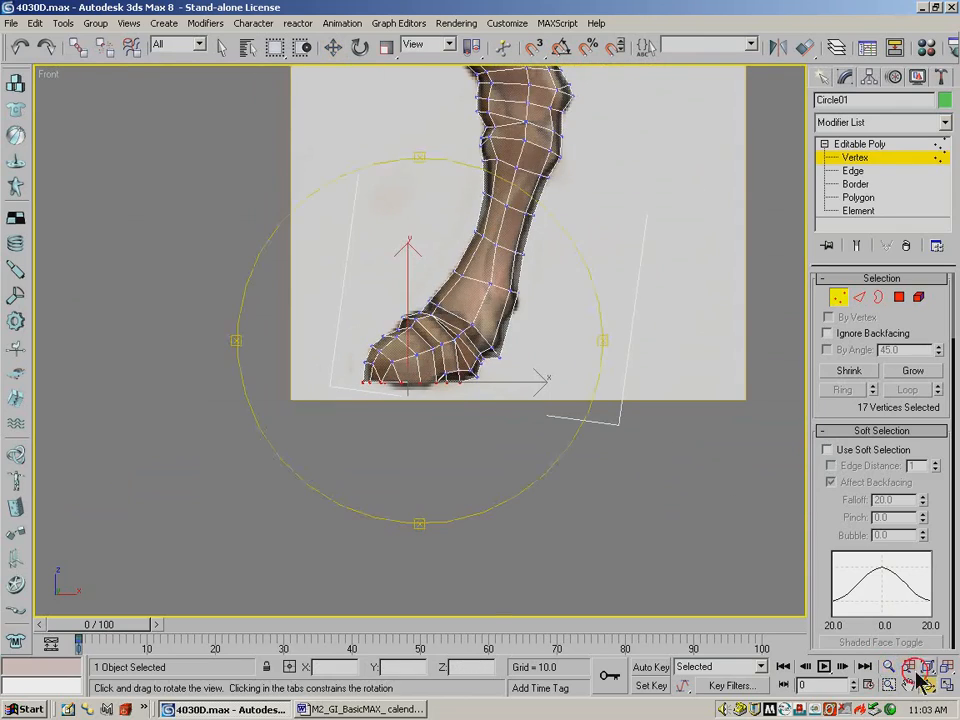
pyautogui.moveTo(431, 244)
pyautogui.mouseDown()
pyautogui.moveTo(688, 249)
pyautogui.moveTo(424, 253)
pyautogui.mouseUp()
# Leave vertex editing, reselect the leg in the Front view and turn off its see-through display.
pyautogui.press('f')
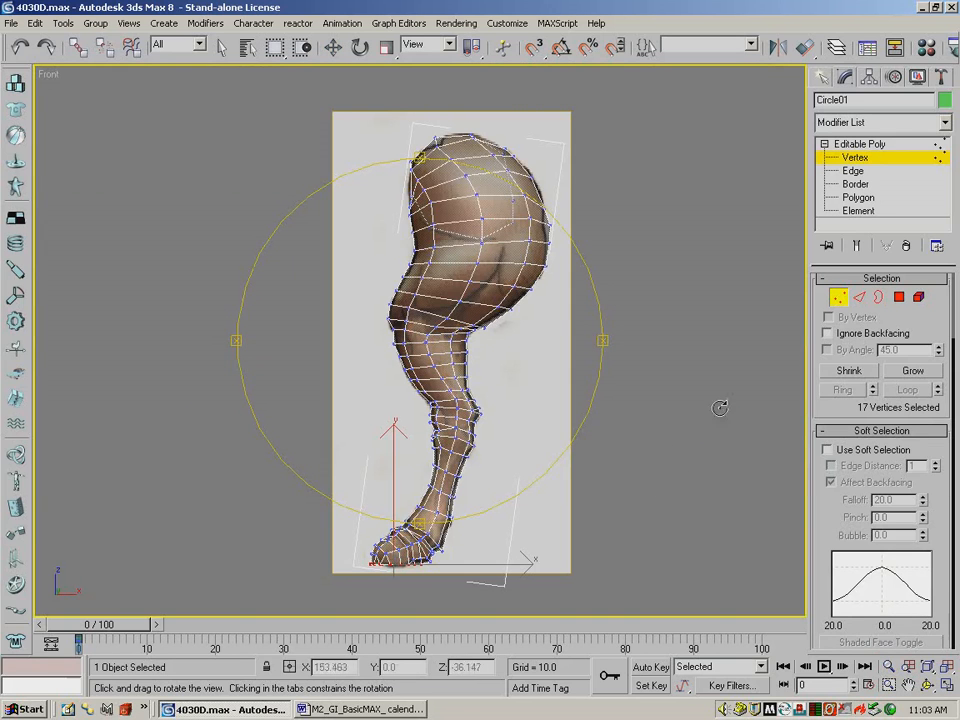
pyautogui.click(838, 297)
pyautogui.click(699, 360)
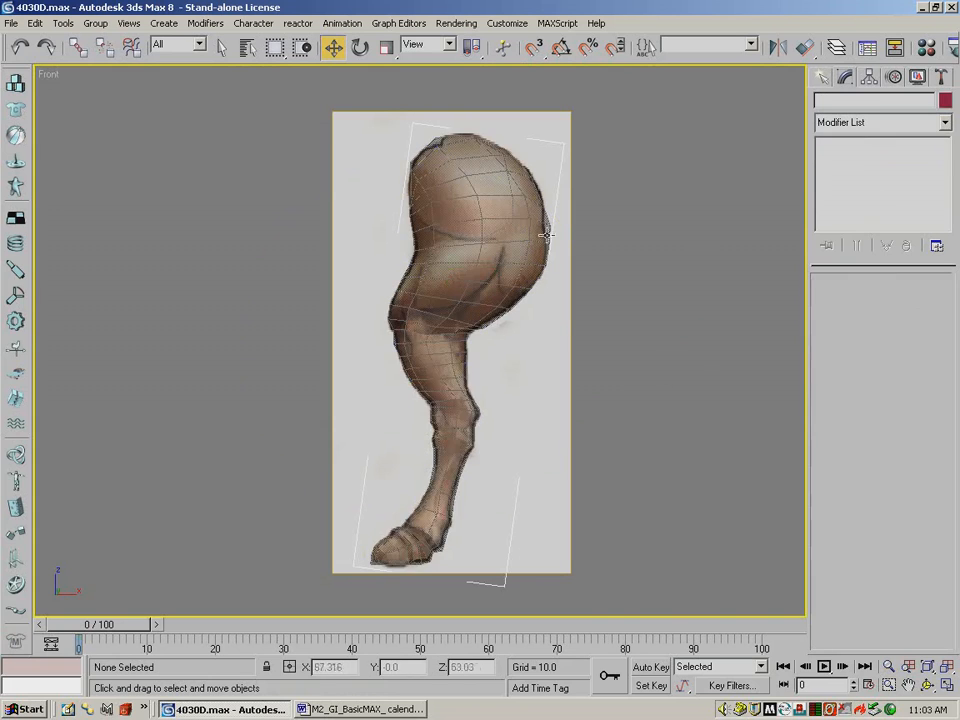
pyautogui.click(530, 210)
pyautogui.hotkey('alt', 'x')
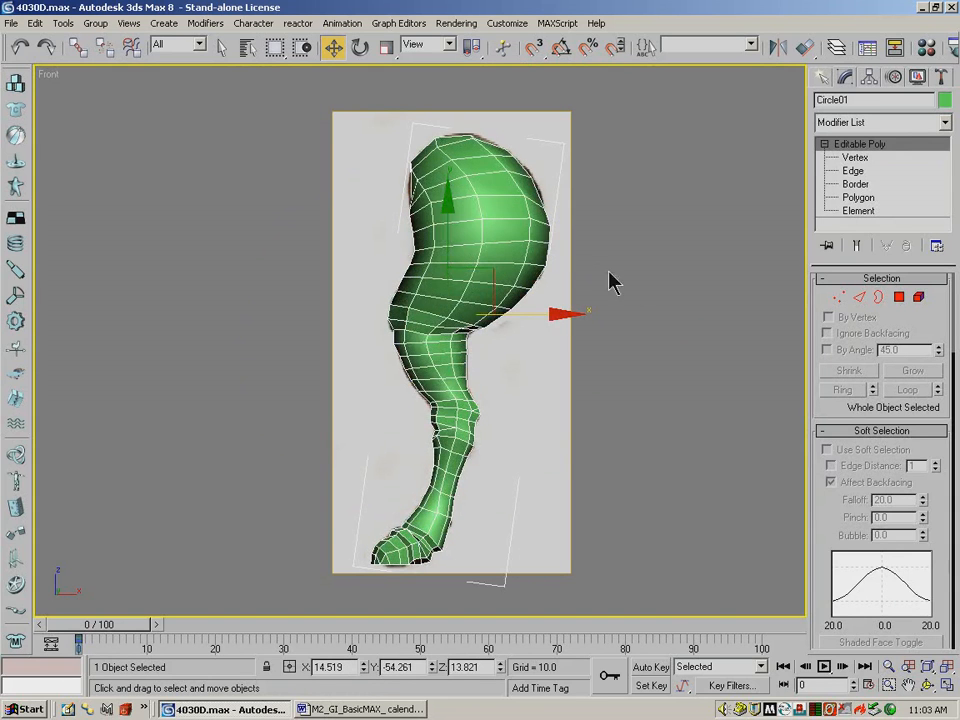
# Change the leg's object color from the basic palette to dark golden yellow.
pyautogui.click(945, 100)
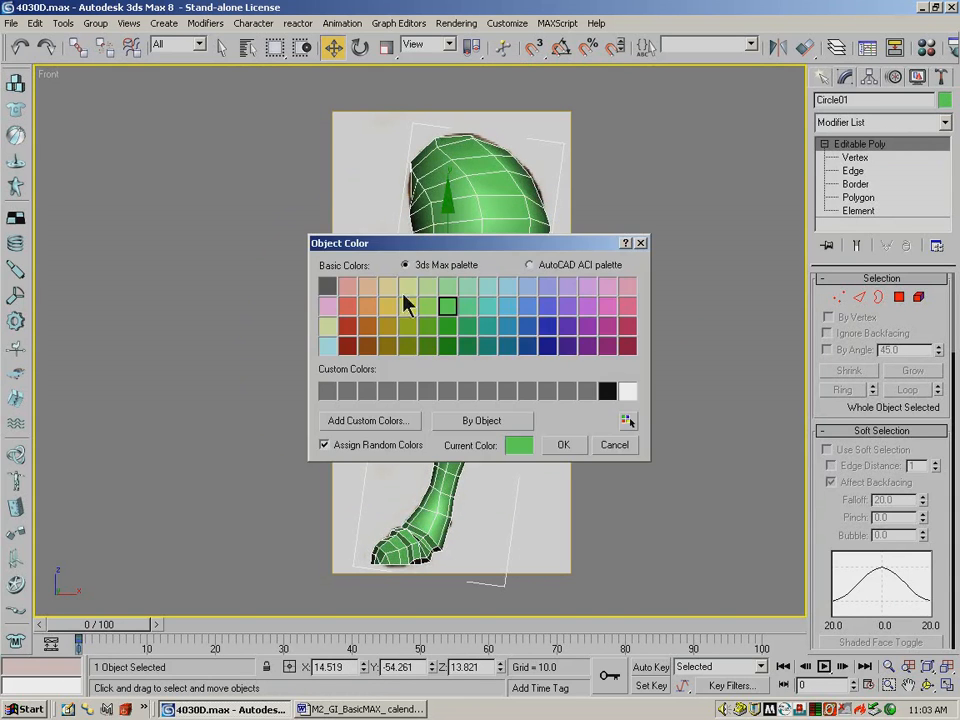
pyautogui.click(390, 327)
pyautogui.click(563, 445)
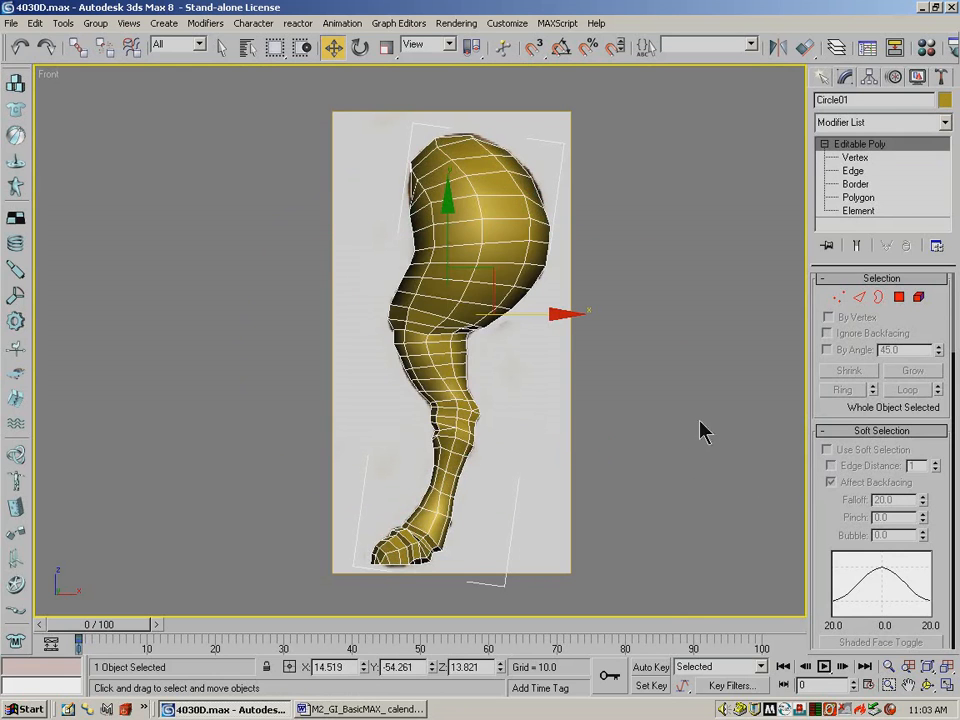
# Select all of the leg's polygons and assign them to smoothing group 2 only.
pyautogui.click(900, 296)
pyautogui.moveTo(279, 122); pyautogui.dragTo(803, 645)
pyautogui.click(925, 685)
pyautogui.moveTo(403, 390); pyautogui.dragTo(373, 369)
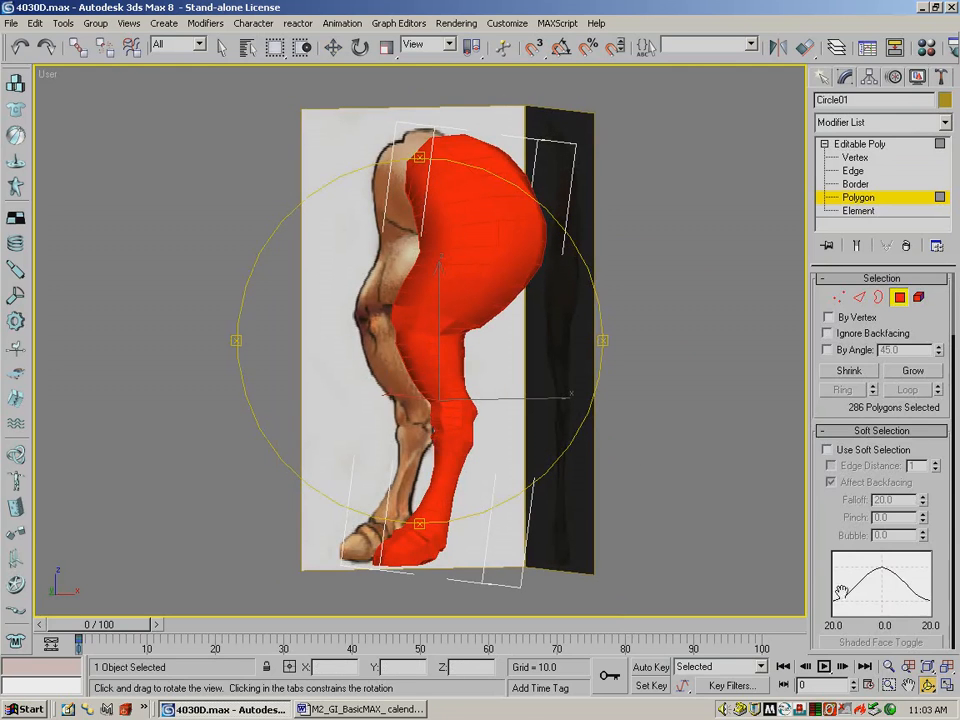
pyautogui.scroll(-5, 818, 510)
pyautogui.scroll(-15, 818, 510)
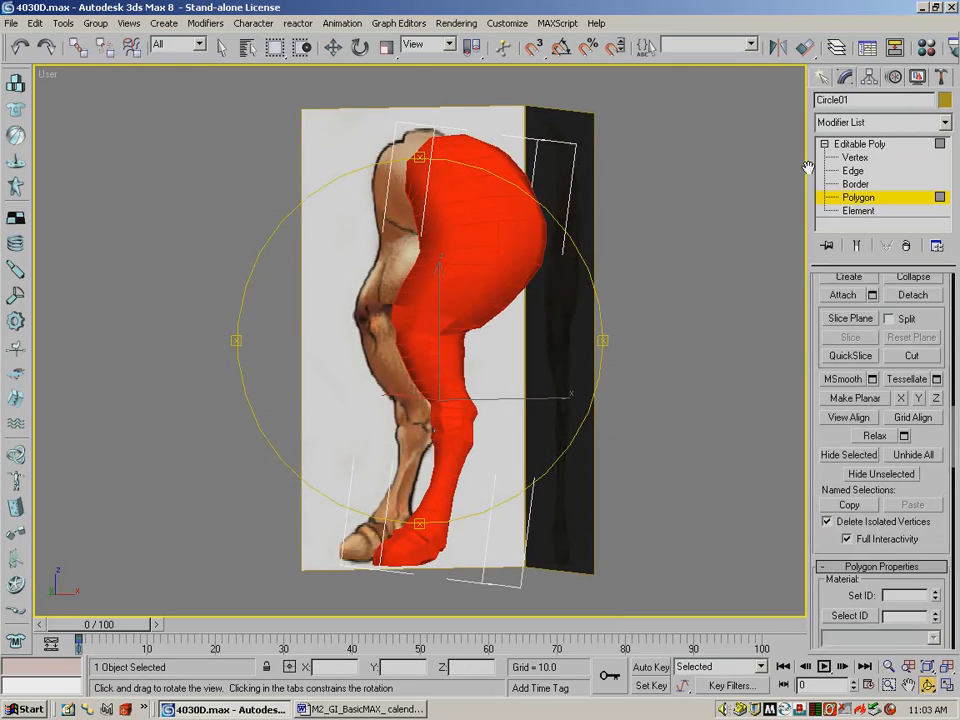
pyautogui.click(858, 316)
pyautogui.click(829, 316)
pyautogui.click(843, 316)
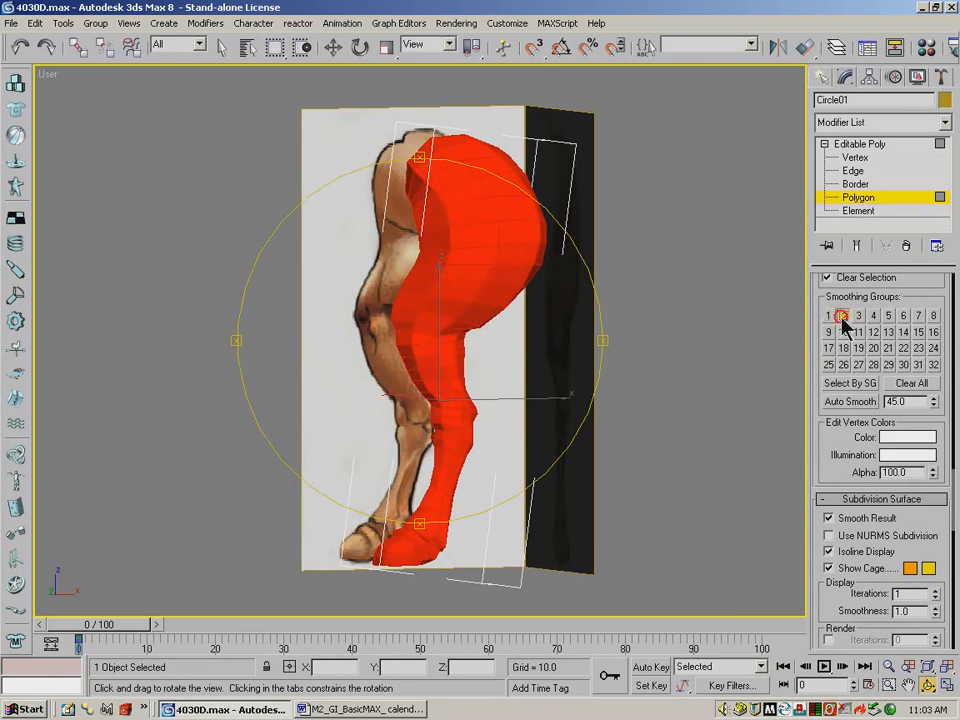
# Render the leg from a side-on view to check its smoothing, and close the rendered image.
pyautogui.moveTo(439, 349); pyautogui.dragTo(390, 356)
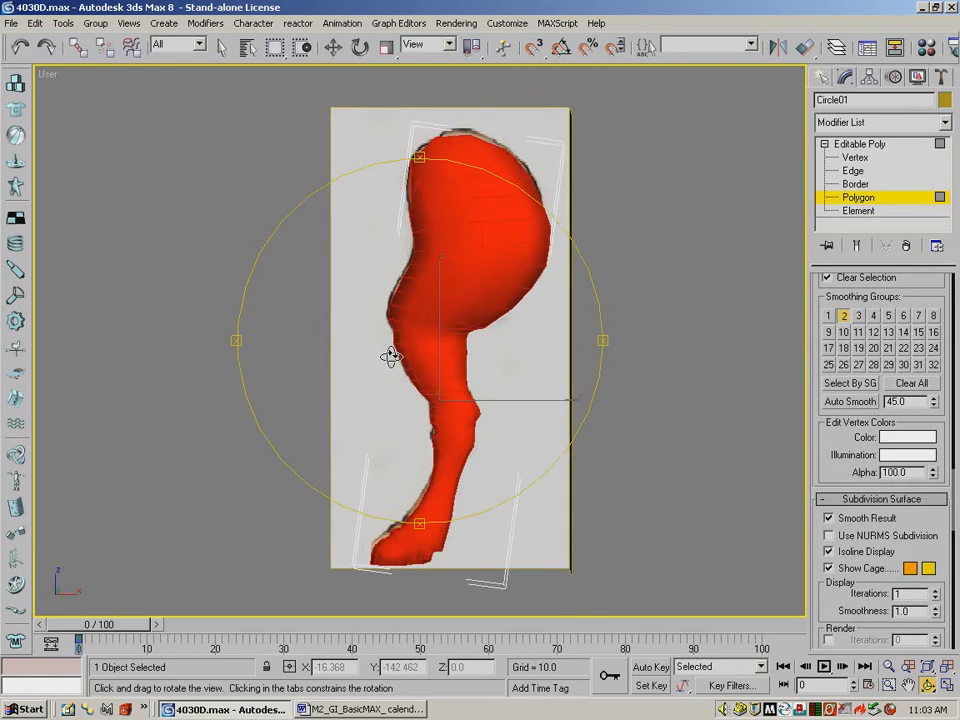
pyautogui.moveTo(855, 60); pyautogui.dragTo(724, 60)
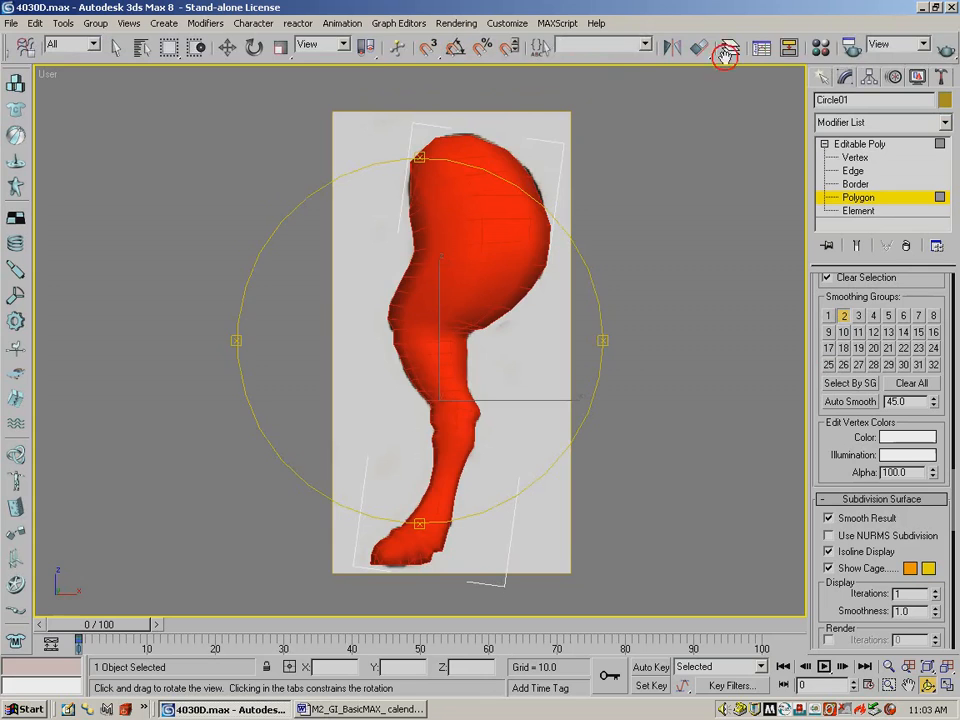
pyautogui.click(946, 52)
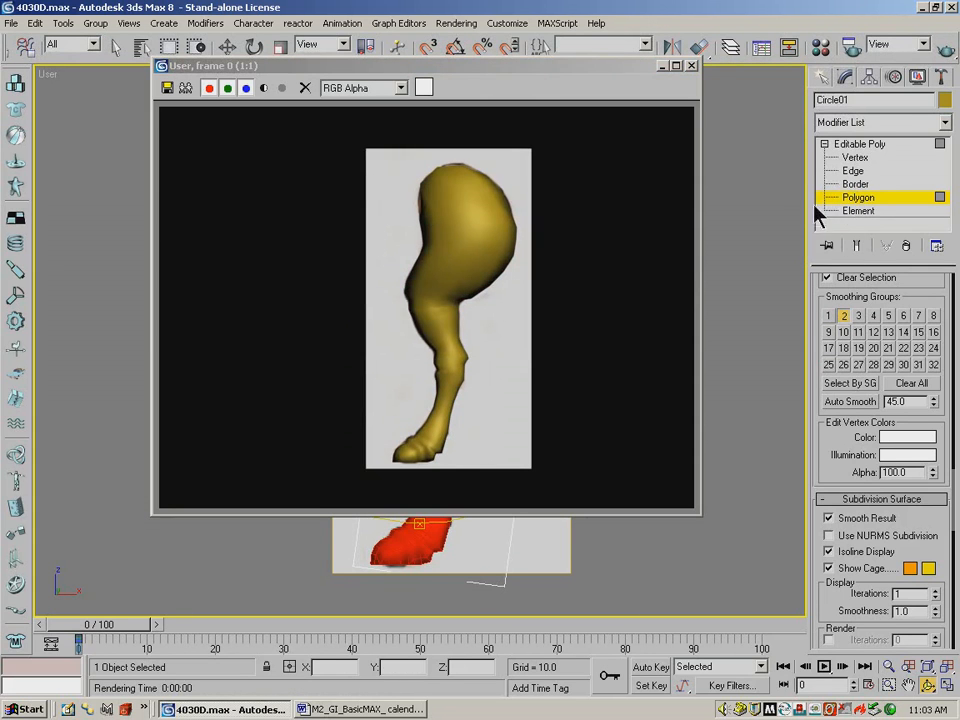
pyautogui.click(692, 68)
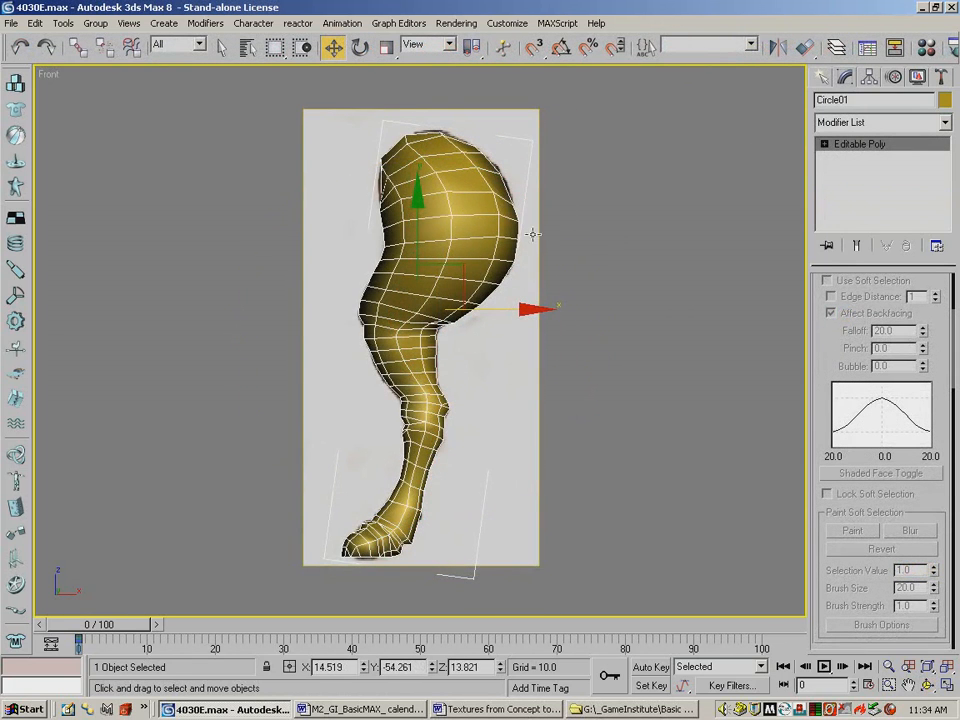
# Inspect the leg from different angles with see-through display on, and return it to solid shading.
pyautogui.hotkey('alt', 'x')
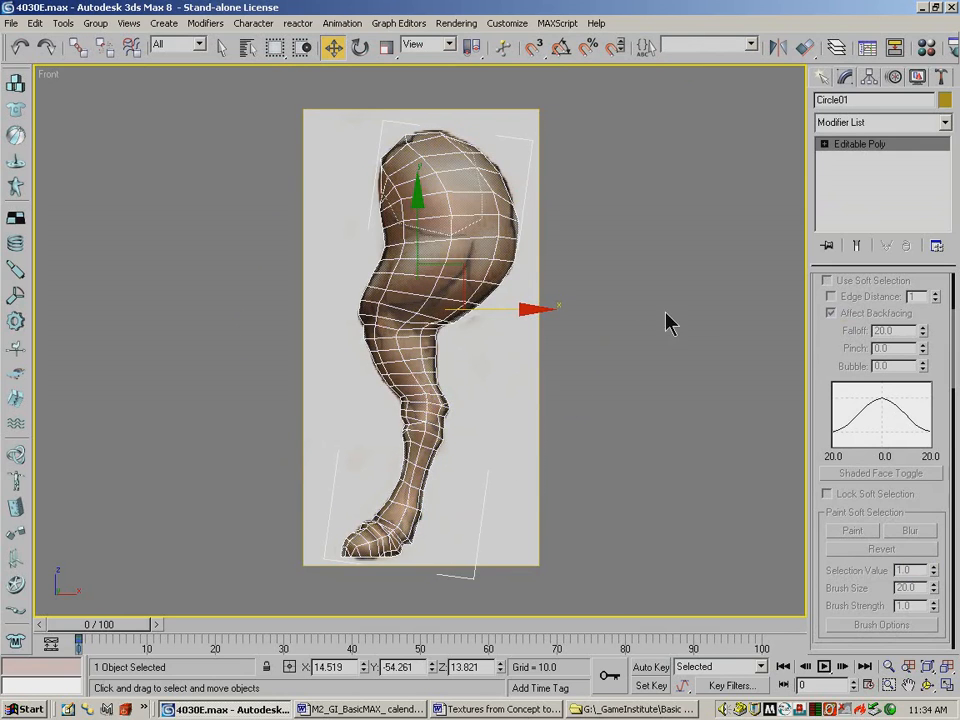
pyautogui.click(928, 685)
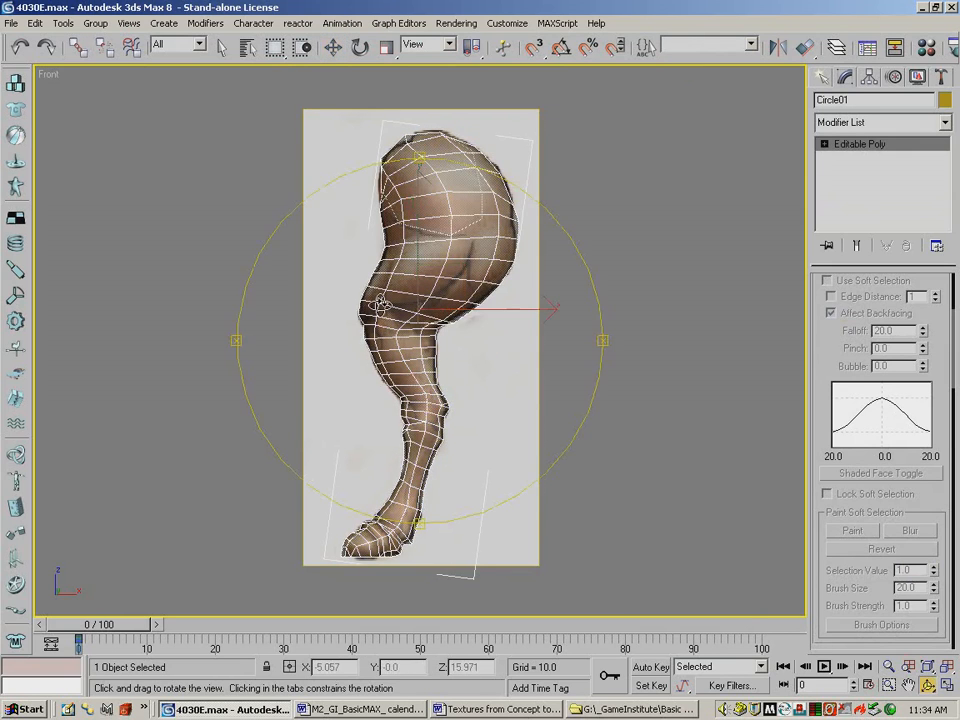
pyautogui.moveTo(379, 305)
pyautogui.mouseDown()
pyautogui.moveTo(516, 296)
pyautogui.moveTo(529, 306)
pyautogui.moveTo(360, 305)
pyautogui.moveTo(381, 303)
pyautogui.mouseUp()
pyautogui.hotkey('alt', 'x')
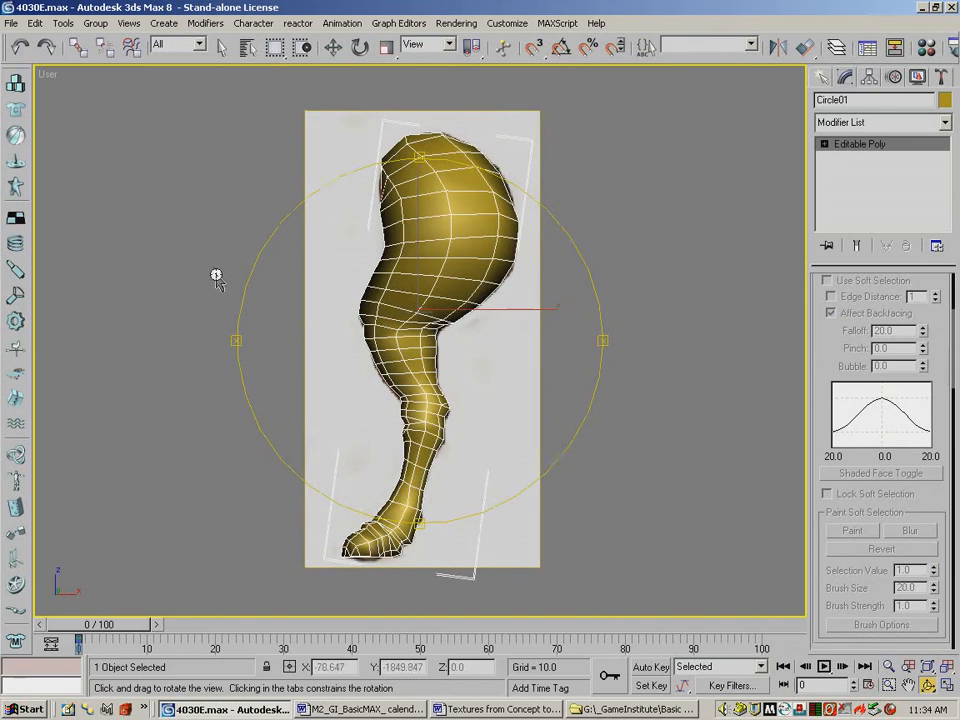
# Return to the Front view and unhide all hidden objects in the scene.
pyautogui.press('f')
pyautogui.click(219, 48)
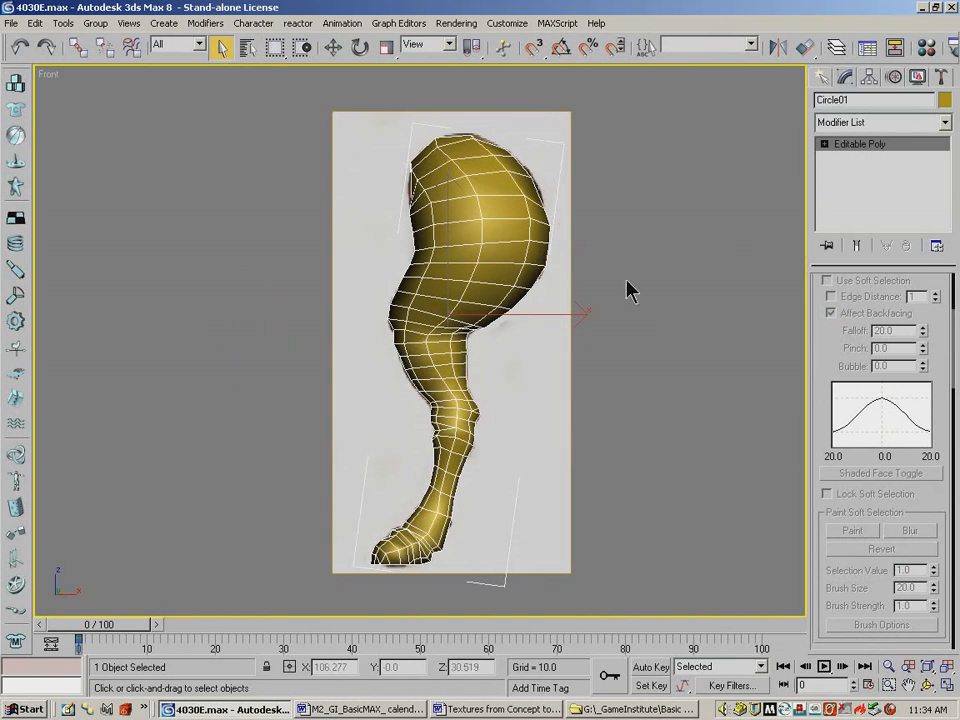
pyautogui.rightClick(643, 240)
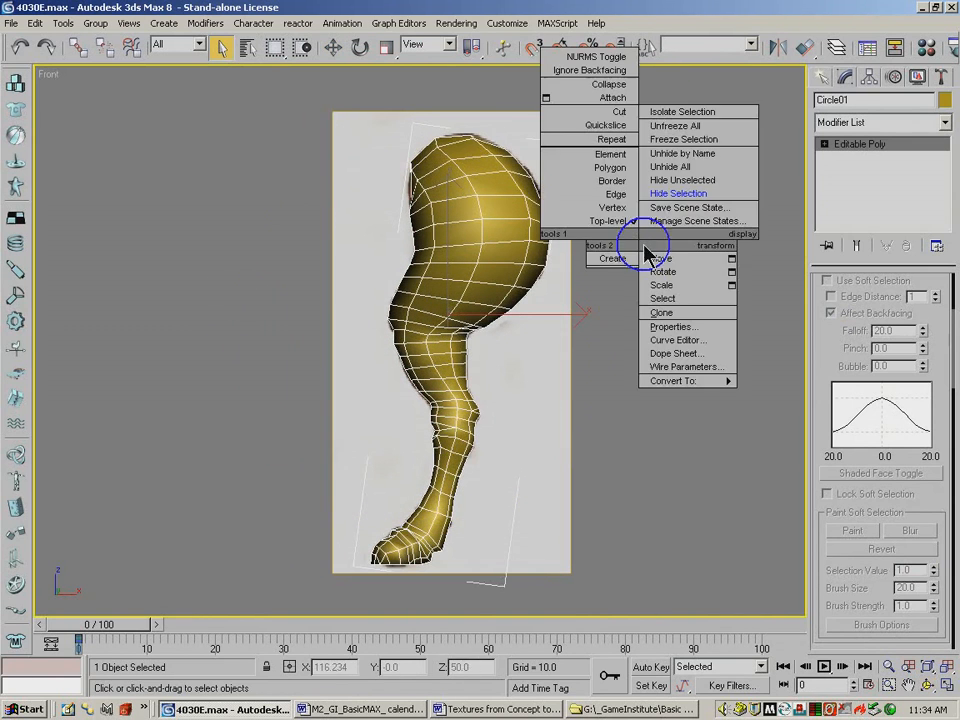
pyautogui.click(671, 166)
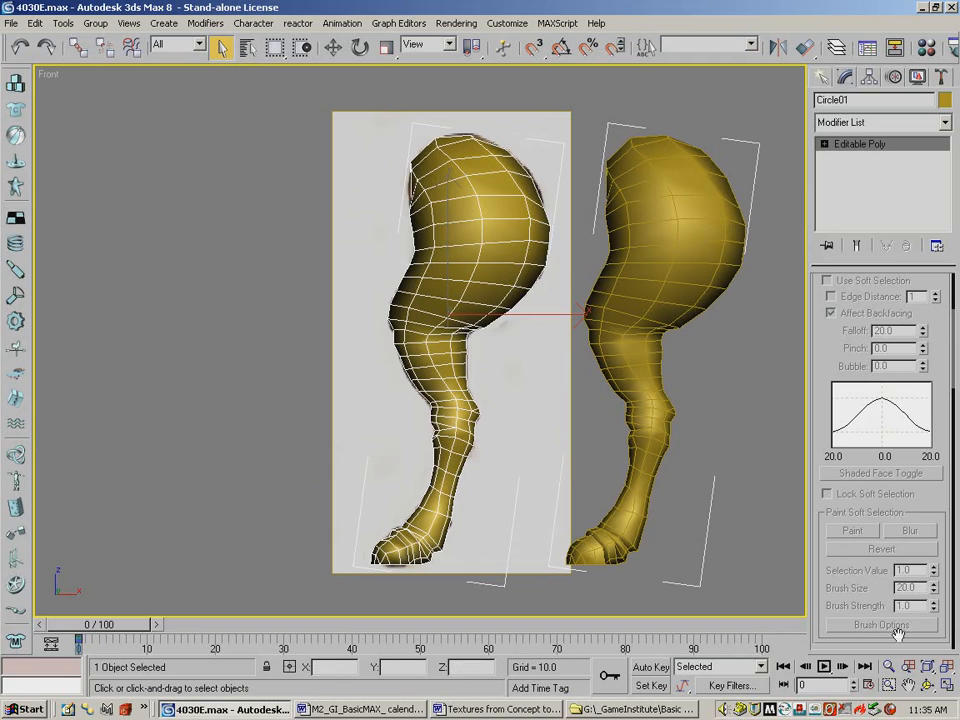
# Hide the light reference image plane behind the front leg in the Front view.
pyautogui.click(908, 685)
pyautogui.moveTo(456, 319); pyautogui.dragTo(360, 317)
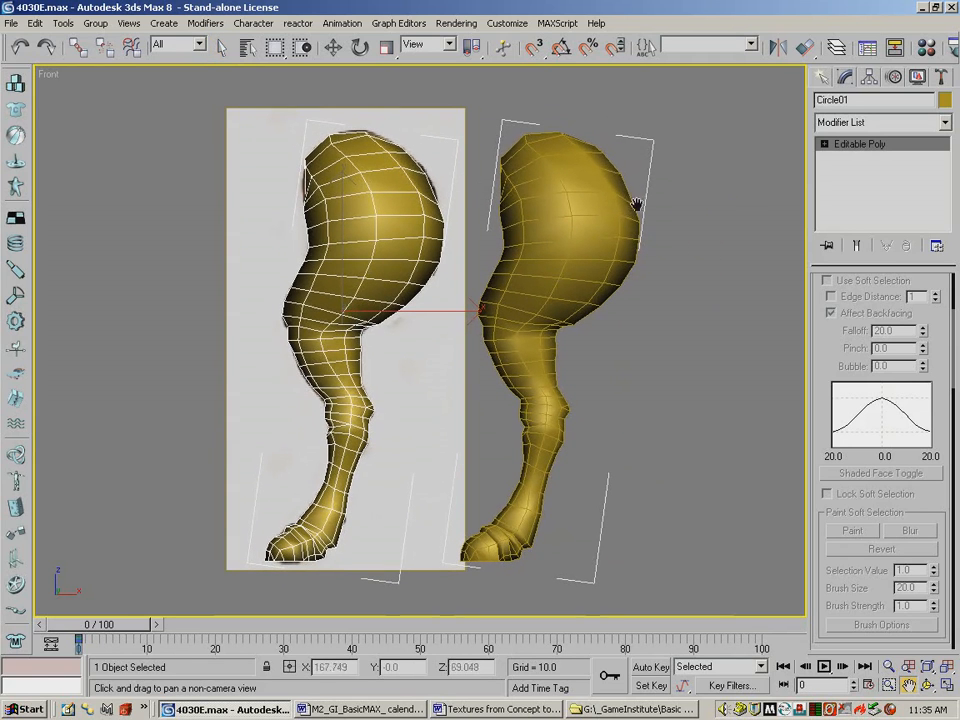
pyautogui.click(222, 47)
pyautogui.moveTo(462, 120); pyautogui.dragTo(484, 125)
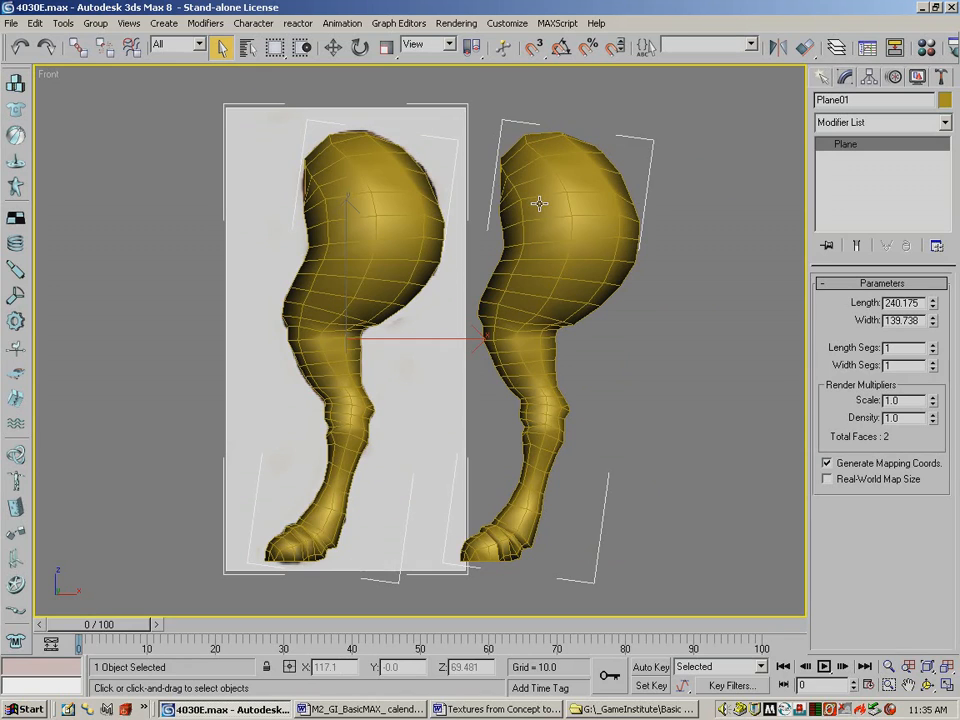
pyautogui.rightClick(476, 130)
pyautogui.click(482, 89)
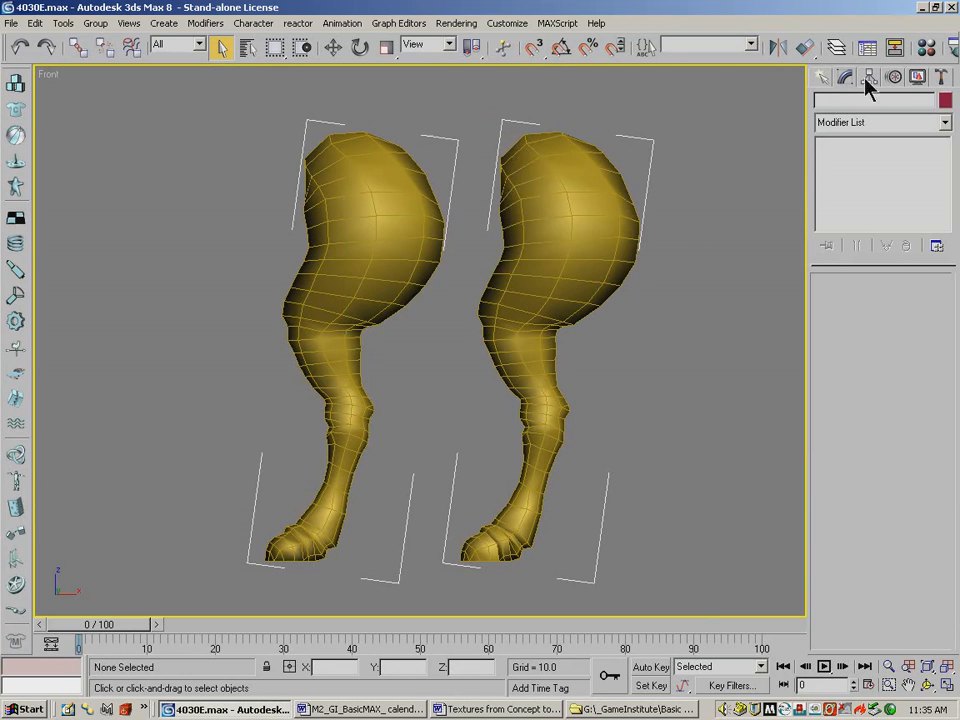
# Render both legs from the Front view to compare their smoothing, and close the rendered image.
pyautogui.moveTo(852, 63); pyautogui.dragTo(622, 64)
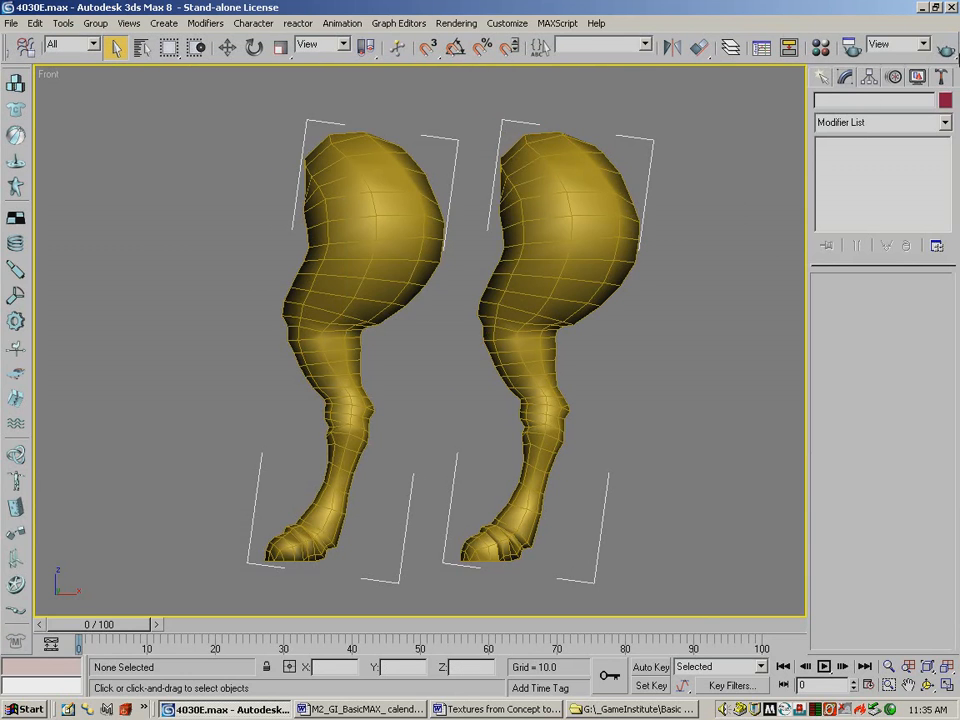
pyautogui.click(943, 51)
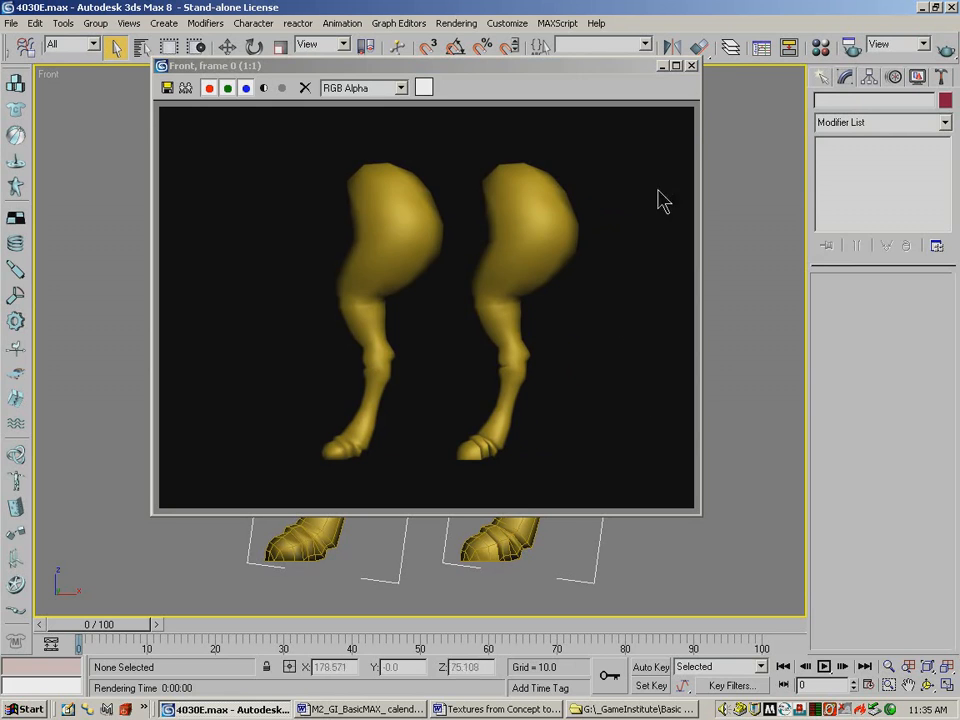
pyautogui.click(692, 66)
# Hide the duplicate leg, Circle02, leaving the original leg displayed.
pyautogui.click(578, 209)
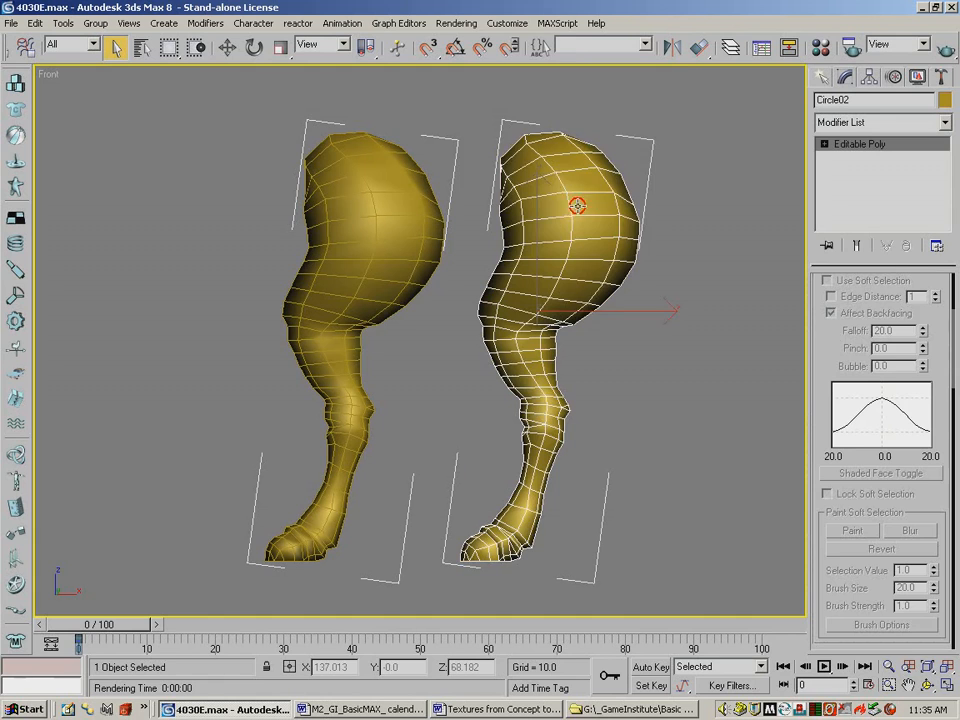
pyautogui.rightClick(578, 206)
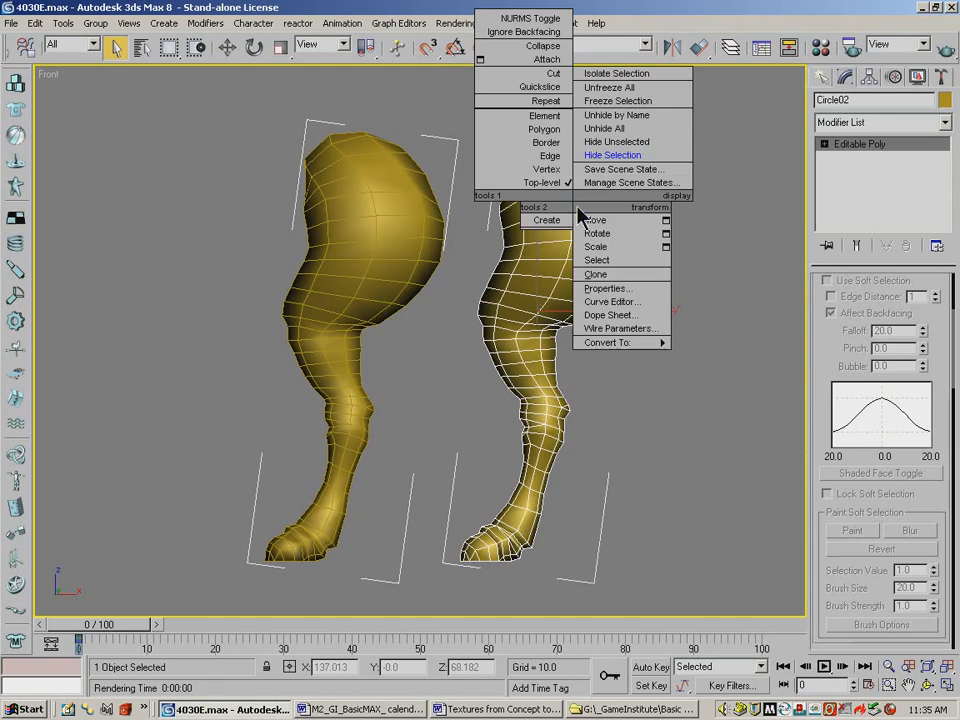
pyautogui.click(614, 157)
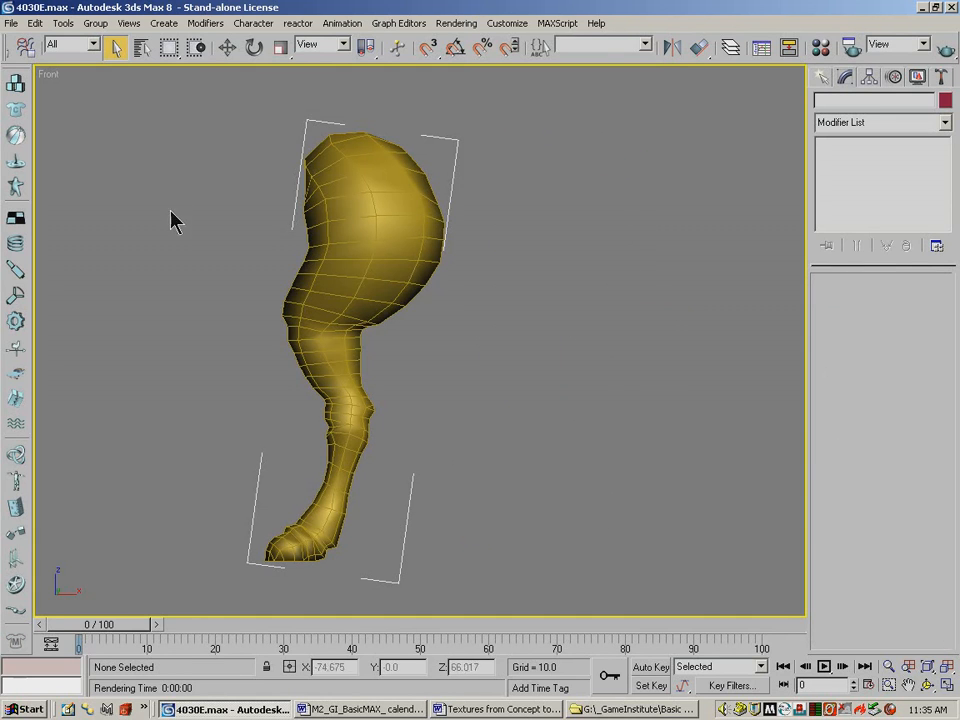
# Save the scene as a new file named 4030F.max.
pyautogui.click(11, 24)
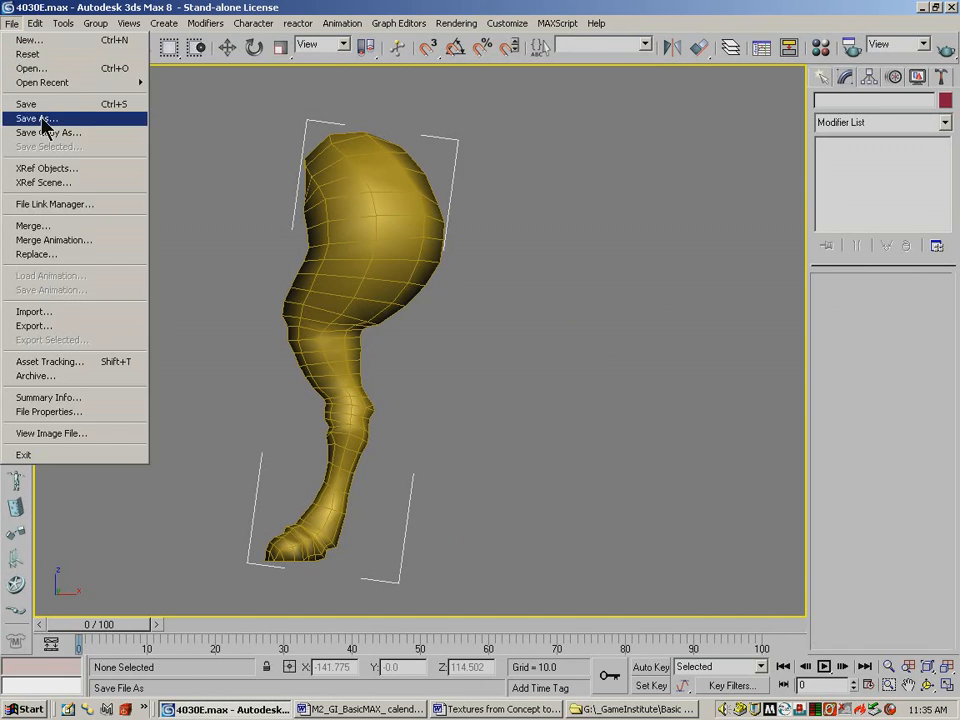
pyautogui.click(42, 120)
pyautogui.click(48, 174)
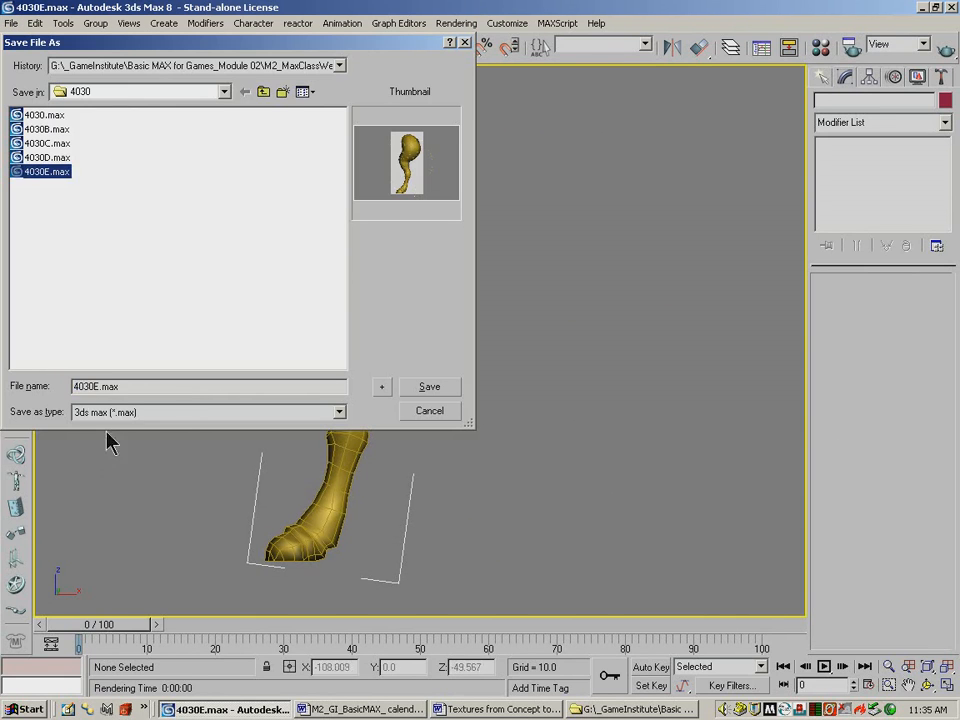
pyautogui.click(100, 388)
pyautogui.write('F')
pyautogui.press('Delete')
pyautogui.click(429, 388)
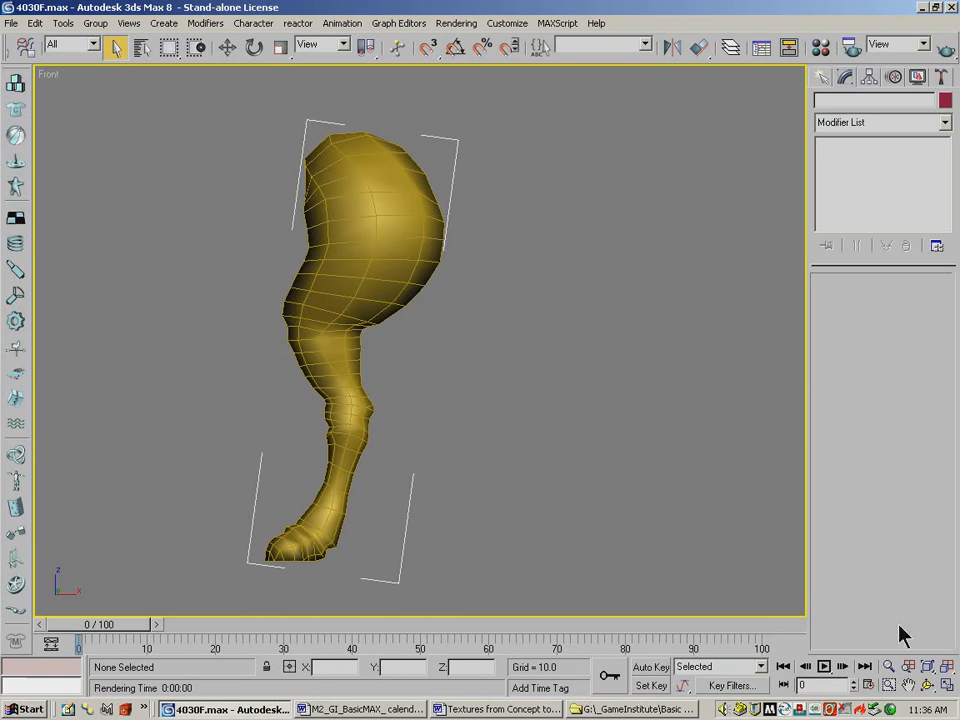
# Hide the dark reference image plane, Plane02, beside the hoof.
pyautogui.click(929, 685)
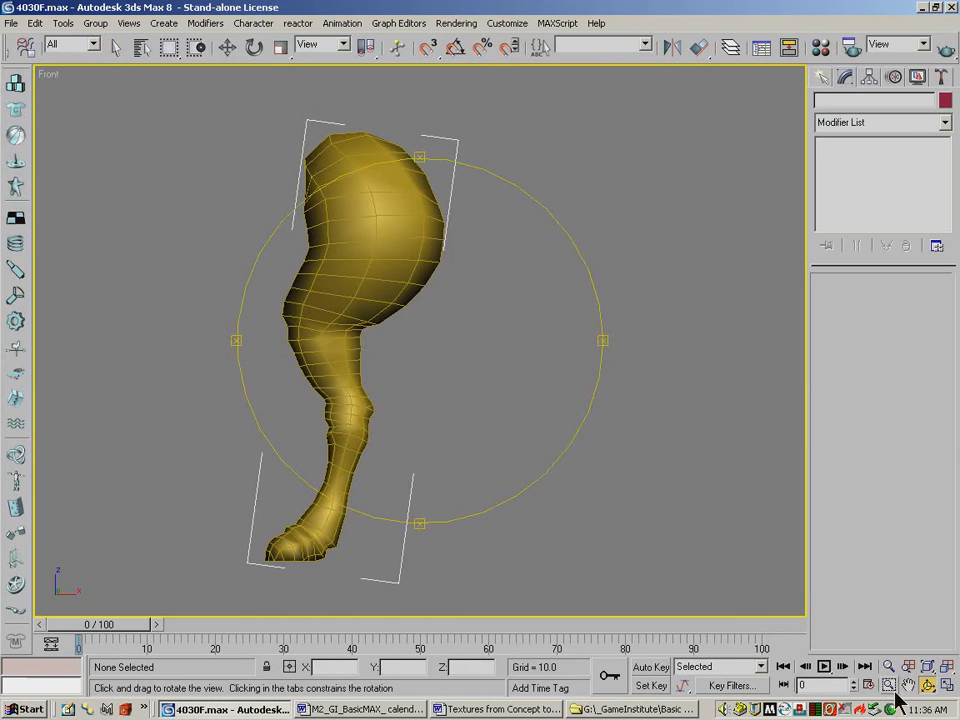
pyautogui.hotkey('ctrl', 'w')
pyautogui.moveTo(205, 472); pyautogui.dragTo(388, 568)
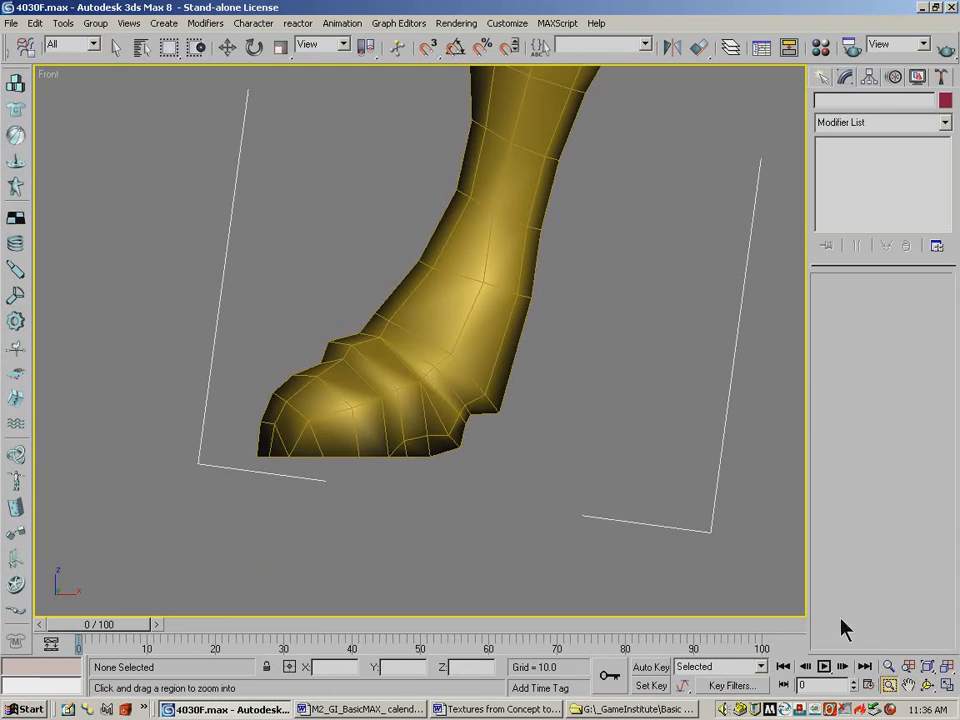
pyautogui.click(928, 686)
pyautogui.moveTo(345, 350); pyautogui.dragTo(411, 349)
pyautogui.rightClick(396, 161)
pyautogui.click(684, 260)
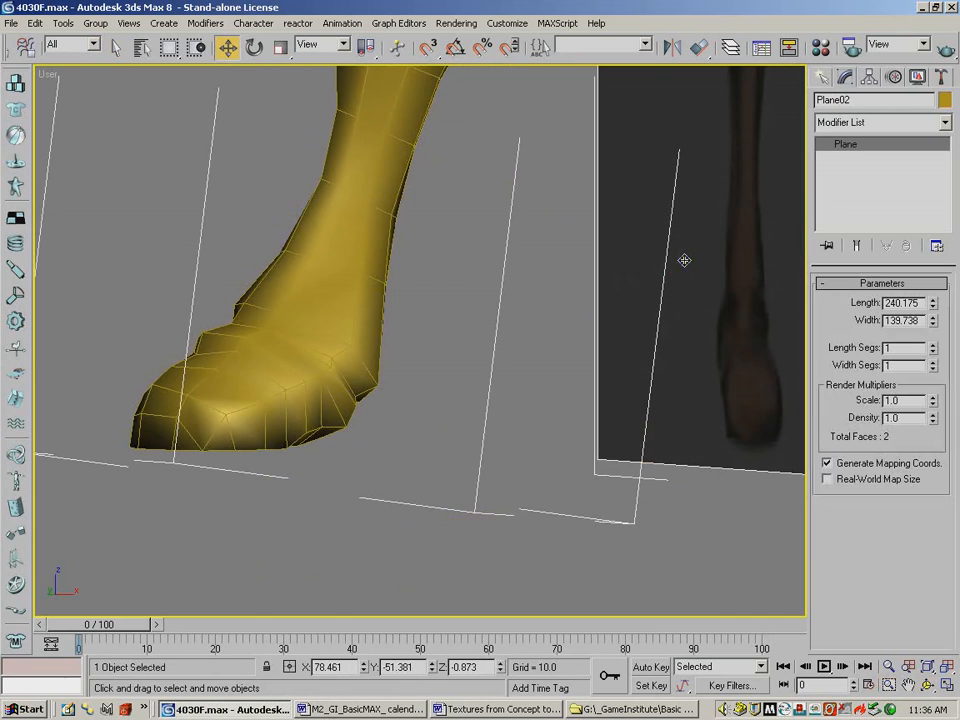
pyautogui.rightClick(684, 260)
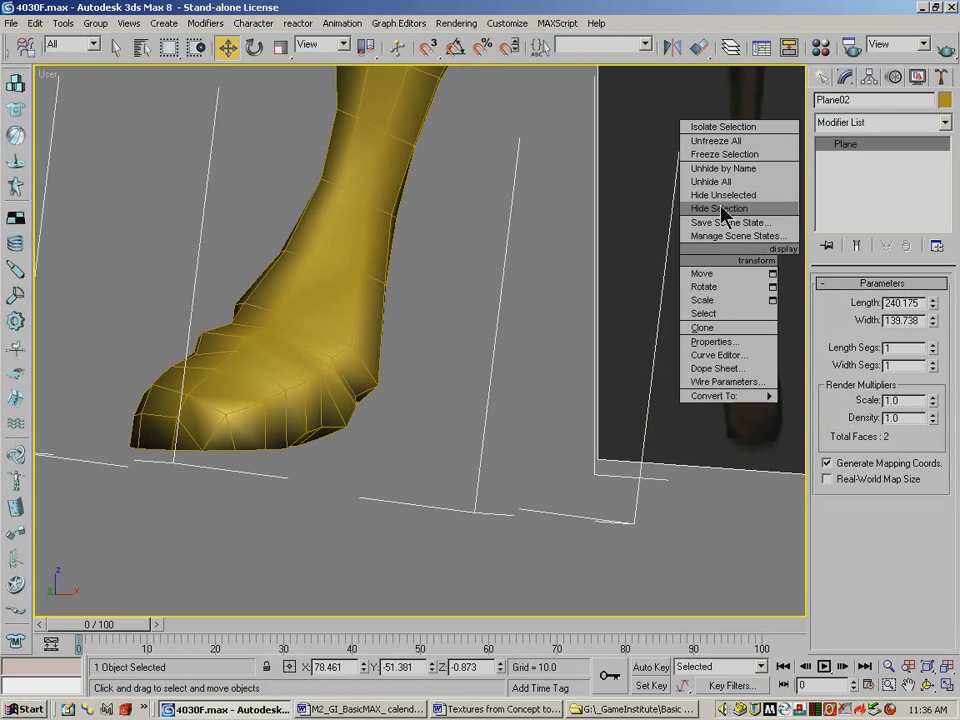
pyautogui.click(723, 210)
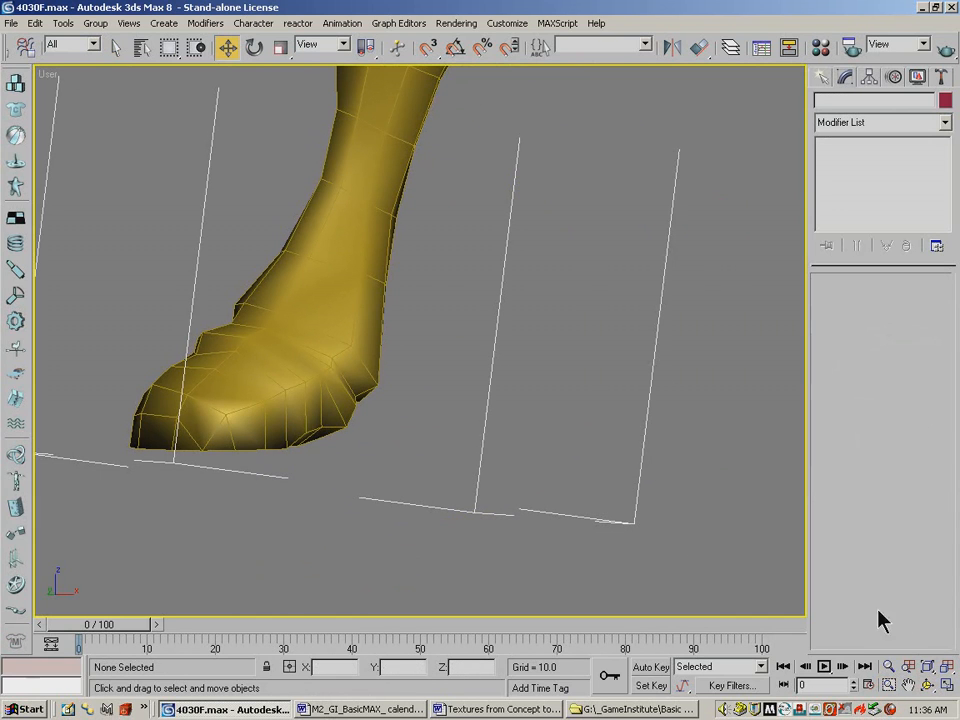
# Select the leg, Circle01, from an angled view of the whole model and switch to polygon-level editing.
pyautogui.click(888, 665)
pyautogui.moveTo(369, 480); pyautogui.dragTo(366, 452)
pyautogui.click(928, 685)
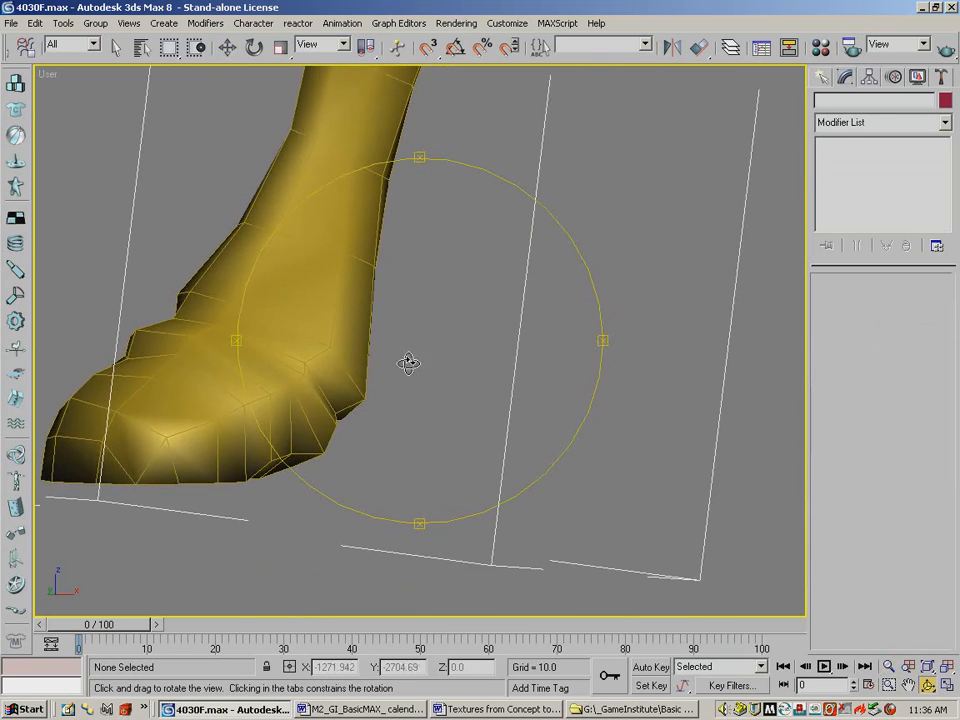
pyautogui.moveTo(407, 364); pyautogui.dragTo(390, 367)
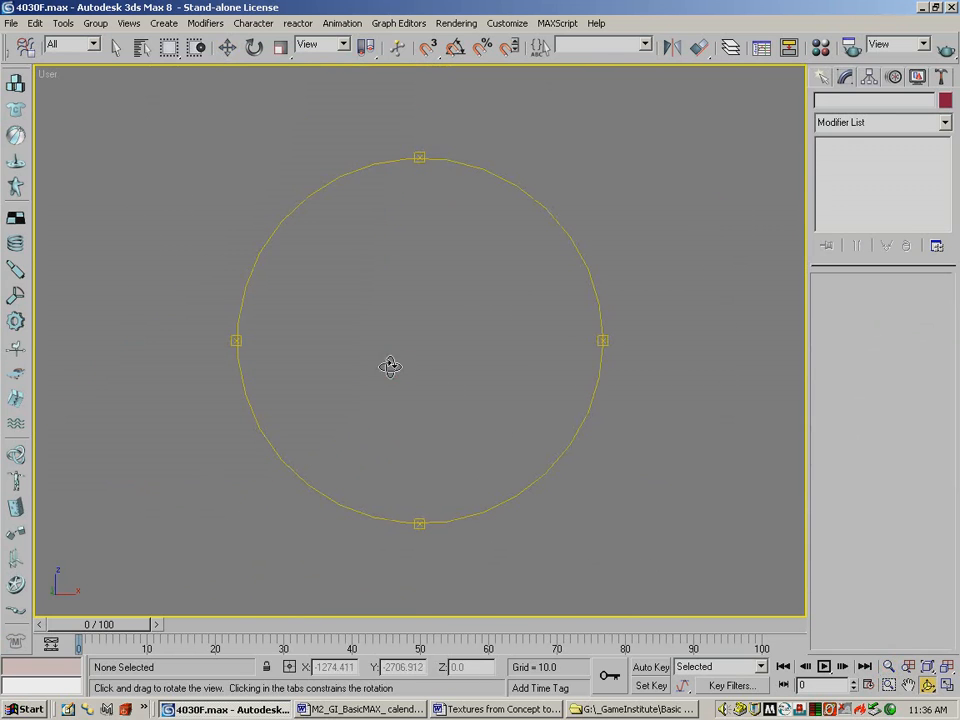
pyautogui.click(927, 666)
pyautogui.moveTo(459, 411); pyautogui.dragTo(685, 500)
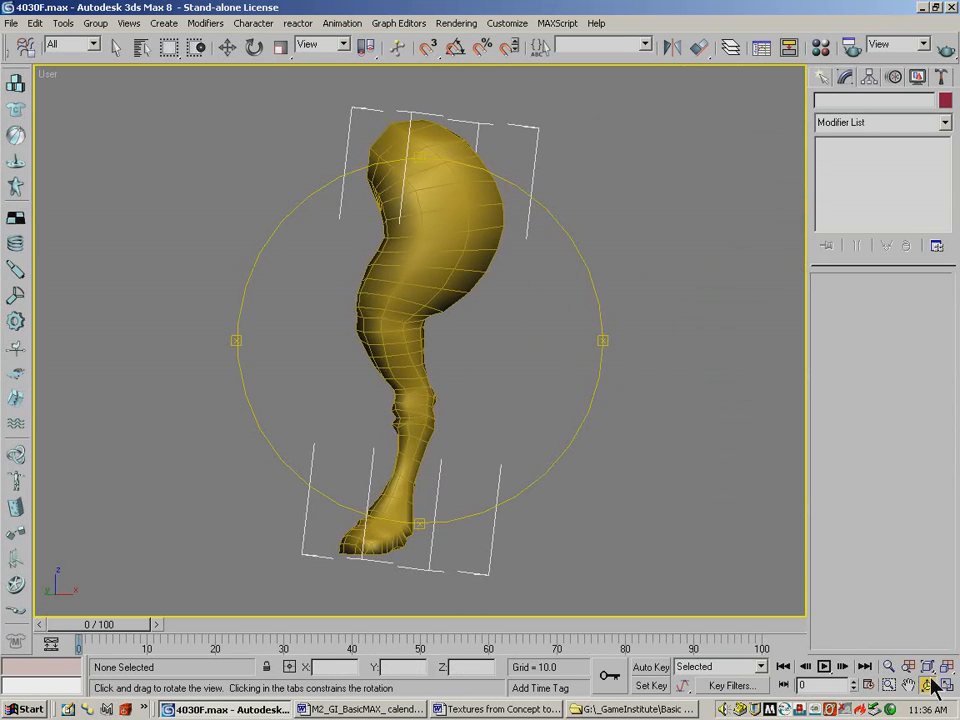
pyautogui.moveTo(404, 318); pyautogui.dragTo(485, 405)
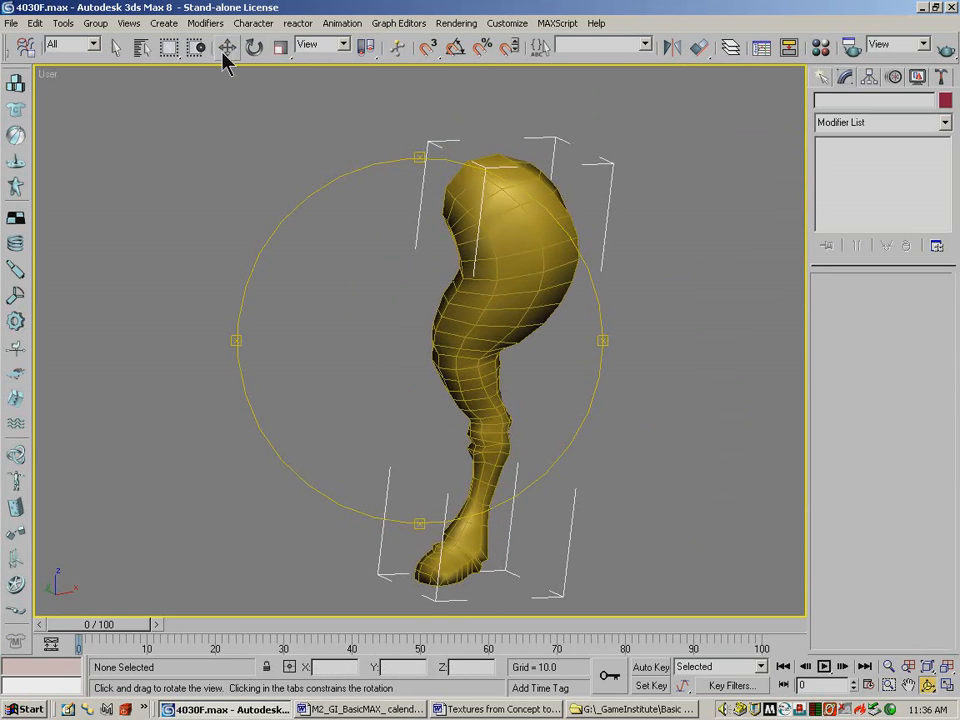
pyautogui.click(116, 47)
pyautogui.click(506, 230)
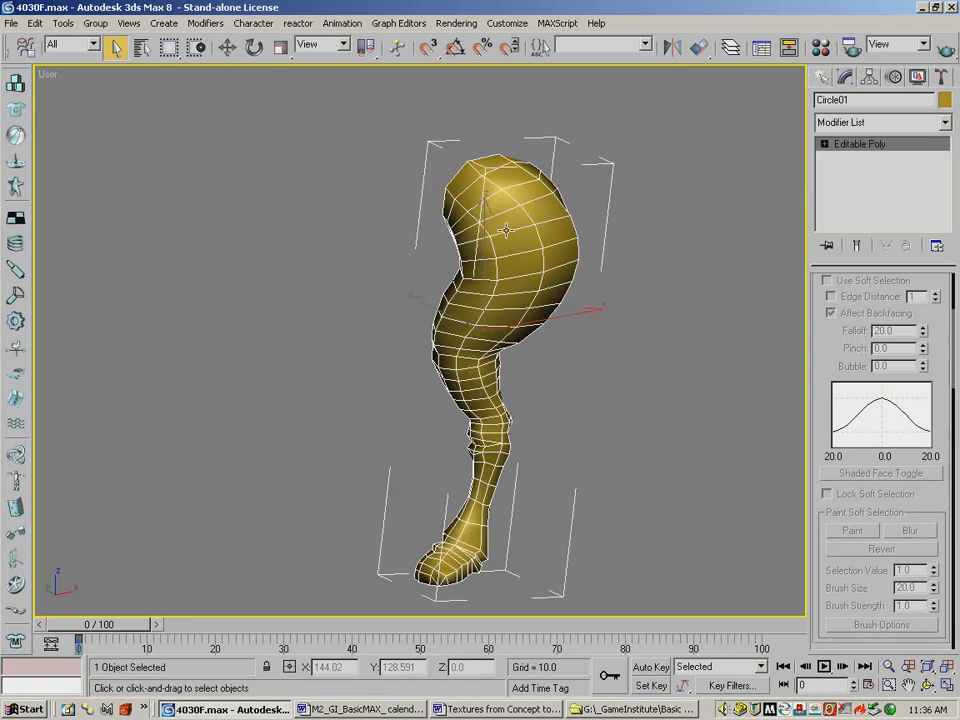
pyautogui.click(855, 144)
pyautogui.click(900, 302)
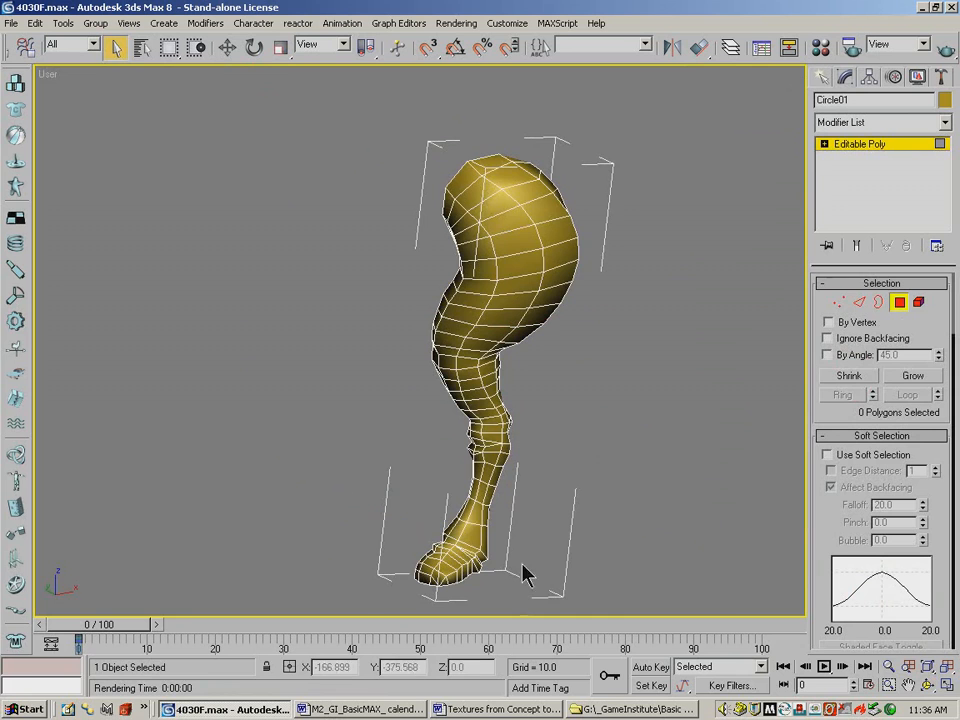
# Select the 15 hoof polygons across the toe and the near side, below the ridge above the hoof.
pyautogui.click(888, 666)
pyautogui.moveTo(470, 530); pyautogui.dragTo(434, 405)
pyautogui.click(911, 688)
pyautogui.moveTo(592, 523); pyautogui.dragTo(509, 213)
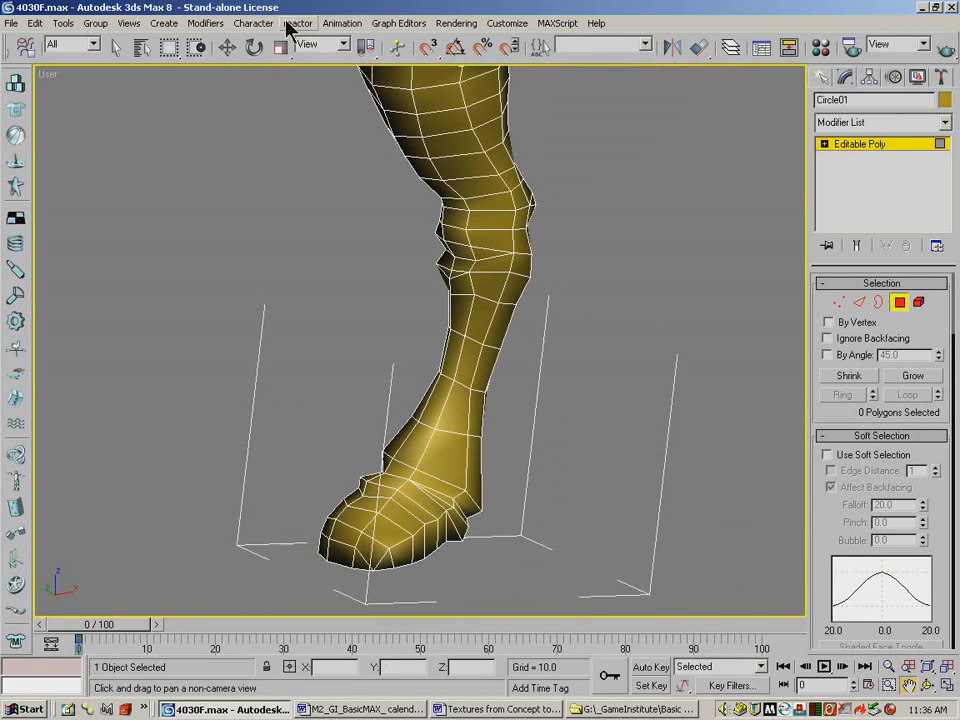
pyautogui.click(227, 47)
pyautogui.click(326, 550)
pyautogui.keyDown('ctrl'); pyautogui.click(329, 535); pyautogui.keyUp('ctrl')
pyautogui.keyDown('ctrl'); pyautogui.click(345, 534); pyautogui.keyUp('ctrl')
pyautogui.keyDown('ctrl'); pyautogui.click(354, 519); pyautogui.keyUp('ctrl')
pyautogui.keyDown('ctrl'); pyautogui.click(338, 514); pyautogui.keyUp('ctrl')
pyautogui.keyDown('ctrl'); pyautogui.click(348, 501); pyautogui.keyUp('ctrl')
pyautogui.keyDown('ctrl'); pyautogui.click(362, 497); pyautogui.keyUp('ctrl')
pyautogui.keyDown('ctrl'); pyautogui.click(370, 504); pyautogui.keyUp('ctrl')
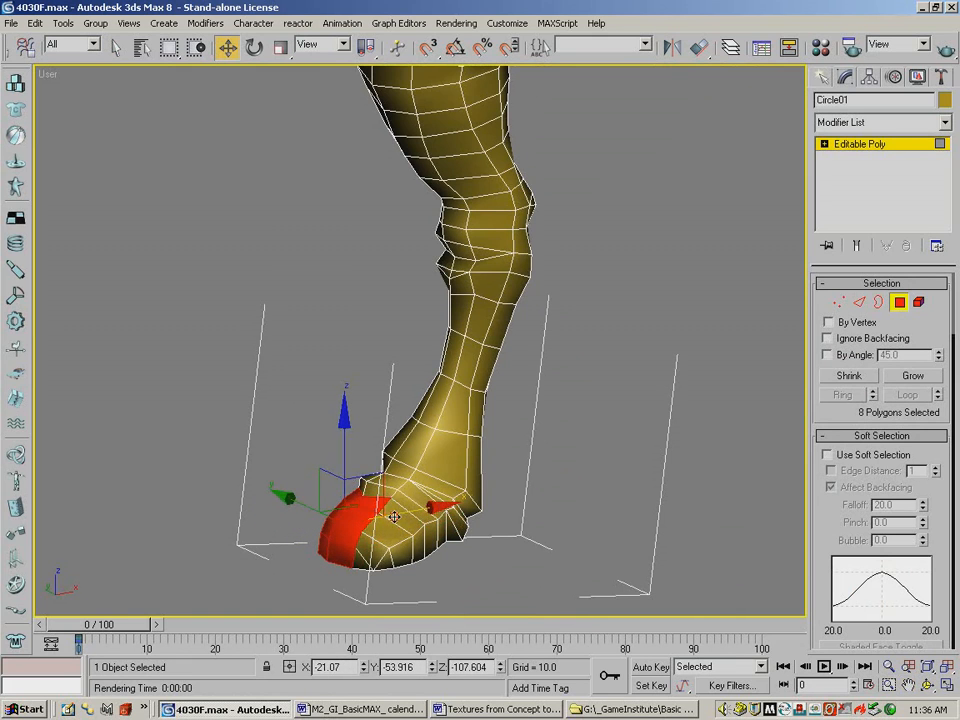
pyautogui.keyDown('ctrl'); pyautogui.click(394, 515); pyautogui.keyUp('ctrl')
pyautogui.keyDown('ctrl'); pyautogui.click(412, 535); pyautogui.keyUp('ctrl')
pyautogui.keyDown('ctrl'); pyautogui.click(399, 550); pyautogui.keyUp('ctrl')
pyautogui.keyDown('ctrl'); pyautogui.click(380, 530); pyautogui.keyUp('ctrl')
pyautogui.keyDown('ctrl'); pyautogui.click(372, 546); pyautogui.keyUp('ctrl')
pyautogui.keyDown('ctrl'); pyautogui.click(388, 564); pyautogui.keyUp('ctrl')
pyautogui.keyDown('ctrl'); pyautogui.click(366, 563); pyautogui.keyUp('ctrl')
# Add the seven remaining hoof polygons on the opposite side to the selection.
pyautogui.click(927, 686)
pyautogui.moveTo(386, 499); pyautogui.dragTo(381, 126)
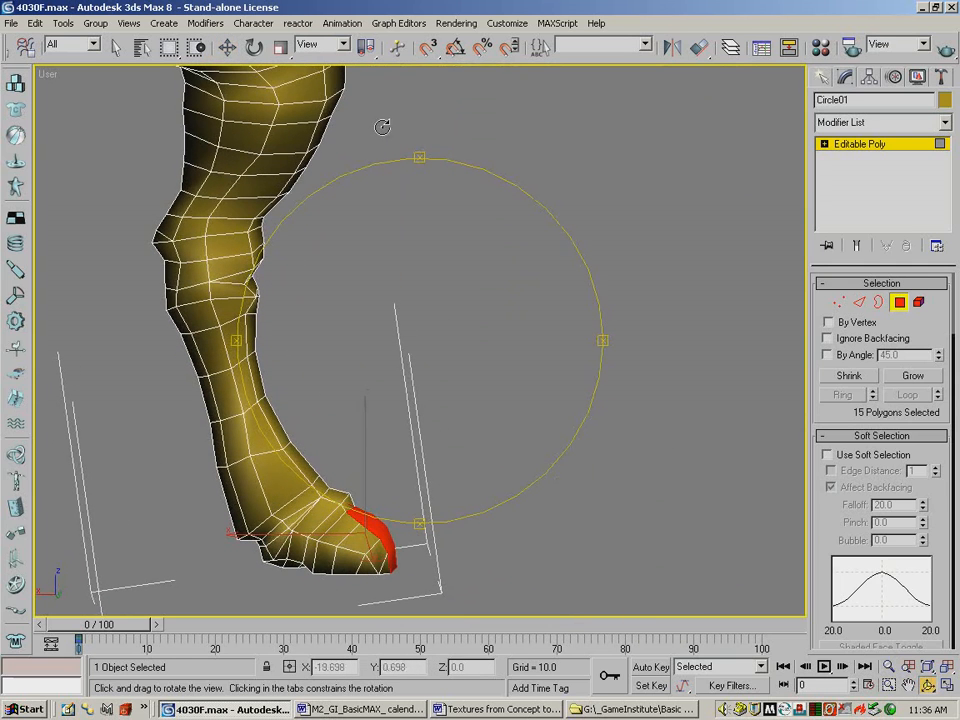
pyautogui.click(227, 46)
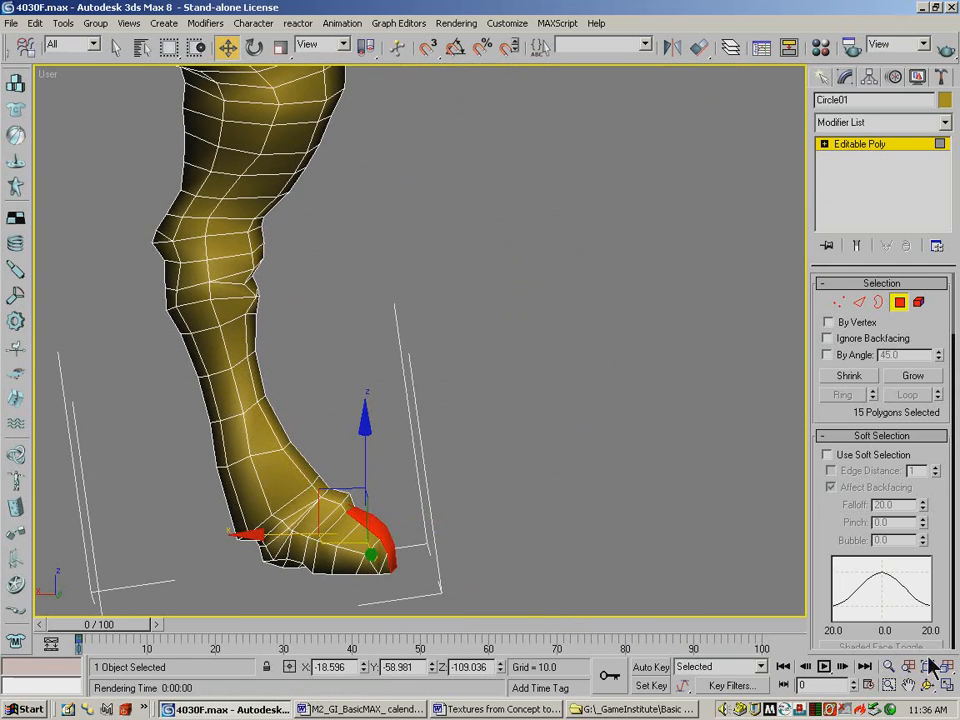
pyautogui.hotkey('ctrl', 'r')
pyautogui.moveTo(343, 362); pyautogui.dragTo(263, 382)
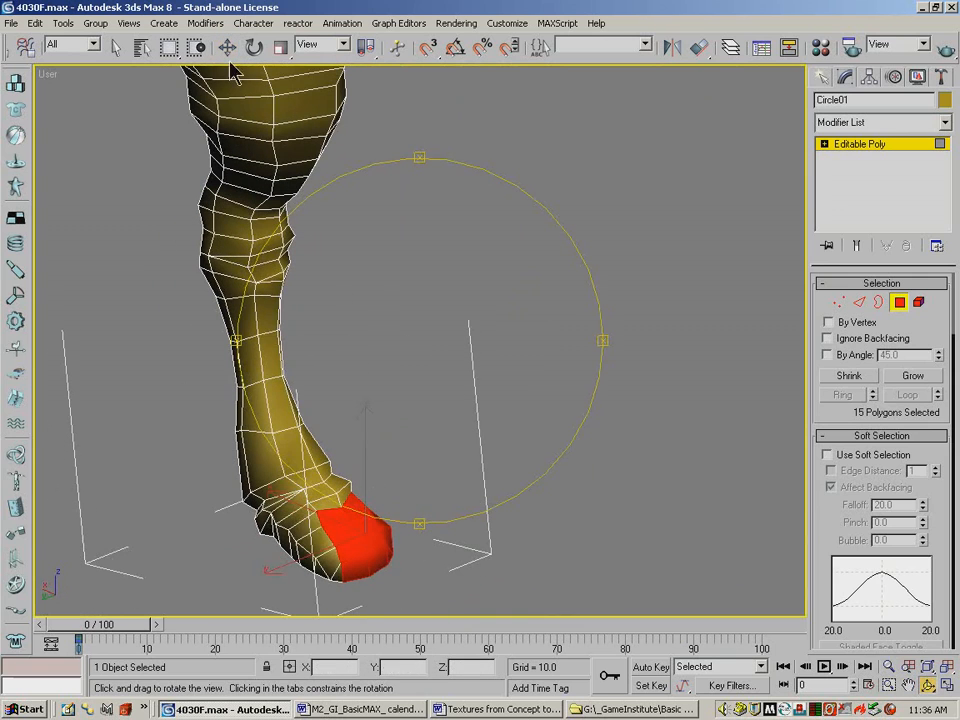
pyautogui.click(228, 47)
pyautogui.keyDown('ctrl'); pyautogui.click(299, 531); pyautogui.keyUp('ctrl')
pyautogui.keyDown('ctrl'); pyautogui.click(293, 547); pyautogui.keyUp('ctrl')
pyautogui.keyDown('ctrl'); pyautogui.click(303, 554); pyautogui.keyUp('ctrl')
pyautogui.keyDown('ctrl'); pyautogui.click(312, 541); pyautogui.keyUp('ctrl')
pyautogui.keyDown('ctrl'); pyautogui.click(329, 562); pyautogui.keyUp('ctrl')
pyautogui.keyDown('ctrl'); pyautogui.click(333, 573); pyautogui.keyUp('ctrl')
pyautogui.keyDown('ctrl'); pyautogui.click(340, 575); pyautogui.keyUp('ctrl')
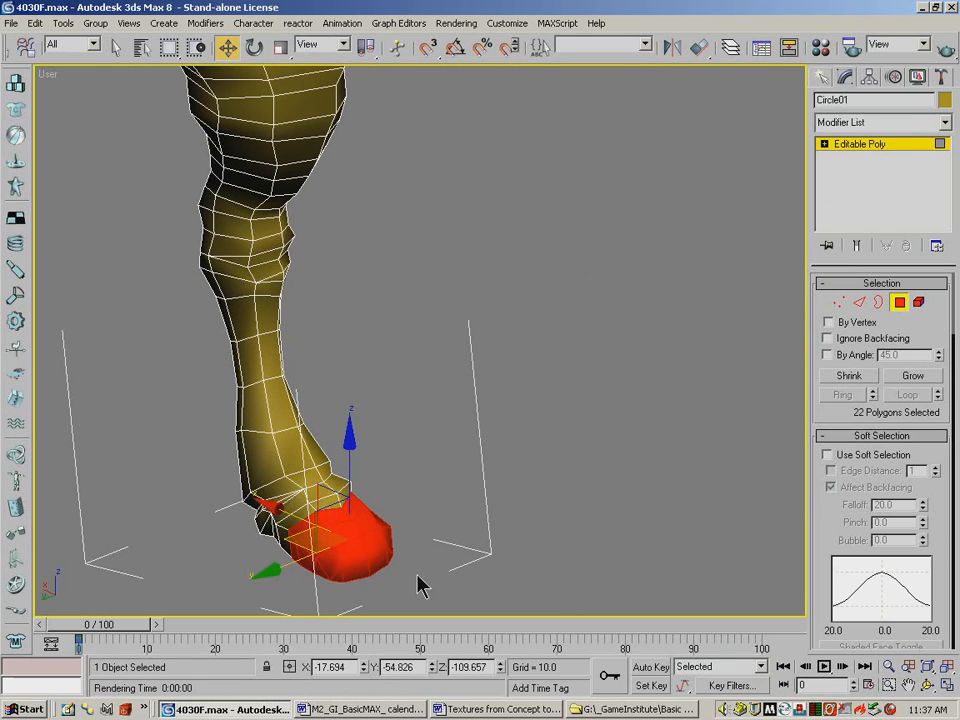
pyautogui.click(350, 432)
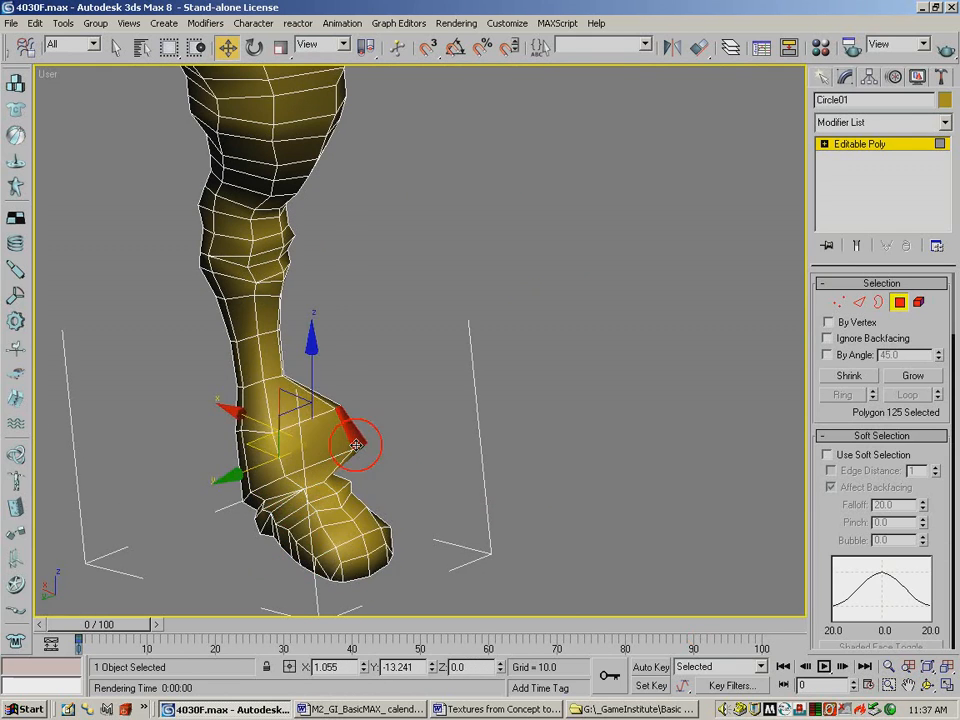
pyautogui.moveTo(50, 55); pyautogui.dragTo(153, 55)
pyautogui.click(17, 46)
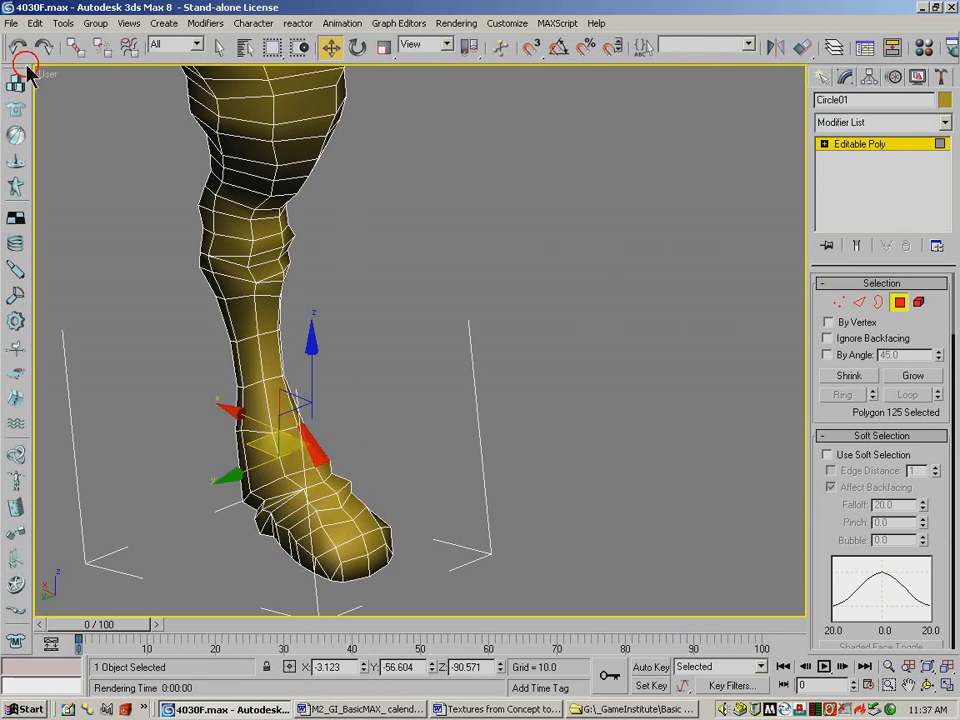
# Remove the selected hoof polygons from smoothing group 1 and assign them to smoothing group 2.
pyautogui.click(928, 685)
pyautogui.moveTo(310, 410); pyautogui.dragTo(471, 436)
pyautogui.moveTo(821, 543); pyautogui.dragTo(831, 35)
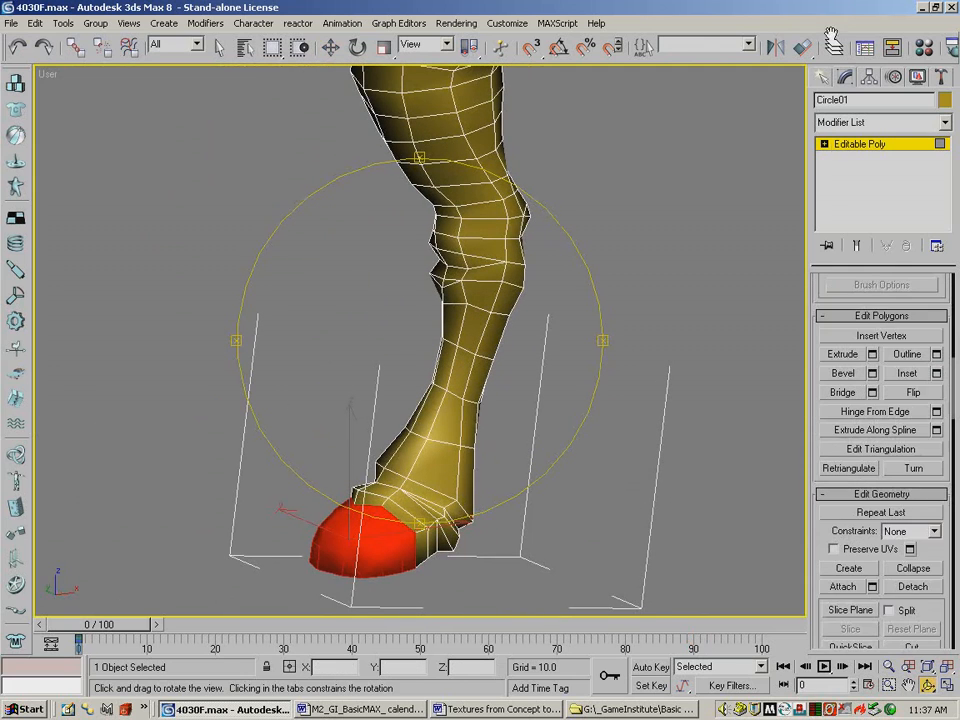
pyautogui.moveTo(816, 514); pyautogui.dragTo(845, 345)
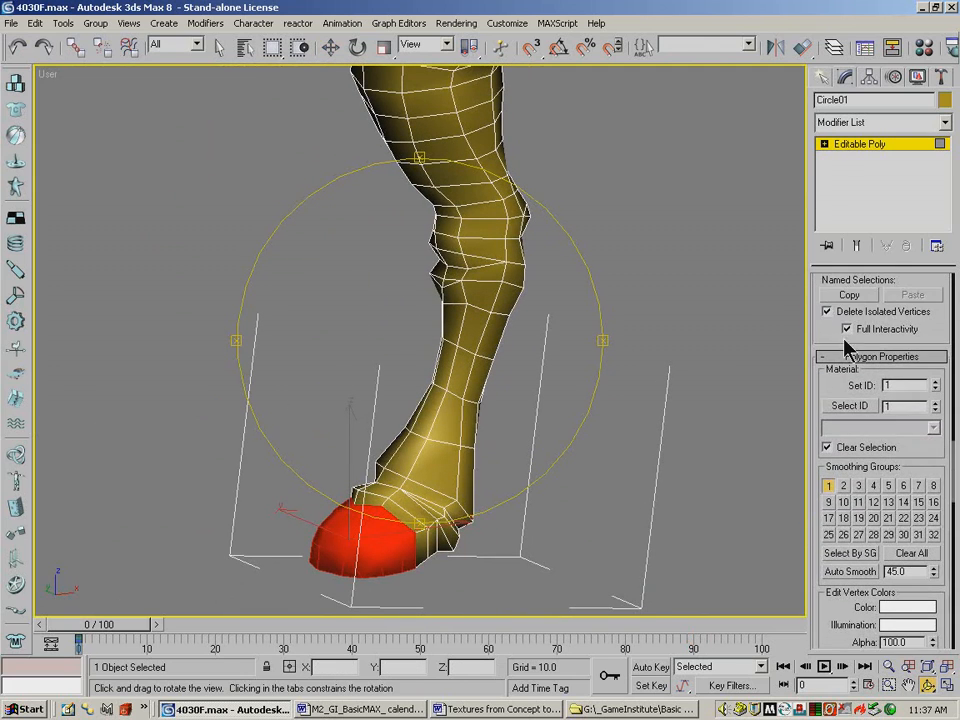
pyautogui.click(829, 487)
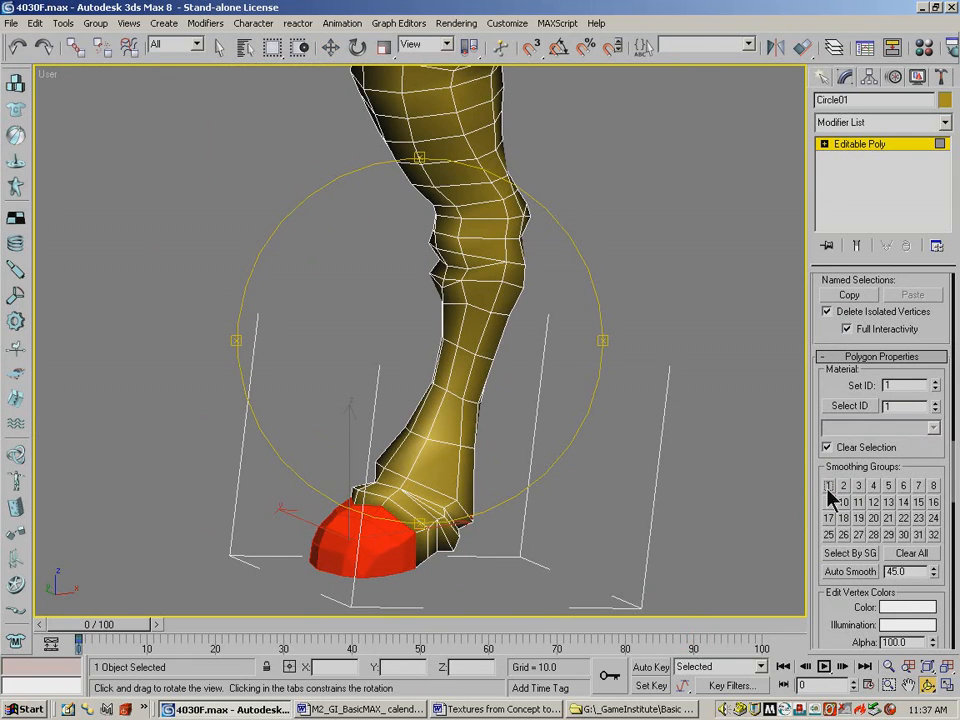
pyautogui.click(843, 486)
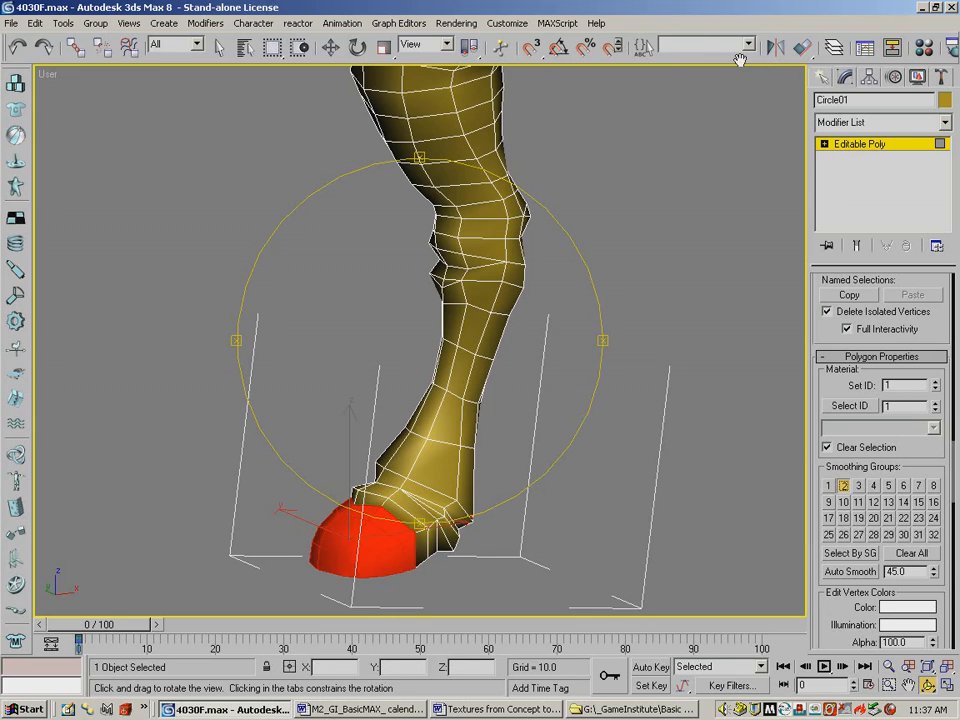
pyautogui.moveTo(740, 60); pyautogui.dragTo(462, 55)
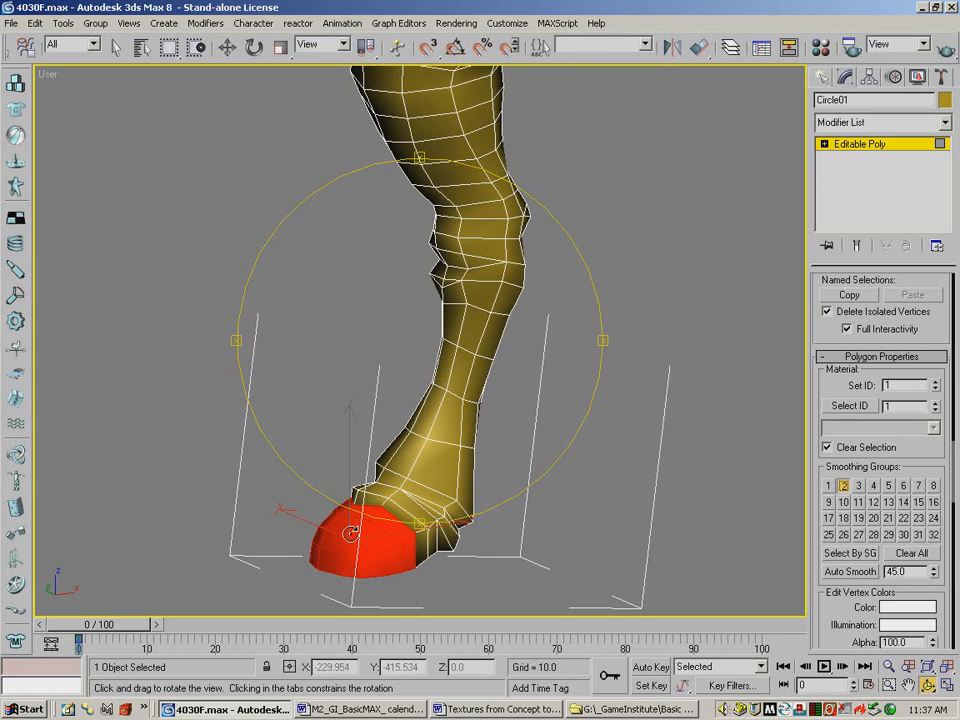
# Test-render the leg view to check how the hoof's edge shades, and close the rendered image.
pyautogui.hotkey('shift', 'q')
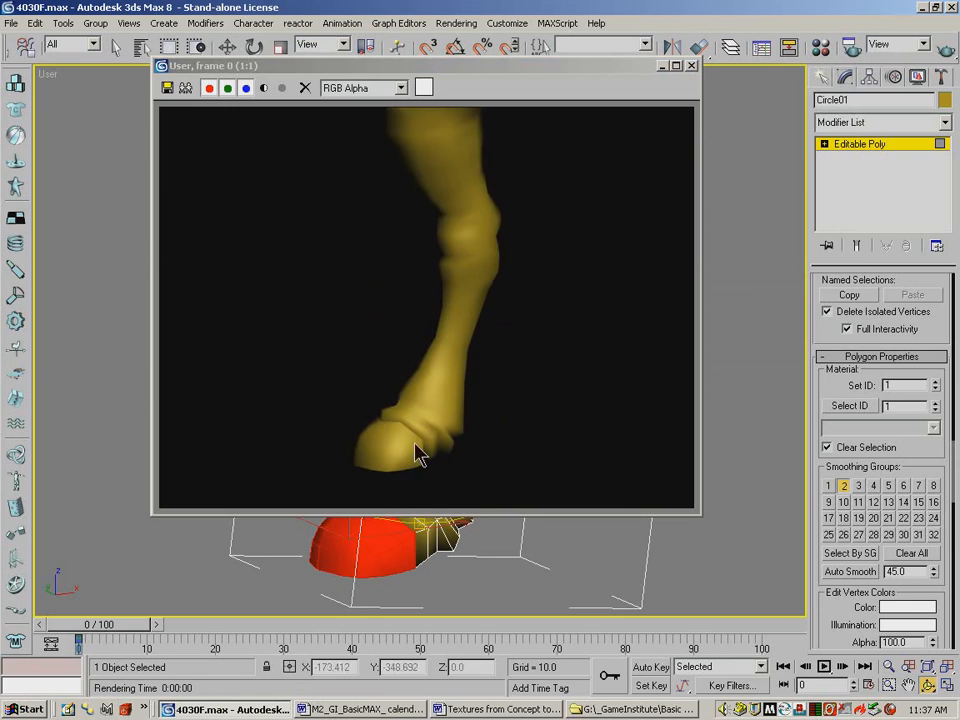
pyautogui.click(690, 65)
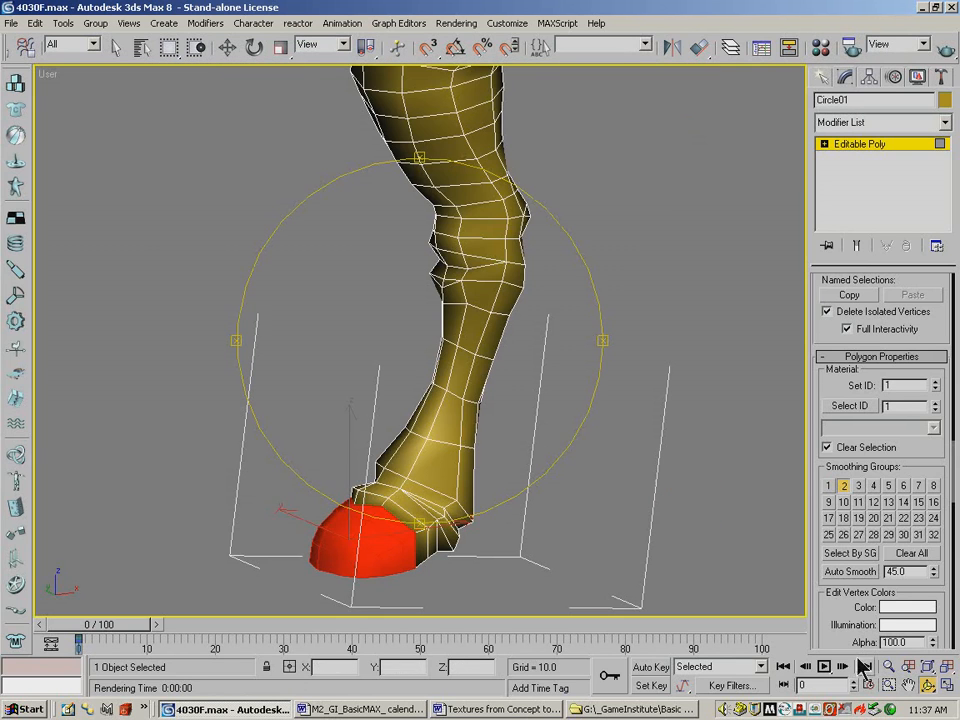
pyautogui.press('w')
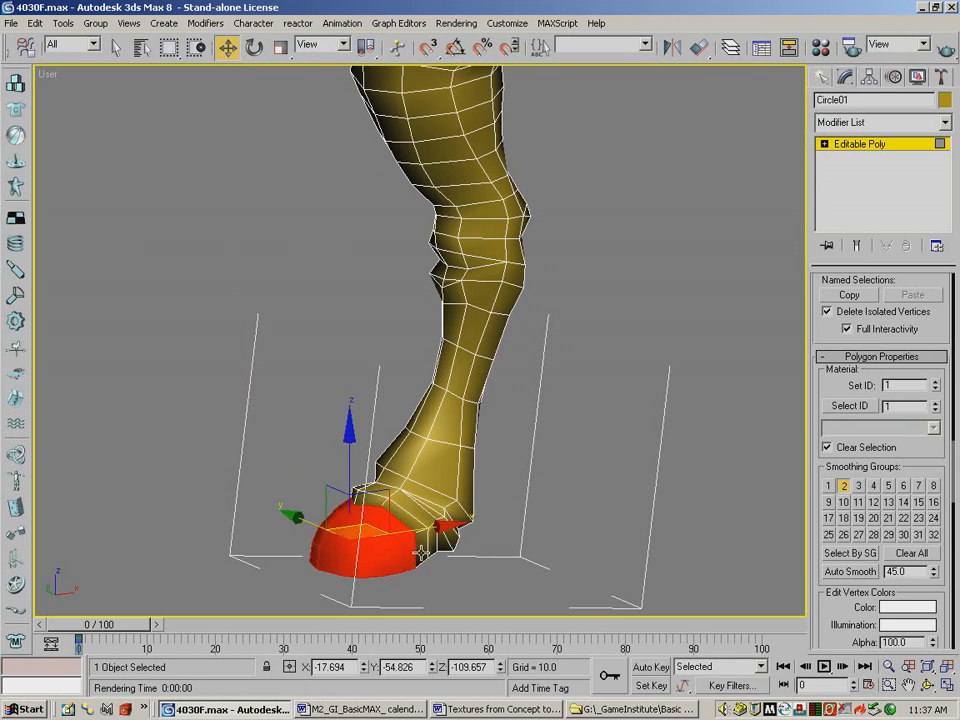
# Select the polygons of the ridge directly above the hoof, across the front and along the near side.
pyautogui.press('q')
pyautogui.click(385, 508)
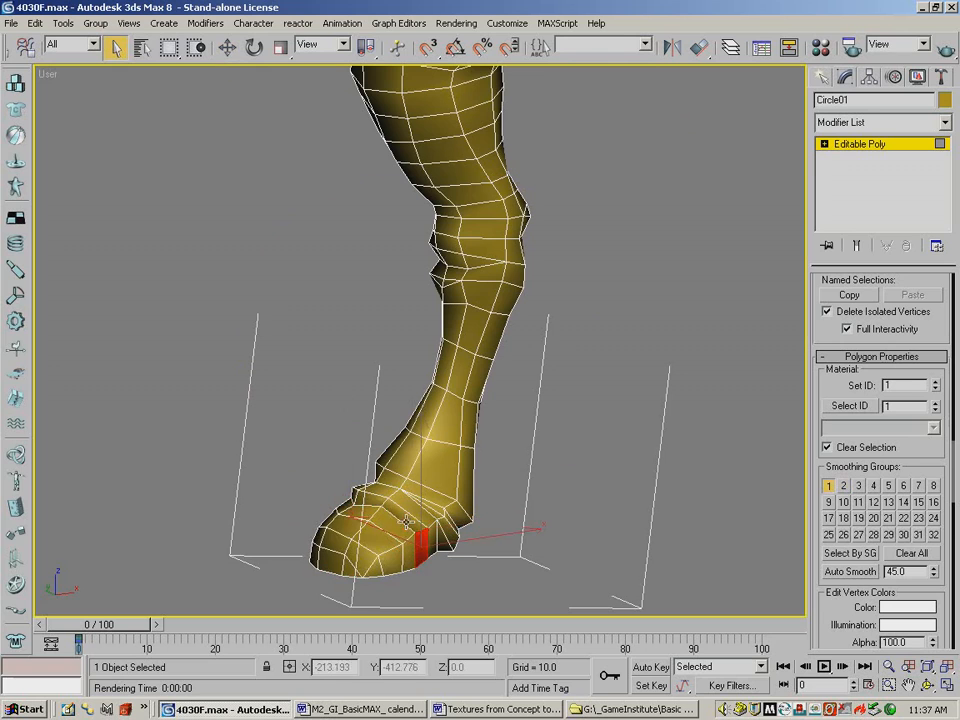
pyautogui.keyDown('ctrl'); pyautogui.click(354, 500); pyautogui.keyUp('ctrl')
pyautogui.keyDown('ctrl'); pyautogui.click(356, 495); pyautogui.keyUp('ctrl')
pyautogui.keyDown('ctrl'); pyautogui.click(363, 492); pyautogui.keyUp('ctrl')
pyautogui.keyDown('ctrl'); pyautogui.click(380, 491); pyautogui.keyUp('ctrl')
pyautogui.keyDown('ctrl'); pyautogui.click(410, 503); pyautogui.keyUp('ctrl')
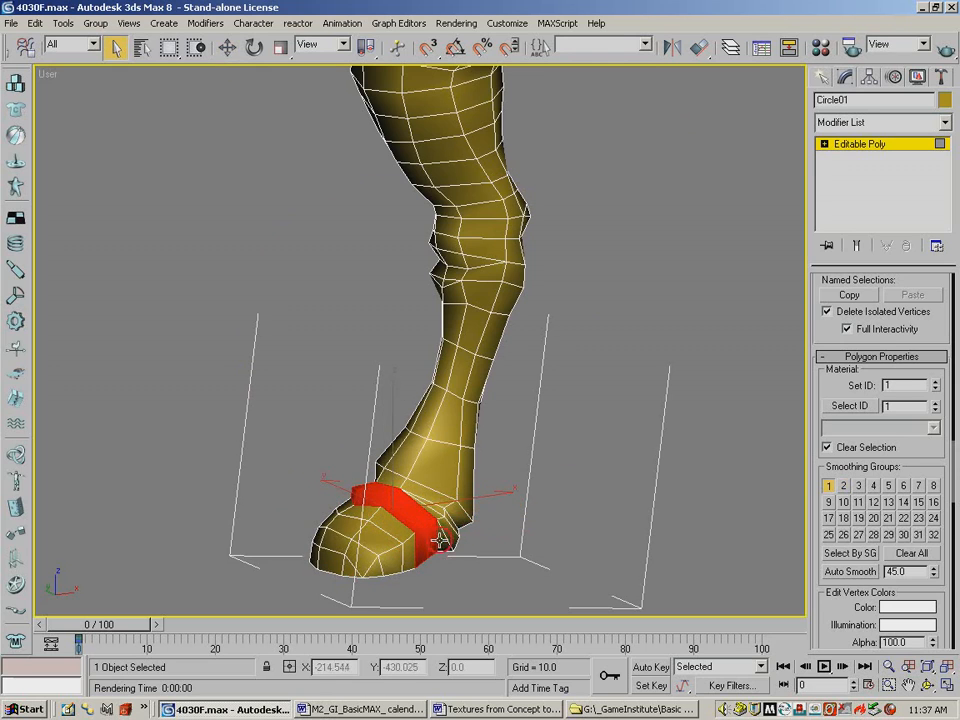
# Add the ridge polygons on the opposite side of the hoof to the selection.
pyautogui.click(928, 685)
pyautogui.moveTo(410, 424); pyautogui.dragTo(585, 512)
pyautogui.click(116, 47)
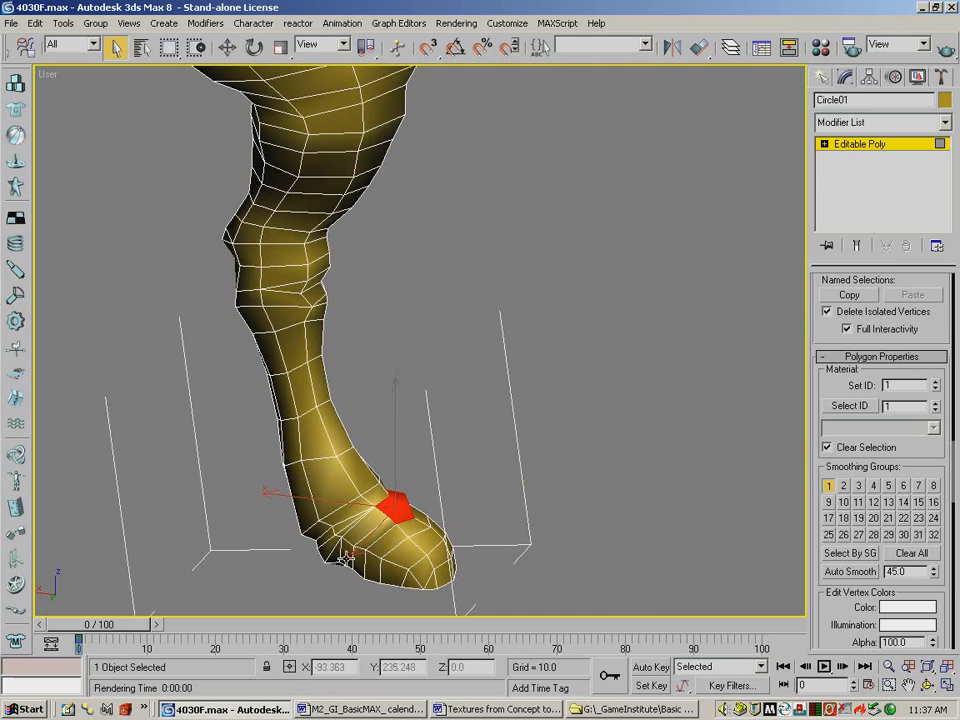
pyautogui.keyDown('ctrl'); pyautogui.click(373, 535); pyautogui.keyUp('ctrl')
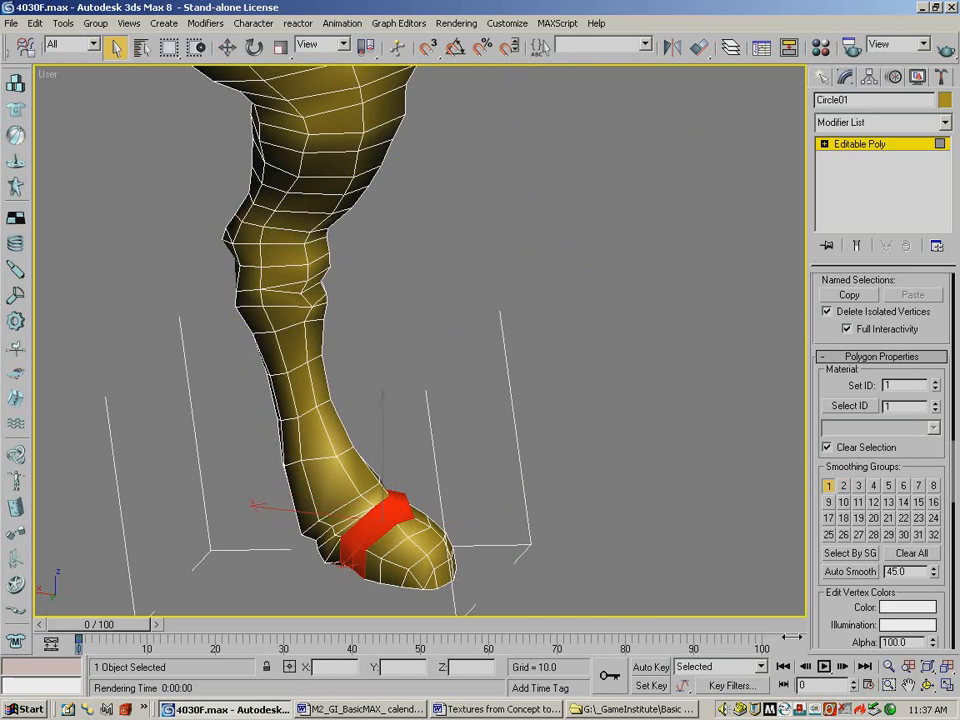
# Add the lower rear polygons on the near side of the ridge above the hoof to the selection.
pyautogui.click(928, 686)
pyautogui.moveTo(441, 442); pyautogui.dragTo(170, 405)
pyautogui.moveTo(326, 294); pyautogui.dragTo(375, 328)
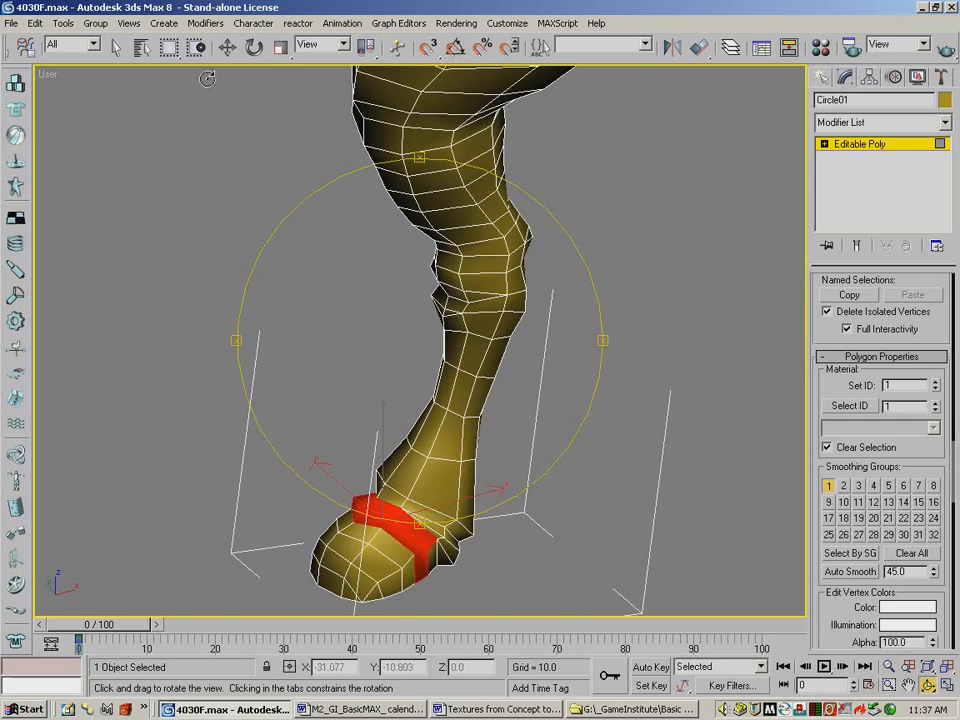
pyautogui.click(118, 48)
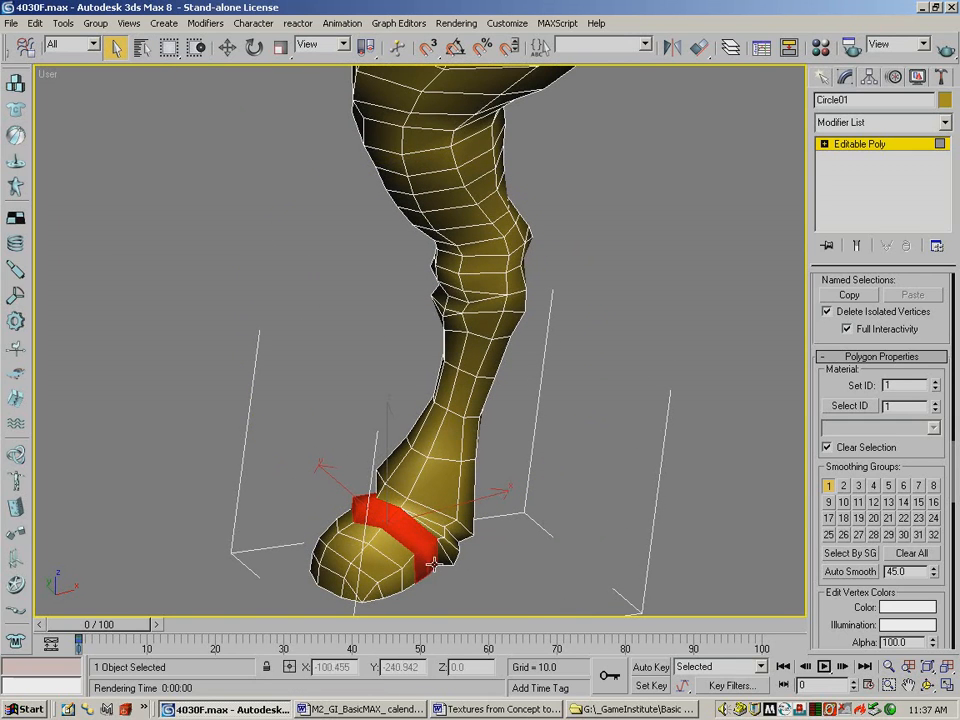
pyautogui.click(901, 667)
pyautogui.moveTo(312, 365); pyautogui.dragTo(358, 394)
pyautogui.click(116, 47)
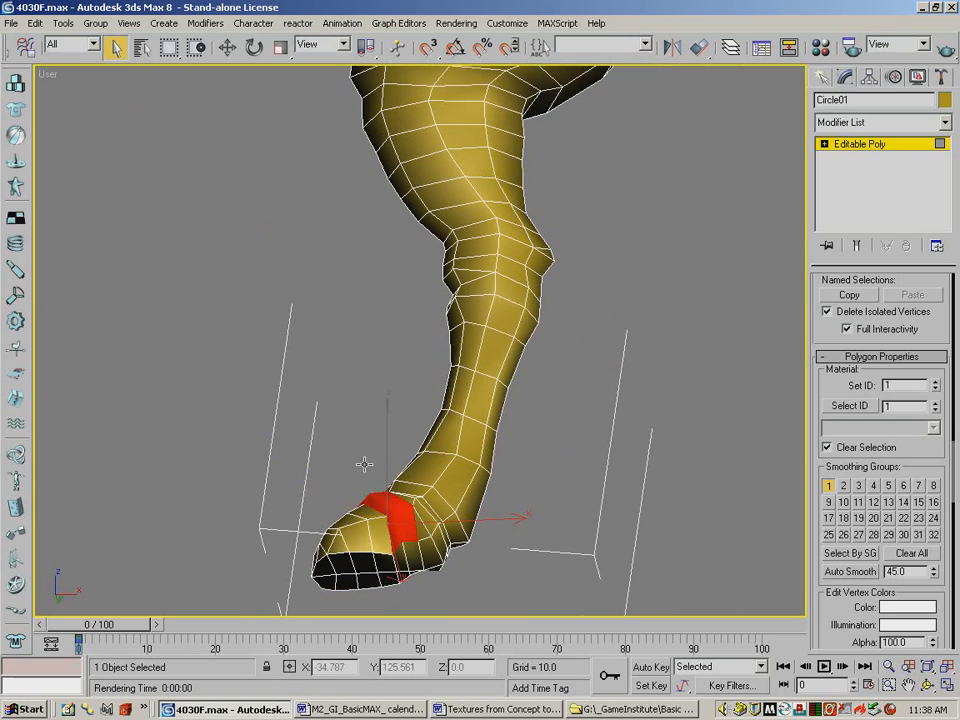
pyautogui.keyDown('ctrl'); pyautogui.click(413, 562); pyautogui.keyUp('ctrl')
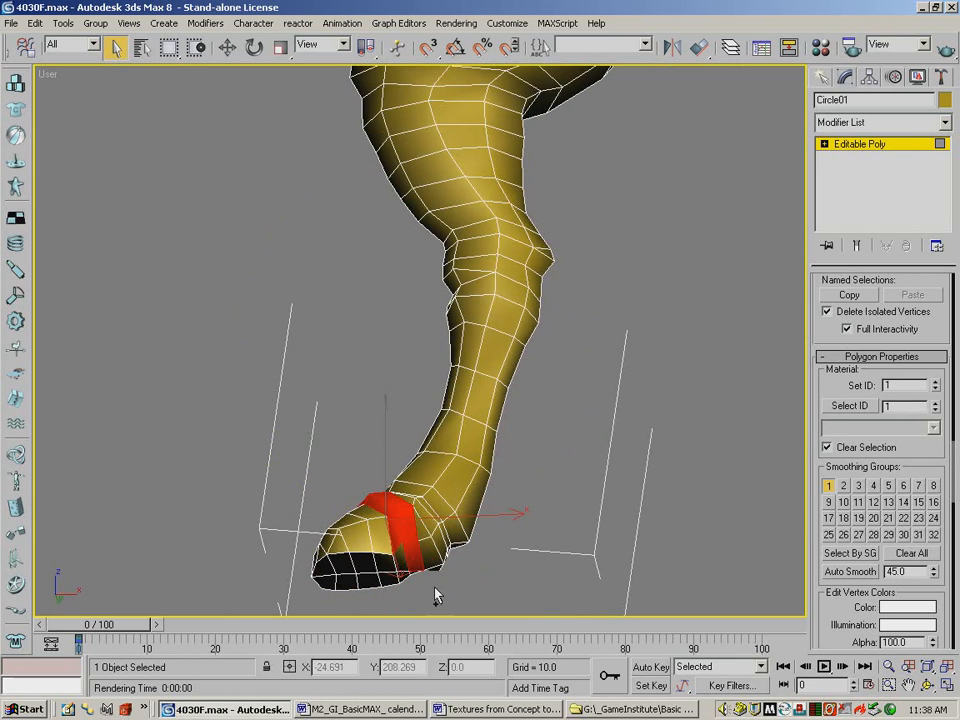
# Add the remaining lower ridge polygons on the opposite side of the hoof to complete the band.
pyautogui.click(928, 686)
pyautogui.moveTo(345, 452); pyautogui.dragTo(621, 508)
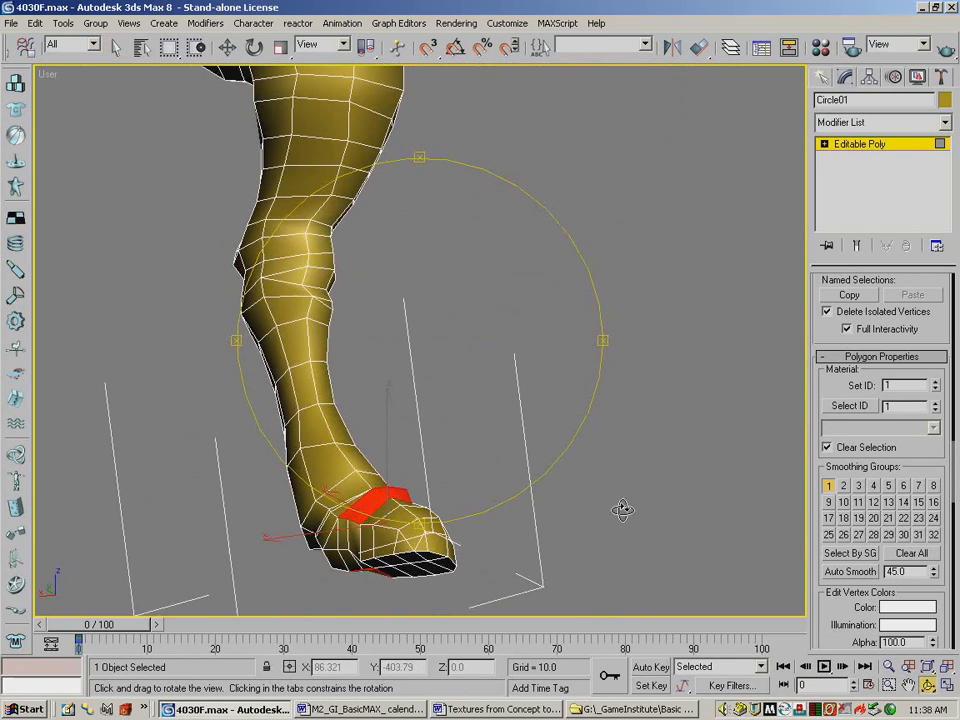
pyautogui.click(115, 47)
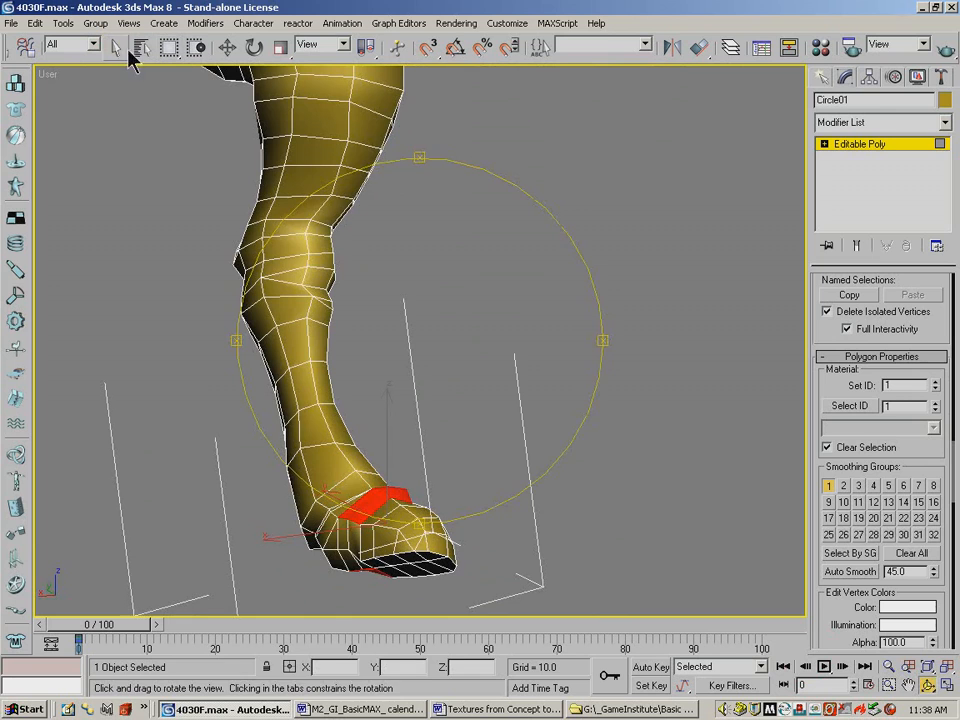
pyautogui.keyDown('ctrl'); pyautogui.click(348, 564); pyautogui.keyUp('ctrl')
pyautogui.keyDown('ctrl'); pyautogui.click(343, 543); pyautogui.keyUp('ctrl')
pyautogui.keyDown('ctrl'); pyautogui.click(355, 540); pyautogui.keyUp('ctrl')
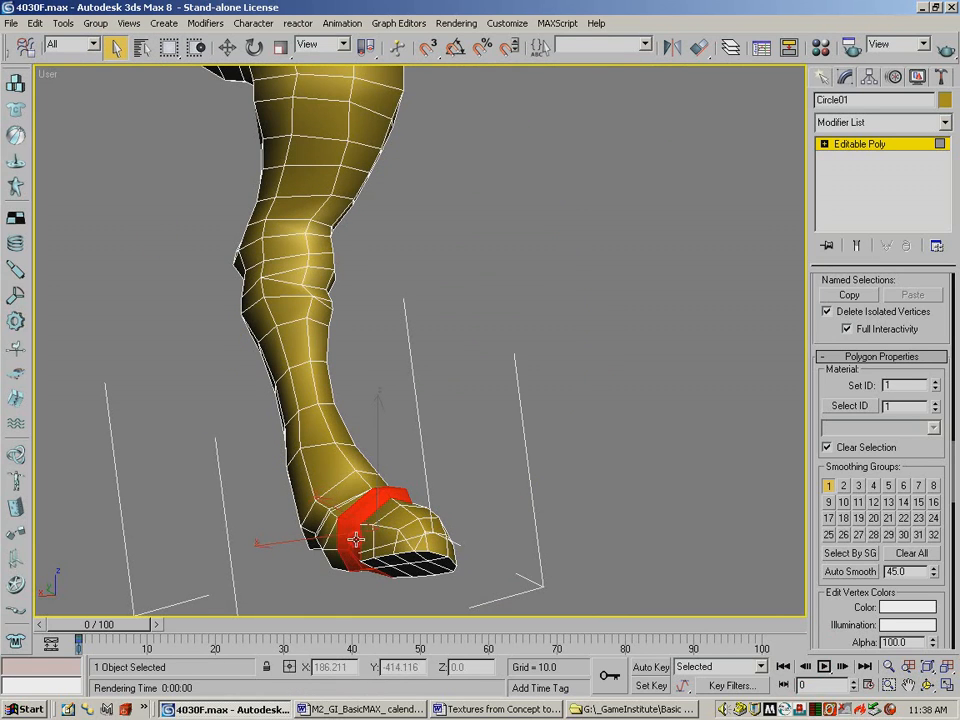
# Move the selected ridge polygons from smoothing group 1 to smoothing group 3 and test-render the leg.
pyautogui.click(928, 685)
pyautogui.moveTo(450, 495); pyautogui.dragTo(236, 499)
pyautogui.click(829, 486)
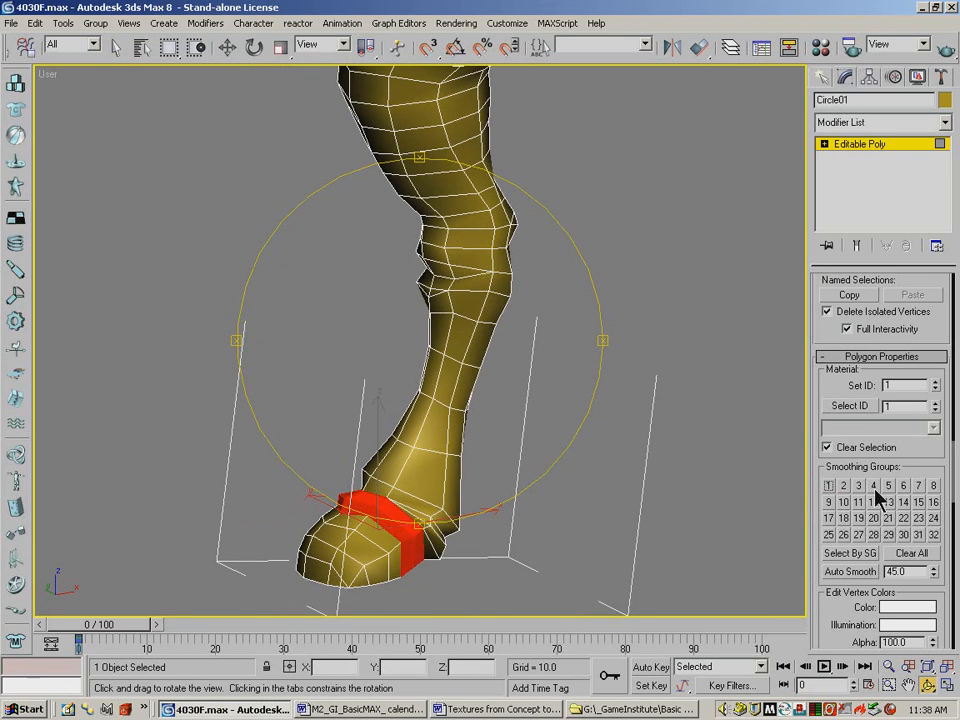
pyautogui.click(859, 486)
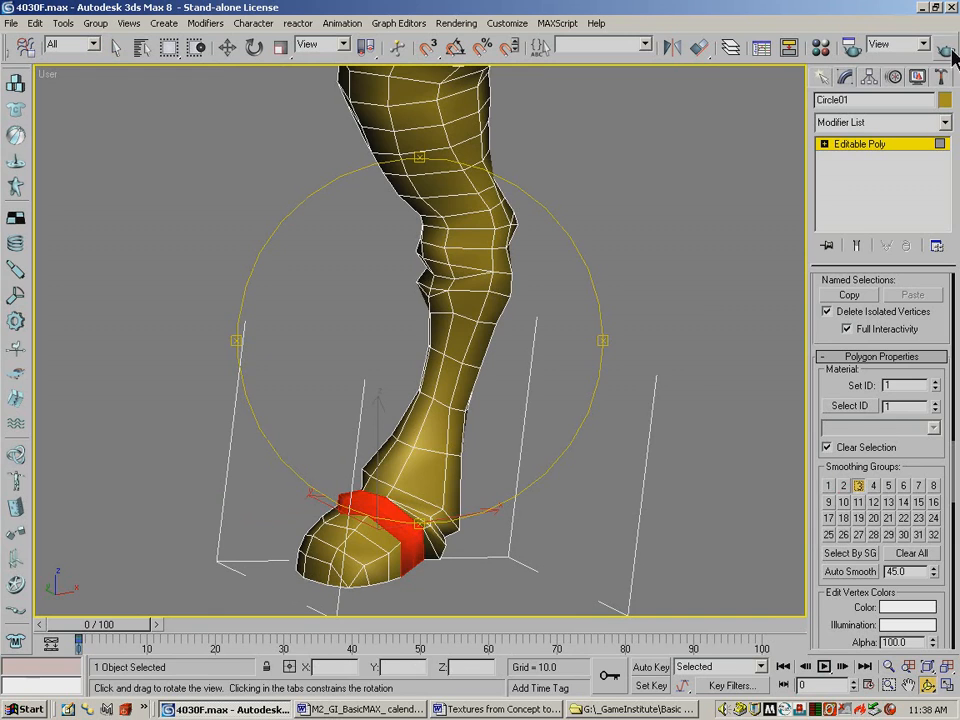
pyautogui.click(950, 50)
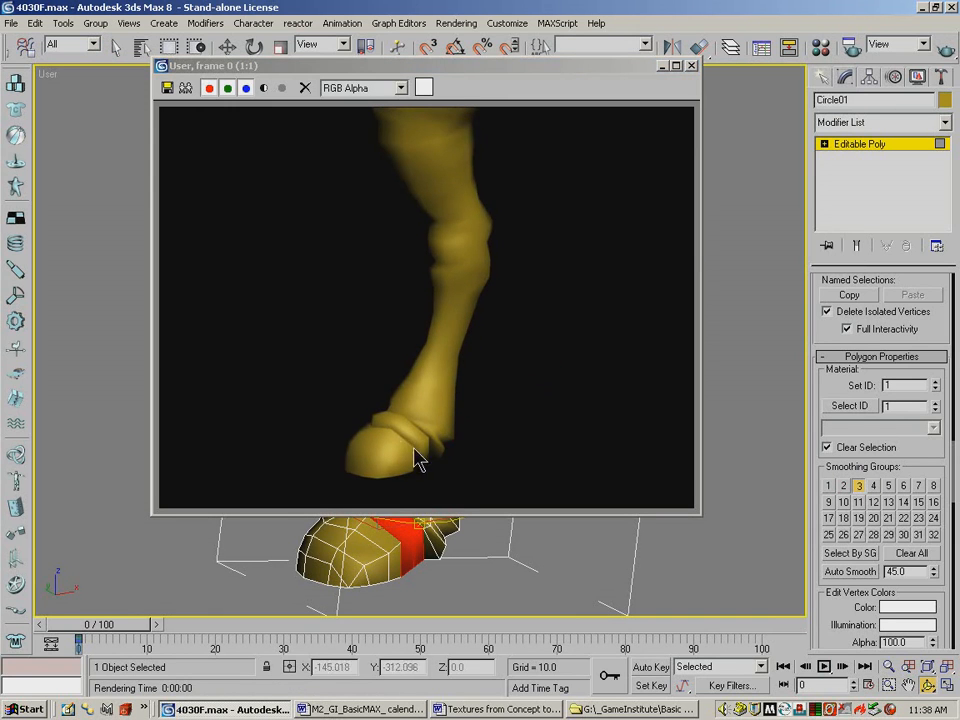
pyautogui.click(690, 65)
# Select the heel polygons behind the ridge, covering the near side and the back of the foot.
pyautogui.click(887, 668)
pyautogui.moveTo(519, 527); pyautogui.dragTo(422, 320)
pyautogui.click(908, 686)
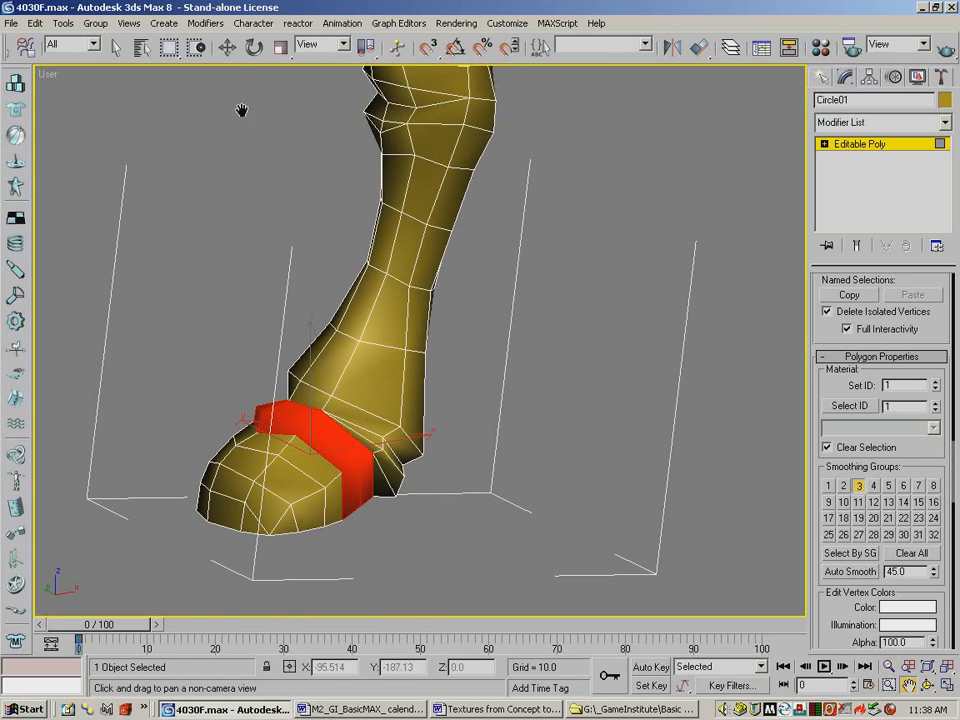
pyautogui.click(115, 47)
pyautogui.click(398, 484)
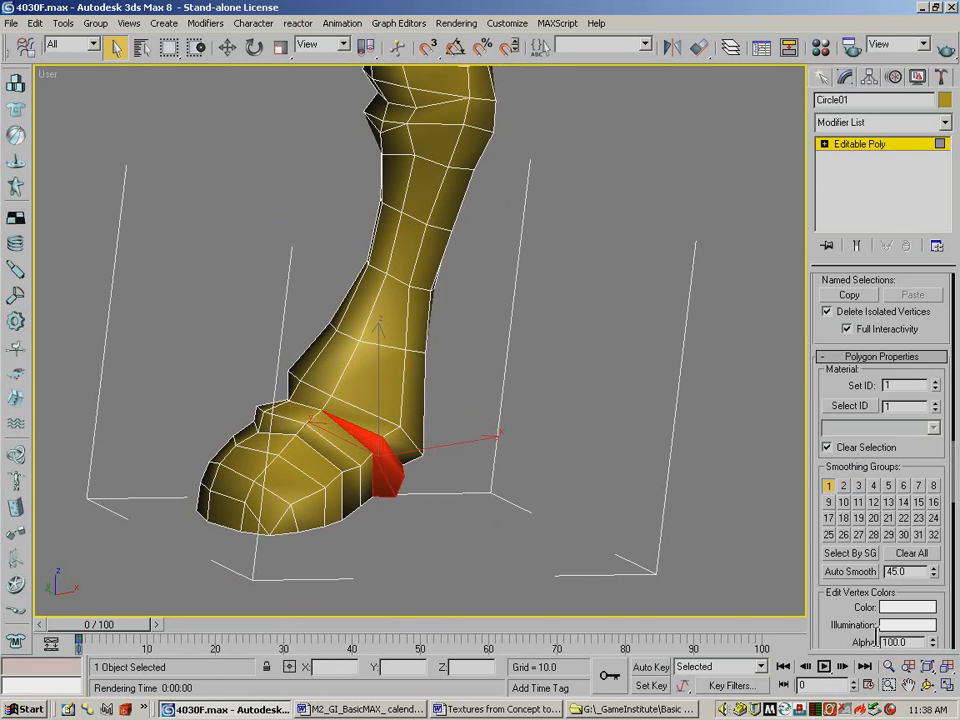
pyautogui.click(928, 686)
pyautogui.moveTo(410, 452); pyautogui.dragTo(232, 313)
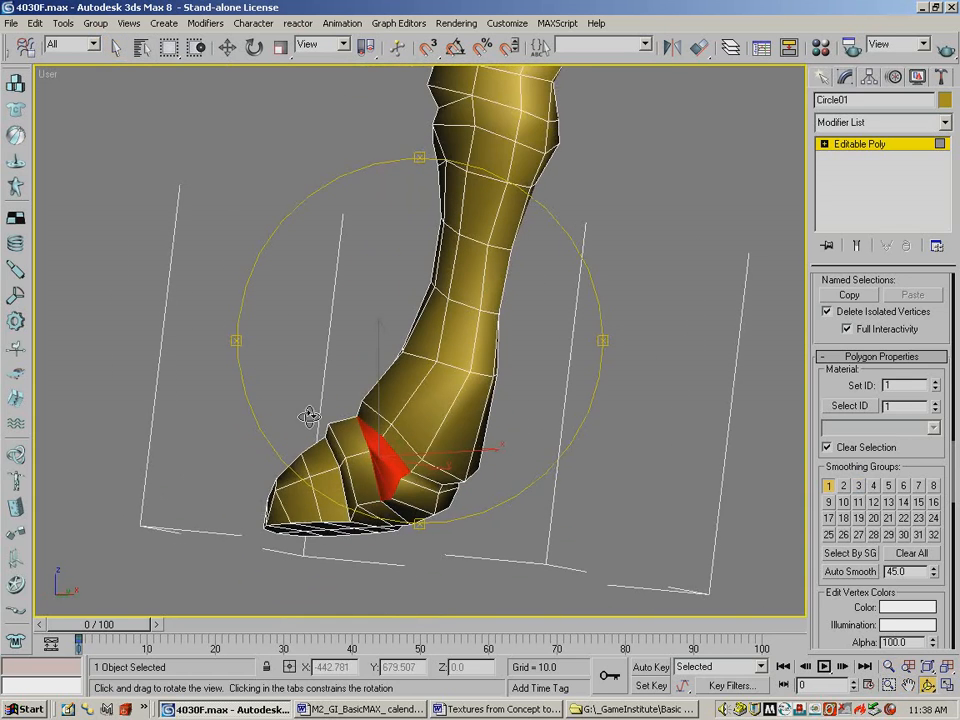
pyautogui.click(227, 47)
pyautogui.moveTo(431, 502); pyautogui.dragTo(540, 548)
pyautogui.click(928, 686)
pyautogui.moveTo(681, 561); pyautogui.dragTo(203, 482)
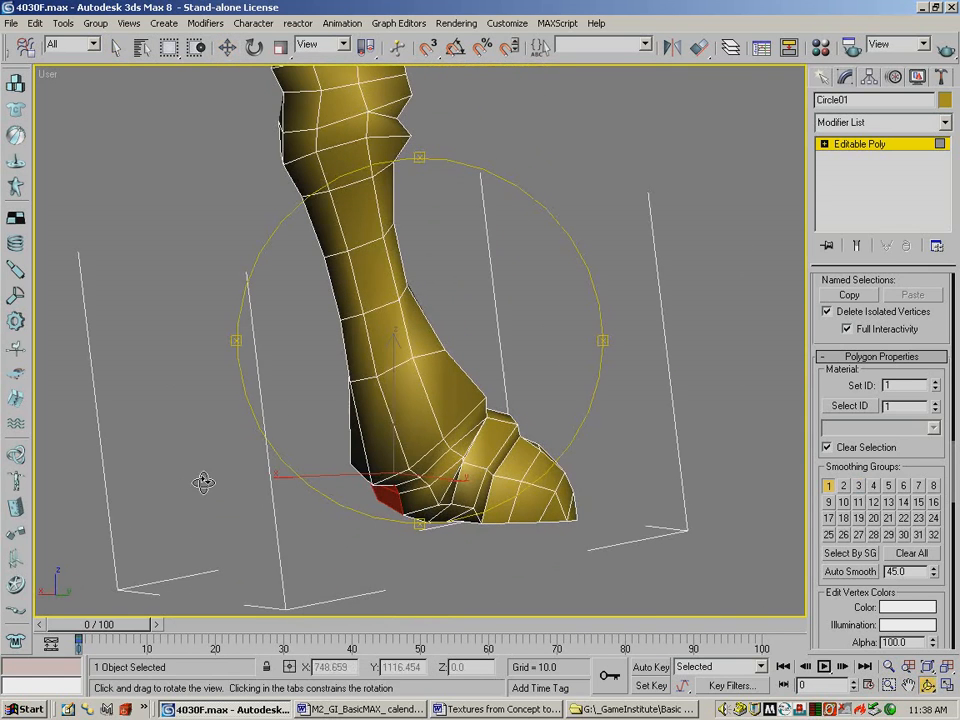
# Add the heel polygons on the opposite side, including the narrow ones tapering up behind the ridge.
pyautogui.click(116, 47)
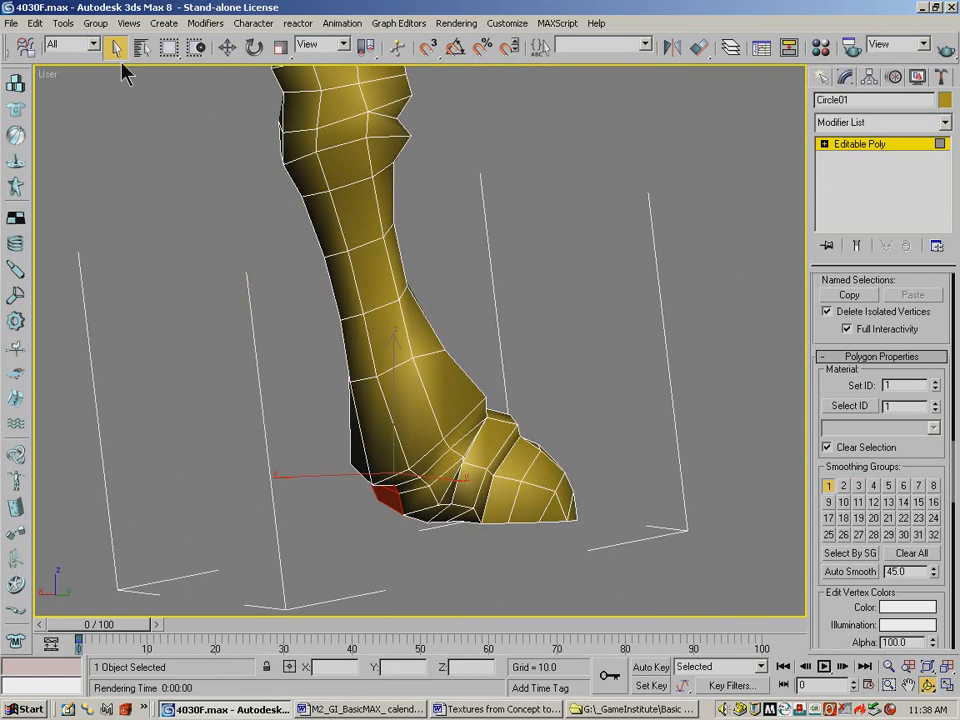
pyautogui.keyDown('ctrl'); pyautogui.click(424, 505); pyautogui.keyUp('ctrl')
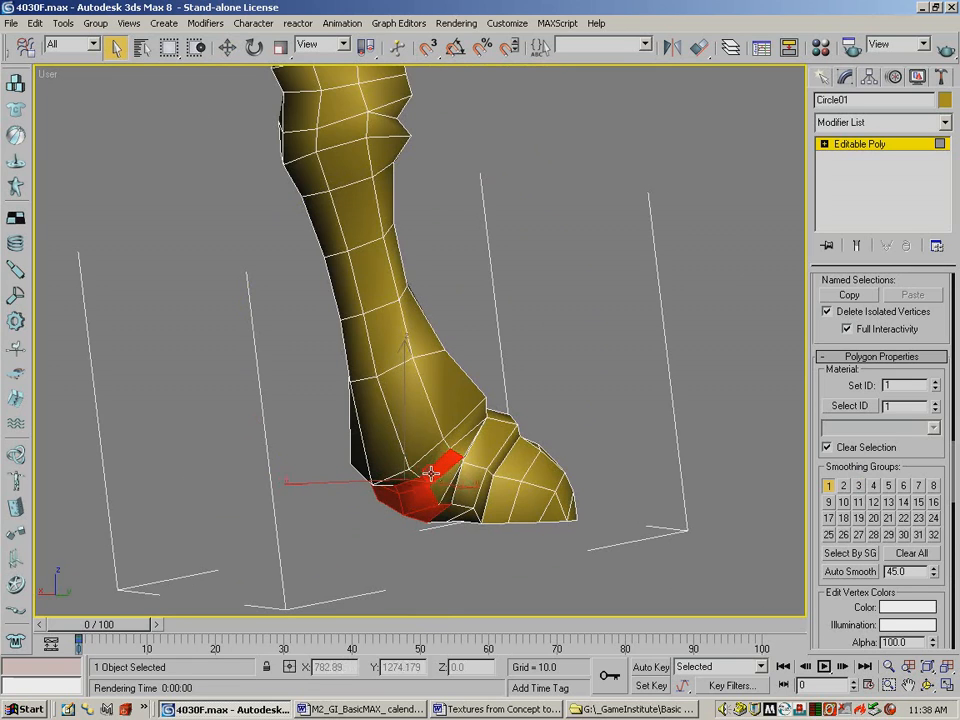
pyautogui.keyDown('ctrl'); pyautogui.click(440, 468); pyautogui.keyUp('ctrl')
pyautogui.keyDown('ctrl'); pyautogui.click(465, 450); pyautogui.keyUp('ctrl')
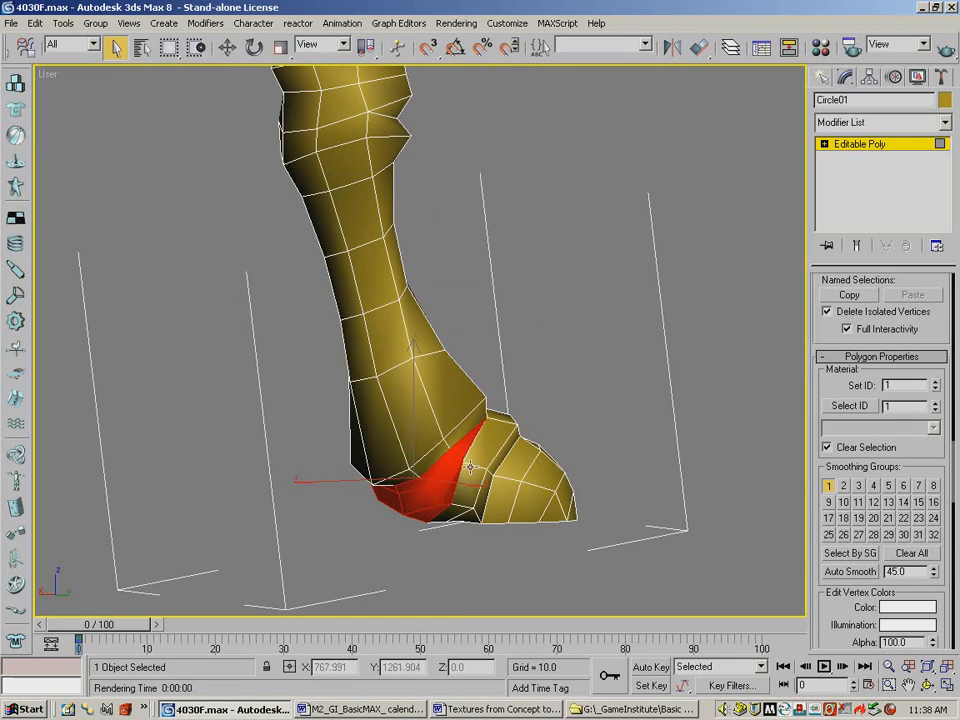
pyautogui.click(928, 685)
pyautogui.moveTo(462, 405); pyautogui.dragTo(403, 397)
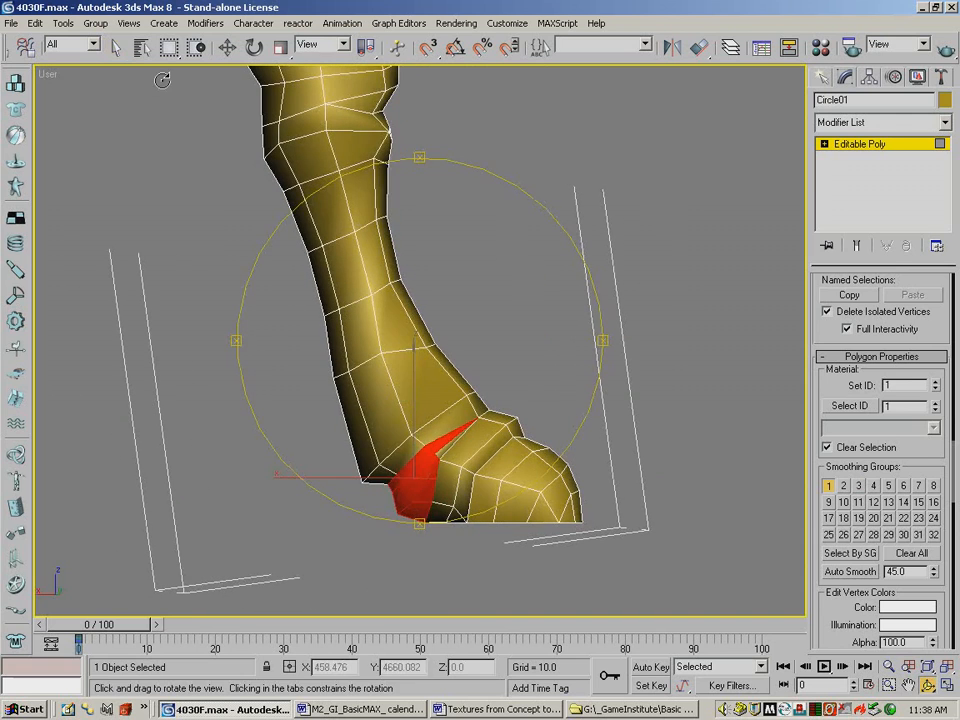
pyautogui.click(115, 48)
pyautogui.click(447, 447)
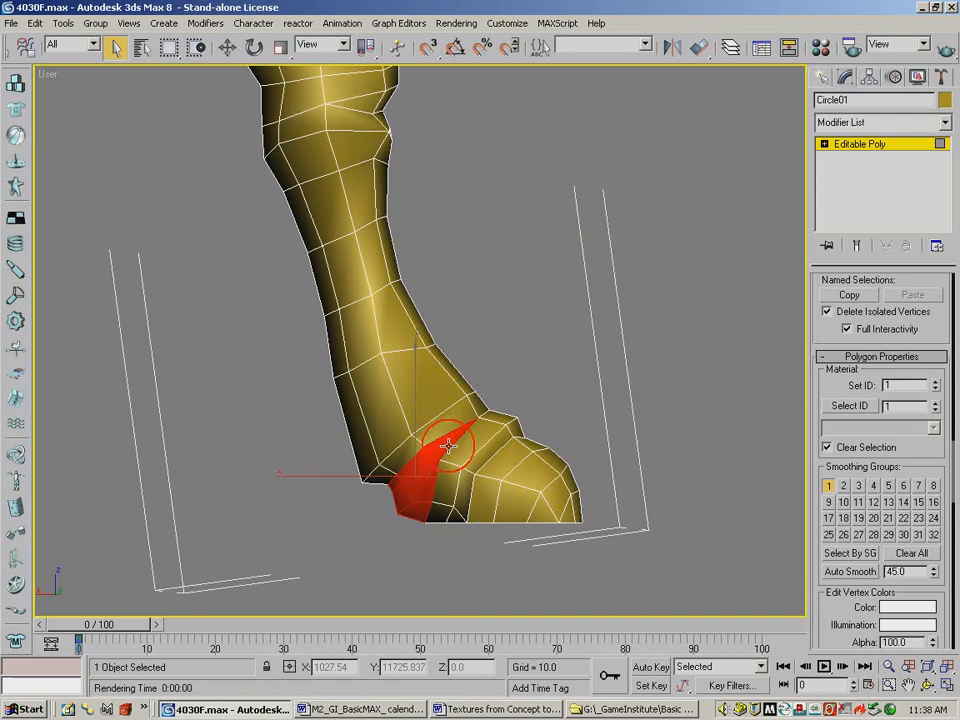
# Assign the selected heel polygons to smoothing group 4, remove them from group 1, and test-render the foot.
pyautogui.click(873, 486)
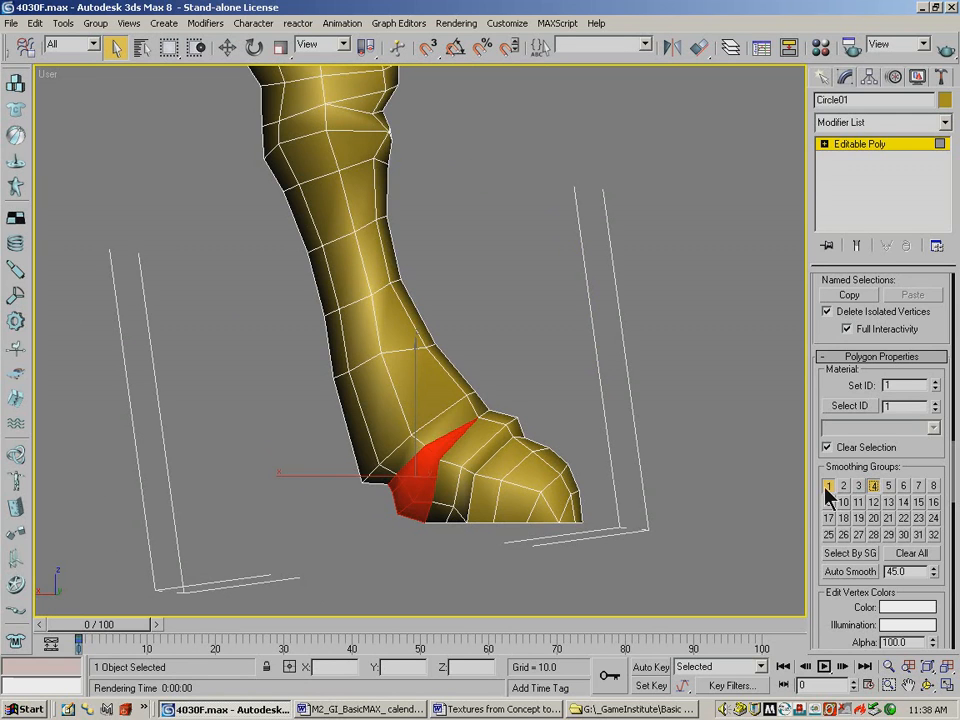
pyautogui.click(828, 486)
pyautogui.click(944, 48)
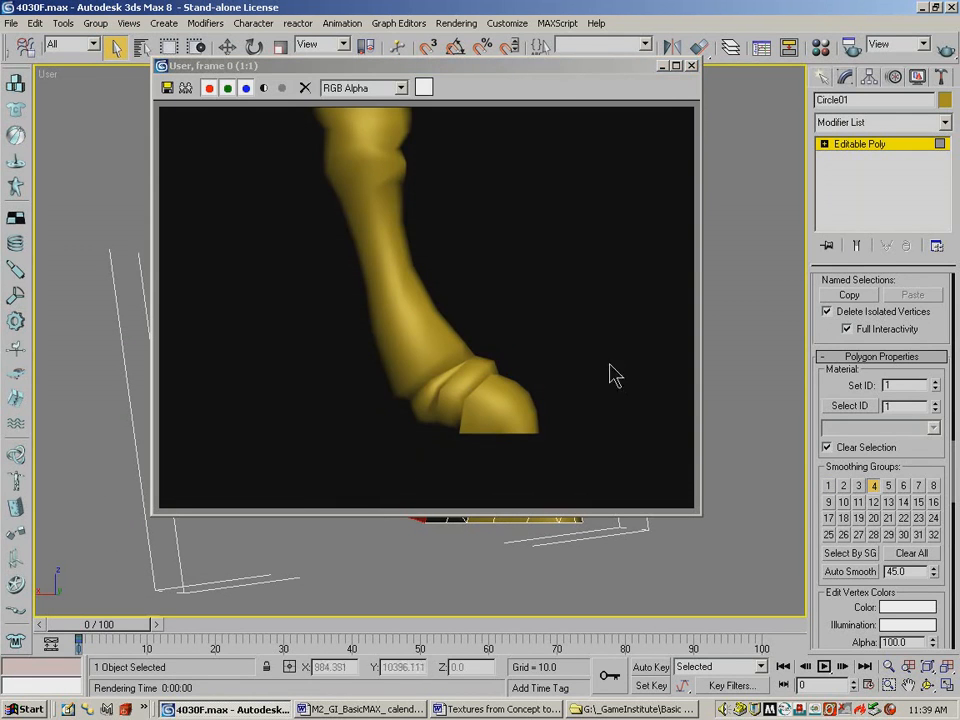
pyautogui.click(691, 66)
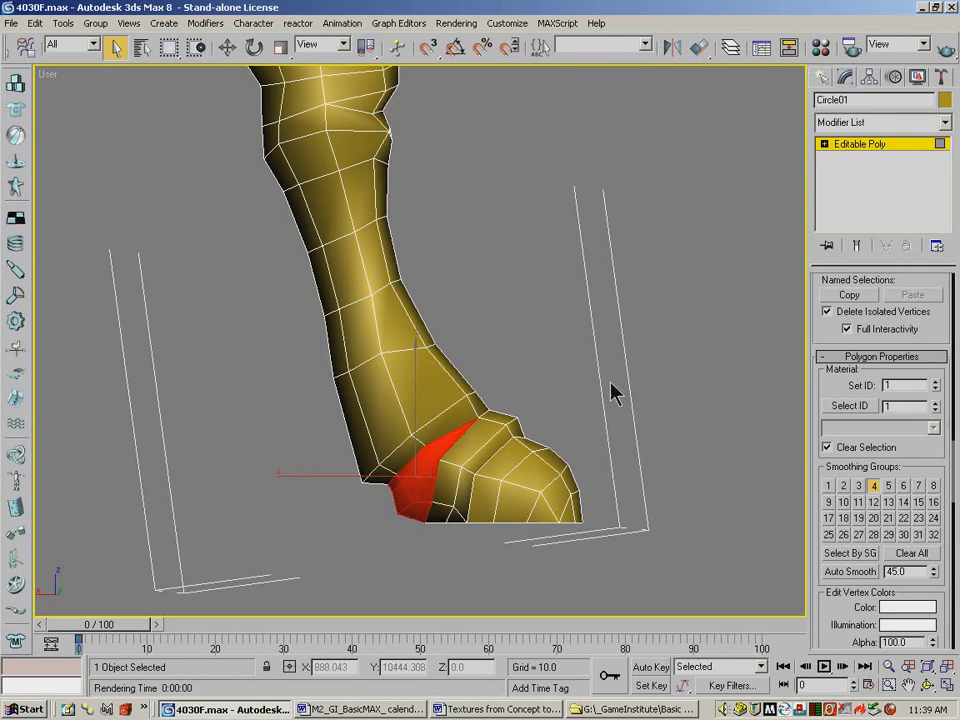
# Select the lower-leg polygons from just below the knee to the ridge, leaving out the stray polygon above the band.
pyautogui.click(929, 688)
pyautogui.moveTo(428, 279); pyautogui.dragTo(144, 285)
pyautogui.moveTo(459, 326); pyautogui.dragTo(444, 339)
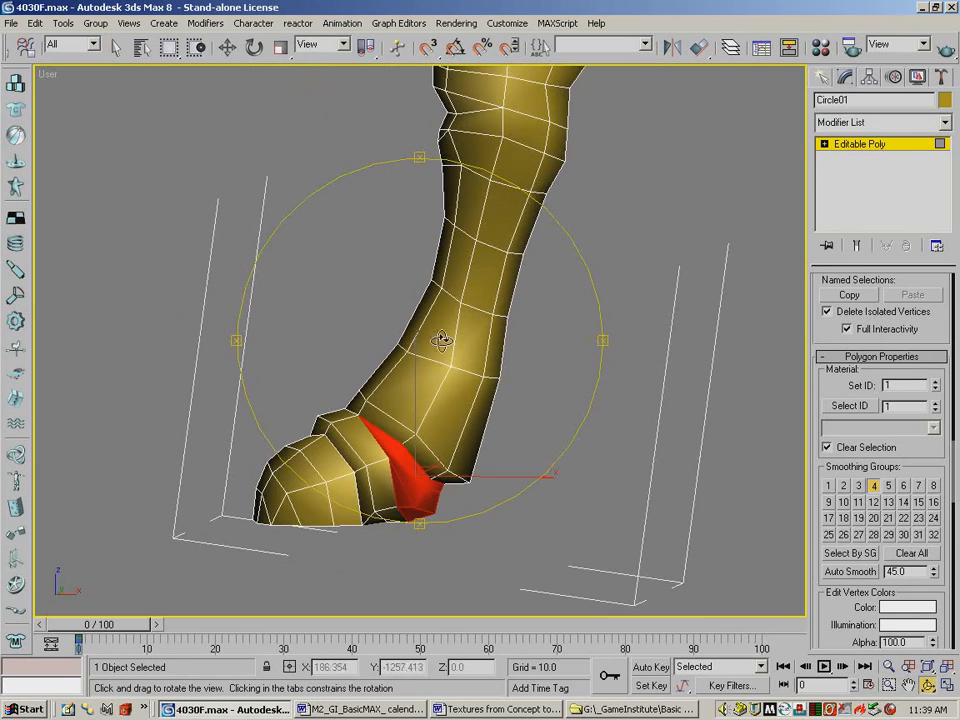
pyautogui.click(888, 665)
pyautogui.moveTo(450, 268); pyautogui.dragTo(452, 330)
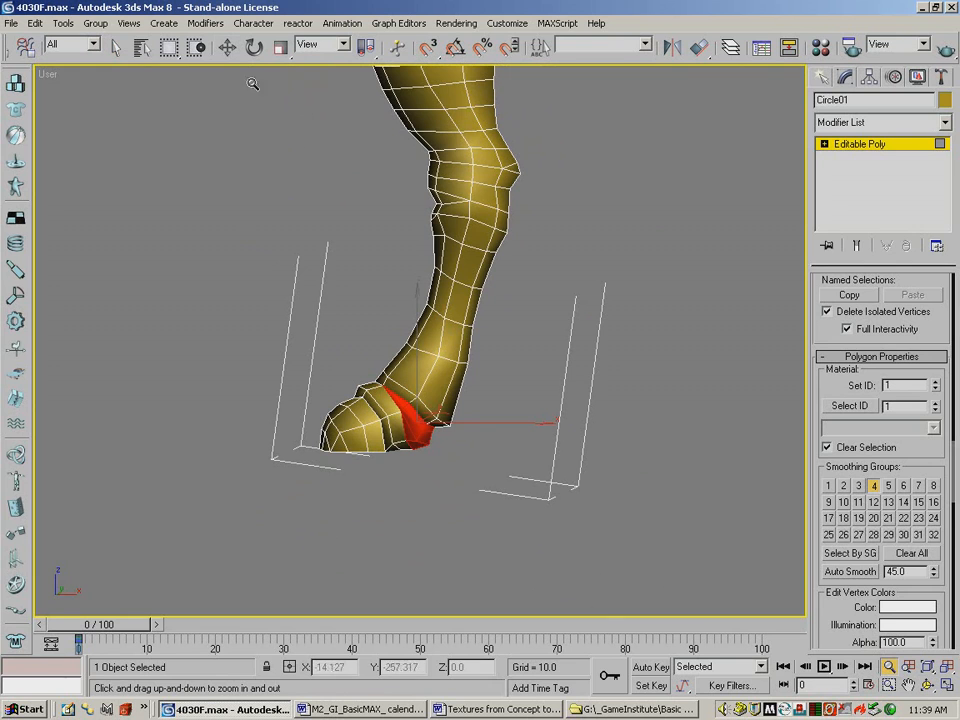
pyautogui.click(115, 47)
pyautogui.moveTo(411, 214); pyautogui.dragTo(550, 408)
pyautogui.keyDown('ctrl'); pyautogui.moveTo(492, 403); pyautogui.dragTo(443, 435); pyautogui.keyUp('ctrl')
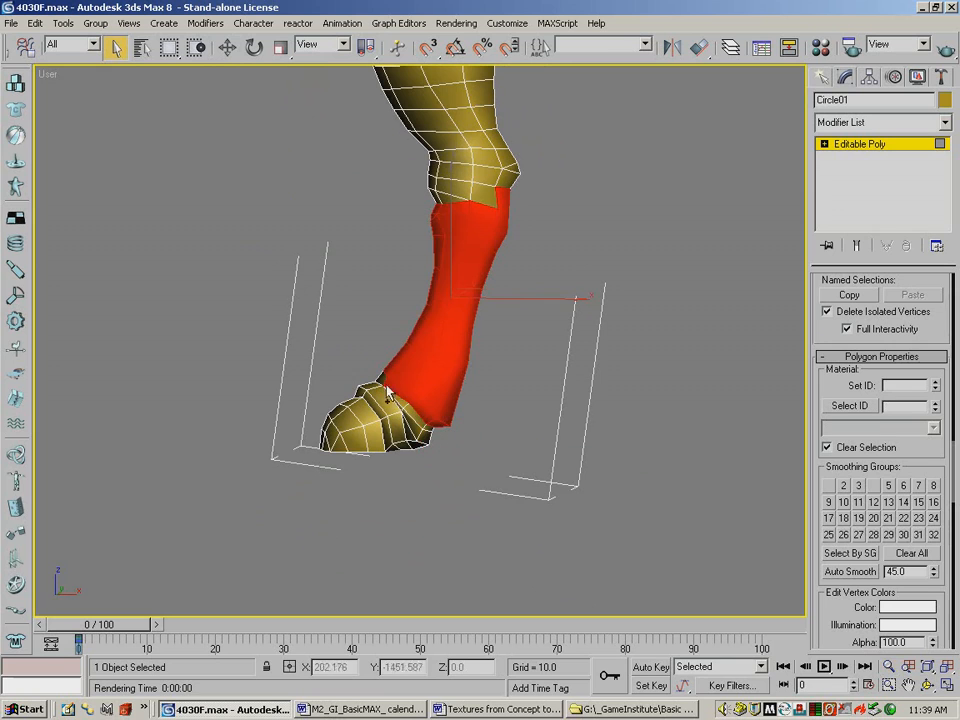
pyautogui.keyDown('ctrl'); pyautogui.moveTo(401, 382); pyautogui.dragTo(402, 383); pyautogui.keyUp('ctrl')
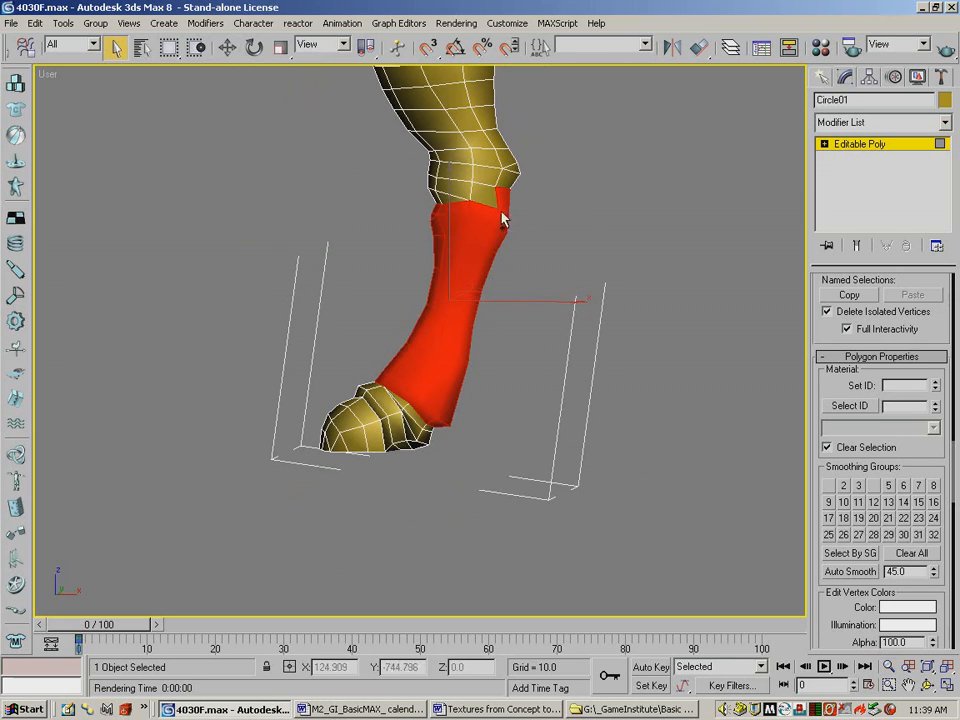
pyautogui.keyDown('alt'); pyautogui.moveTo(542, 195); pyautogui.dragTo(493, 202); pyautogui.keyUp('alt')
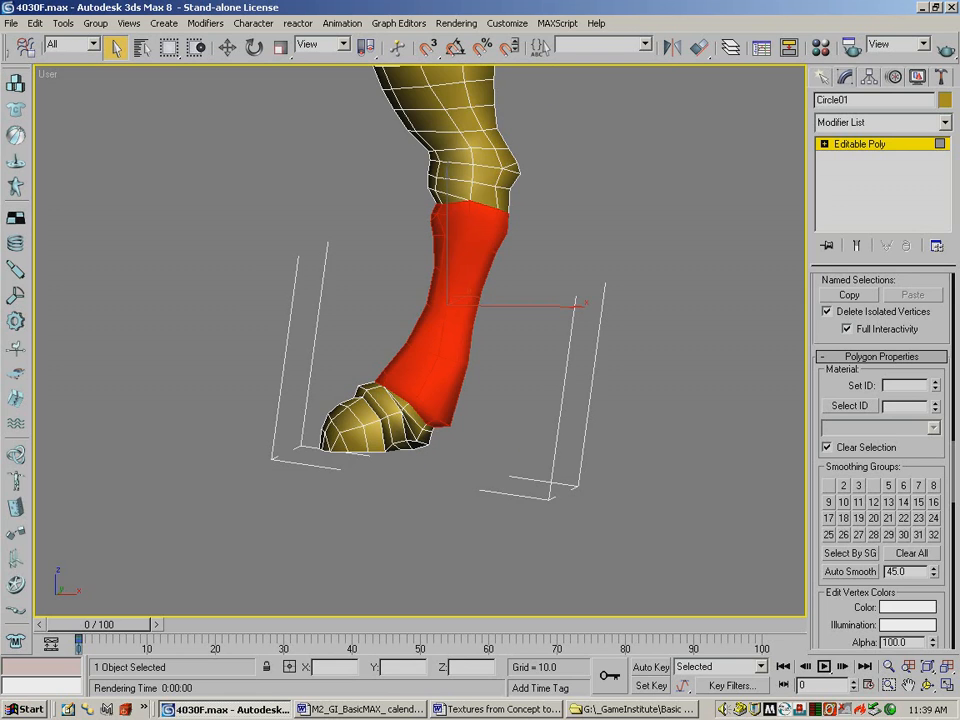
# Remove the stray heel and foot polygons below the lower leg from the selection, on both sides of the leg.
pyautogui.click(929, 685)
pyautogui.moveTo(347, 303); pyautogui.dragTo(325, 169)
pyautogui.click(116, 46)
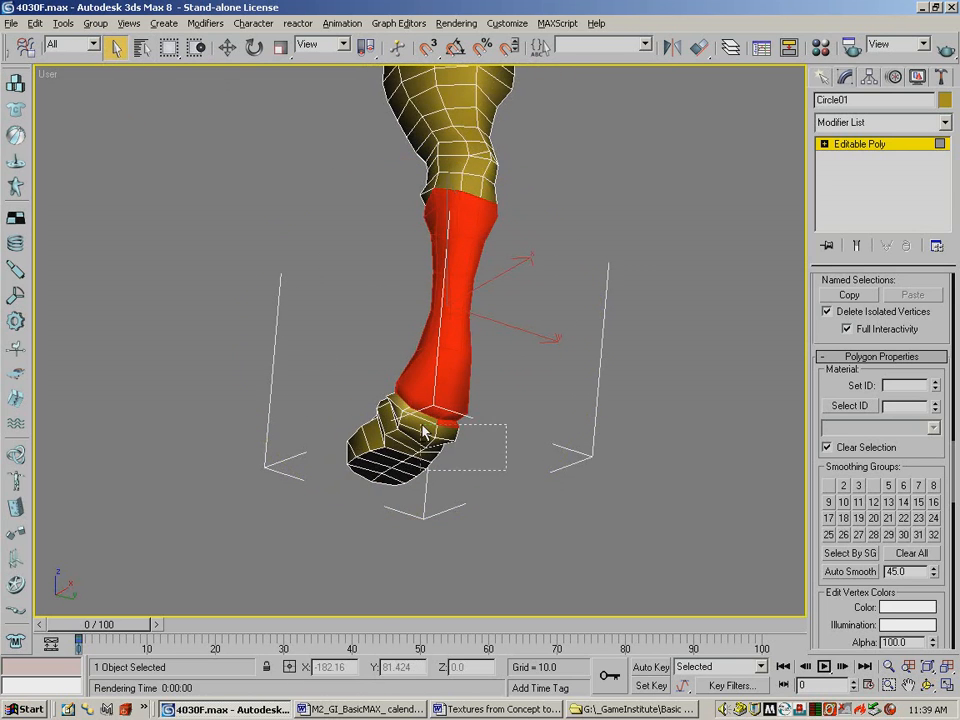
pyautogui.hotkey('ctrl', 'r')
pyautogui.moveTo(321, 349); pyautogui.dragTo(249, 119)
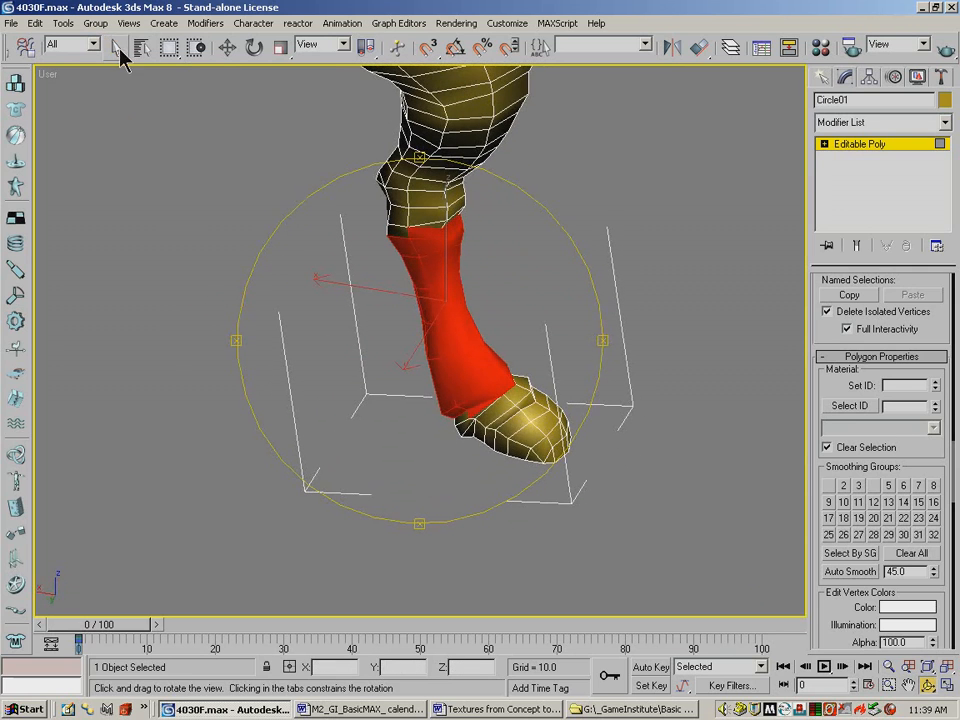
pyautogui.click(117, 47)
pyautogui.moveTo(500, 434)
pyautogui.mouseDown()
pyautogui.moveTo(489, 453)
pyautogui.moveTo(497, 453)
pyautogui.mouseUp()
pyautogui.hotkey('ctrl', 'r')
pyautogui.moveTo(463, 355); pyautogui.dragTo(470, 290)
pyautogui.click(116, 47)
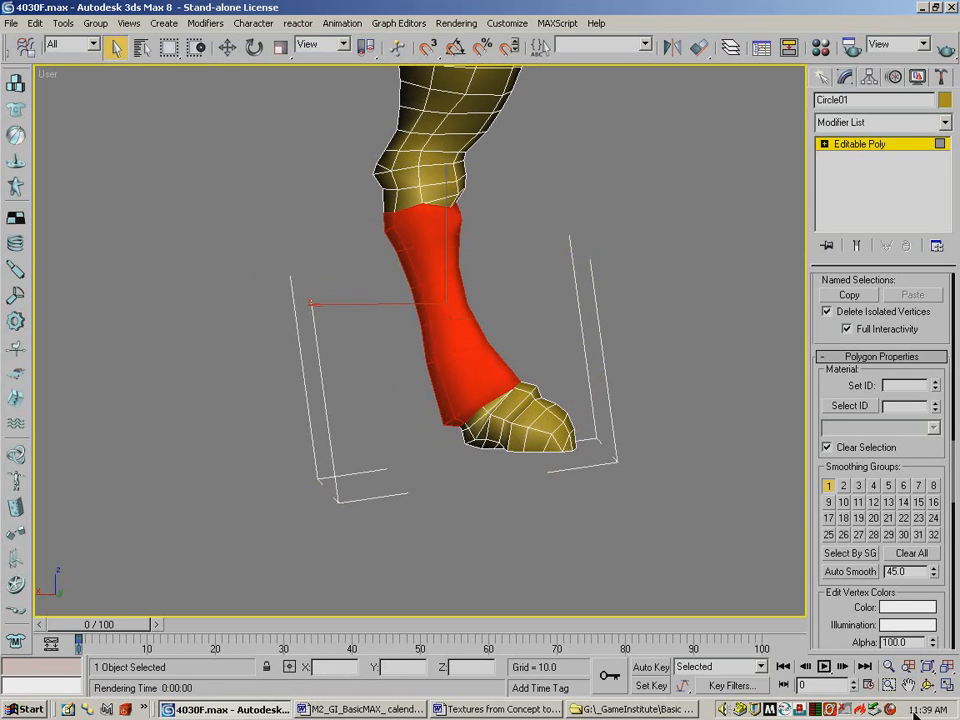
# Add the two missing polygons along the upper edge, just below the knee, to the lower-leg selection.
pyautogui.click(927, 685)
pyautogui.moveTo(450, 330); pyautogui.dragTo(208, 315)
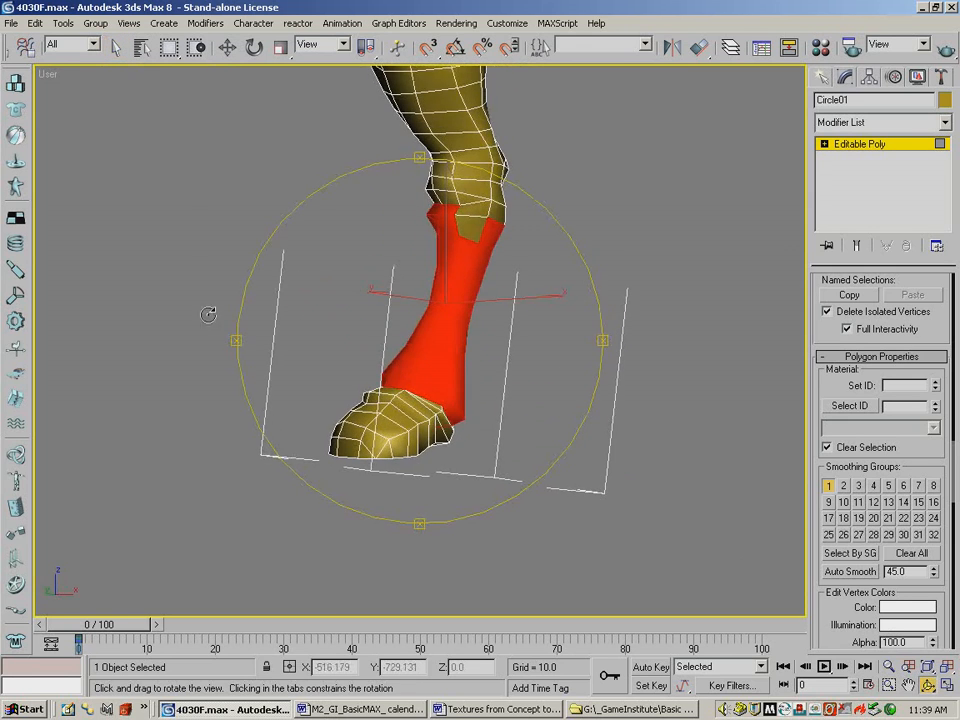
pyautogui.moveTo(315, 208); pyautogui.dragTo(398, 200)
pyautogui.click(116, 48)
pyautogui.press('space')
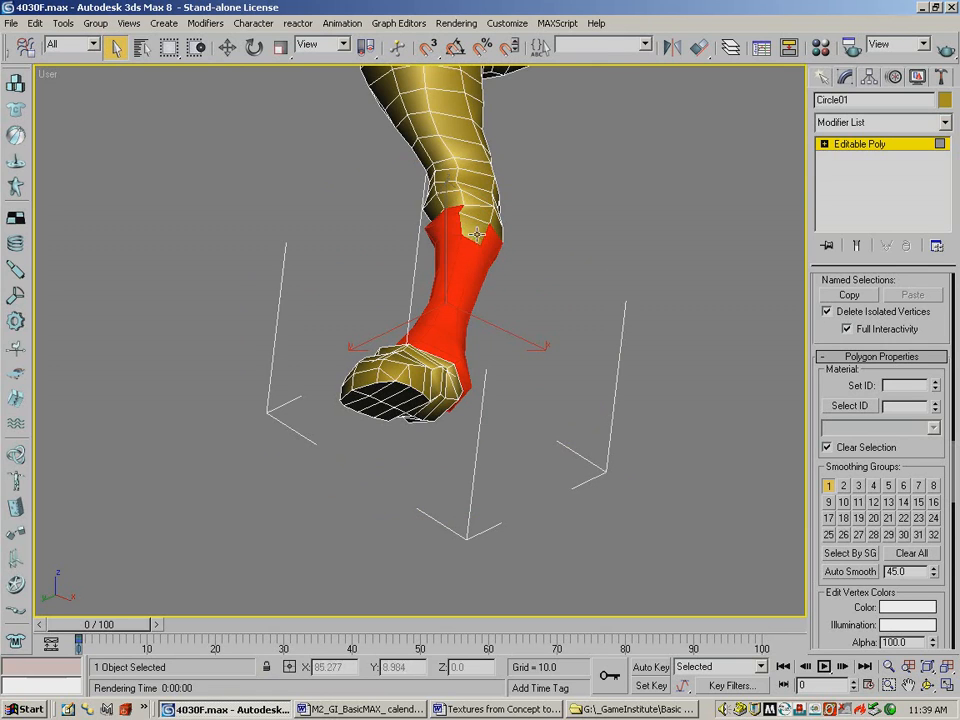
pyautogui.keyDown('ctrl'); pyautogui.click(459, 235); pyautogui.keyUp('ctrl')
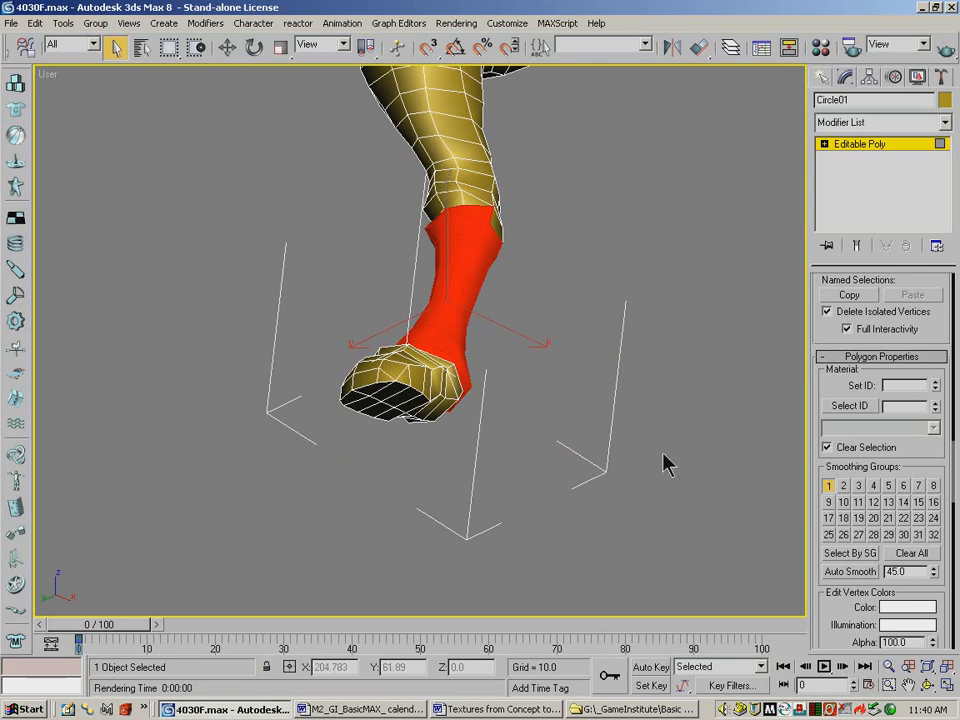
pyautogui.click(928, 684)
pyautogui.moveTo(441, 270); pyautogui.dragTo(364, 329)
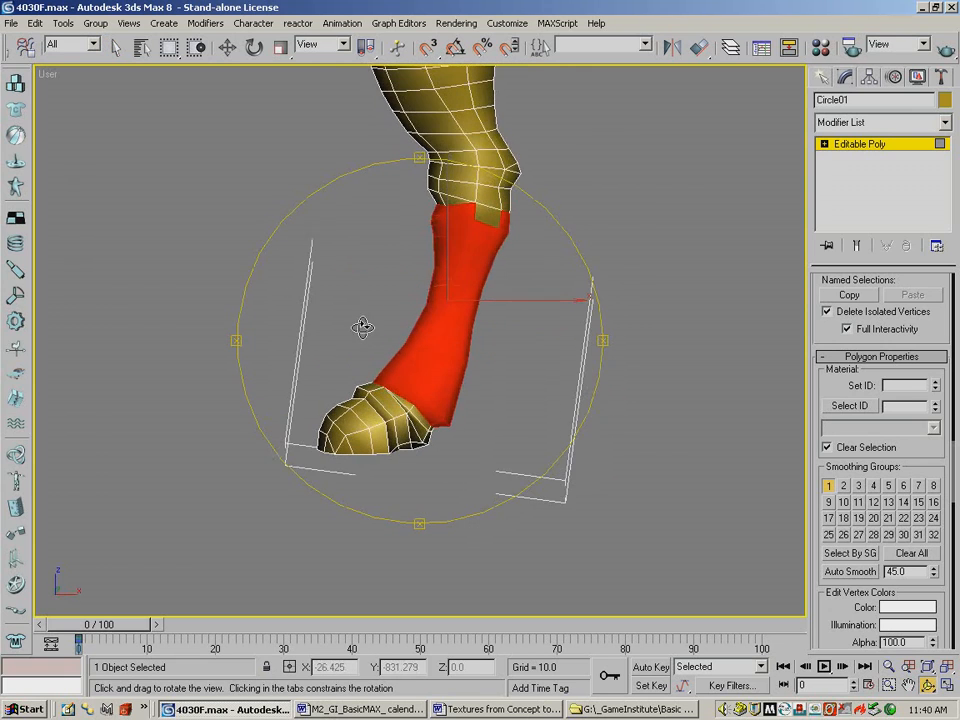
pyautogui.click(116, 47)
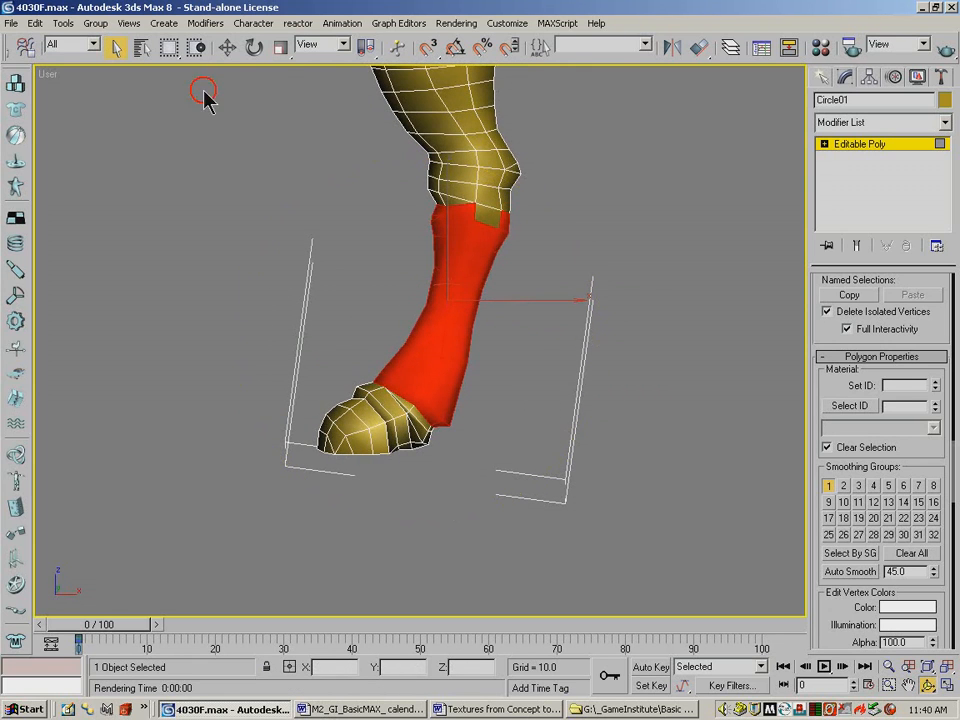
pyautogui.keyDown('ctrl'); pyautogui.click(492, 212); pyautogui.keyUp('ctrl')
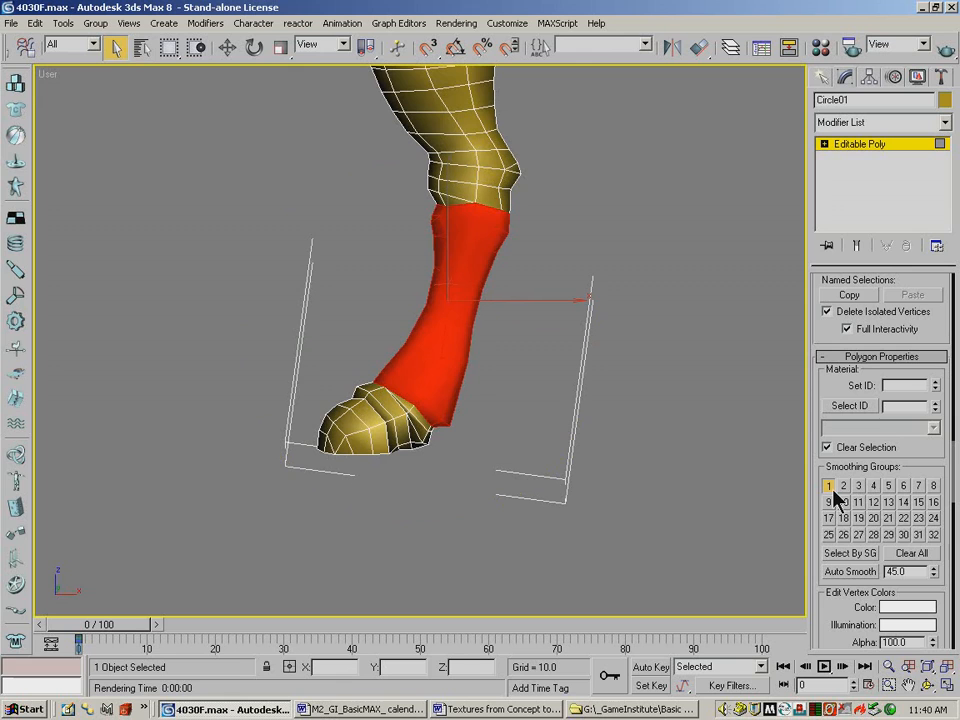
# Try the lower-leg polygons in smoothing group 6 instead of group 1 and test-render the leg.
pyautogui.click(903, 487)
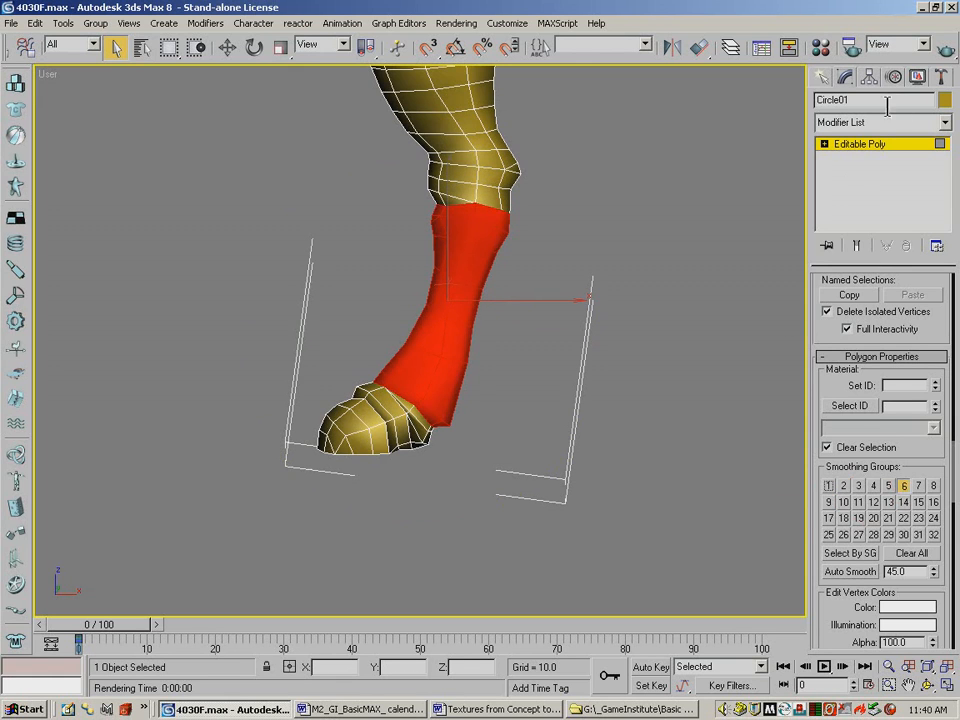
pyautogui.click(948, 52)
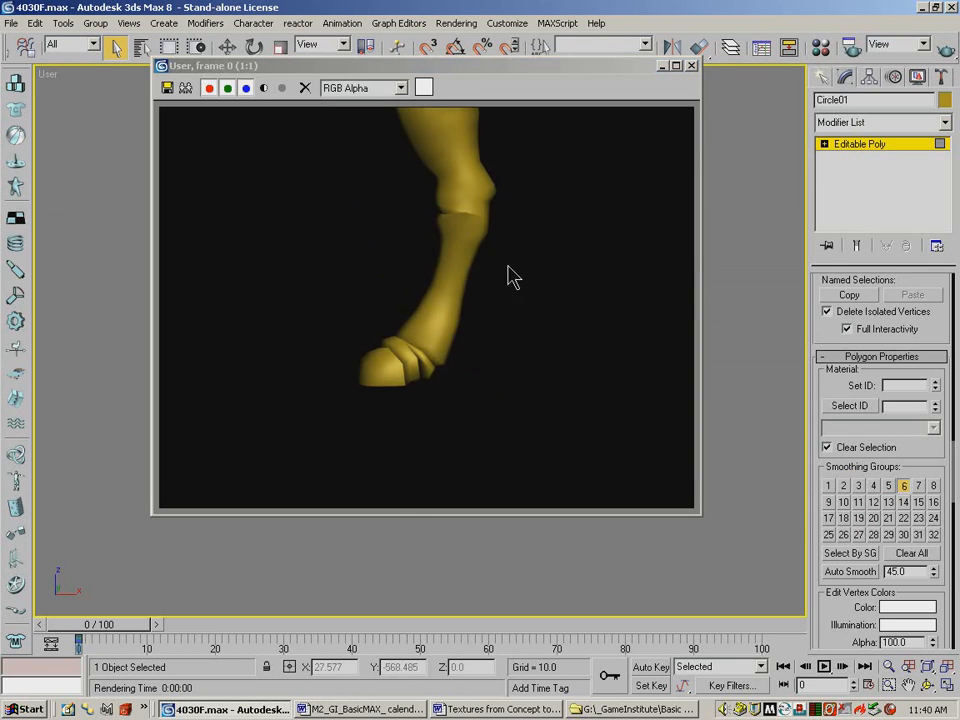
pyautogui.click(692, 66)
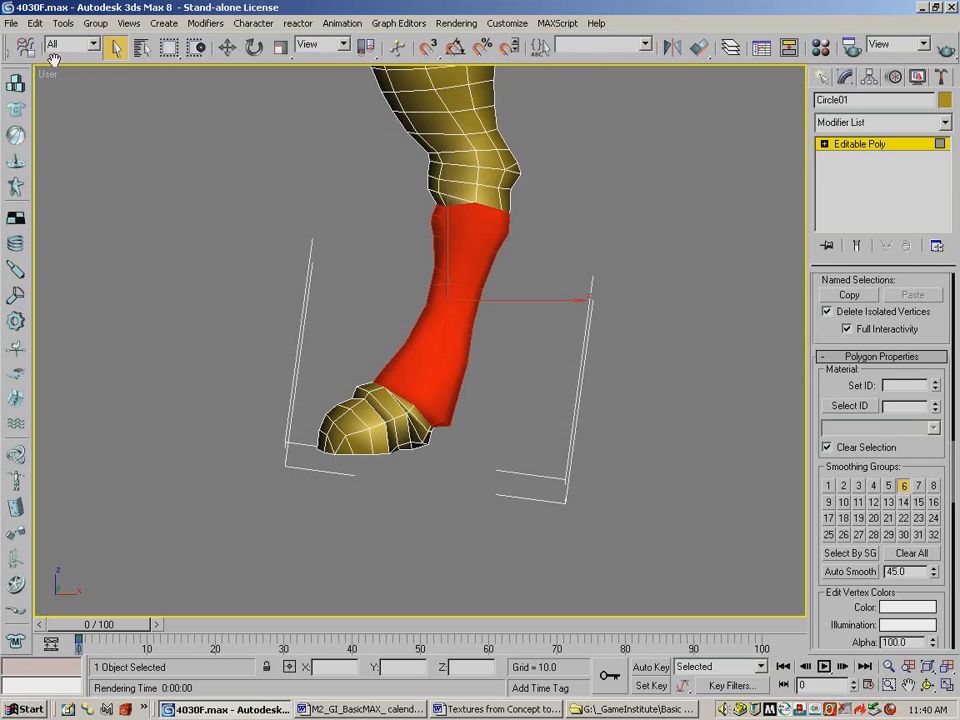
# Undo the smoothing group 6 assignment on the lower leg and test-render it again for comparison.
pyautogui.moveTo(172, 47); pyautogui.dragTo(275, 47)
pyautogui.click(18, 48)
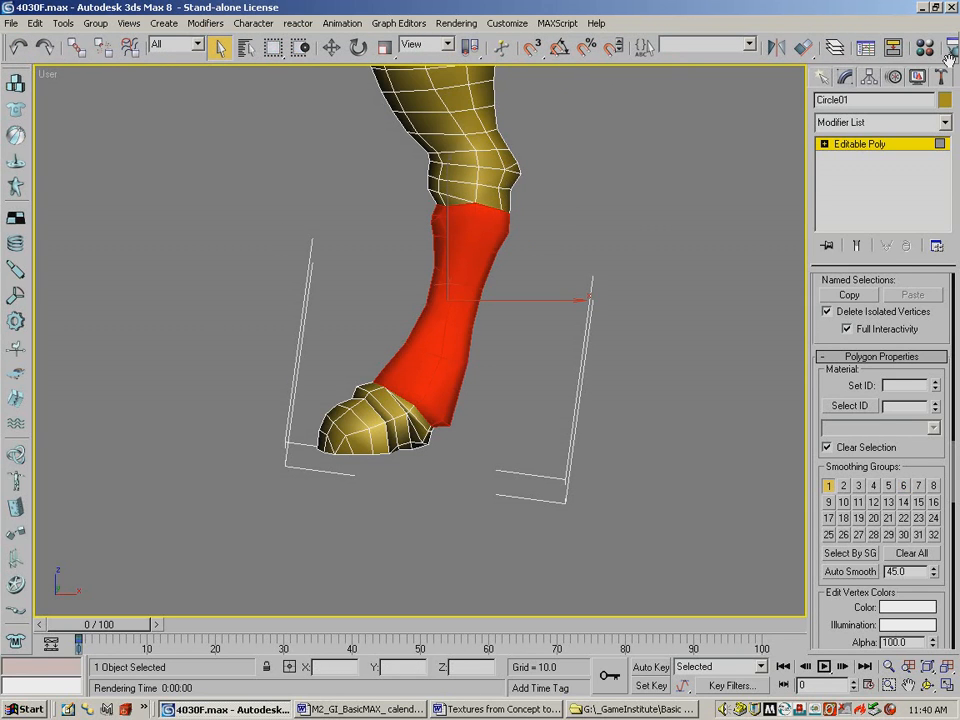
pyautogui.moveTo(735, 60); pyautogui.dragTo(474, 56)
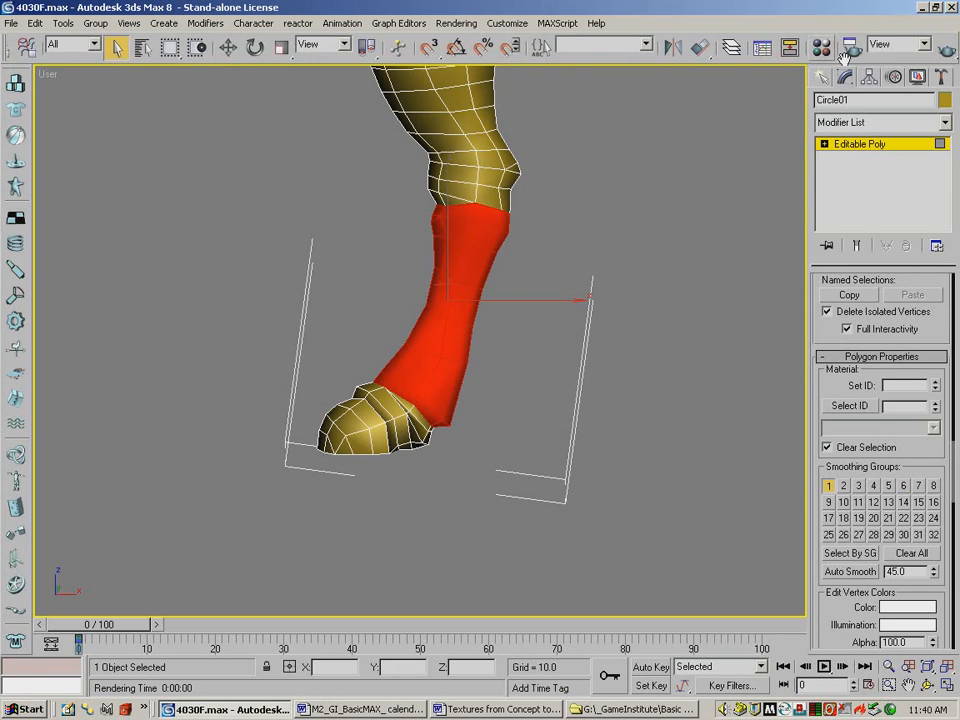
pyautogui.click(945, 50)
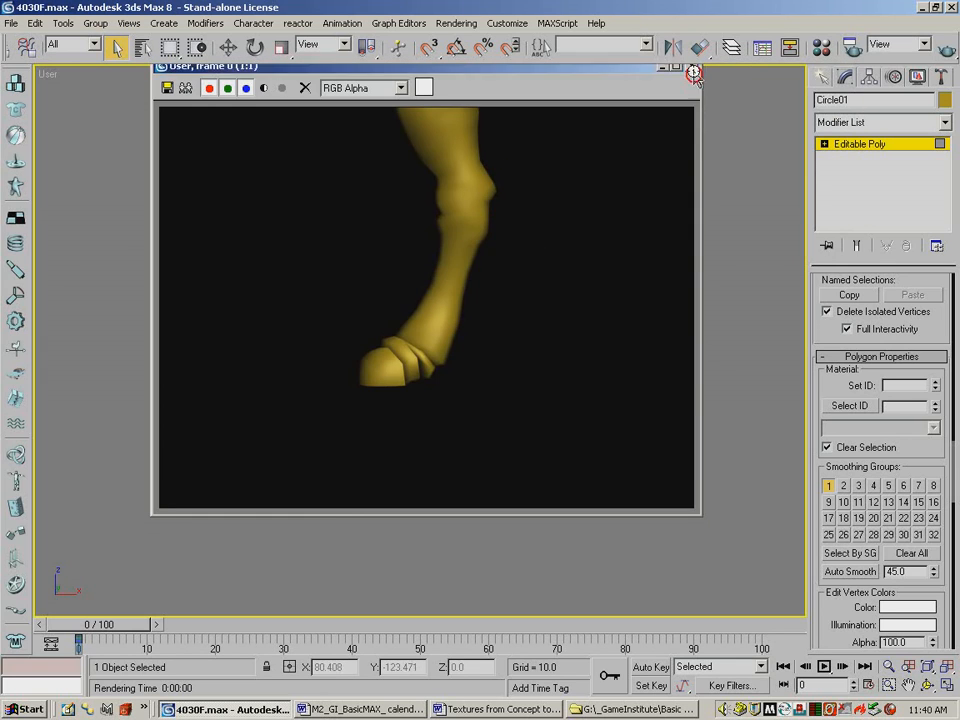
pyautogui.click(692, 65)
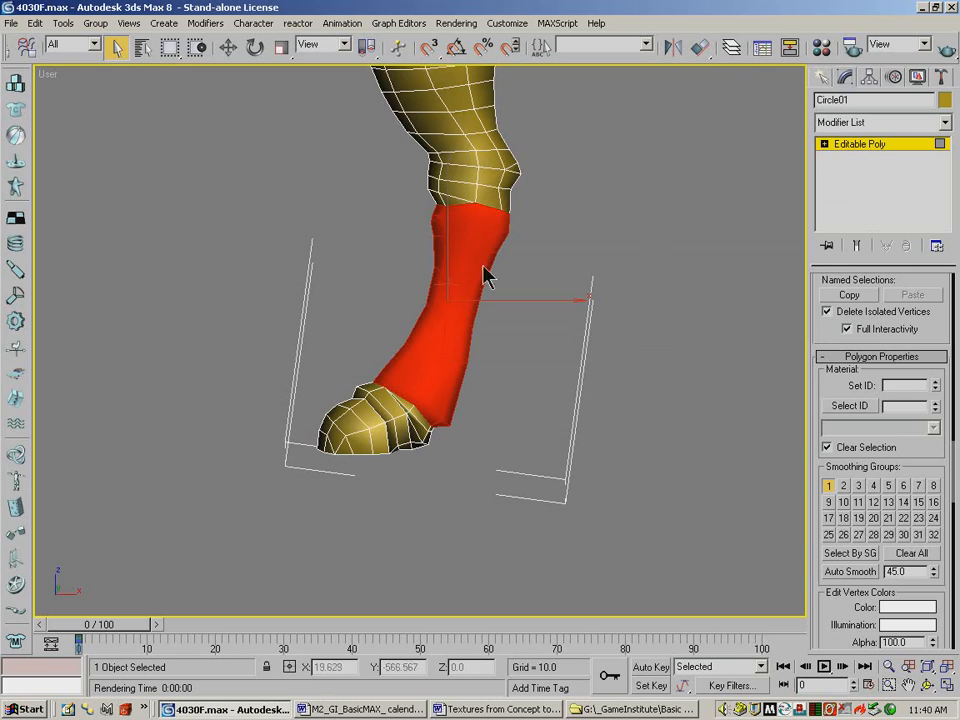
# Assign the lower-leg polygons to smoothing group 7, test-render, and remove them from group 1.
pyautogui.click(919, 487)
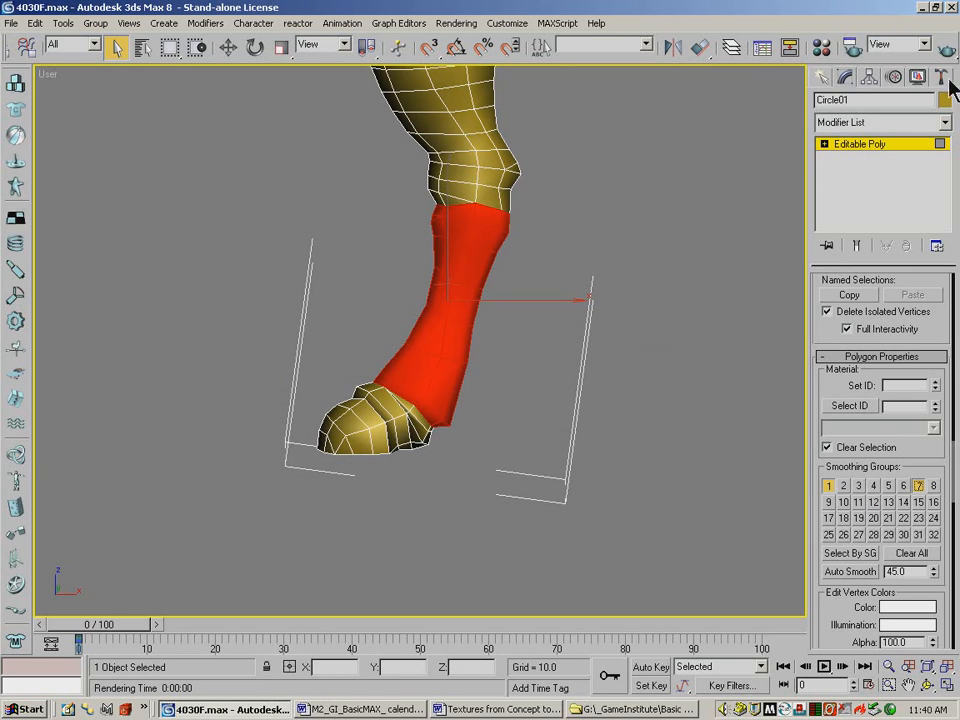
pyautogui.hotkey('shift', 'q')
pyautogui.click(692, 65)
pyautogui.click(828, 486)
# Select all polygons above the lower leg, from the knee through the thigh to the top of the model.
pyautogui.click(908, 686)
pyautogui.moveTo(450, 287); pyautogui.dragTo(396, 473)
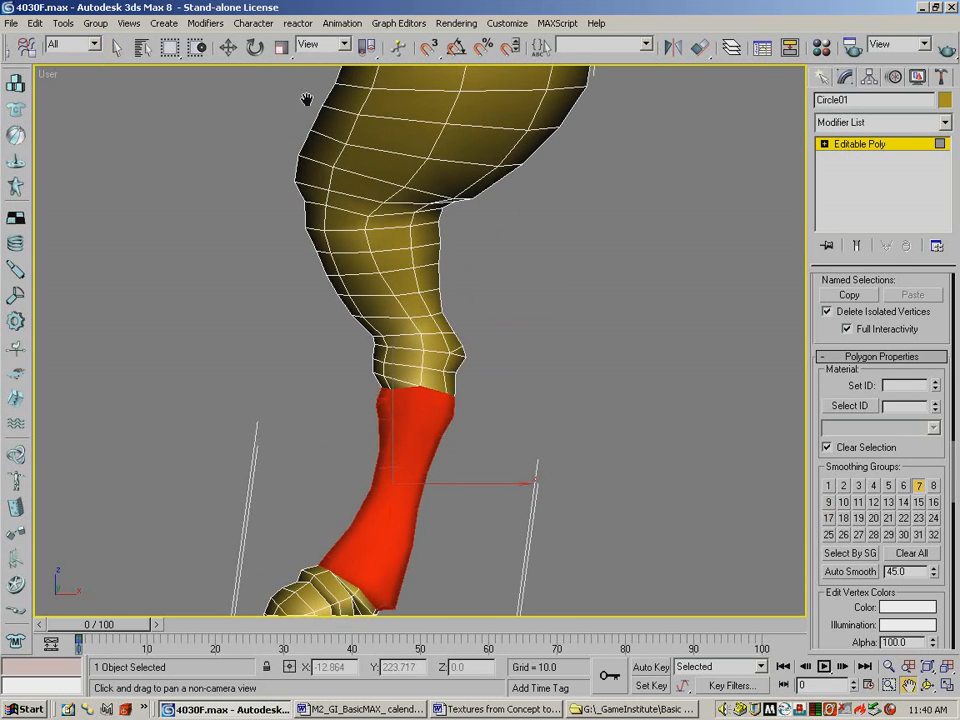
pyautogui.click(118, 49)
pyautogui.moveTo(215, 122); pyautogui.dragTo(596, 392)
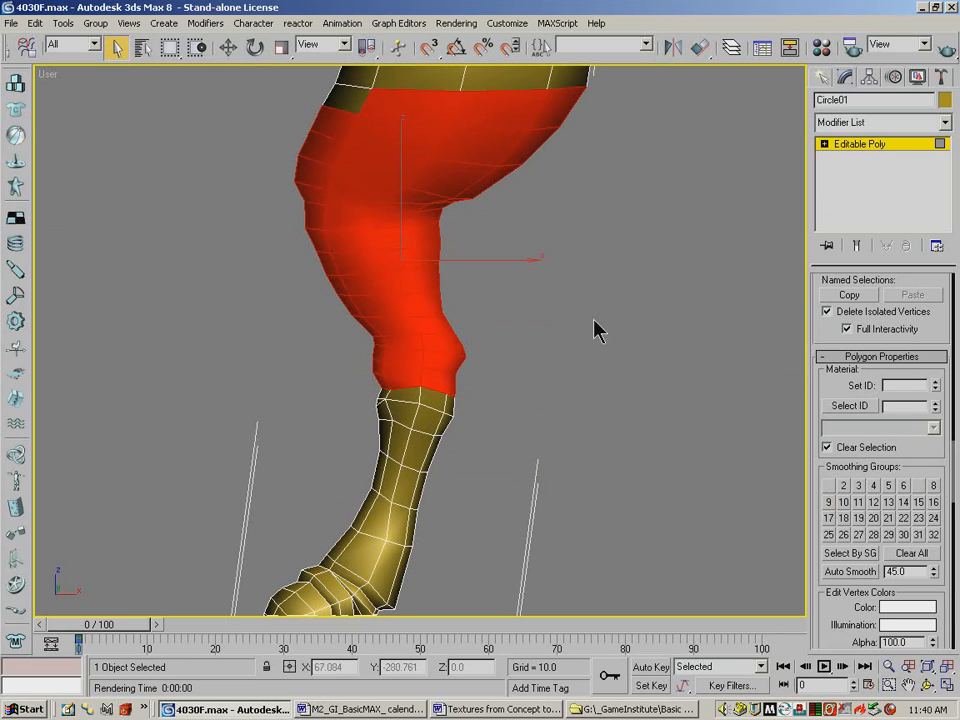
pyautogui.moveTo(400, 365); pyautogui.dragTo(411, 523, button='middle')
pyautogui.click(118, 49)
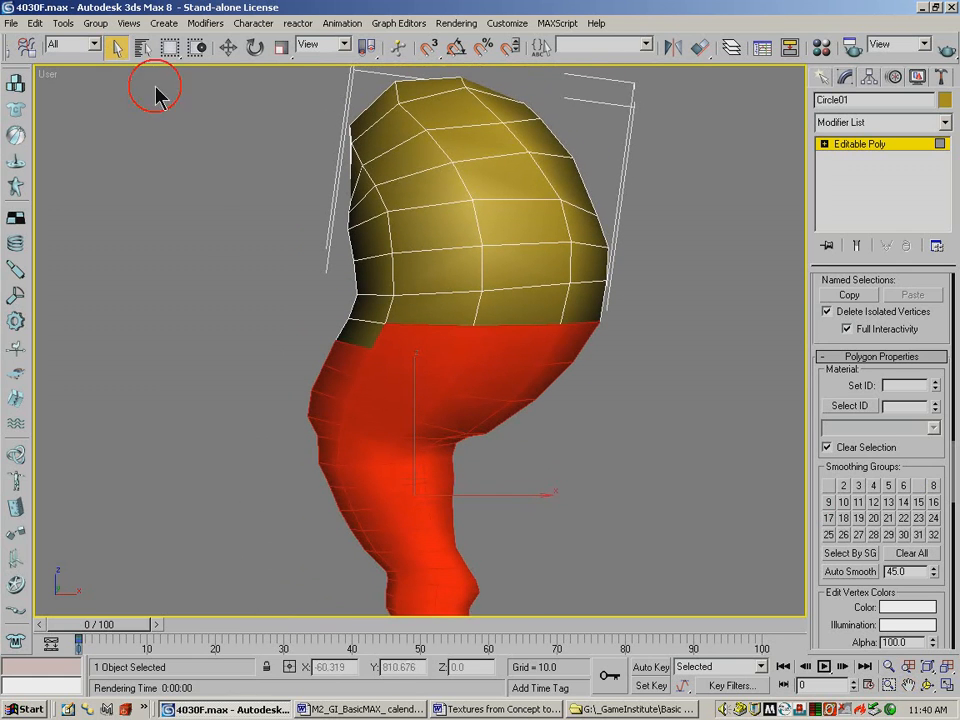
pyautogui.moveTo(222, 73); pyautogui.dragTo(726, 387)
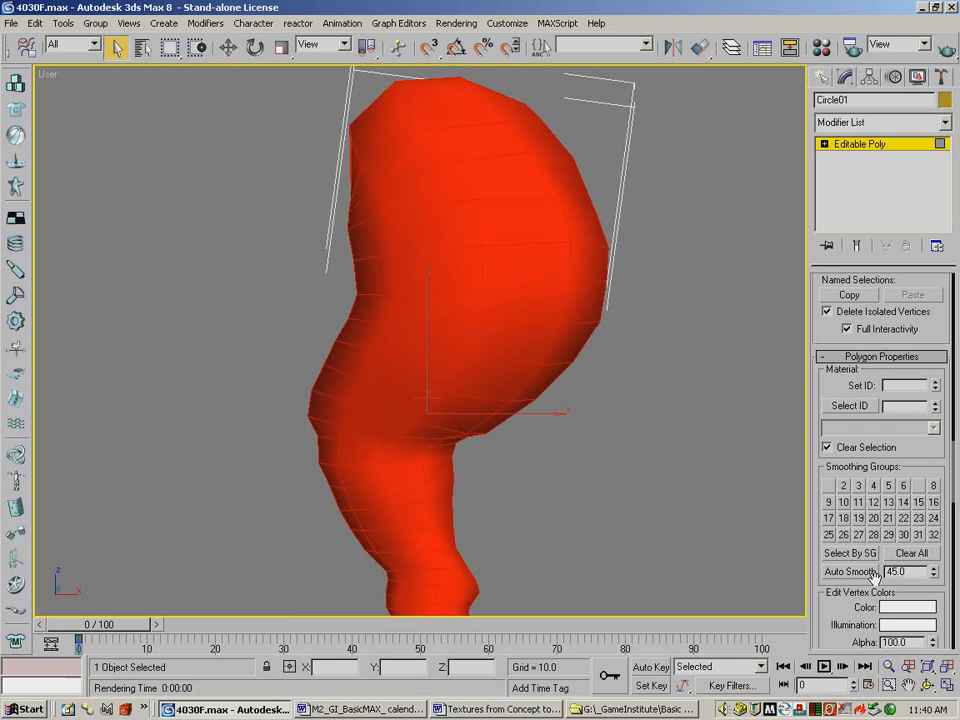
# Clear smoothing group 7 from the selected upper-leg polygons, assign them to group 8, and test-render the whole leg.
pyautogui.click(919, 486)
pyautogui.click(934, 487)
pyautogui.click(889, 667)
pyautogui.moveTo(532, 285); pyautogui.dragTo(557, 344)
pyautogui.click(952, 47)
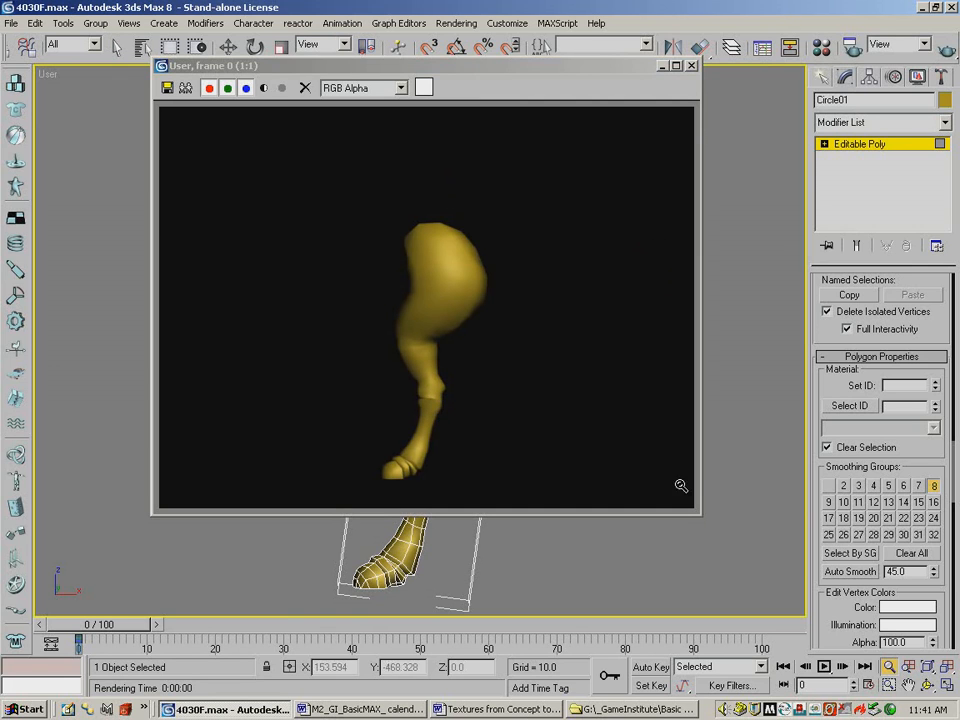
pyautogui.click(690, 66)
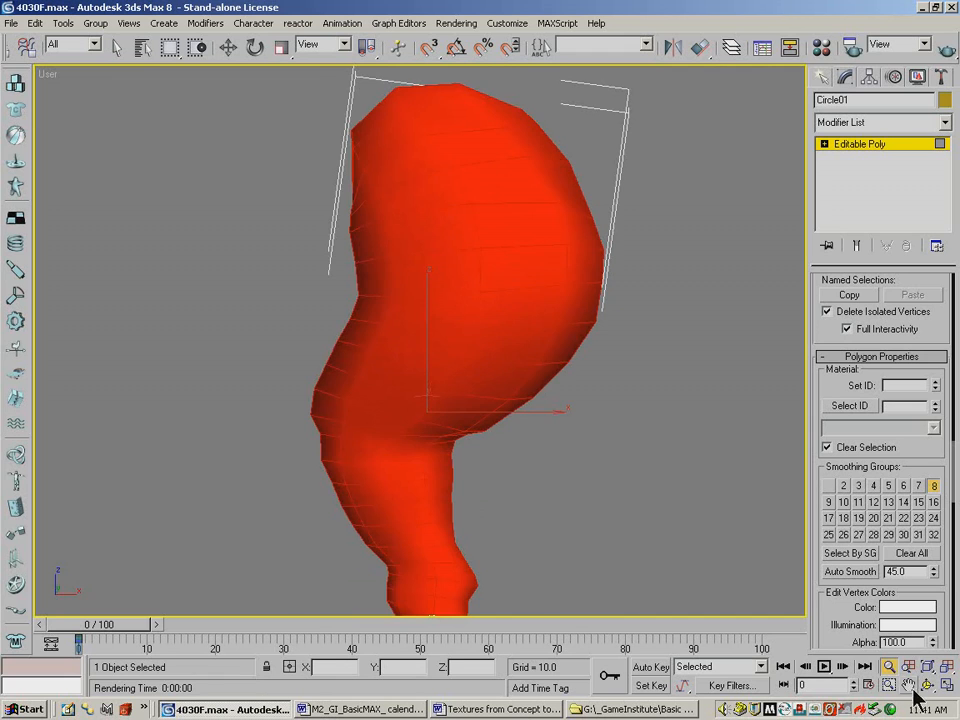
# Test-render a closer view of the knee and lower leg to examine the edge between smoothing groups.
pyautogui.hotkey('ctrl', 'p')
pyautogui.moveTo(529, 349); pyautogui.dragTo(479, 104)
pyautogui.click(945, 44)
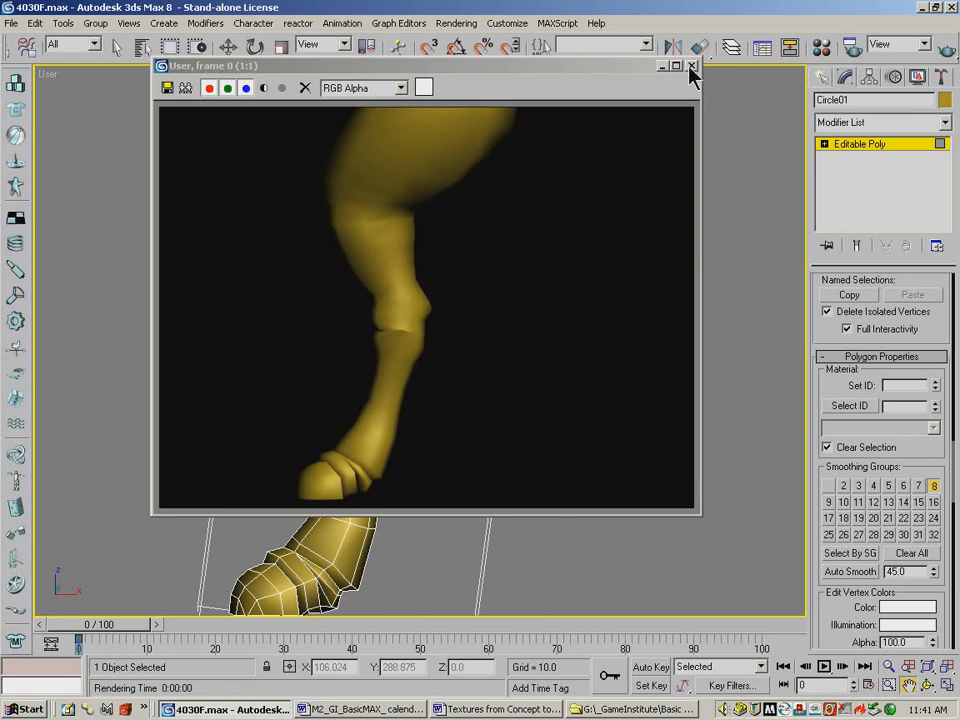
pyautogui.click(691, 65)
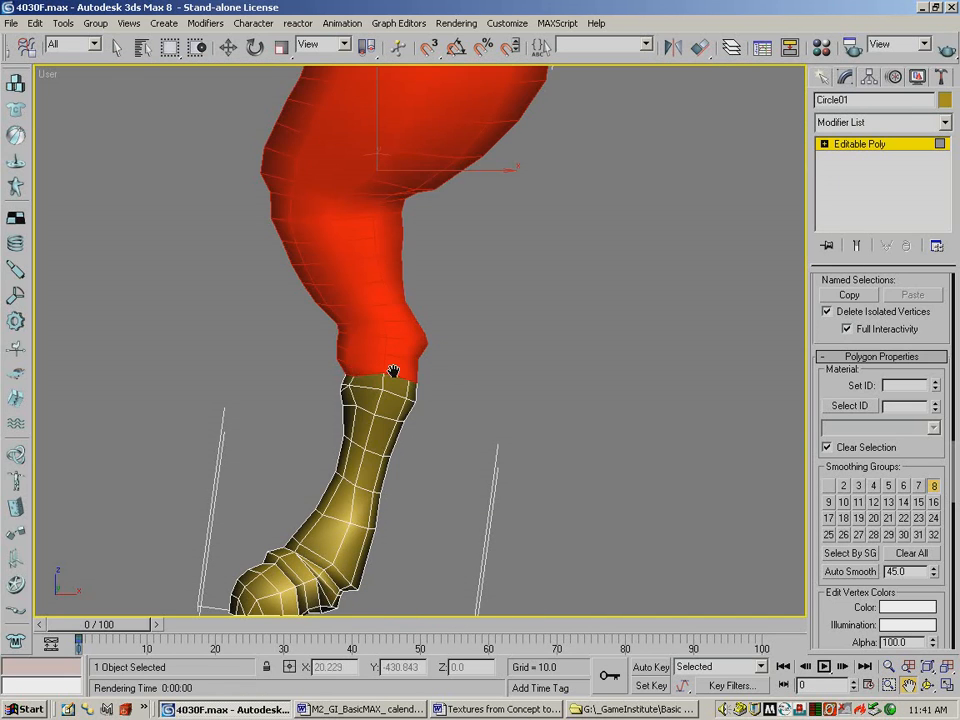
# Select the polygons down the back of the knee joint, assign them to smoothing group 6, and test-render the blend.
pyautogui.press('q')
pyautogui.moveTo(493, 279); pyautogui.dragTo(390, 430)
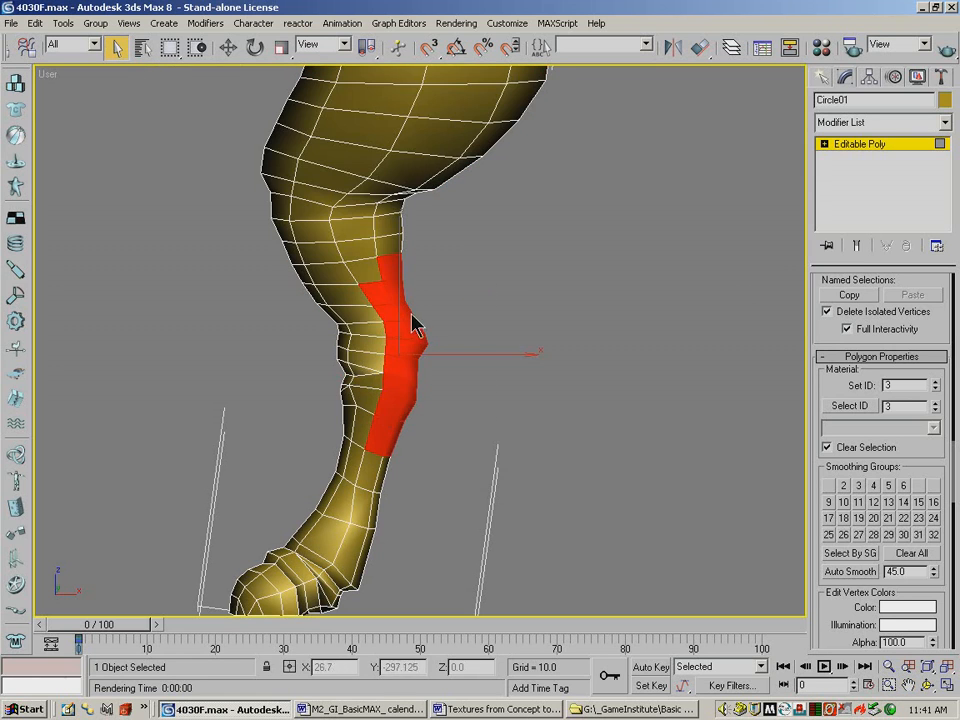
pyautogui.keyDown('alt'); pyautogui.moveTo(469, 247); pyautogui.dragTo(363, 273); pyautogui.keyUp('alt')
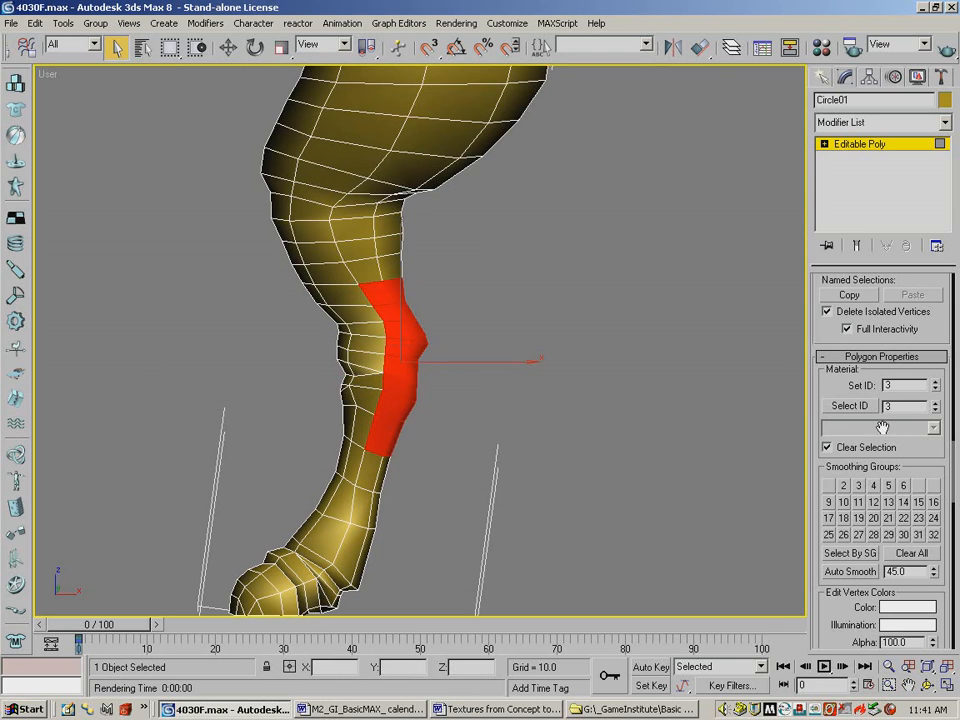
pyautogui.click(903, 487)
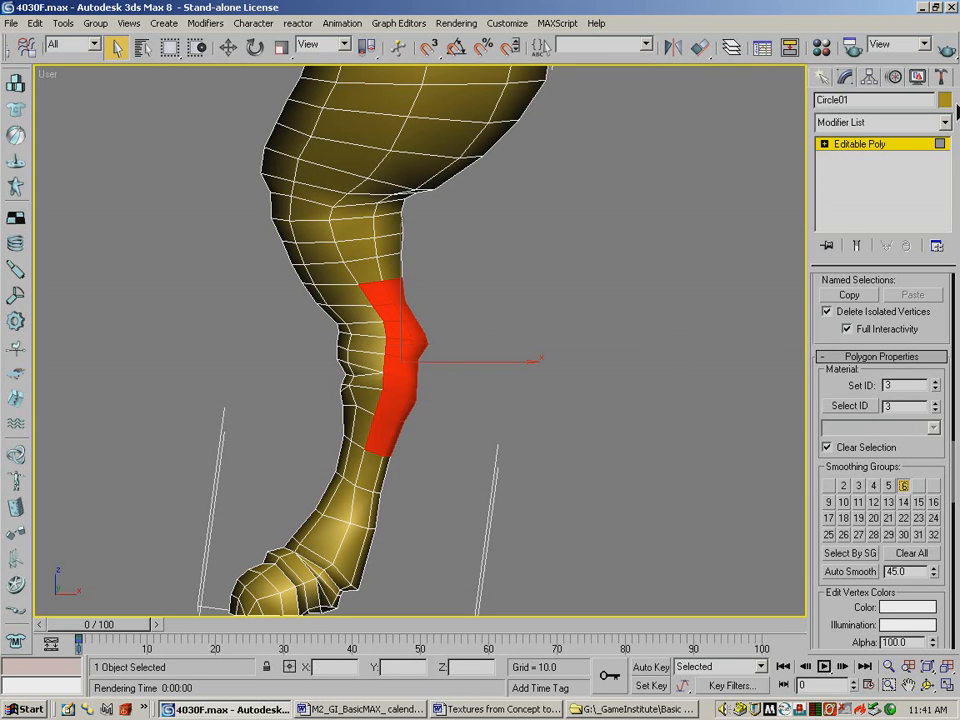
pyautogui.hotkey('shift', 'q')
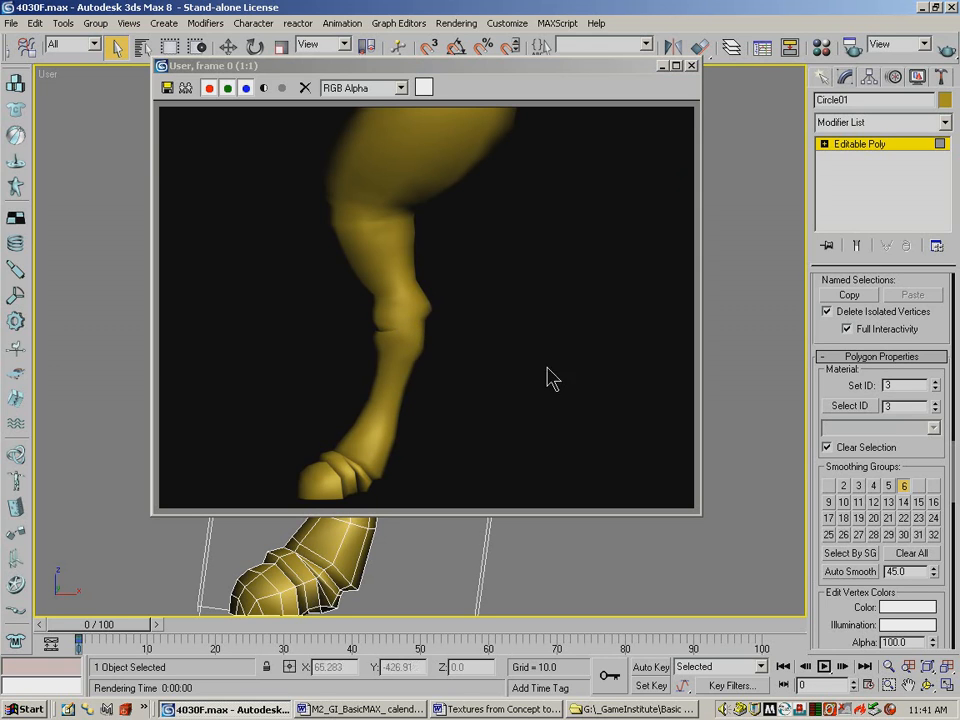
pyautogui.click(691, 66)
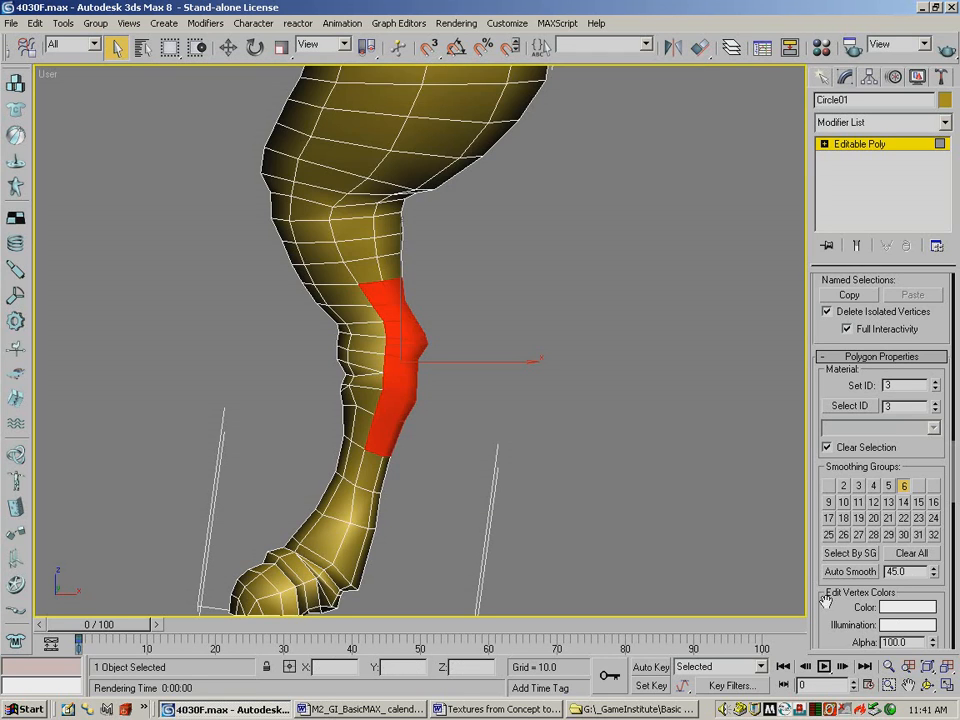
# Clear the polygon selection and test-render the entire leg from thigh to hoof.
pyautogui.click(495, 372)
pyautogui.click(888, 666)
pyautogui.moveTo(478, 288); pyautogui.dragTo(546, 317)
pyautogui.hotkey('ctrl', 'p')
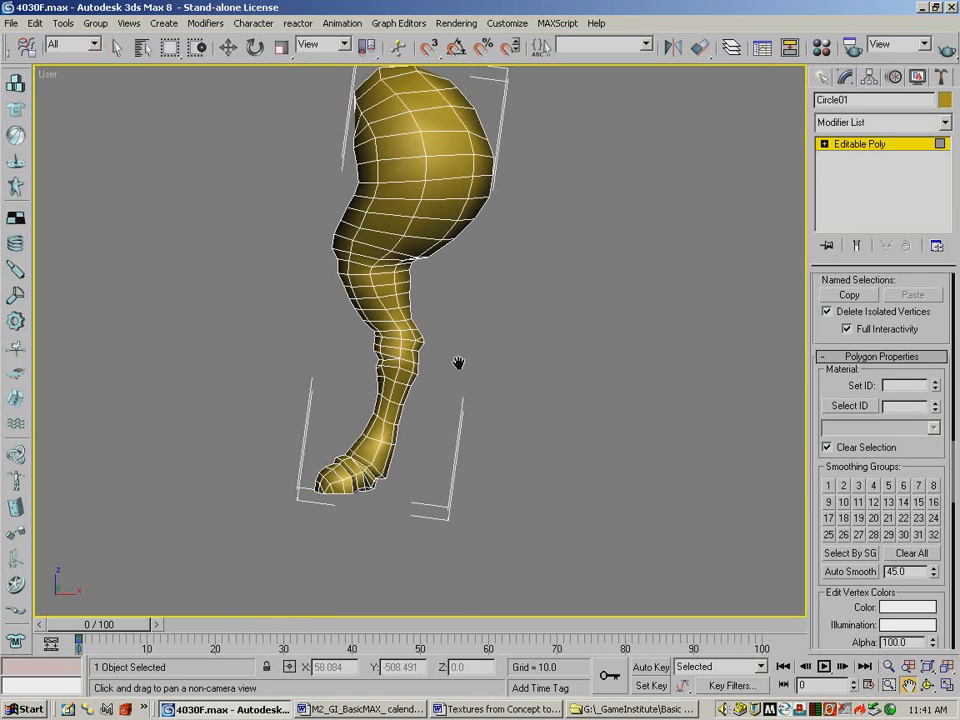
pyautogui.moveTo(458, 362); pyautogui.dragTo(448, 392)
pyautogui.click(945, 46)
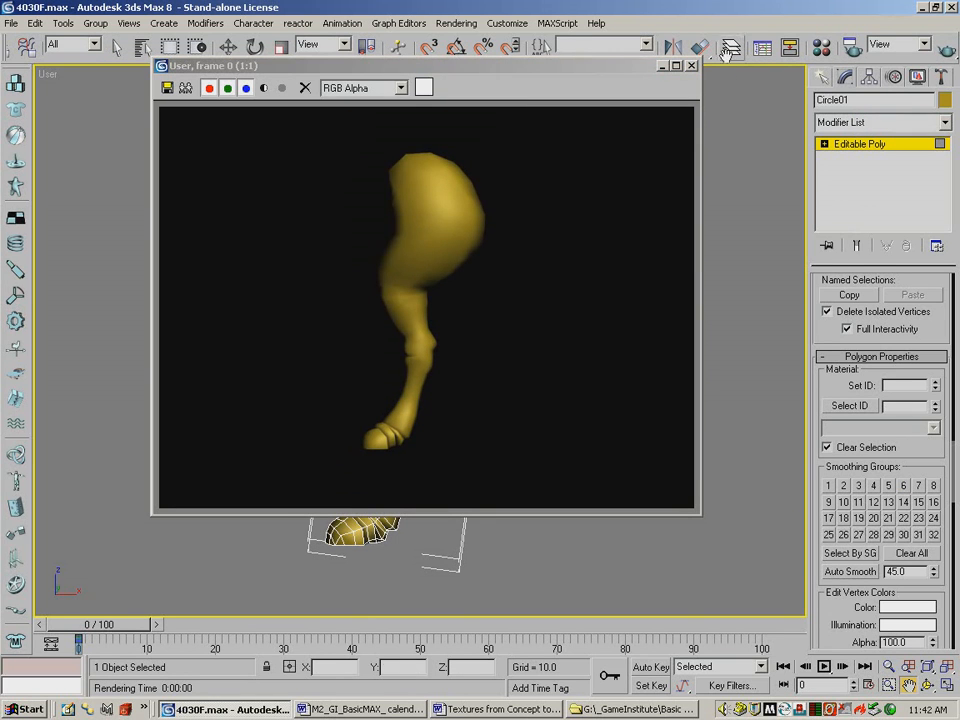
pyautogui.click(689, 65)
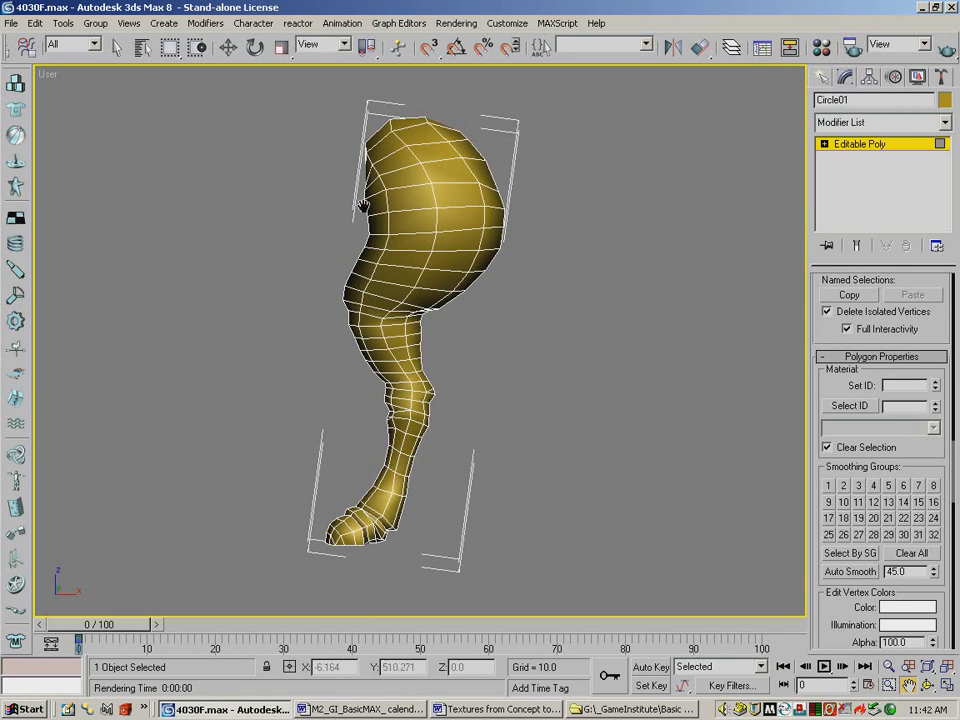
# Leave polygon editing and apply Reset XForm to the leg object.
pyautogui.hotkey('ctrl', 'r')
pyautogui.moveTo(354, 285); pyautogui.dragTo(263, 206)
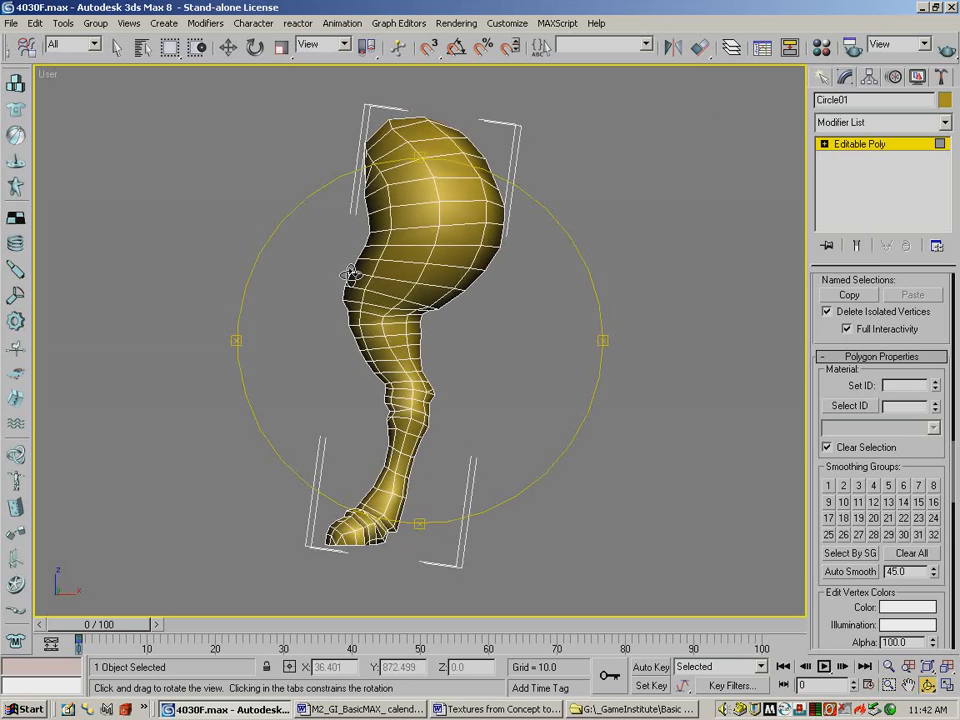
pyautogui.click(888, 144)
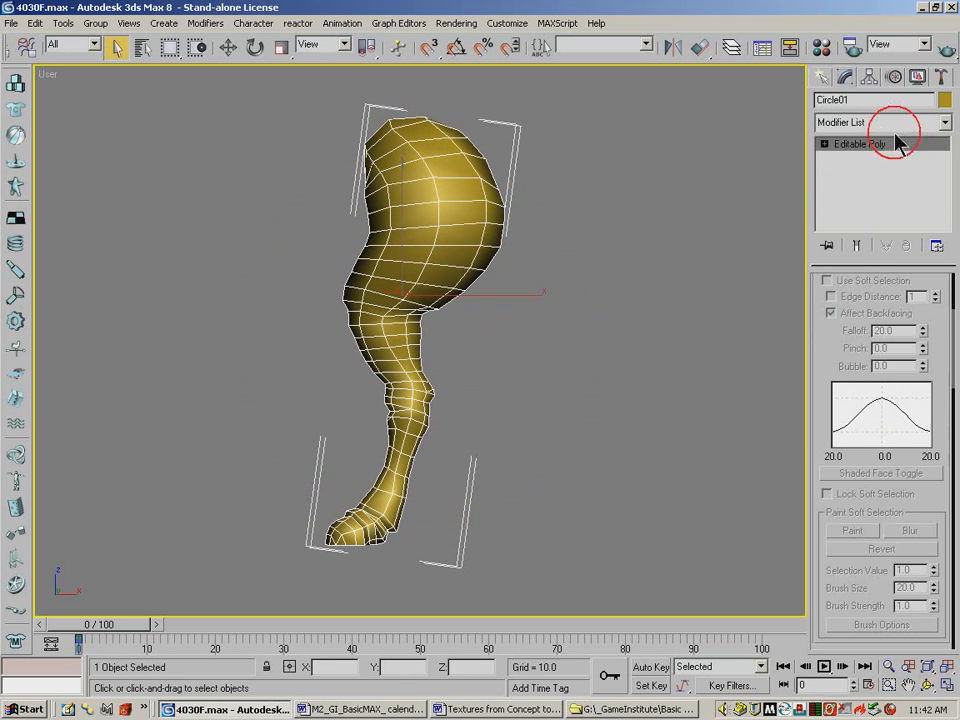
pyautogui.click(941, 77)
pyautogui.click(880, 281)
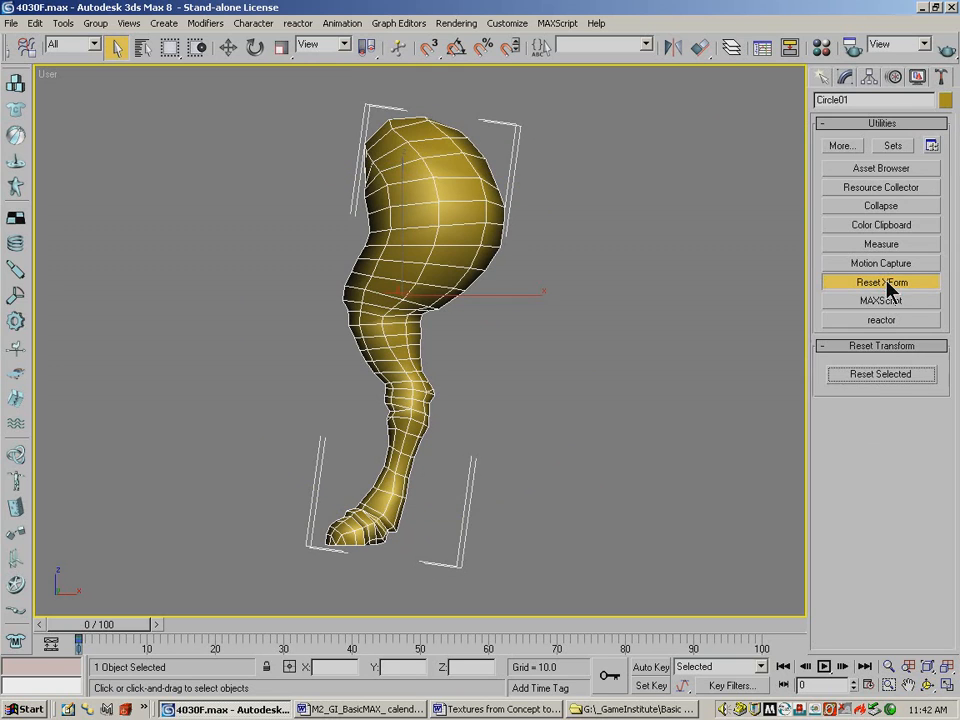
pyautogui.click(874, 374)
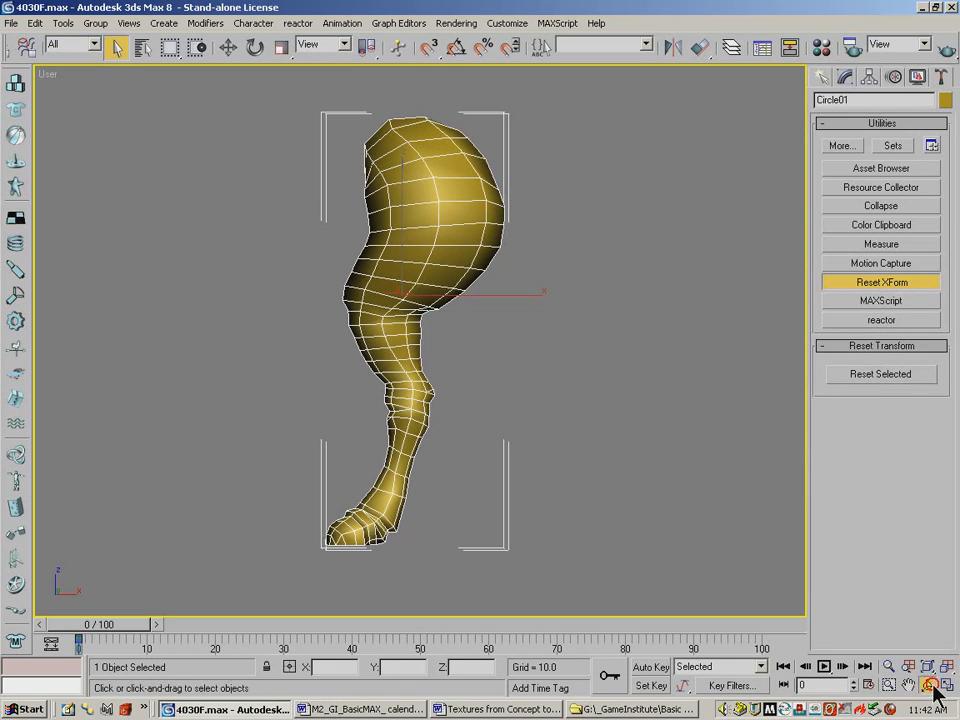
# Inspect the reset leg from another angle and switch the viewport to the Front view.
pyautogui.hotkey('ctrl', 'r')
pyautogui.moveTo(370, 300); pyautogui.dragTo(469, 347)
pyautogui.press('f')
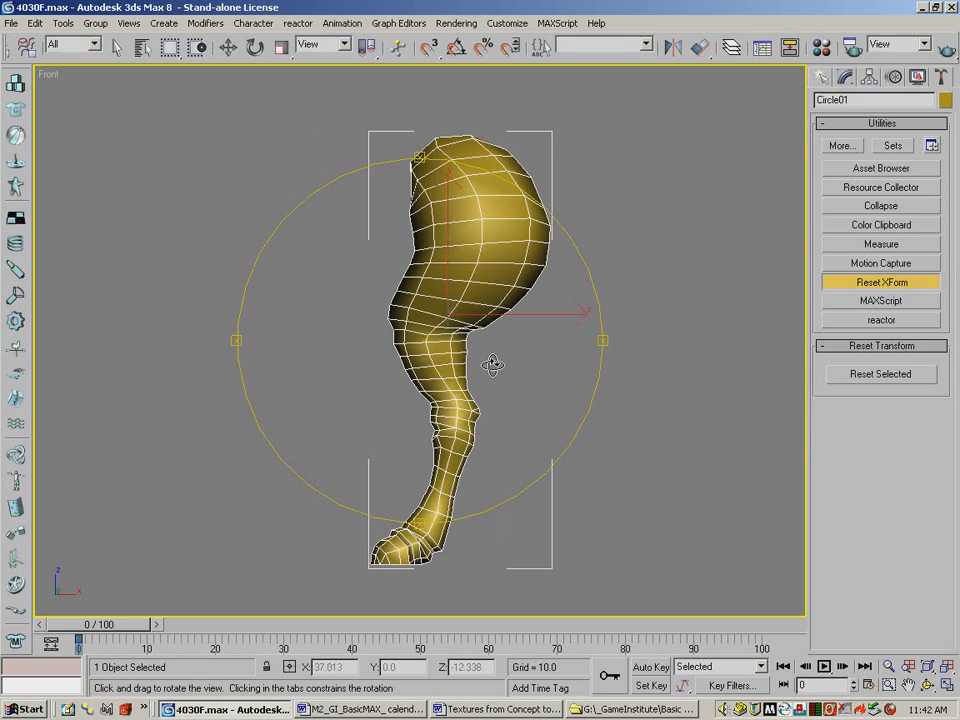